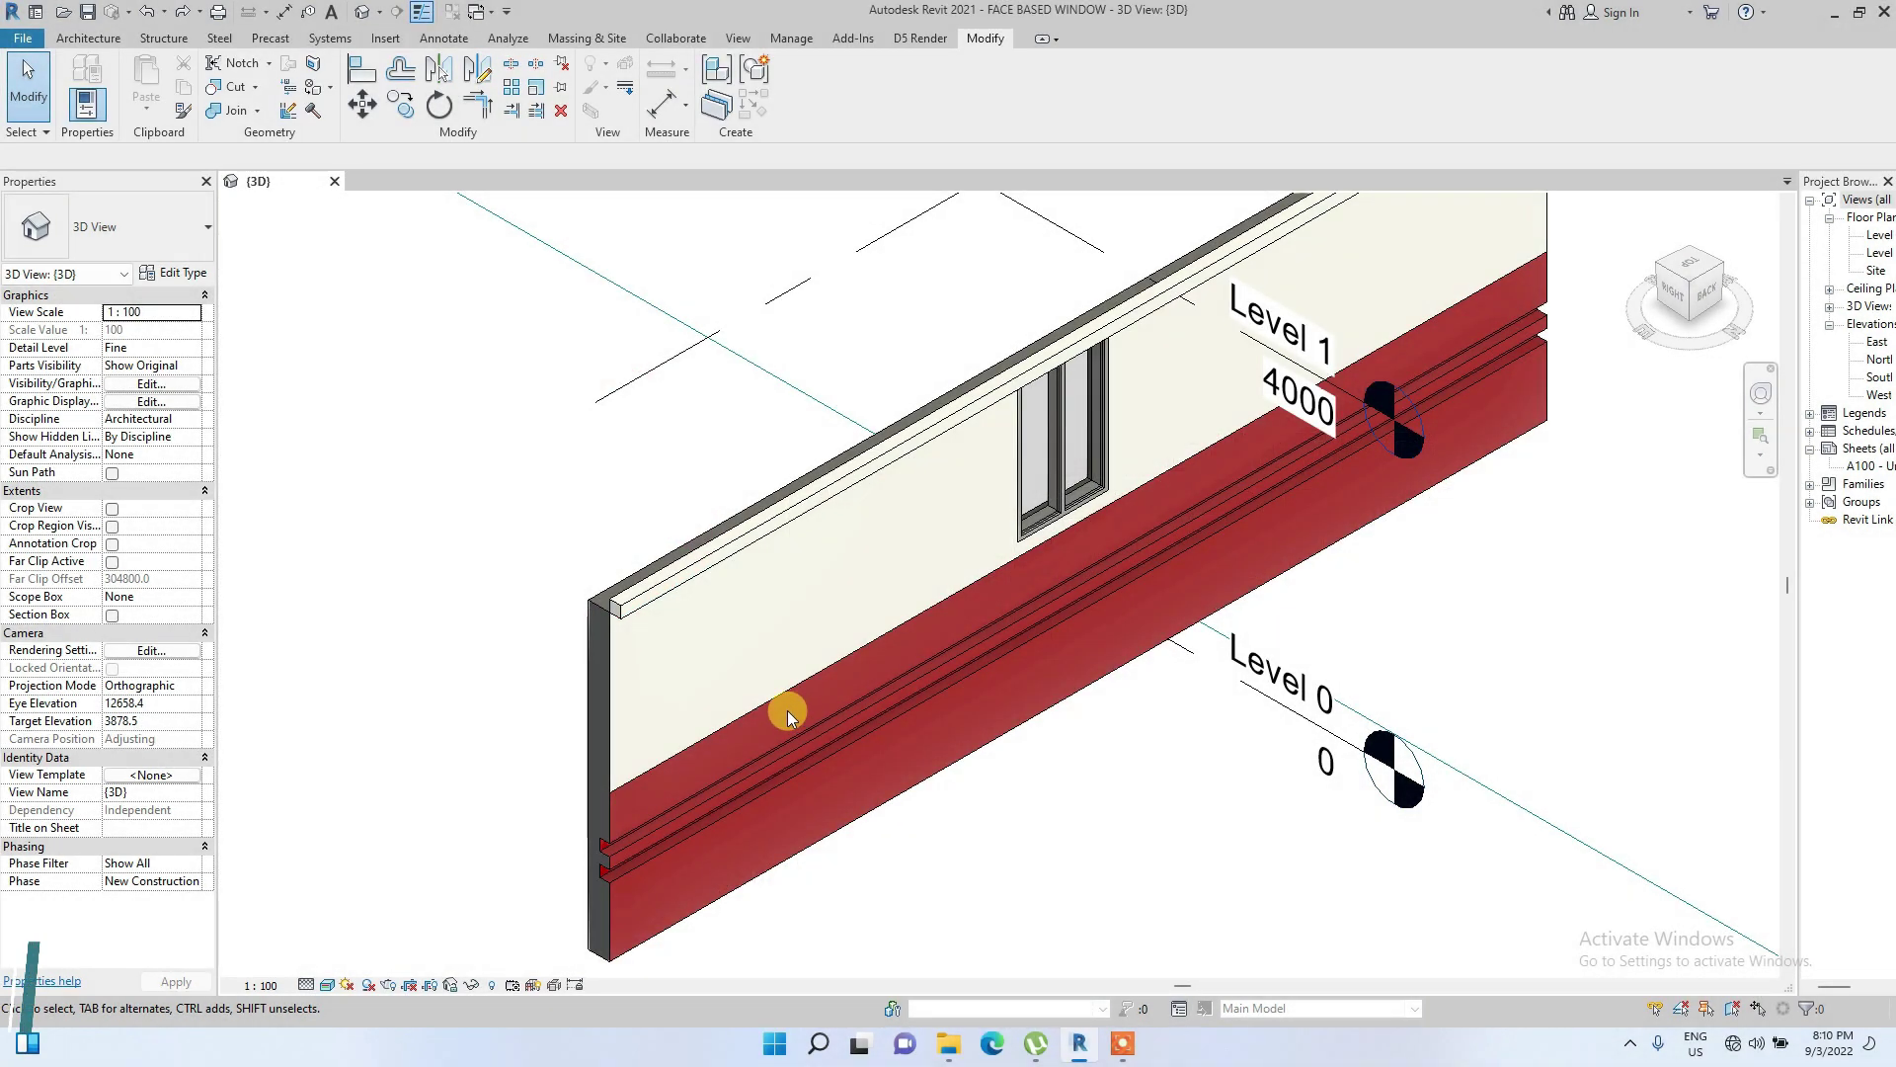
Break the selected wall into separate material-layer parts with Create Parts
{"action": "scroll", "coordinate": [786, 709], "scroll_direction": "down", "scroll_amount": 2}
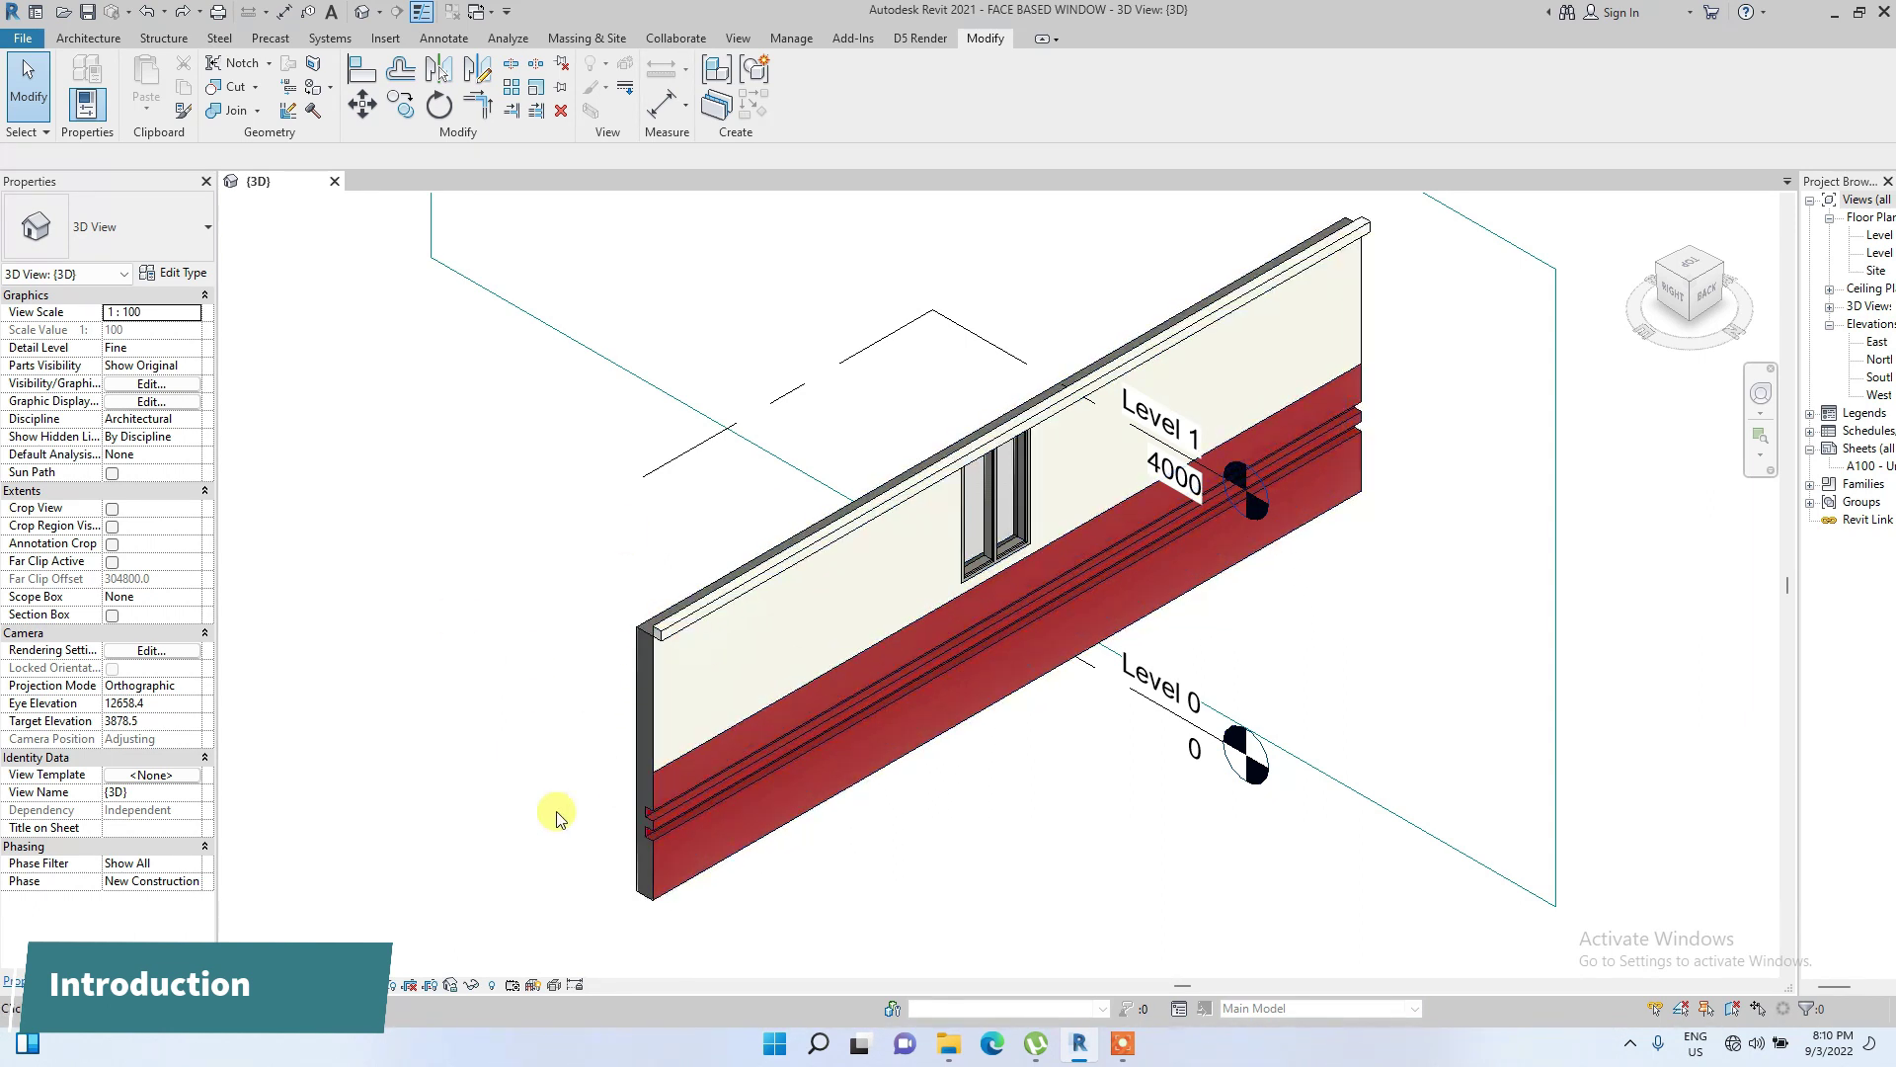
{"action": "scroll", "coordinate": [805, 596], "scroll_direction": "up", "scroll_amount": 3}
{"action": "scroll", "coordinate": [555, 665], "scroll_direction": "down", "scroll_amount": 2}
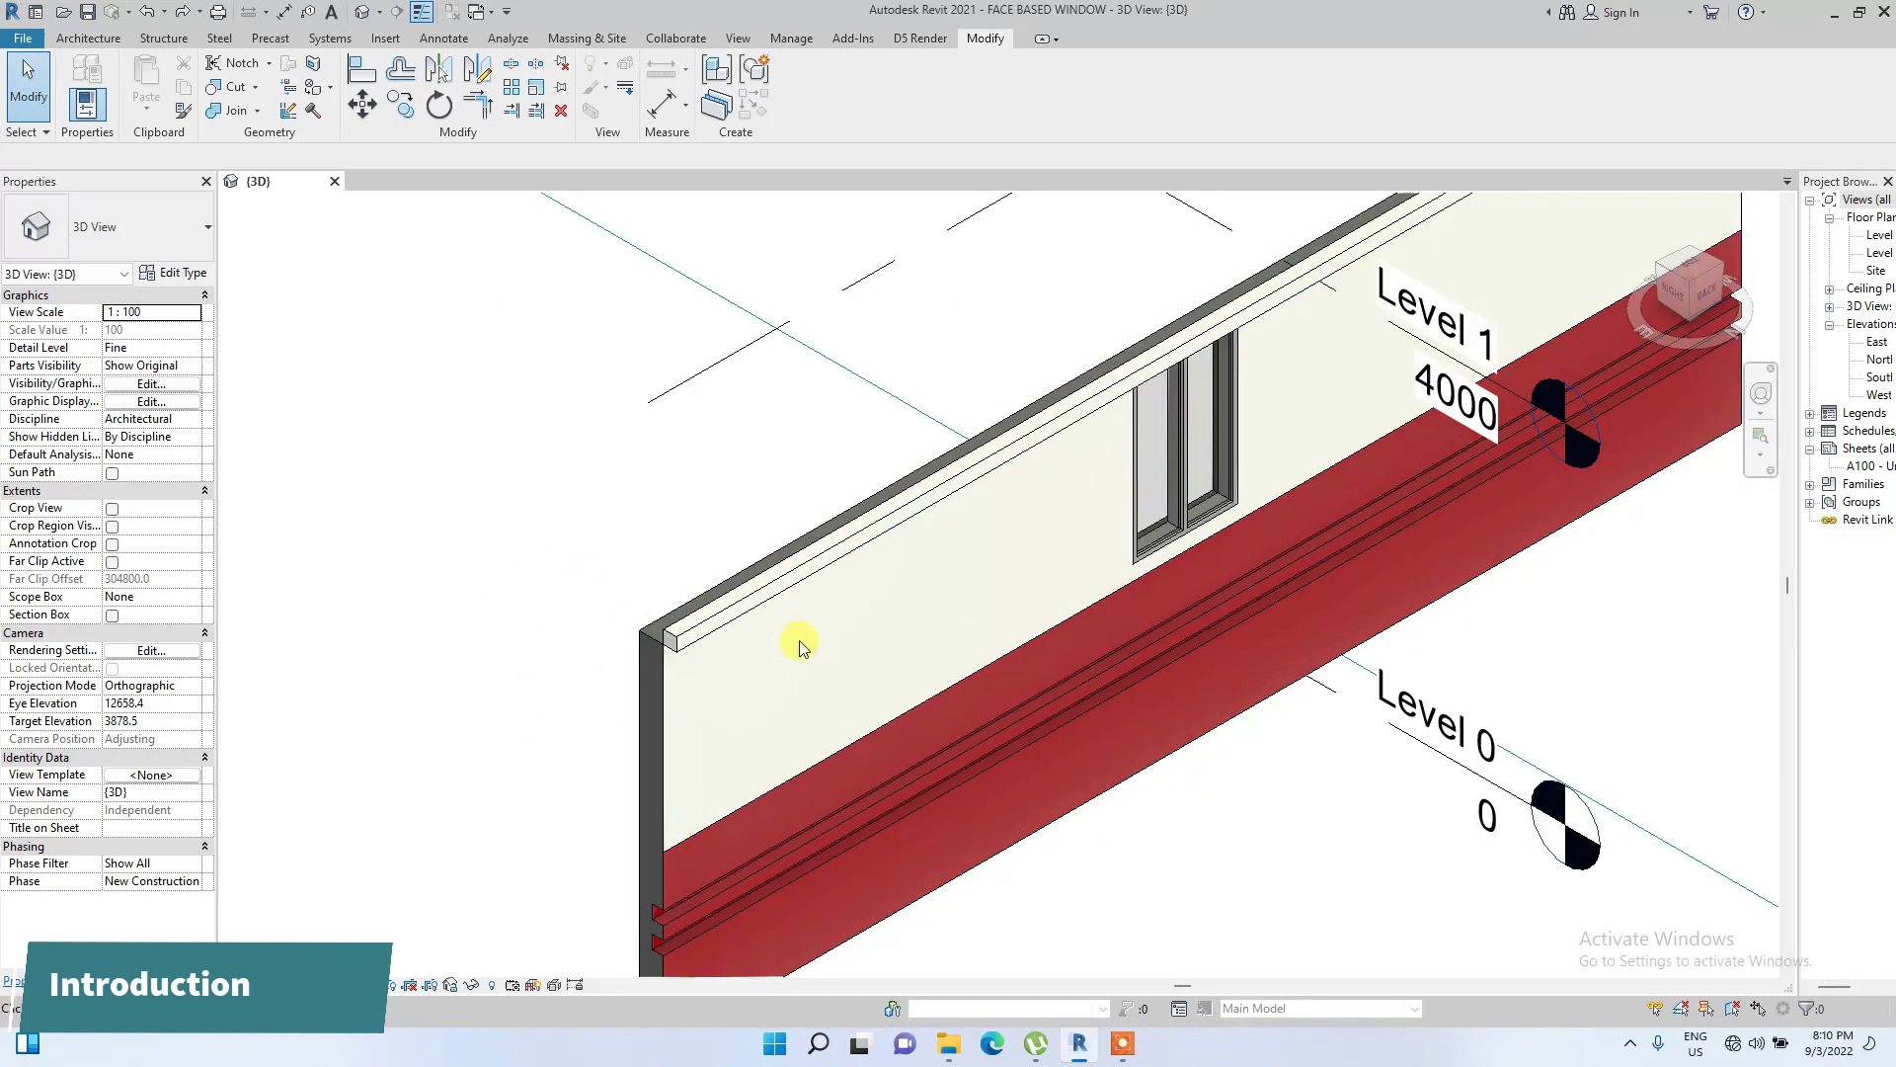
{"action": "middle_click_drag", "start_coordinate": [846, 766], "coordinate": [753, 678]}
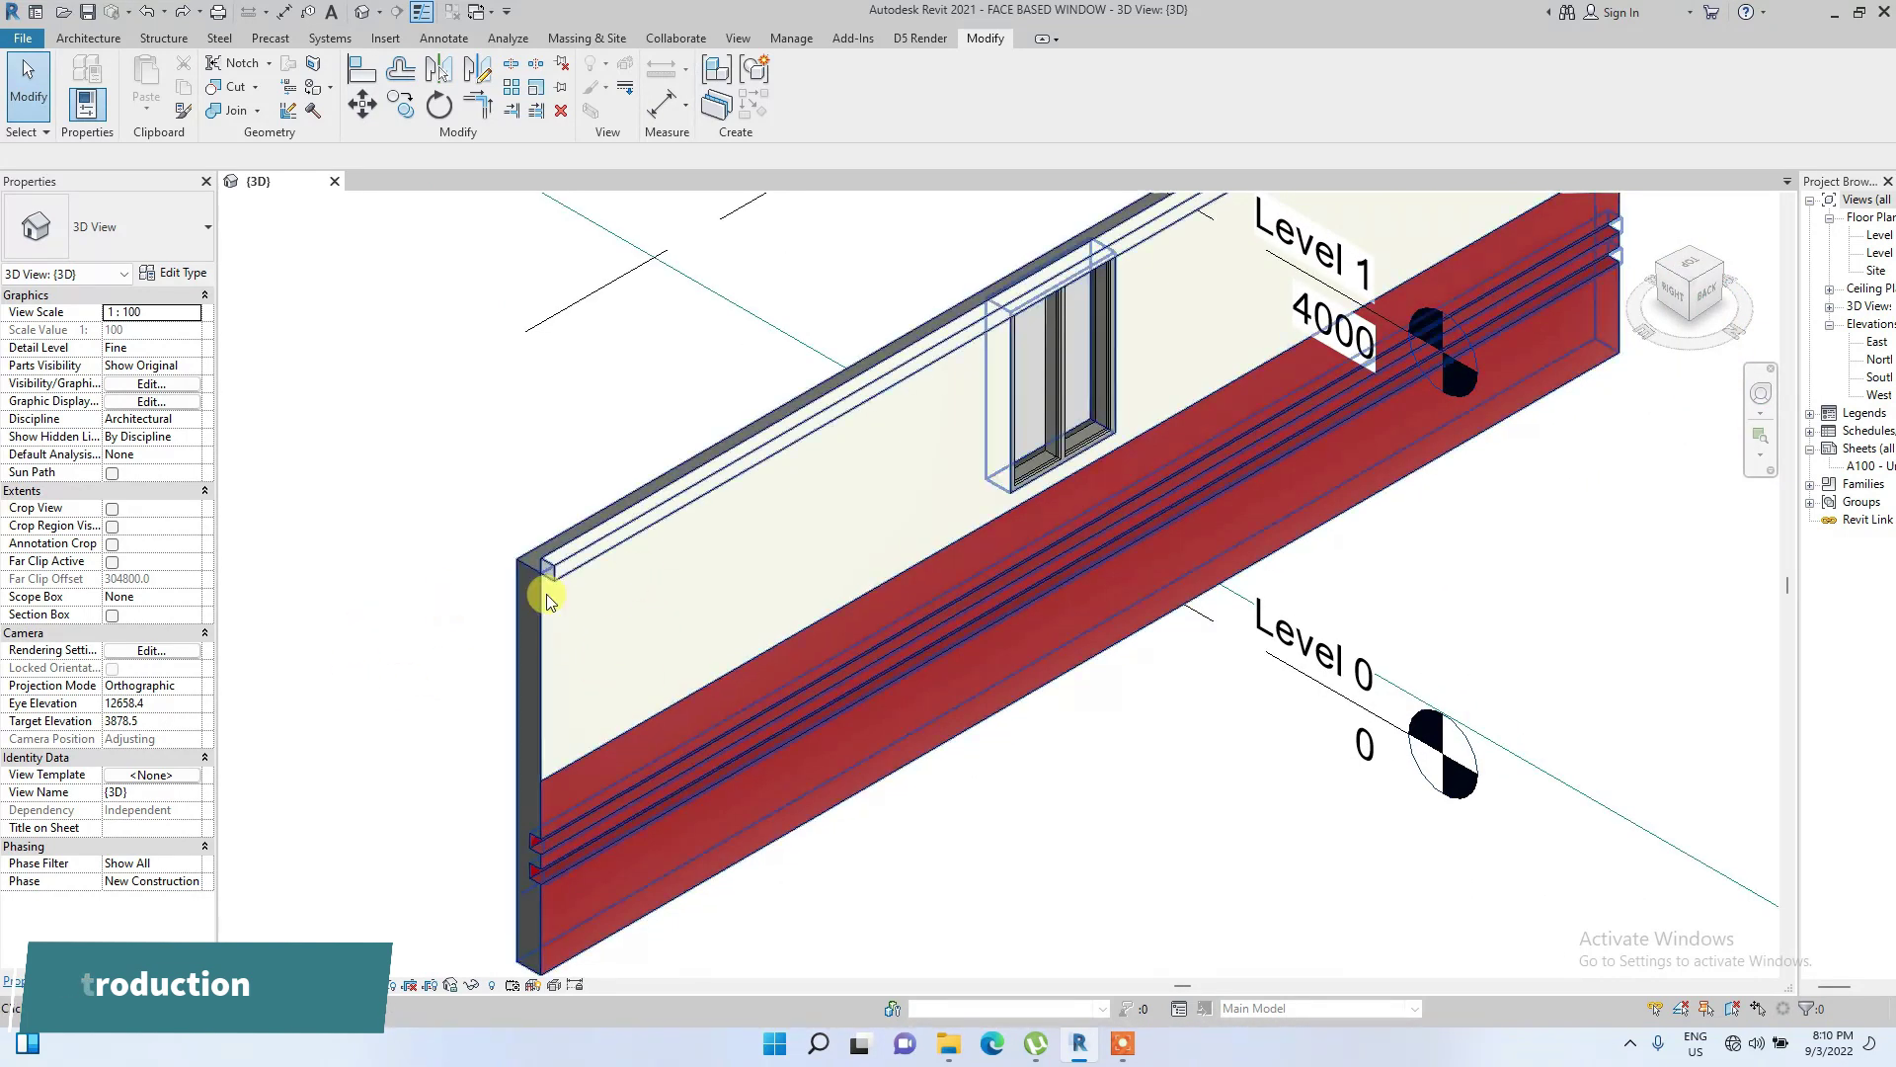
{"action": "scroll", "coordinate": [554, 612], "scroll_direction": "down", "scroll_amount": 2}
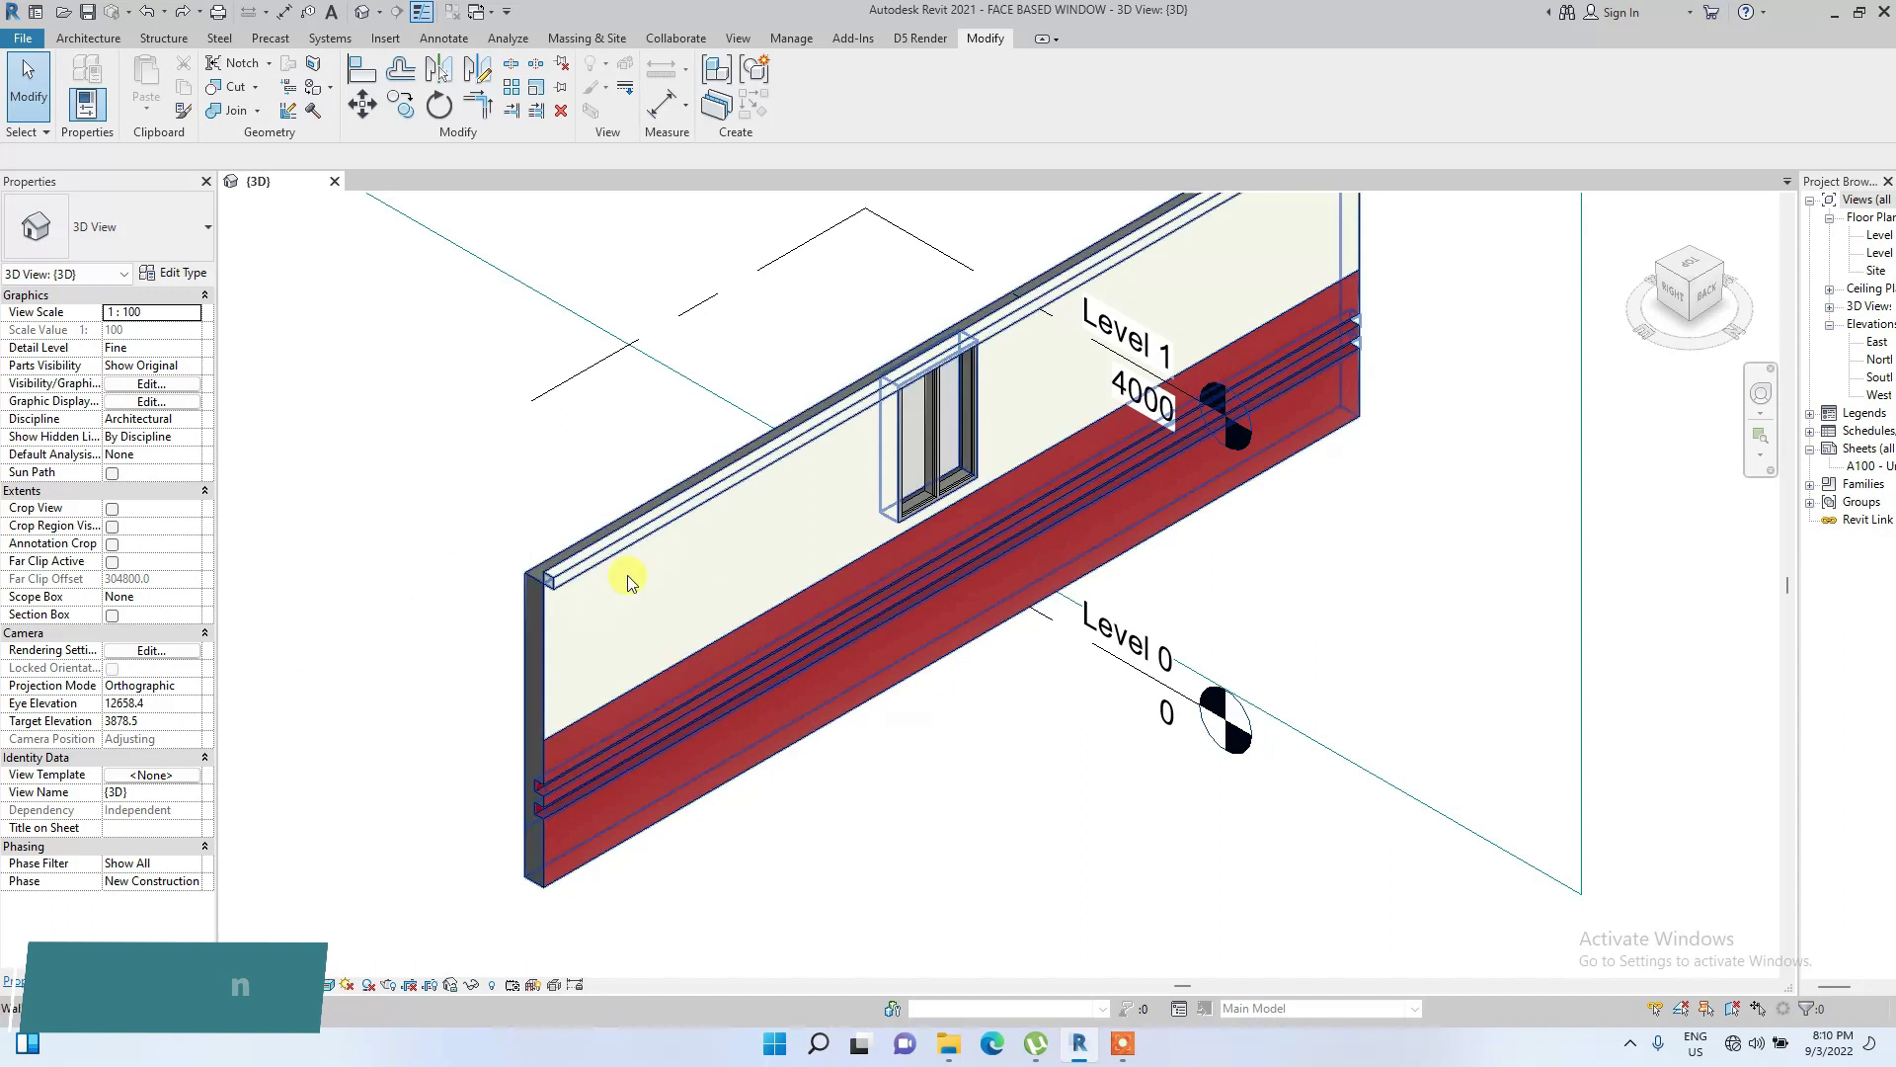
{"action": "left_click", "coordinate": [551, 660]}
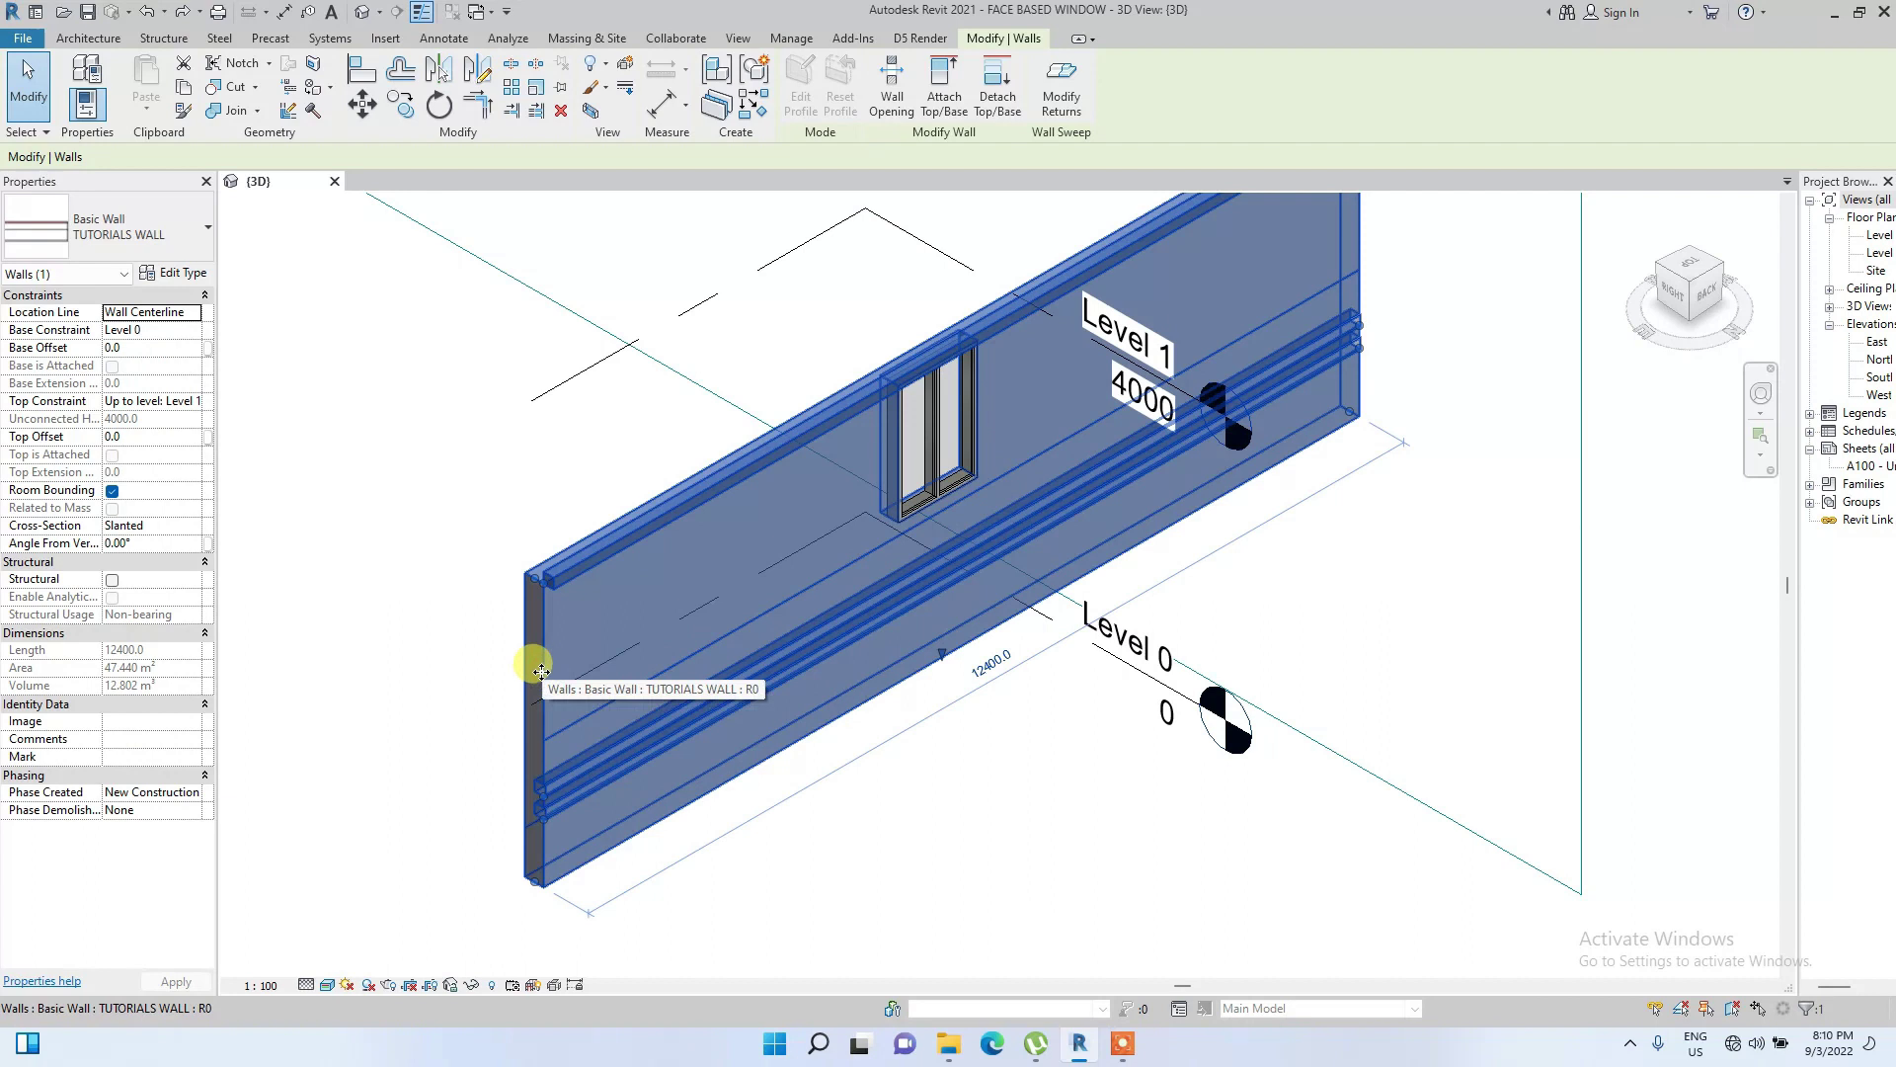
{"action": "left_click", "coordinate": [718, 121]}
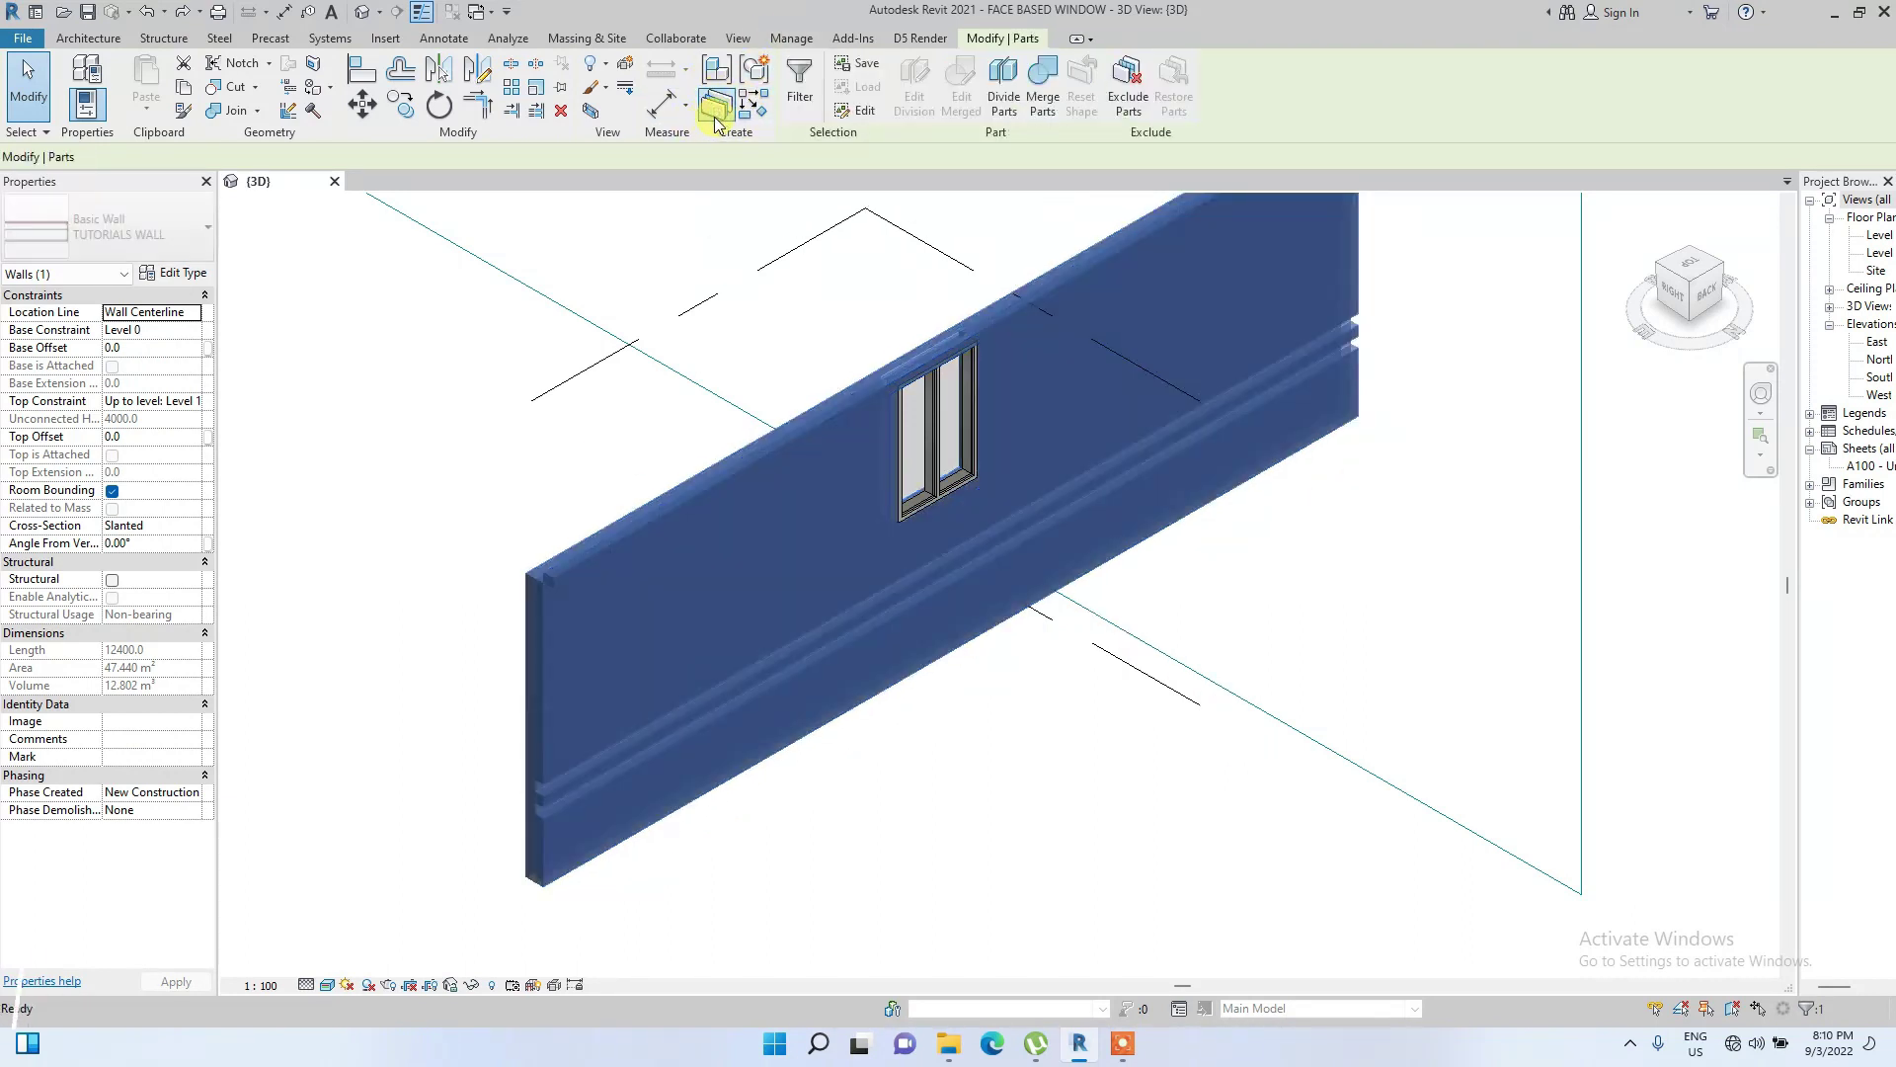
{"action": "left_click", "coordinate": [466, 657]}
Select the 15 mm thick, 2070 high finish-layer part on the wall face
{"action": "scroll", "coordinate": [530, 711], "scroll_direction": "up", "scroll_amount": 6}
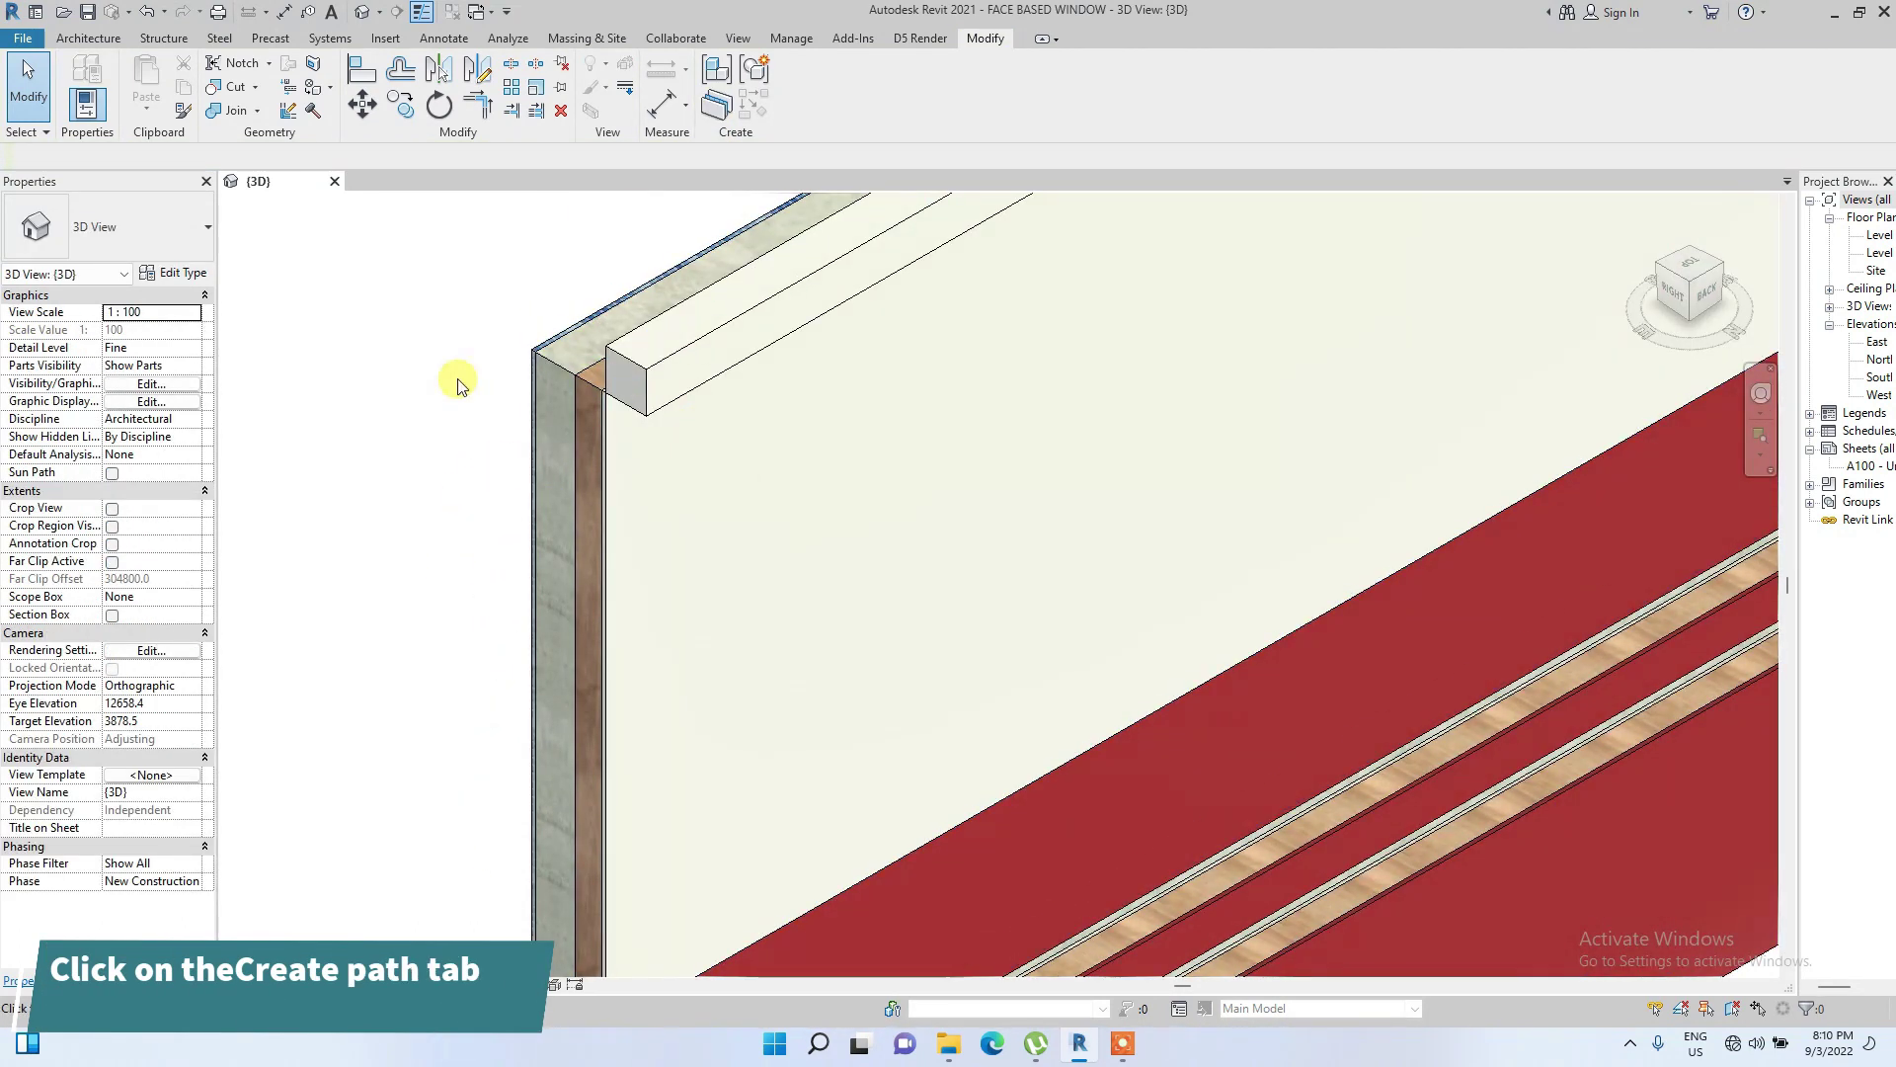
{"action": "scroll", "coordinate": [486, 367], "scroll_direction": "down", "scroll_amount": 2}
{"action": "scroll", "coordinate": [487, 368], "scroll_direction": "down", "scroll_amount": 4}
{"action": "scroll", "coordinate": [561, 483], "scroll_direction": "down", "scroll_amount": 2}
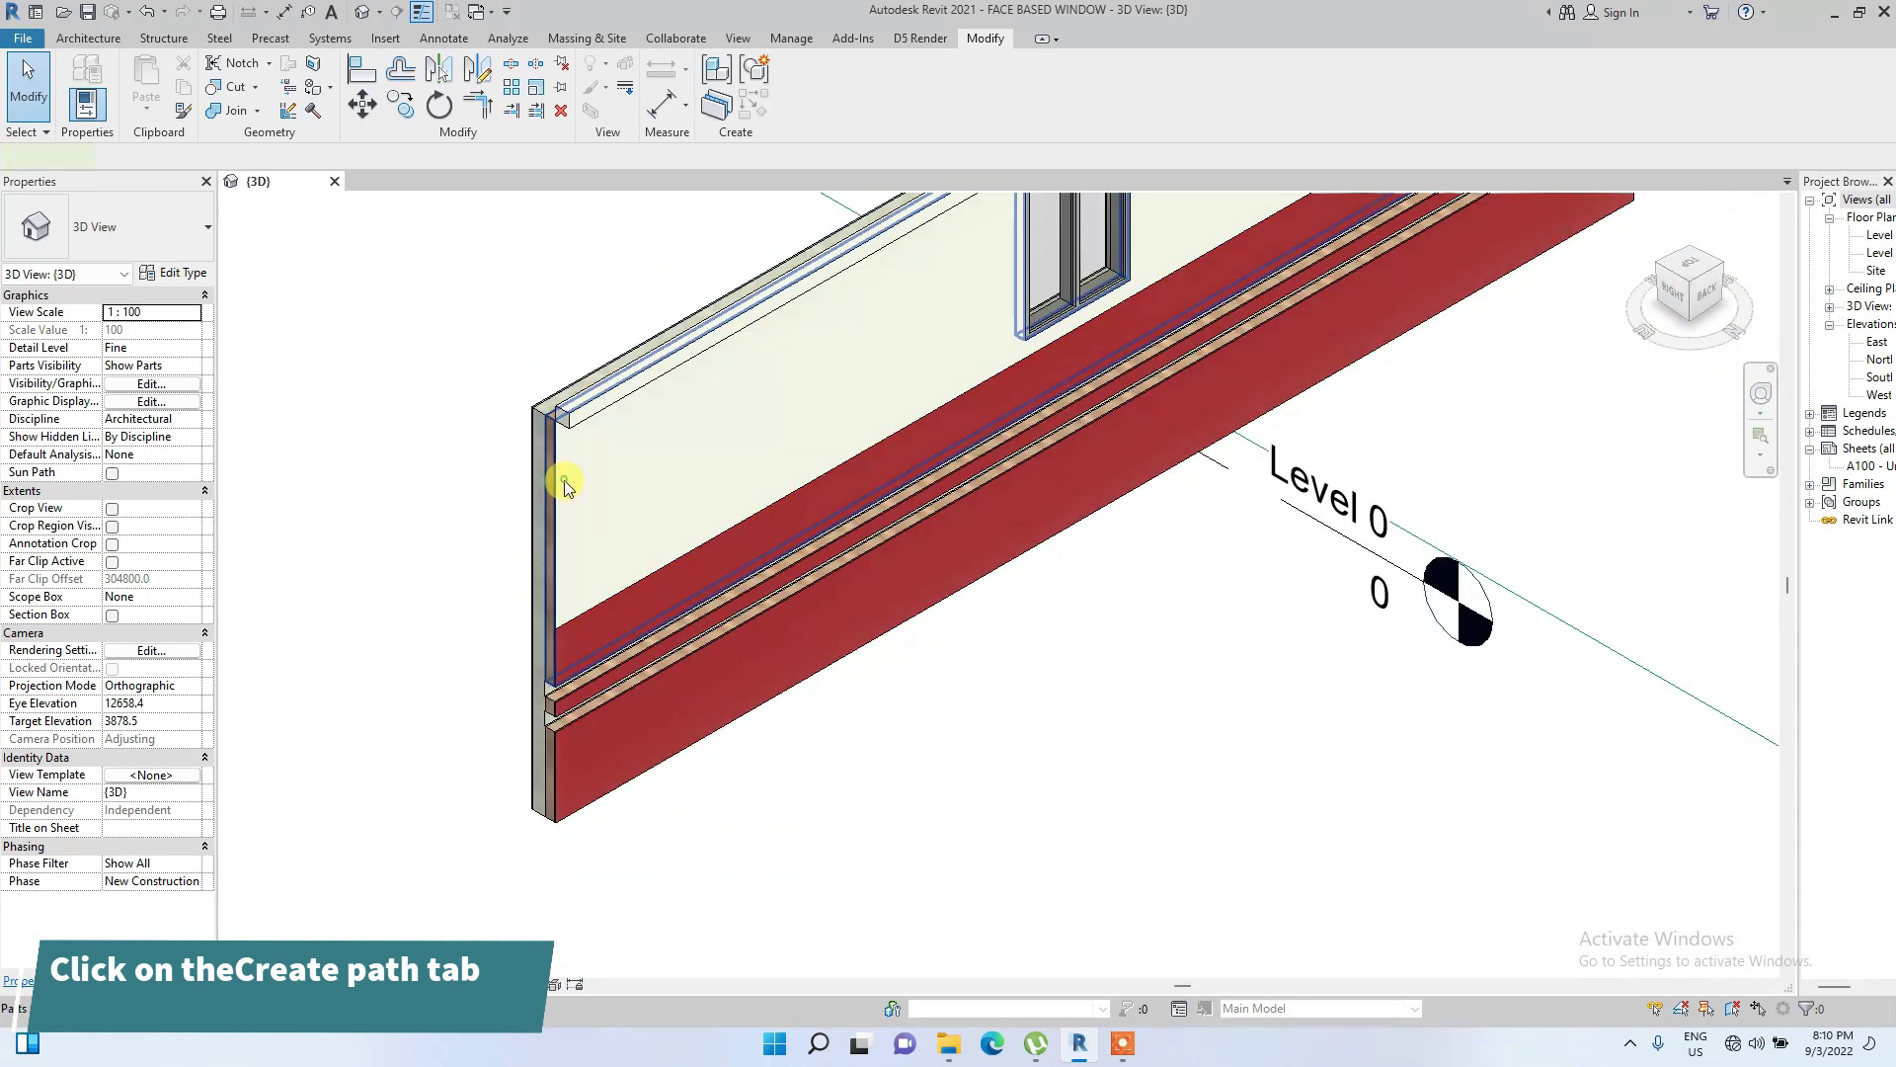
{"action": "left_click", "coordinate": [551, 476]}
{"action": "left_click", "coordinate": [444, 516]}
{"action": "scroll", "coordinate": [542, 517], "scroll_direction": "up", "scroll_amount": 4}
{"action": "left_click", "coordinate": [537, 531]}
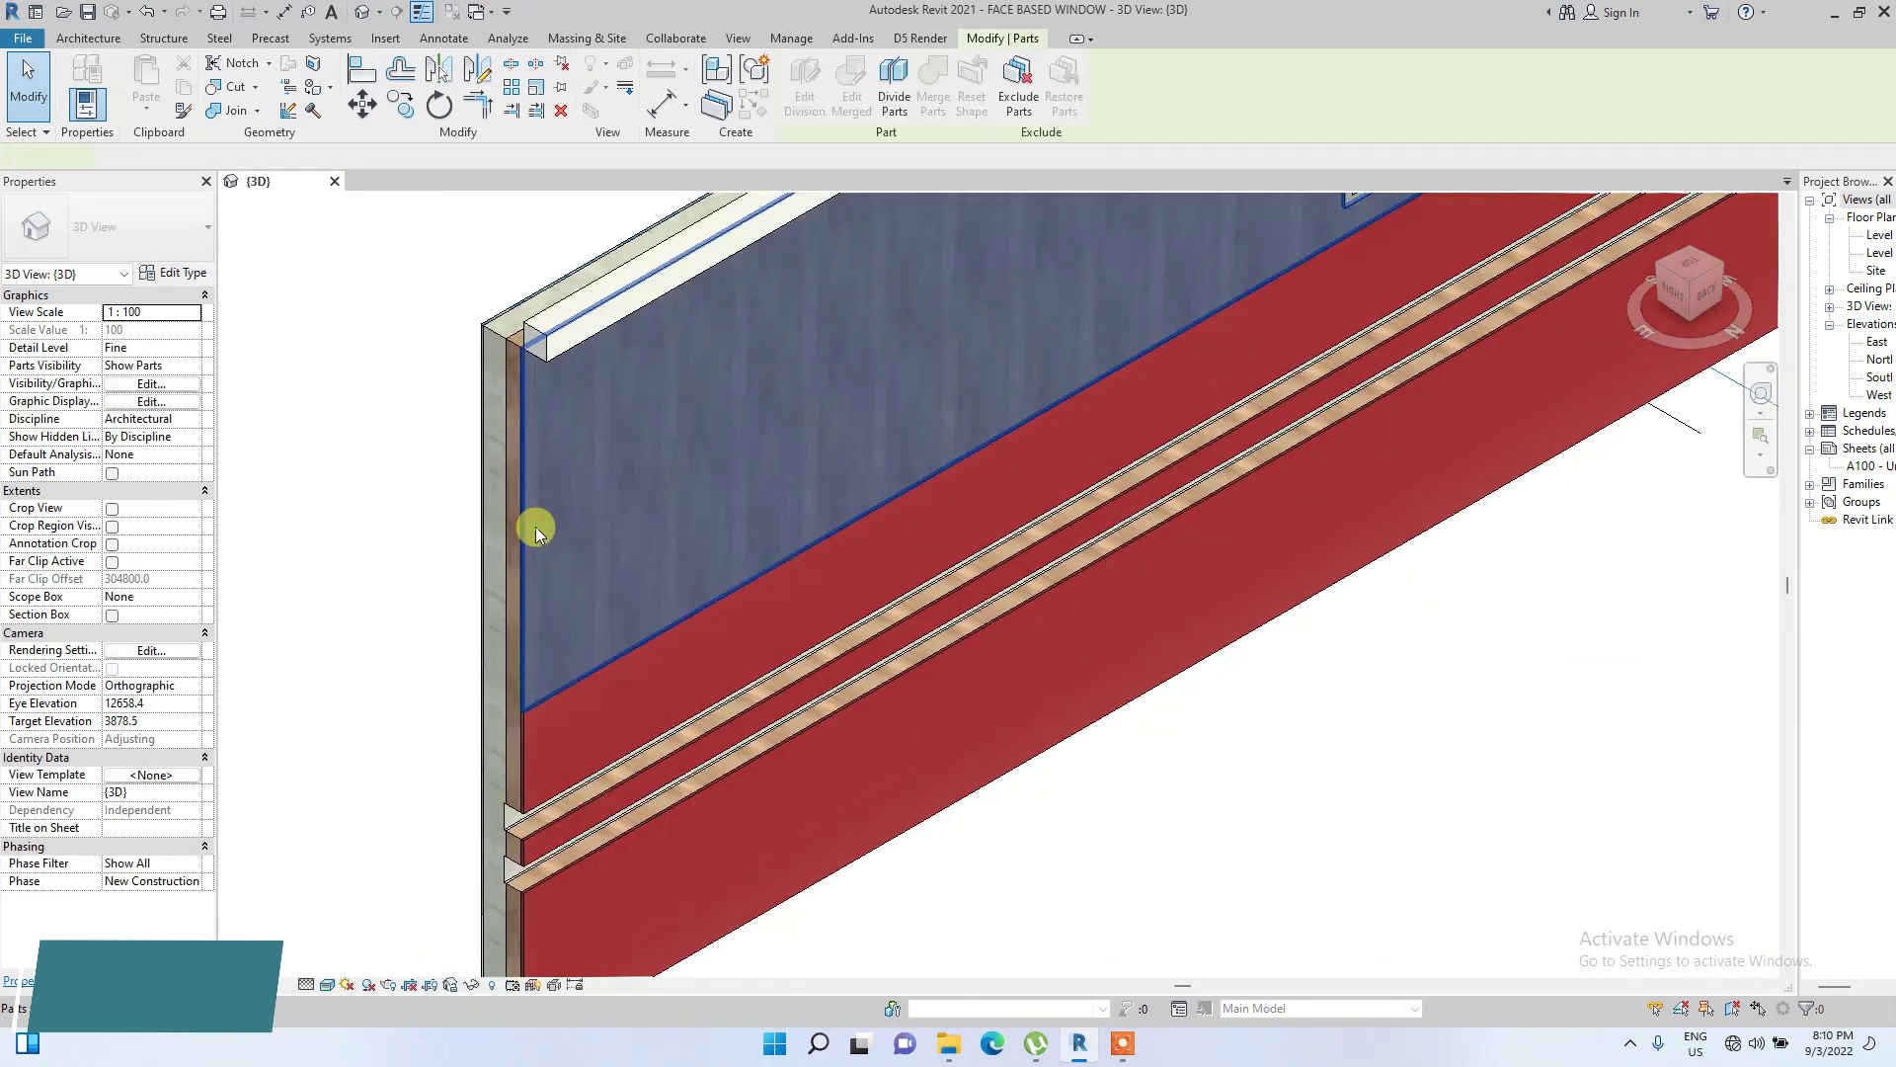
{"action": "scroll", "coordinate": [542, 454], "scroll_direction": "down", "scroll_amount": 2}
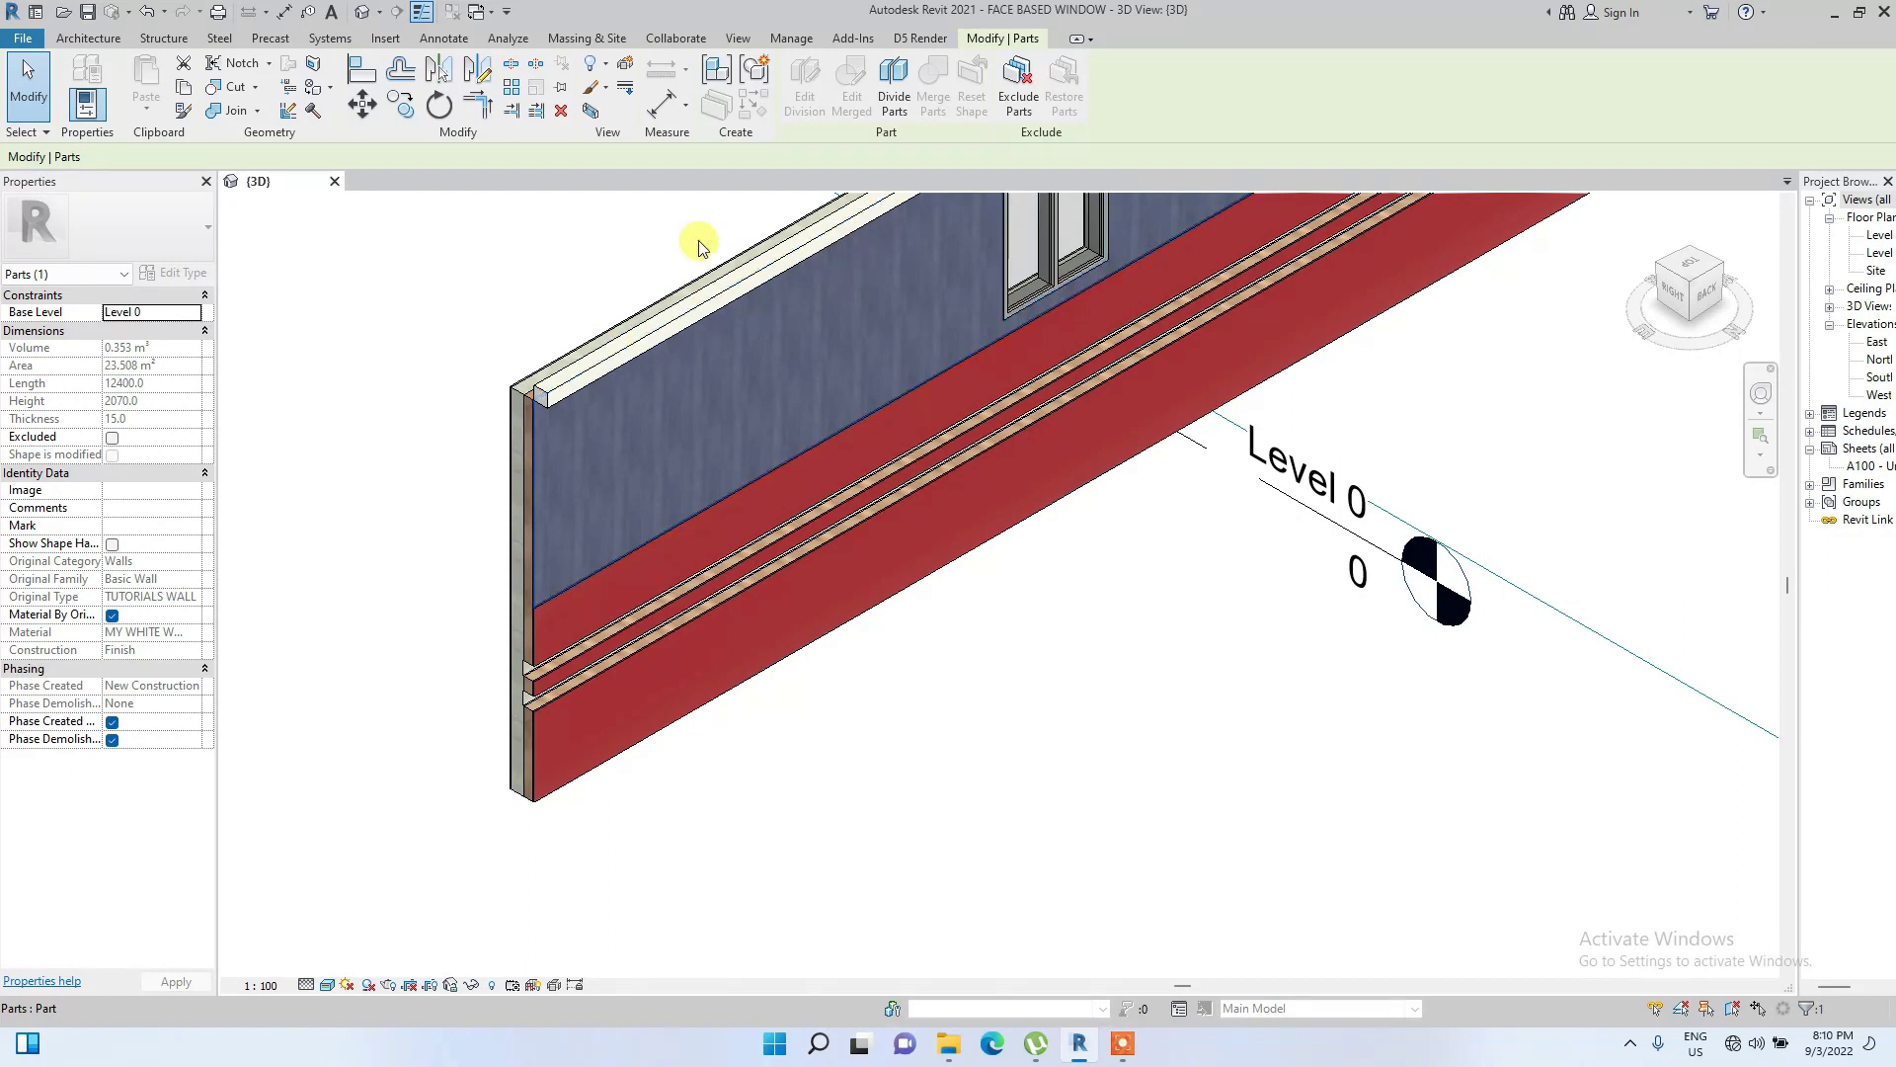
{"action": "scroll", "coordinate": [558, 444], "scroll_direction": "up", "scroll_amount": 4}
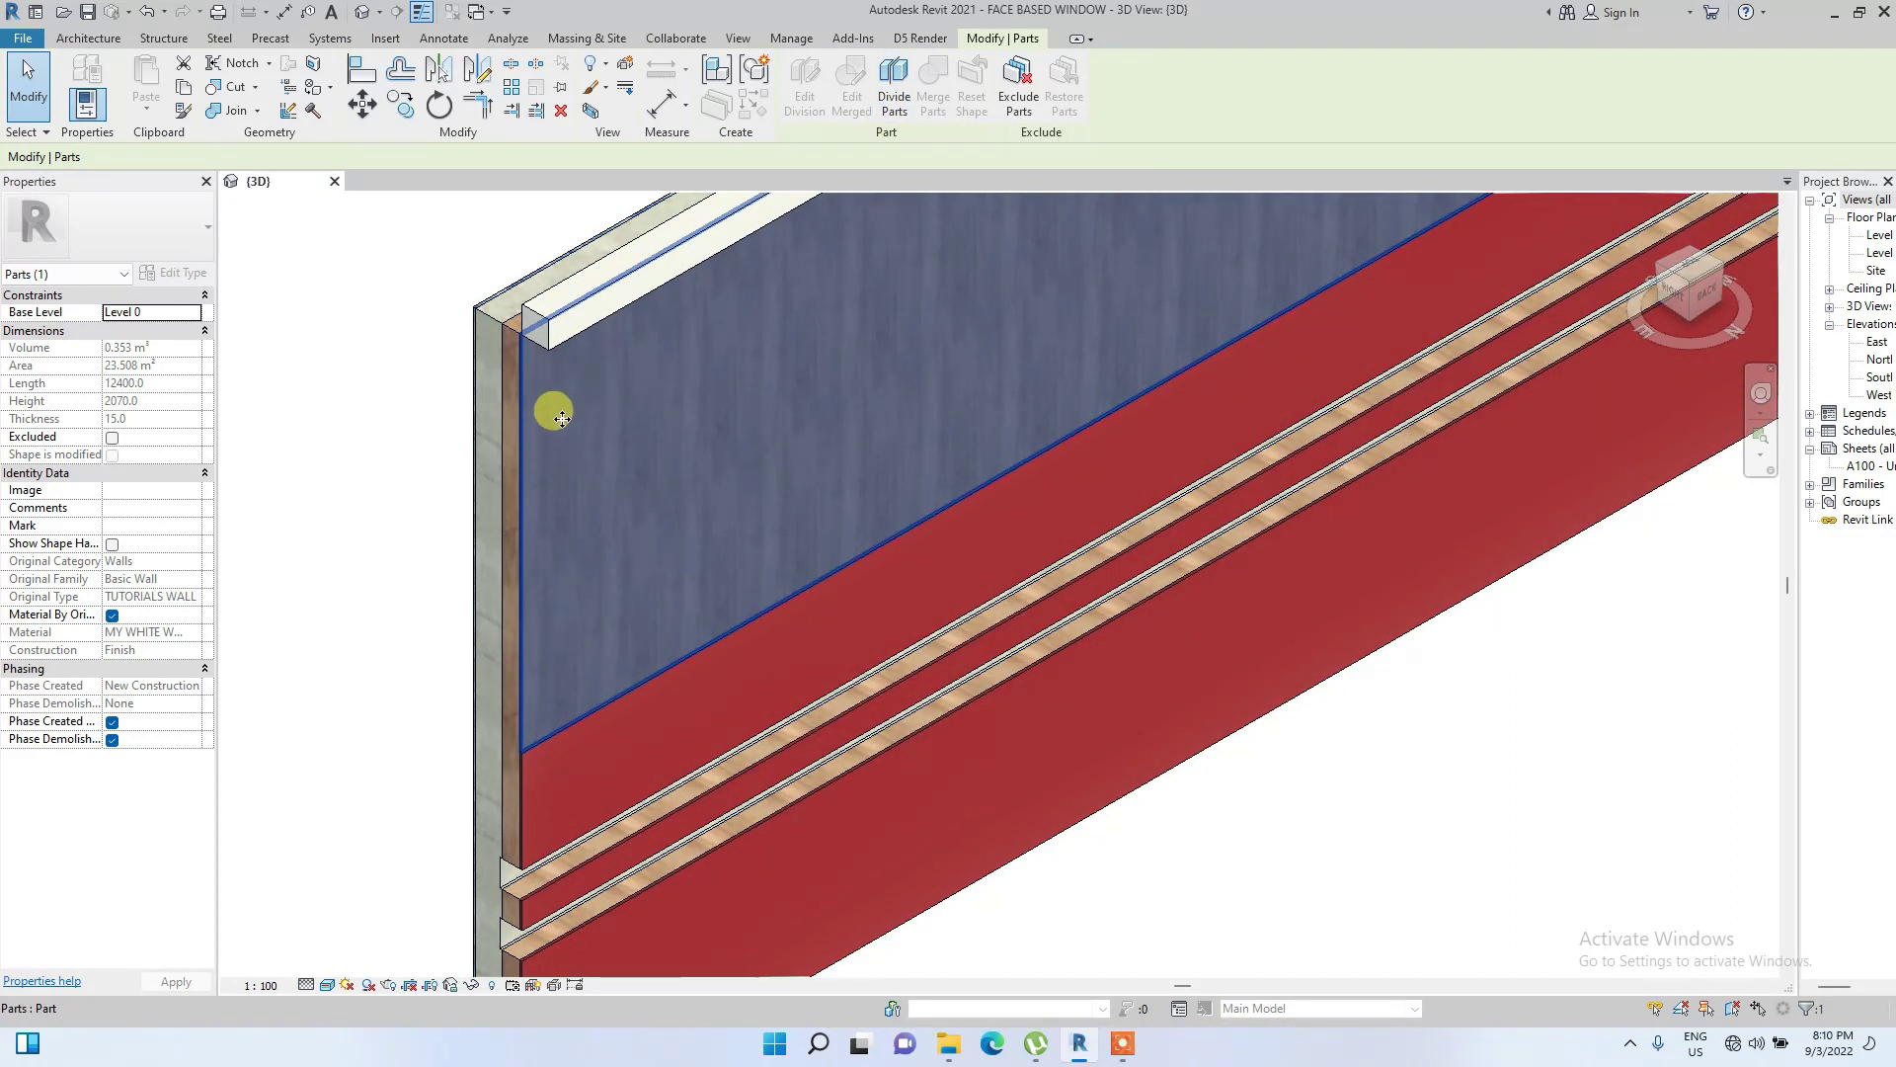
Start dividing the finish-layer part, with the wall face as the sketch work plane
{"action": "left_click", "coordinate": [898, 101]}
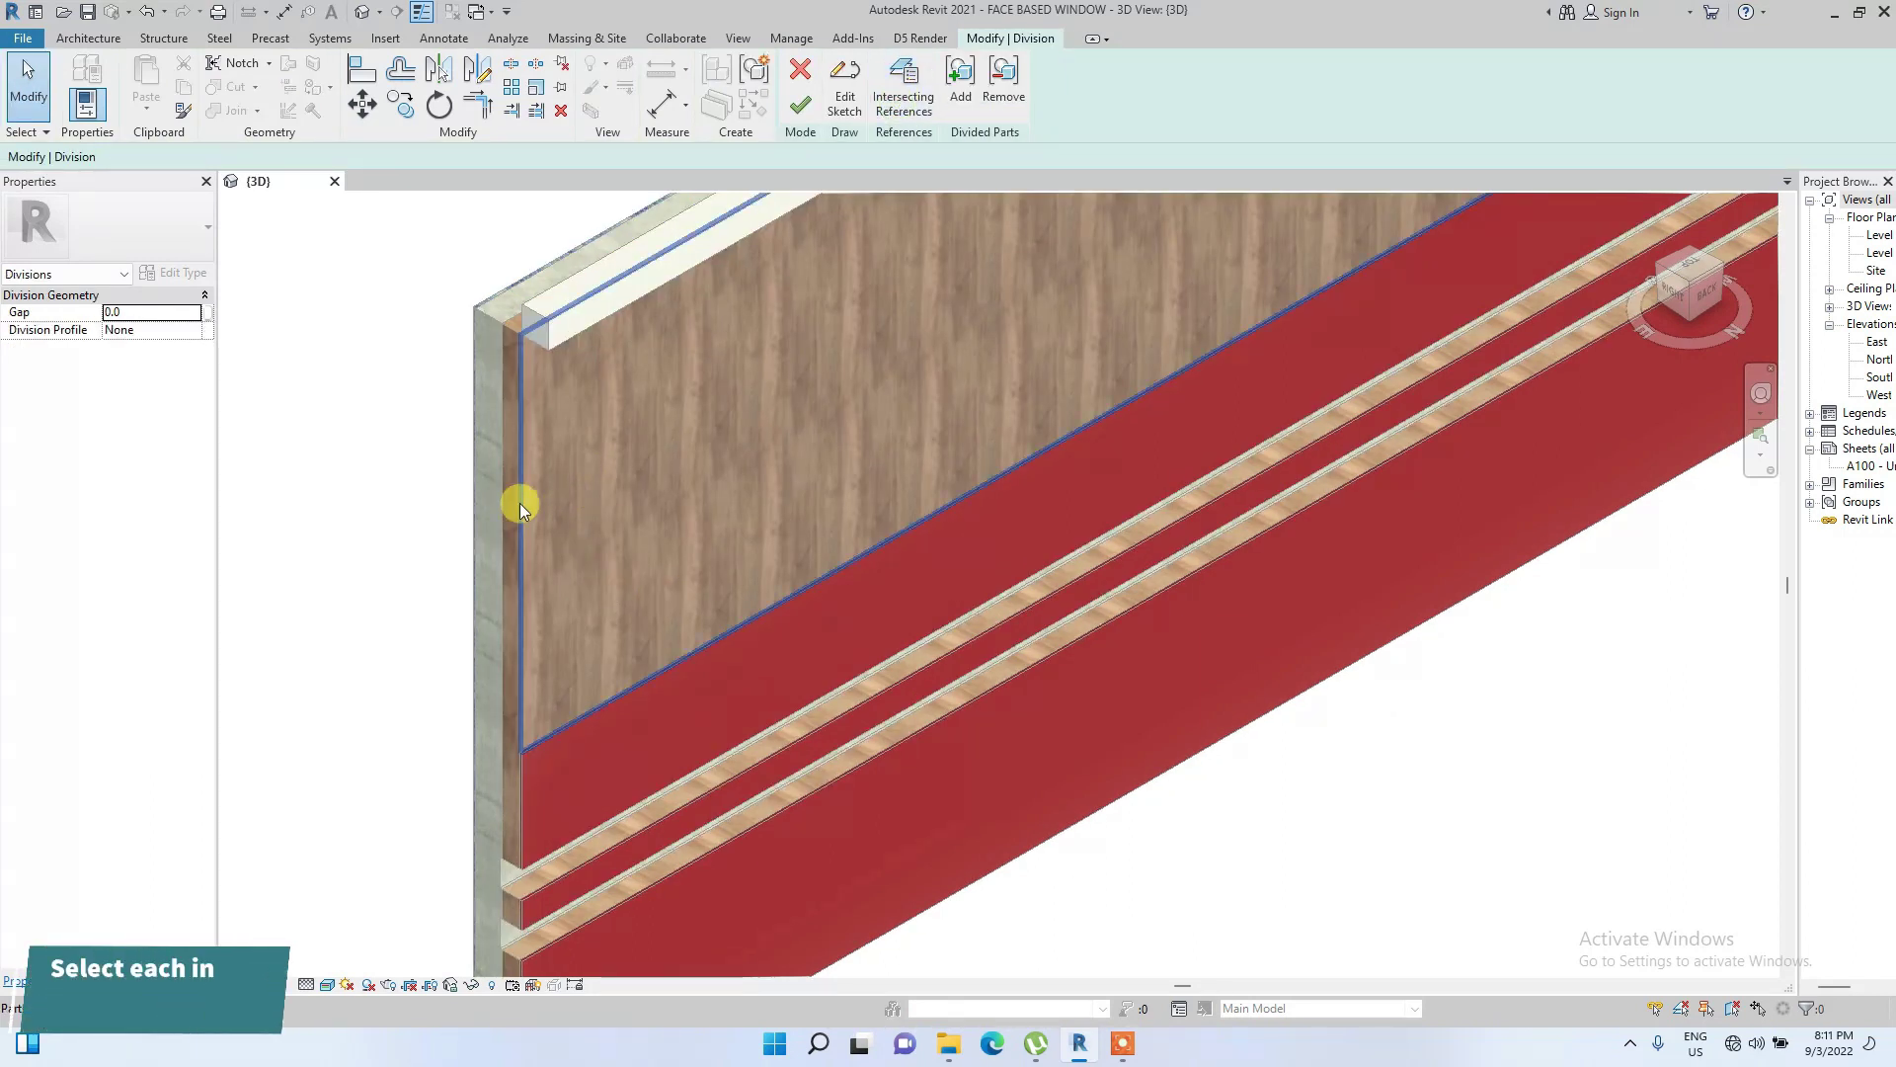
{"action": "scroll", "coordinate": [573, 500], "scroll_direction": "down", "scroll_amount": 2}
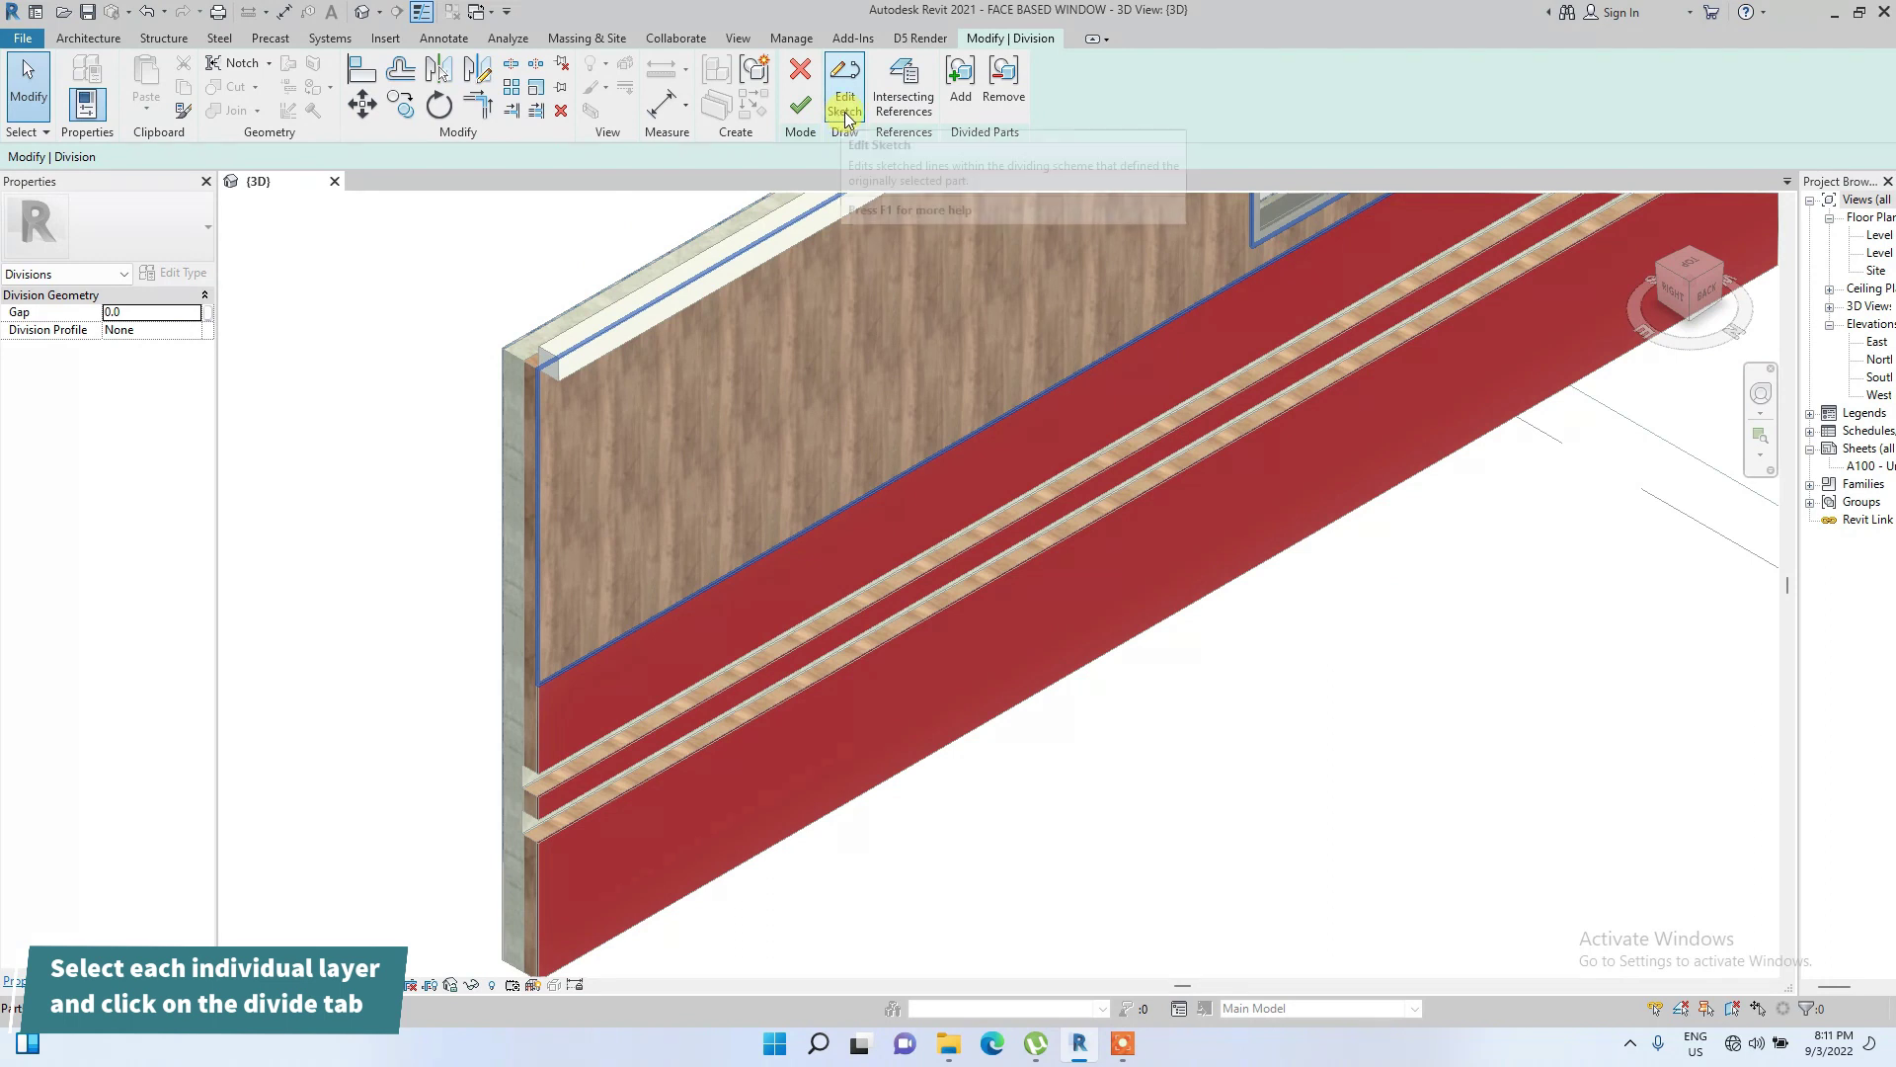
{"action": "left_click", "coordinate": [844, 111]}
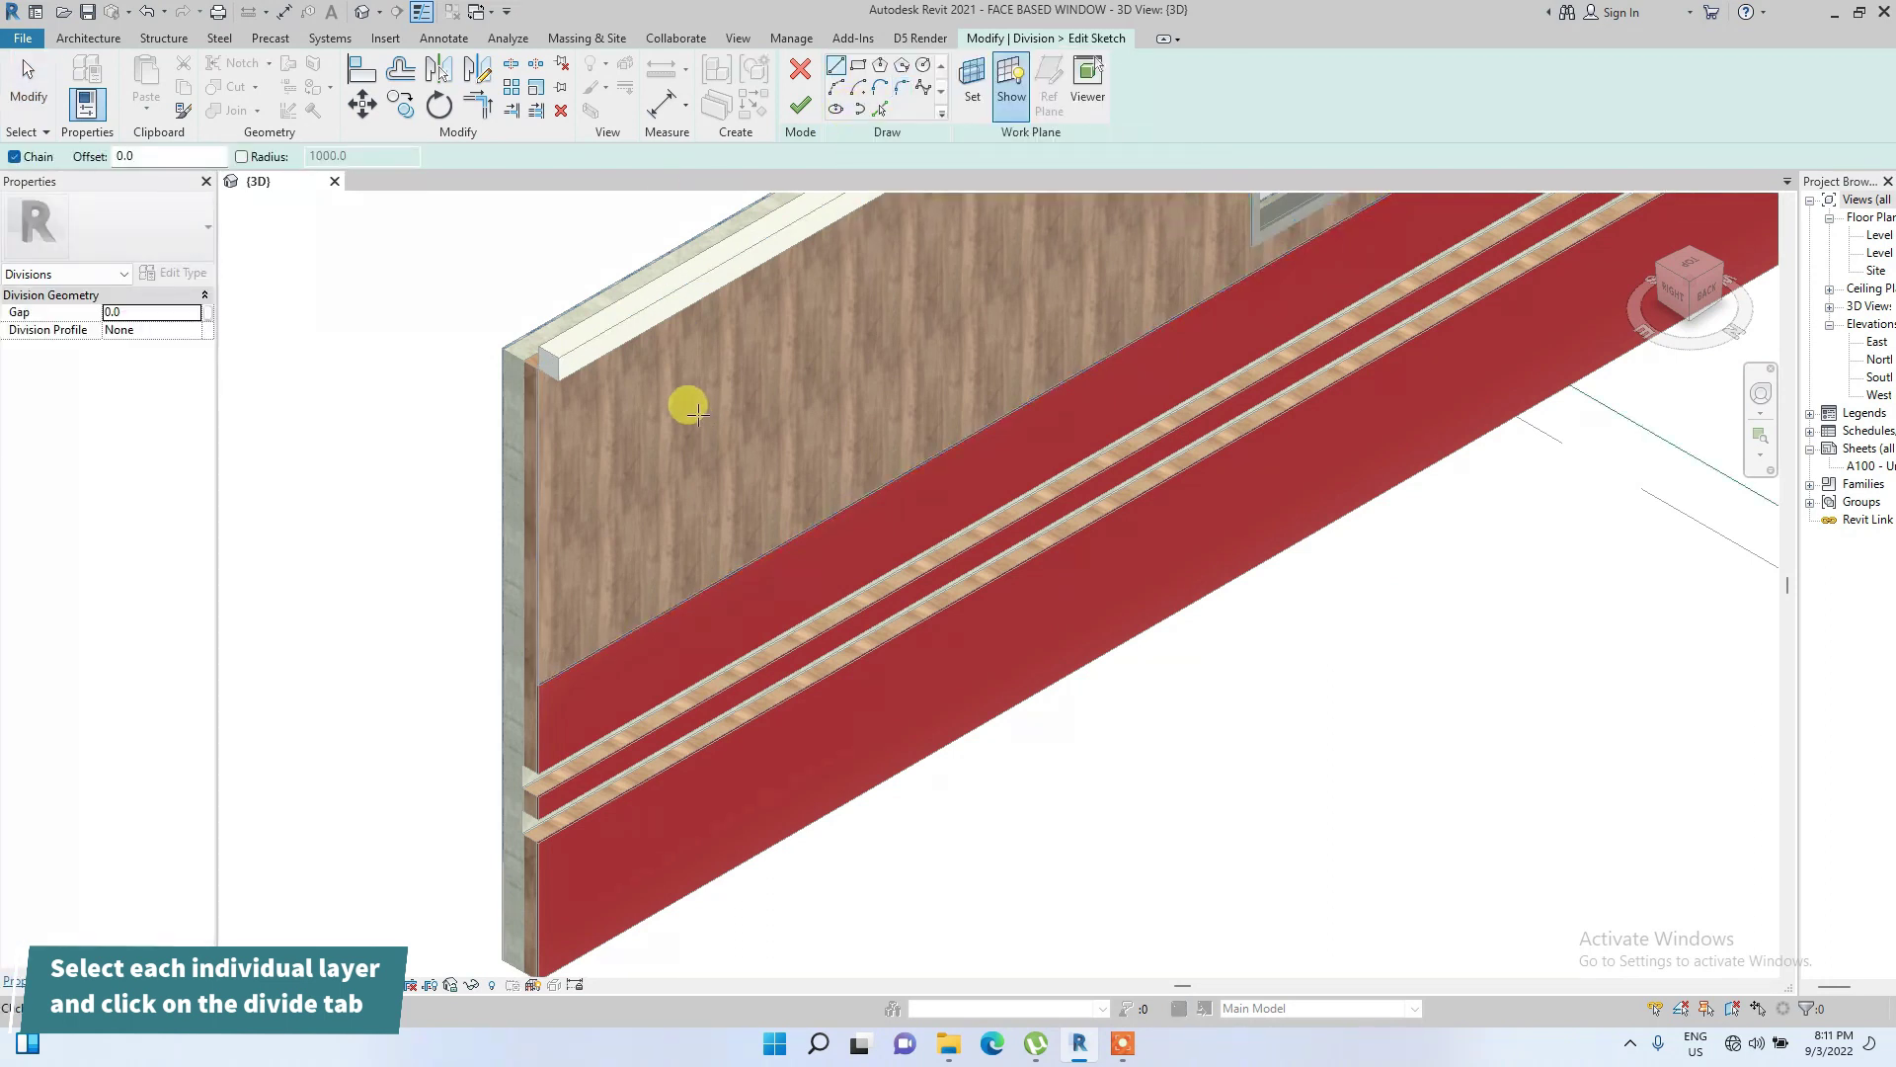
{"action": "scroll", "coordinate": [688, 409], "scroll_direction": "down", "scroll_amount": 4}
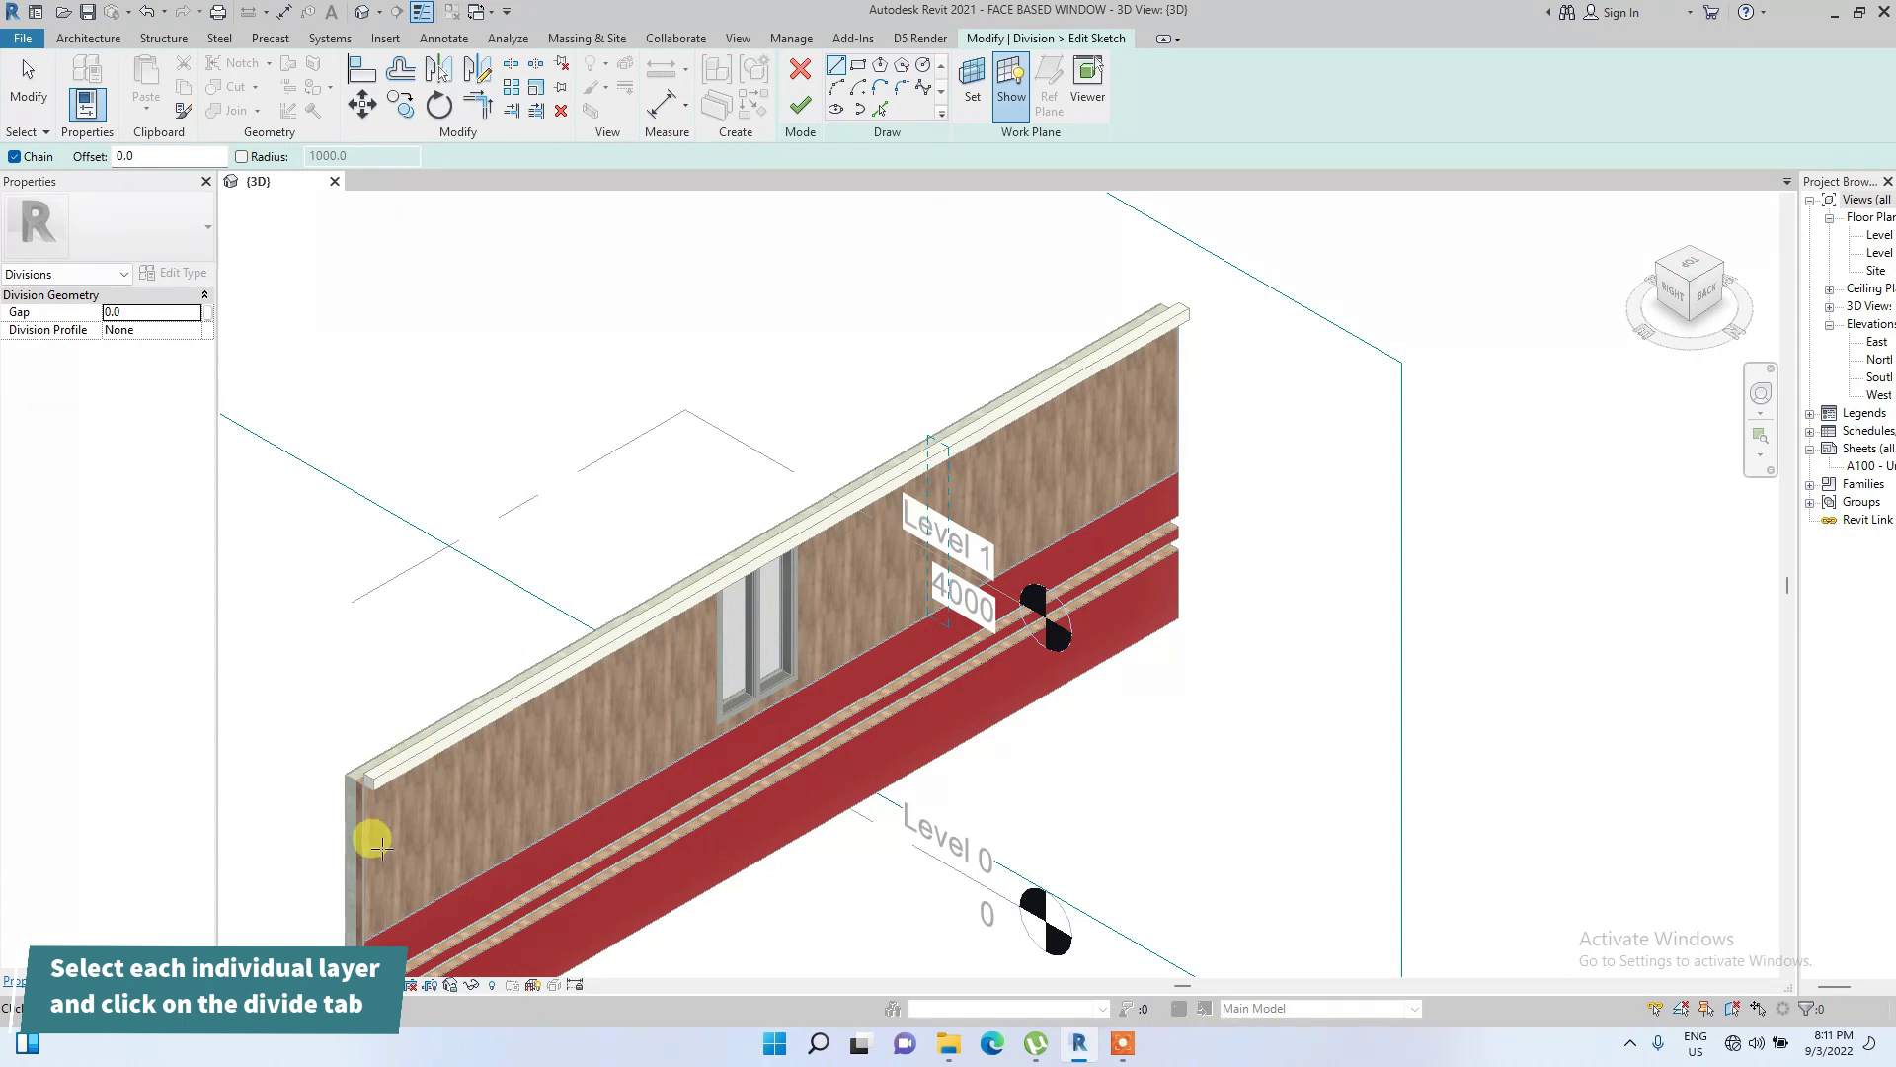
{"action": "scroll", "coordinate": [380, 847], "scroll_direction": "up", "scroll_amount": 3}
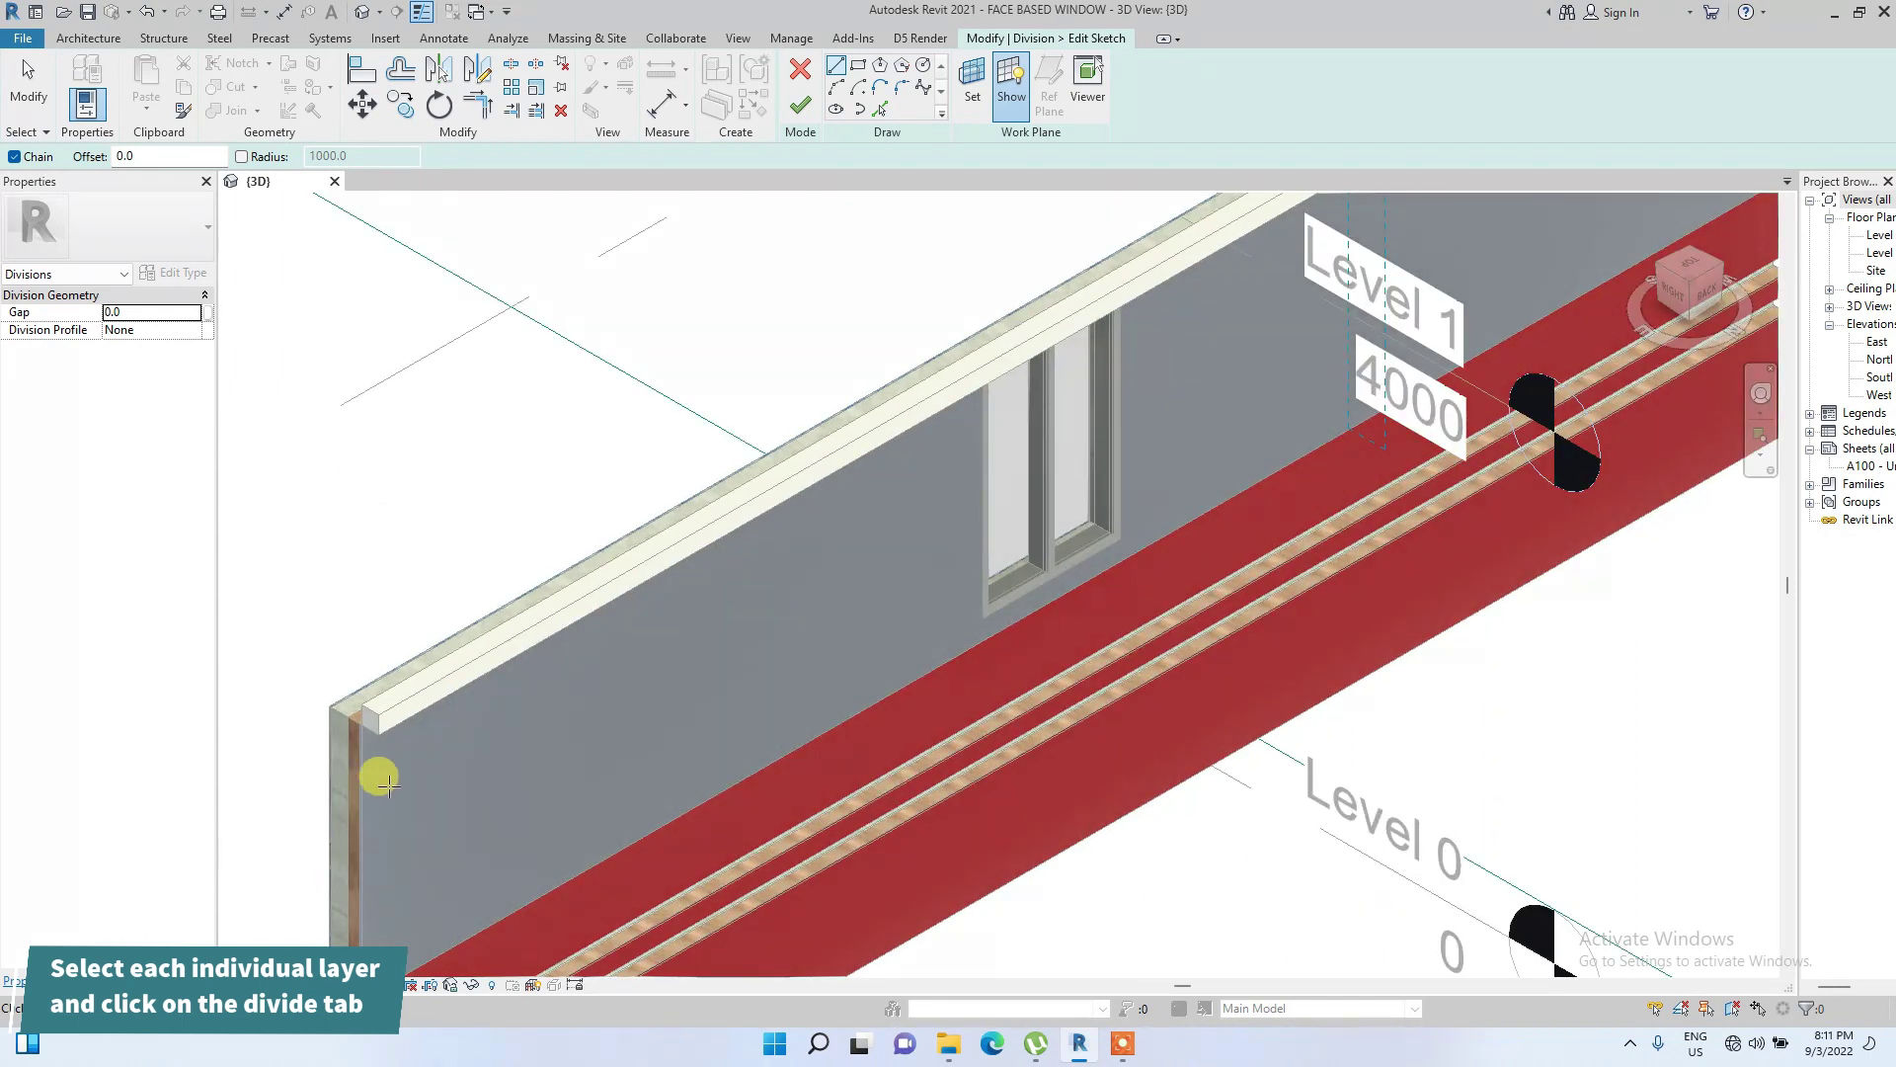
{"action": "scroll", "coordinate": [503, 691], "scroll_direction": "down", "scroll_amount": 2}
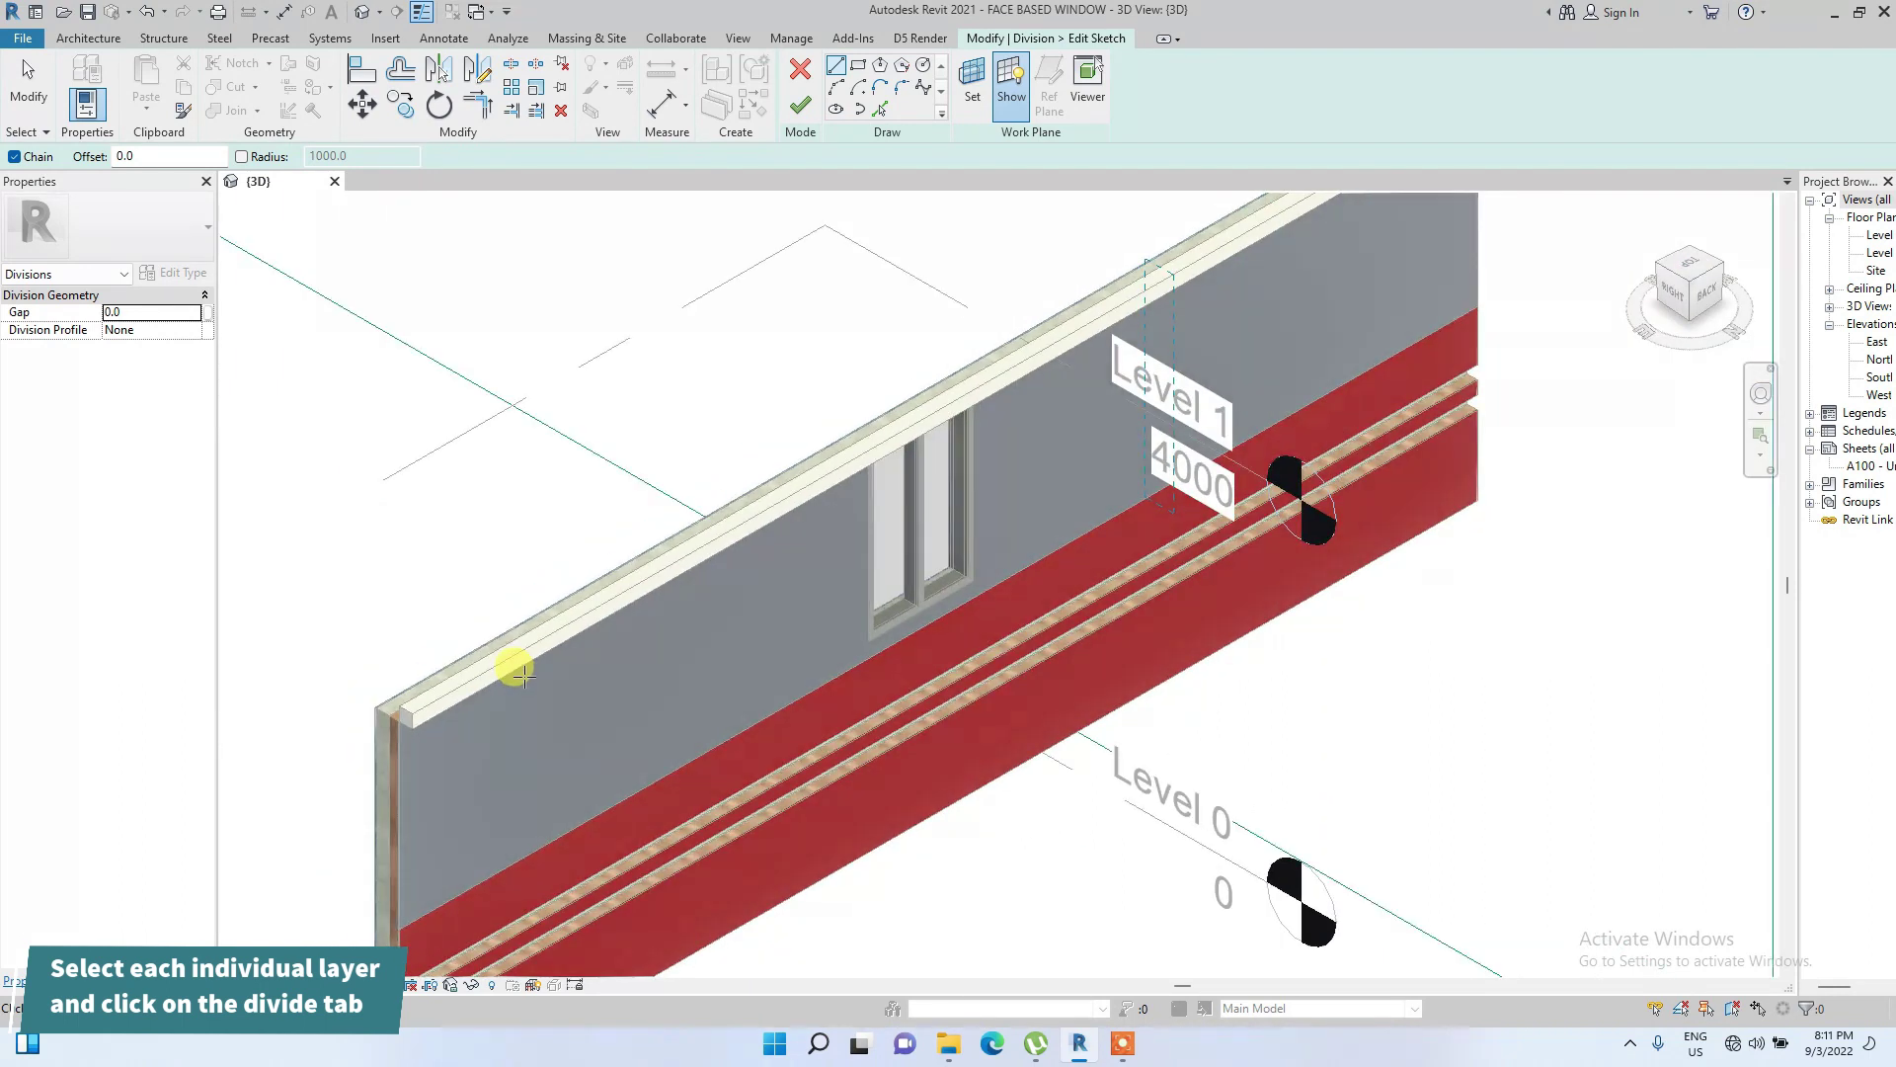
{"action": "left_click", "coordinate": [970, 104]}
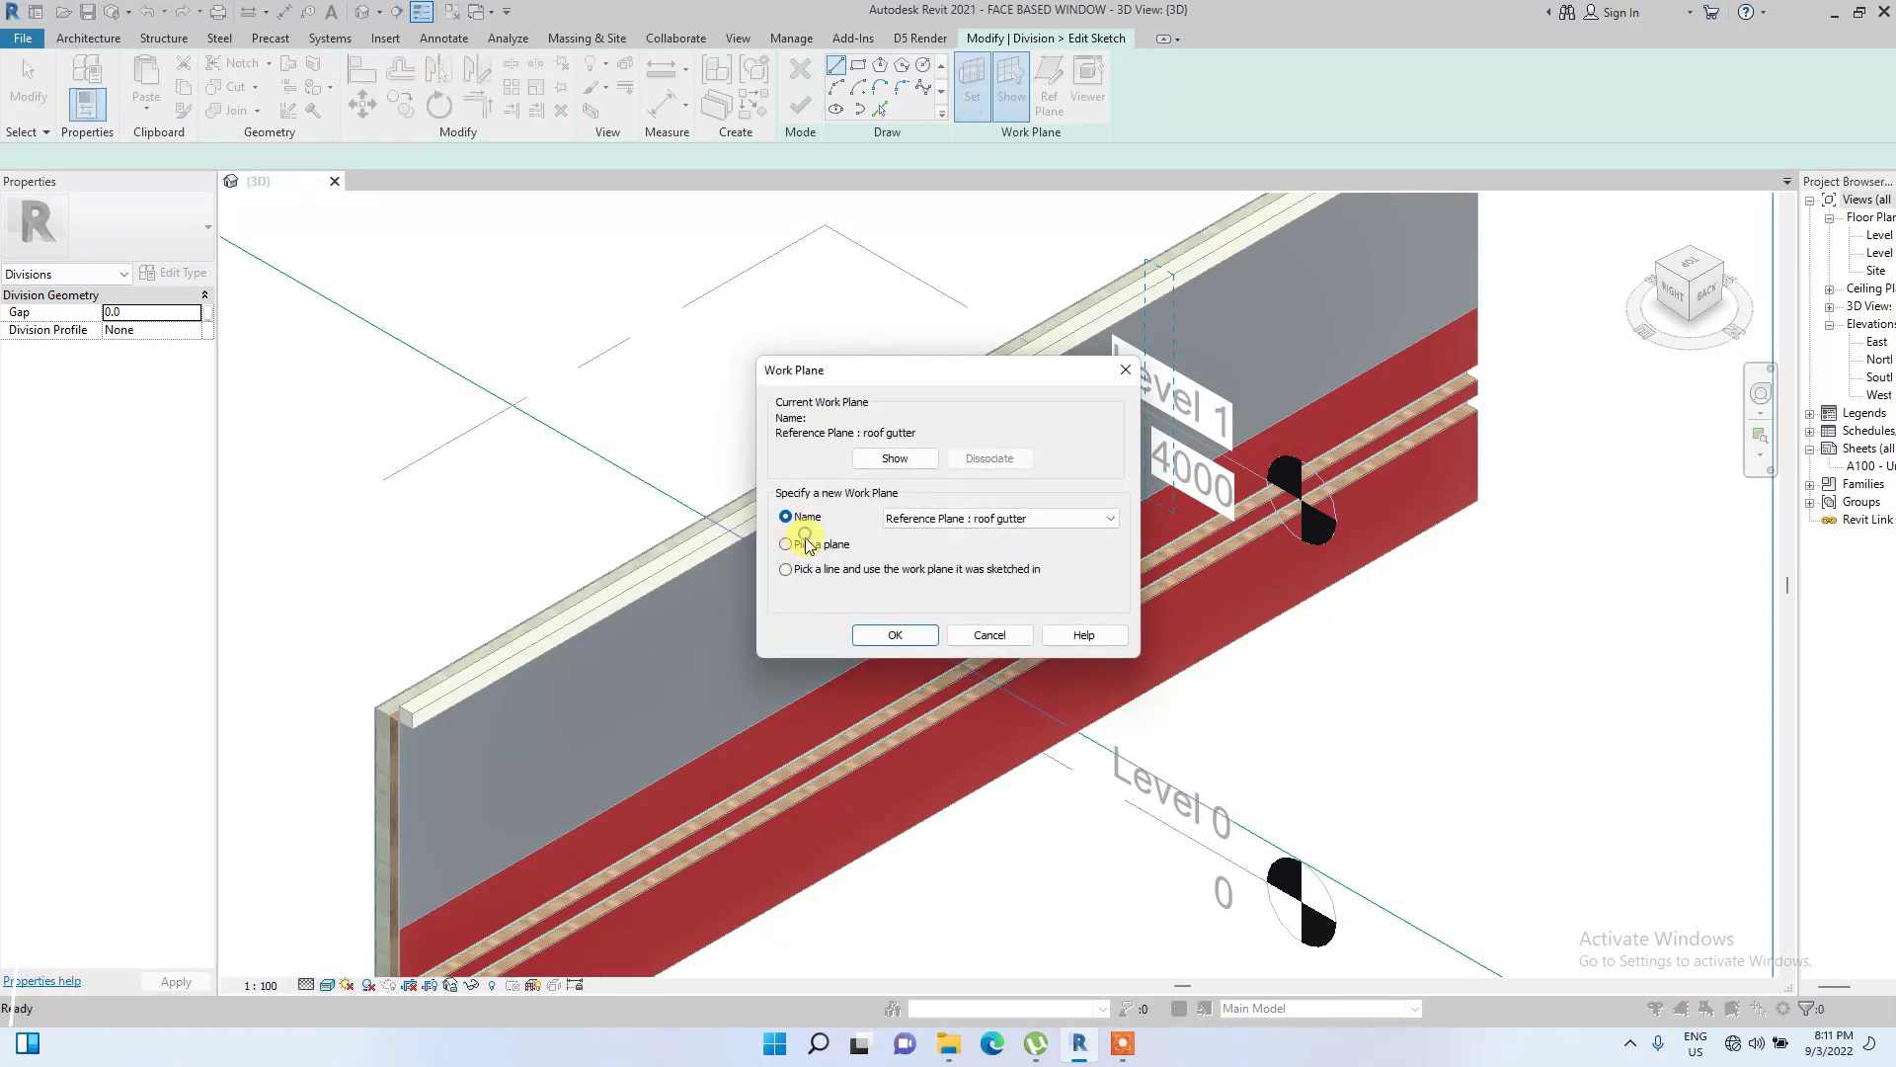
{"action": "left_click", "coordinate": [881, 637]}
{"action": "scroll", "coordinate": [372, 796], "scroll_direction": "up", "scroll_amount": 5}
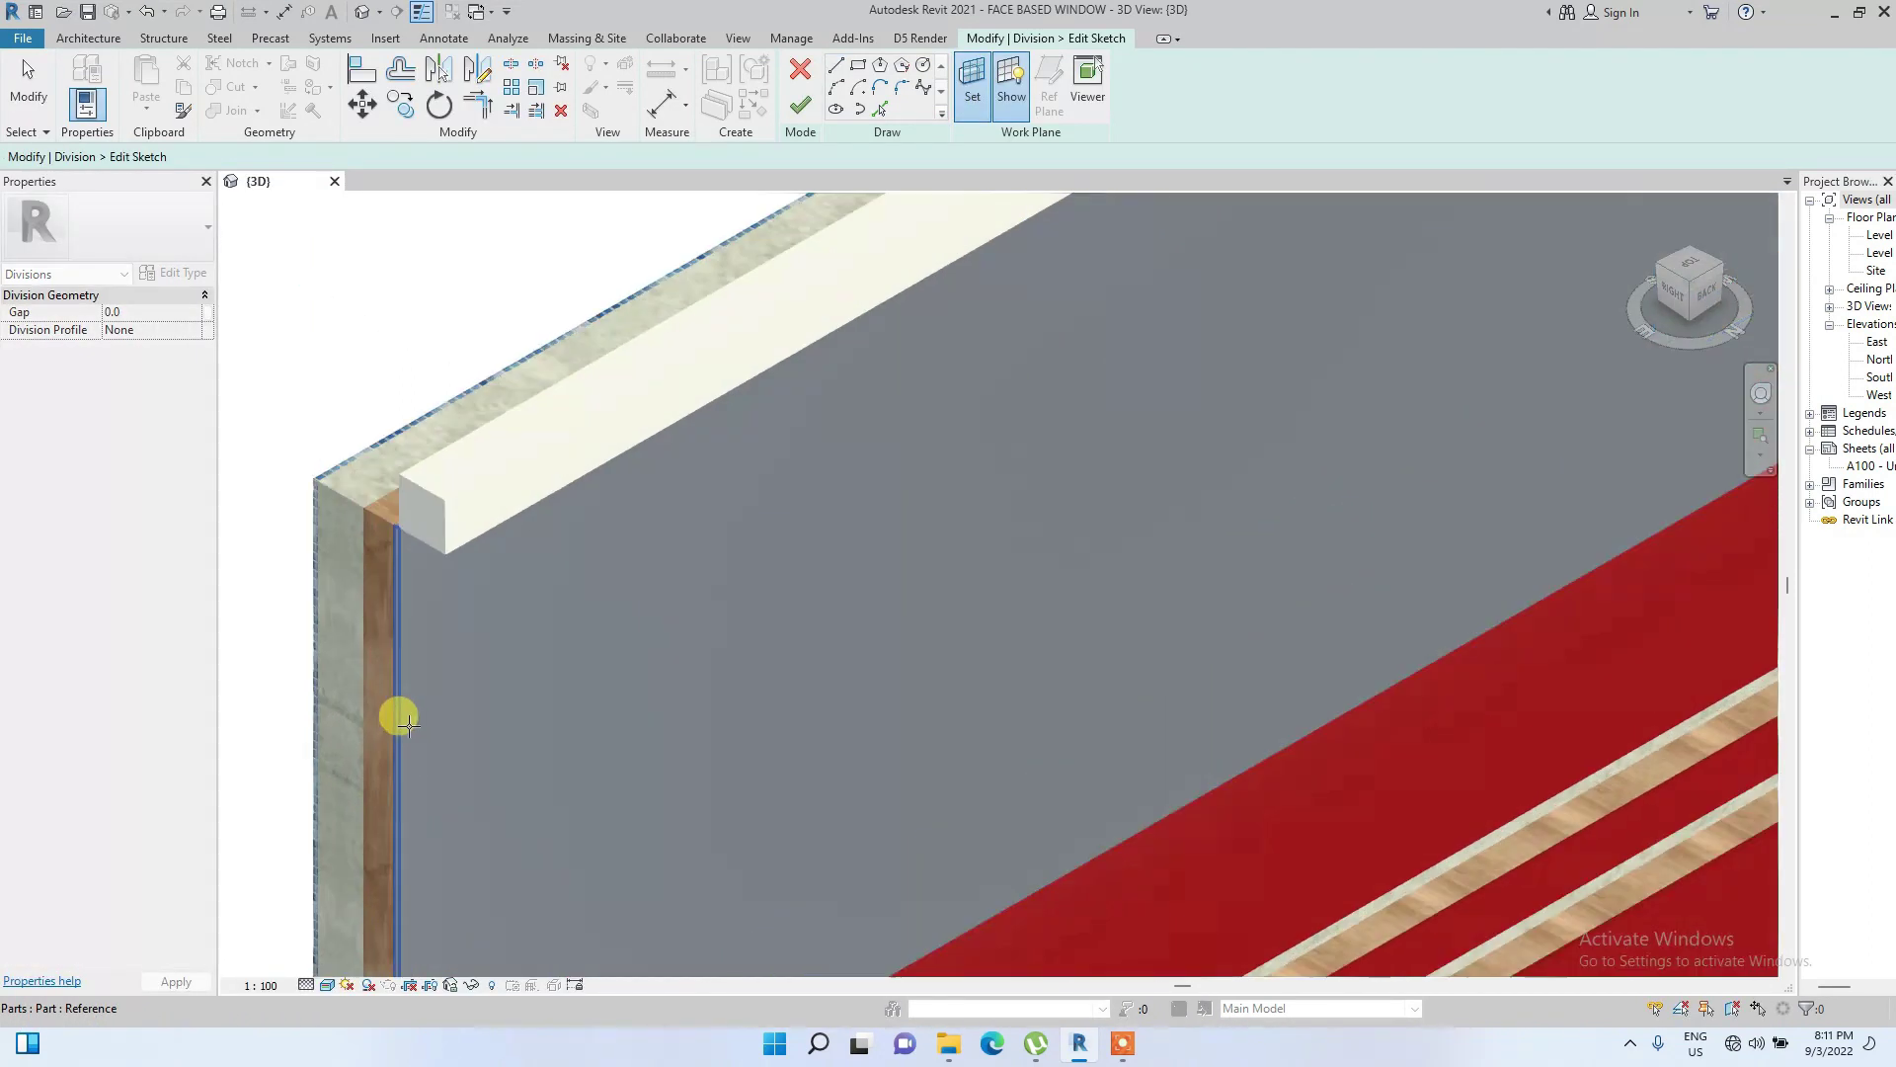
{"action": "left_click", "coordinate": [424, 717]}
{"action": "scroll", "coordinate": [449, 553], "scroll_direction": "down", "scroll_amount": 3}
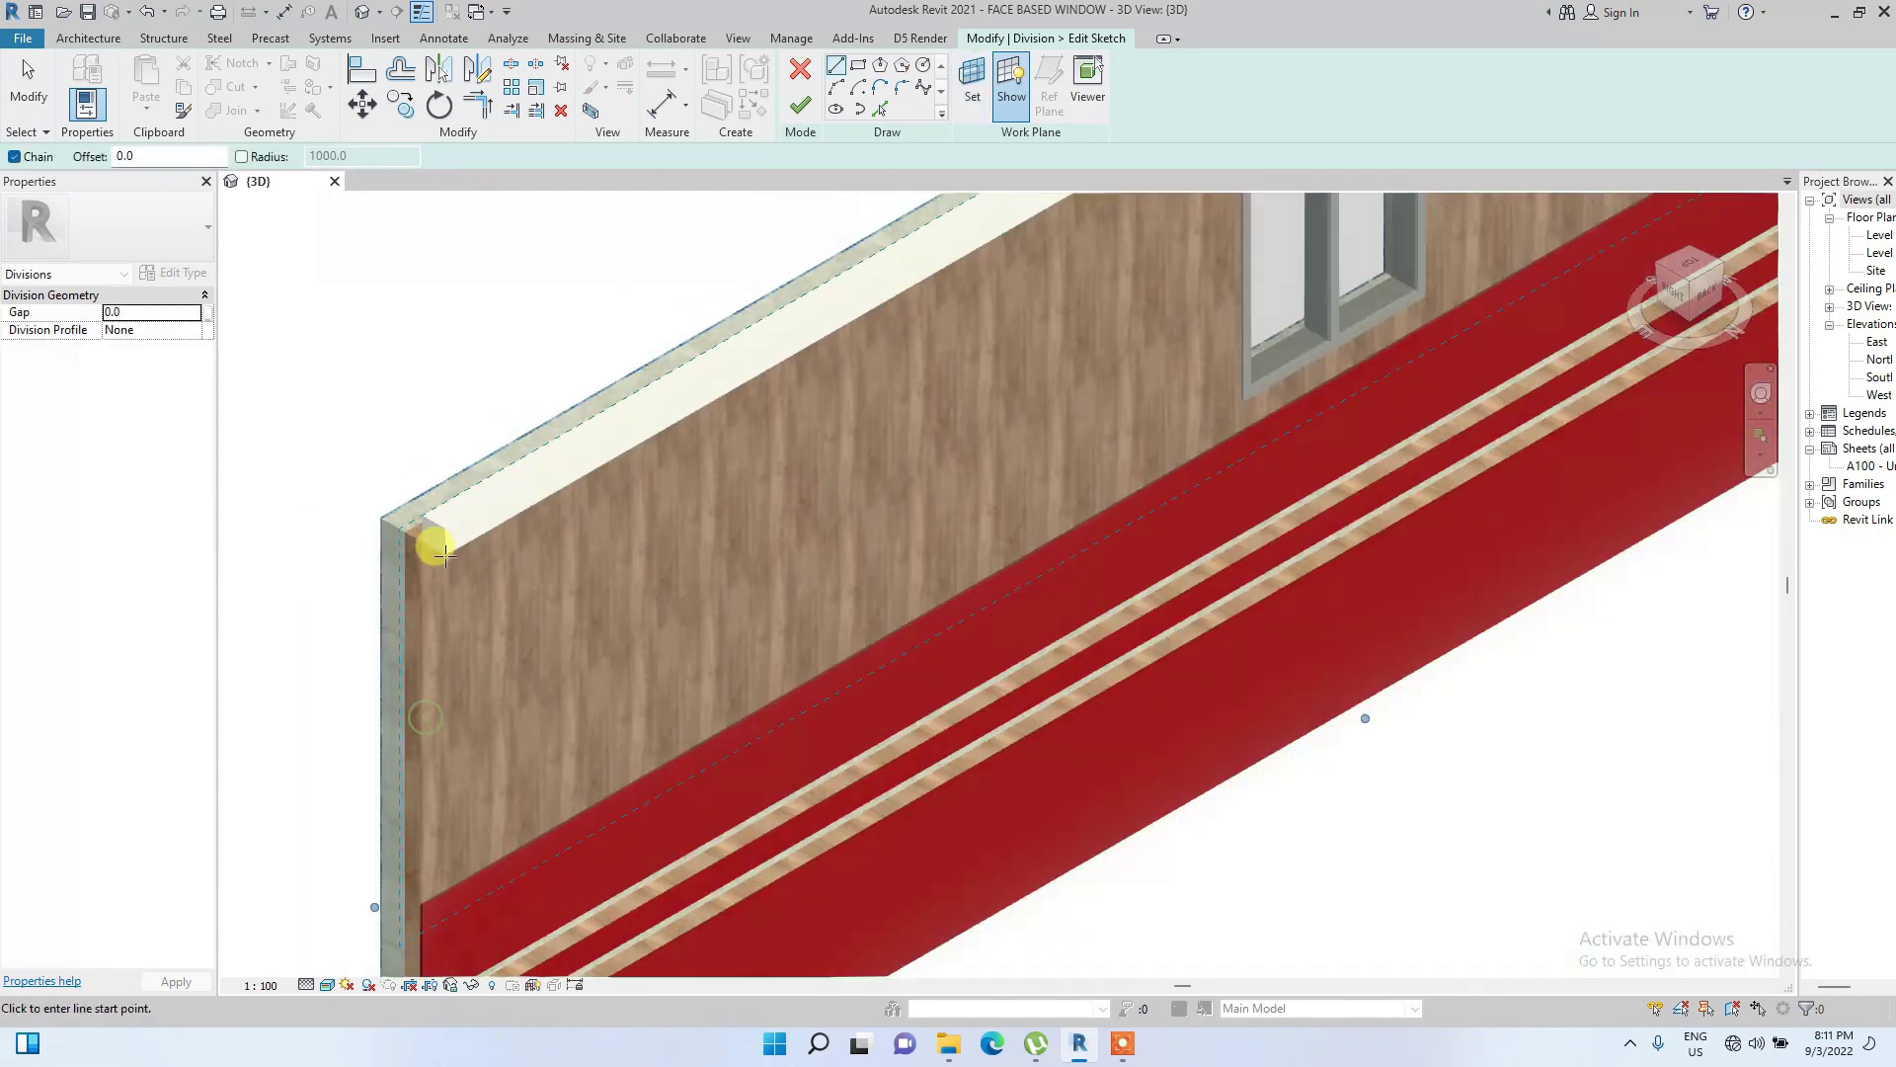
From the back view, sketch chained arcs from the layer's lower-left corner to the top edge
{"action": "left_click", "coordinate": [1699, 284]}
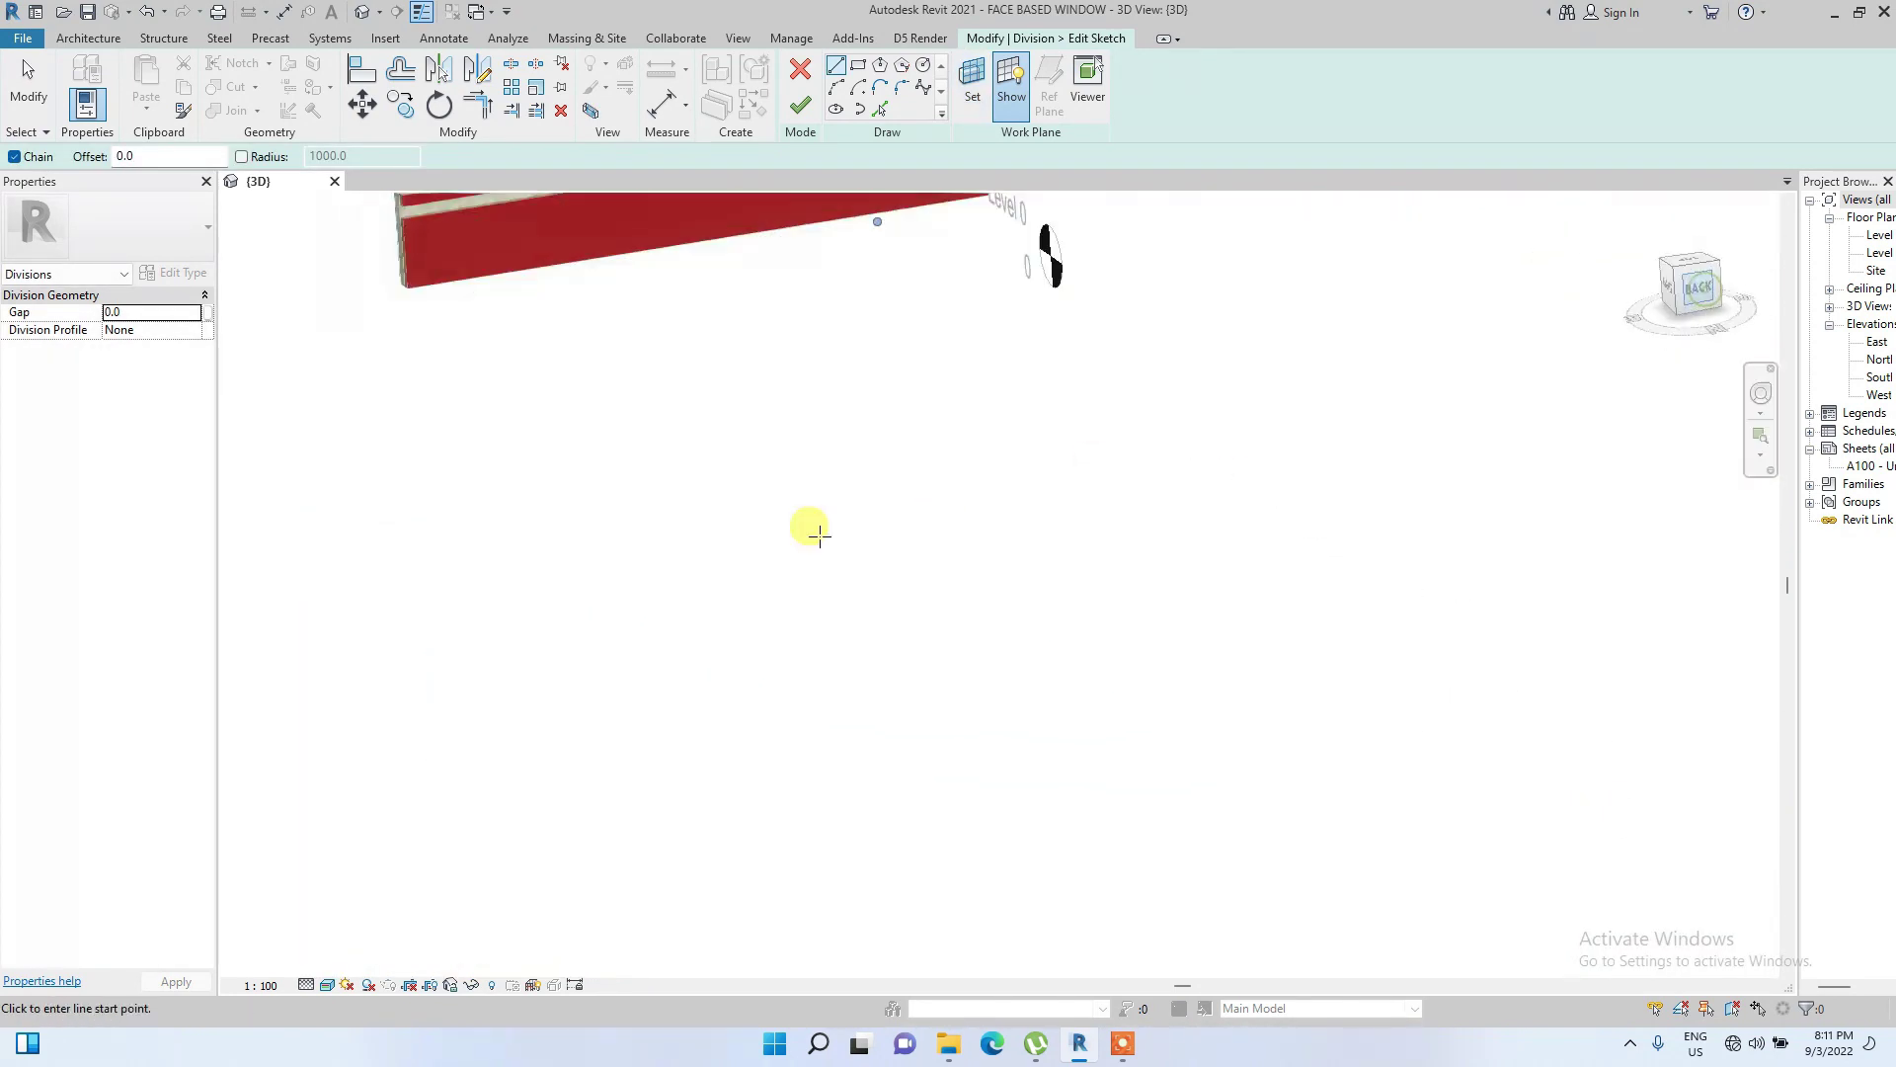
{"action": "scroll", "coordinate": [678, 542], "scroll_direction": "up", "scroll_amount": 5}
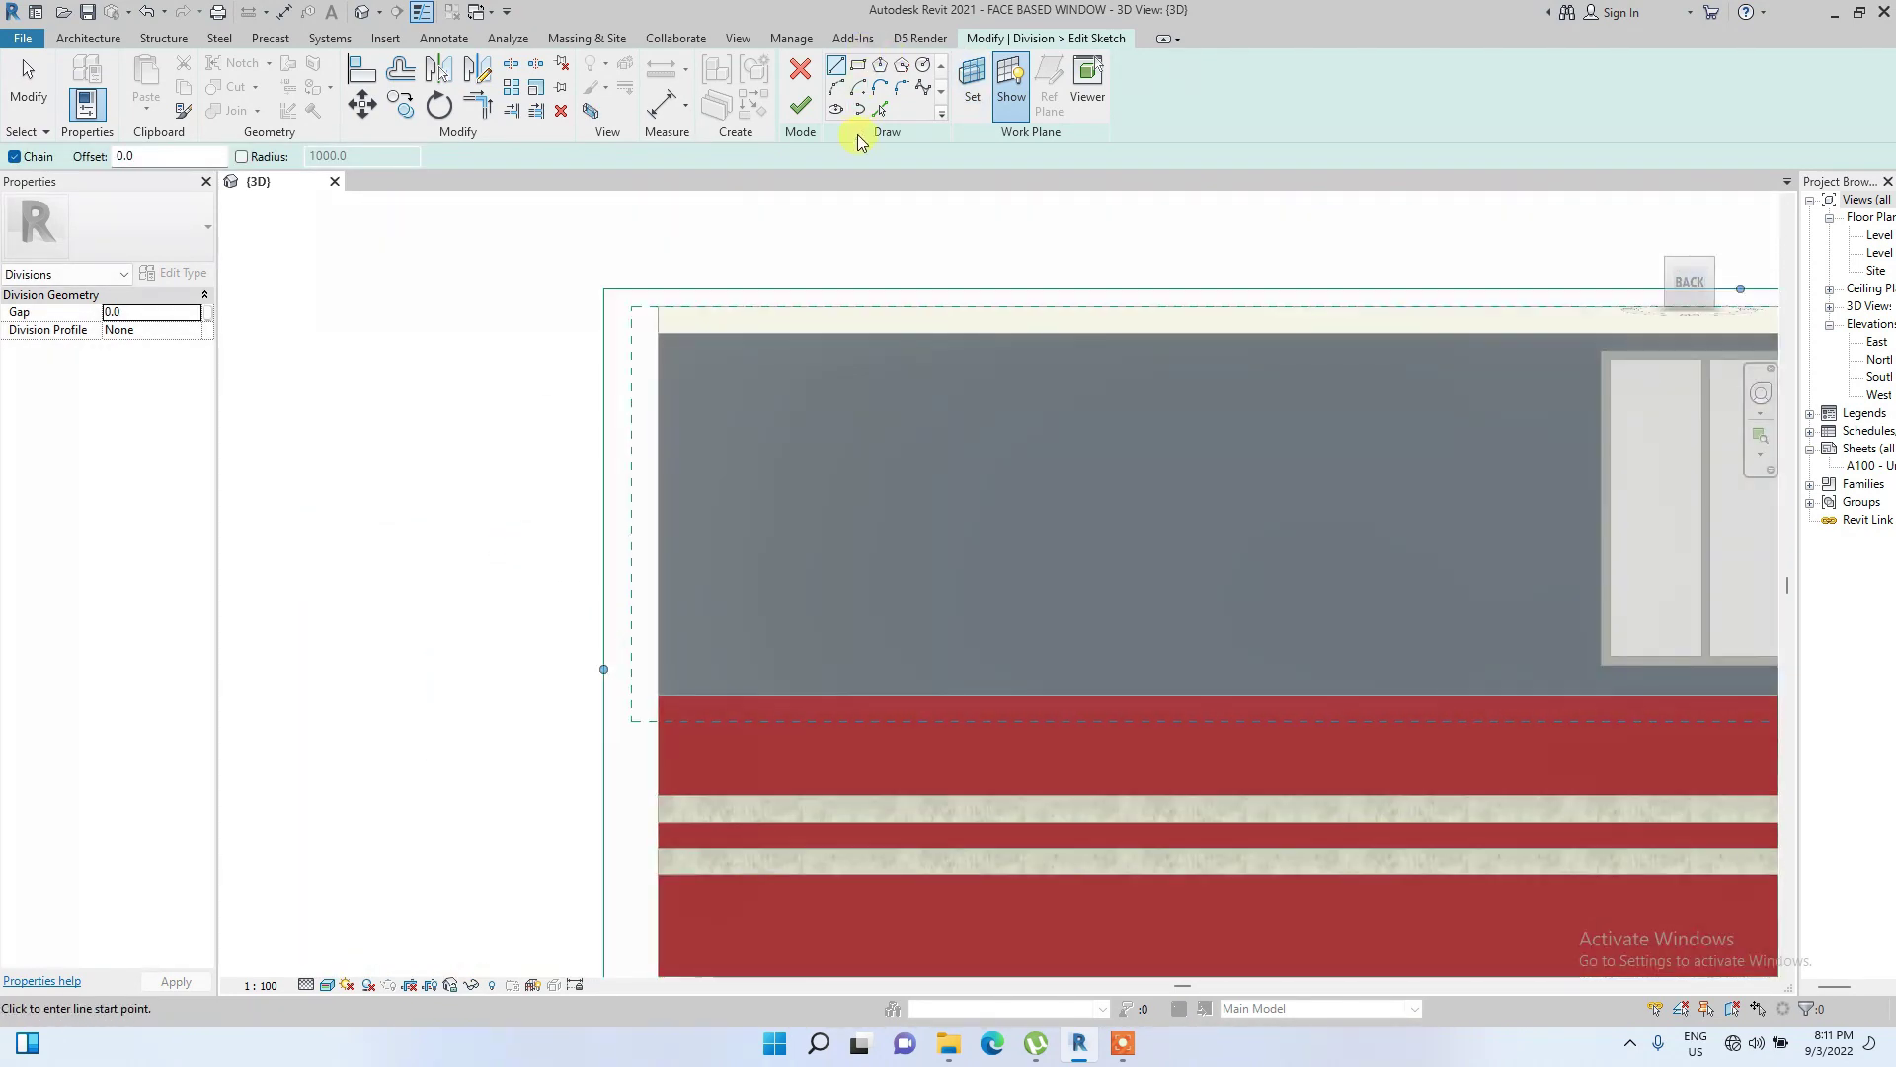
{"action": "left_click", "coordinate": [836, 89]}
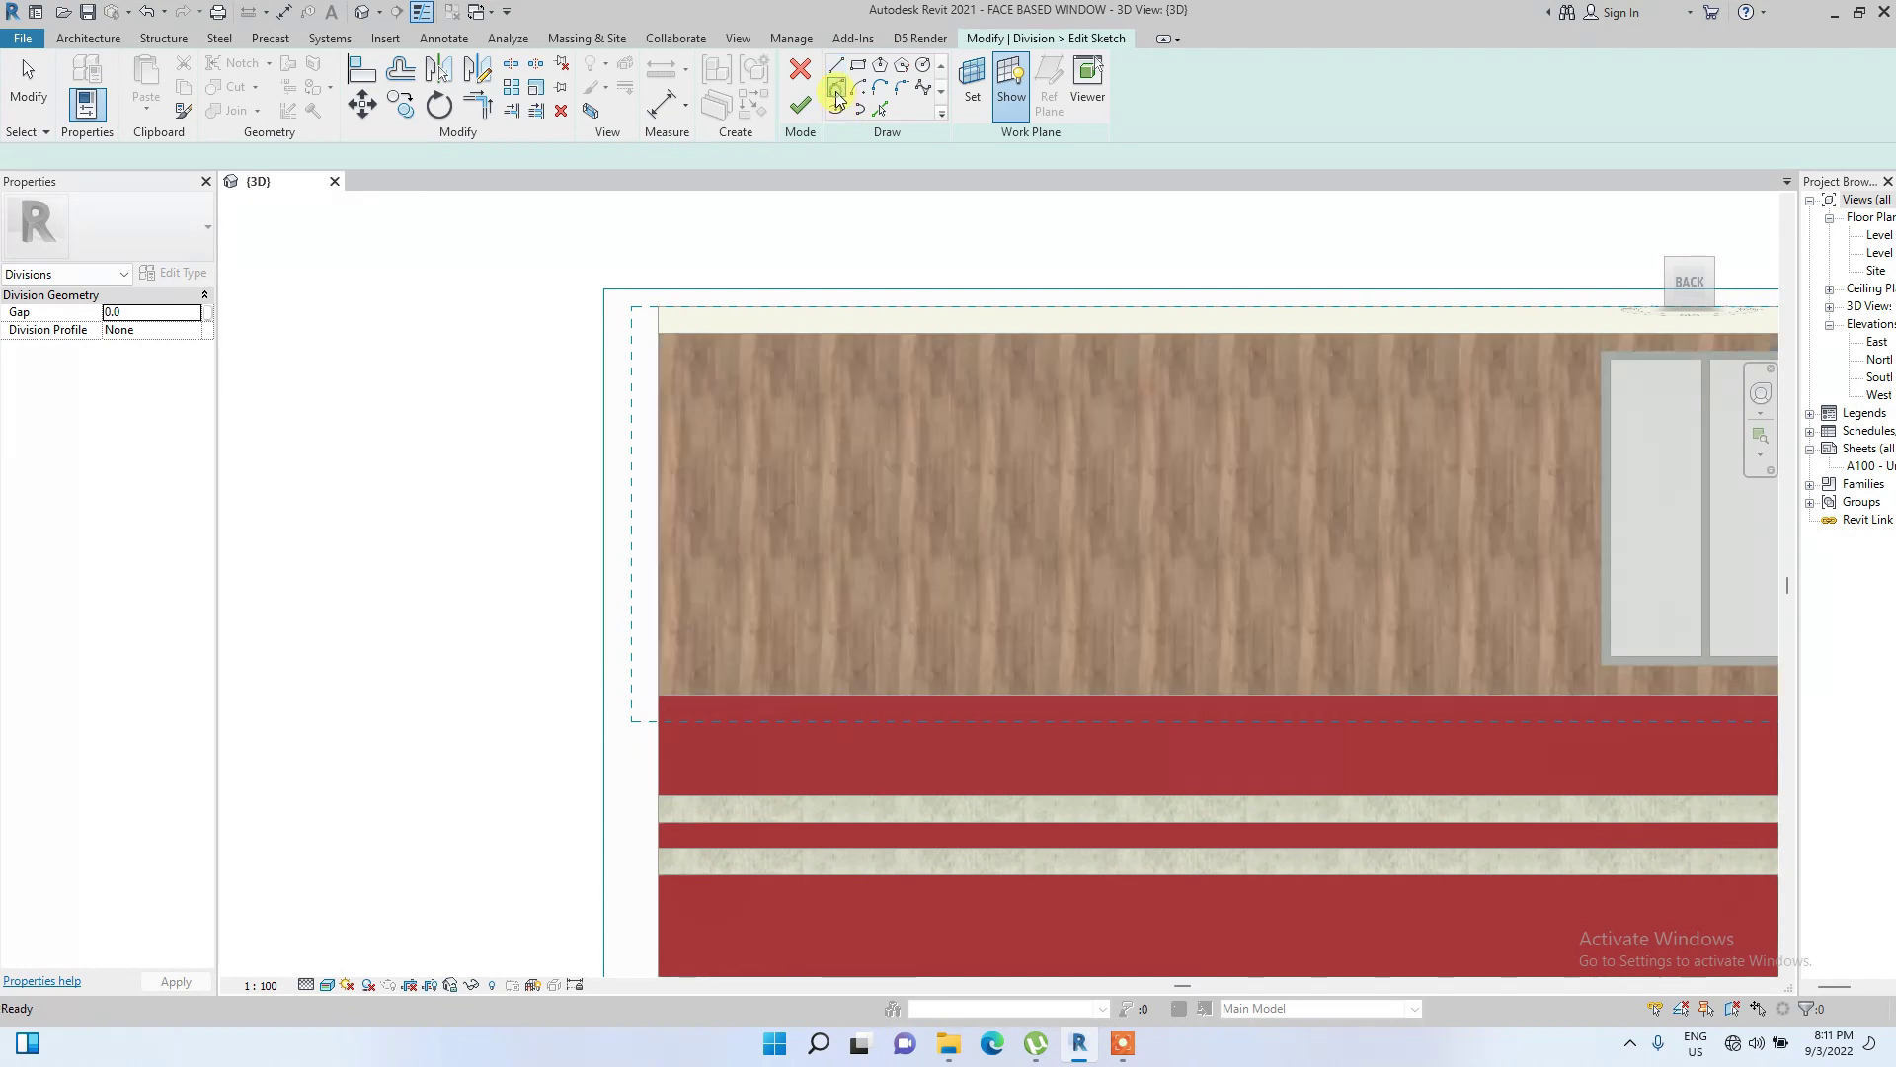
{"action": "left_click", "coordinate": [612, 713]}
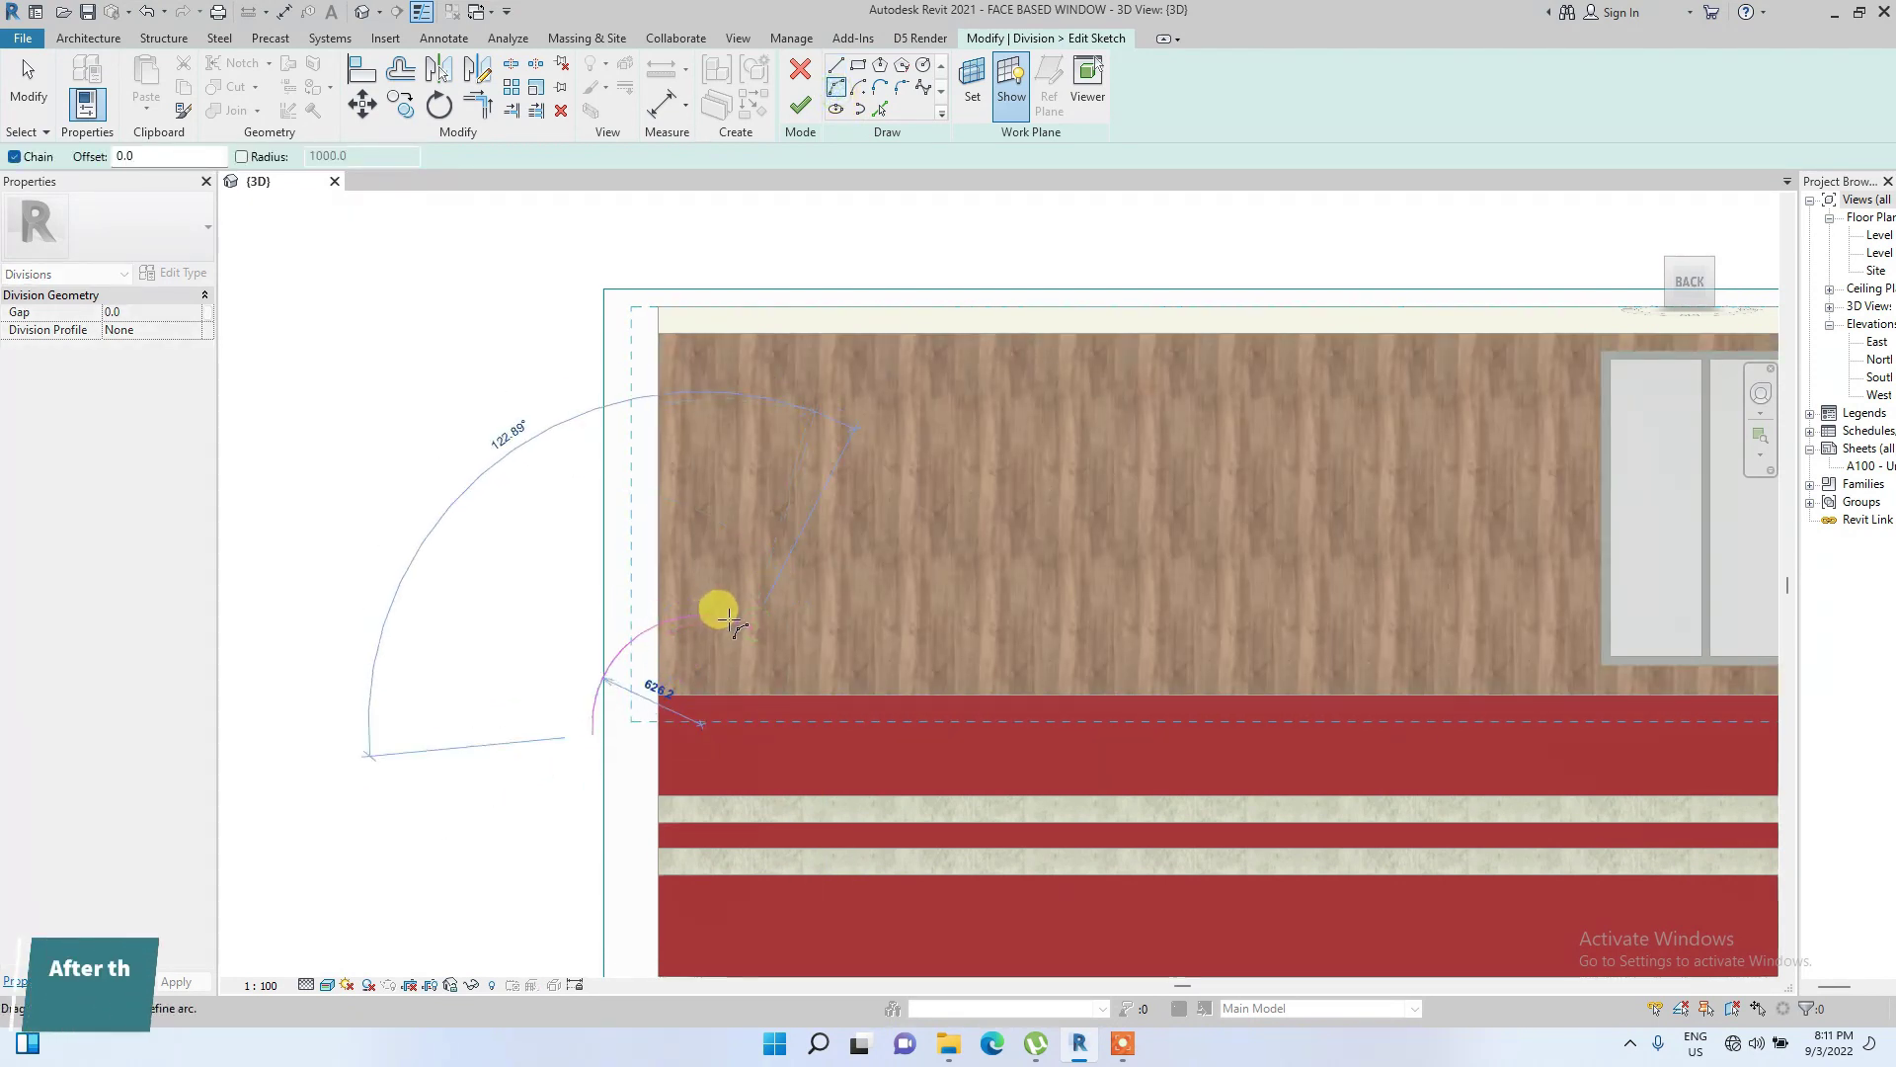
{"action": "left_click", "coordinate": [727, 623]}
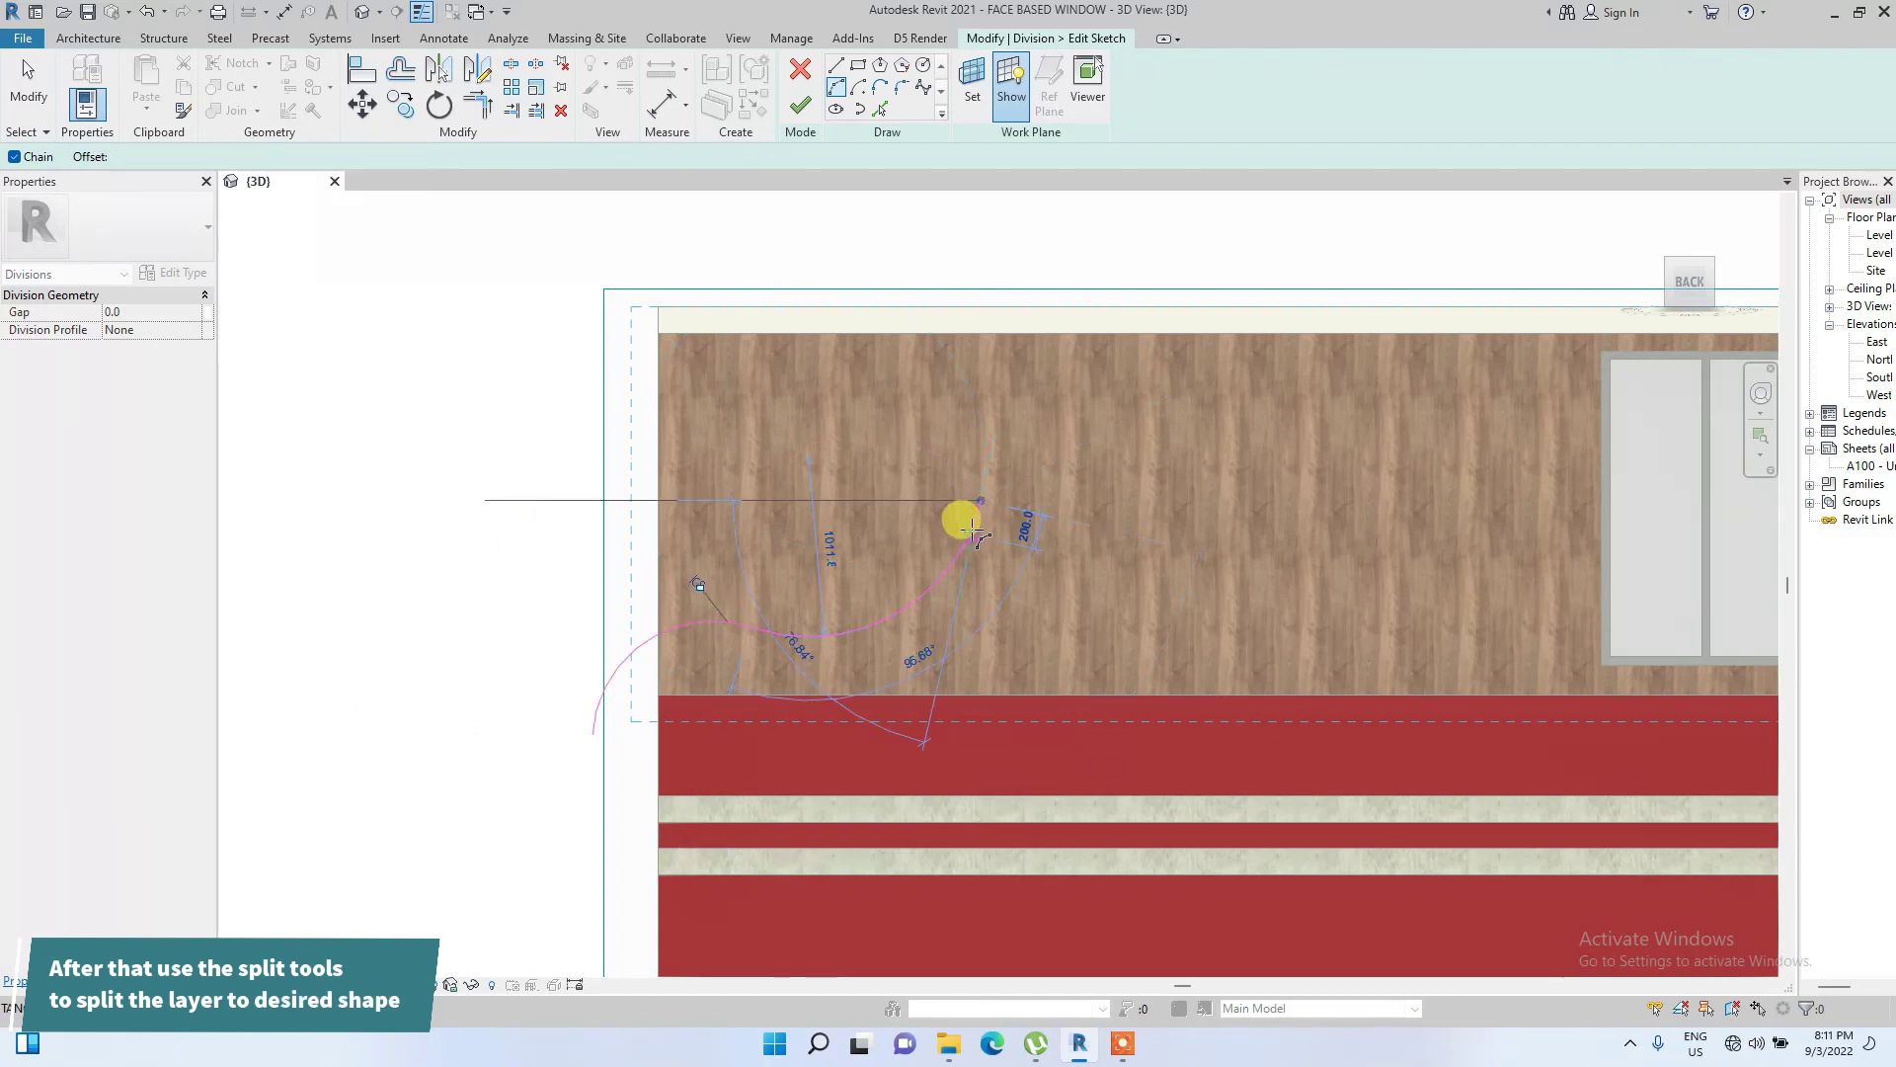
{"action": "left_click", "coordinate": [1096, 334]}
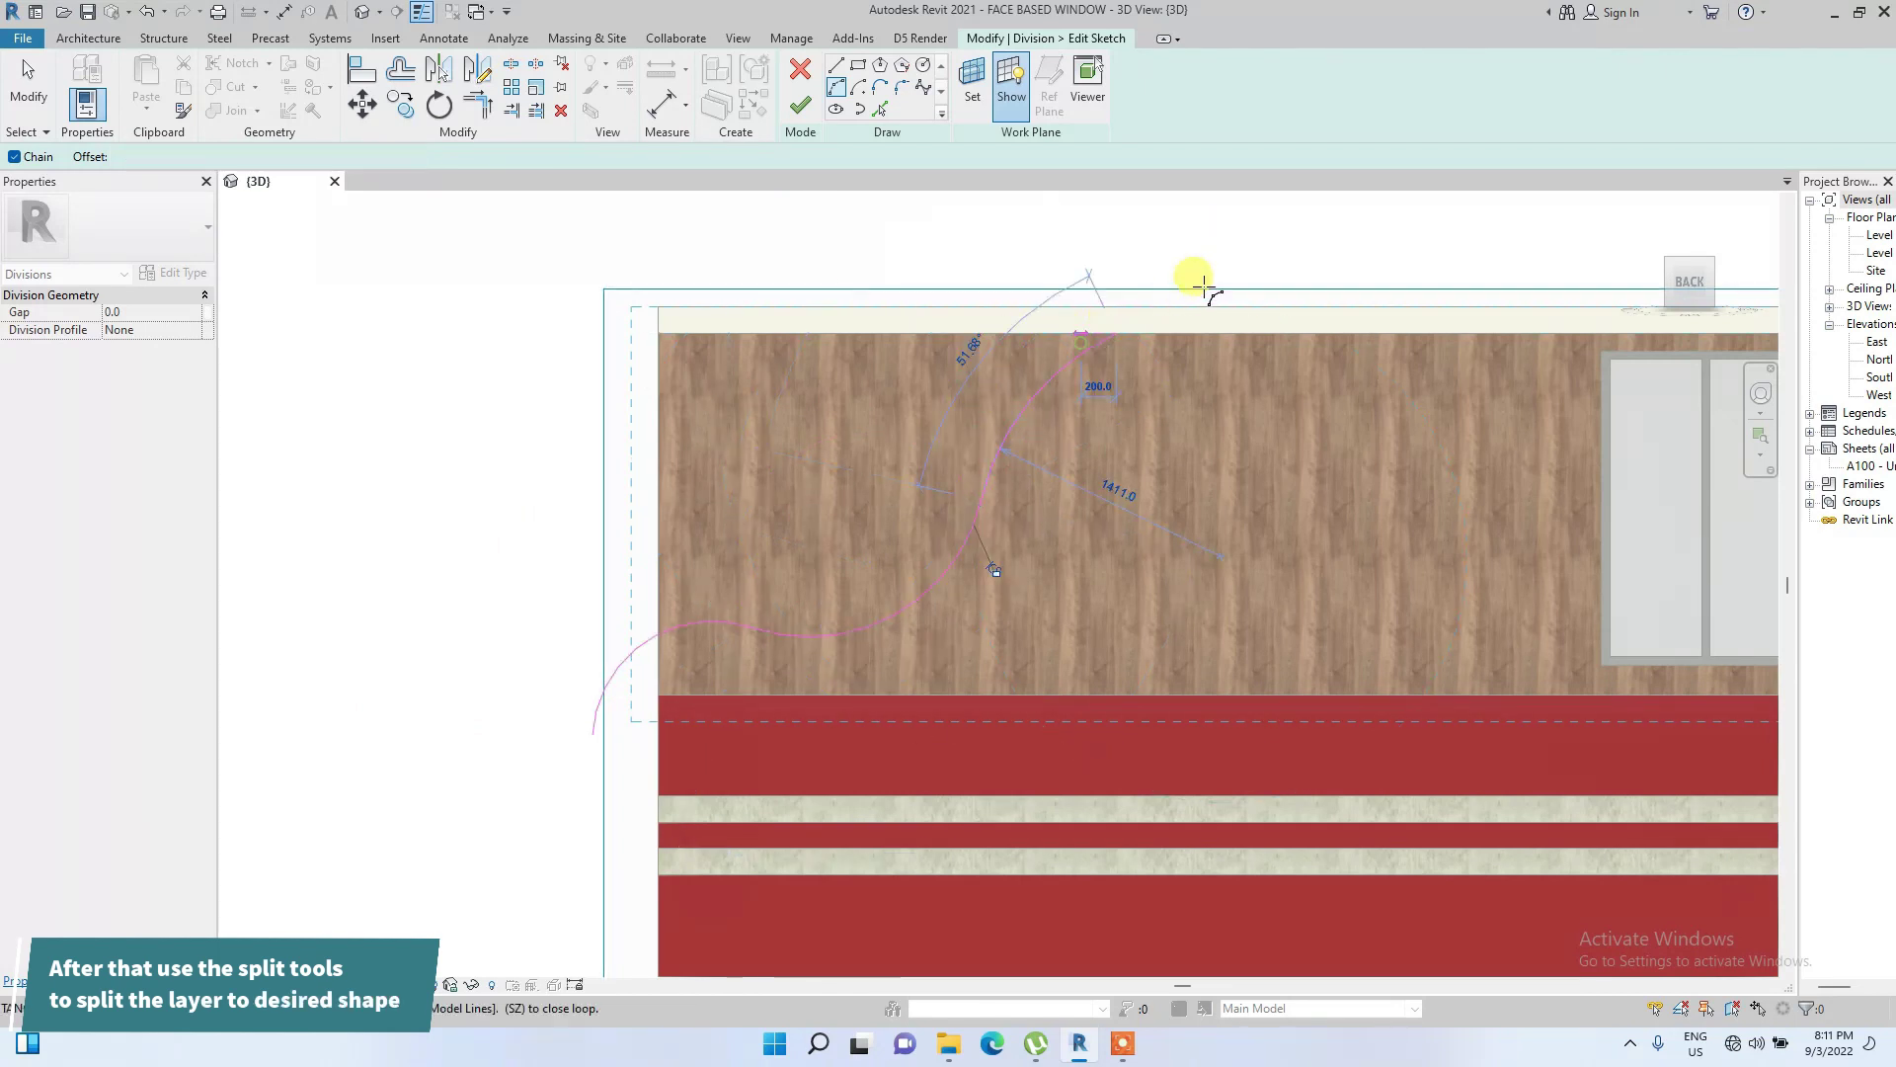
{"action": "left_click", "coordinate": [1254, 233]}
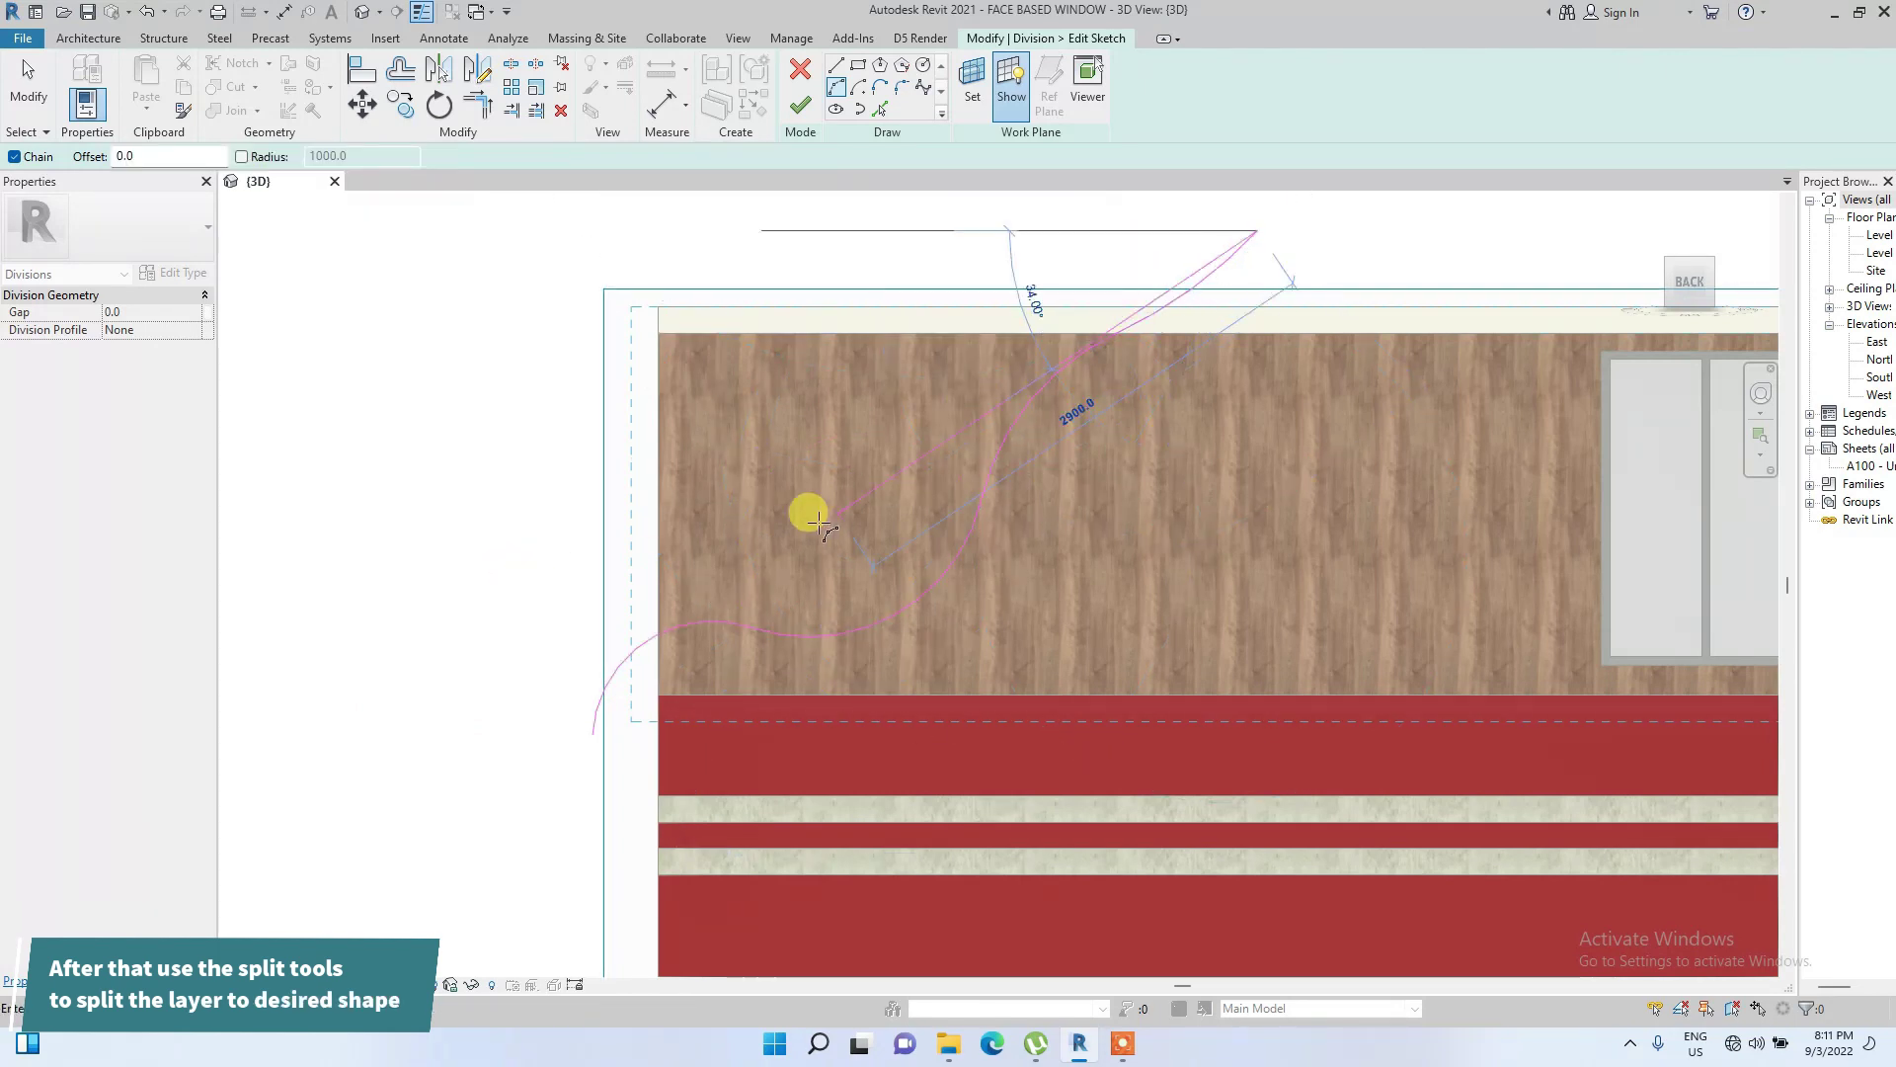
{"action": "scroll", "coordinate": [765, 542], "scroll_direction": "down", "scroll_amount": 3}
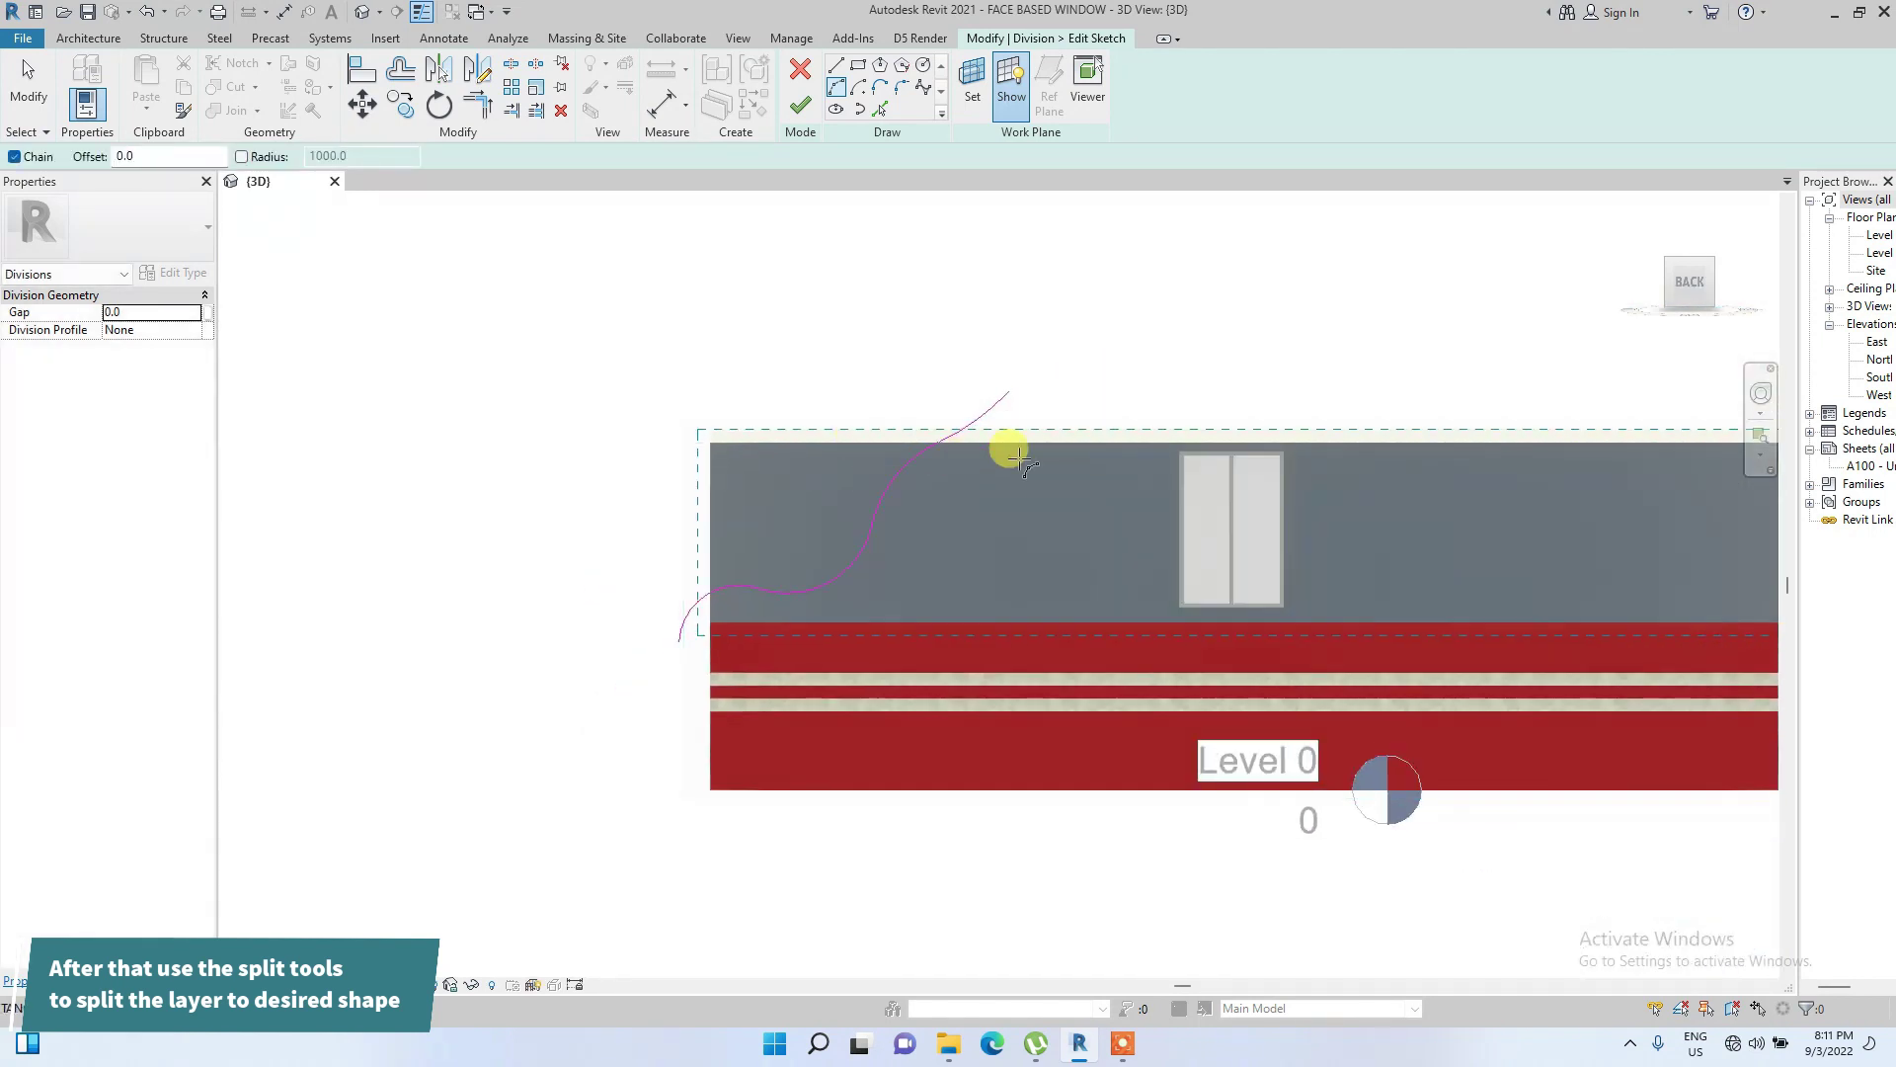
{"action": "scroll", "coordinate": [697, 568], "scroll_direction": "up", "scroll_amount": 2}
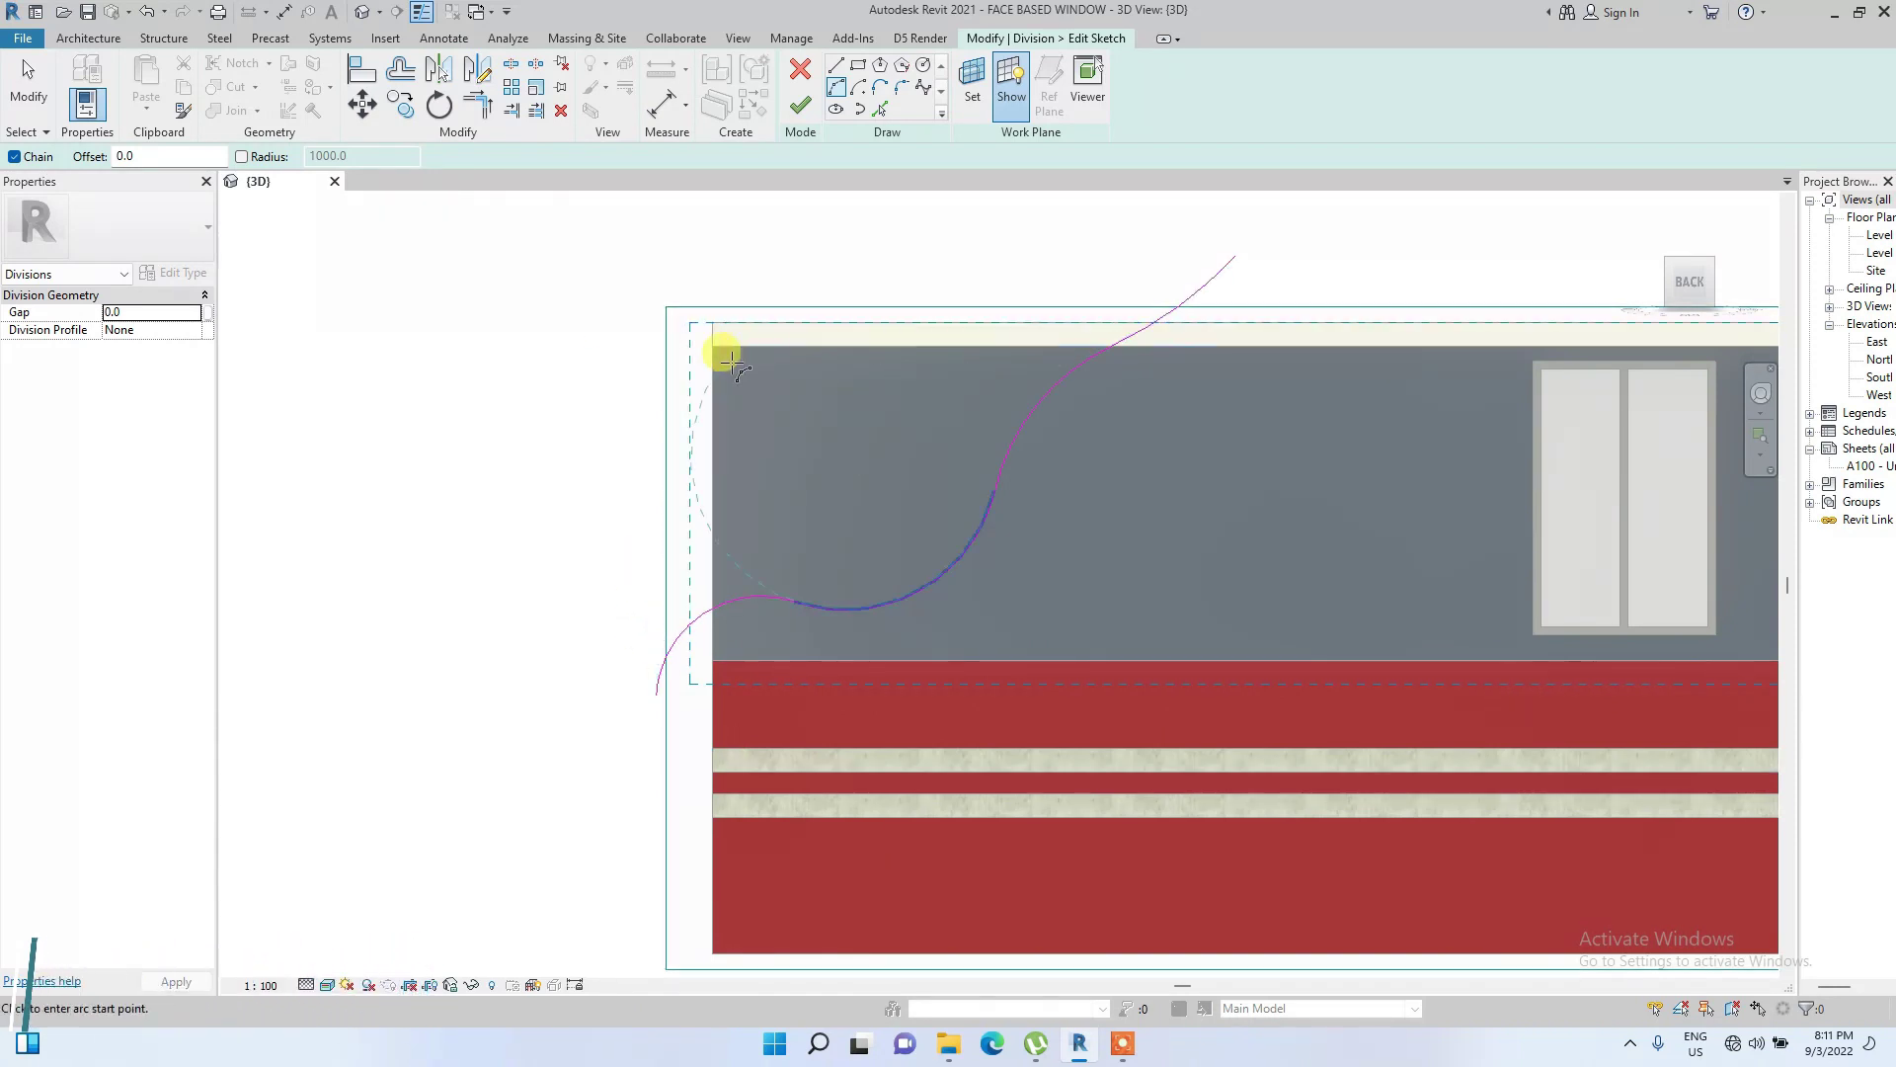
{"action": "key", "text": "Escape"}
{"action": "key", "text": "Escape"}
{"action": "scroll", "coordinate": [755, 346], "scroll_direction": "down", "scroll_amount": 1}
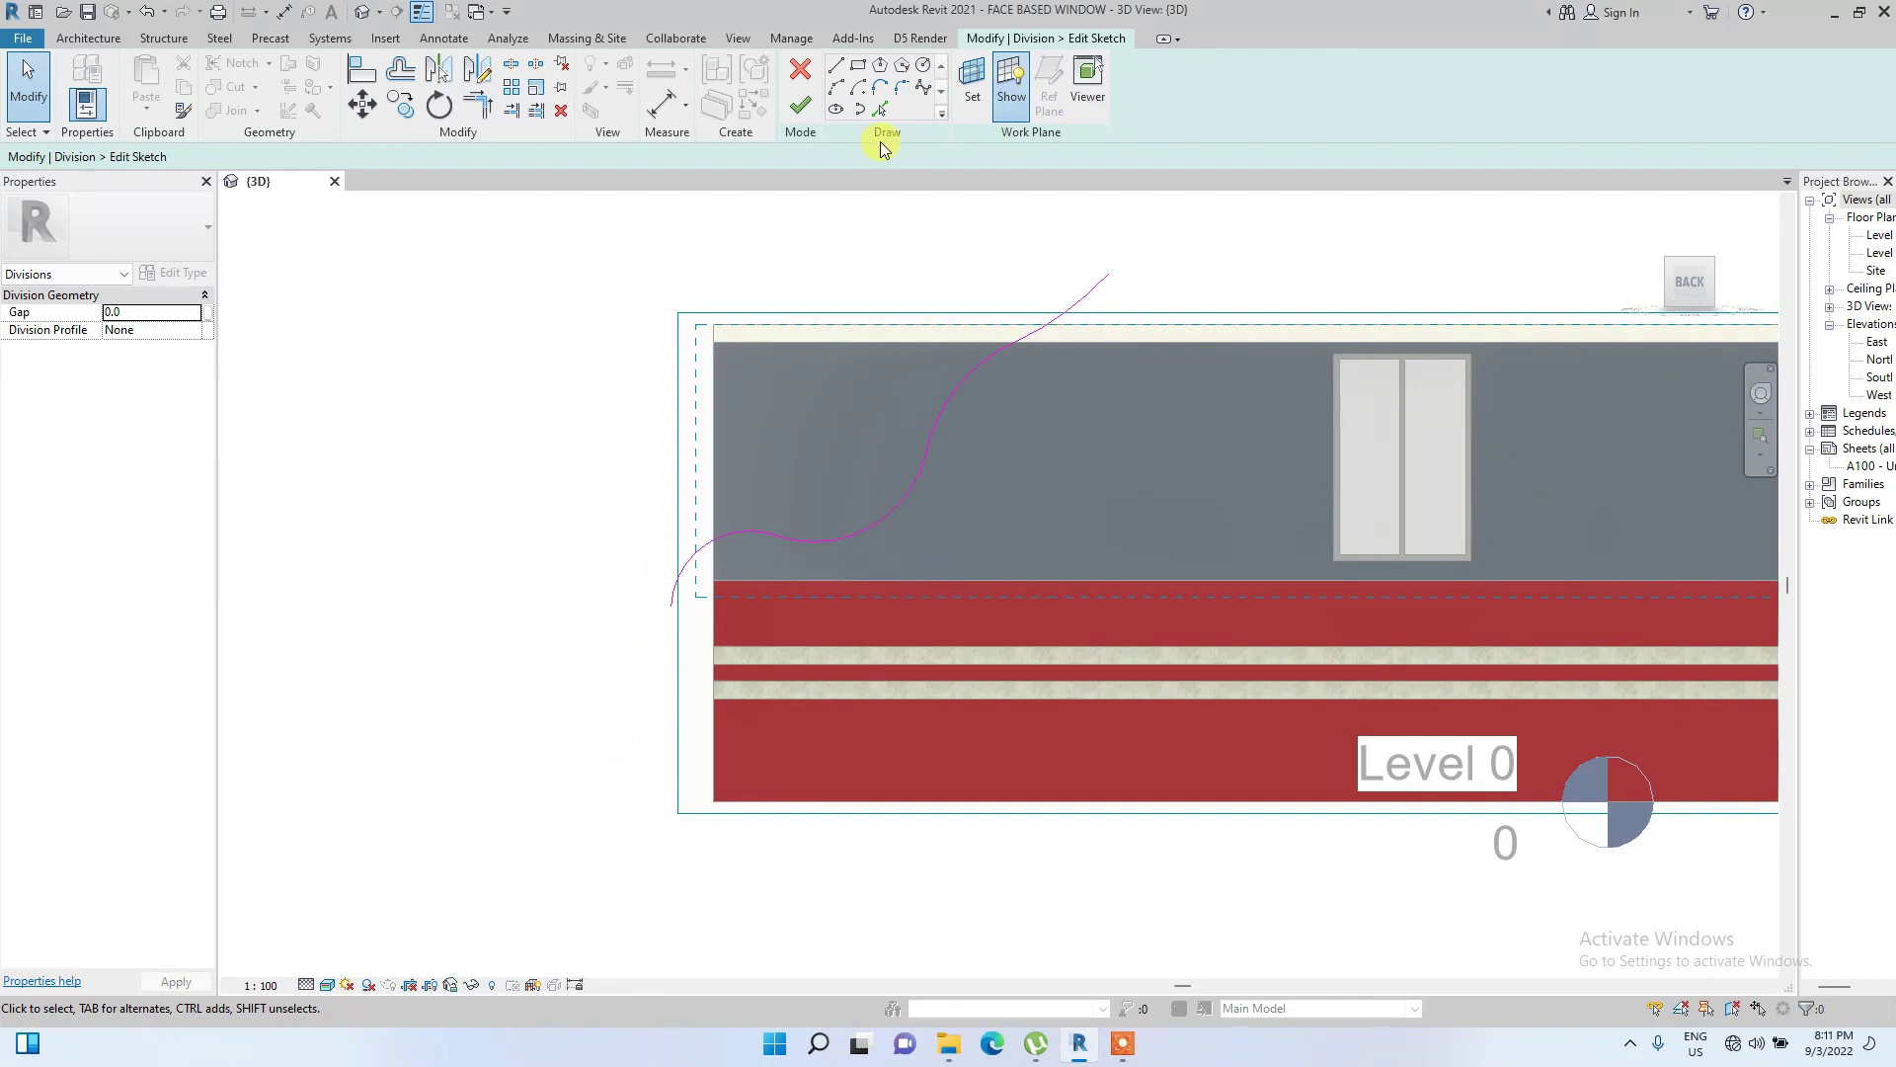
{"action": "left_click", "coordinate": [804, 107]}
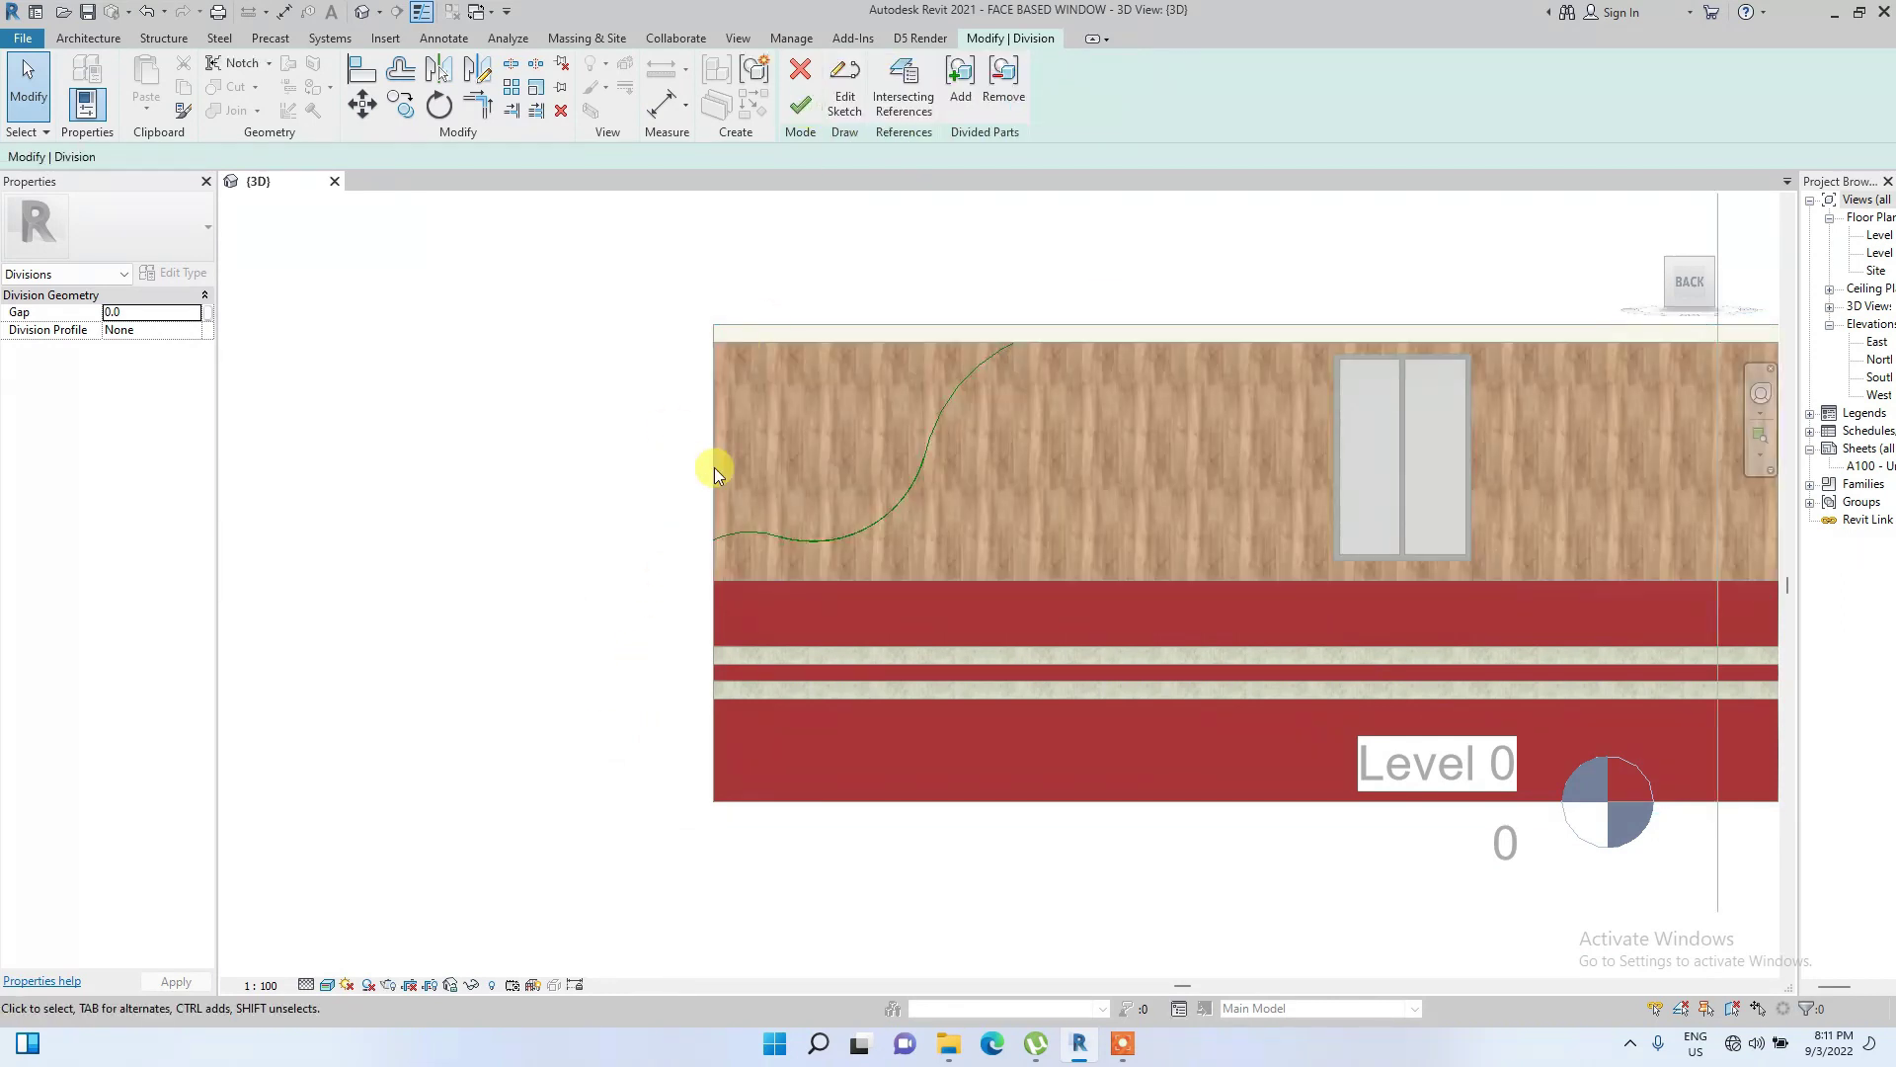
Finish the division and exclude the curved white-finish piece to reveal the wood
{"action": "left_click", "coordinate": [801, 105]}
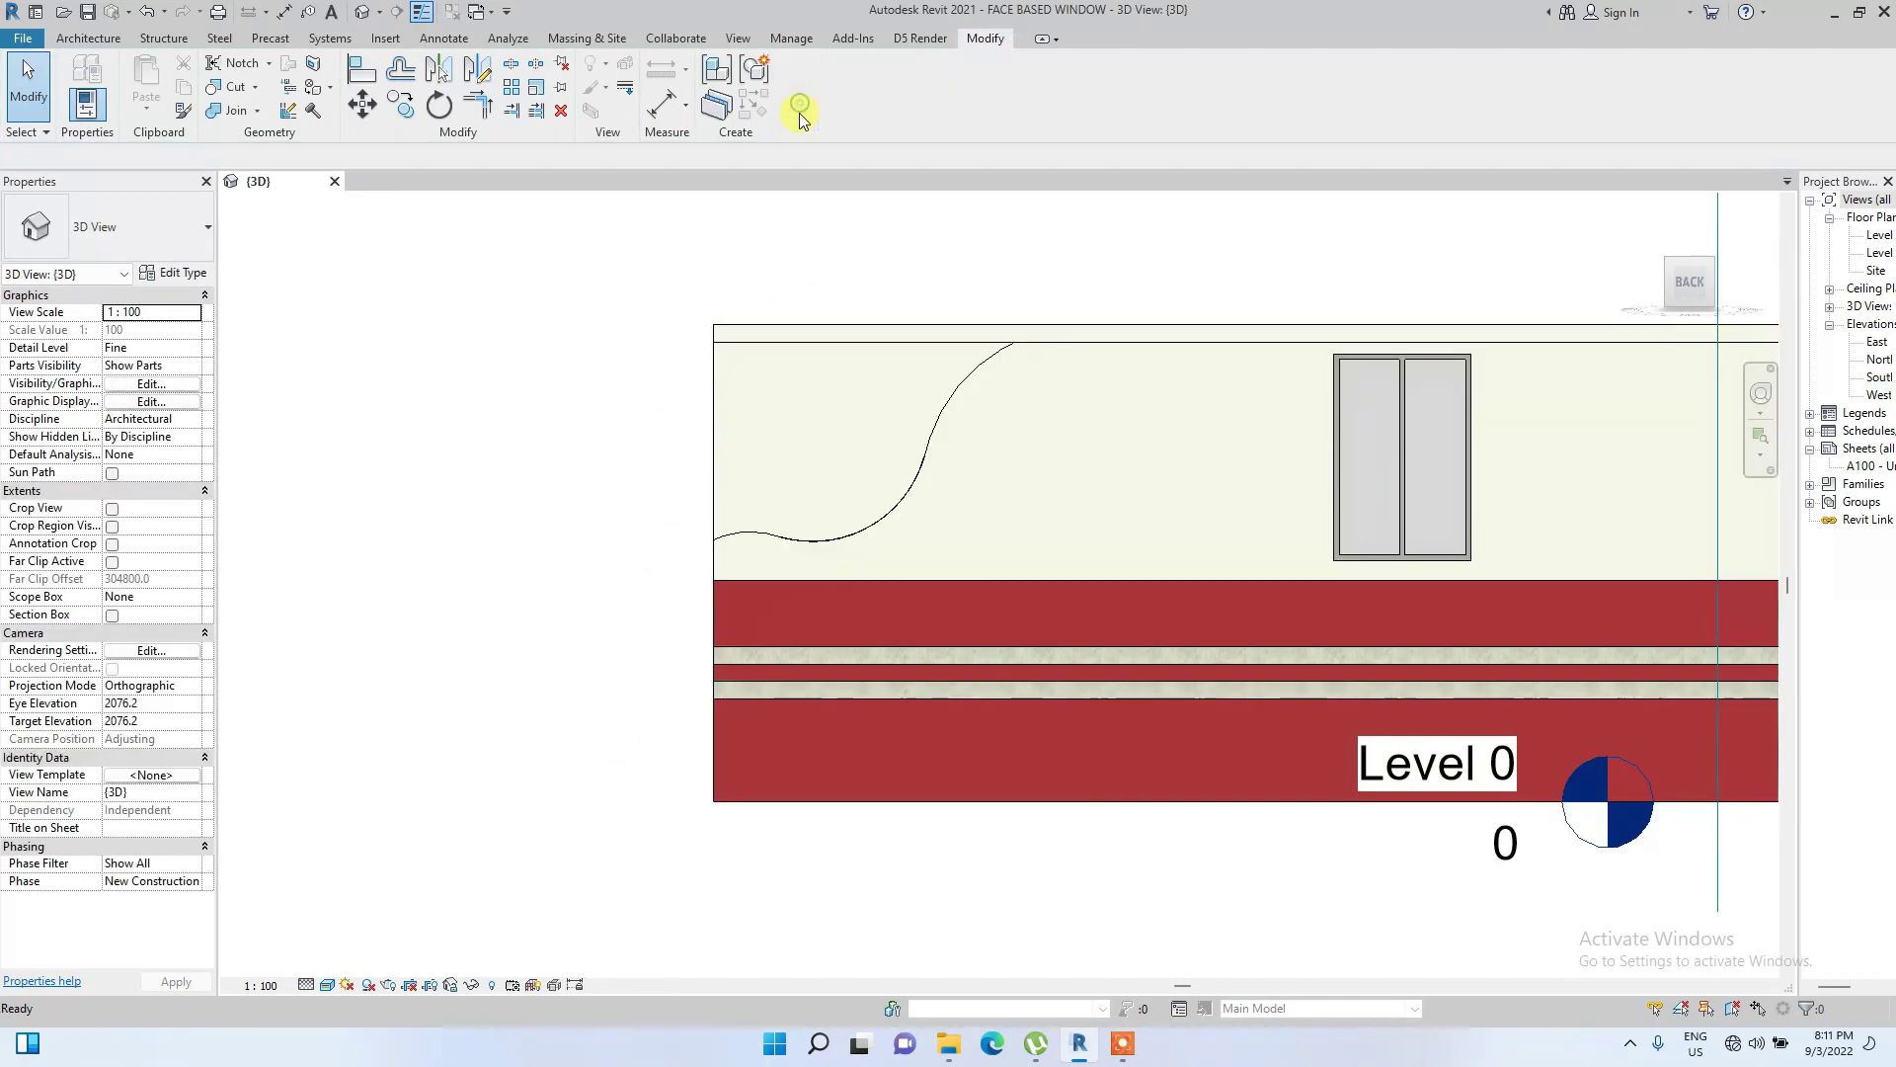
{"action": "left_click", "coordinate": [1685, 283]}
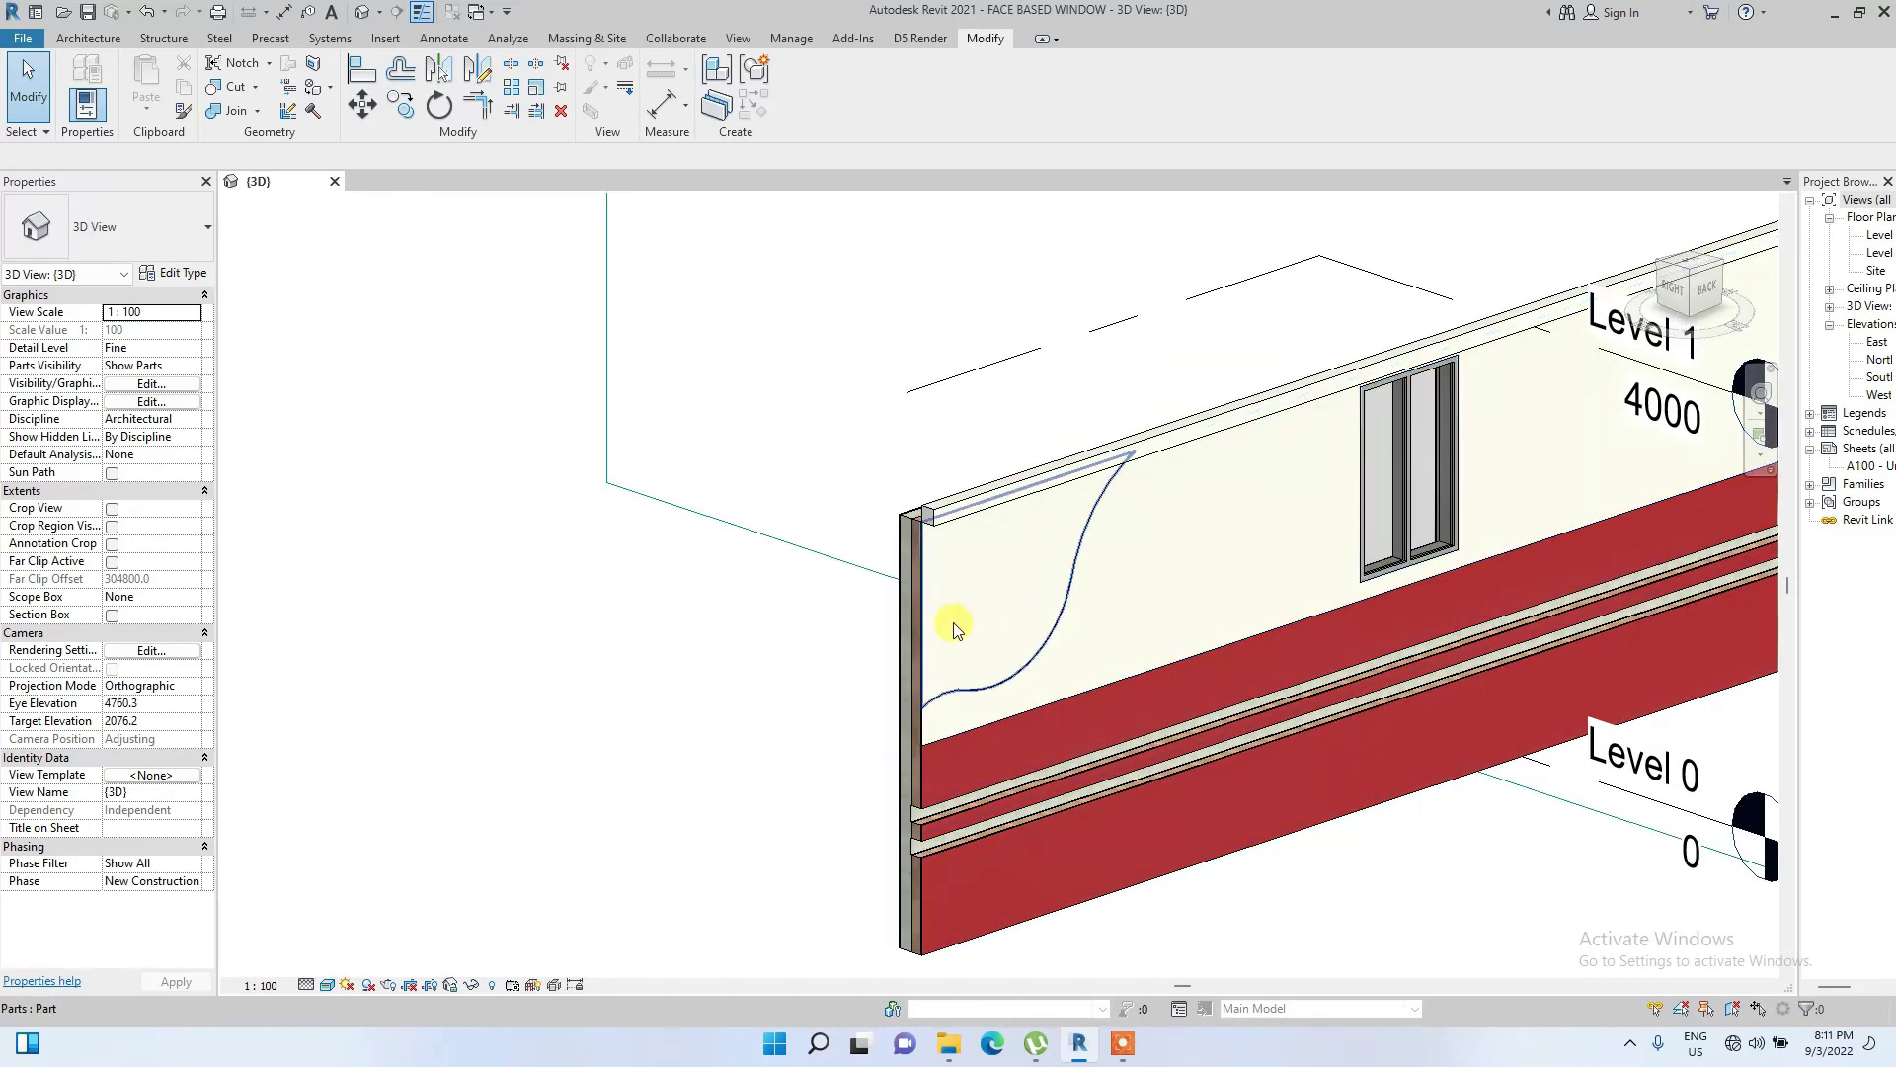
{"action": "scroll", "coordinate": [936, 620], "scroll_direction": "up", "scroll_amount": 3}
{"action": "left_click", "coordinate": [937, 620]}
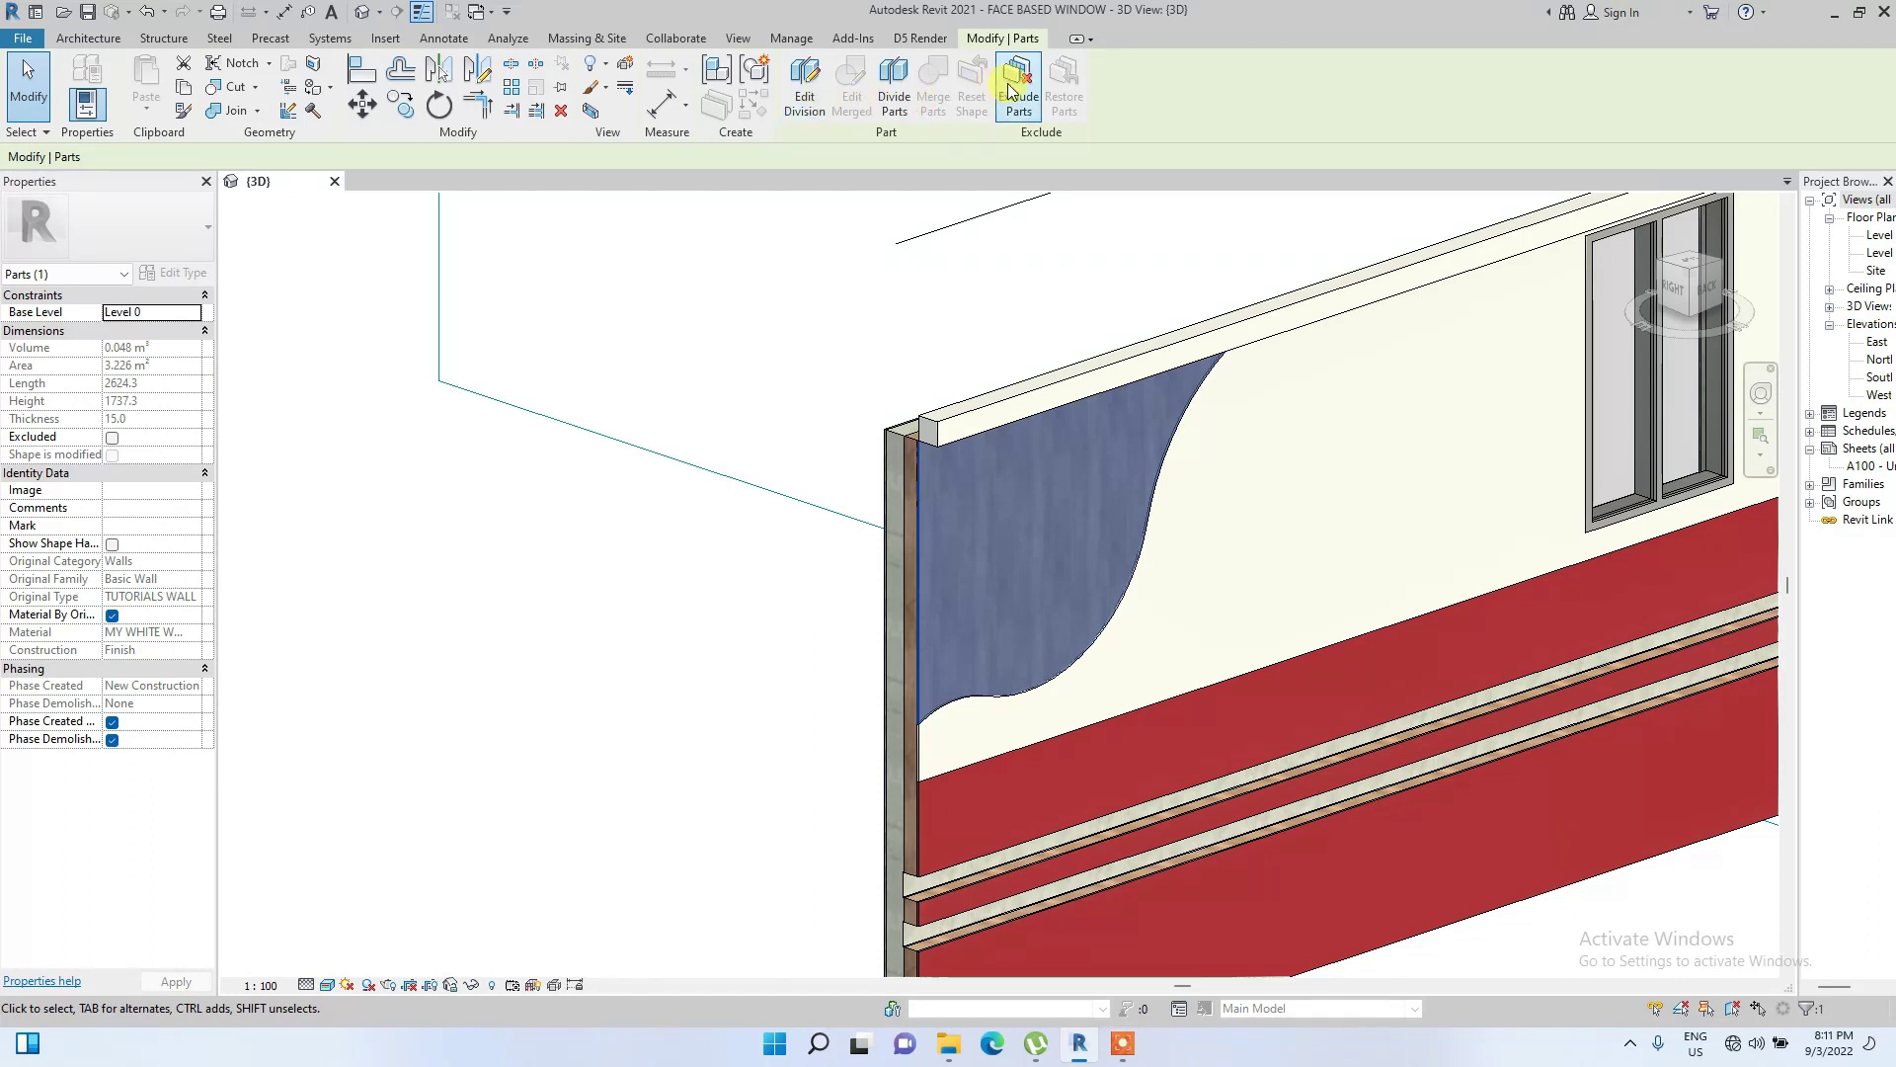
{"action": "key", "text": "Escape"}
{"action": "scroll", "coordinate": [966, 537], "scroll_direction": "down", "scroll_amount": 4}
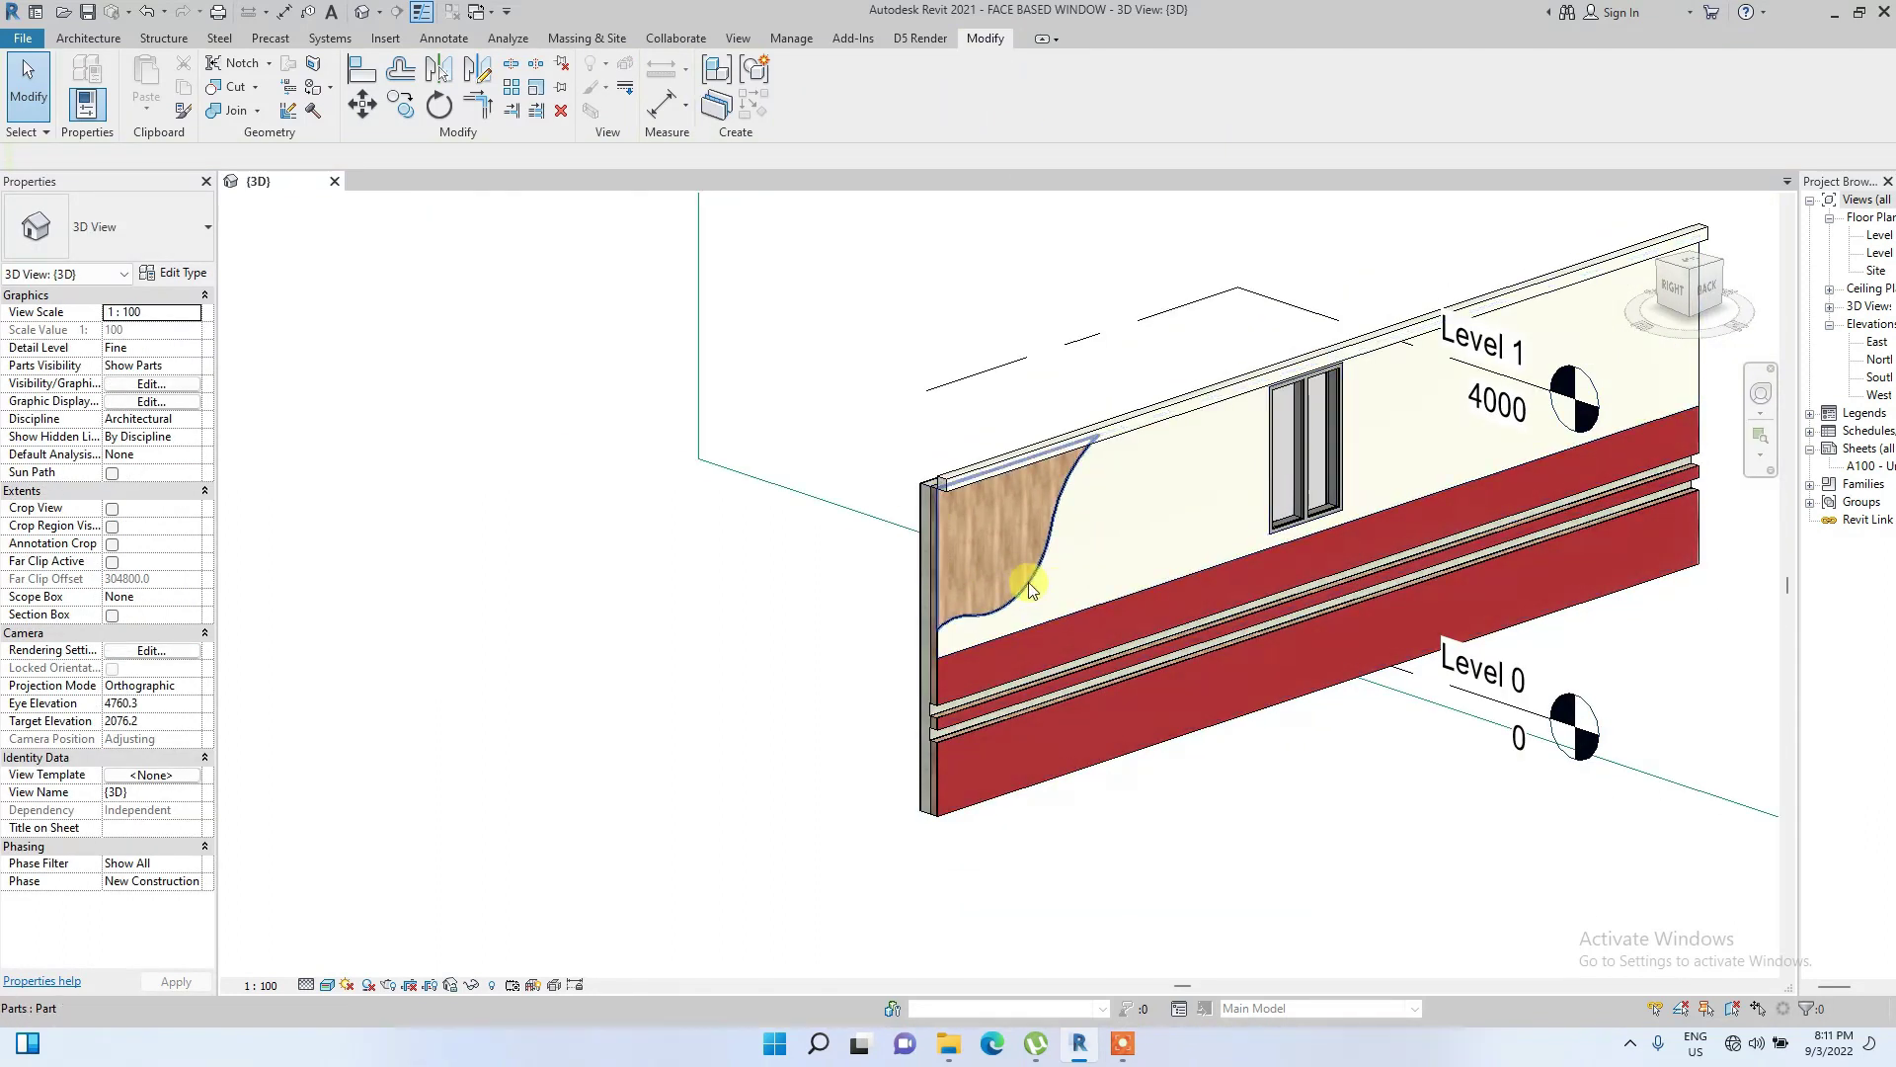
{"action": "scroll", "coordinate": [1022, 590], "scroll_direction": "up", "scroll_amount": 3}
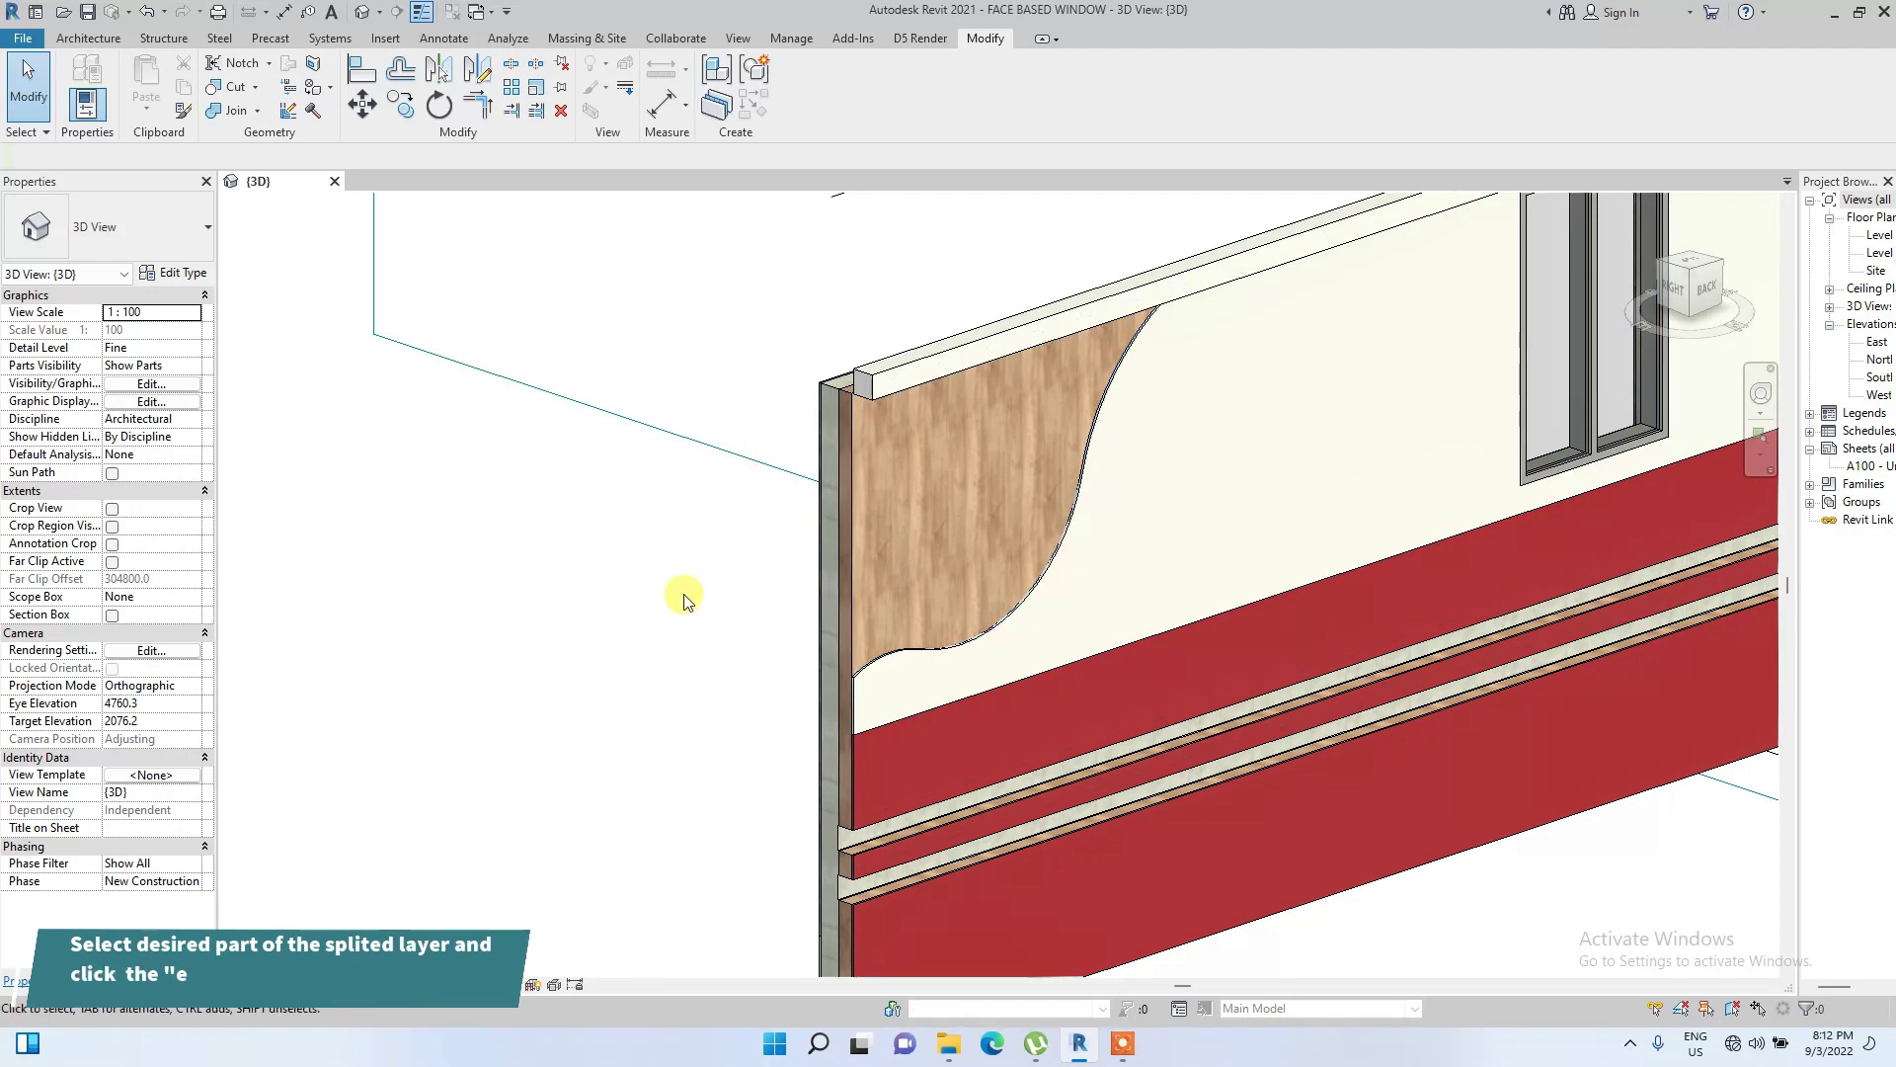
Select the wood layer part exposed behind the curved cut-out
{"action": "middle_click_drag", "start_coordinate": [923, 549], "coordinate": [756, 608]}
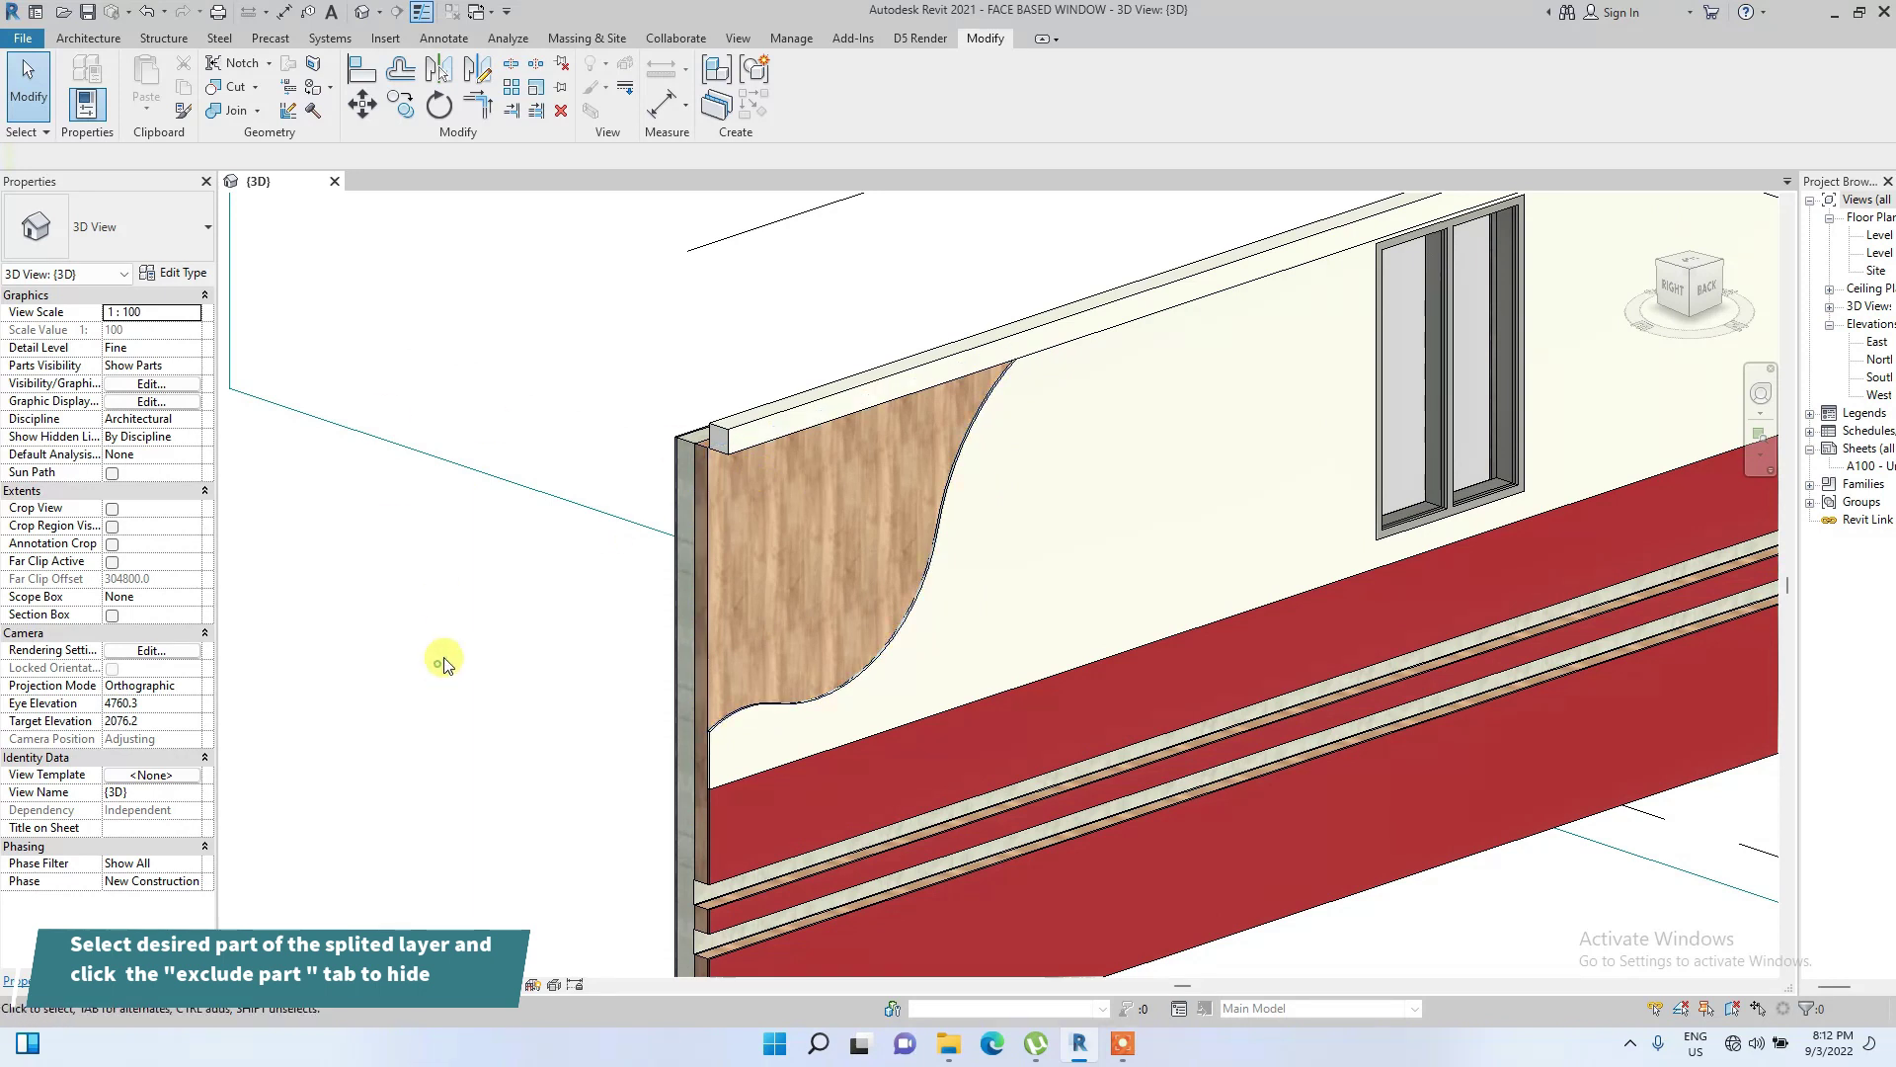
{"action": "scroll", "coordinate": [696, 449], "scroll_direction": "up", "scroll_amount": 5}
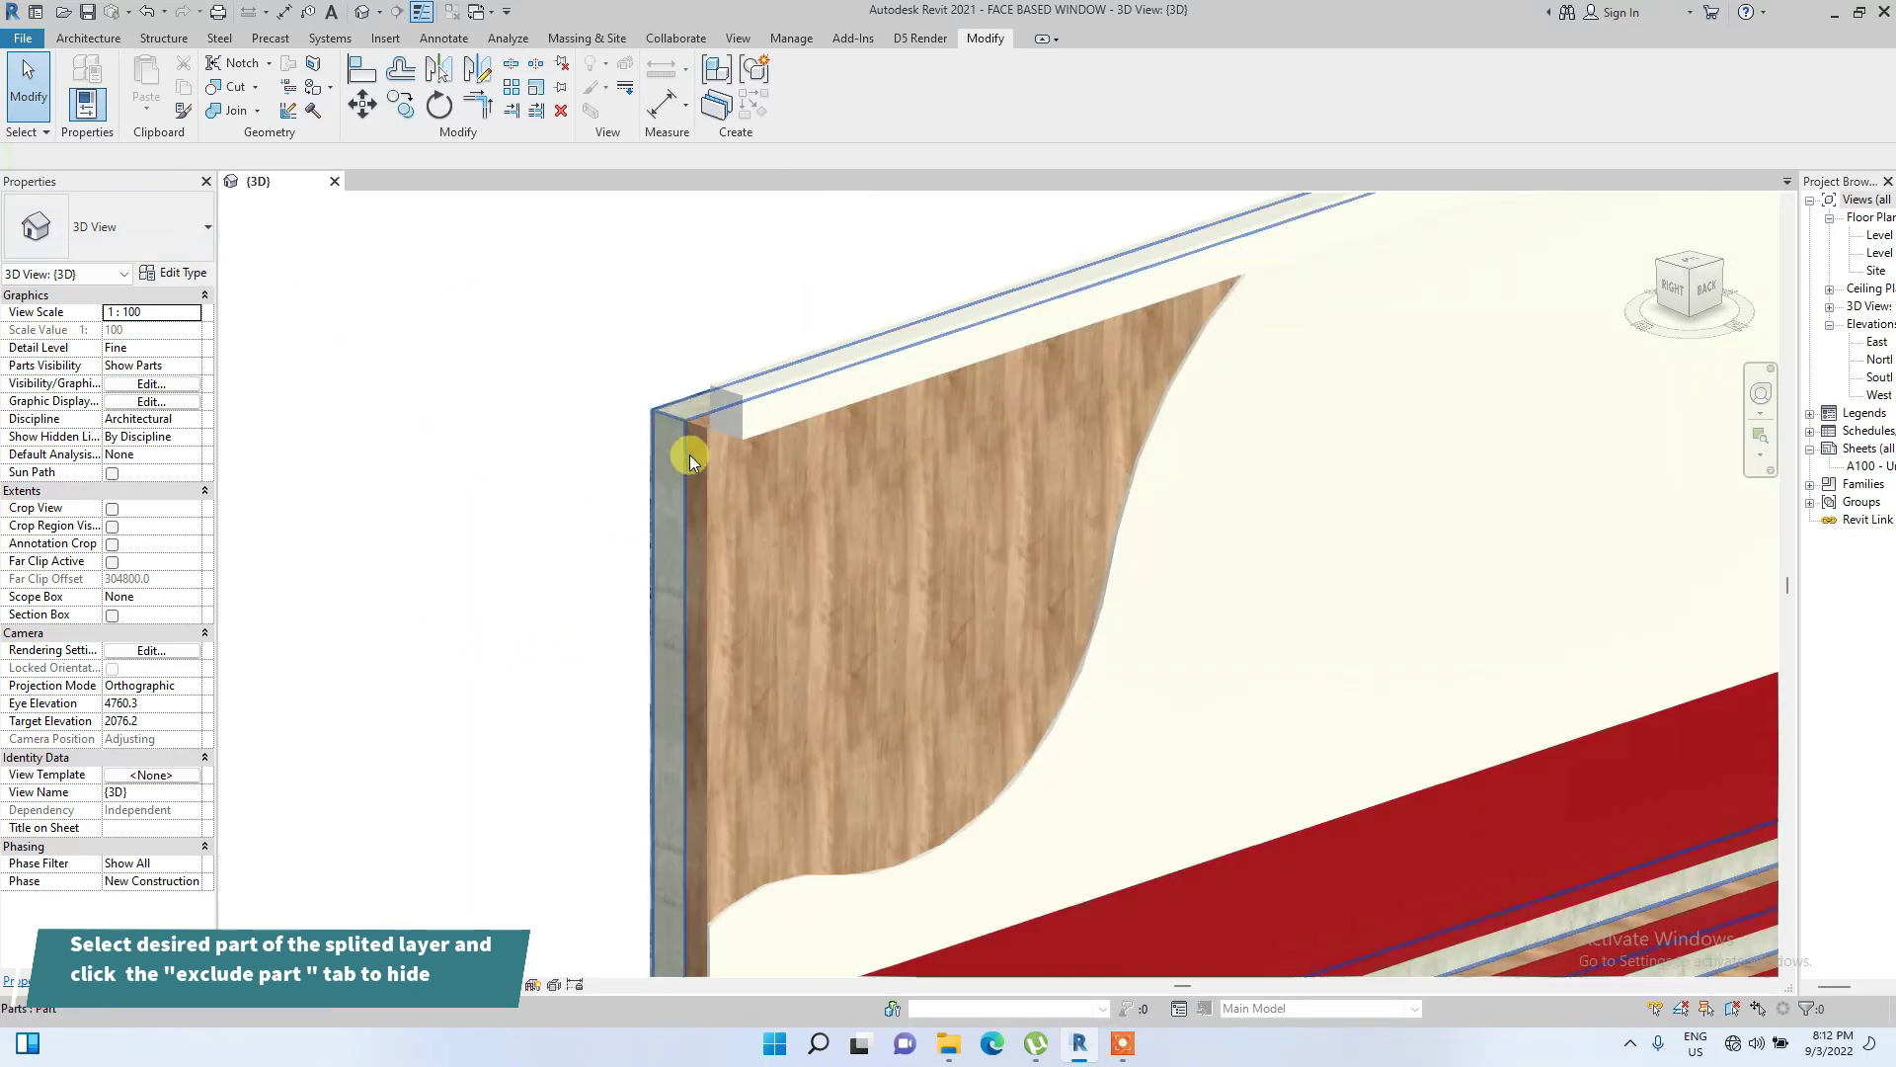
{"action": "scroll", "coordinate": [697, 449], "scroll_direction": "up", "scroll_amount": 3}
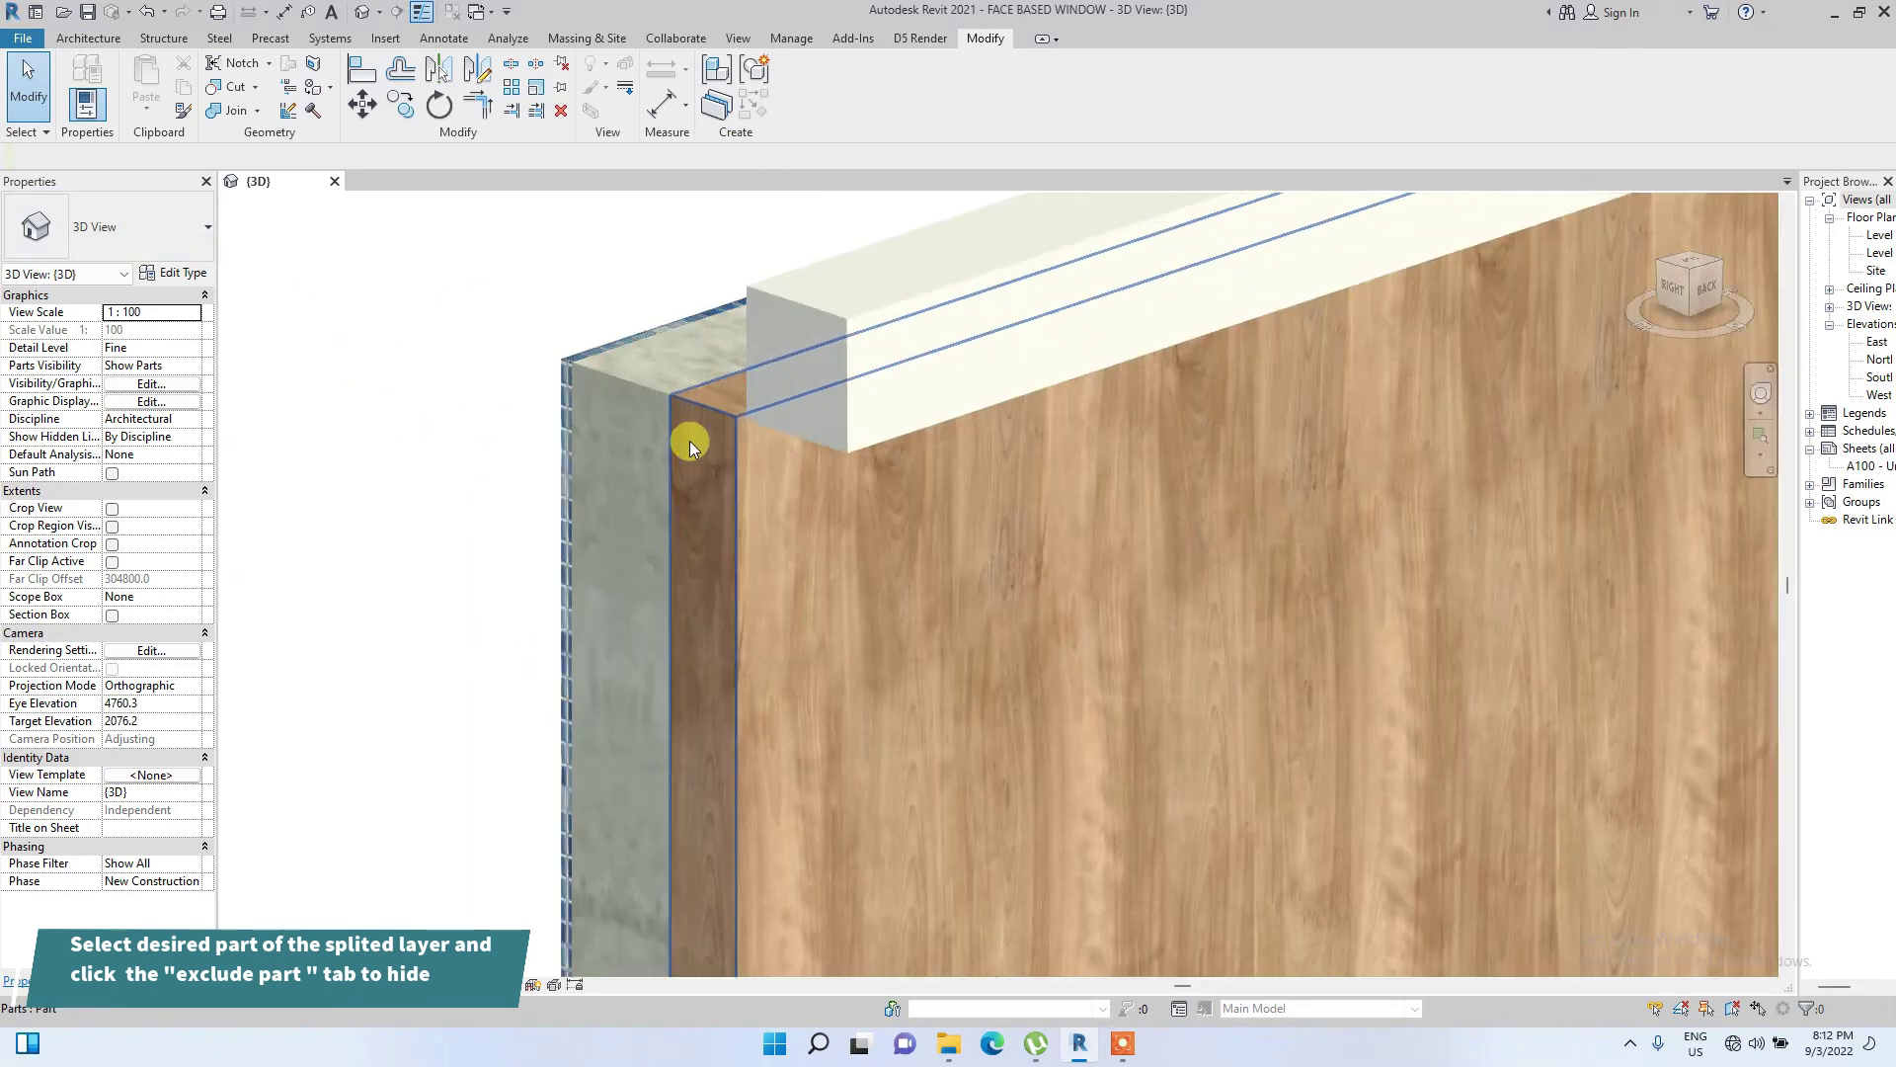
{"action": "scroll", "coordinate": [701, 439], "scroll_direction": "down", "scroll_amount": 3}
{"action": "scroll", "coordinate": [699, 434], "scroll_direction": "up", "scroll_amount": 3}
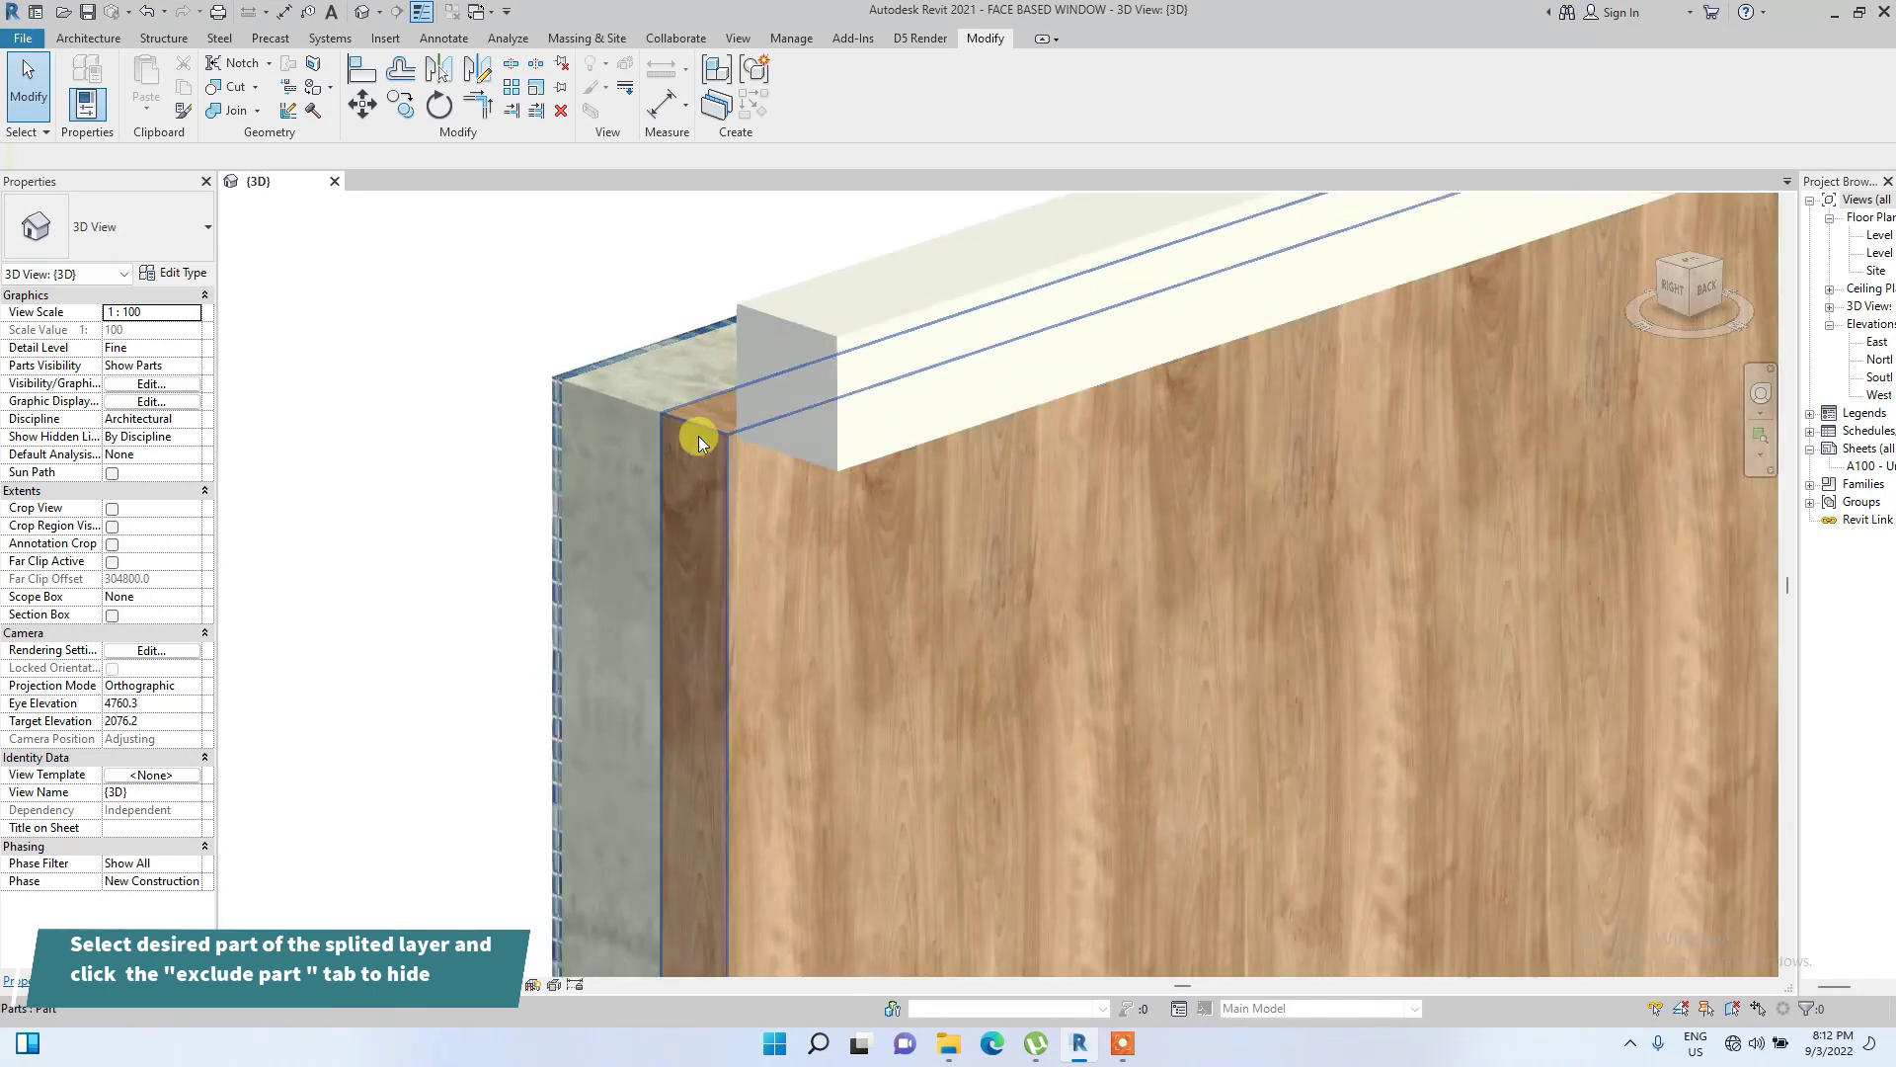
{"action": "scroll", "coordinate": [725, 464], "scroll_direction": "down", "scroll_amount": 2}
{"action": "left_click", "coordinate": [733, 476]}
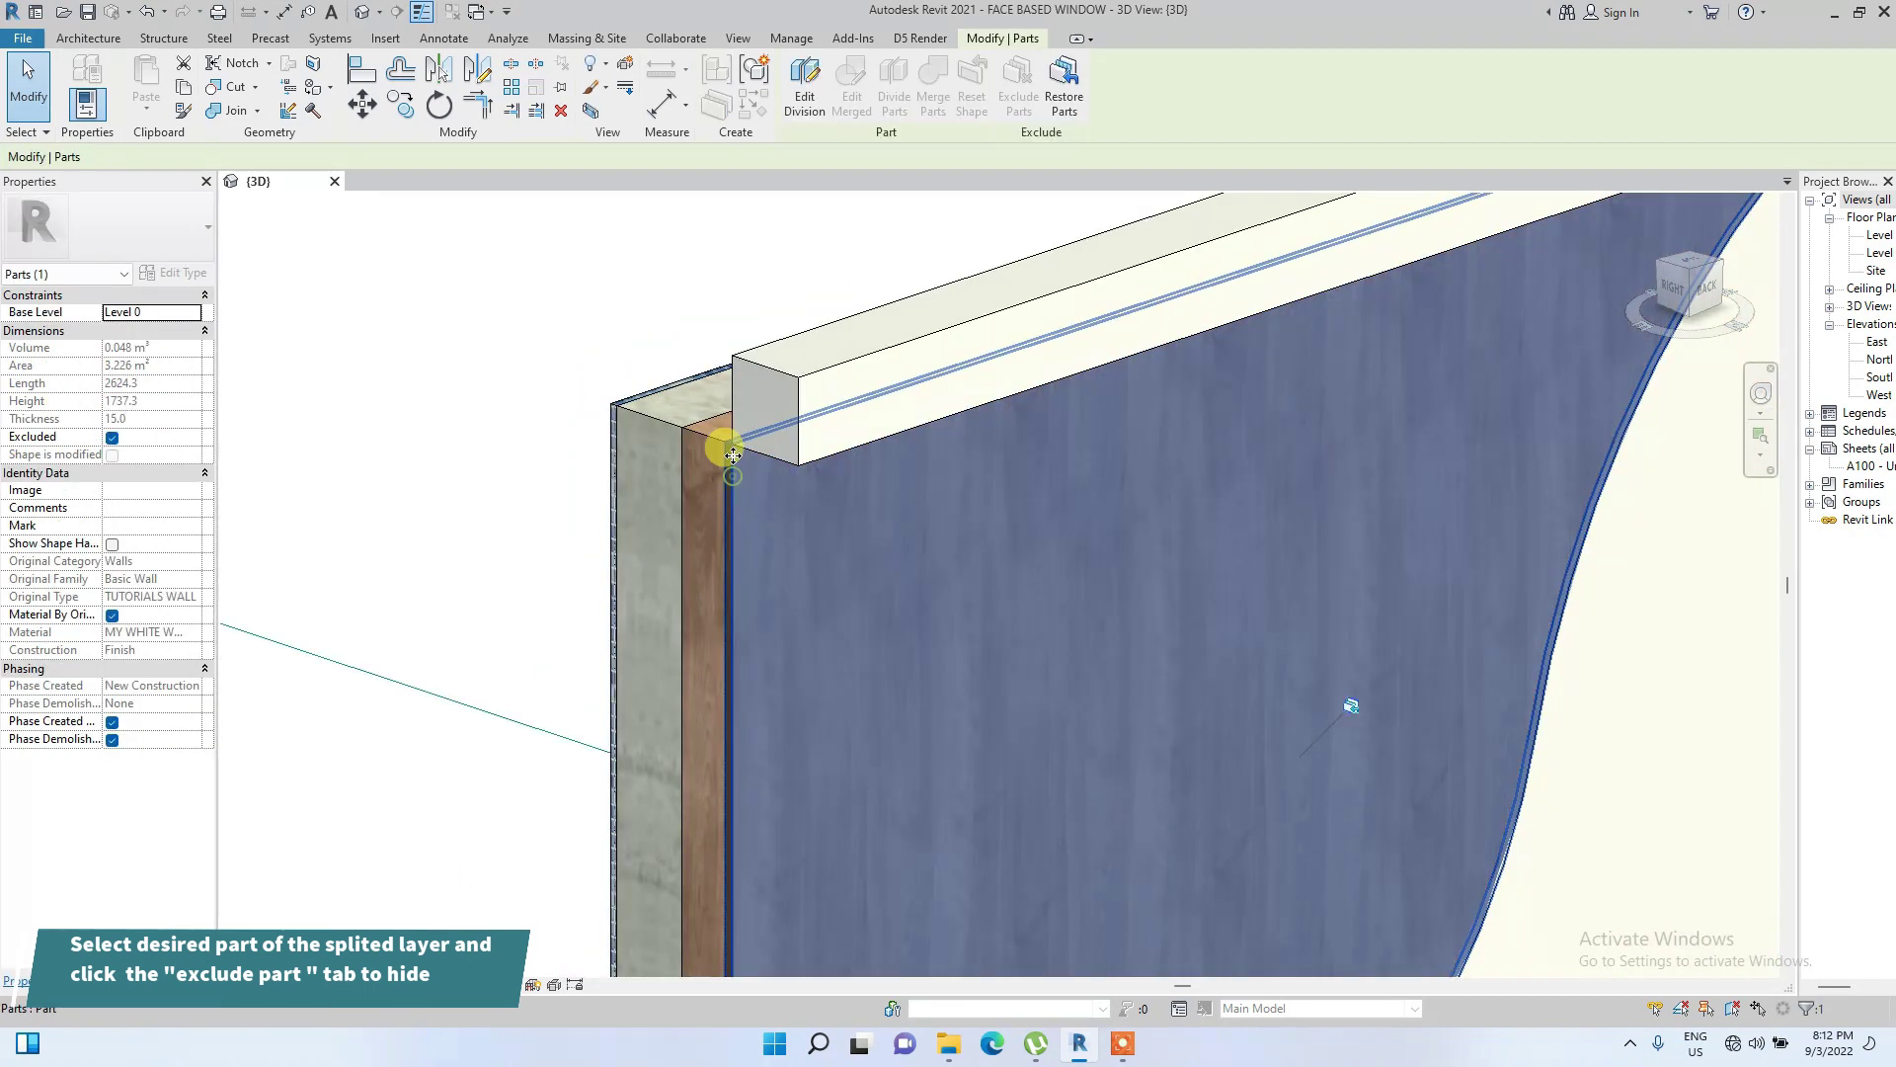
{"action": "scroll", "coordinate": [868, 513], "scroll_direction": "down", "scroll_amount": 3}
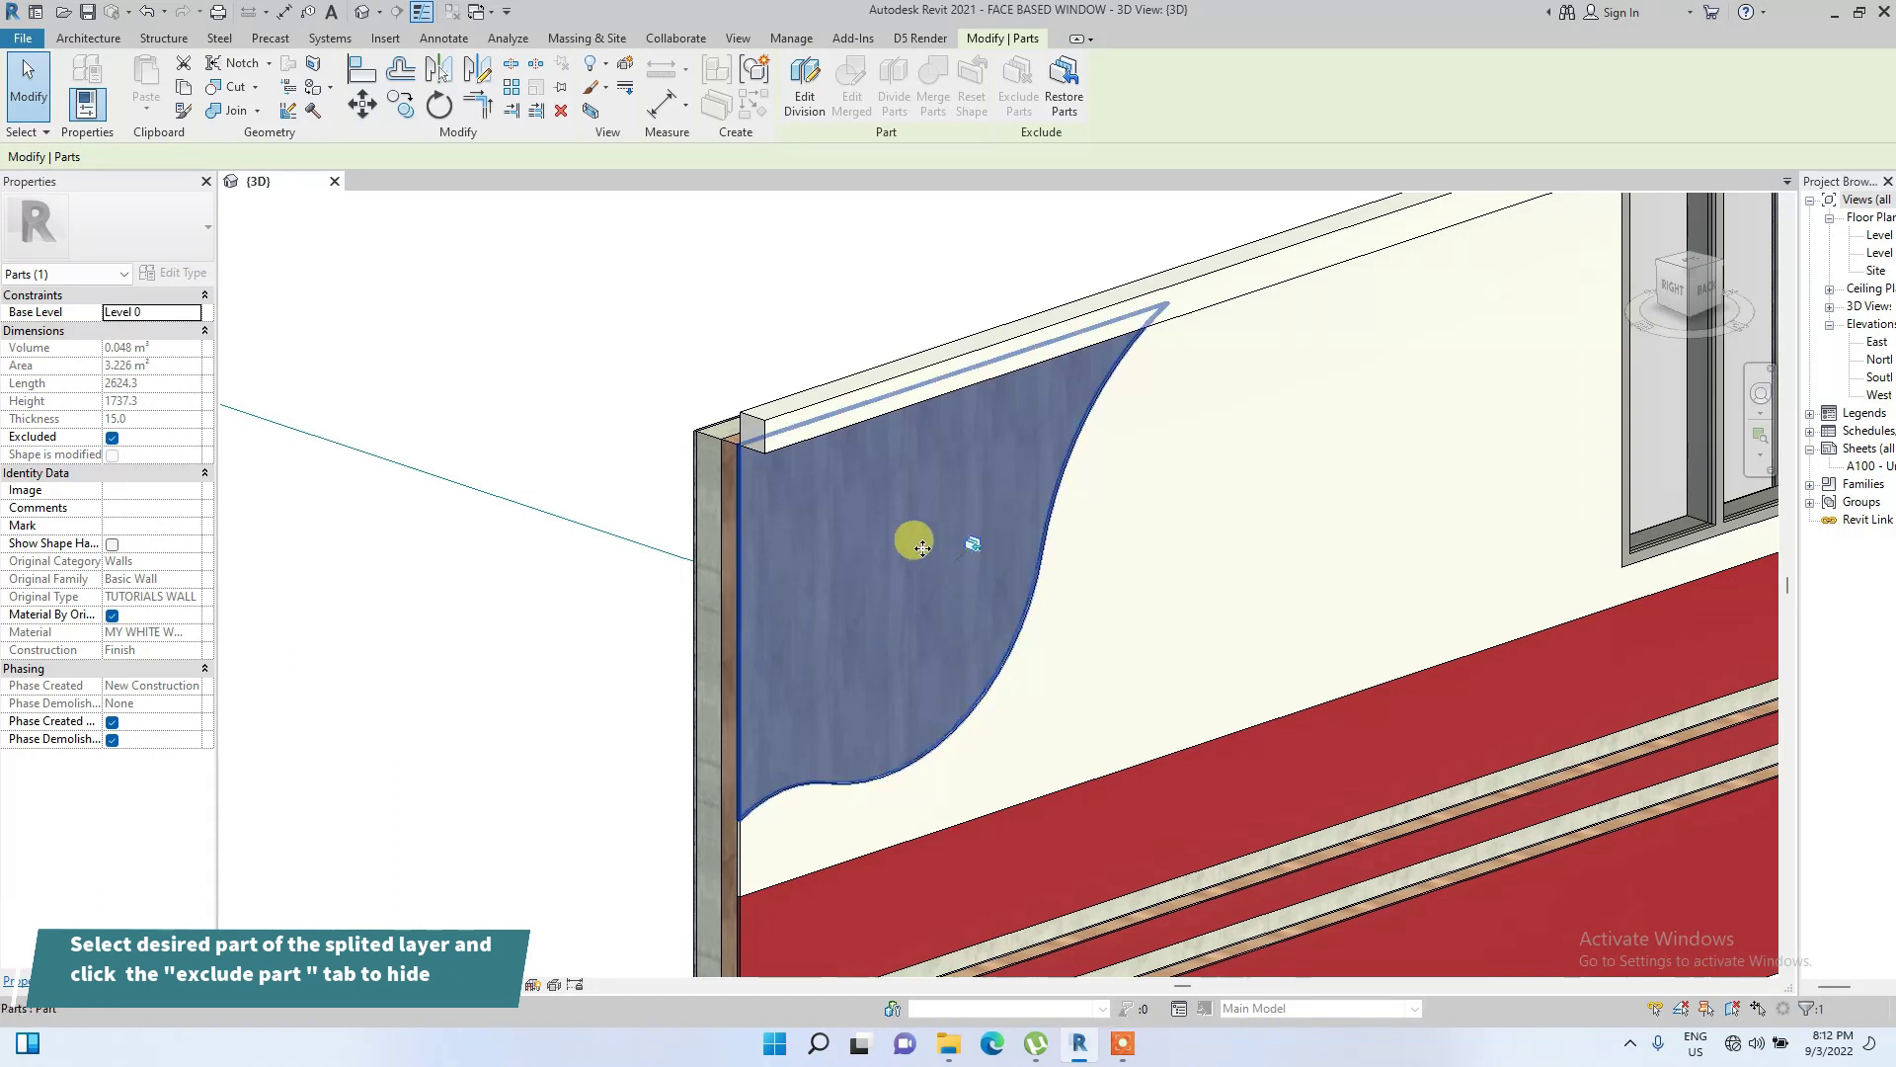
{"action": "scroll", "coordinate": [712, 495], "scroll_direction": "up", "scroll_amount": 3}
{"action": "left_click", "coordinate": [563, 494]}
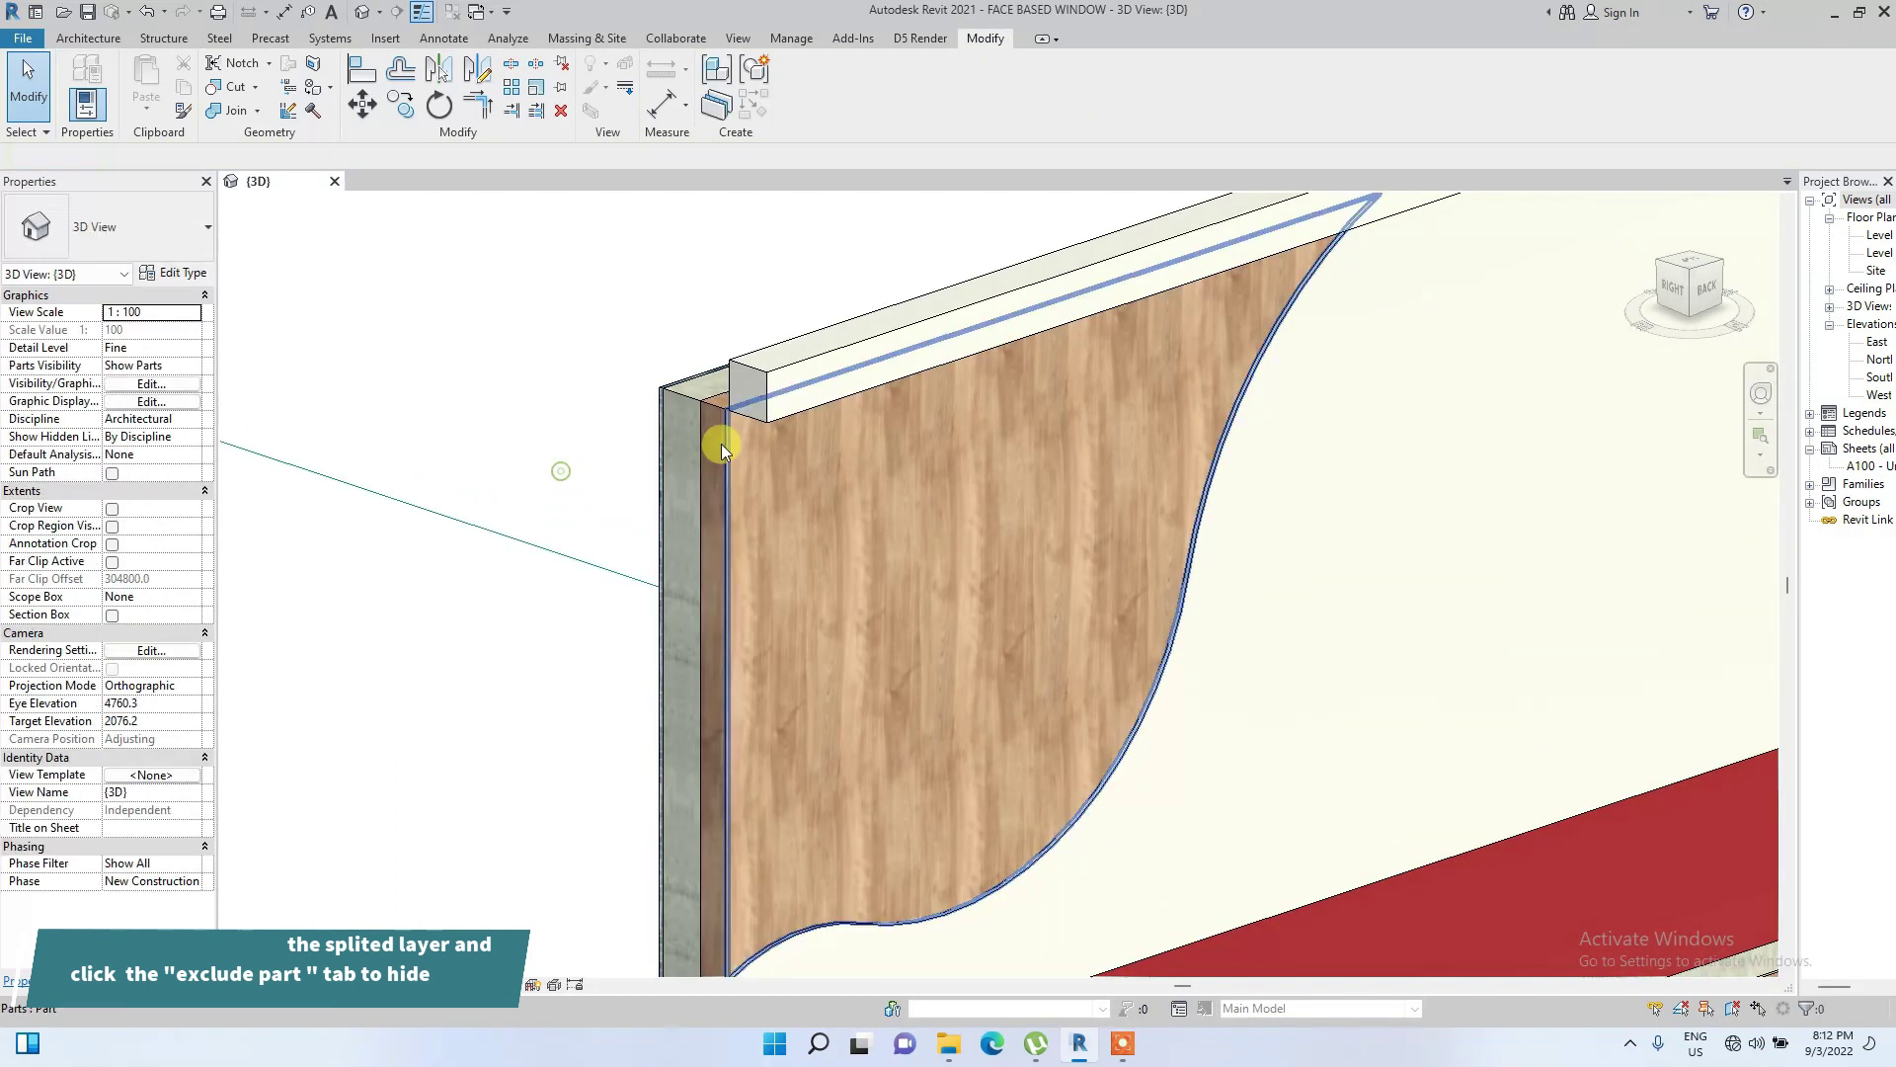
{"action": "scroll", "coordinate": [817, 406], "scroll_direction": "up", "scroll_amount": 4}
{"action": "left_click", "coordinate": [814, 348]}
{"action": "scroll", "coordinate": [751, 339], "scroll_direction": "down", "scroll_amount": 3}
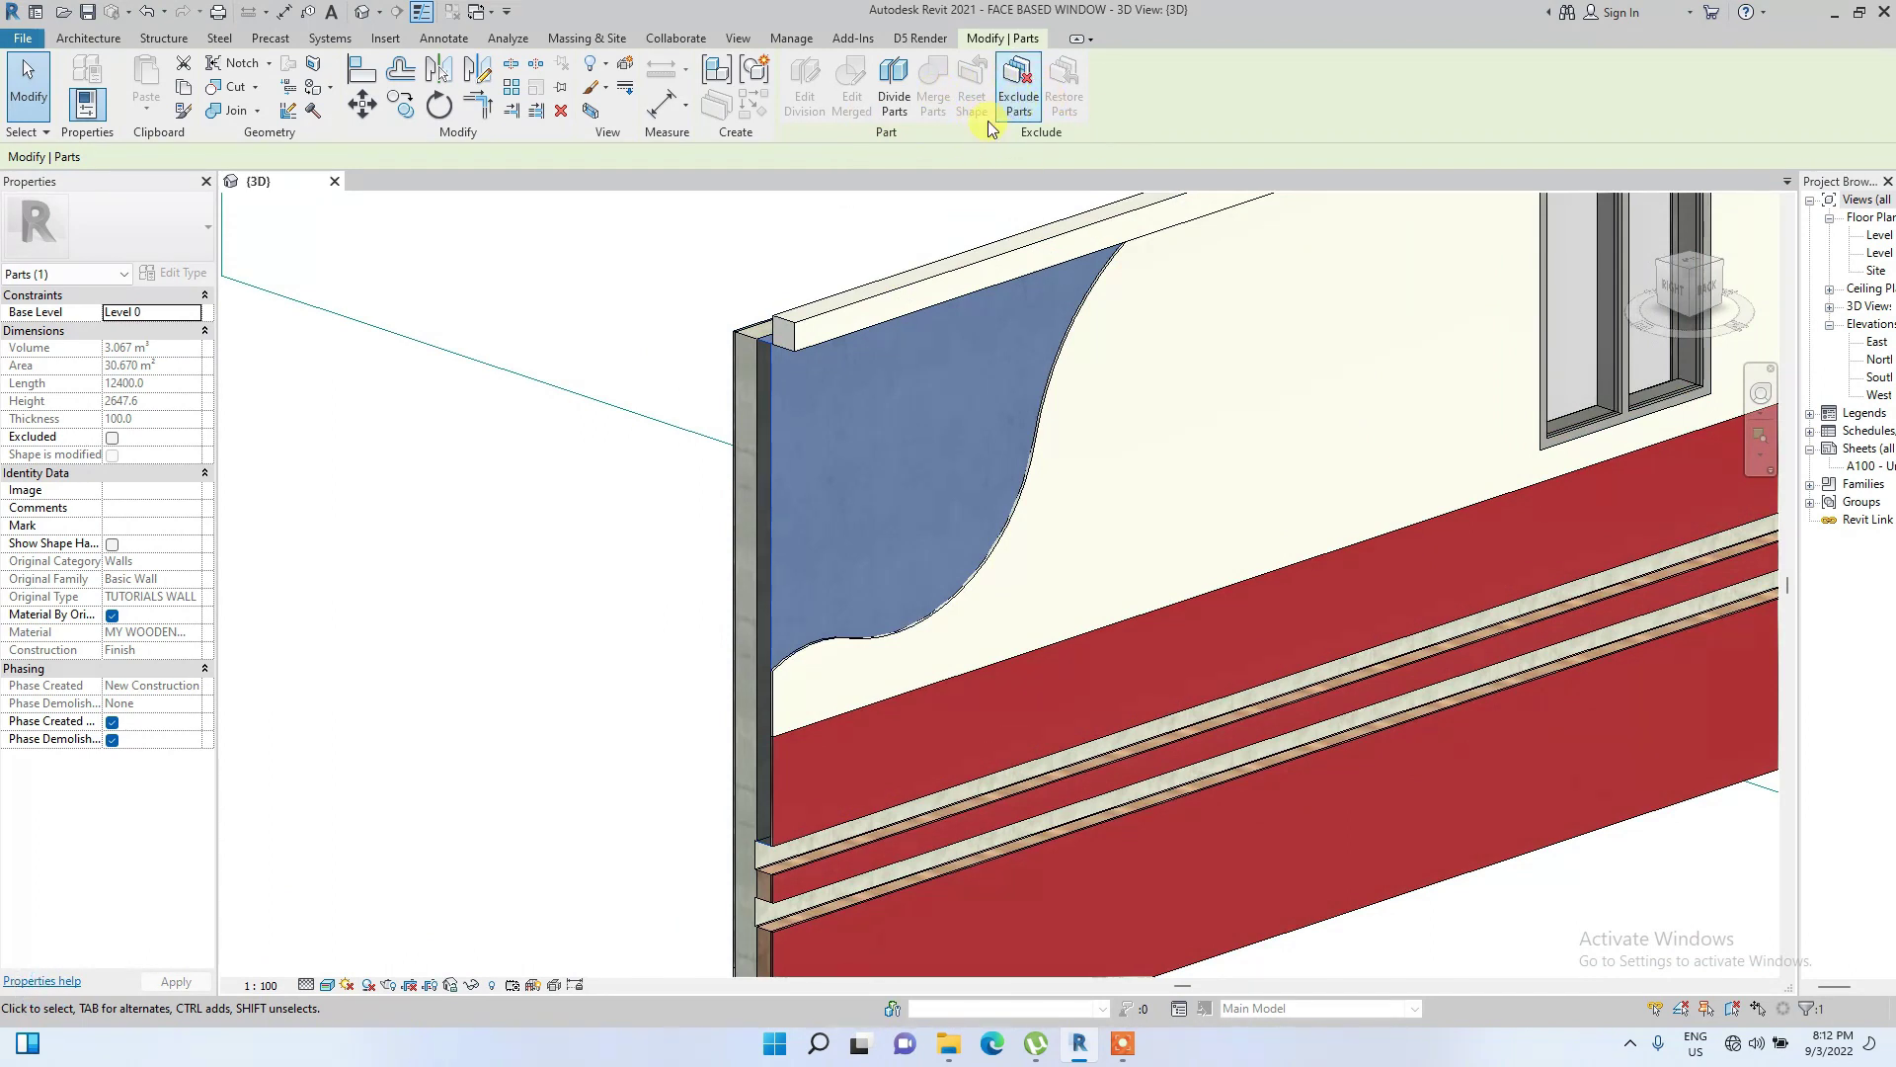
Start a division sketch on the wood part, choosing to pick a plane as its work plane
{"action": "left_click", "coordinate": [895, 96]}
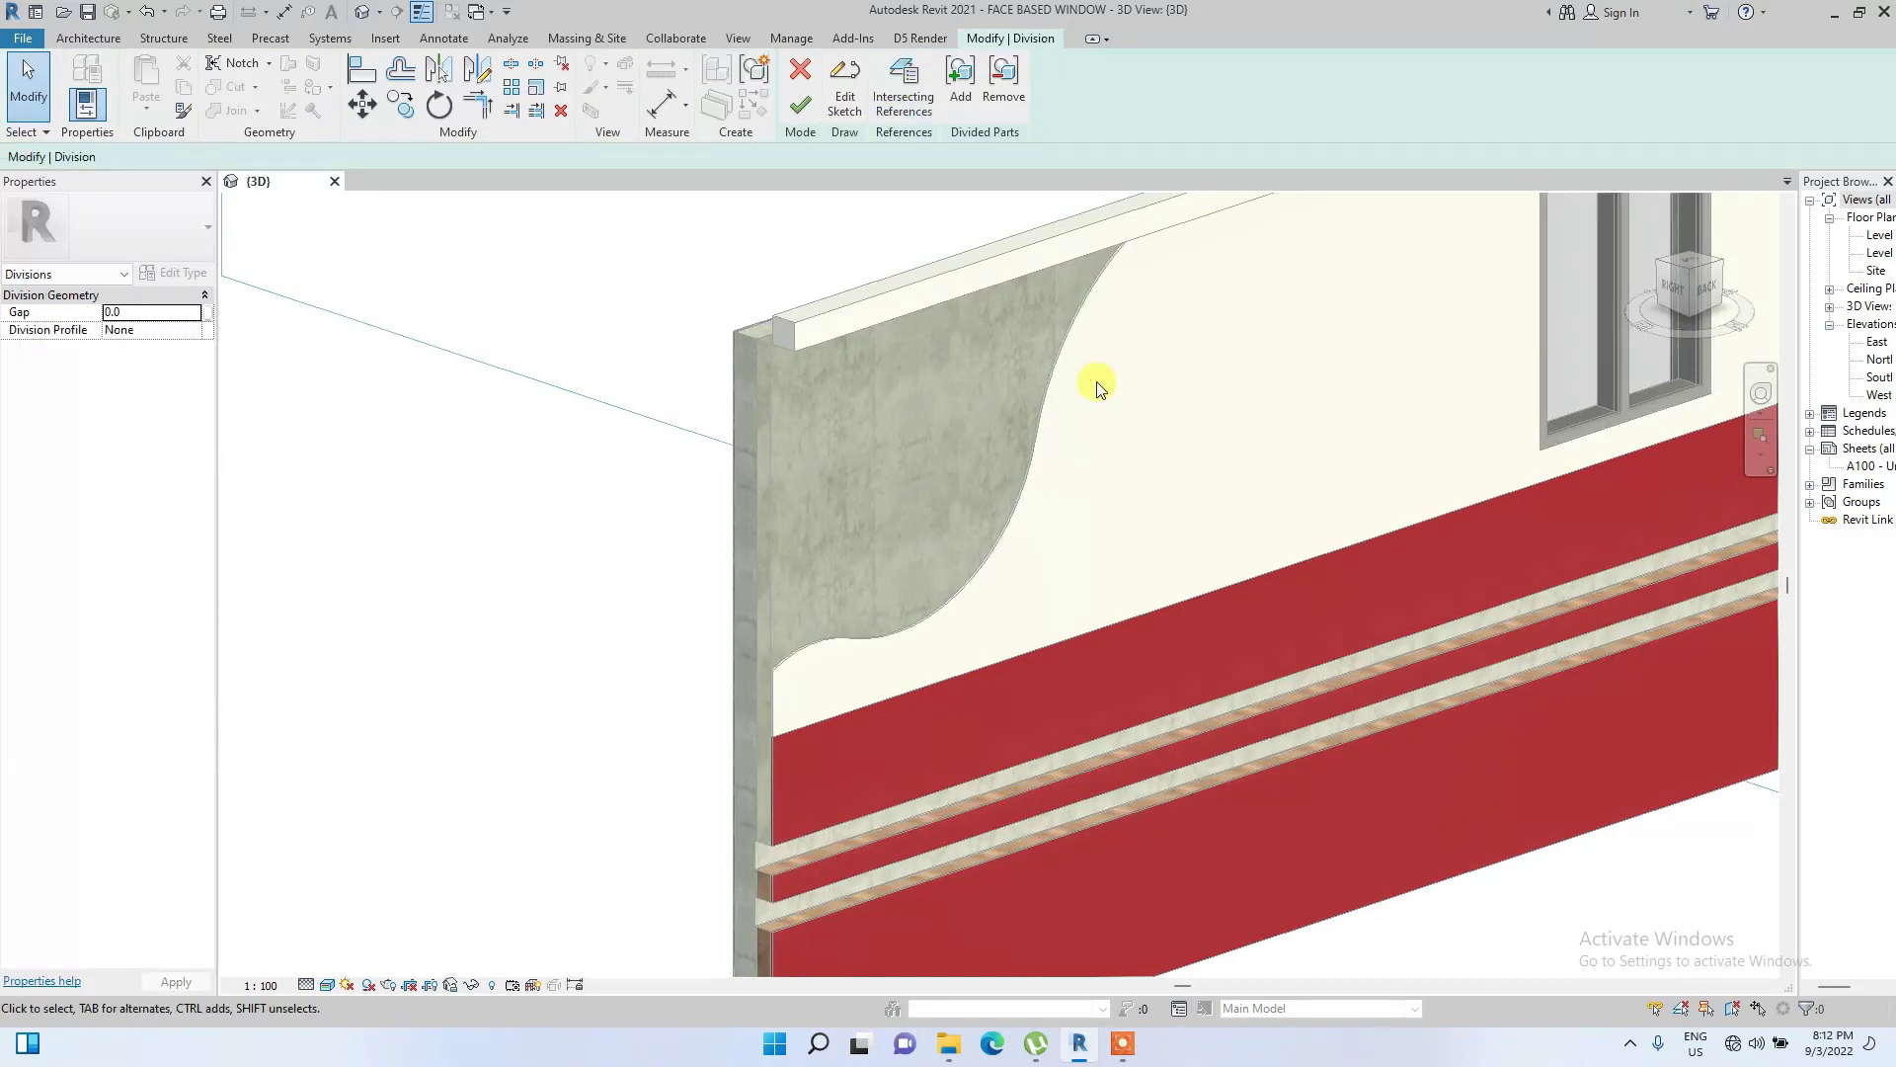
{"action": "scroll", "coordinate": [982, 376], "scroll_direction": "down", "scroll_amount": 3}
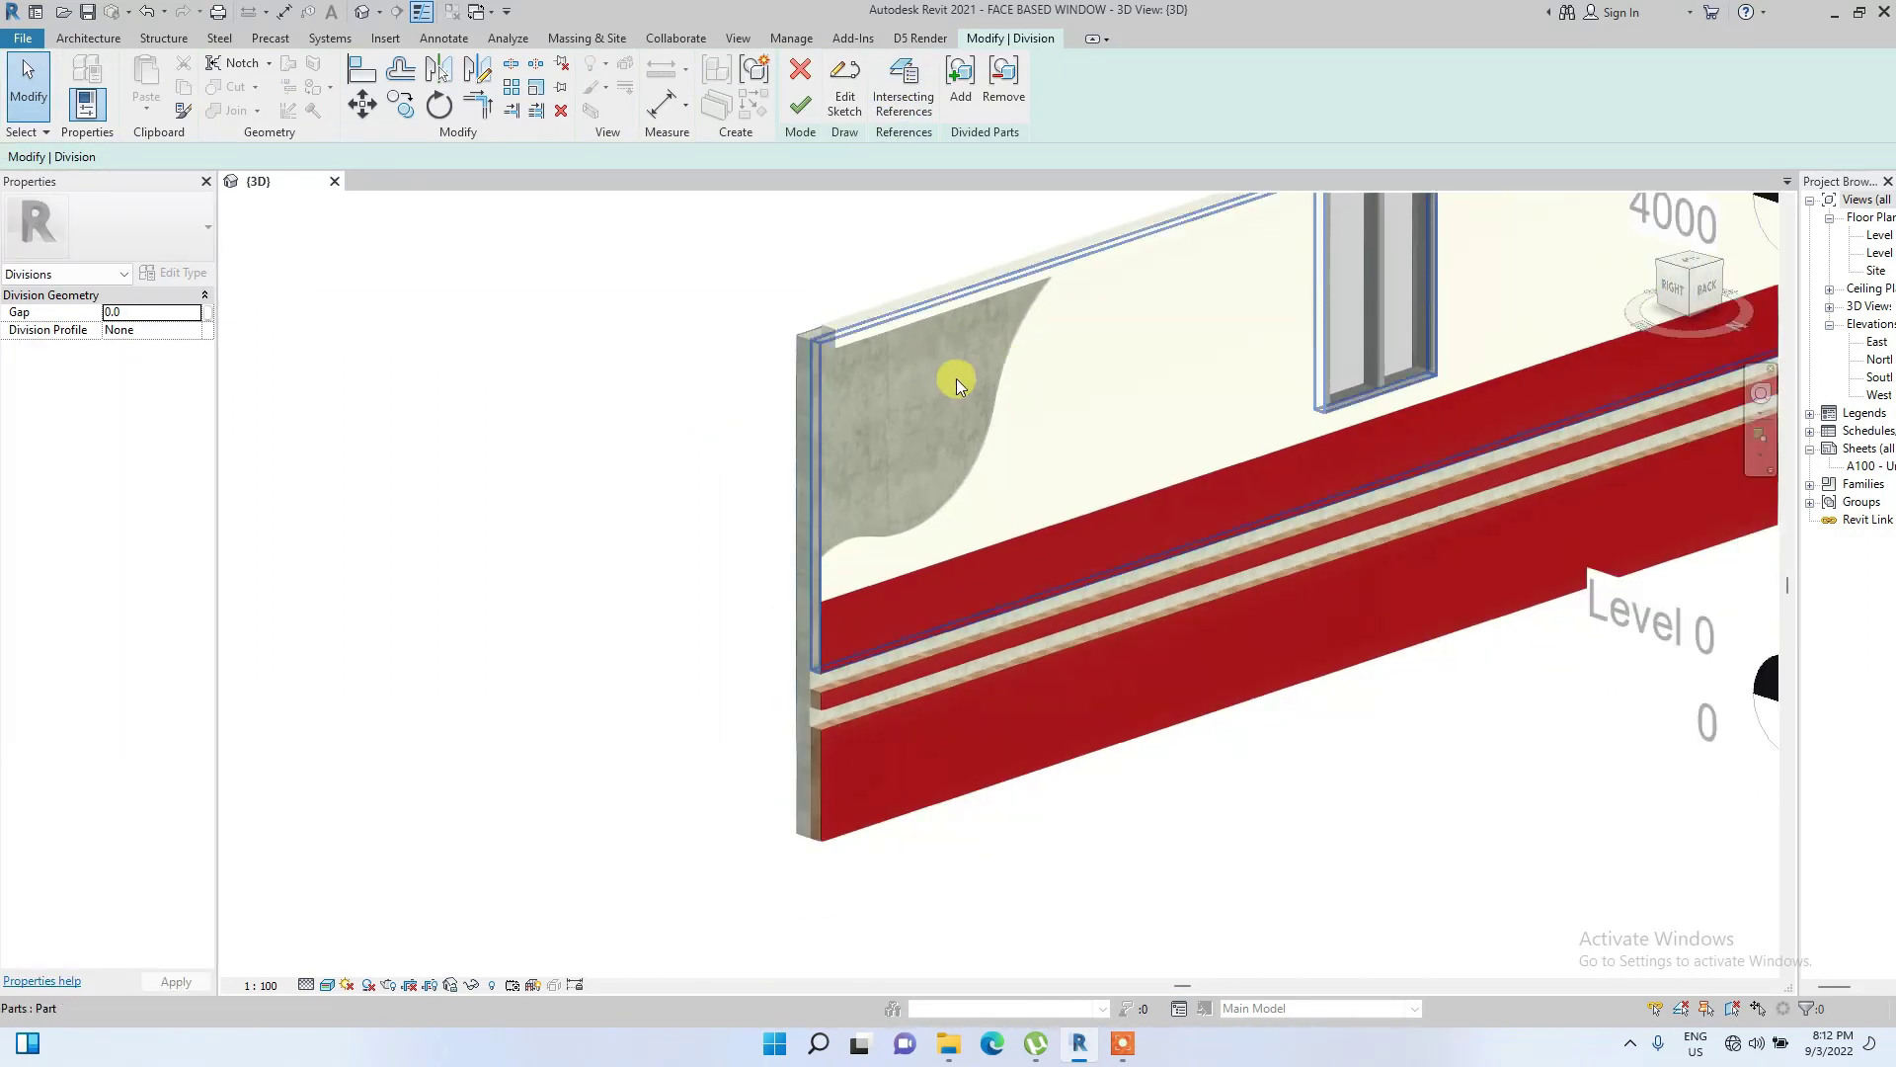
{"action": "left_click", "coordinate": [846, 96]}
{"action": "left_click", "coordinate": [971, 96]}
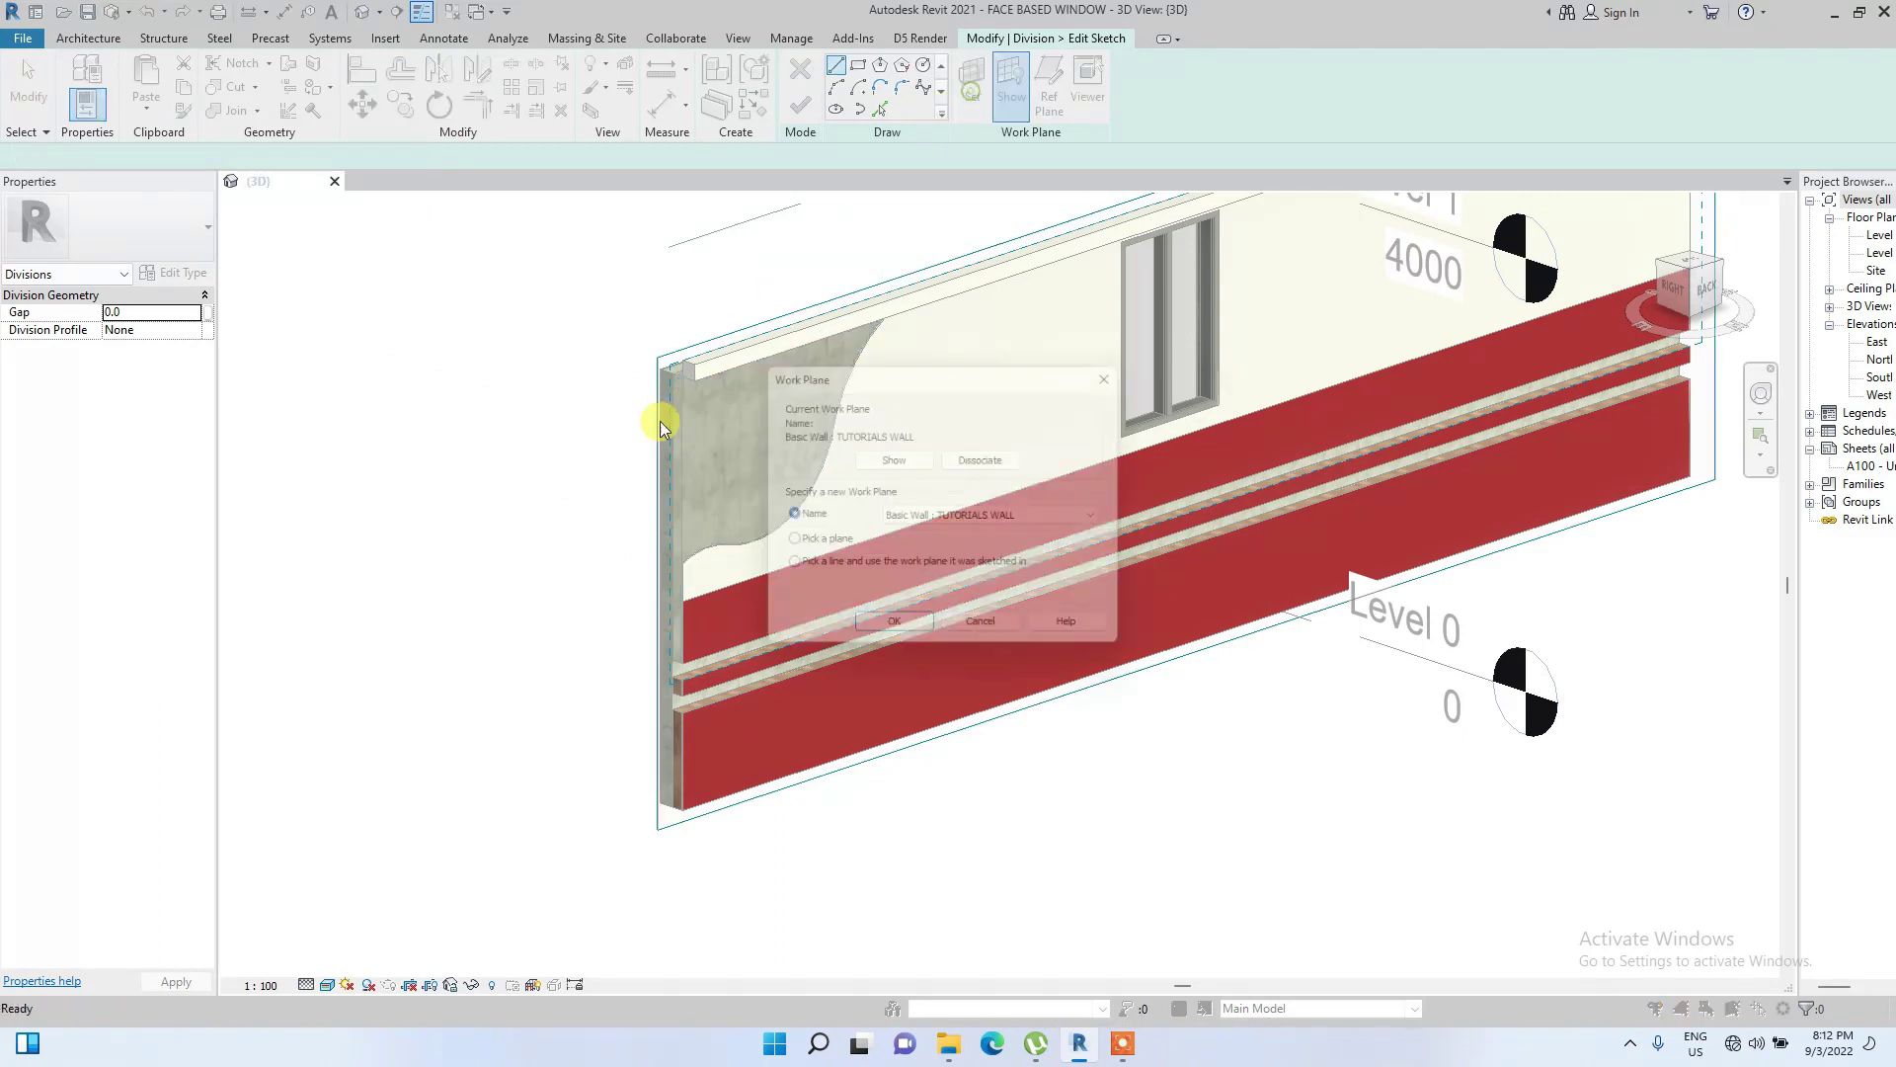
{"action": "left_click", "coordinate": [879, 634]}
{"action": "scroll", "coordinate": [653, 405], "scroll_direction": "up", "scroll_amount": 6}
Pick the wall face as the work plane and view the cut-out area from the back
{"action": "left_click", "coordinate": [654, 404]}
{"action": "scroll", "coordinate": [657, 385], "scroll_direction": "up", "scroll_amount": 2}
{"action": "left_click", "coordinate": [642, 390]}
{"action": "scroll", "coordinate": [641, 390], "scroll_direction": "down", "scroll_amount": 5}
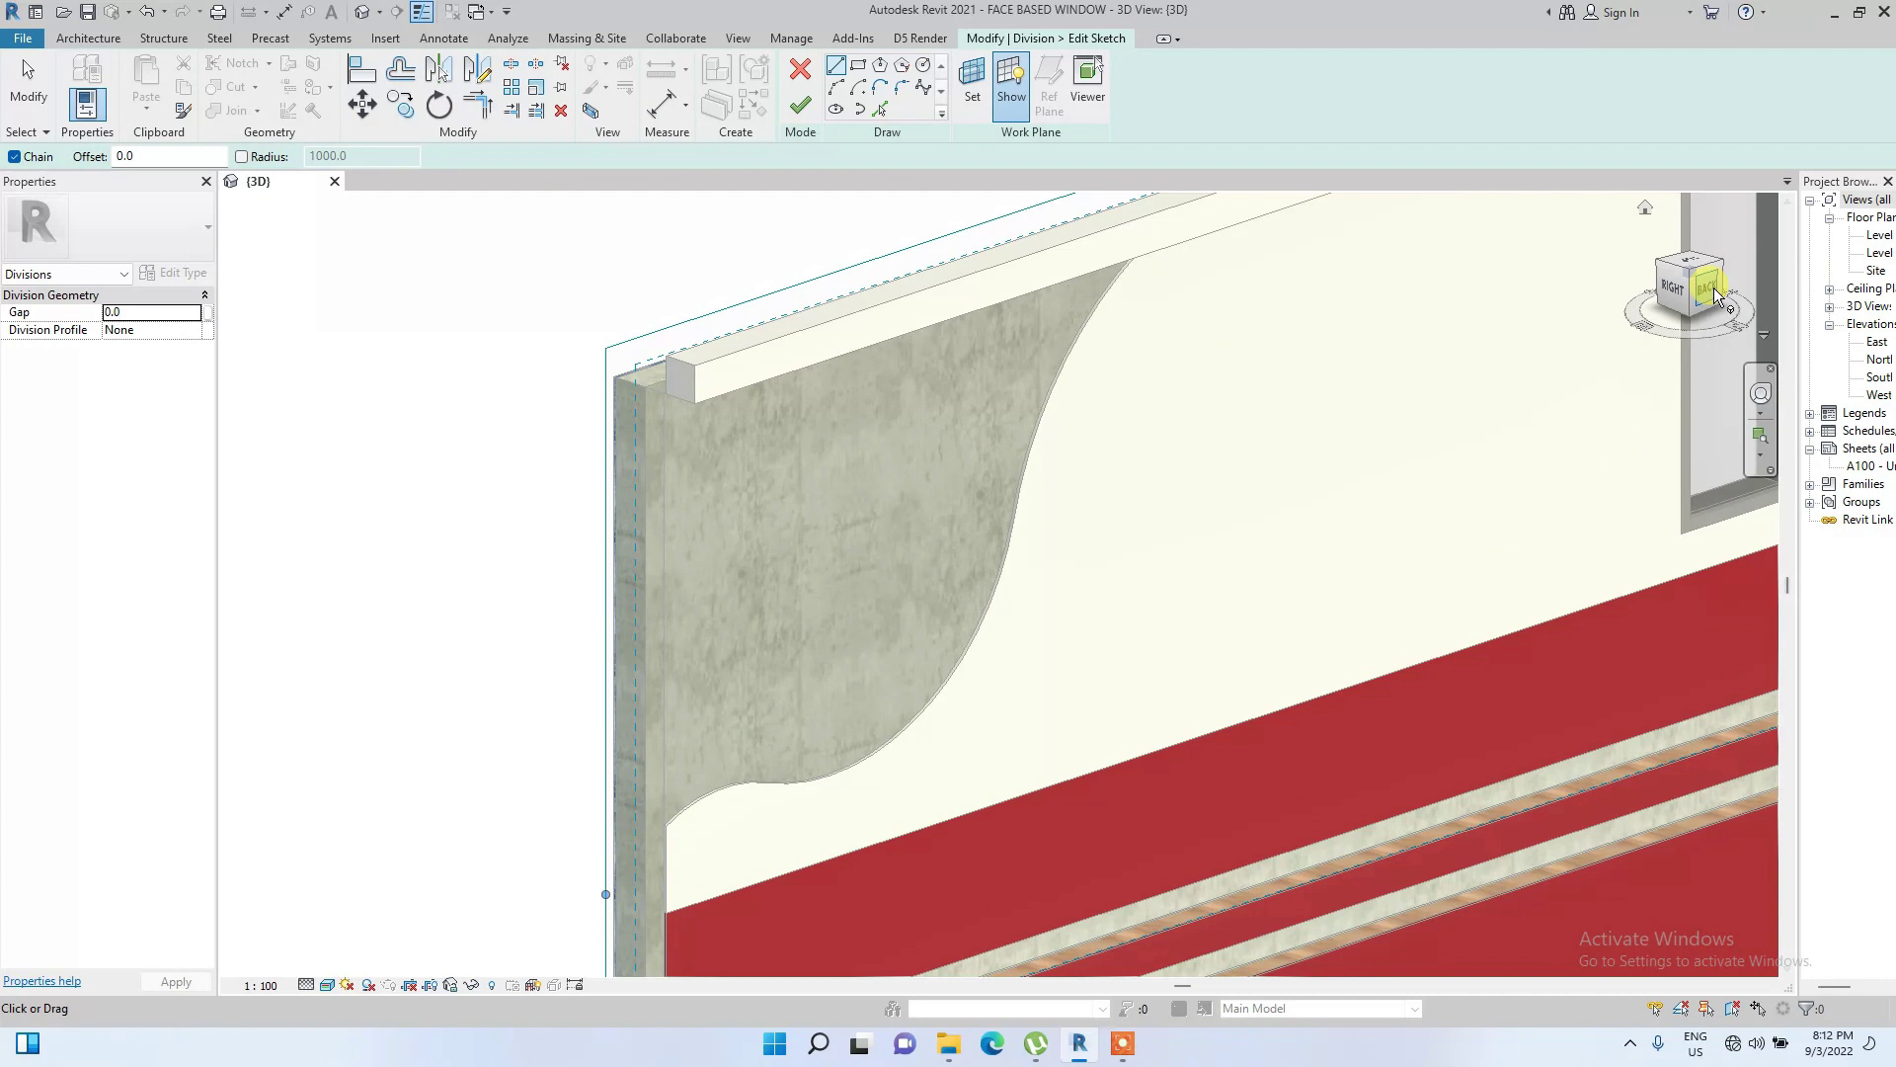
{"action": "left_click", "coordinate": [1712, 290]}
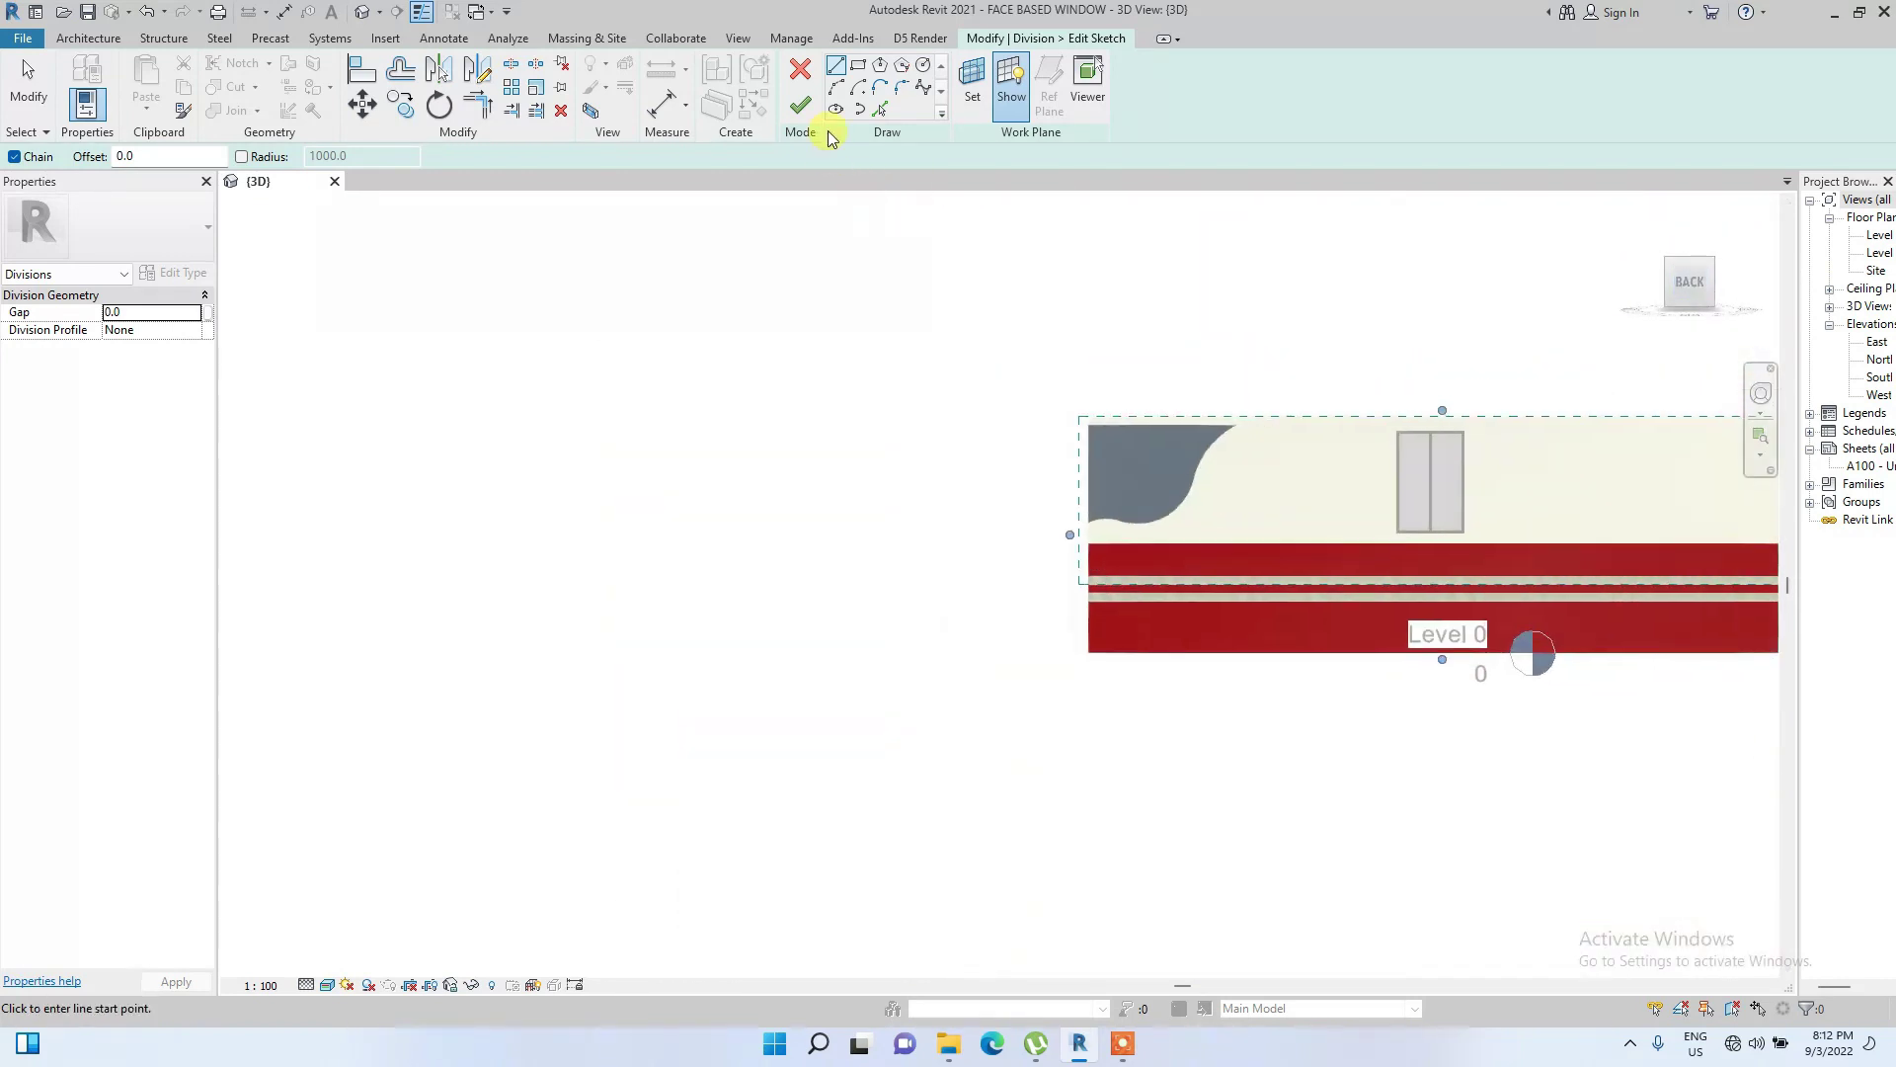
{"action": "scroll", "coordinate": [577, 699], "scroll_direction": "up", "scroll_amount": 3}
{"action": "middle_click_drag", "start_coordinate": [613, 381], "coordinate": [503, 871]}
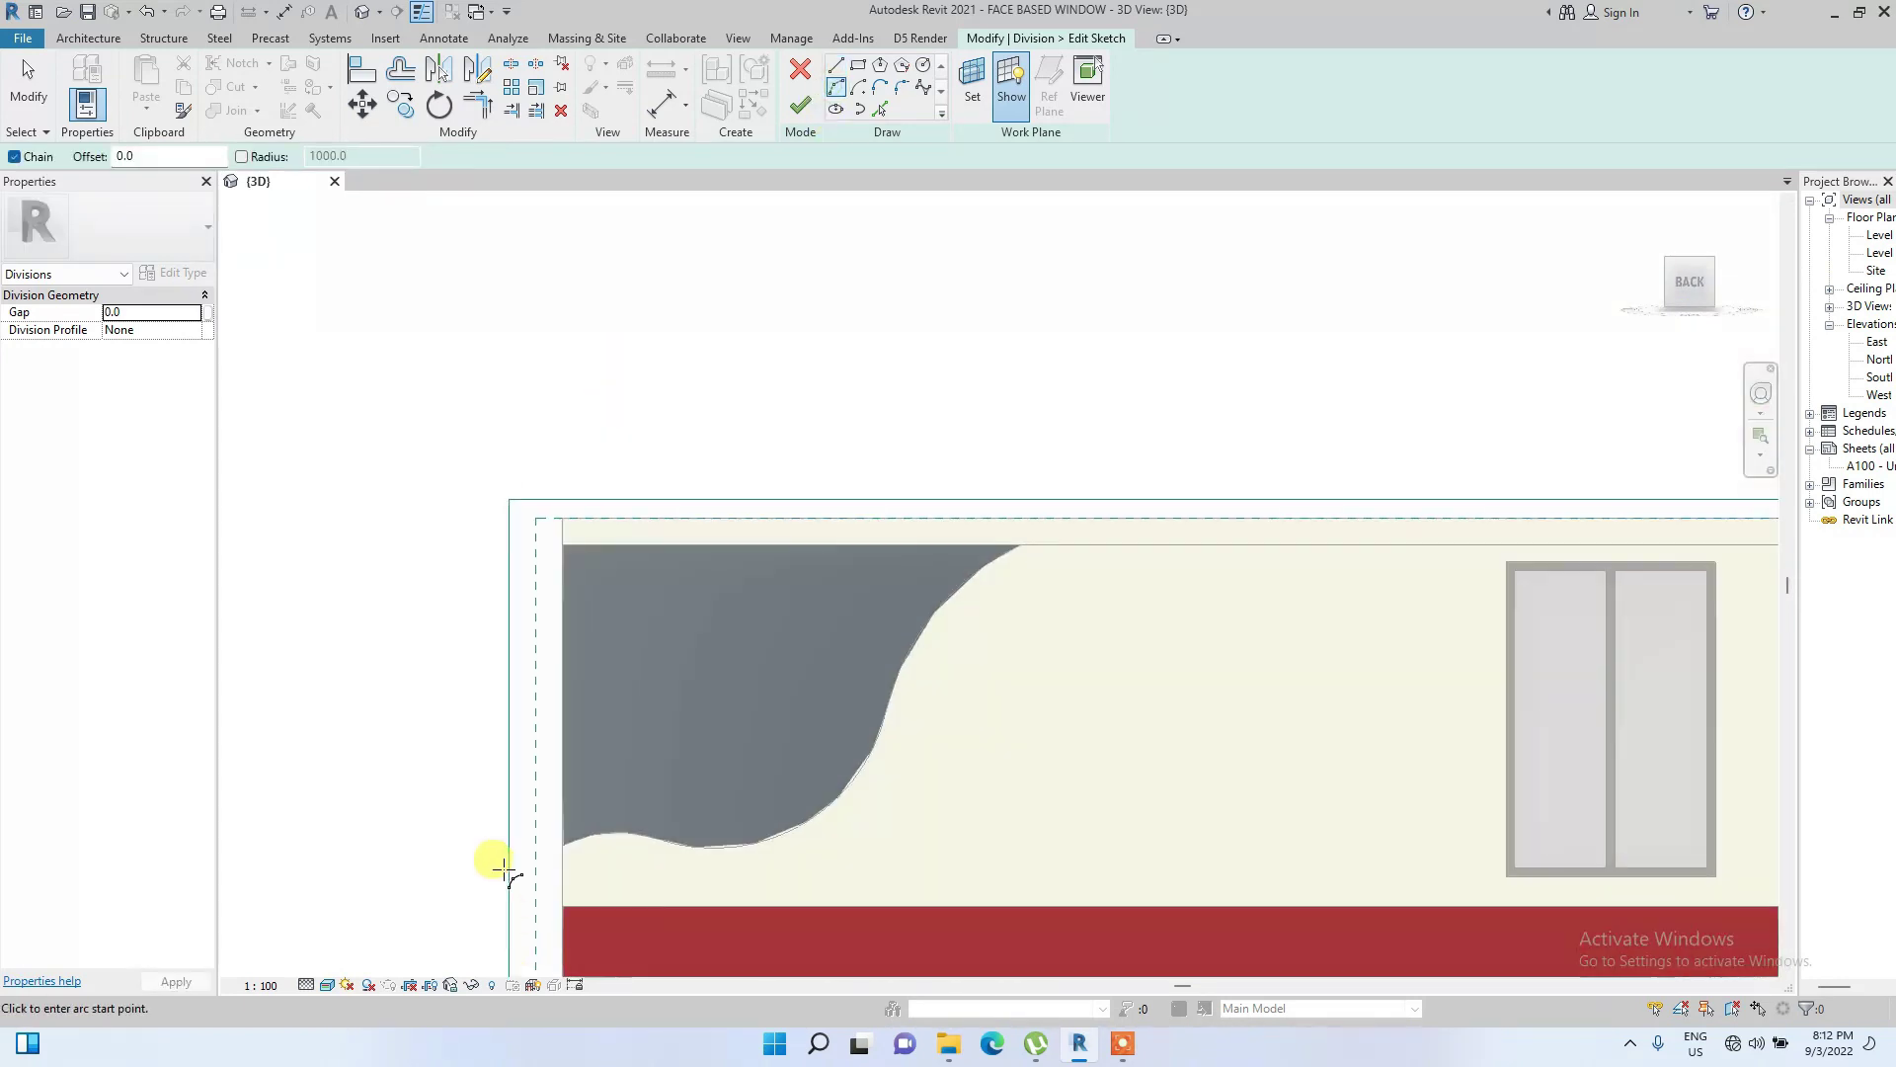
Sketch a wavy line-and-tangent-arc curve through the wood area and finish the sketch
{"action": "left_click", "coordinate": [485, 841]}
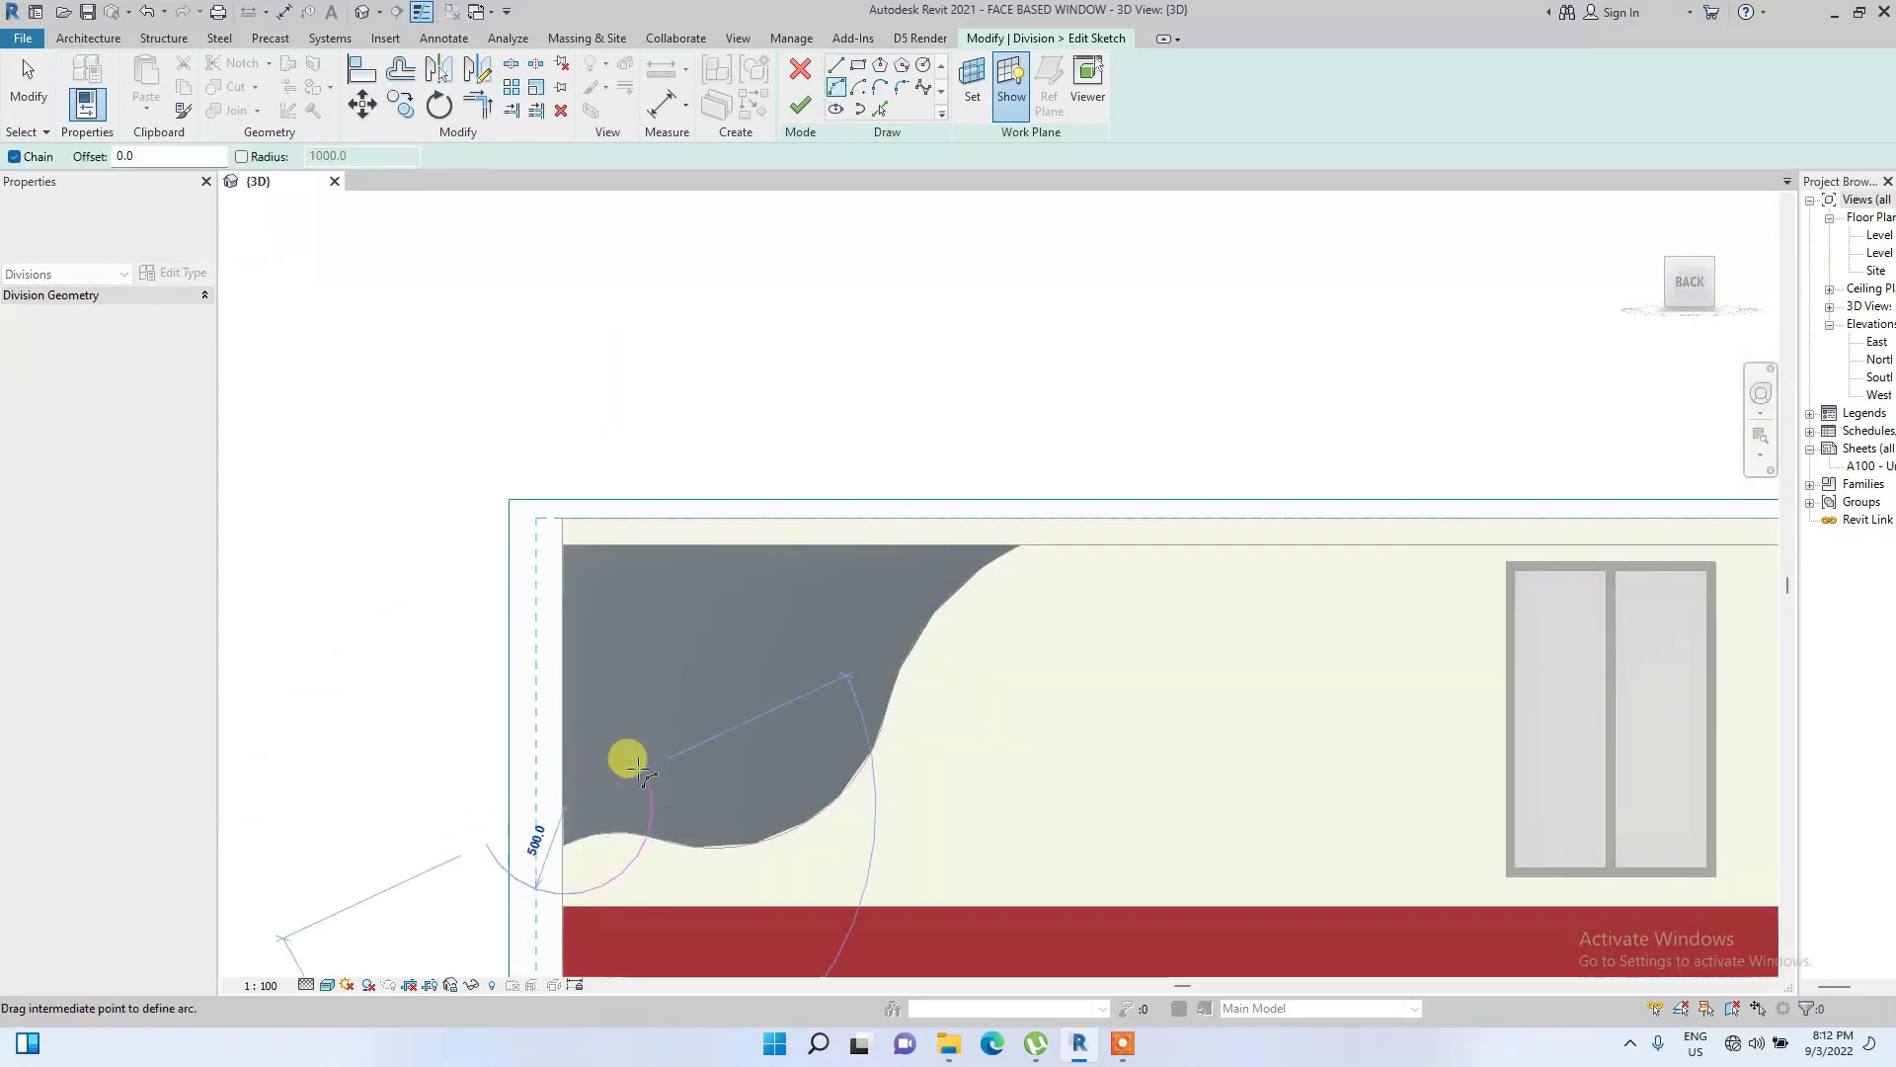
{"action": "left_click", "coordinate": [571, 772]}
{"action": "left_click", "coordinate": [782, 769]}
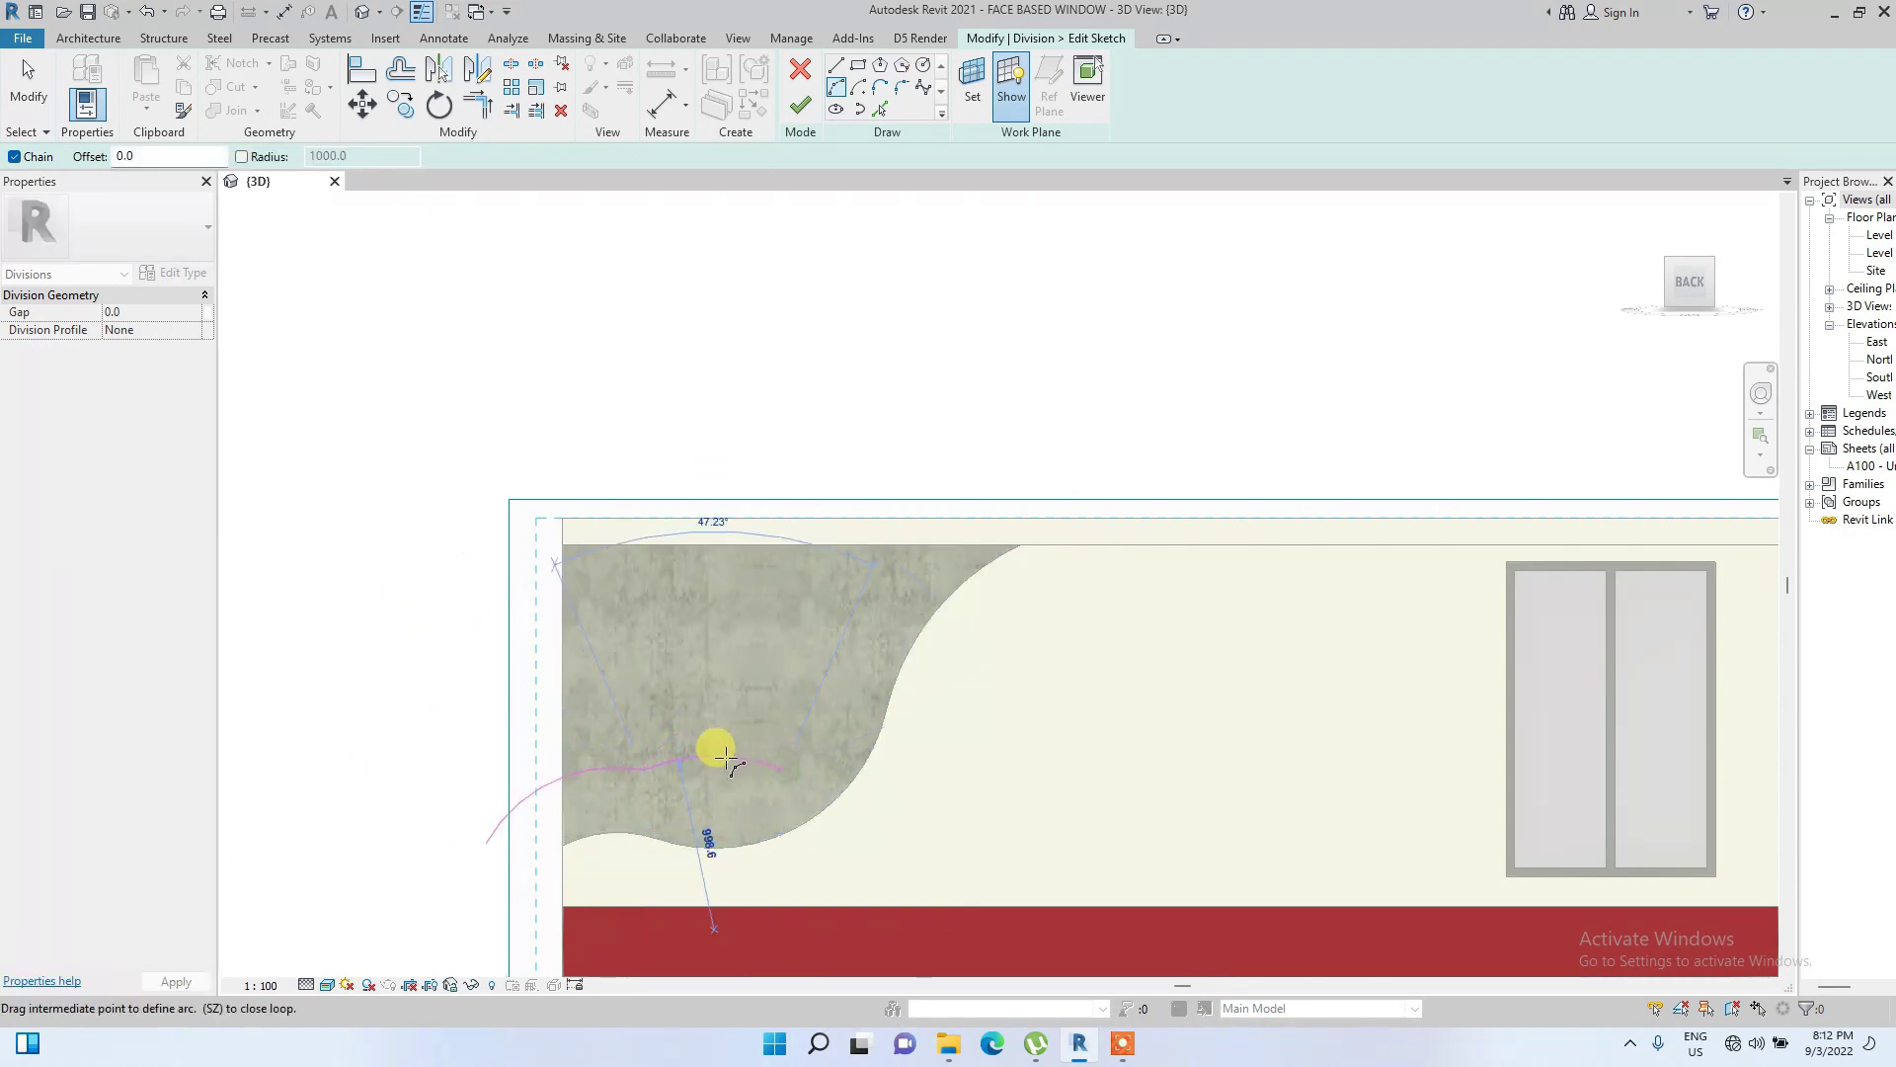
{"action": "left_click", "coordinate": [825, 619]}
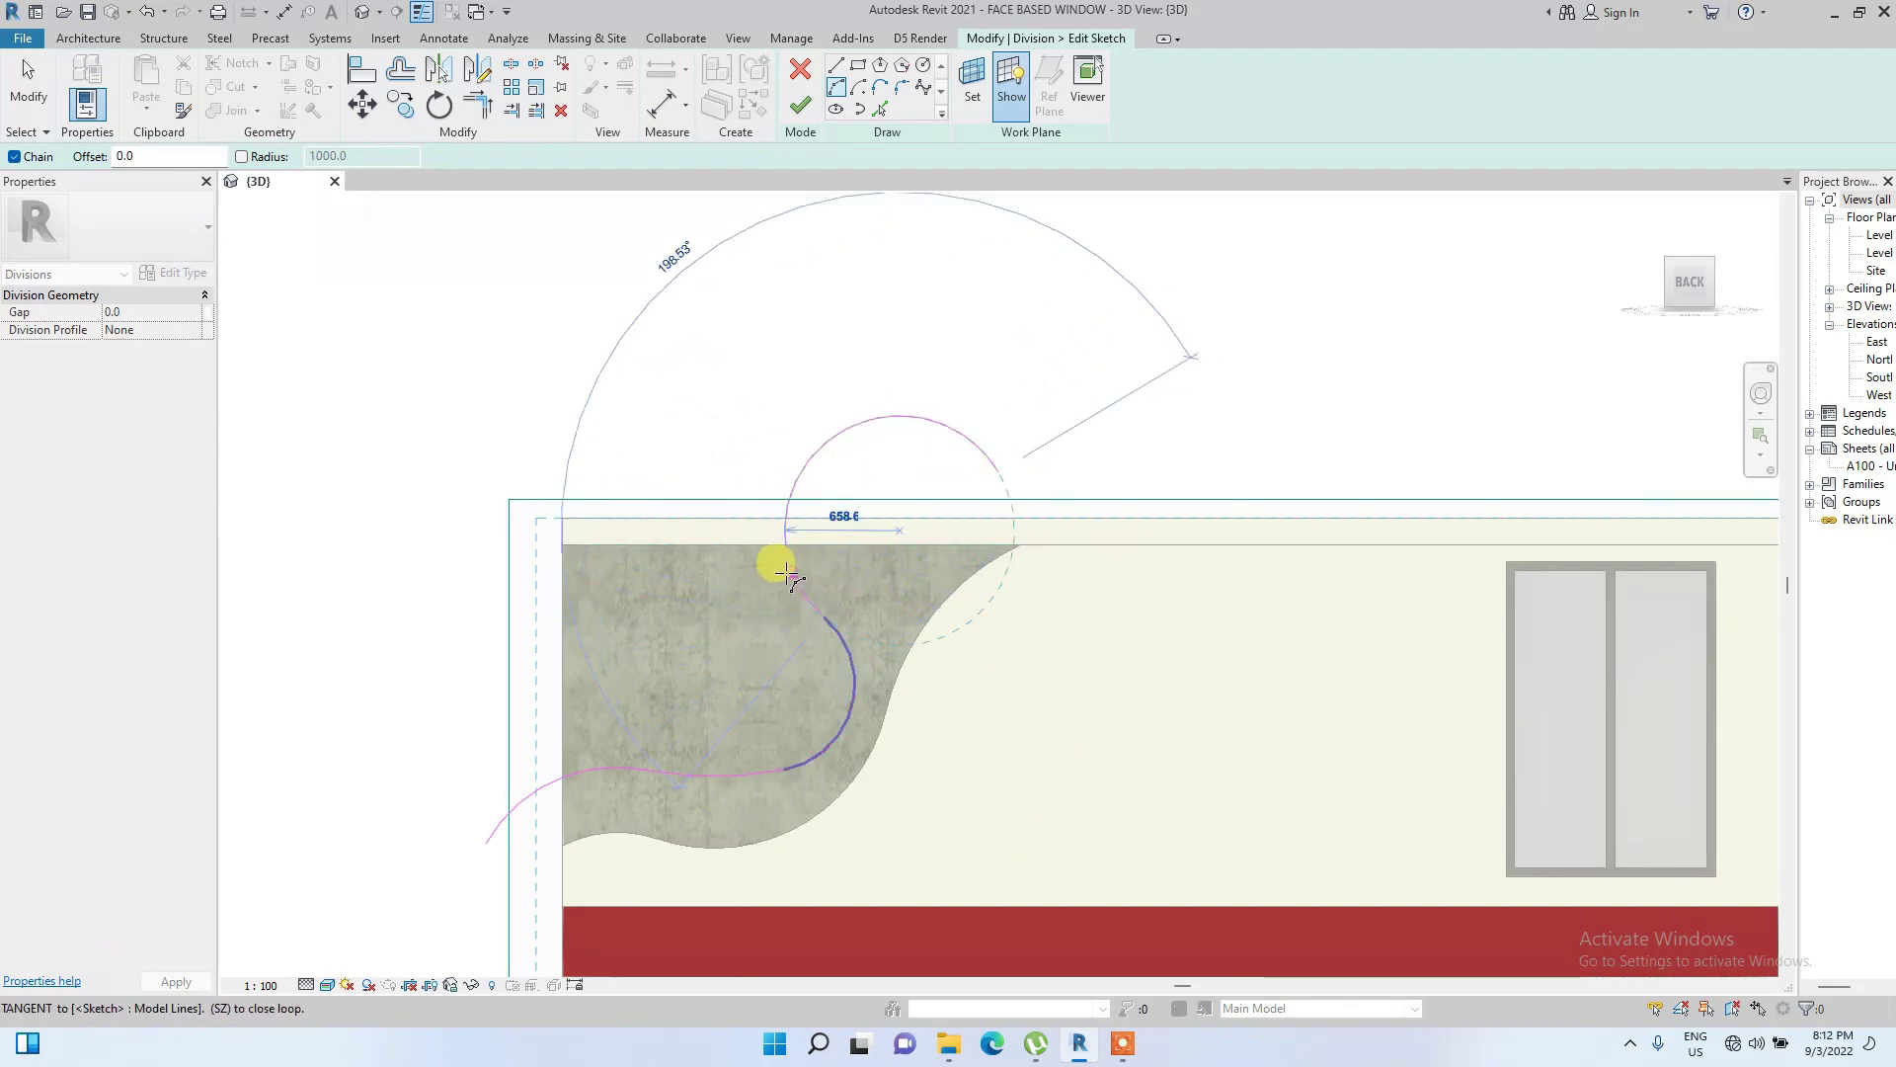
{"action": "key", "text": "Escape"}
{"action": "key", "text": "Escape"}
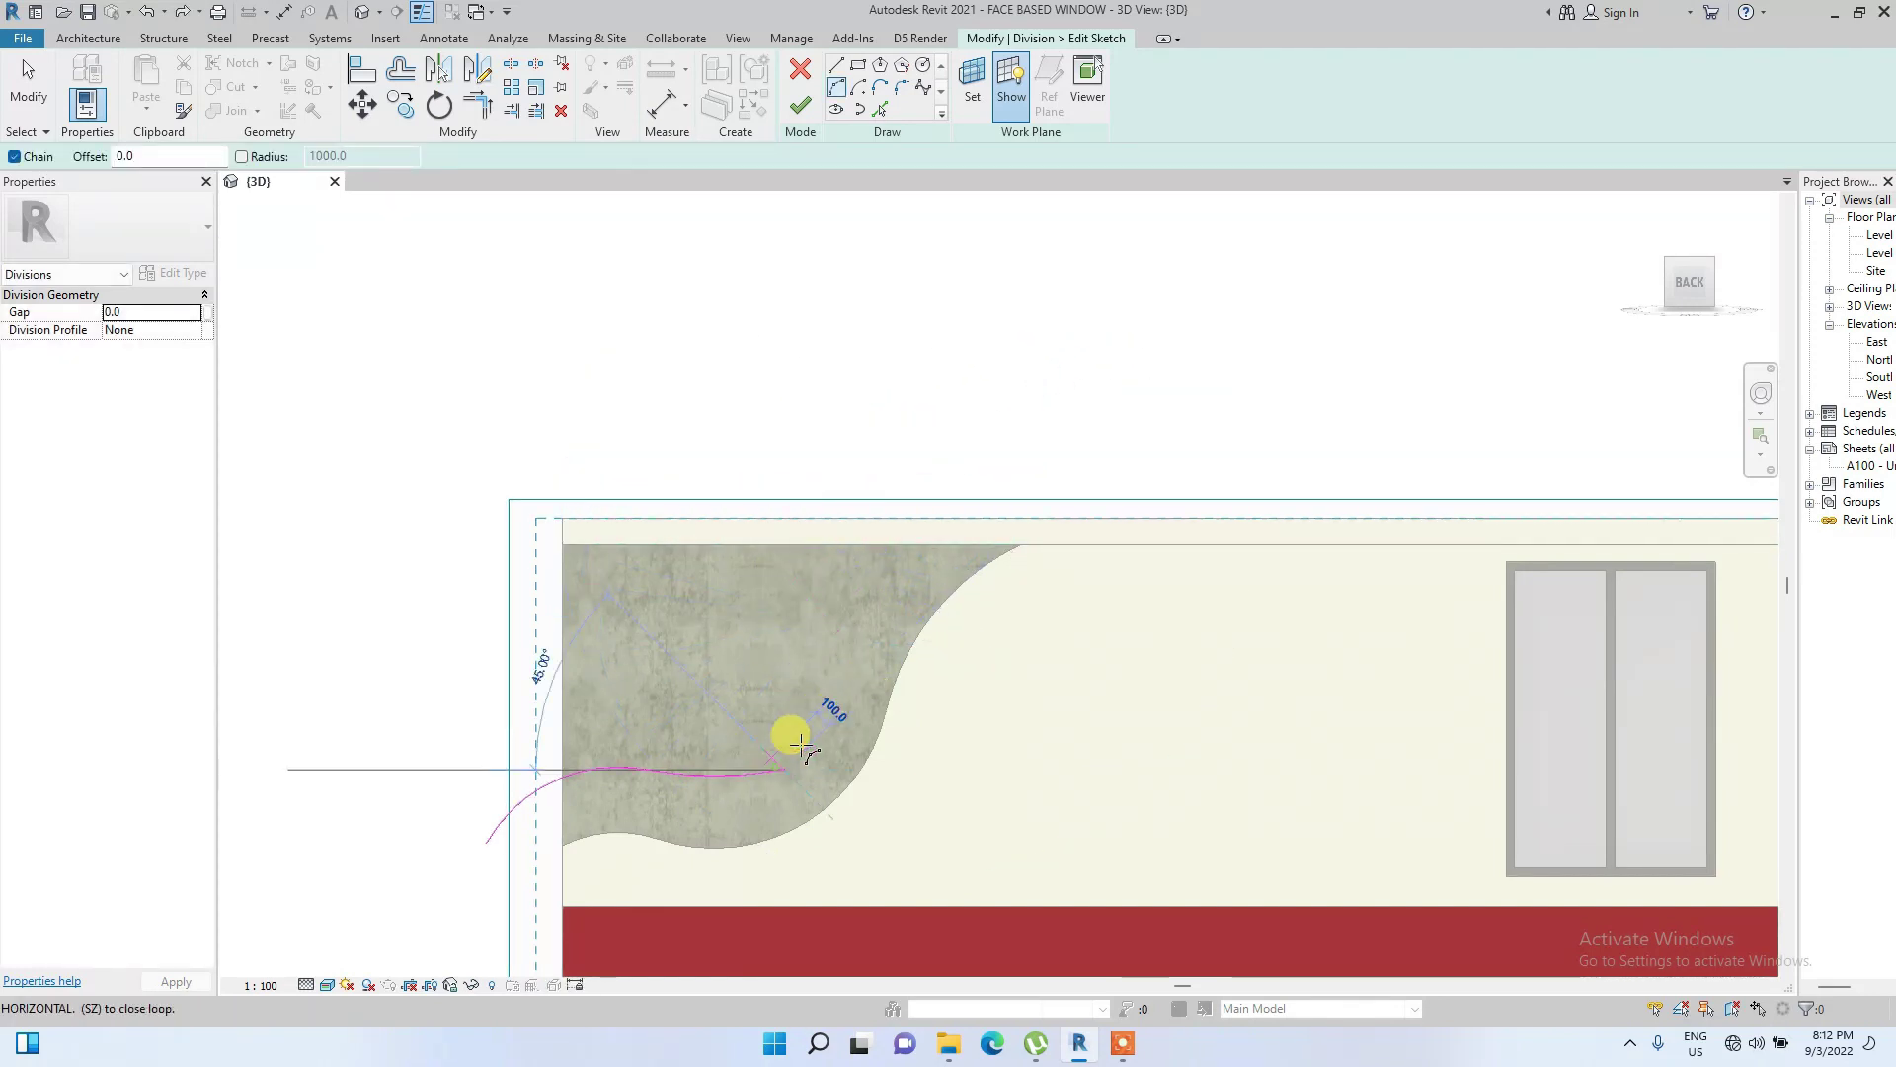
{"action": "left_click", "coordinate": [790, 762]}
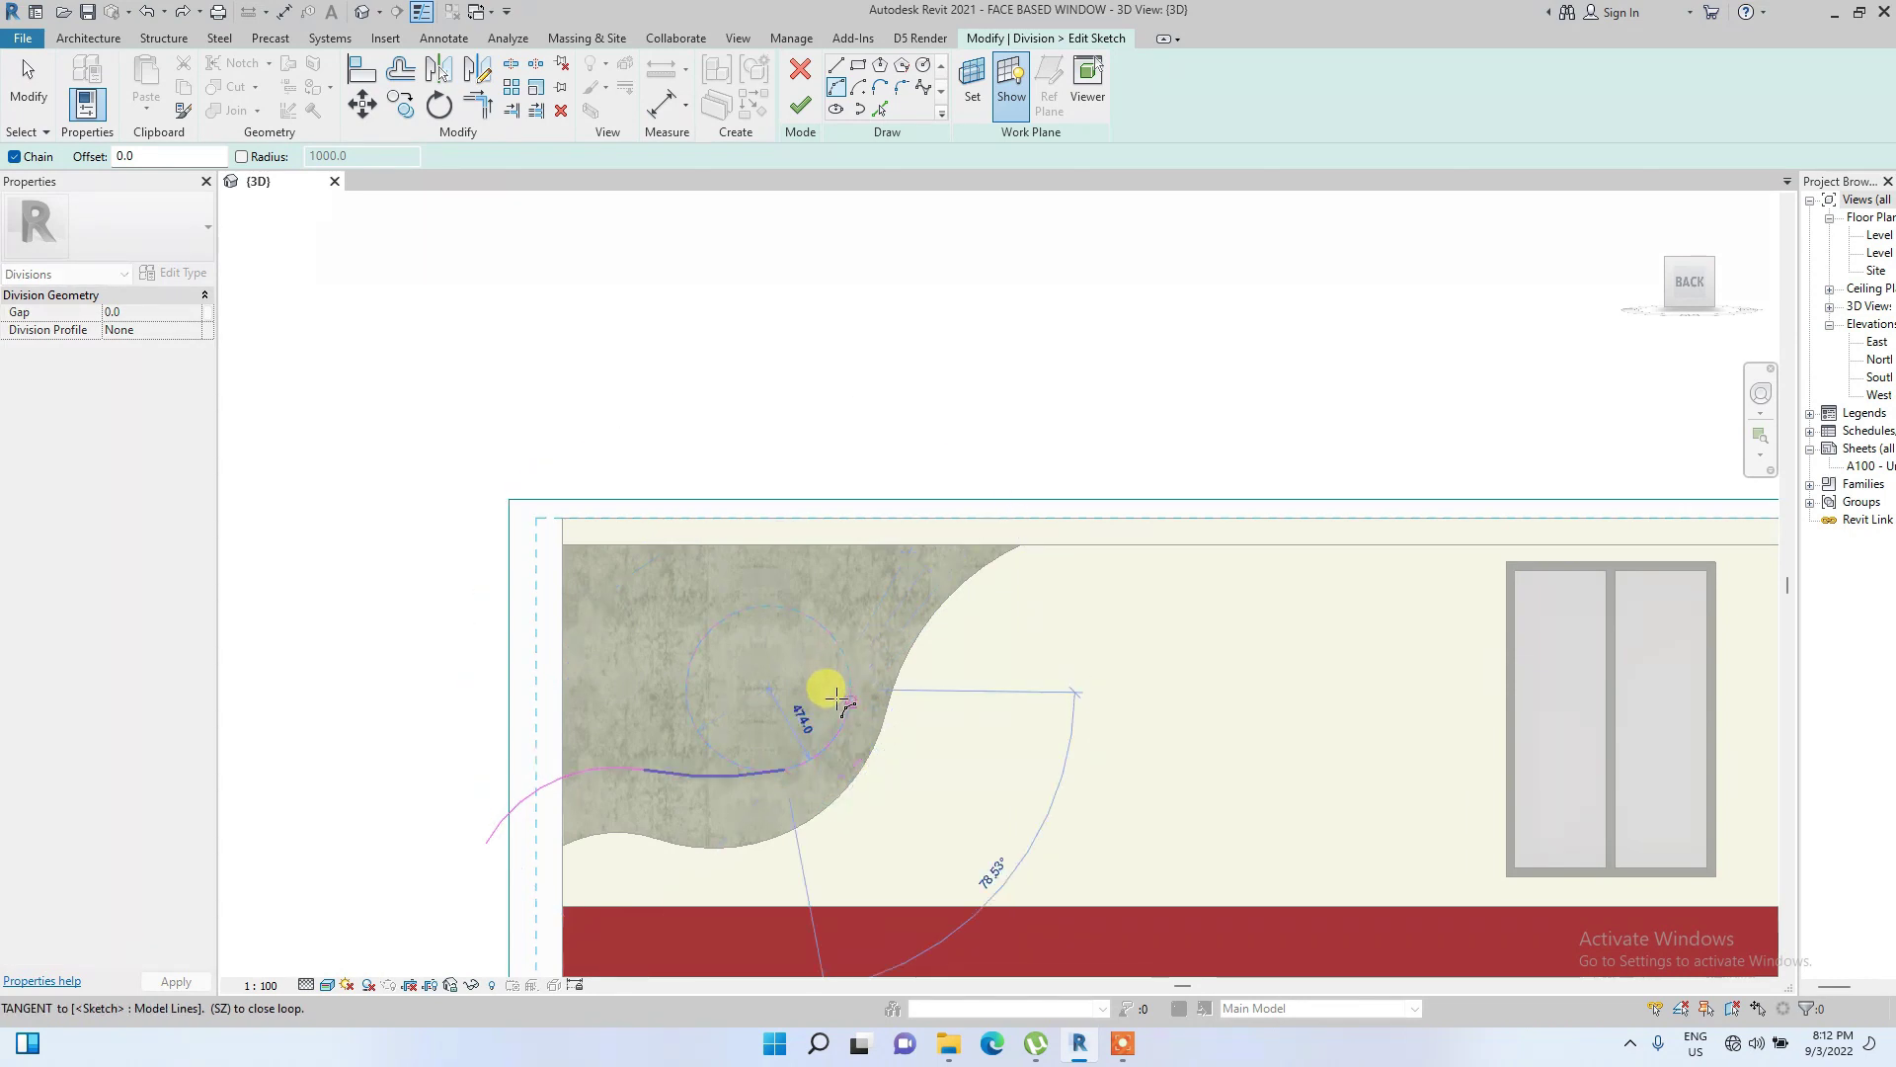
{"action": "left_click", "coordinate": [884, 592]}
{"action": "left_click", "coordinate": [1008, 482]}
{"action": "key", "text": "Escape"}
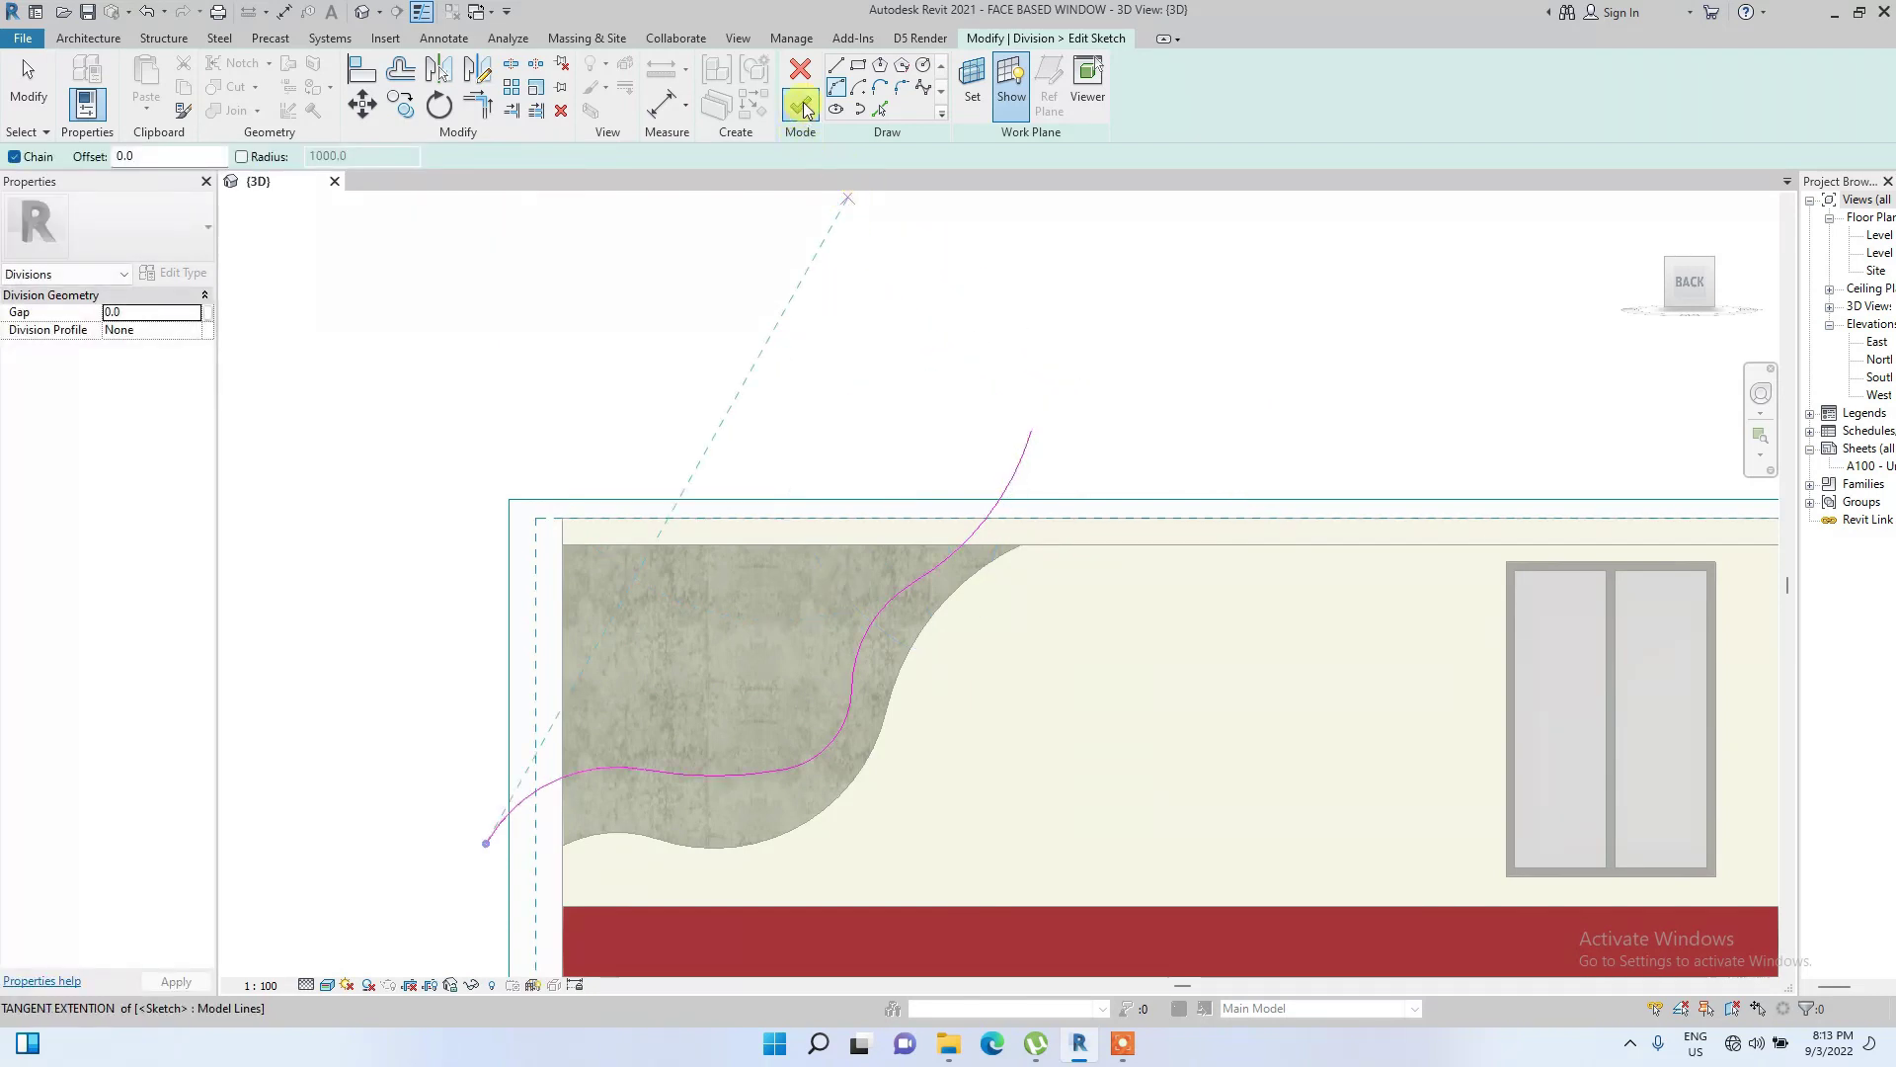
{"action": "left_click", "coordinate": [801, 104]}
Finish the division and exclude the inner wood piece, leaving a curved wood strip
{"action": "left_click", "coordinate": [1694, 287]}
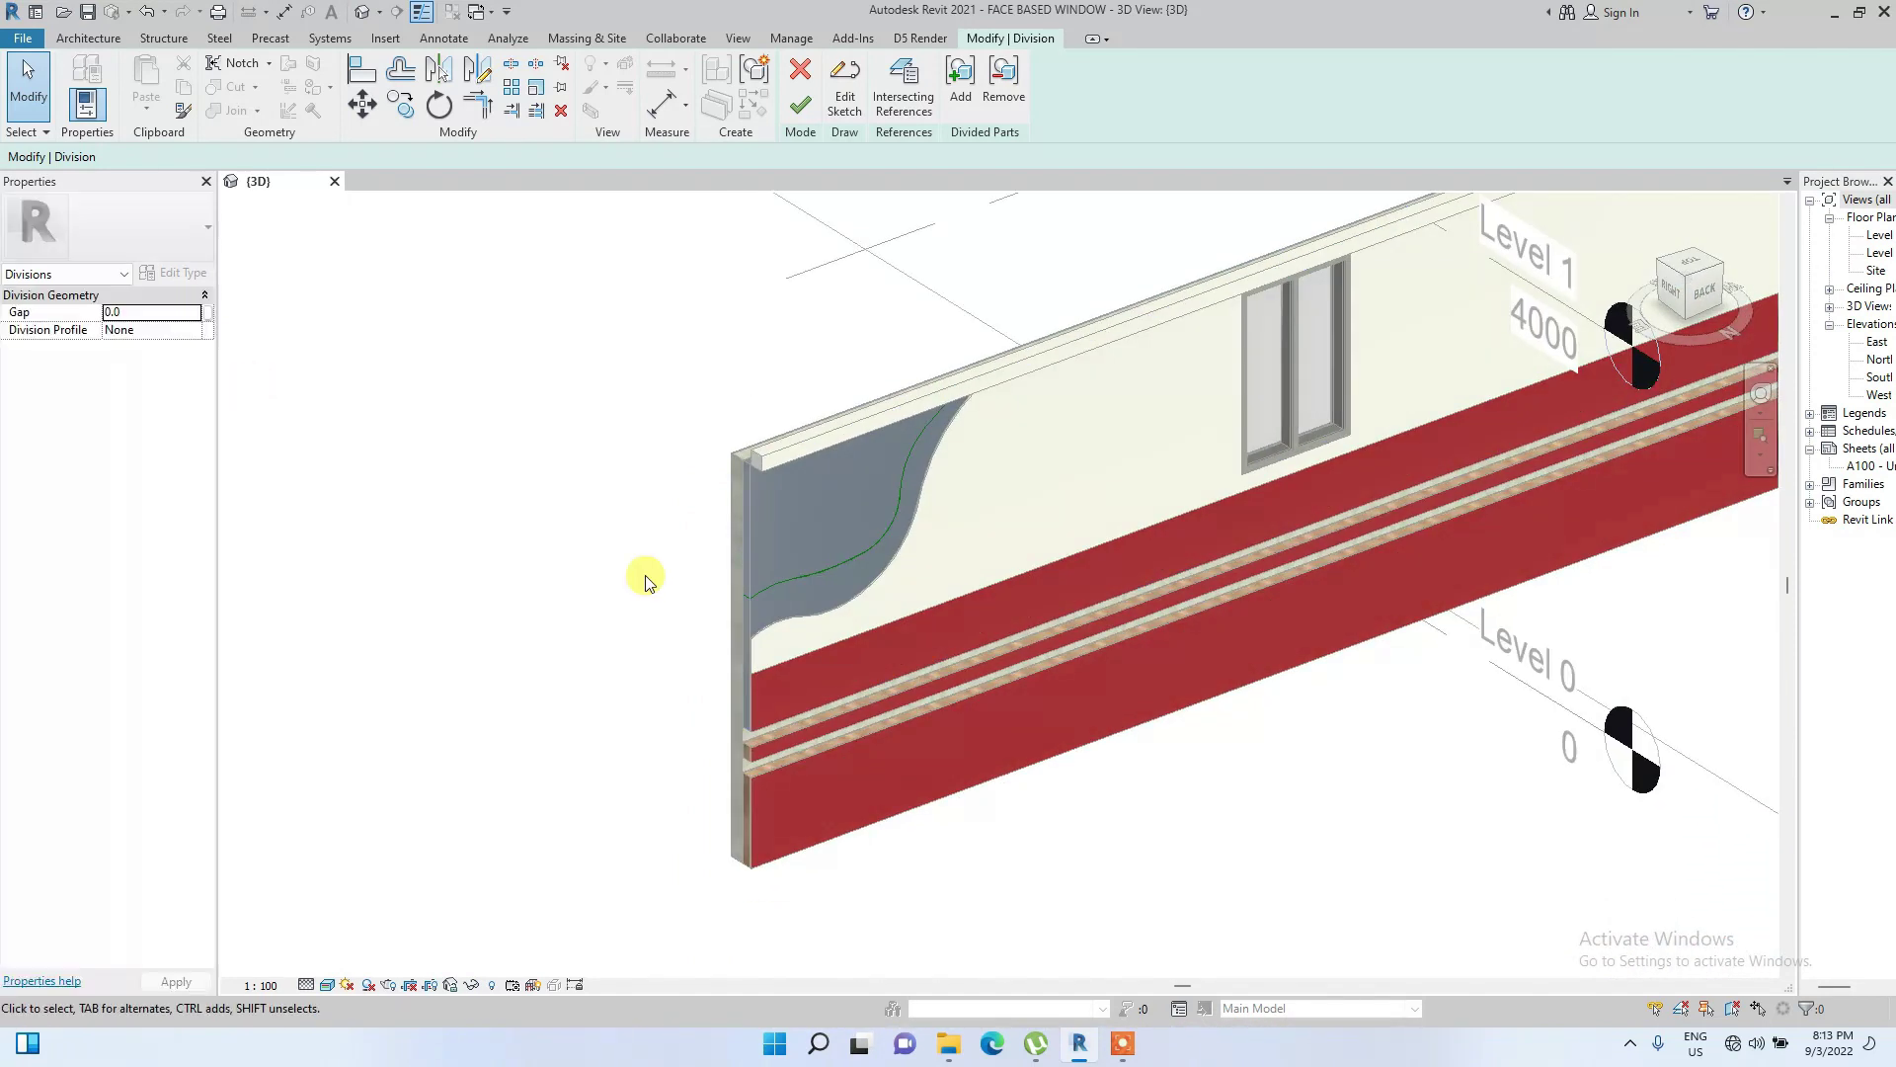
{"action": "left_click", "coordinate": [800, 105]}
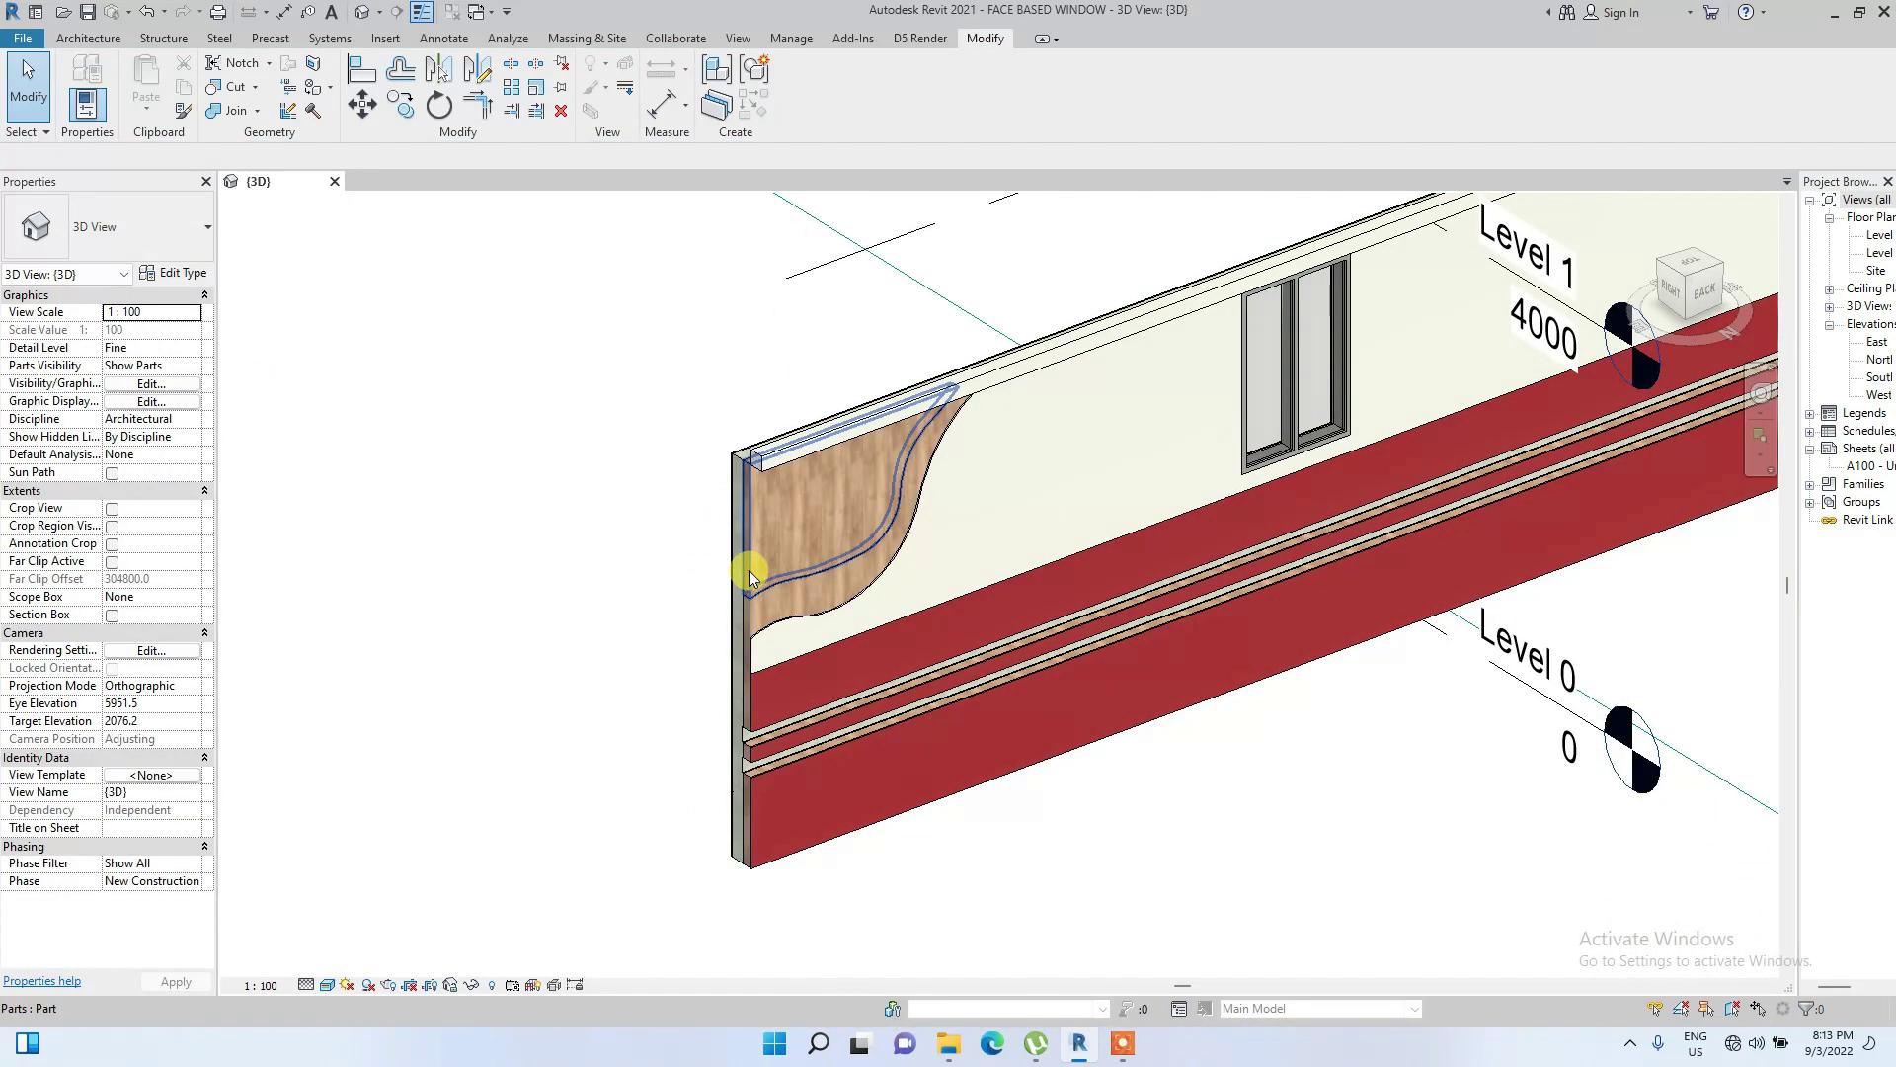
{"action": "left_click", "coordinate": [749, 559]}
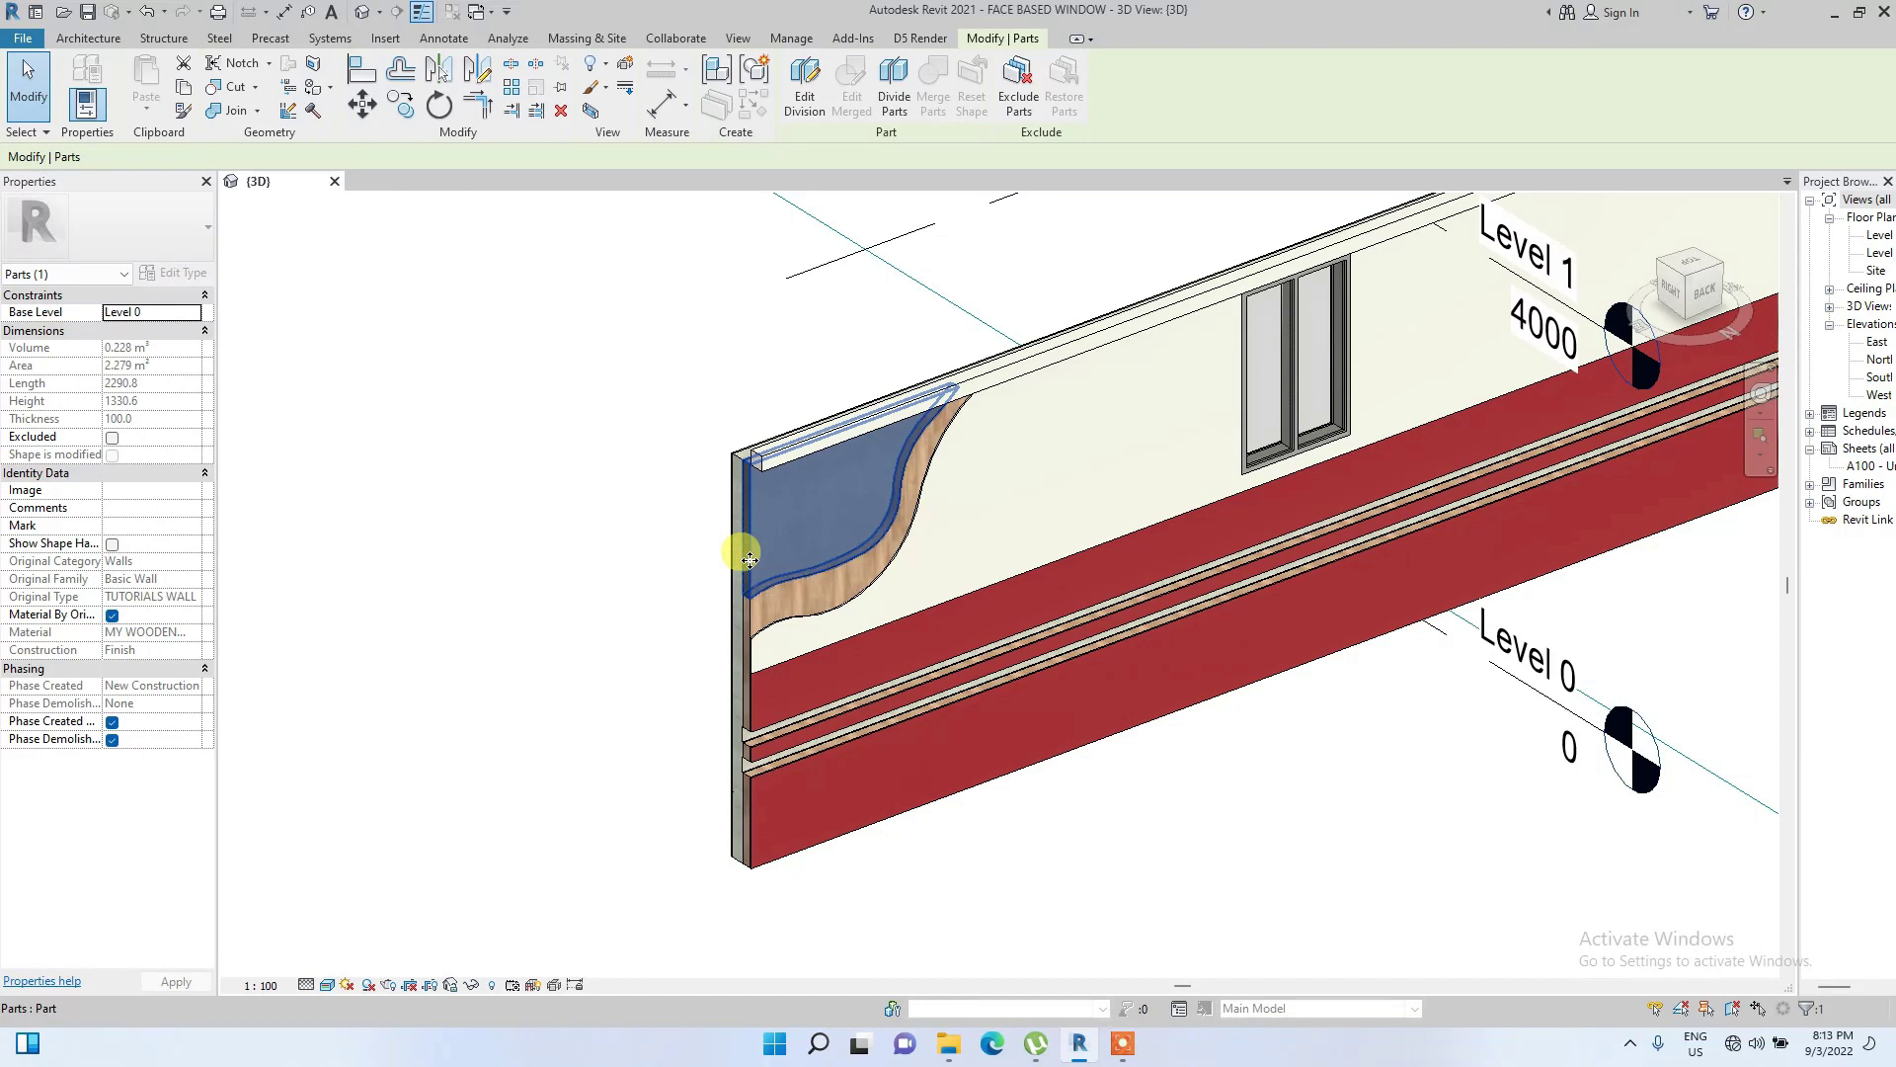
{"action": "left_click", "coordinate": [1020, 99]}
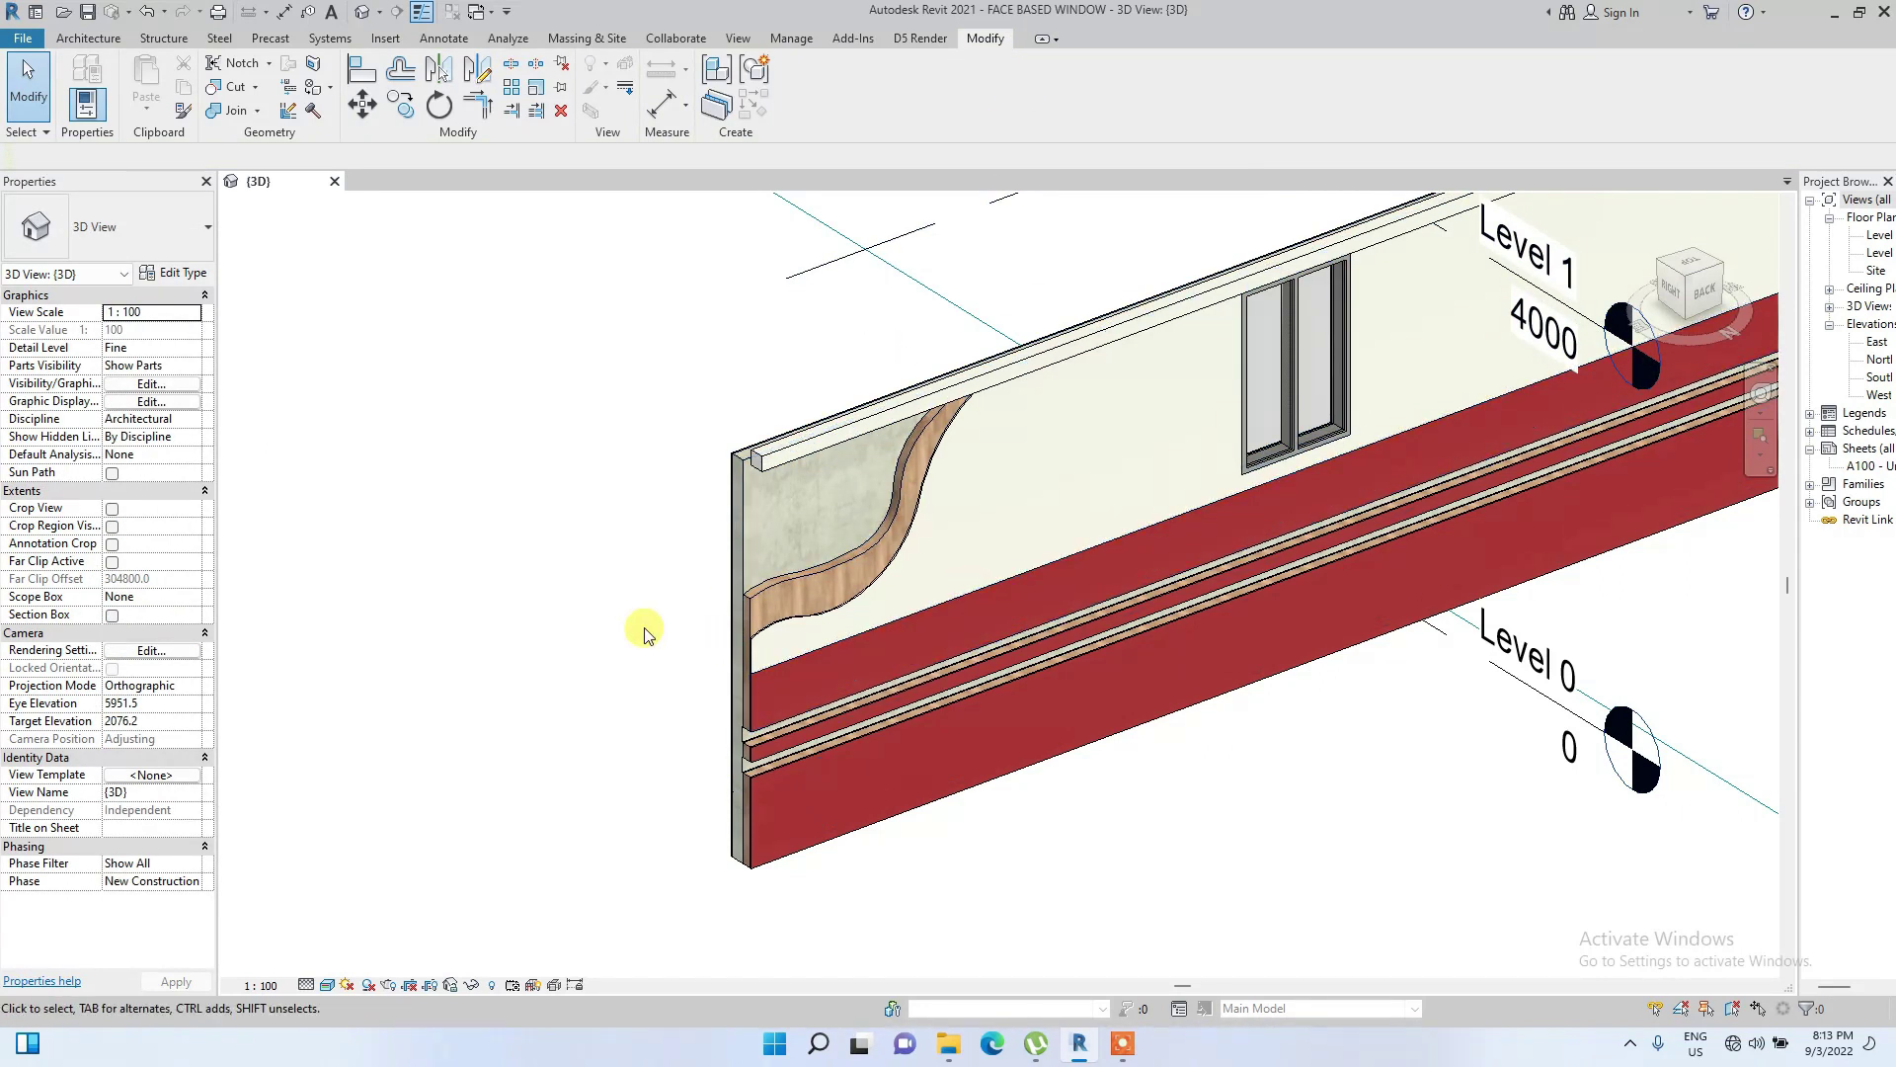
Select the tiled core part, start dividing it, and pick its wall face as the sketch plane
{"action": "scroll", "coordinate": [761, 507], "scroll_direction": "up", "scroll_amount": 3}
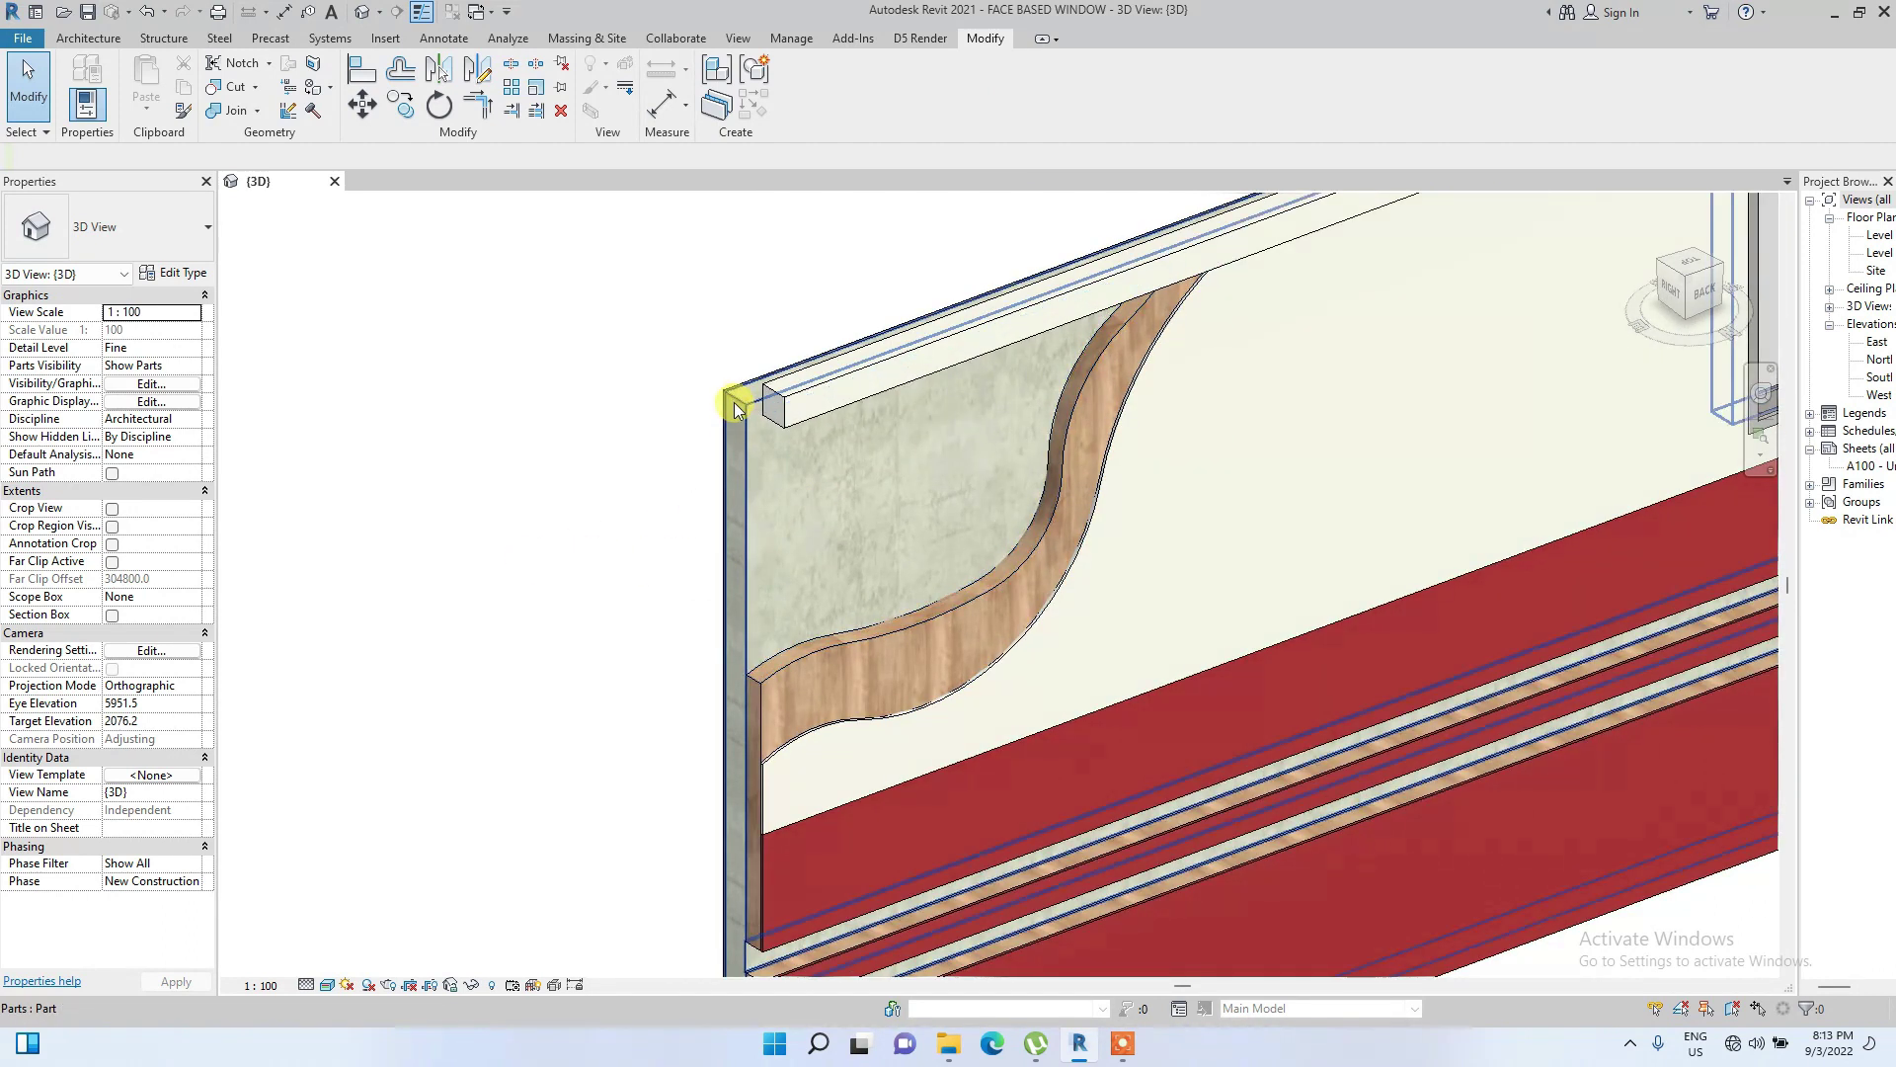
{"action": "middle_click_drag", "start_coordinate": [742, 407], "coordinate": [637, 513]}
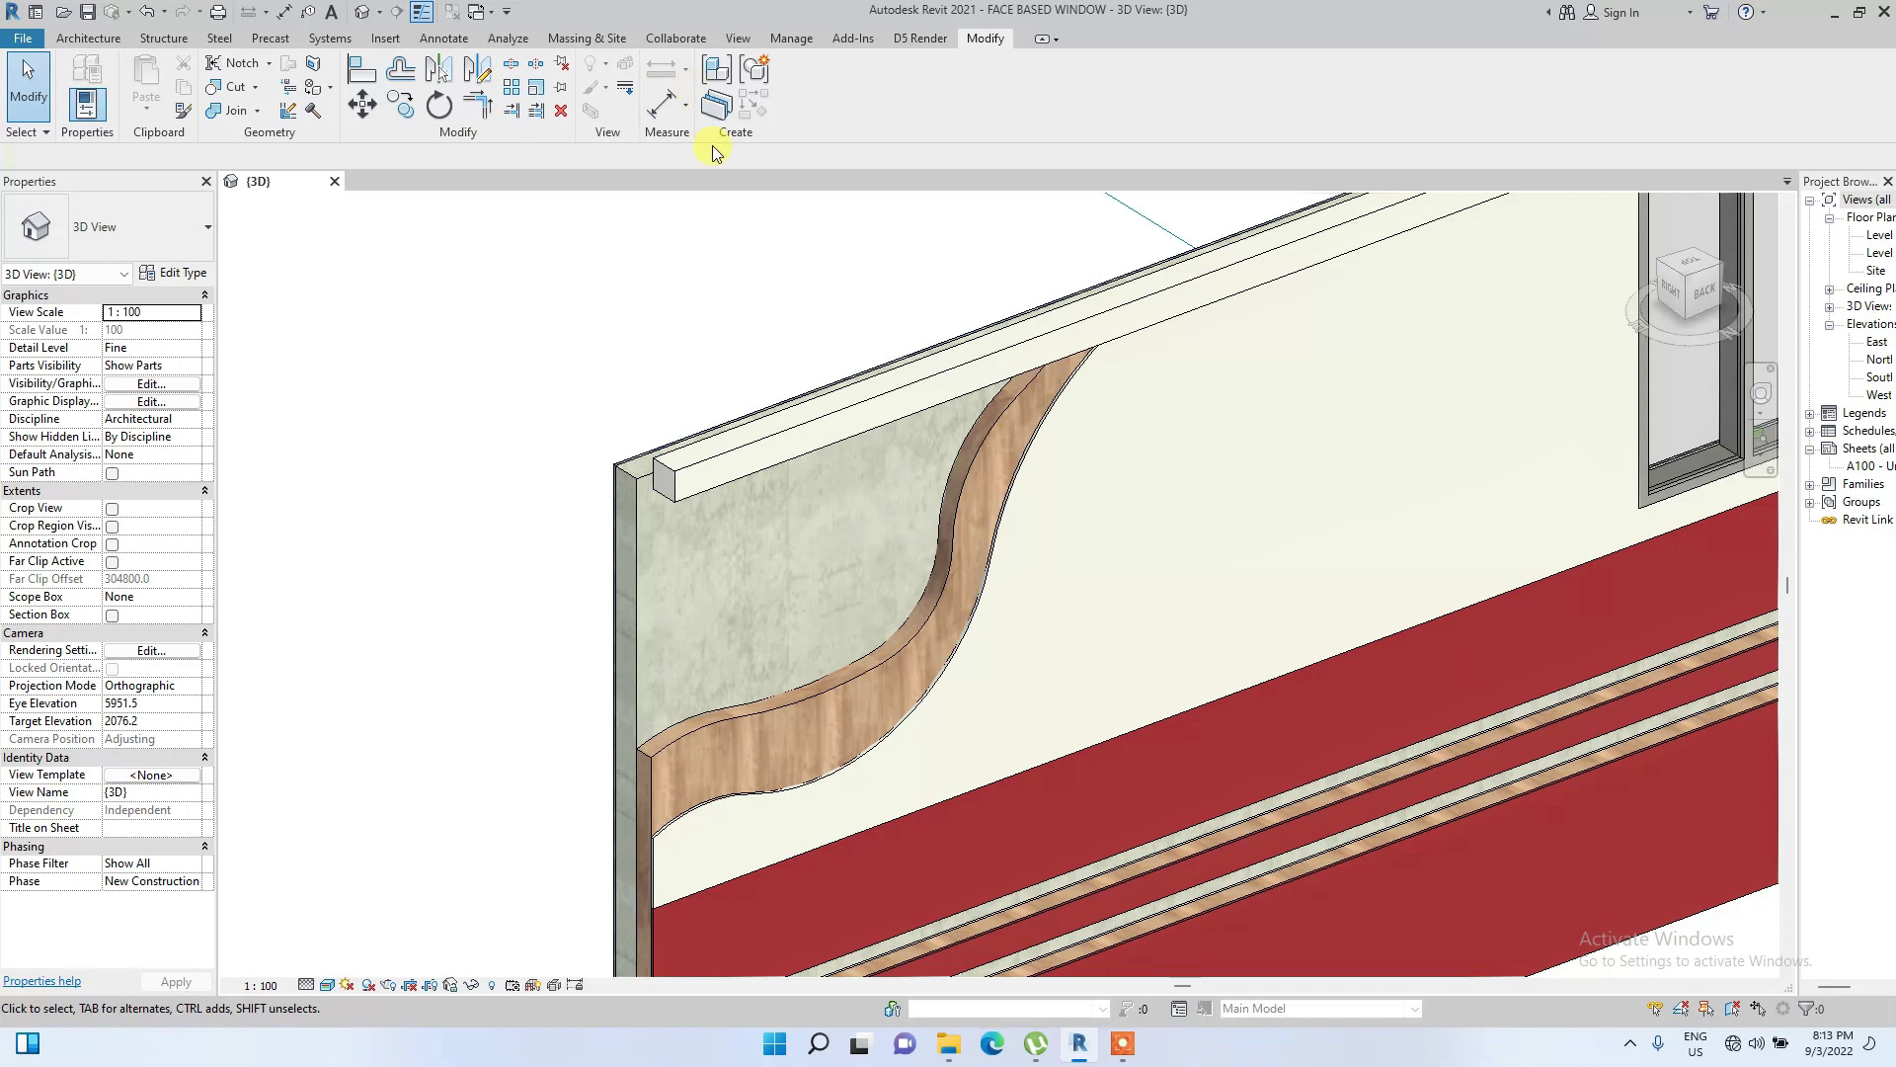
{"action": "left_click", "coordinate": [634, 486]}
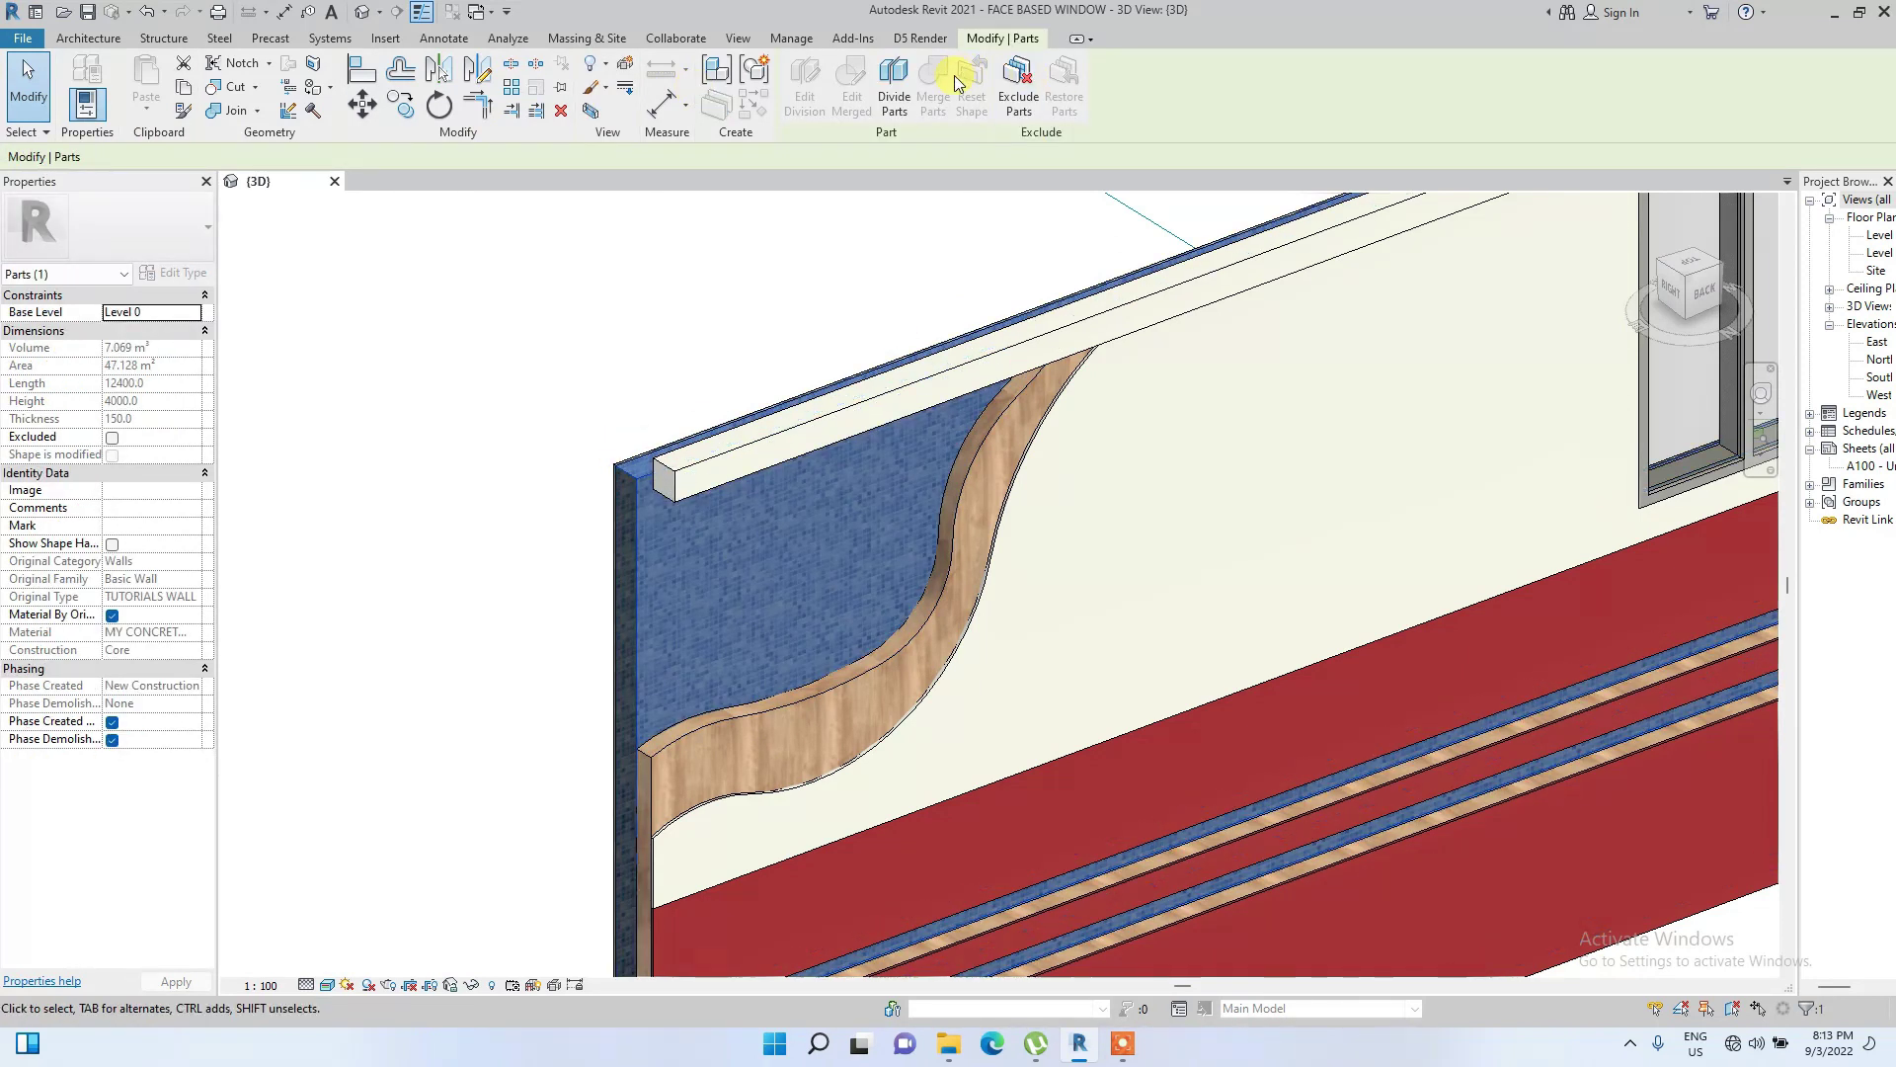
{"action": "left_click", "coordinate": [897, 103]}
{"action": "scroll", "coordinate": [628, 482], "scroll_direction": "up", "scroll_amount": 5}
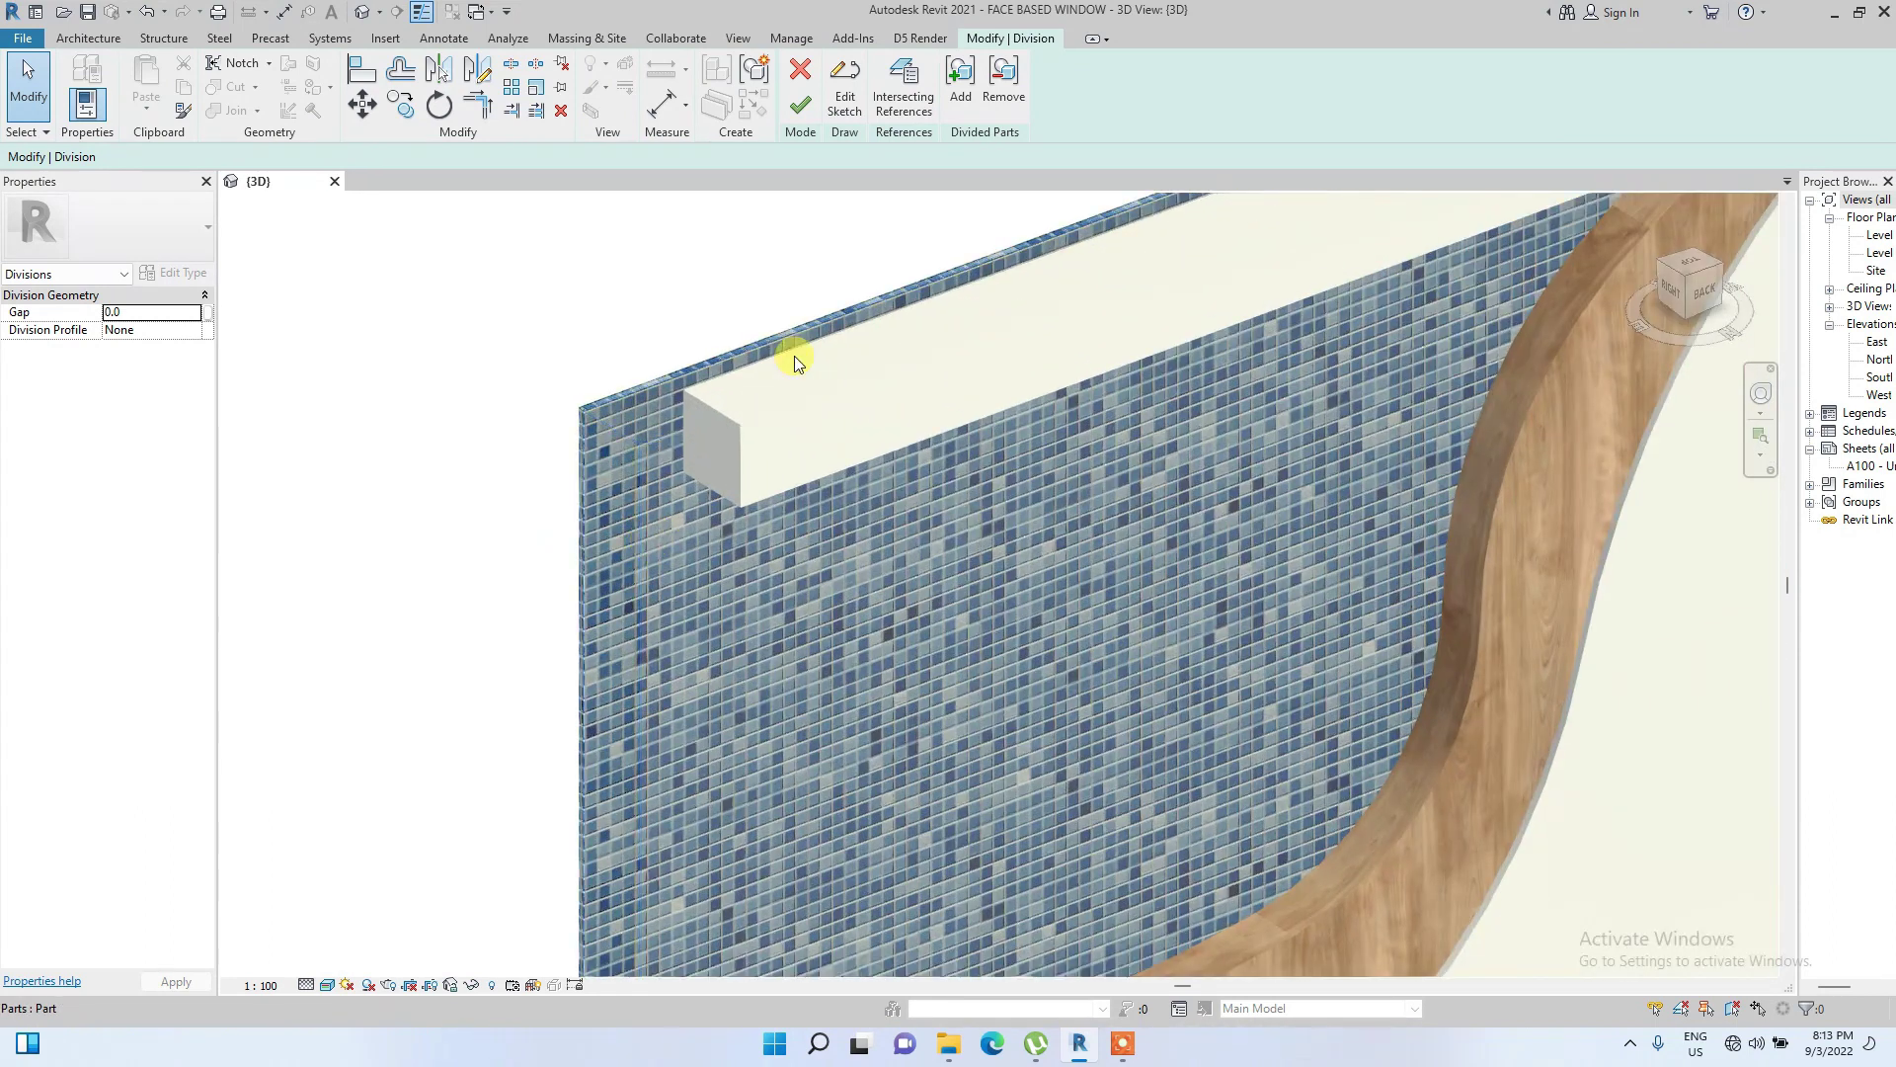
{"action": "left_click", "coordinate": [845, 89]}
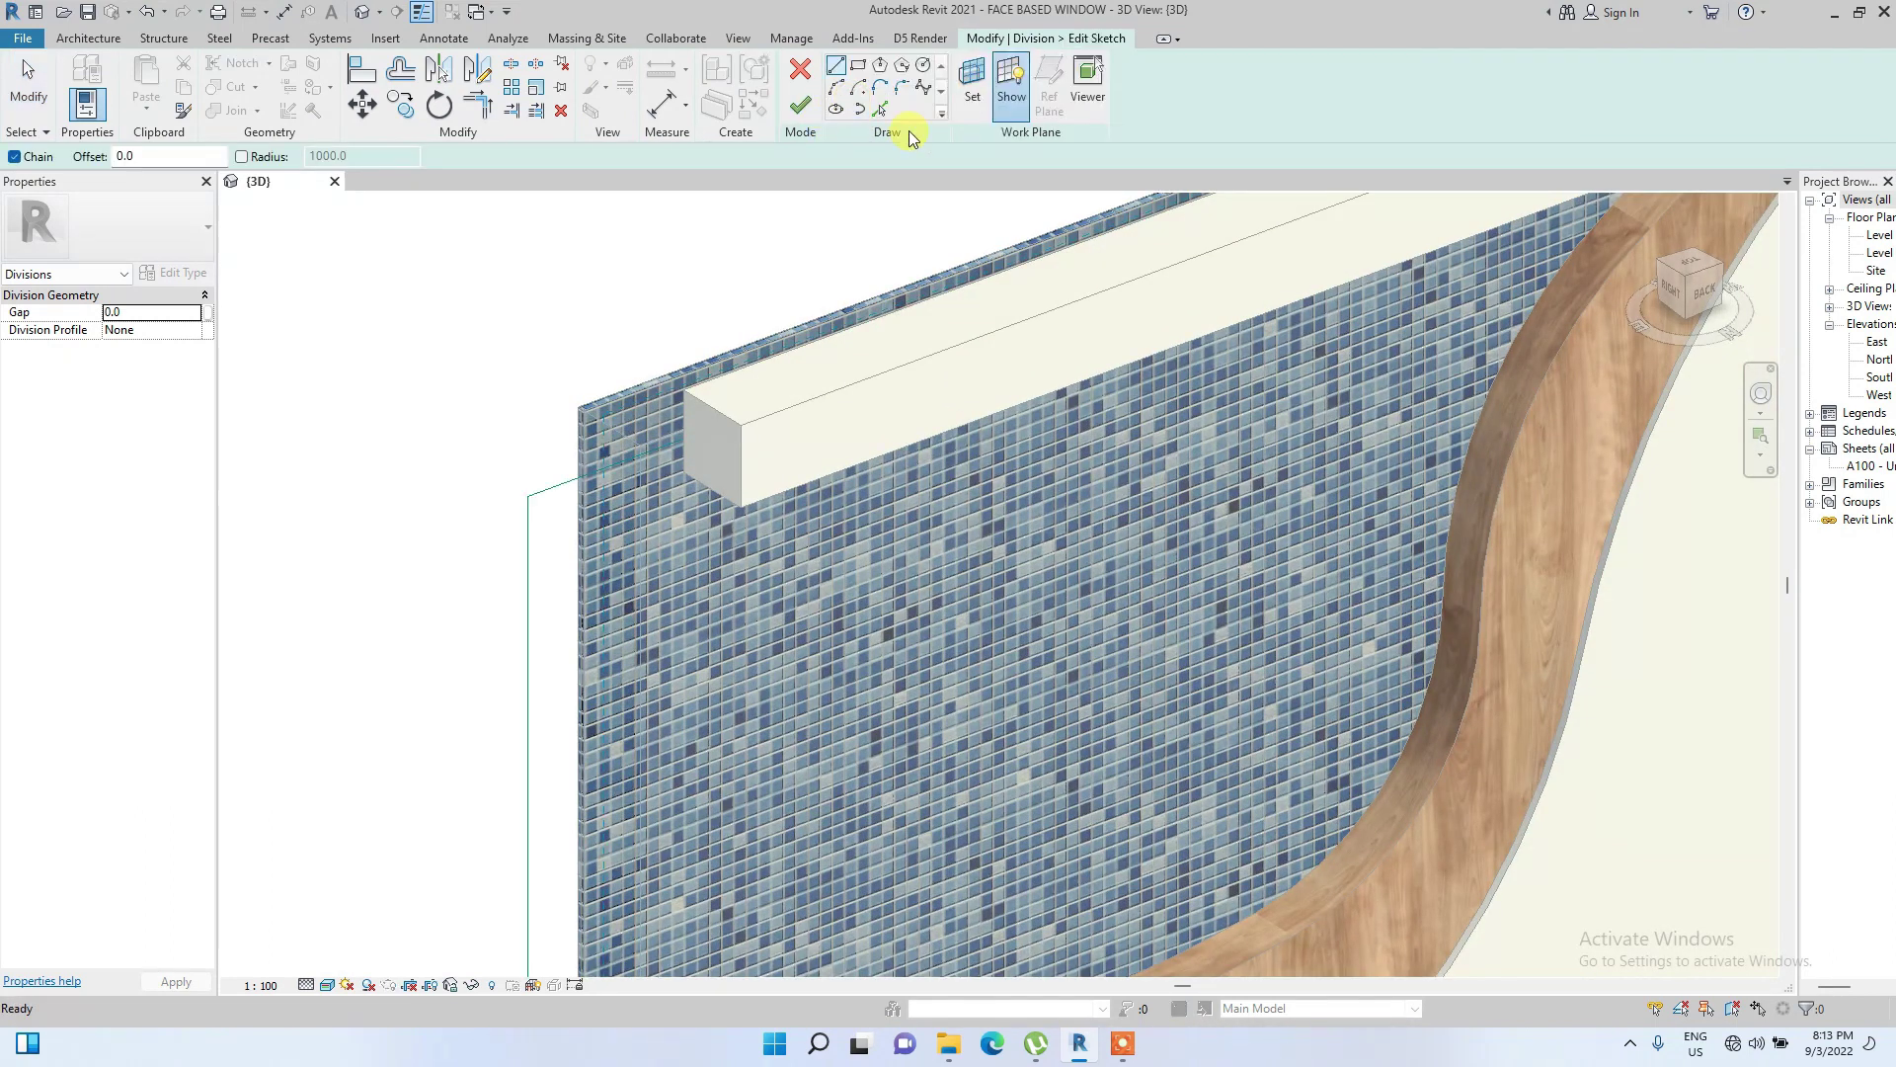
{"action": "left_click", "coordinate": [969, 89]}
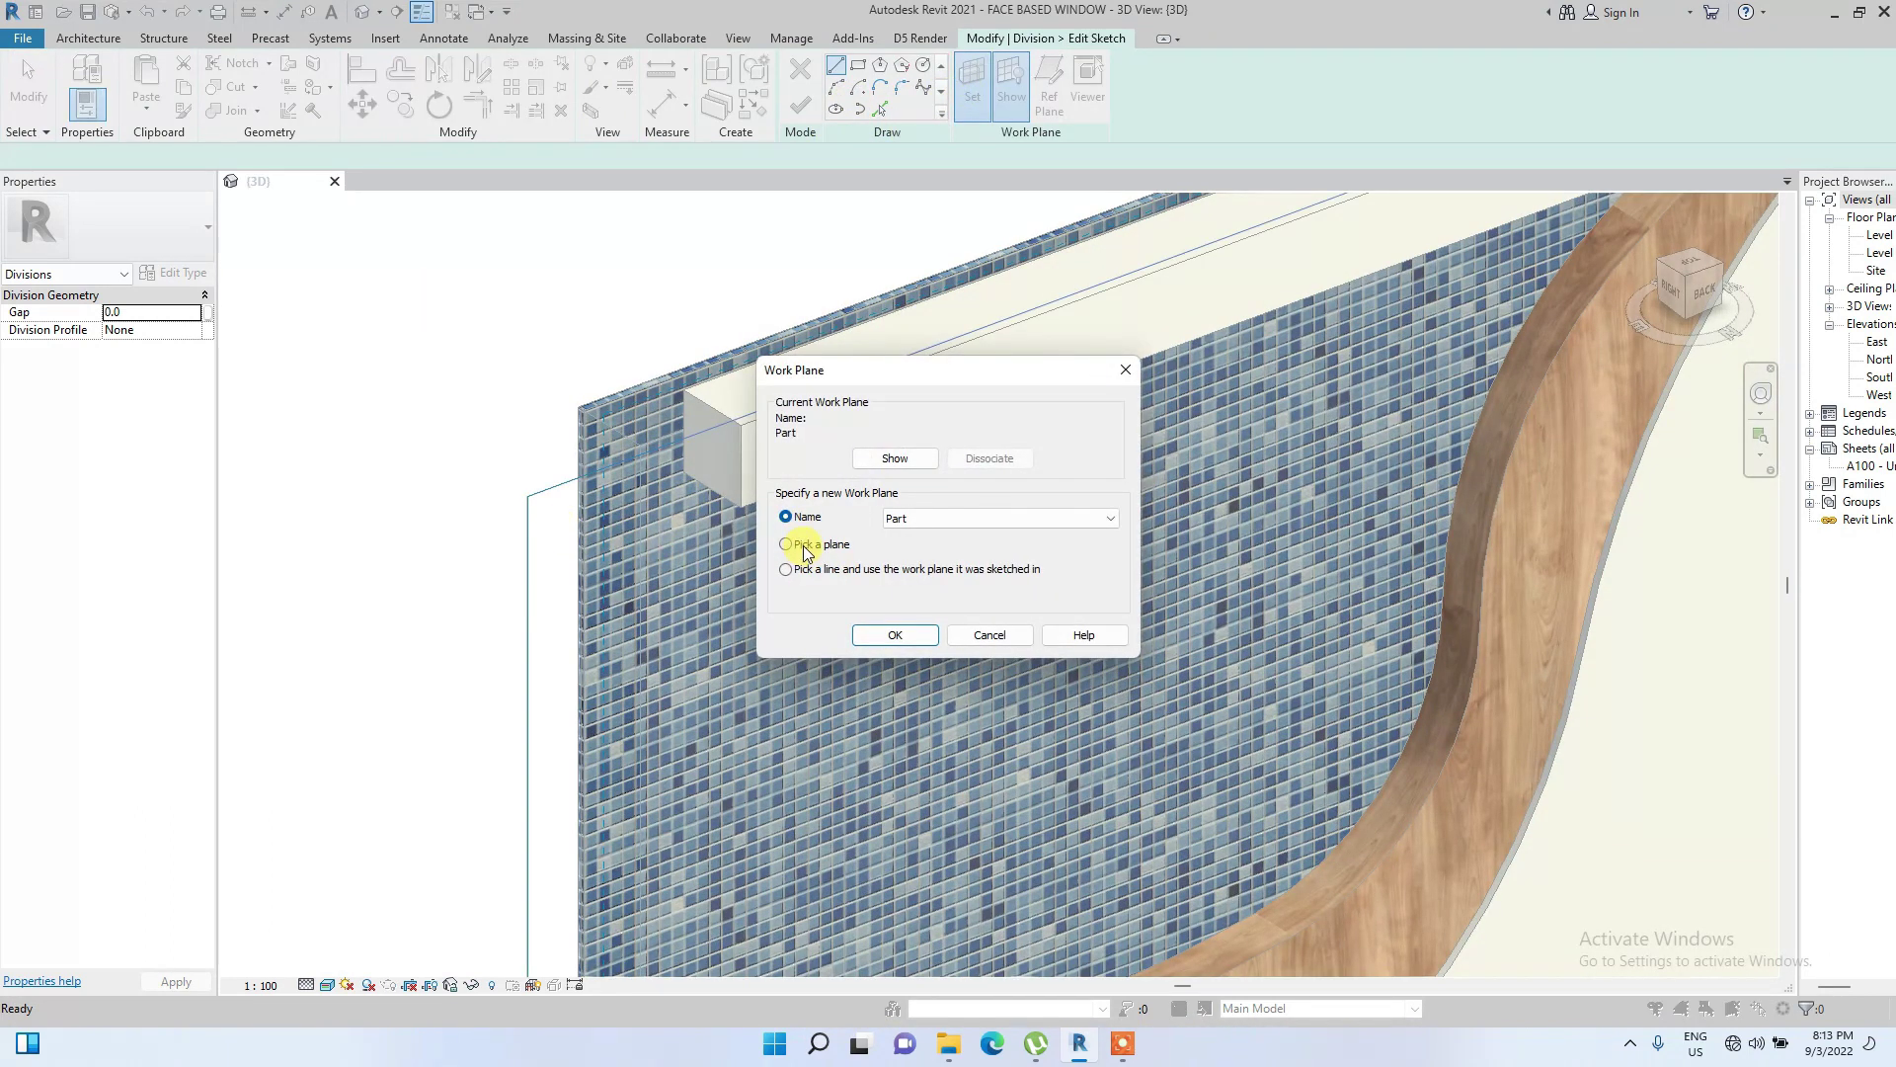
{"action": "left_click", "coordinate": [895, 635]}
{"action": "scroll", "coordinate": [601, 453], "scroll_direction": "up", "scroll_amount": 5}
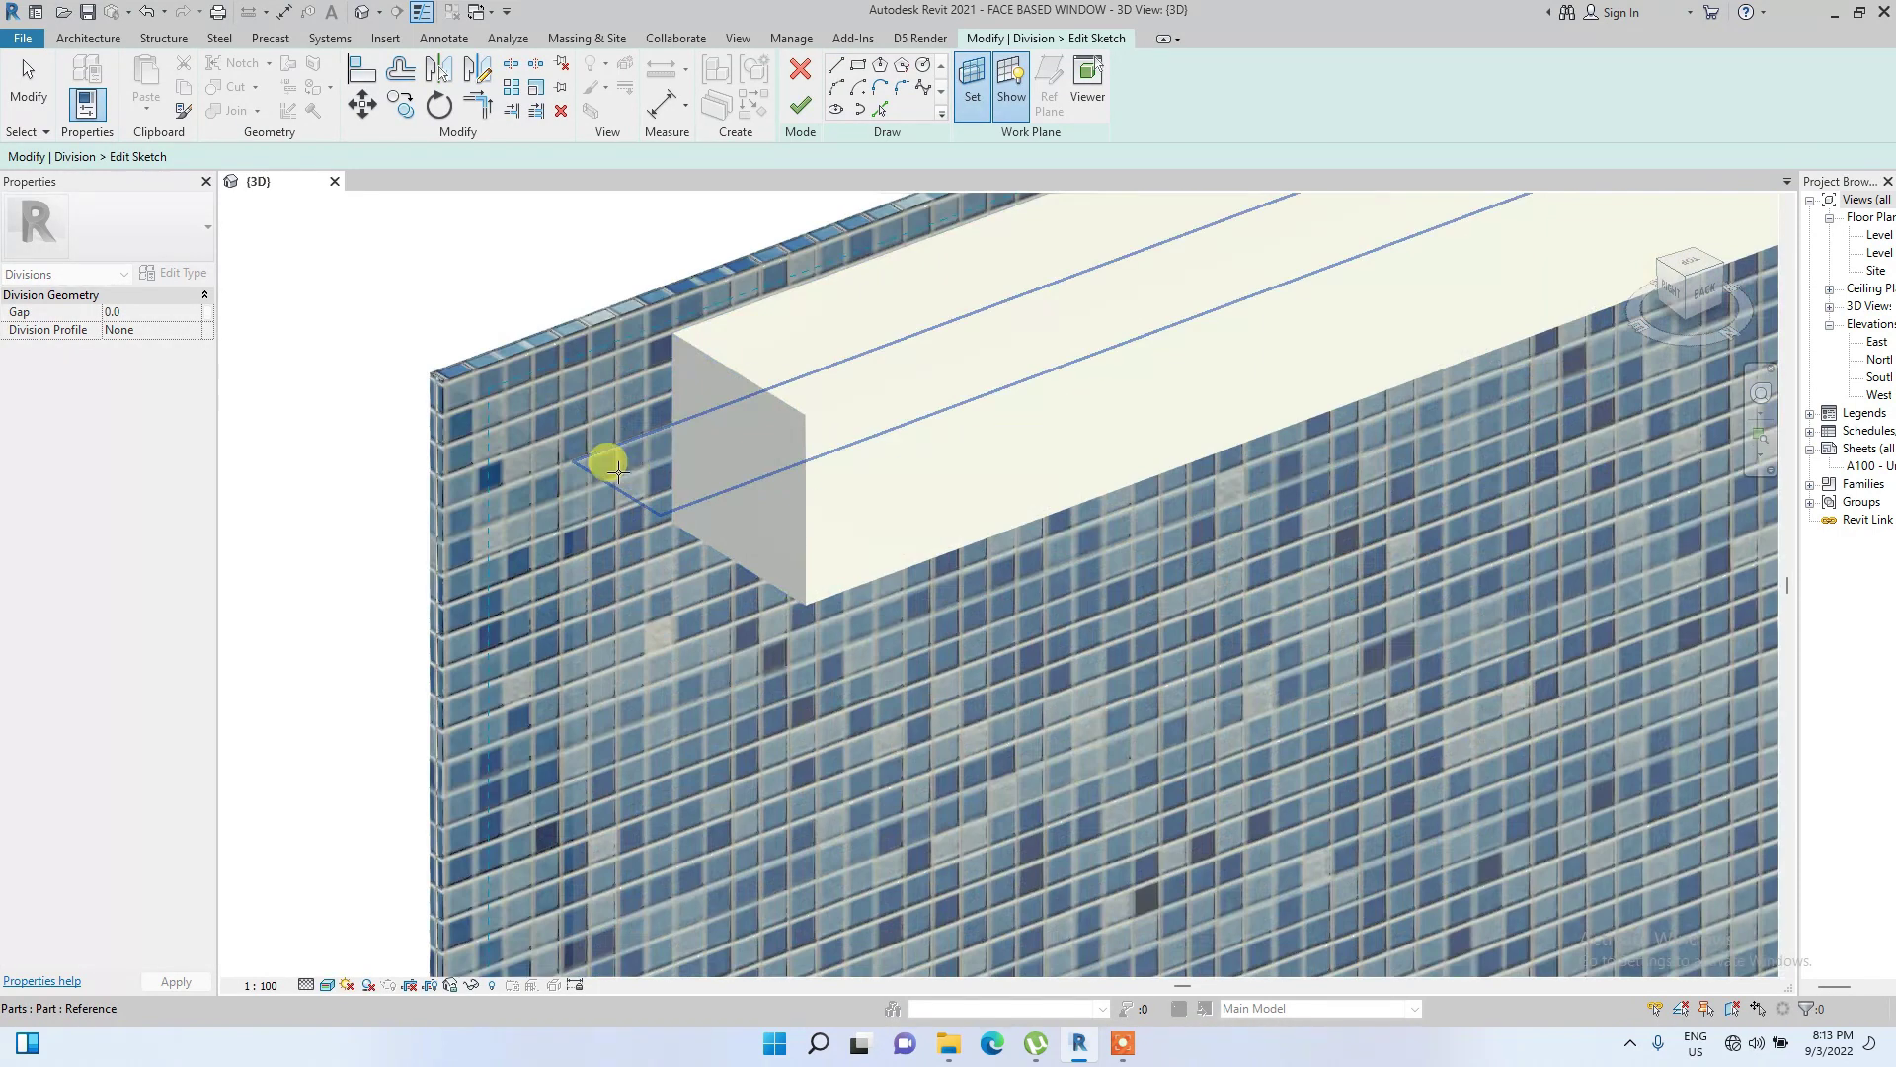
{"action": "scroll", "coordinate": [583, 460], "scroll_direction": "up", "scroll_amount": 2}
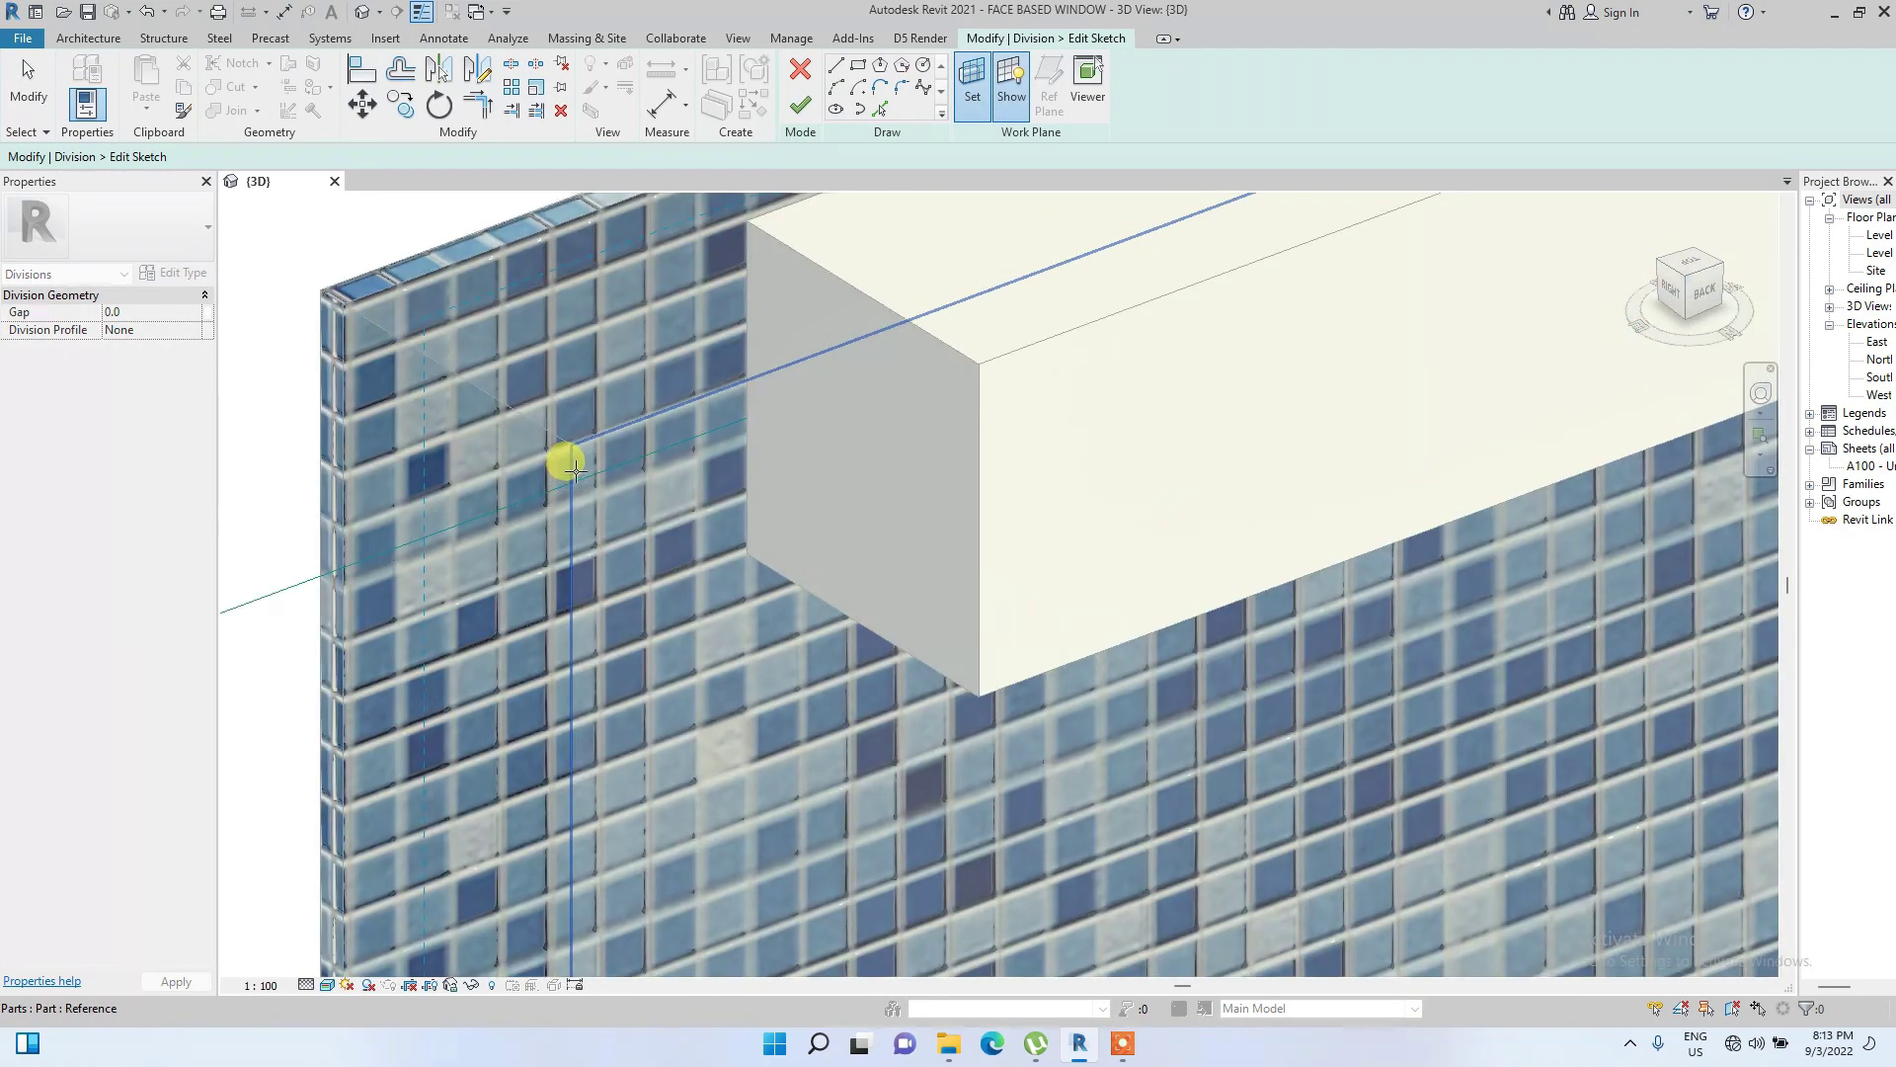
{"action": "left_click", "coordinate": [575, 468]}
{"action": "middle_click_drag", "start_coordinate": [563, 339], "coordinate": [724, 618], "text": "shift"}
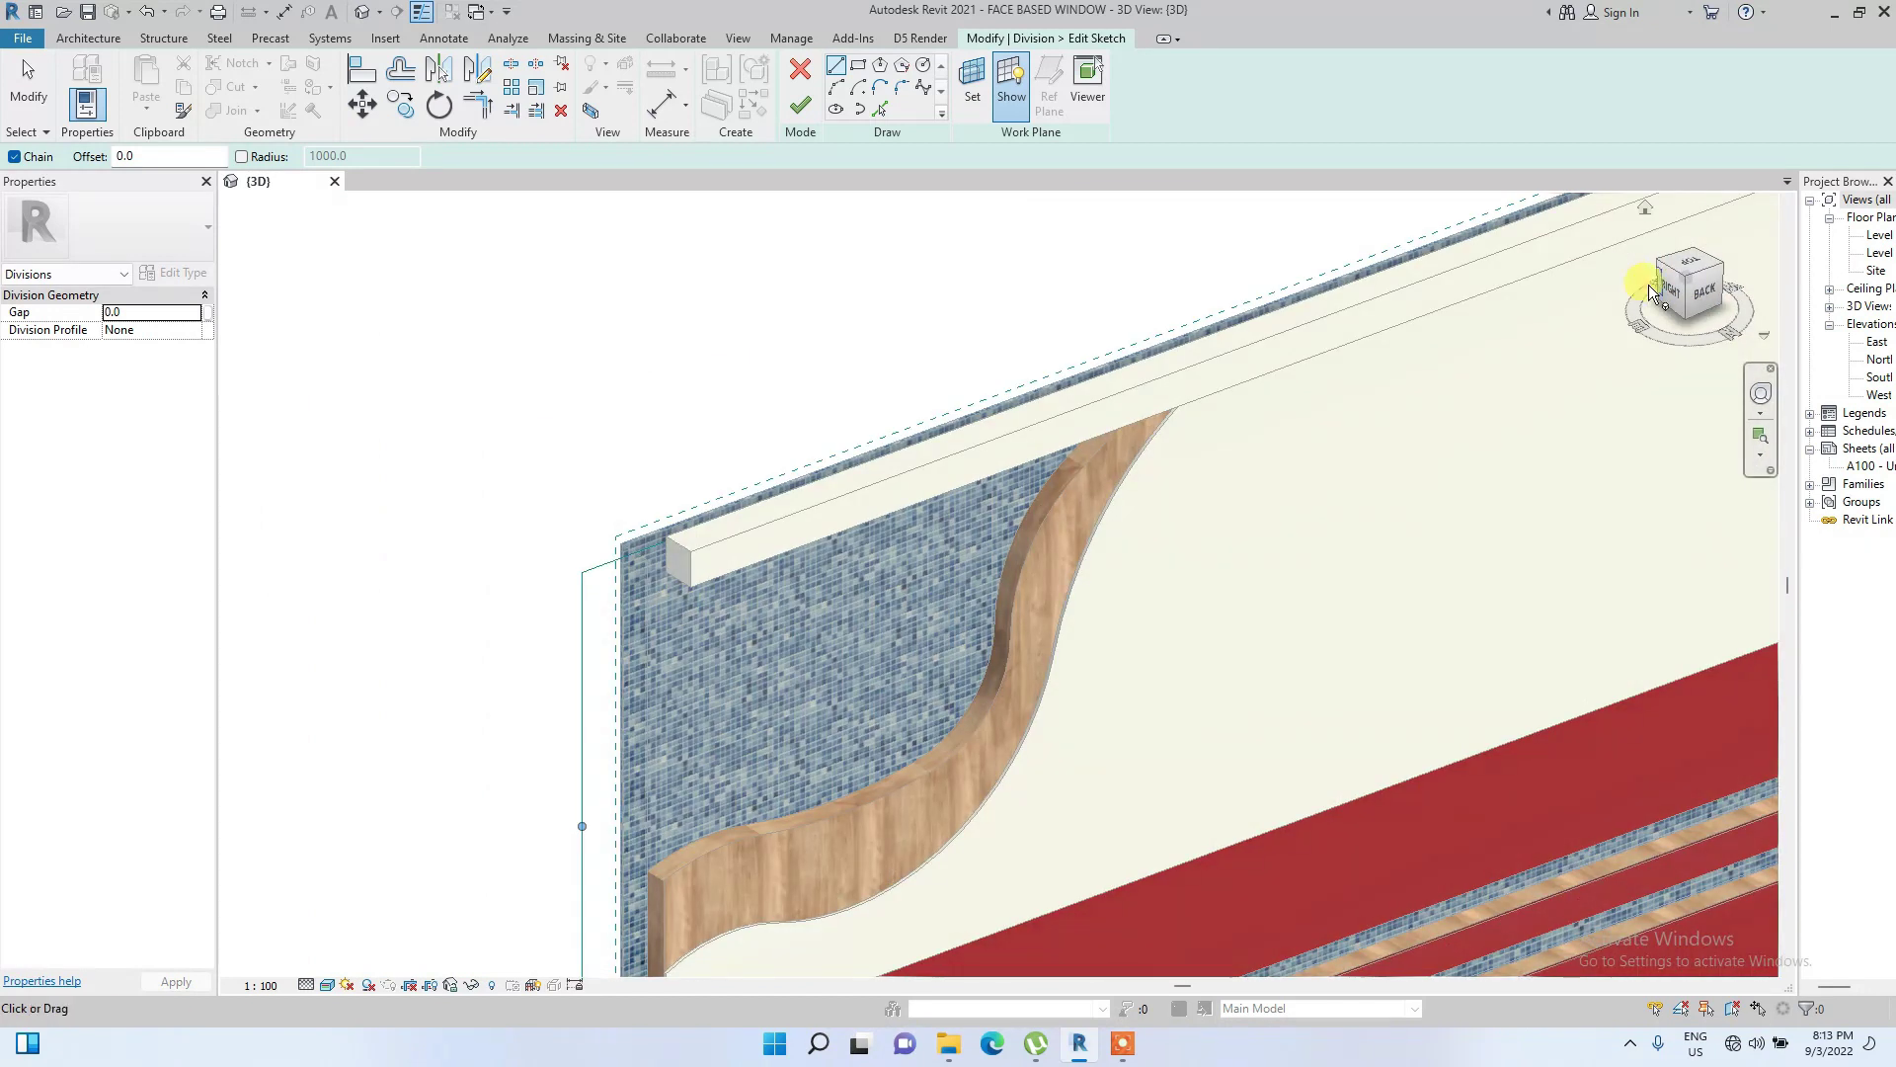
From the back view, sketch chained and tangent arcs from the tiled area's left edge to the top
{"action": "left_click", "coordinate": [1700, 294]}
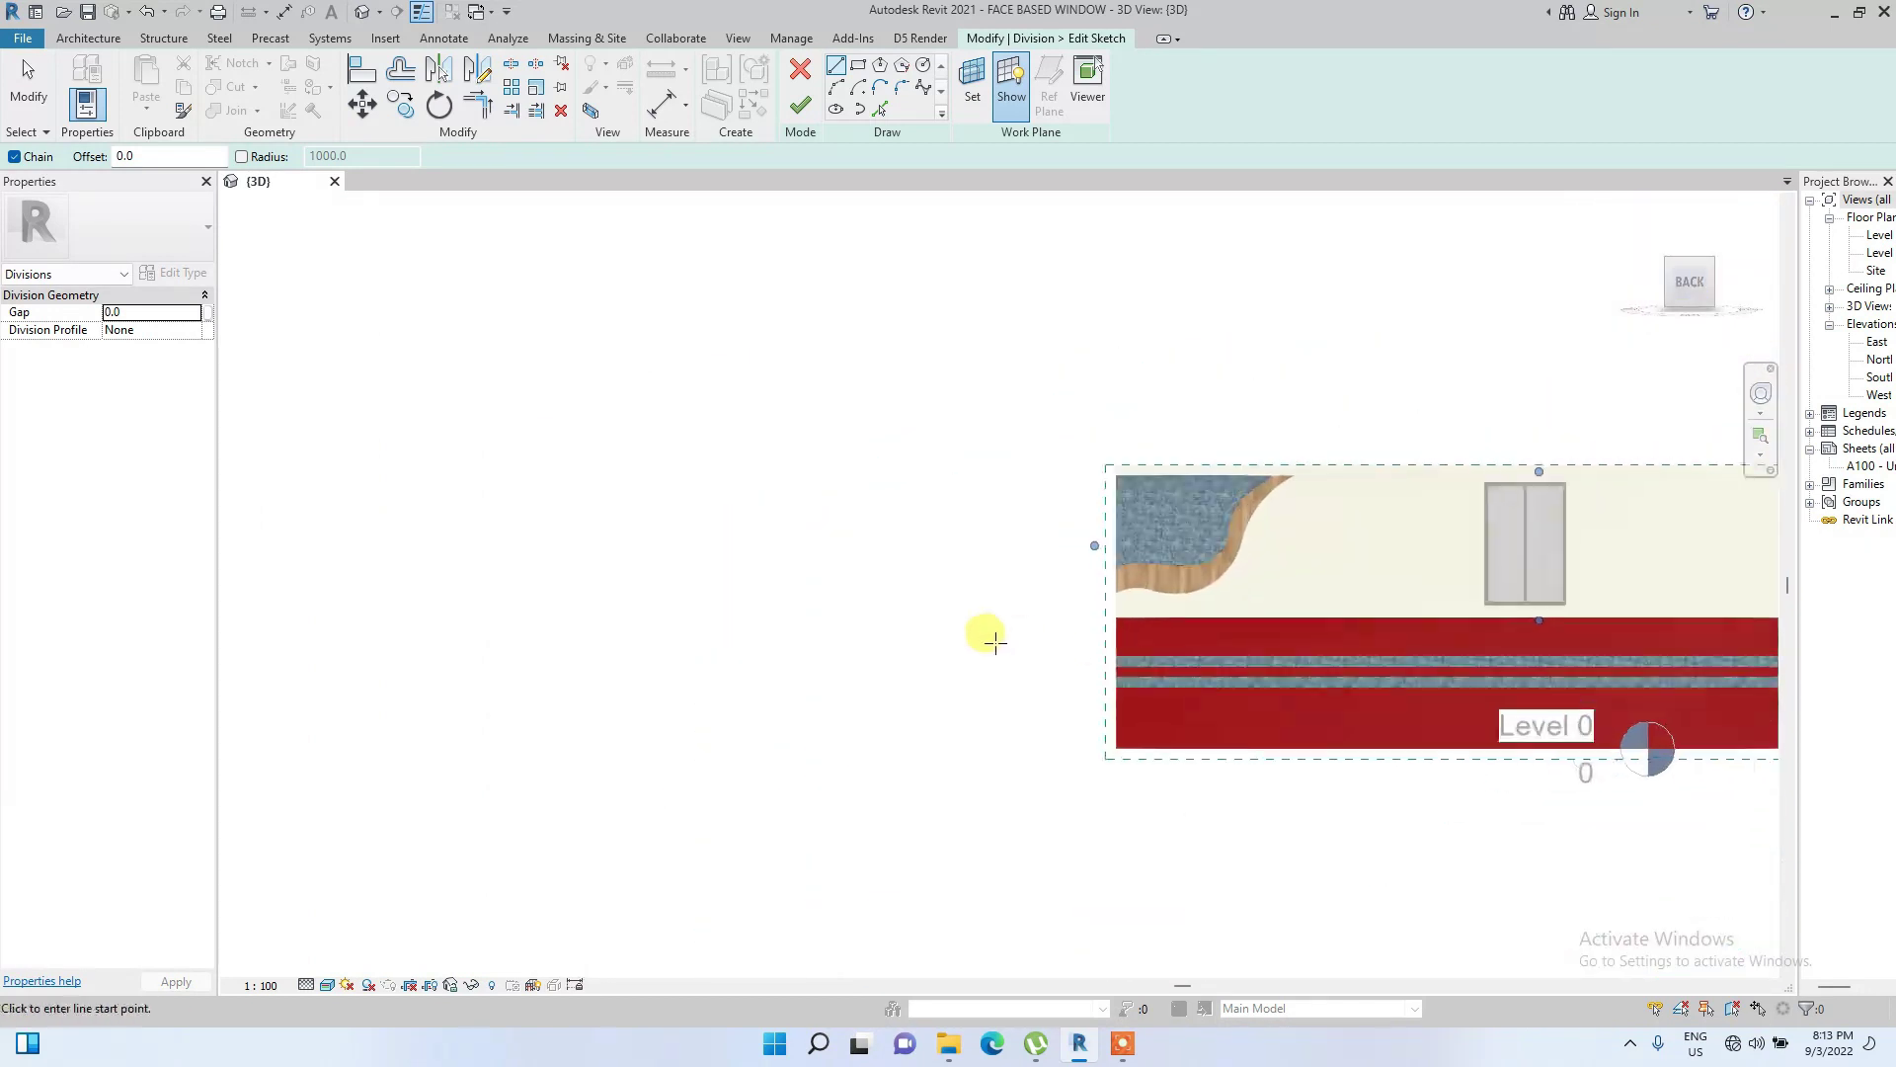
{"action": "scroll", "coordinate": [563, 598], "scroll_direction": "up", "scroll_amount": 2}
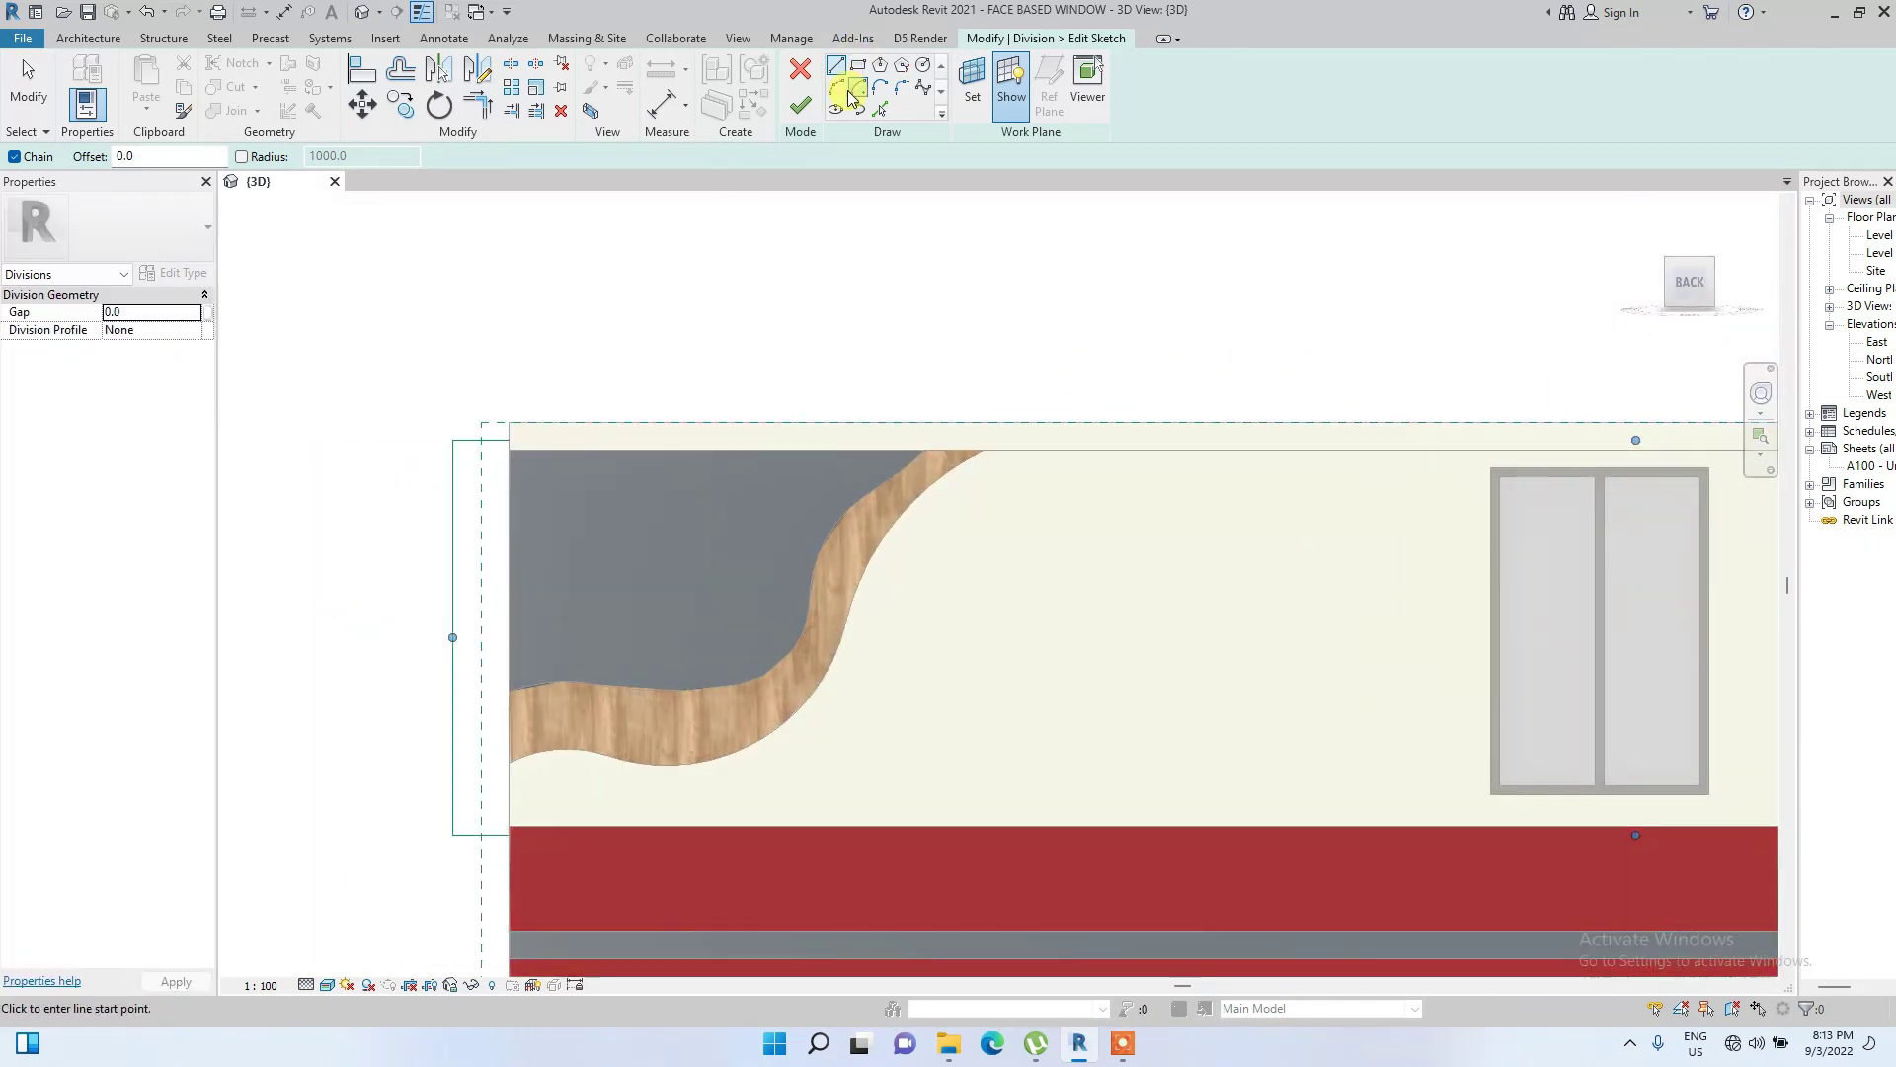
{"action": "scroll", "coordinate": [454, 664], "scroll_direction": "up", "scroll_amount": 2}
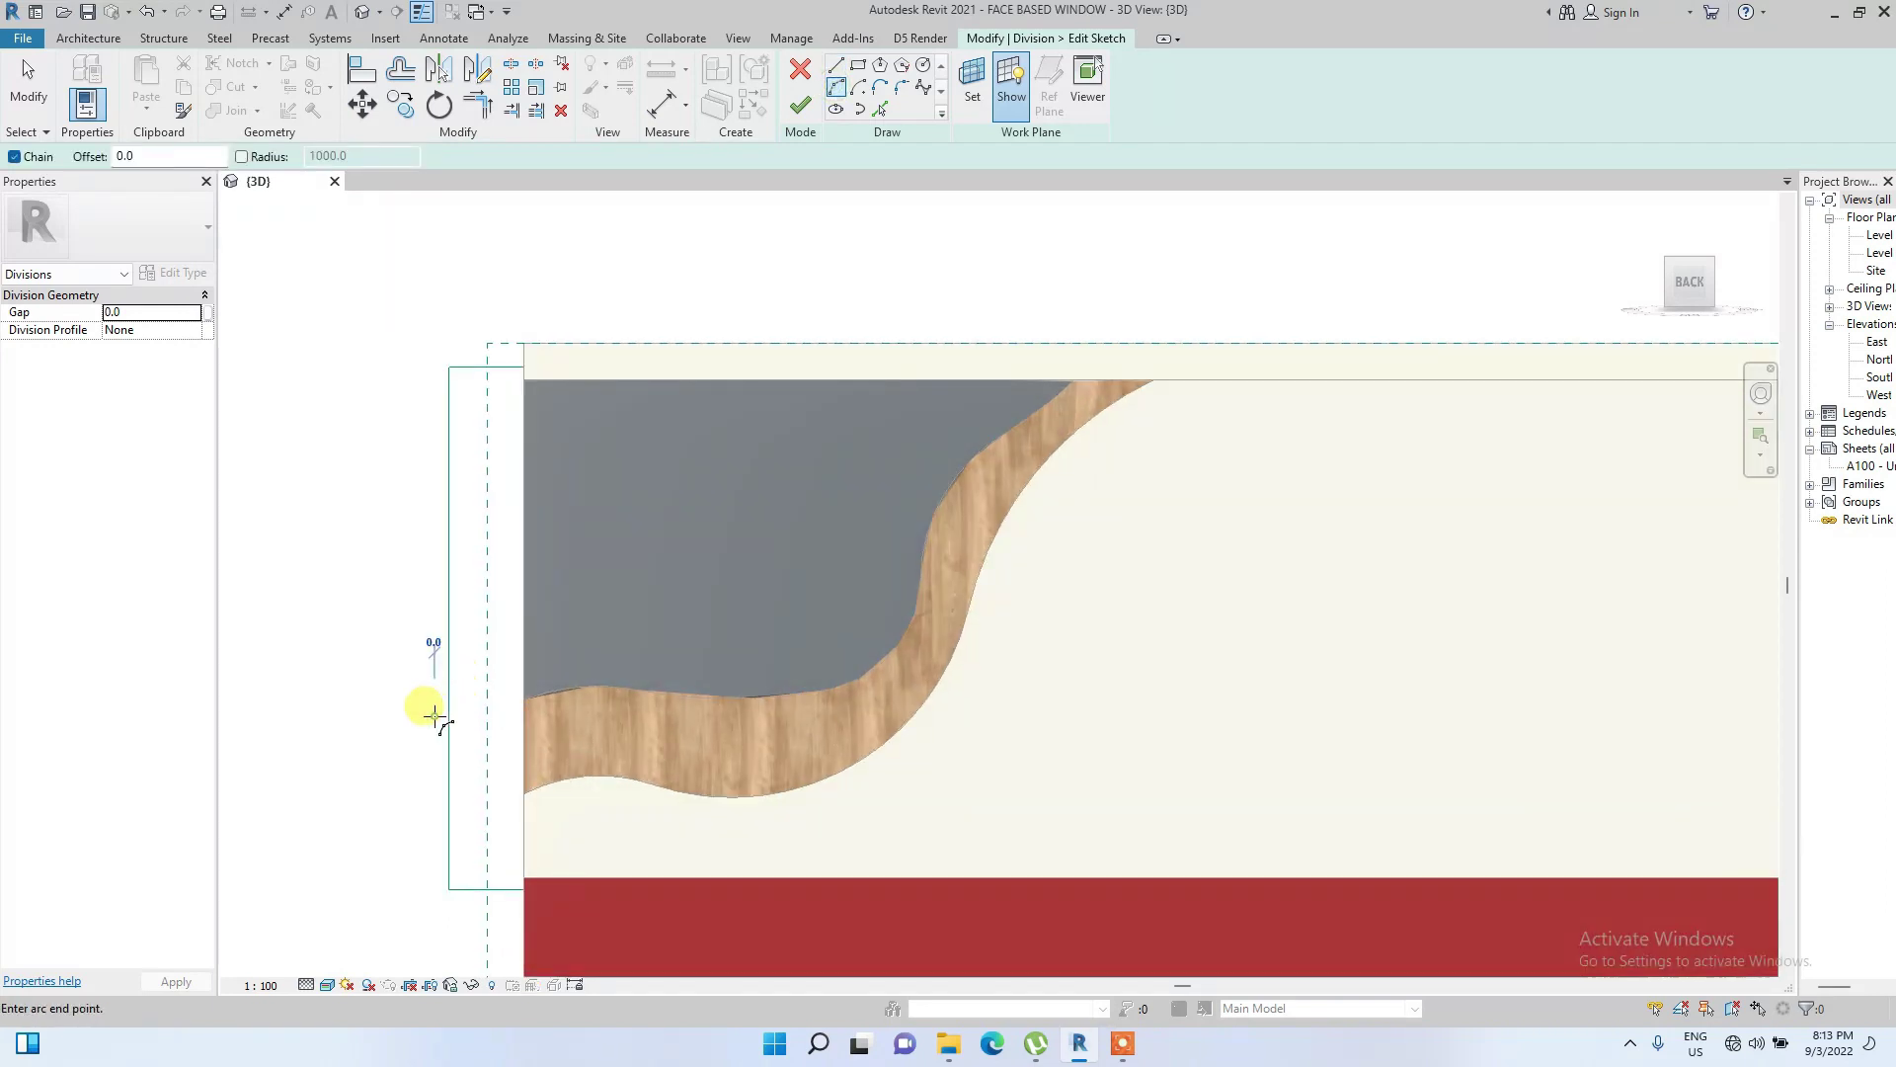
{"action": "left_click", "coordinate": [601, 604]}
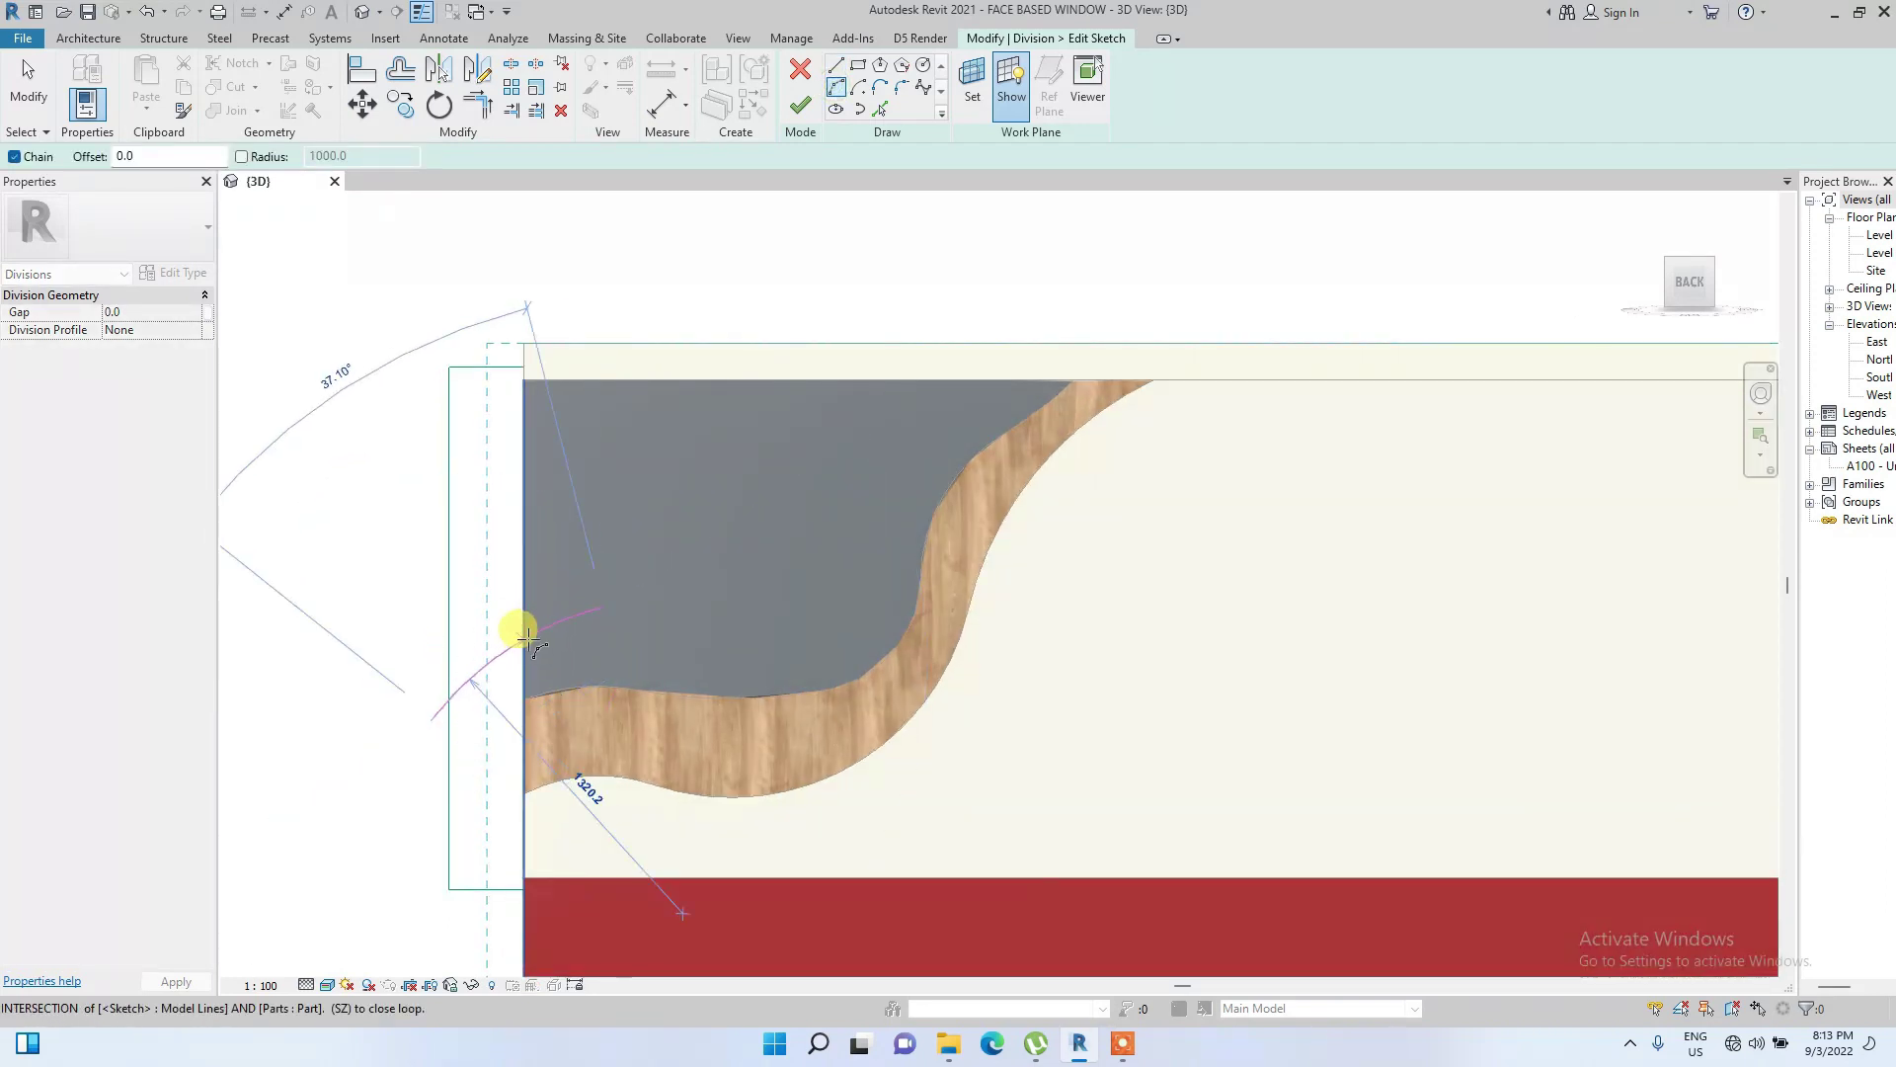
{"action": "left_click", "coordinate": [527, 638]}
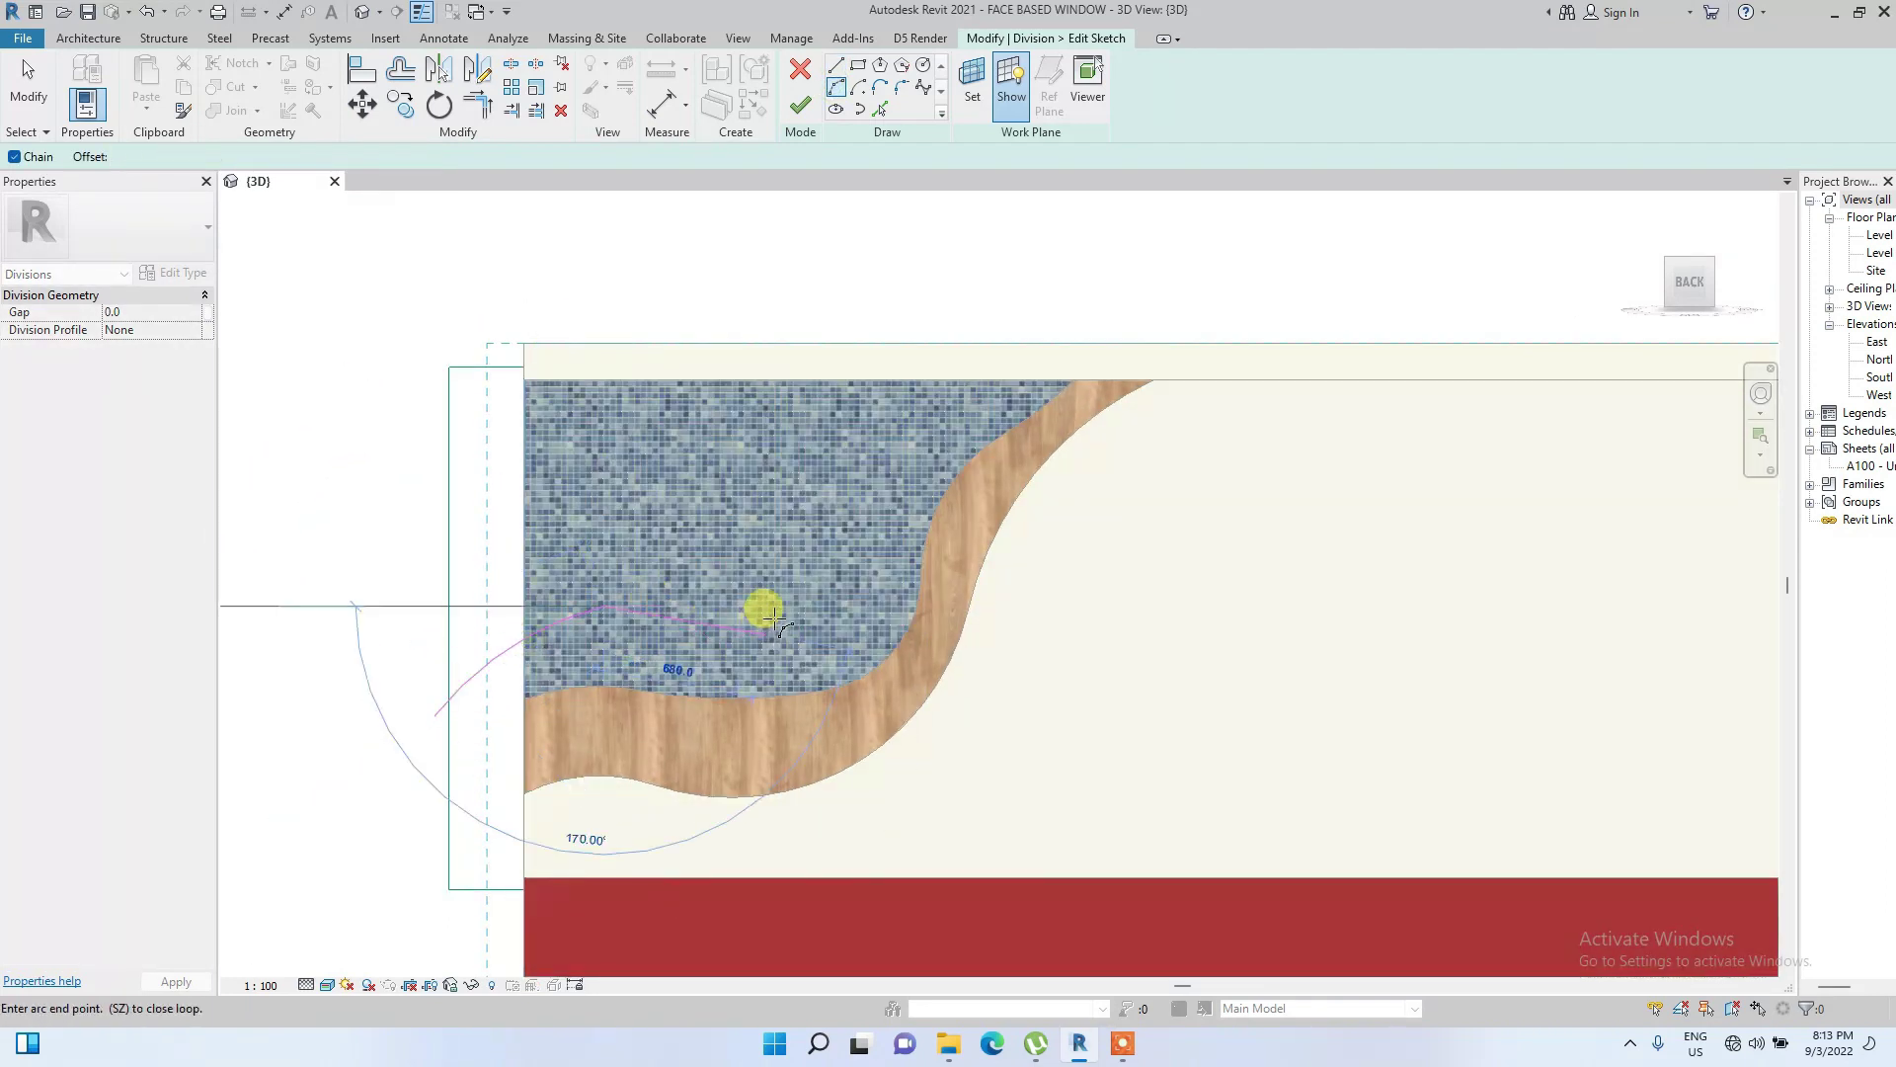
{"action": "left_click", "coordinate": [838, 526]}
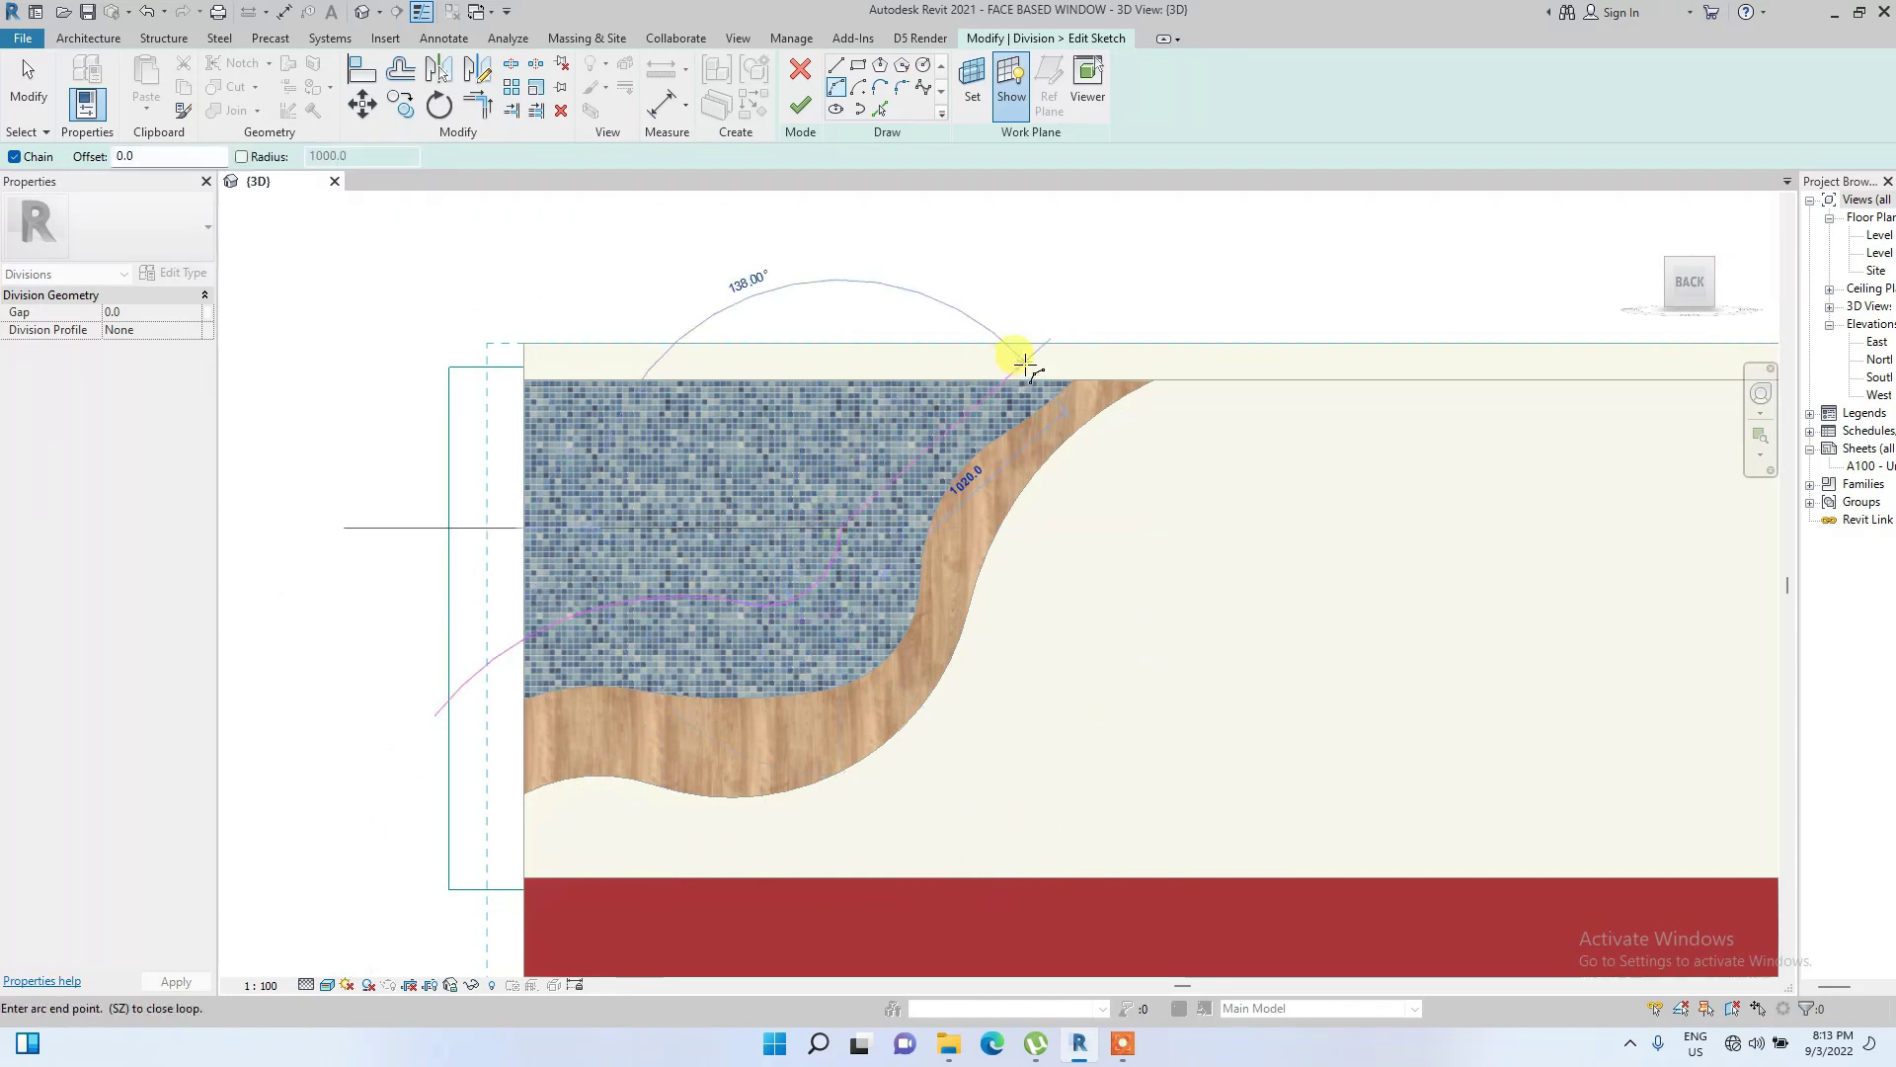
{"action": "left_click", "coordinate": [963, 408]}
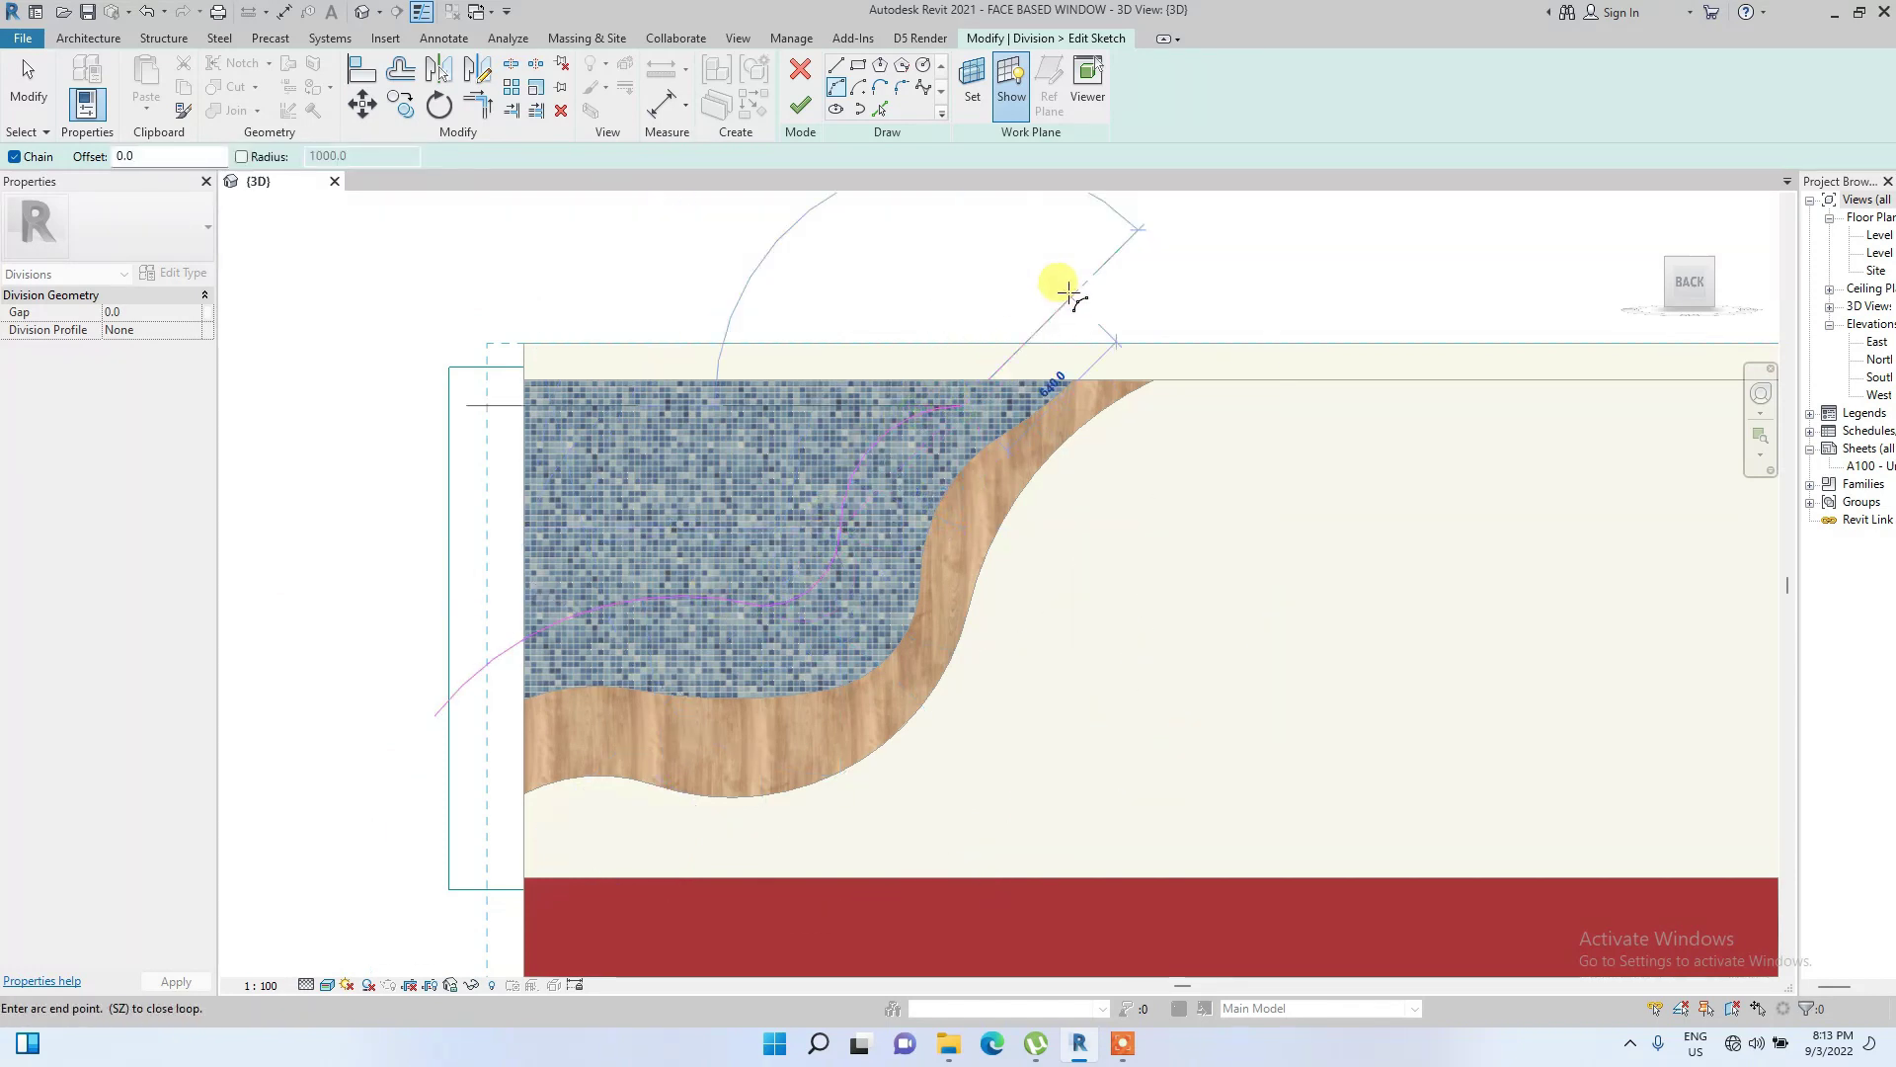
{"action": "left_click", "coordinate": [1074, 295]}
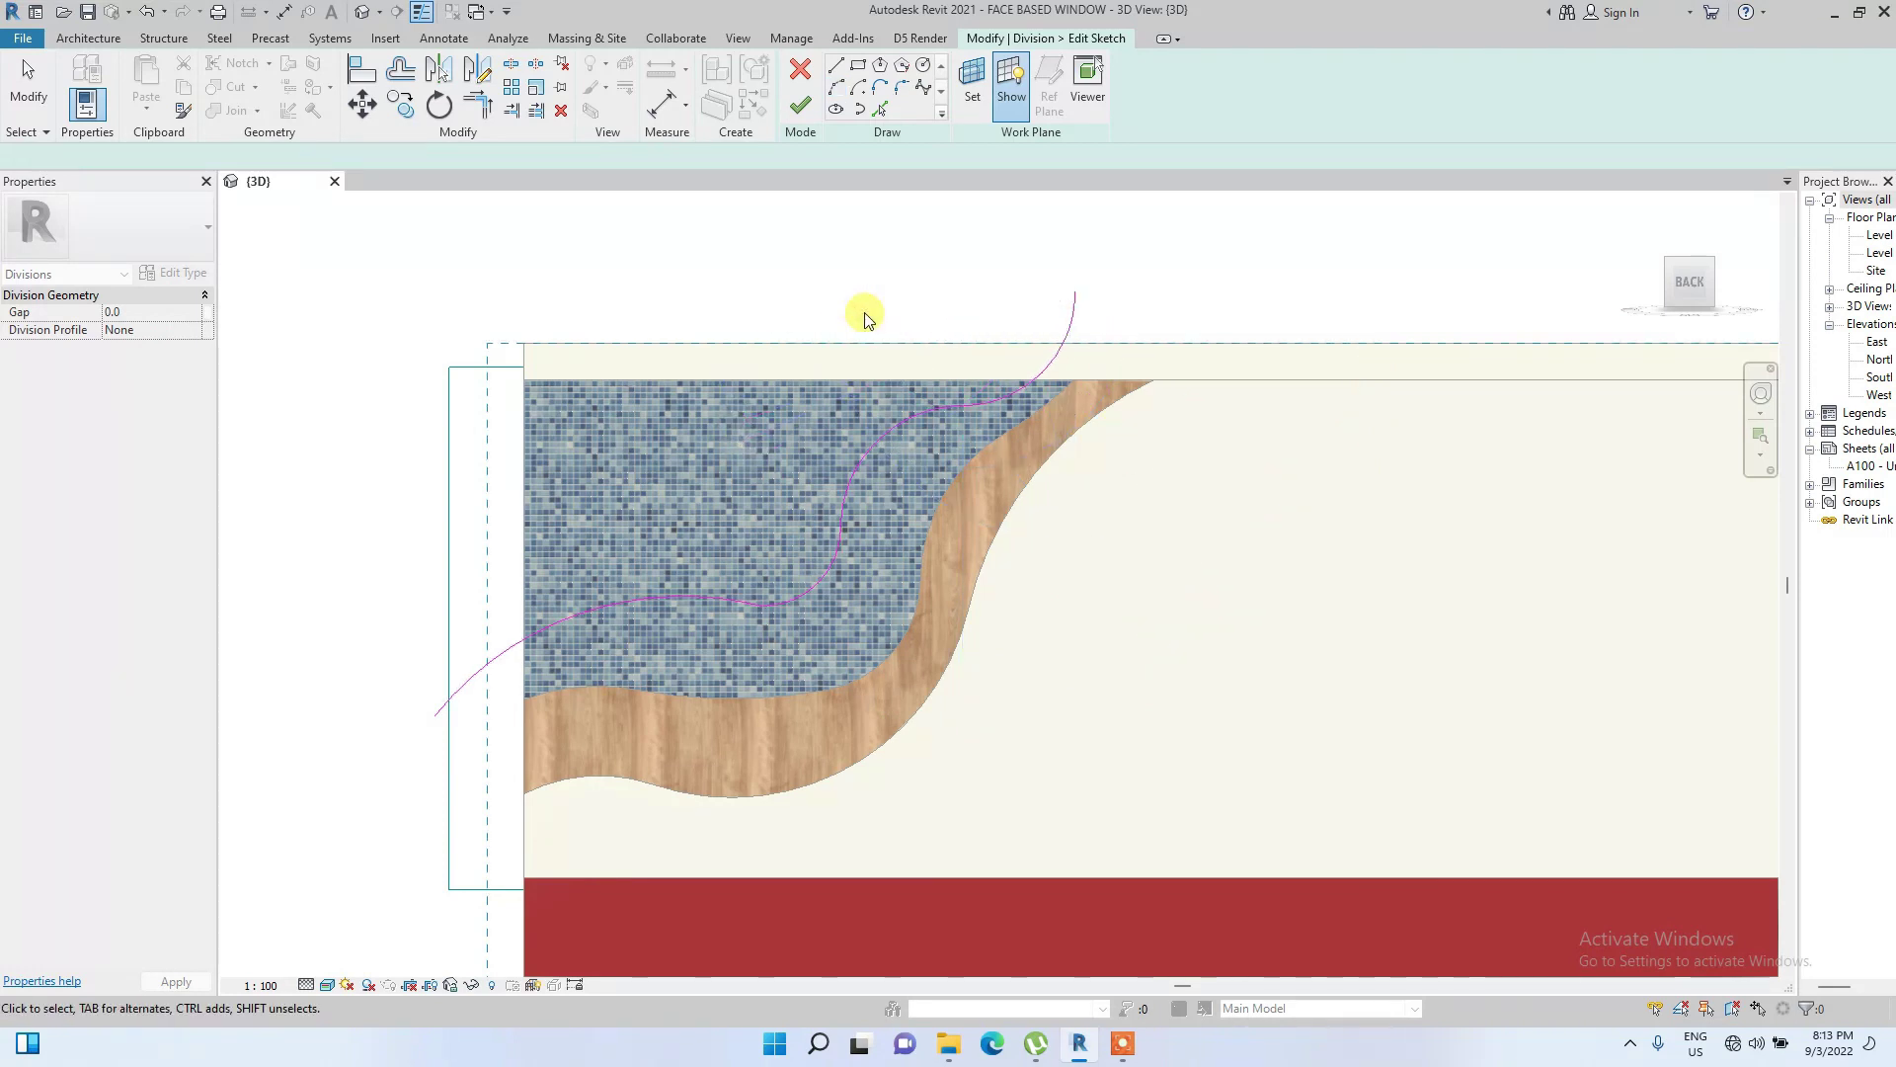
{"action": "key", "text": "Escape"}
{"action": "key", "text": "Escape"}
Finish the tiled-part division and exclude the piece above the curve, exposing blue mosaic tile
{"action": "left_click", "coordinate": [802, 107]}
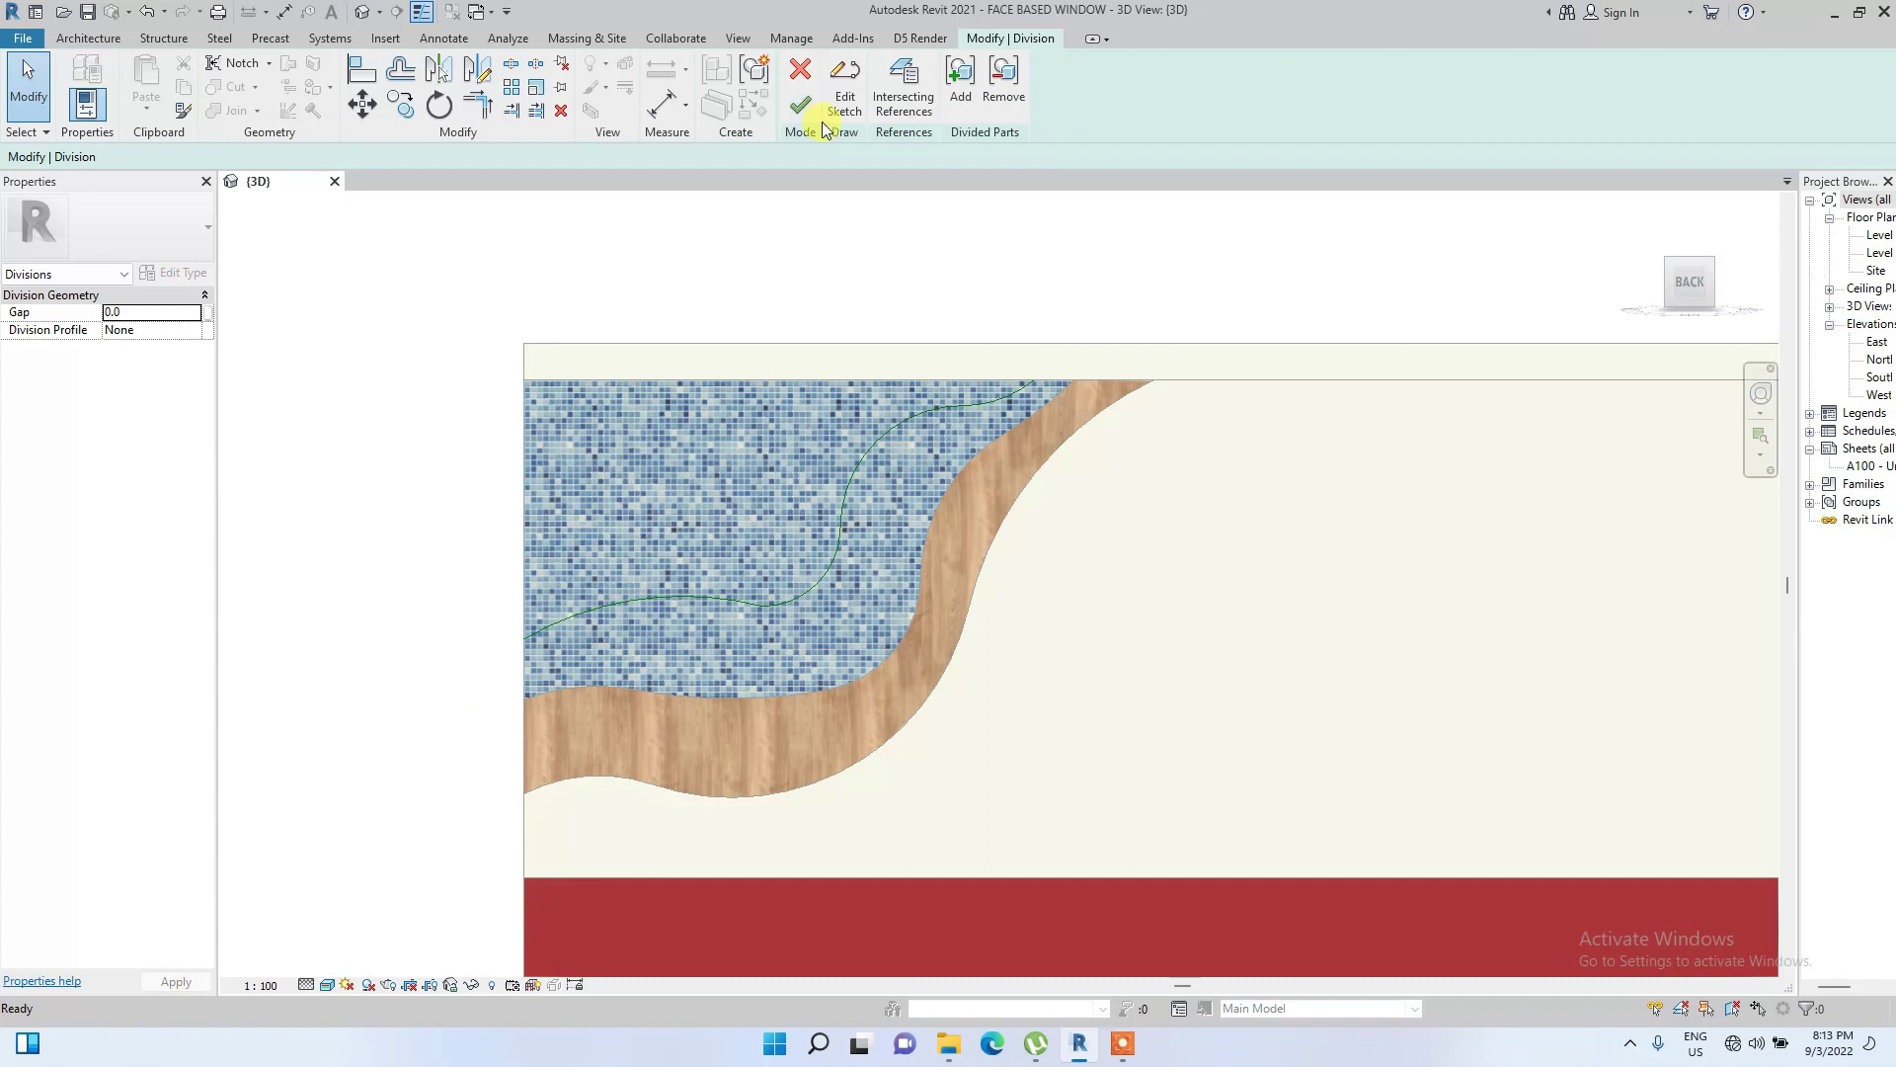
{"action": "left_click", "coordinate": [799, 106]}
{"action": "middle_click_drag", "start_coordinate": [1236, 351], "coordinate": [1612, 267], "text": "shift"}
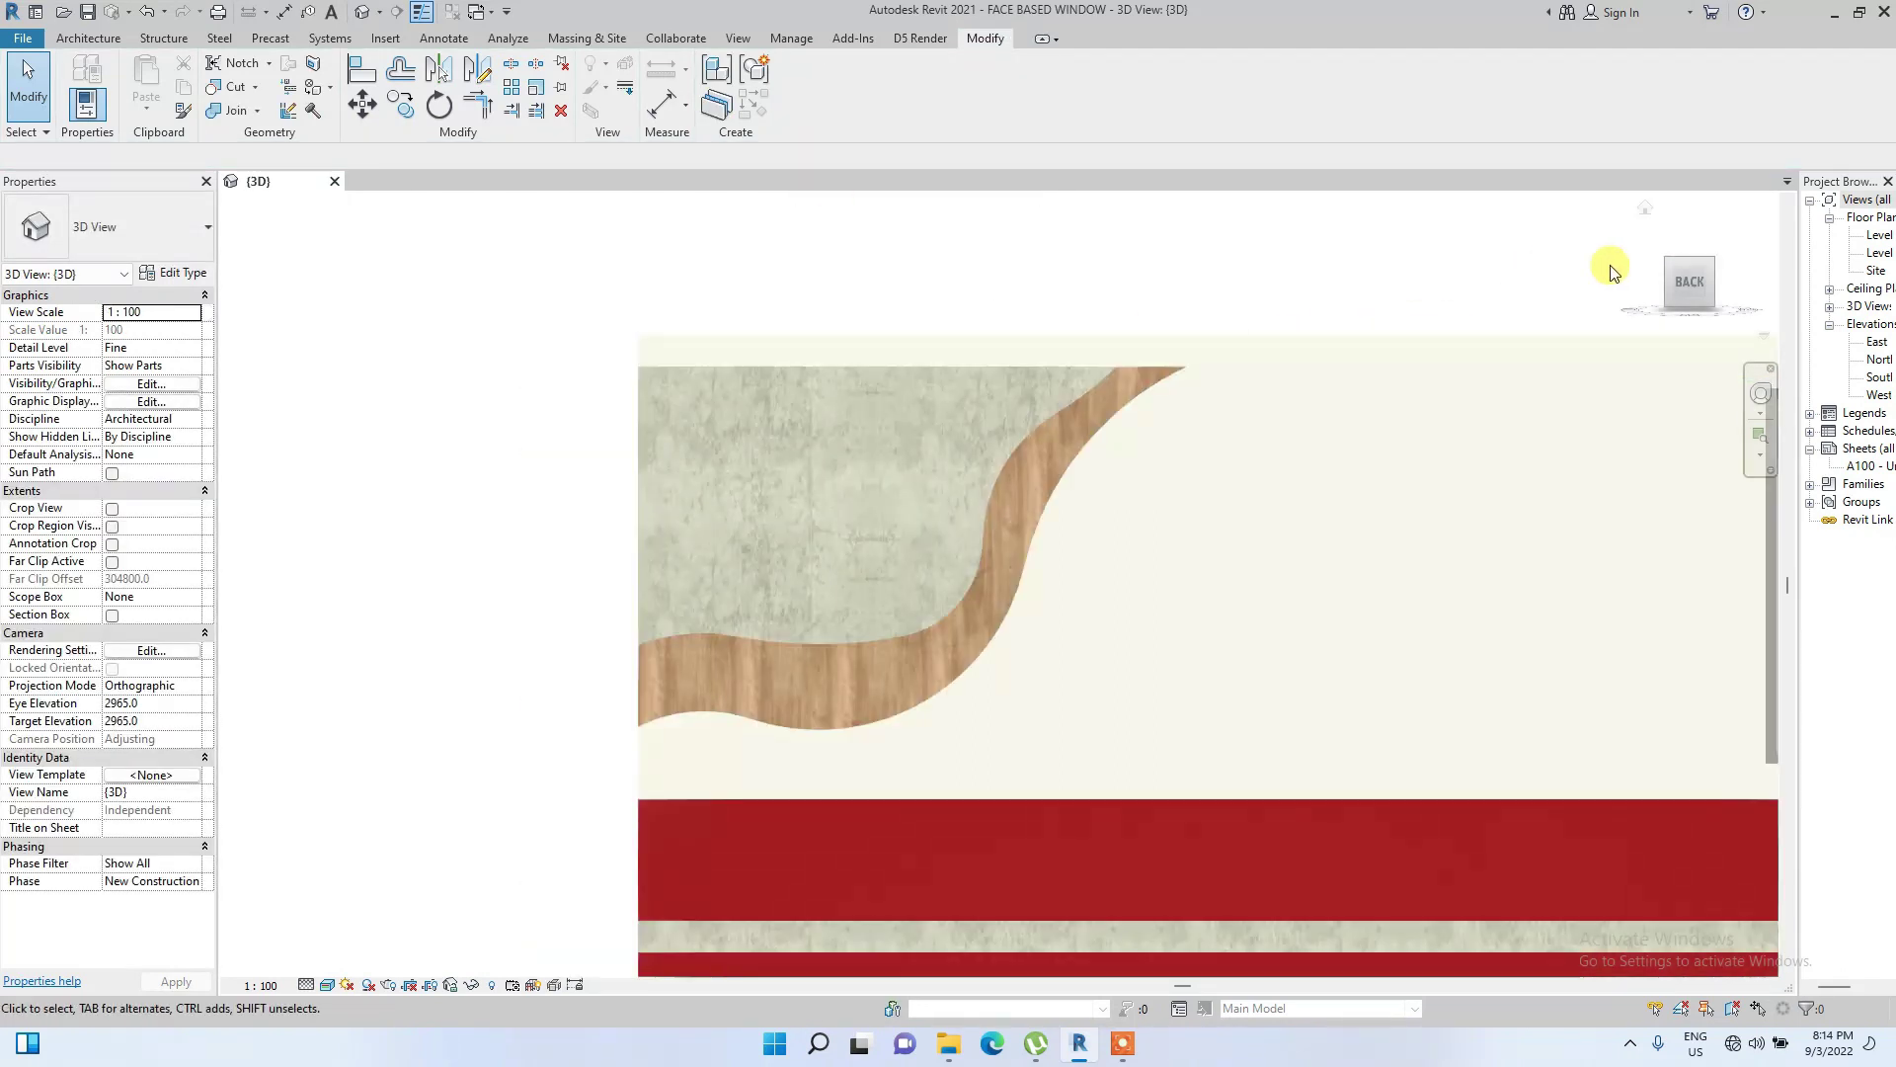
{"action": "left_click", "coordinate": [1716, 312]}
{"action": "scroll", "coordinate": [868, 754], "scroll_direction": "up", "scroll_amount": 3}
{"action": "scroll", "coordinate": [642, 542], "scroll_direction": "up", "scroll_amount": 4}
{"action": "left_click", "coordinate": [644, 539]}
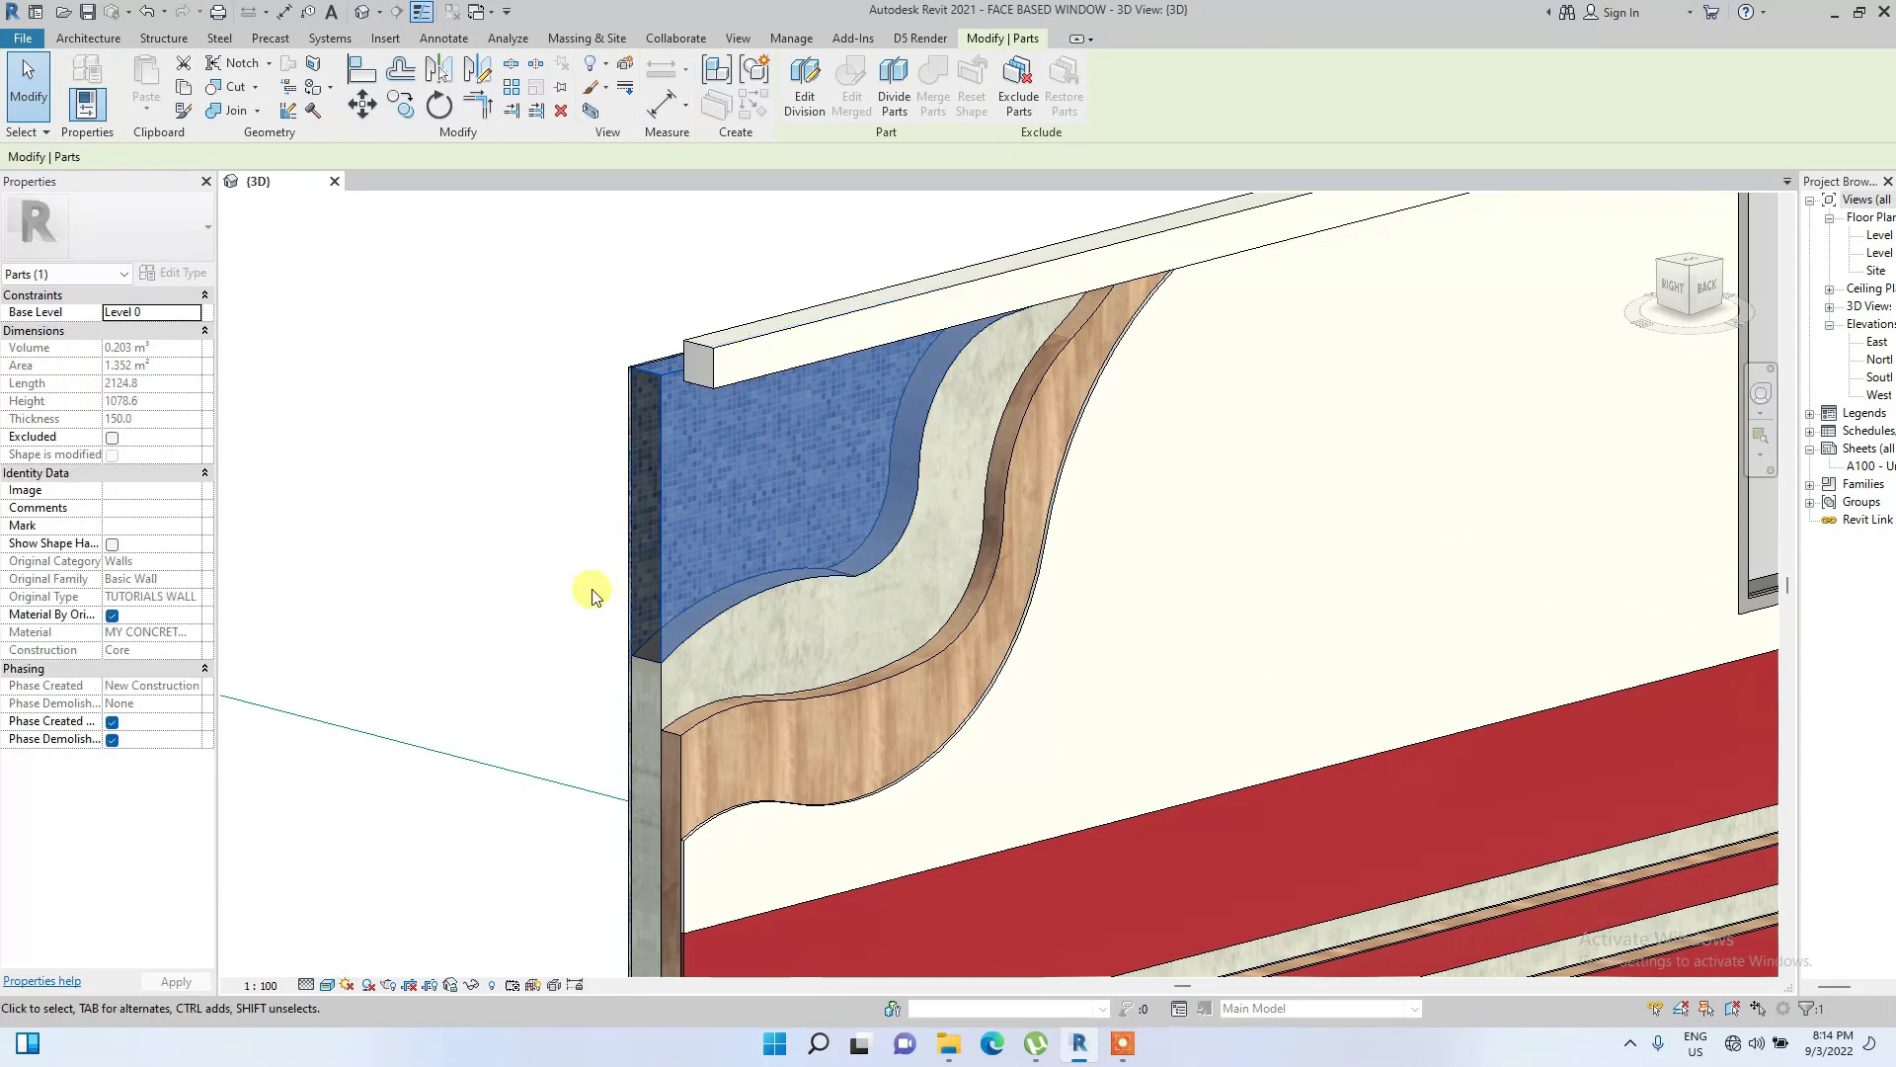
{"action": "left_click", "coordinate": [1019, 81]}
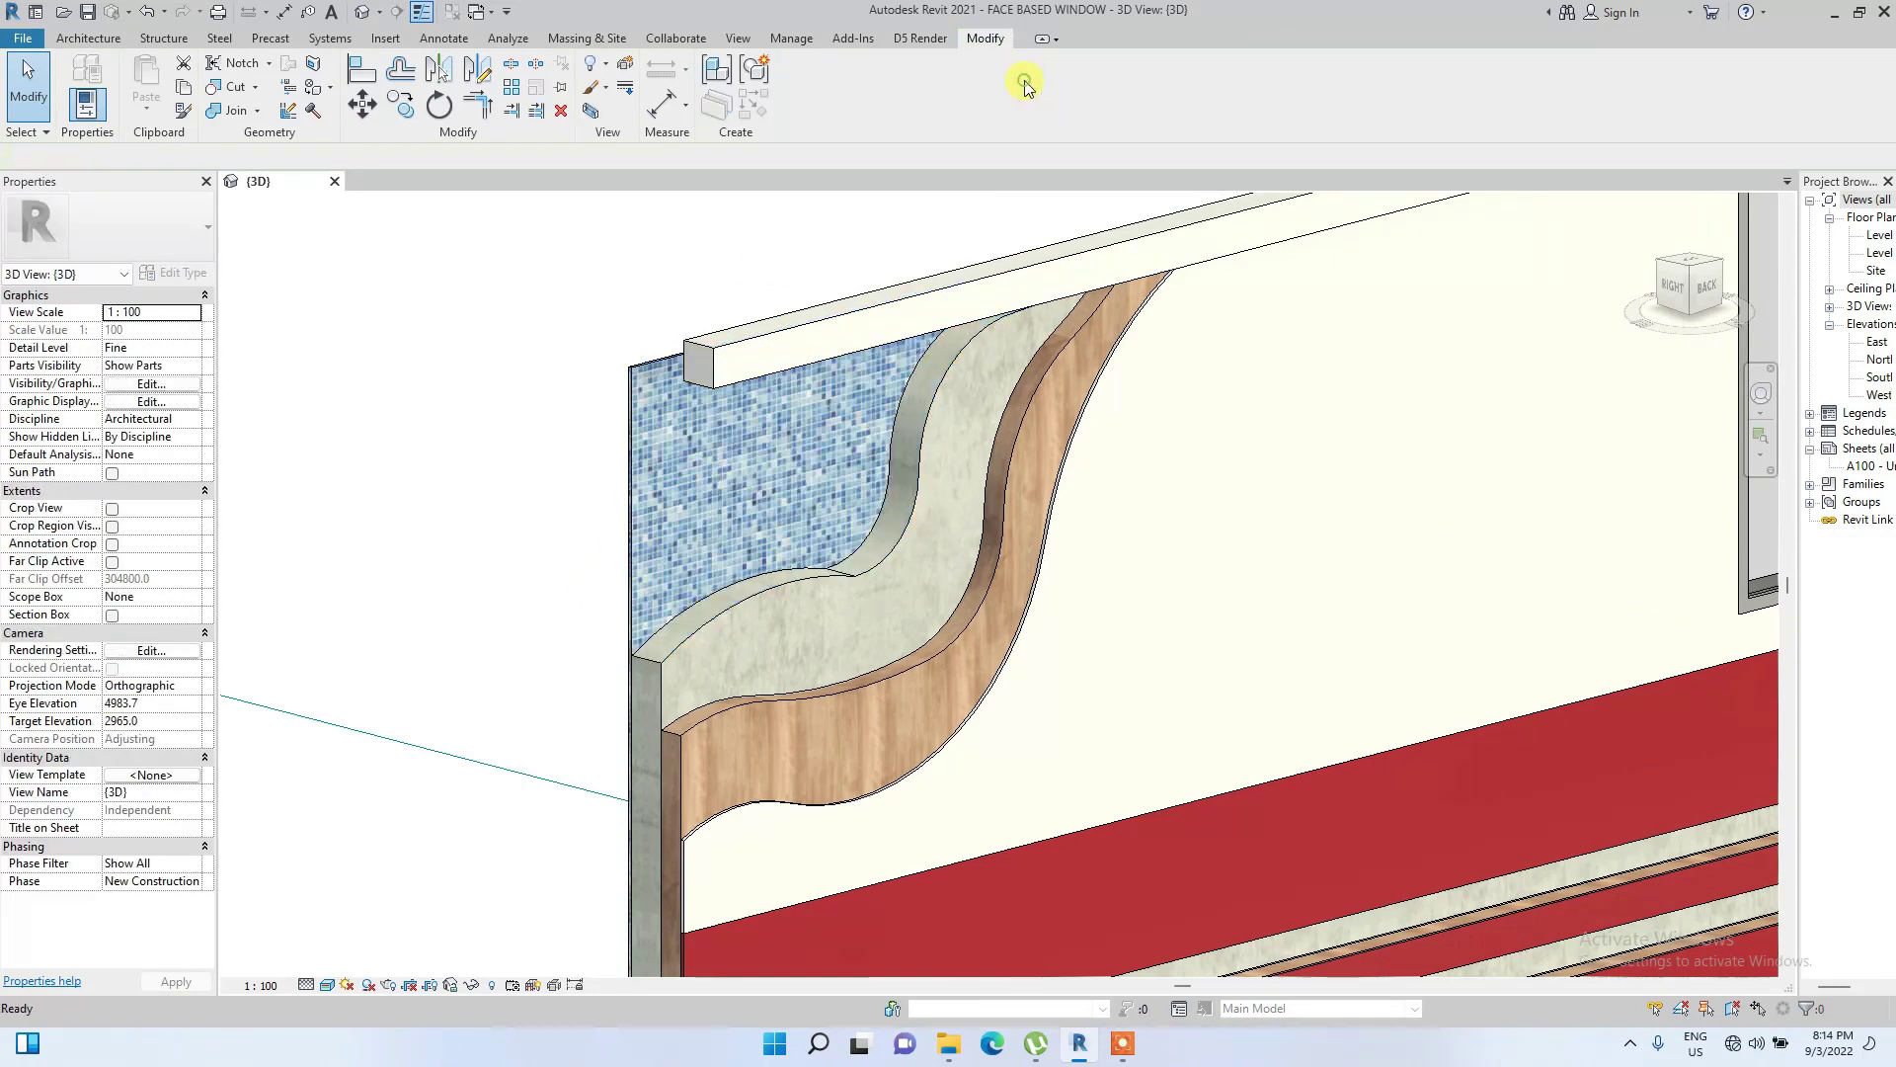
{"action": "scroll", "coordinate": [641, 422], "scroll_direction": "down", "scroll_amount": 5}
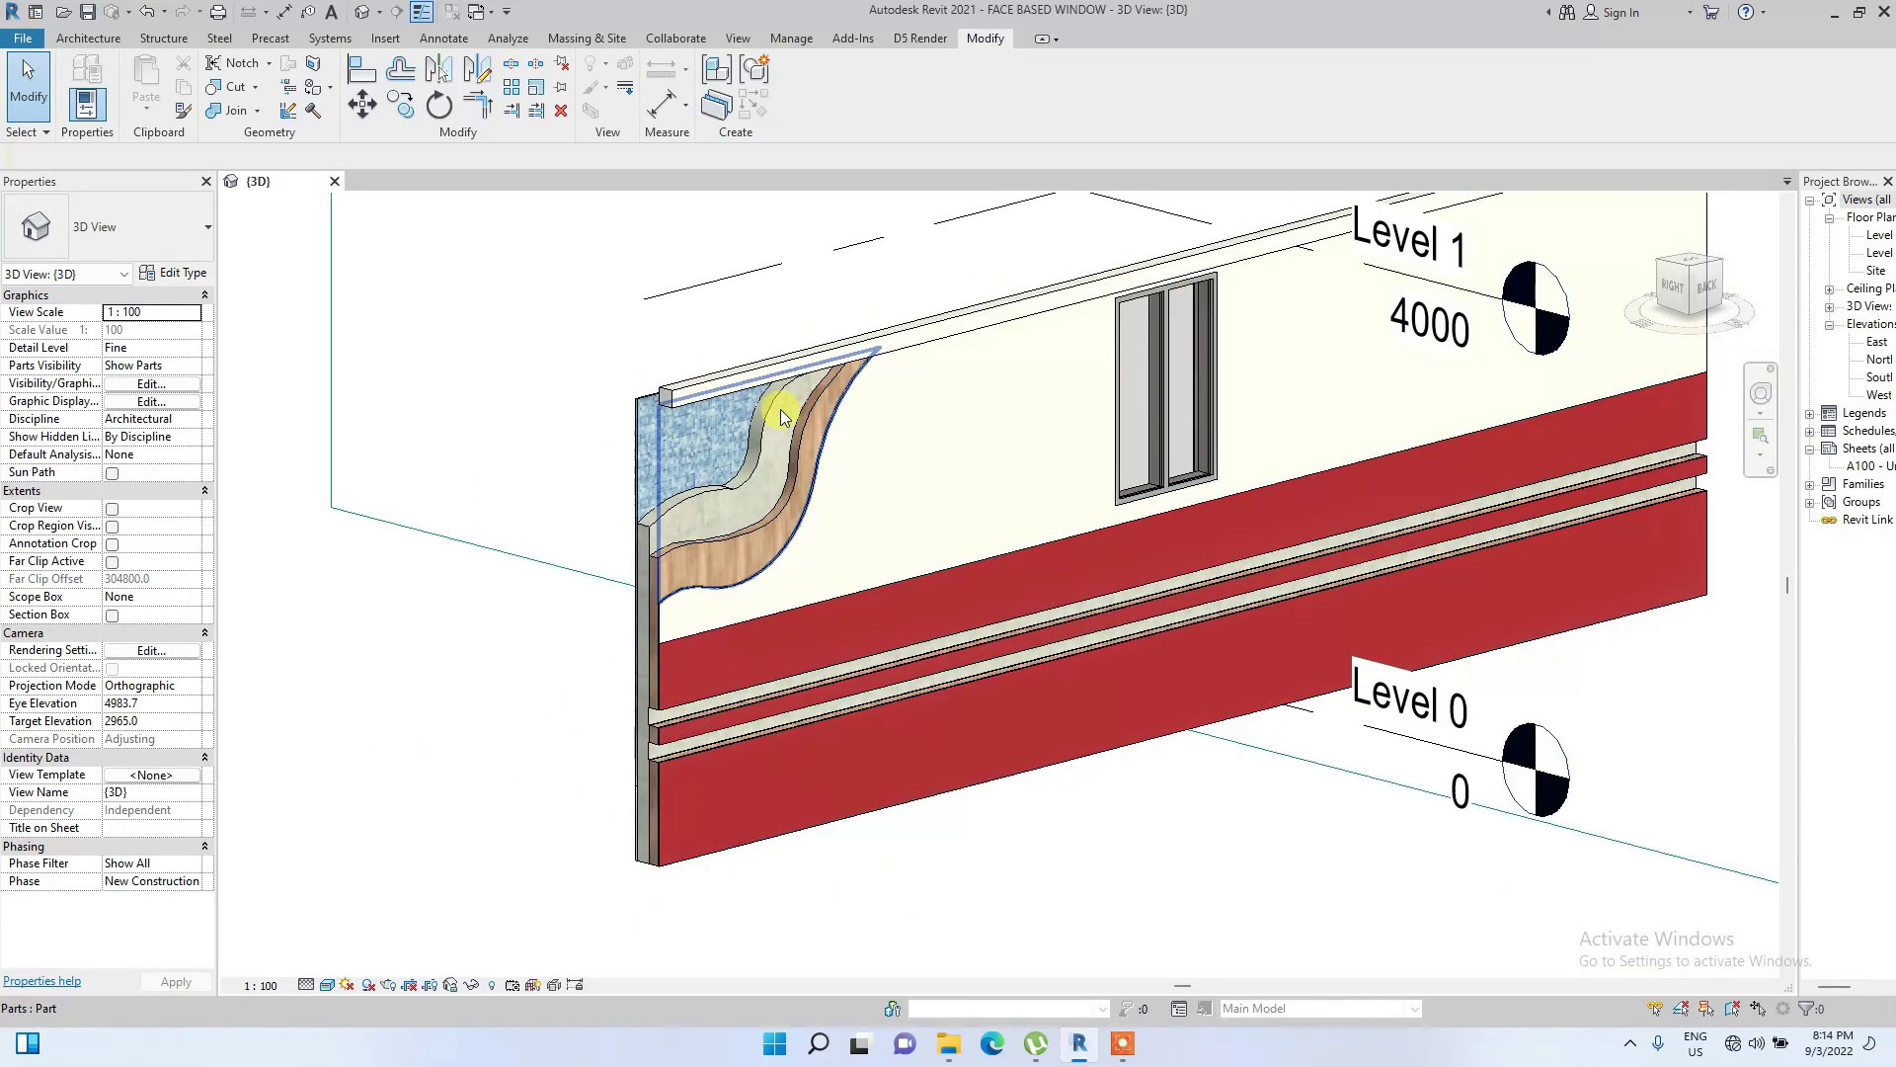
{"action": "scroll", "coordinate": [665, 529], "scroll_direction": "up", "scroll_amount": 3}
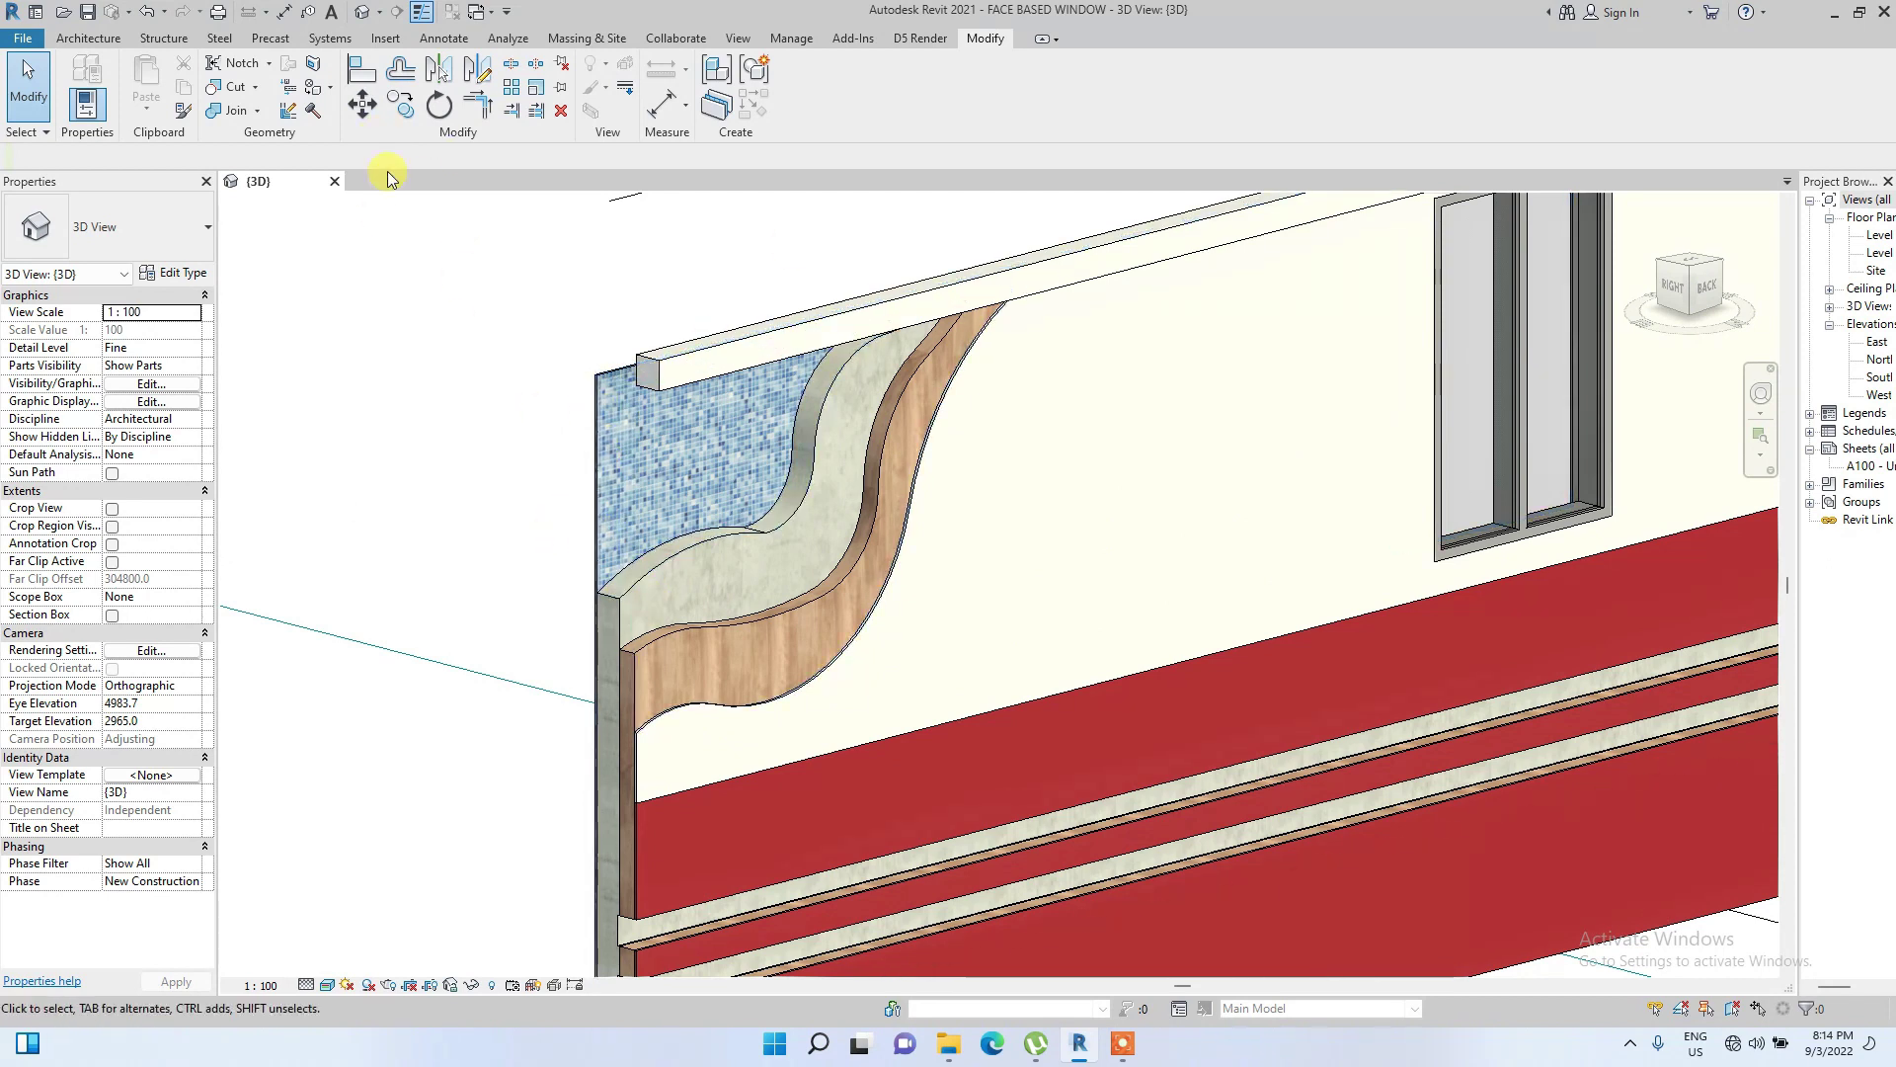
Start a new division of the tiled wall part and open its sketch
{"action": "scroll", "coordinate": [587, 381], "scroll_direction": "up", "scroll_amount": 5}
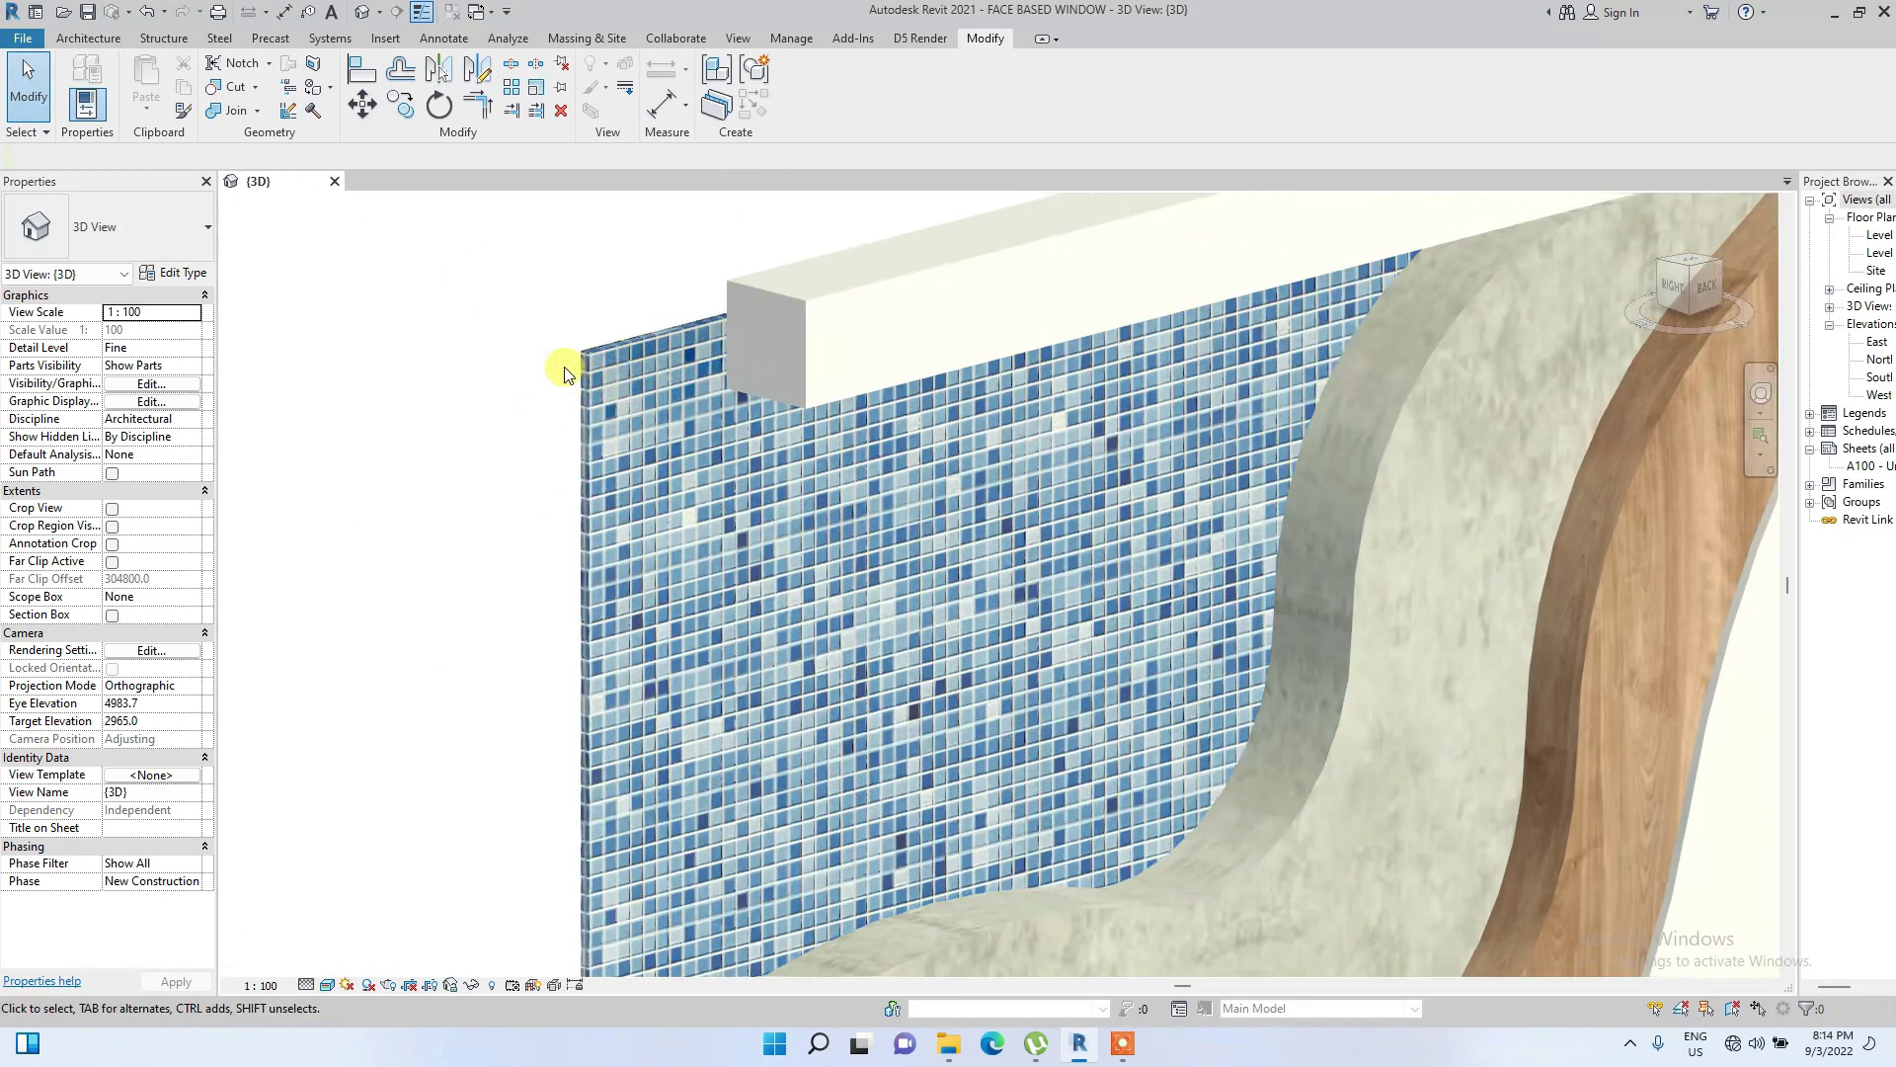
{"action": "left_click", "coordinate": [579, 376]}
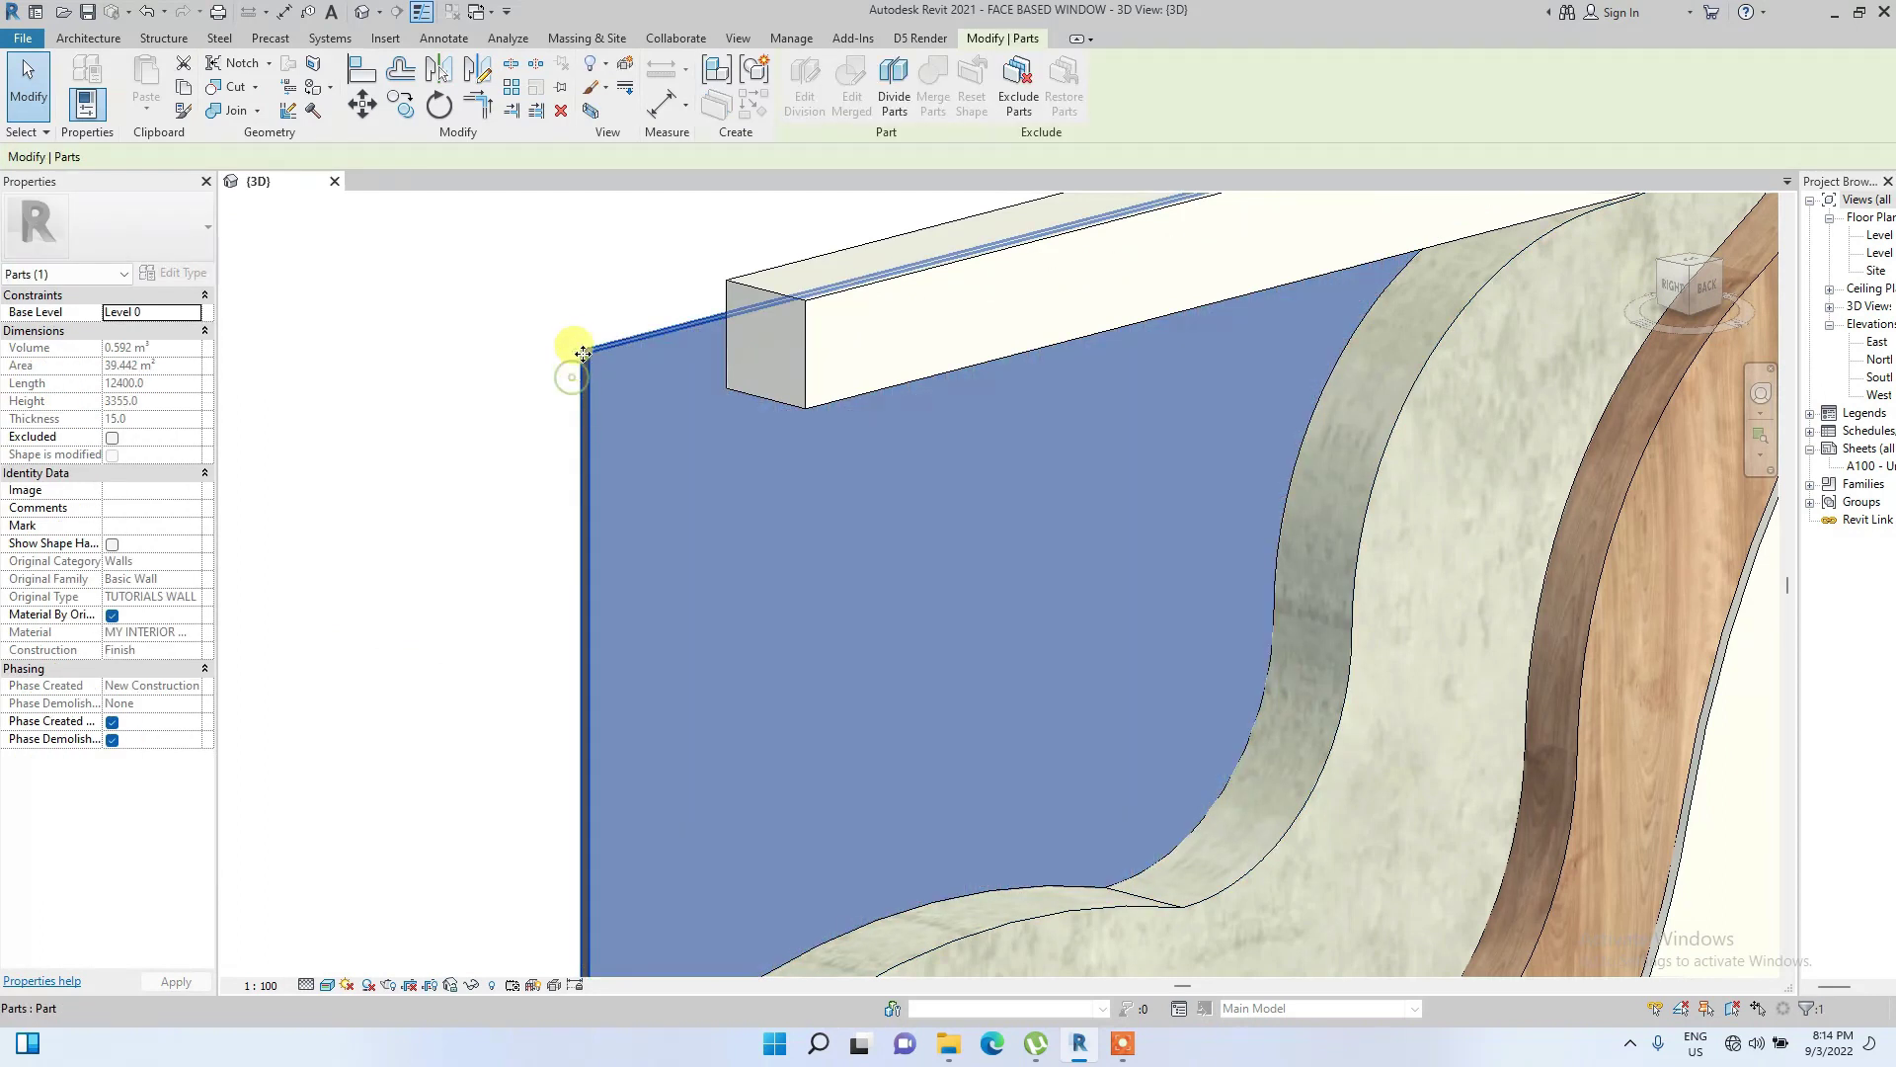
{"action": "scroll", "coordinate": [580, 374], "scroll_direction": "down", "scroll_amount": 3}
{"action": "left_click", "coordinate": [905, 99]}
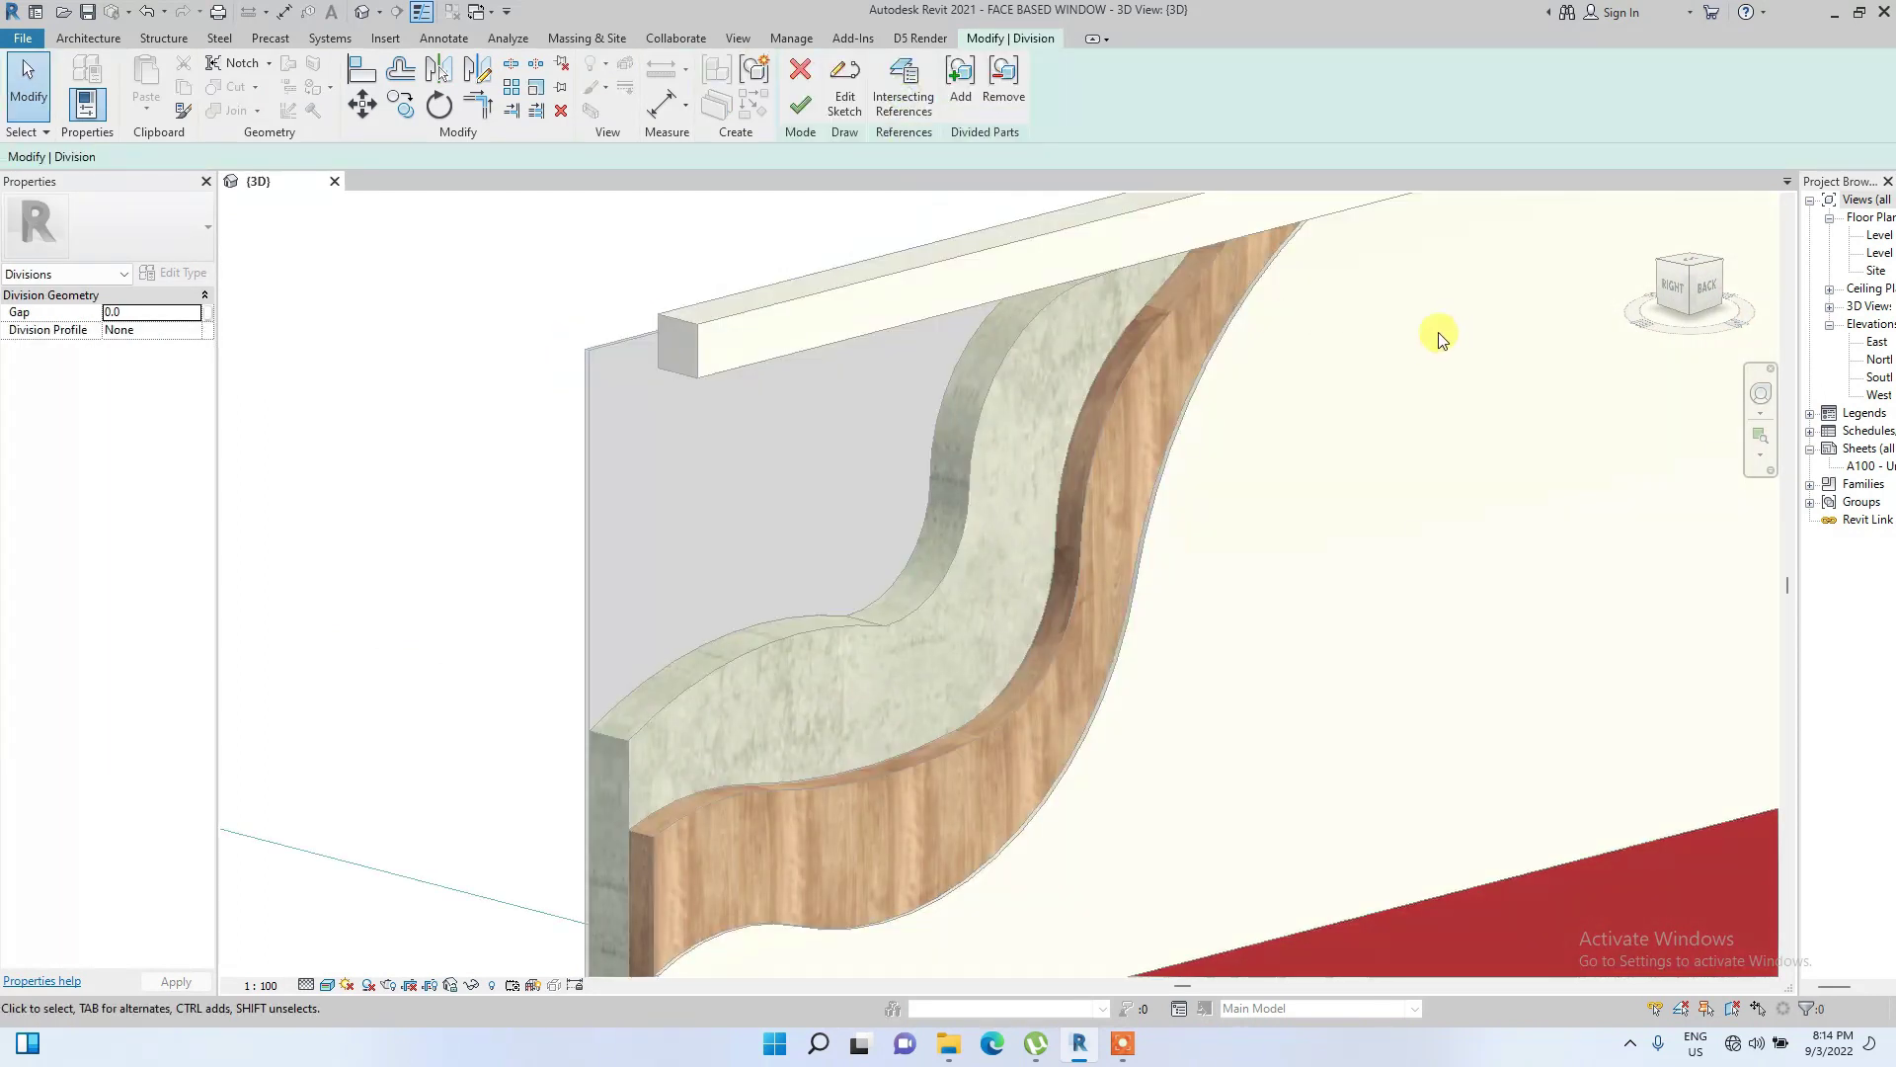
{"action": "left_click", "coordinate": [1705, 296]}
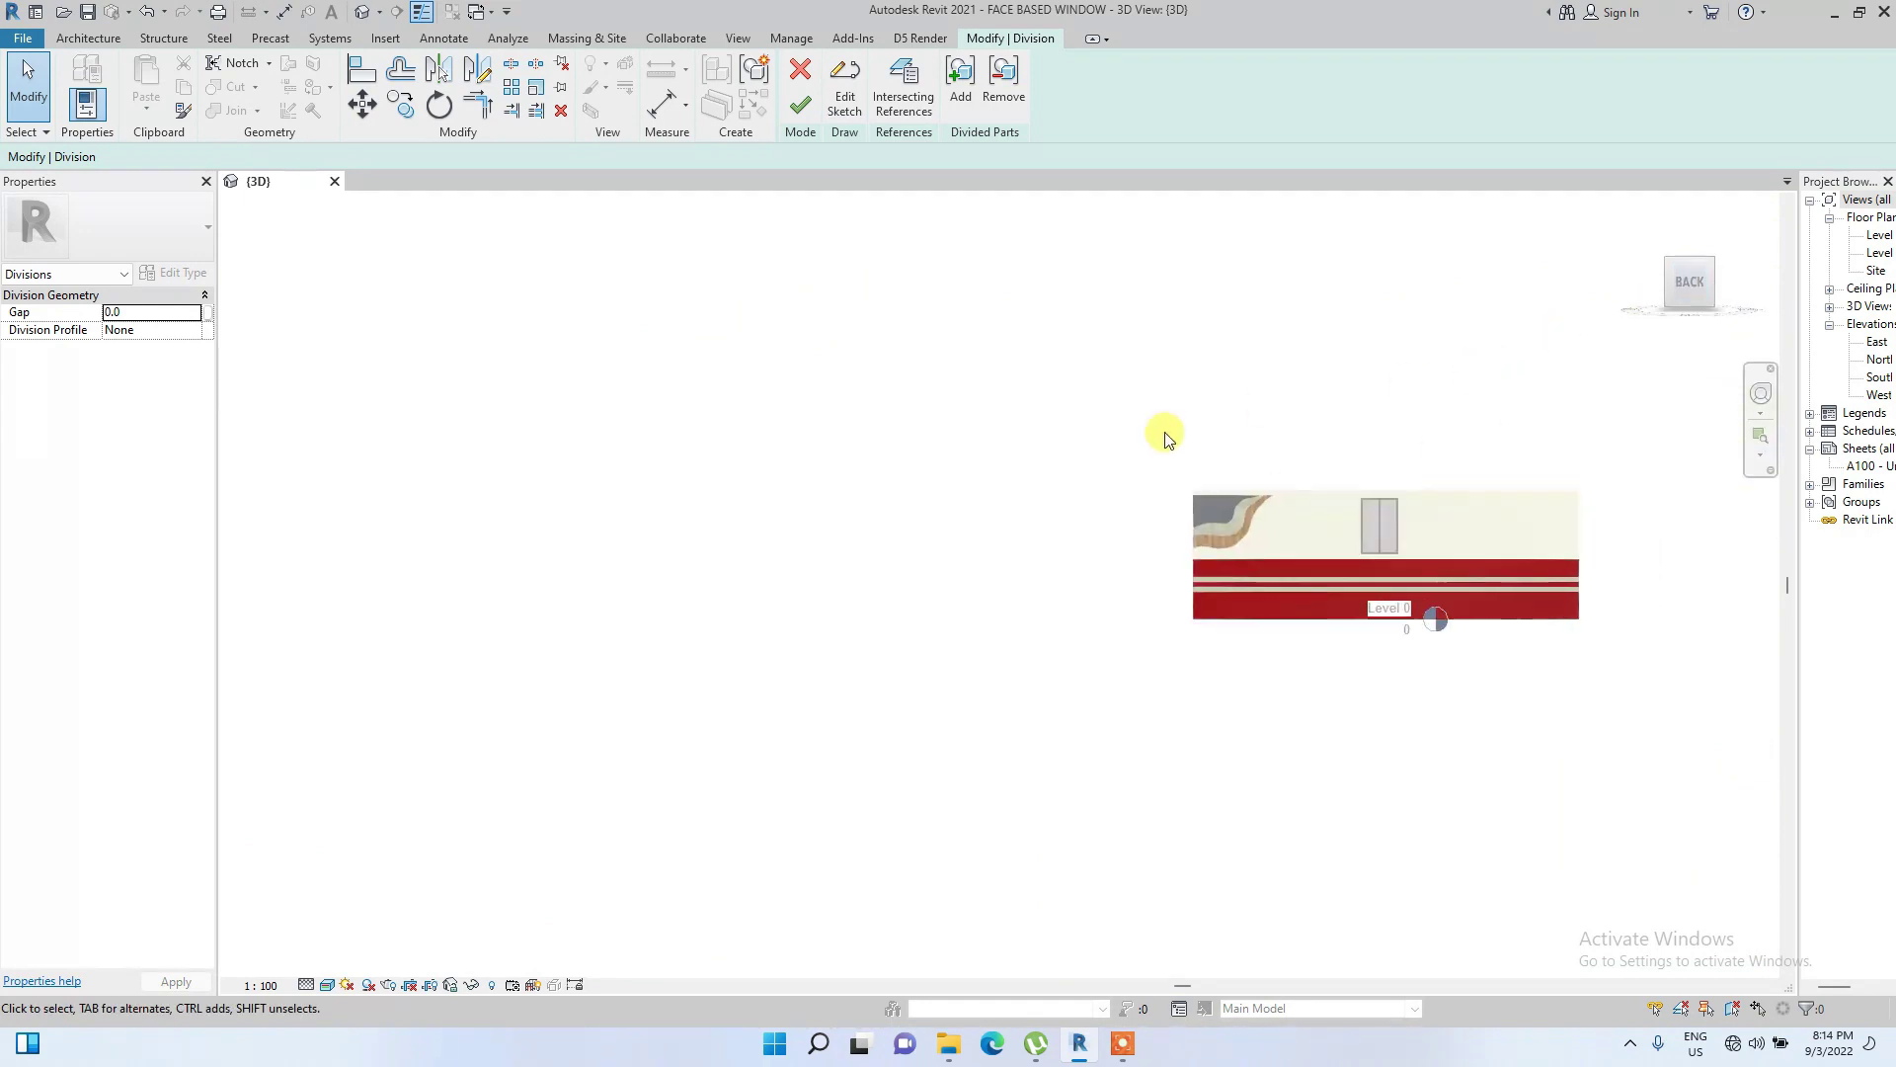
{"action": "scroll", "coordinate": [732, 668], "scroll_direction": "up", "scroll_amount": 4}
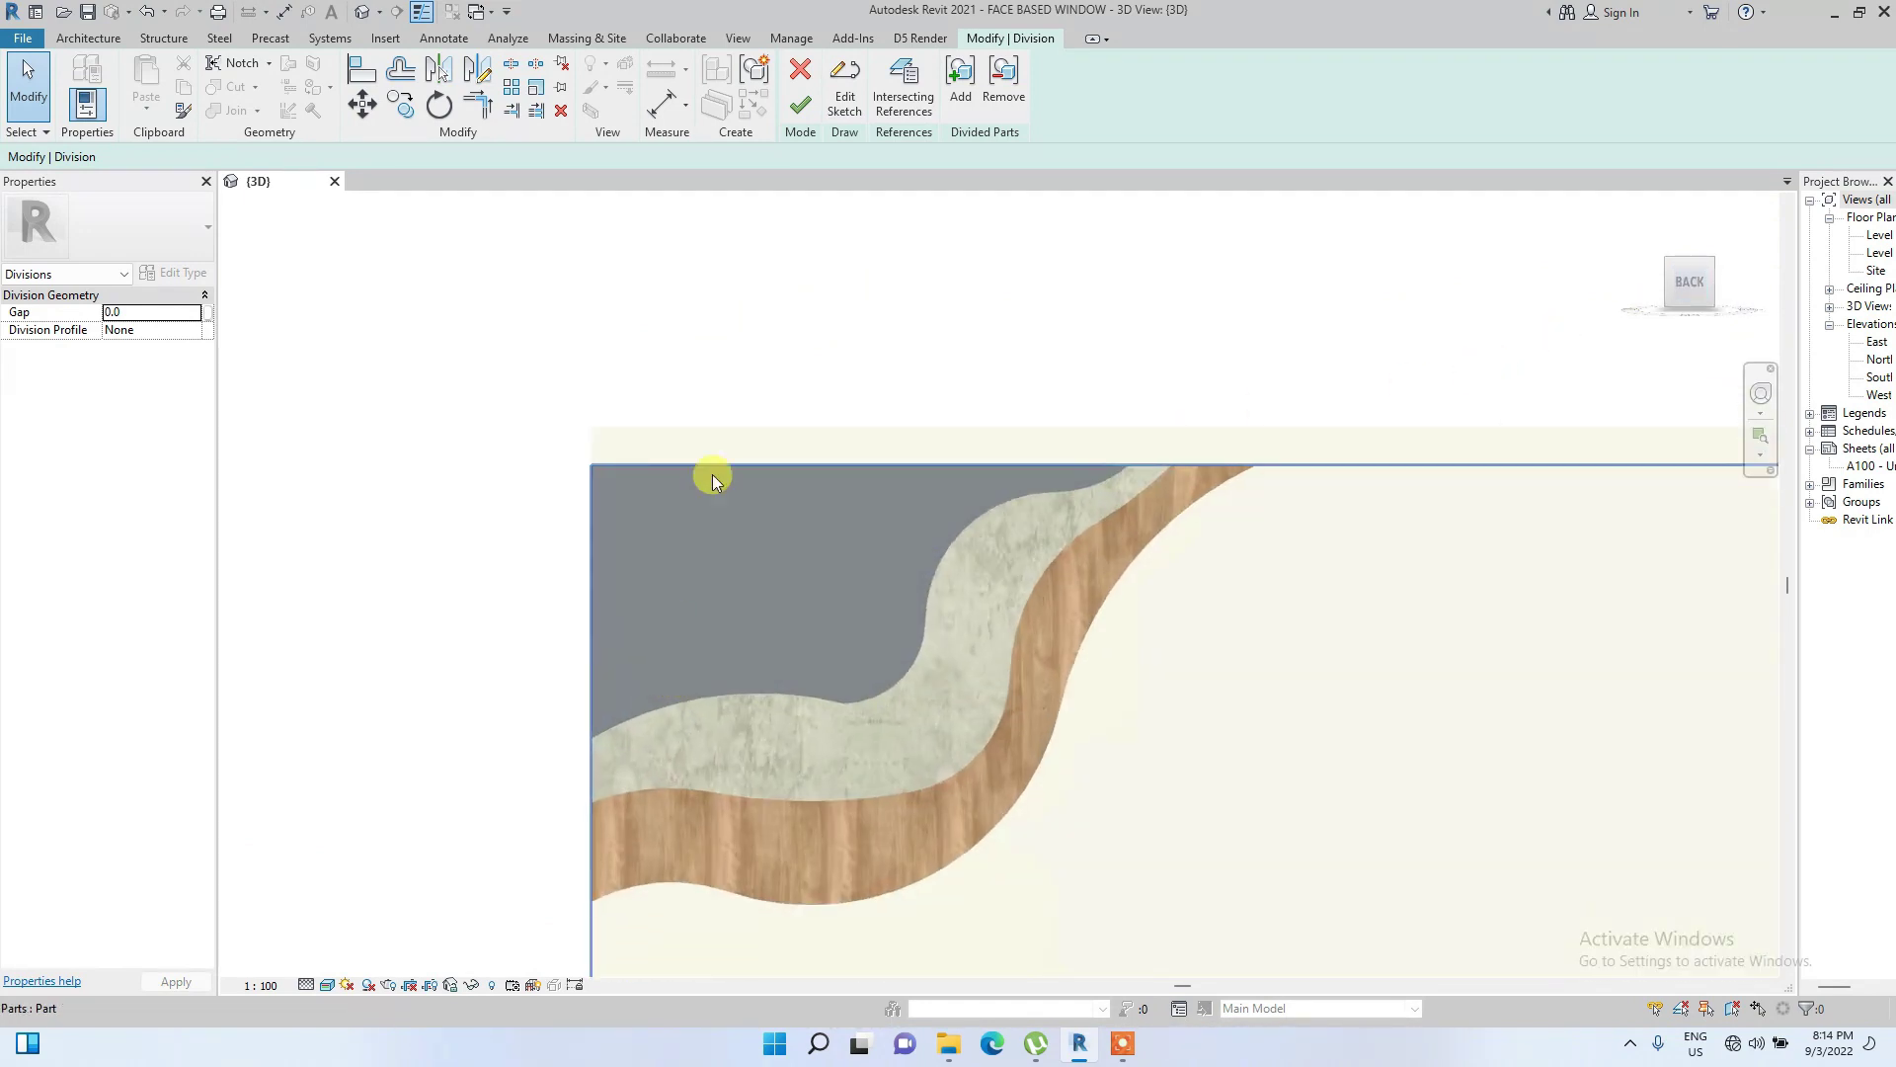
{"action": "left_click", "coordinate": [842, 103]}
{"action": "left_click", "coordinate": [993, 99]}
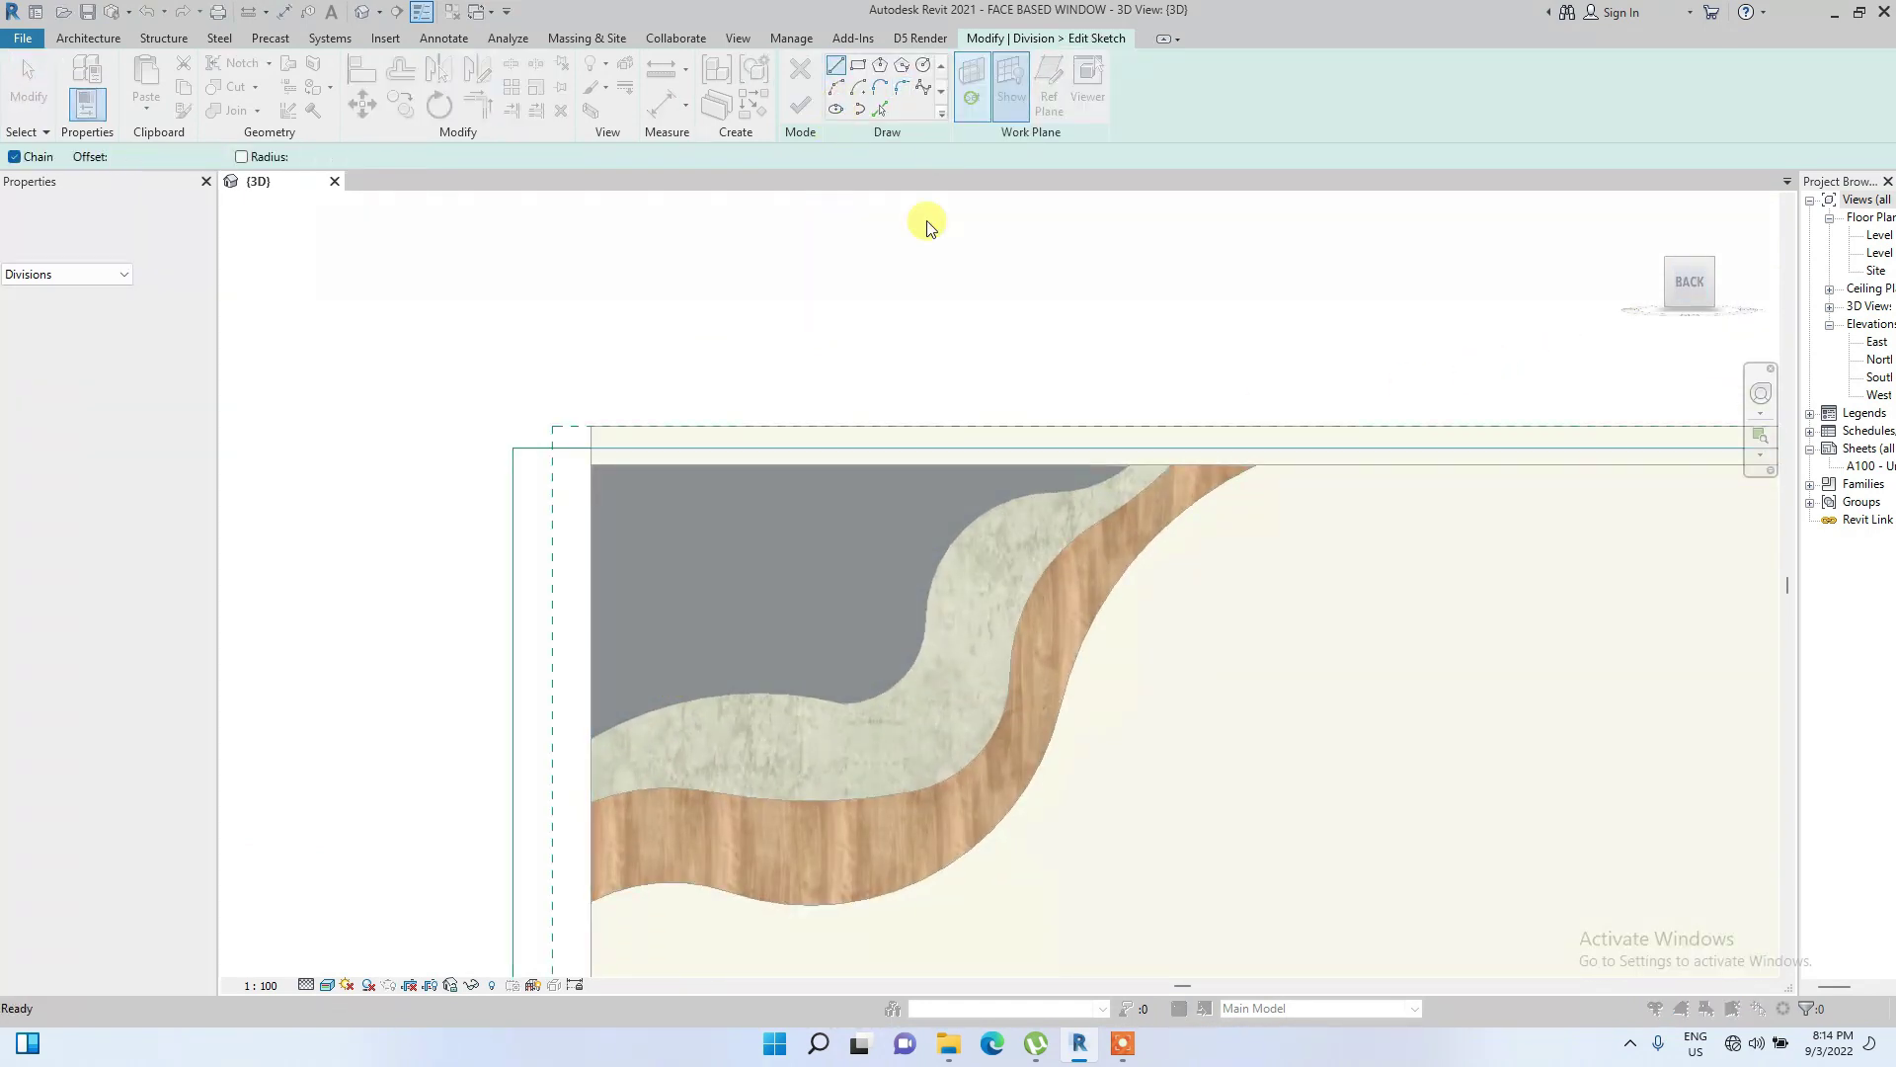
{"action": "left_click", "coordinate": [884, 635]}
Set the sketch work plane to the grey wall face, viewed from the back
{"action": "scroll", "coordinate": [553, 512], "scroll_direction": "up", "scroll_amount": 5}
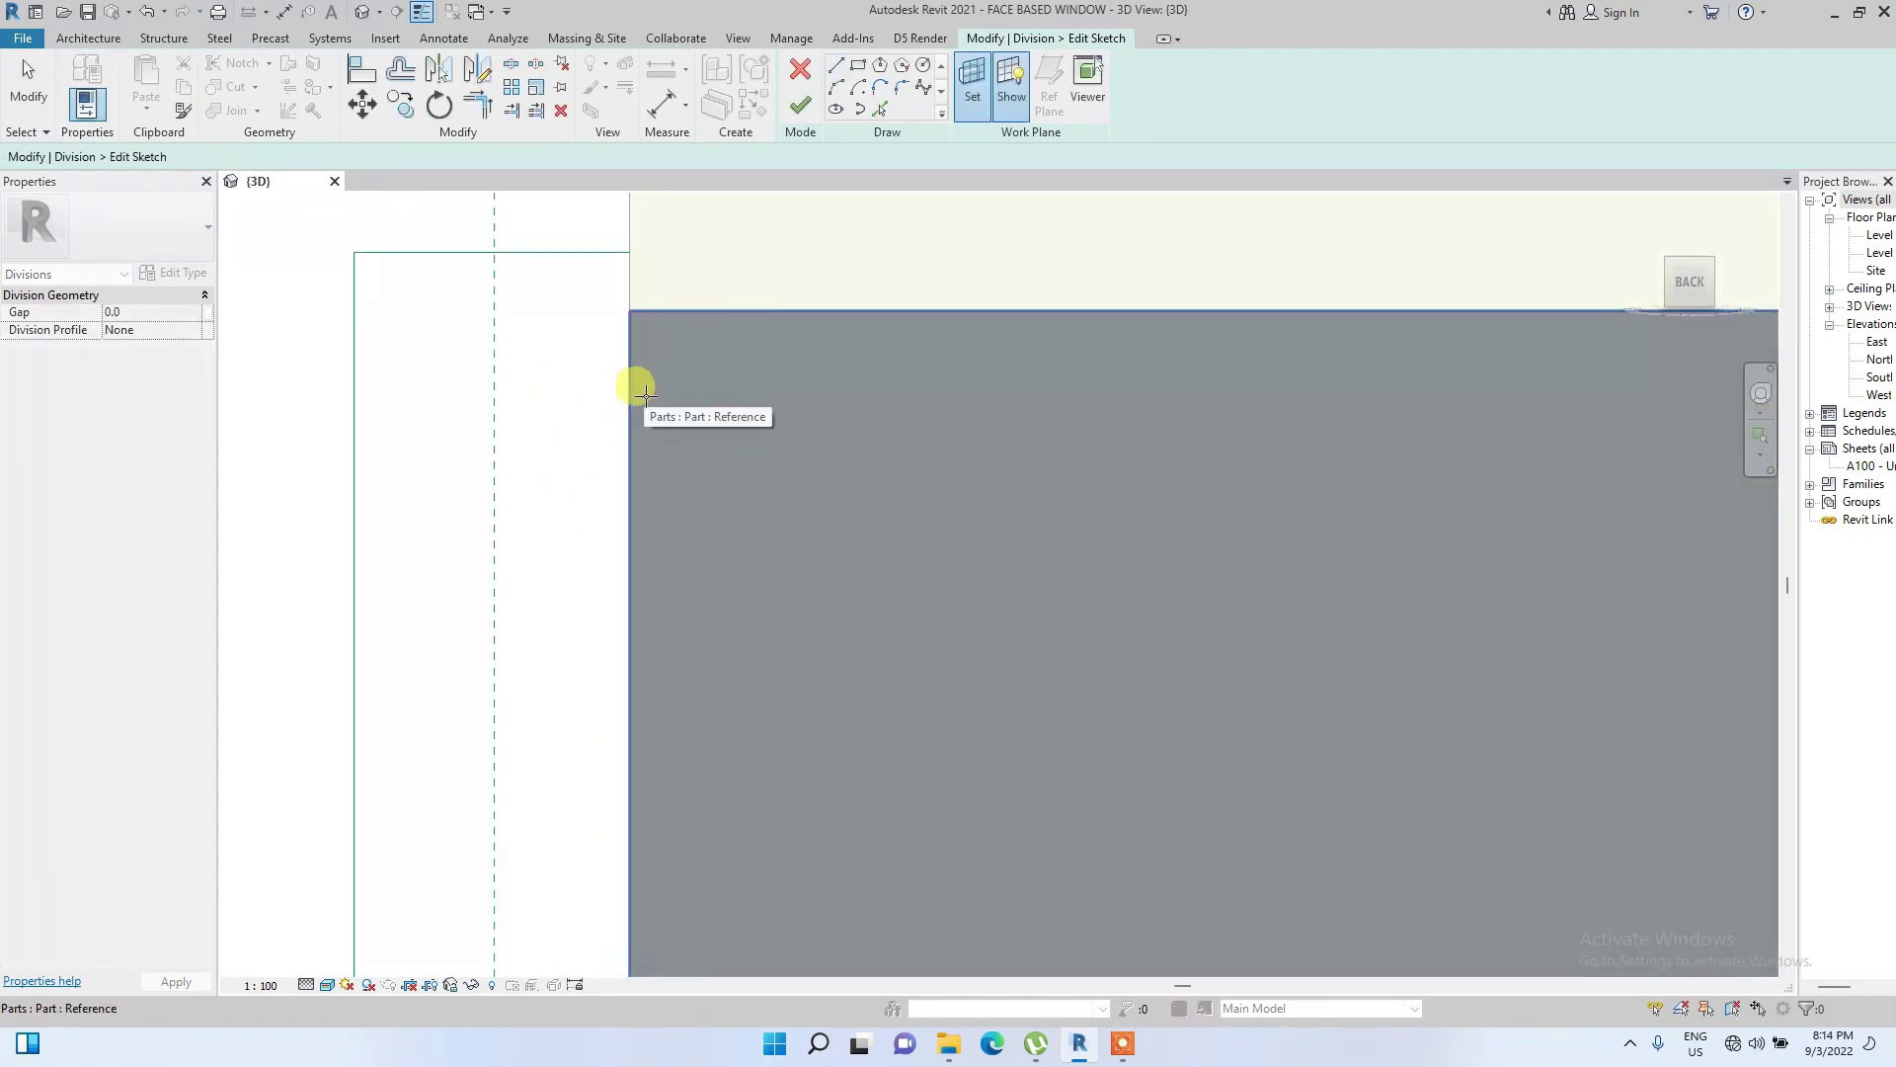
{"action": "left_click", "coordinate": [1680, 287]}
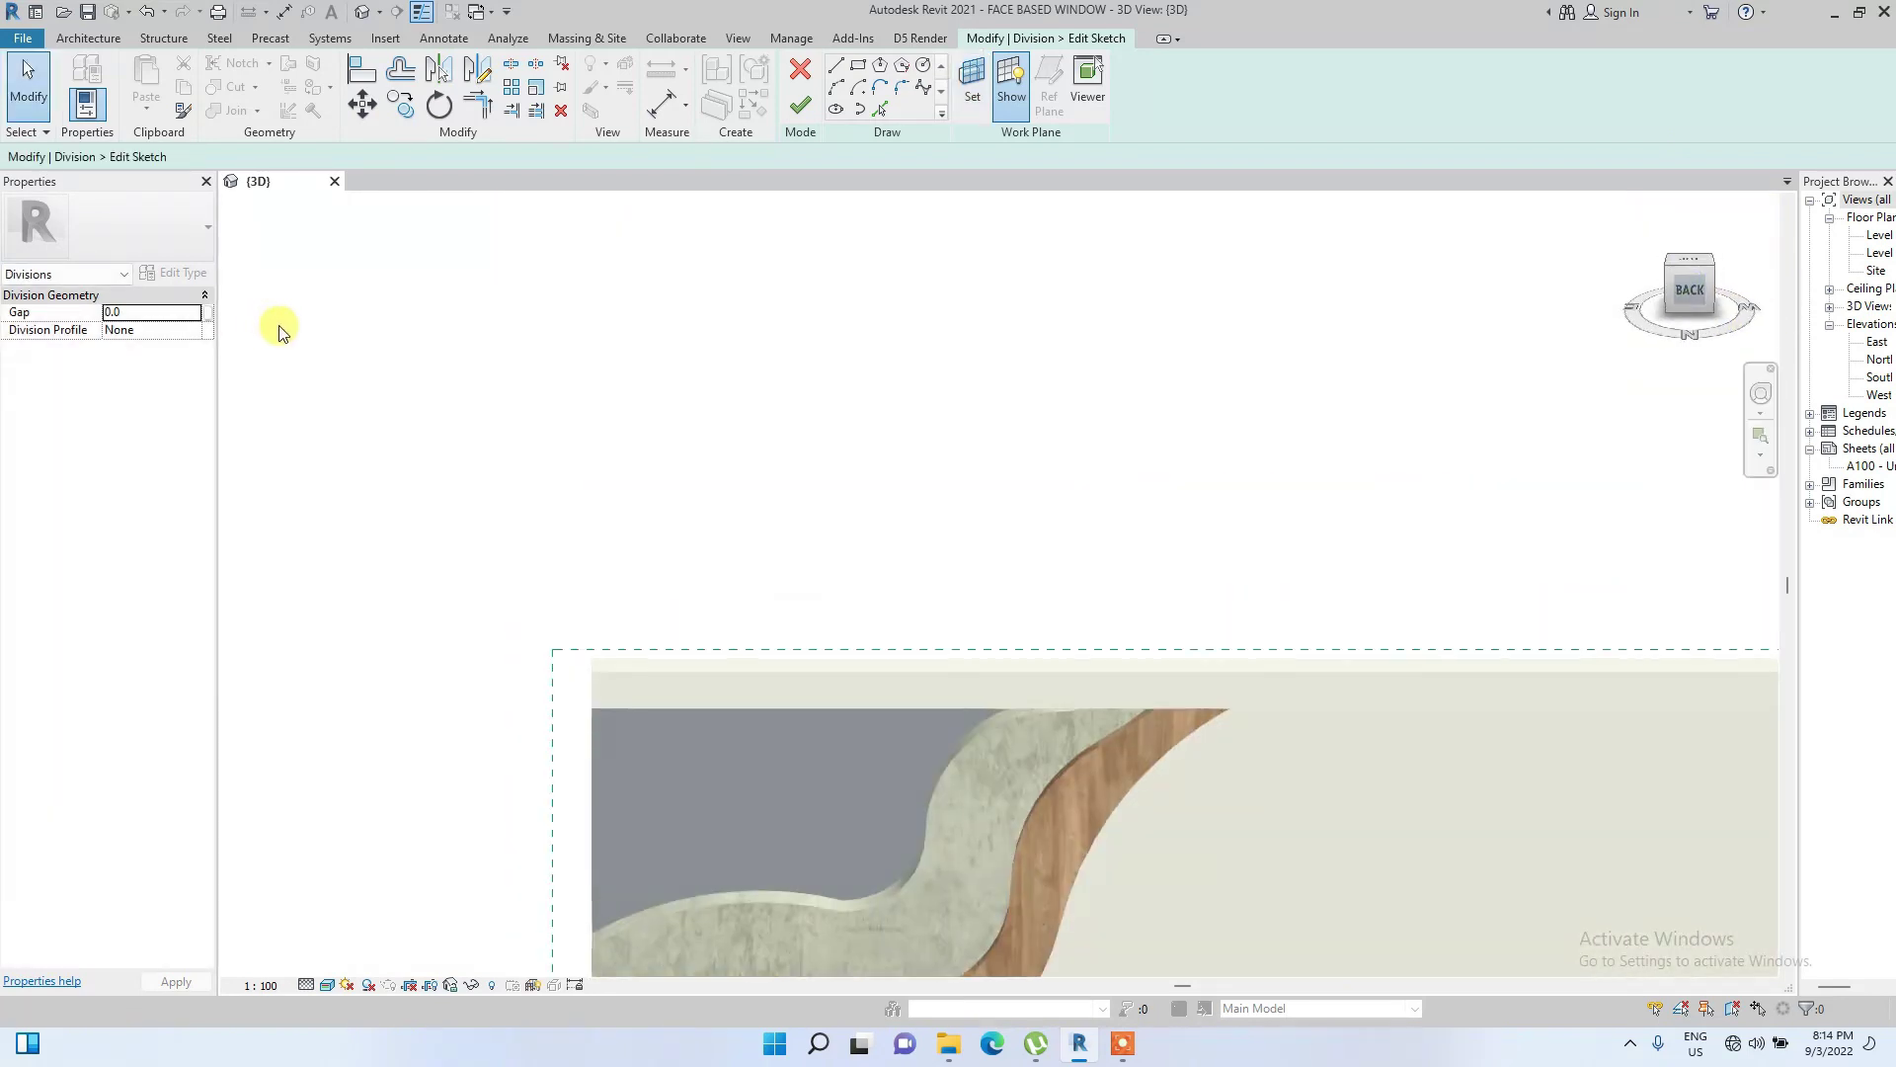
{"action": "left_click", "coordinate": [1668, 258]}
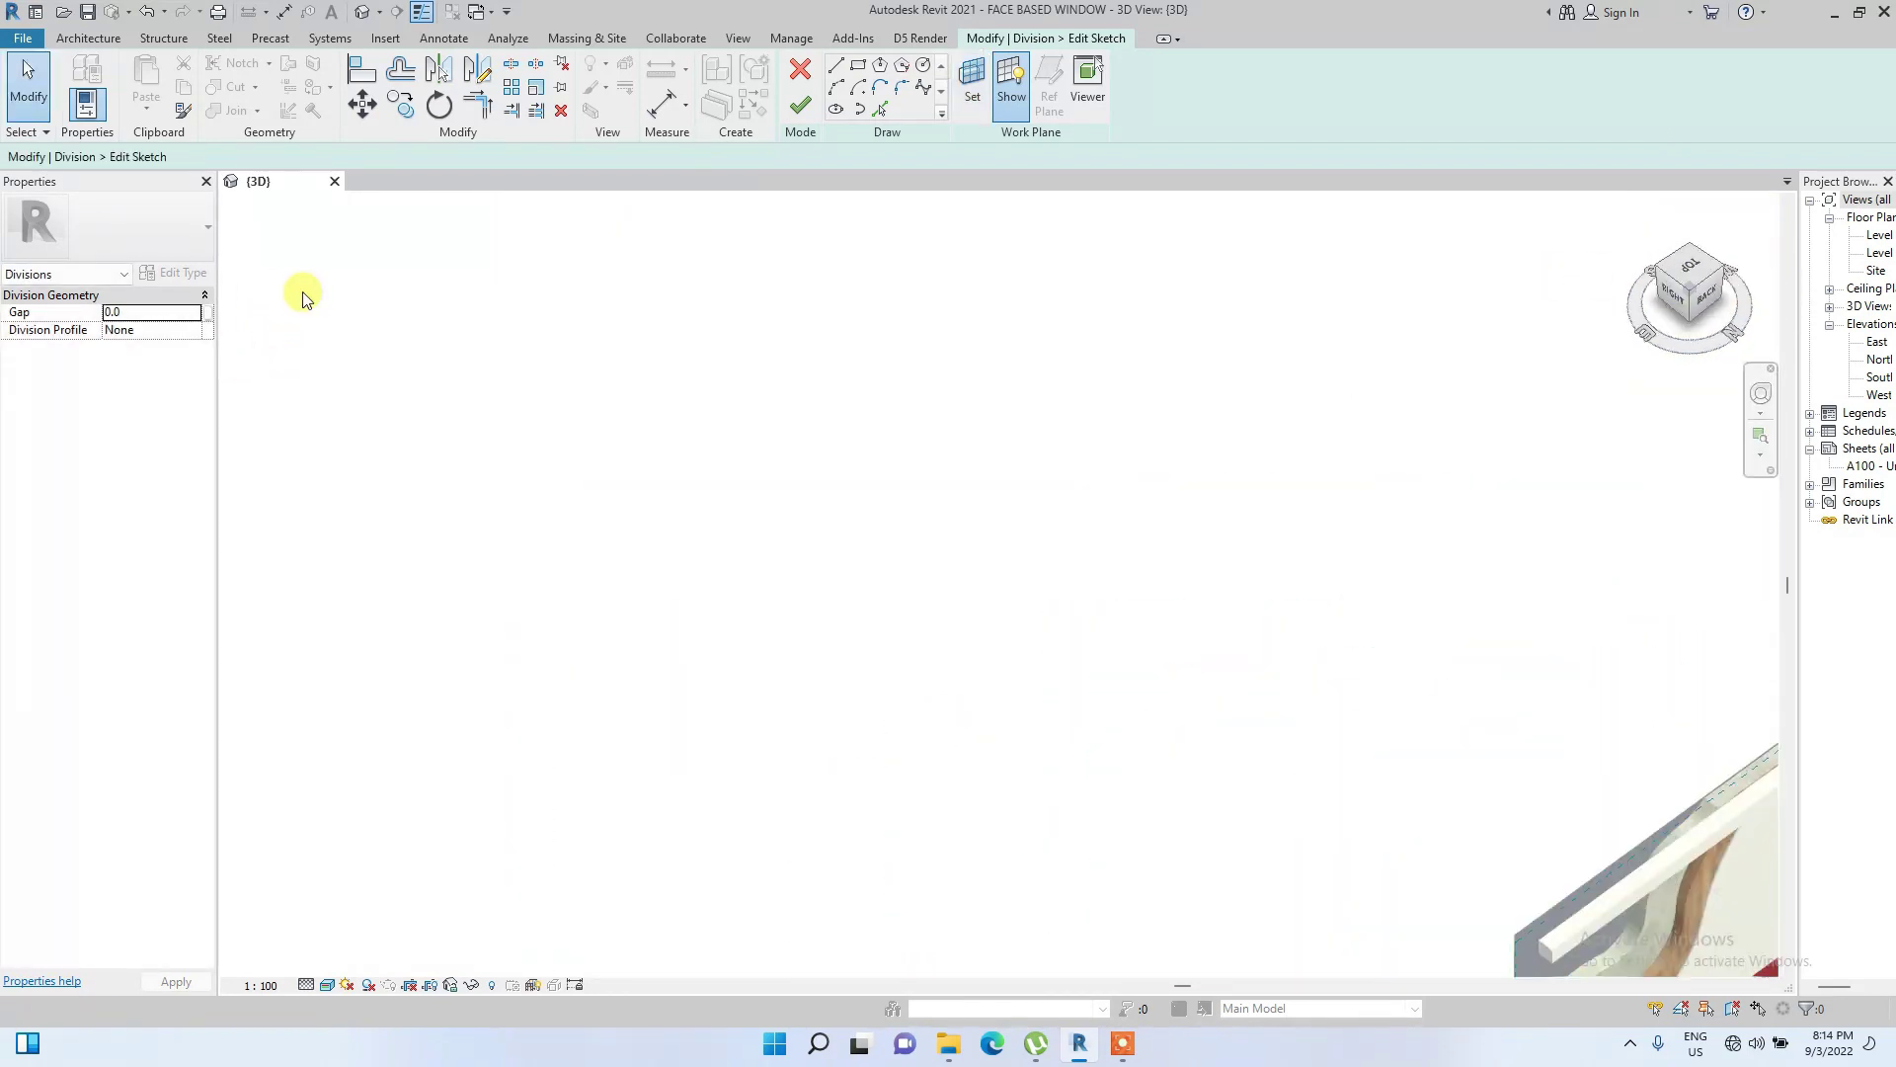
{"action": "scroll", "coordinate": [588, 346], "scroll_direction": "up", "scroll_amount": 6}
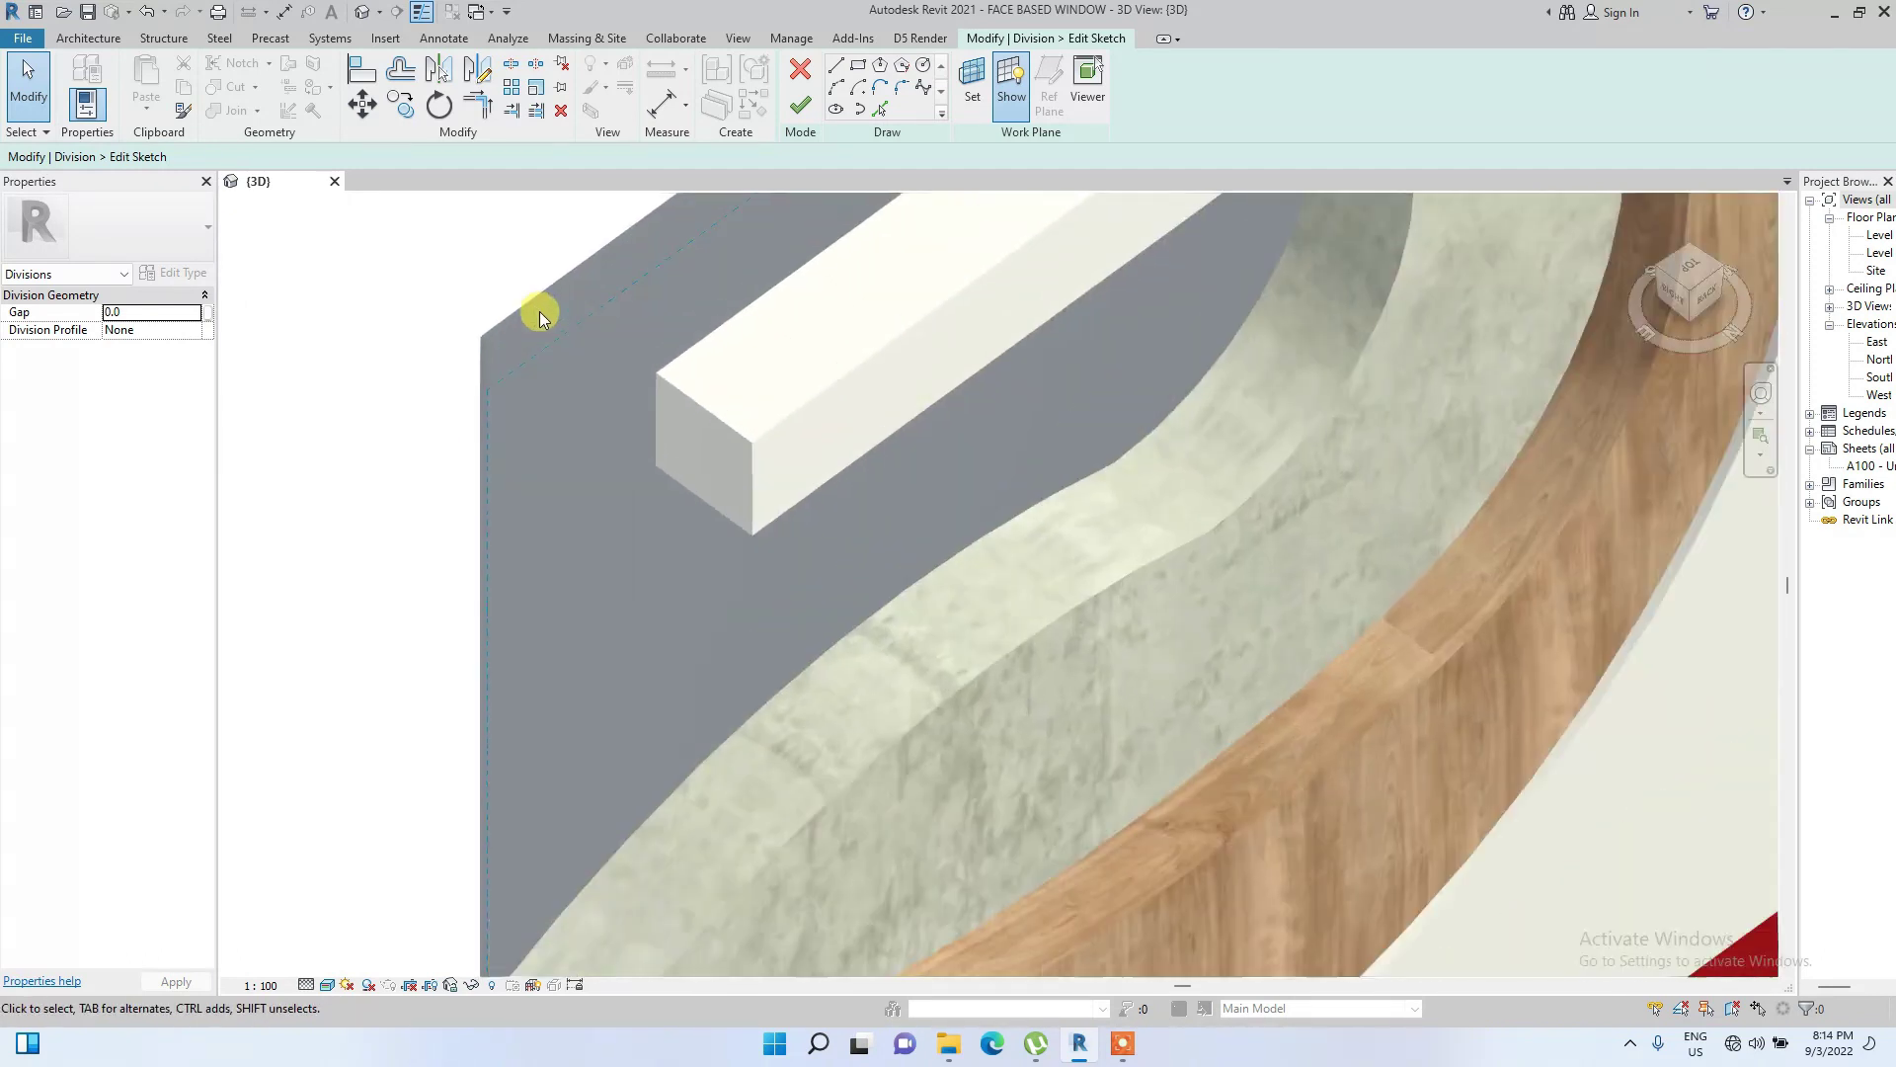
{"action": "left_click", "coordinate": [979, 93]}
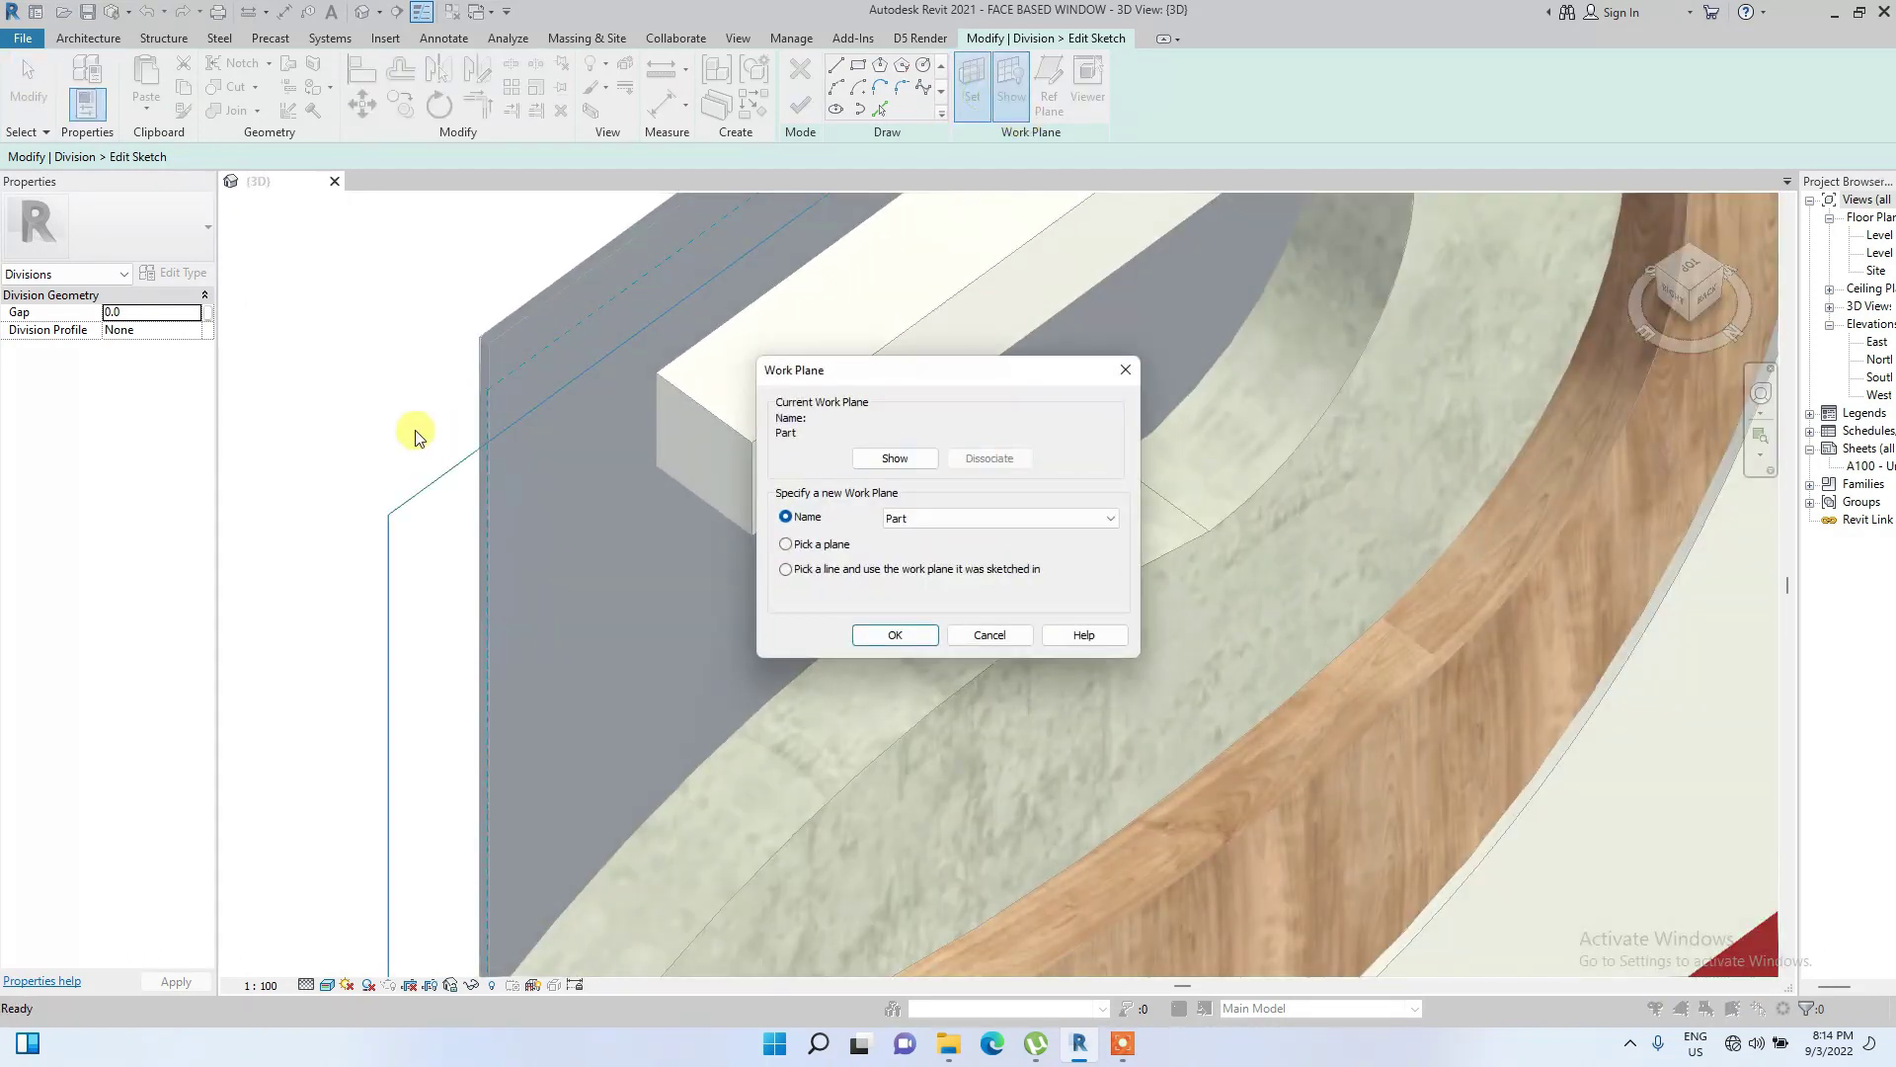
{"action": "left_click", "coordinate": [889, 634]}
{"action": "scroll", "coordinate": [489, 344], "scroll_direction": "up", "scroll_amount": 5}
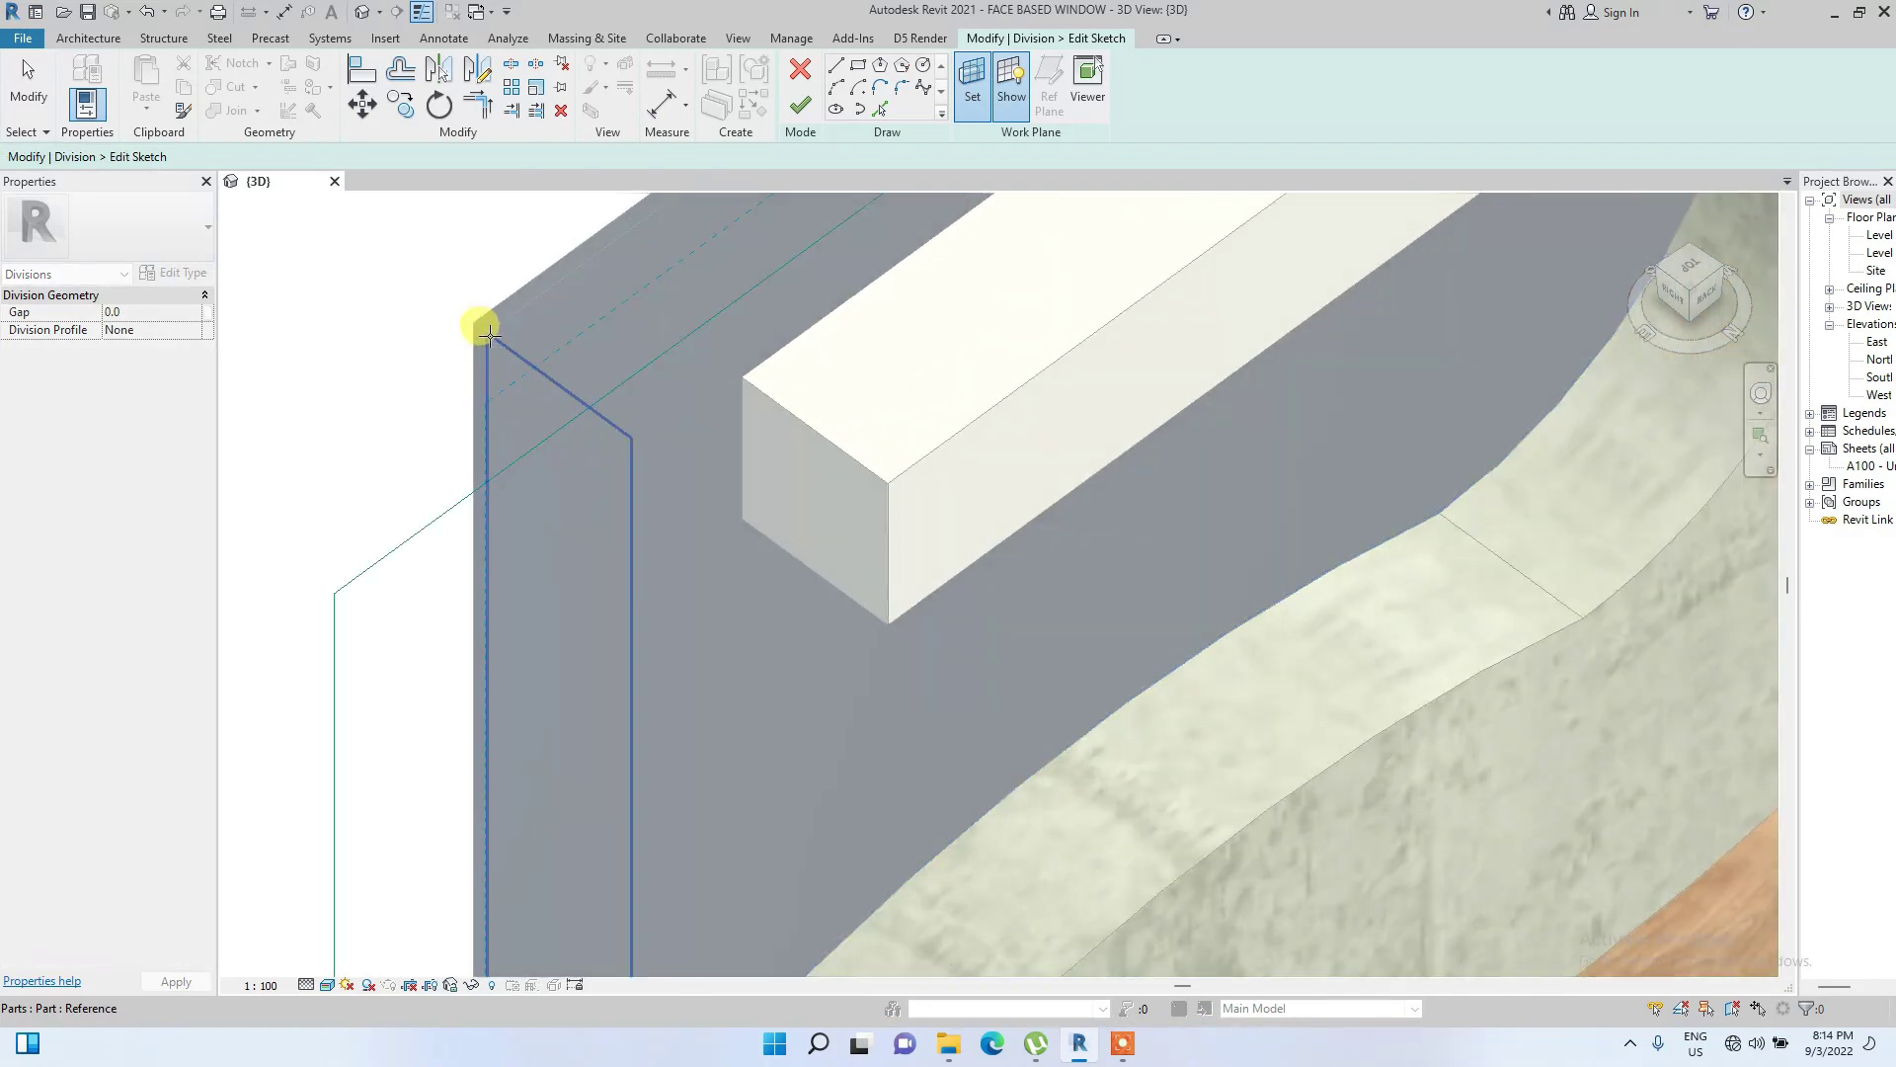
{"action": "left_click", "coordinate": [491, 336]}
{"action": "scroll", "coordinate": [541, 395], "scroll_direction": "down", "scroll_amount": 5}
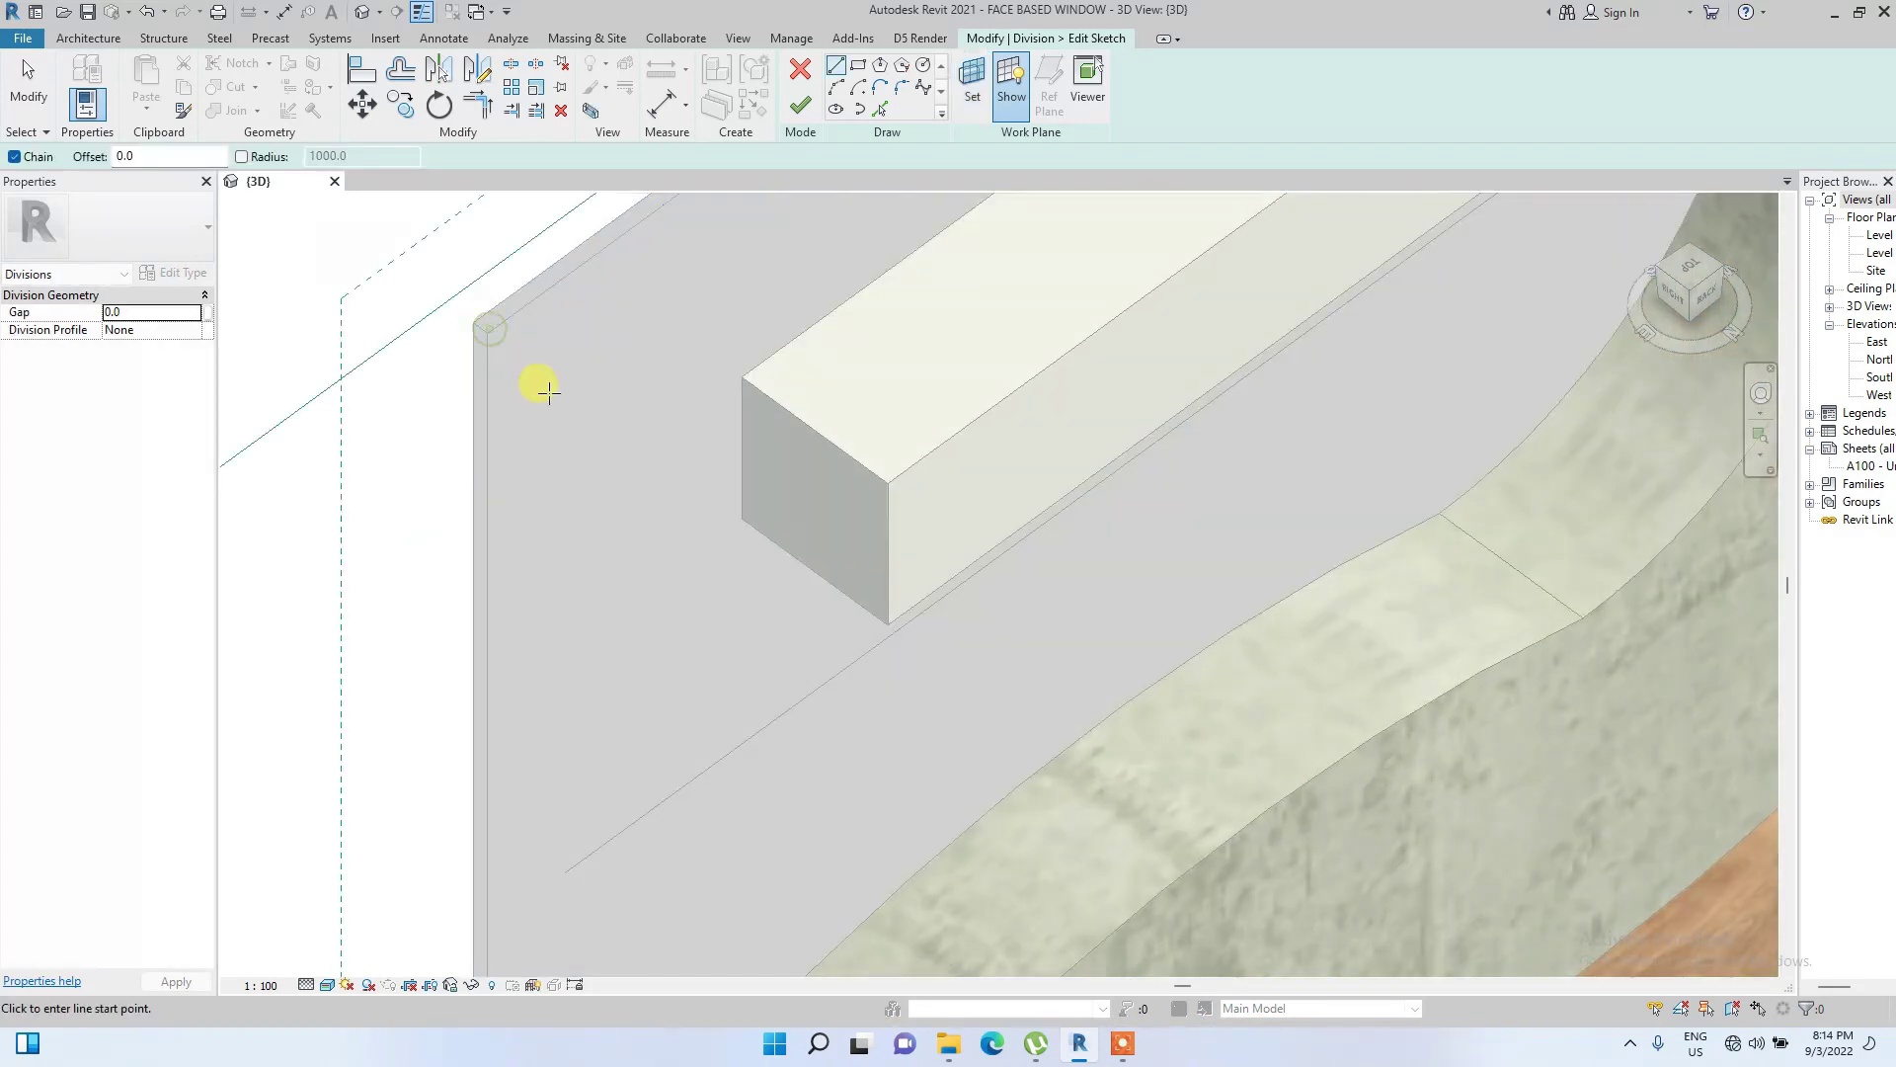
{"action": "left_click", "coordinate": [1699, 291]}
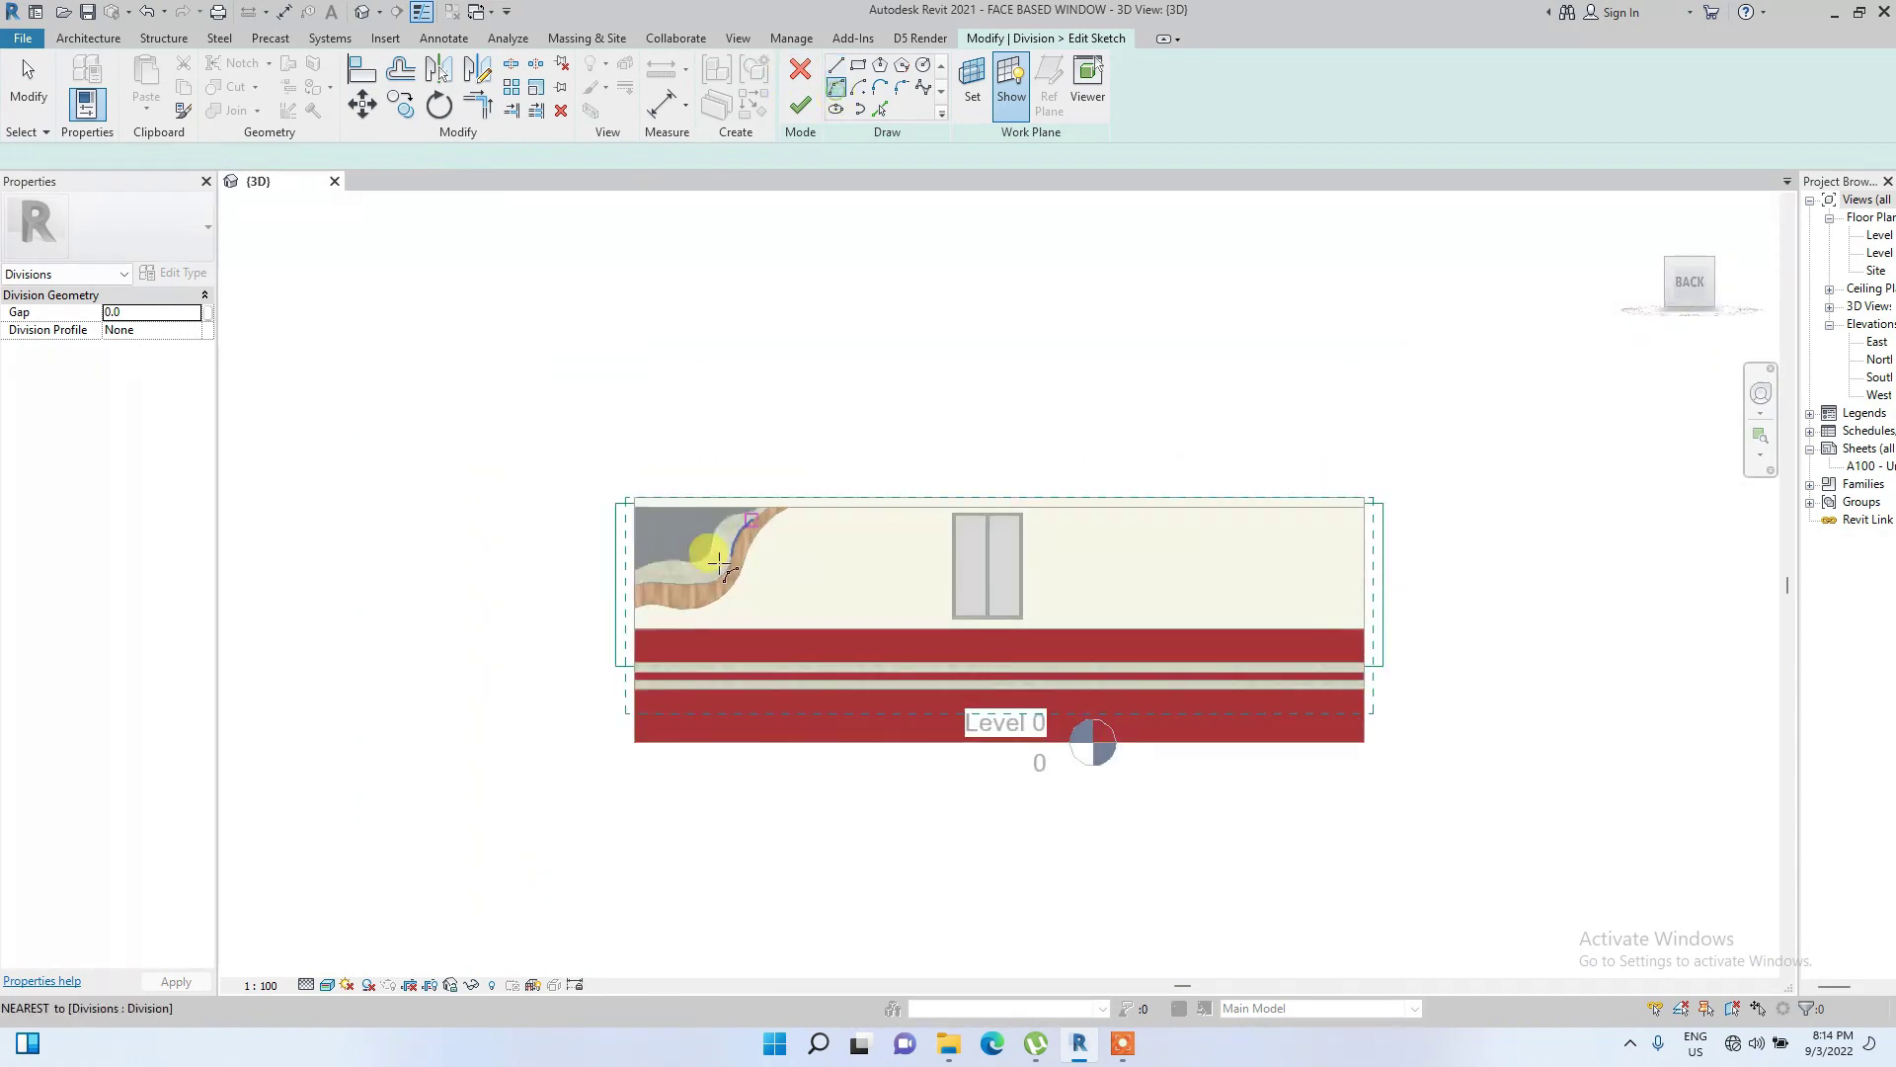
{"action": "scroll", "coordinate": [601, 542], "scroll_direction": "up", "scroll_amount": 5}
Draw chained arcs across the wall corner as the cut line and finish the division
{"action": "left_click", "coordinate": [514, 630]}
{"action": "left_click", "coordinate": [267, 630]}
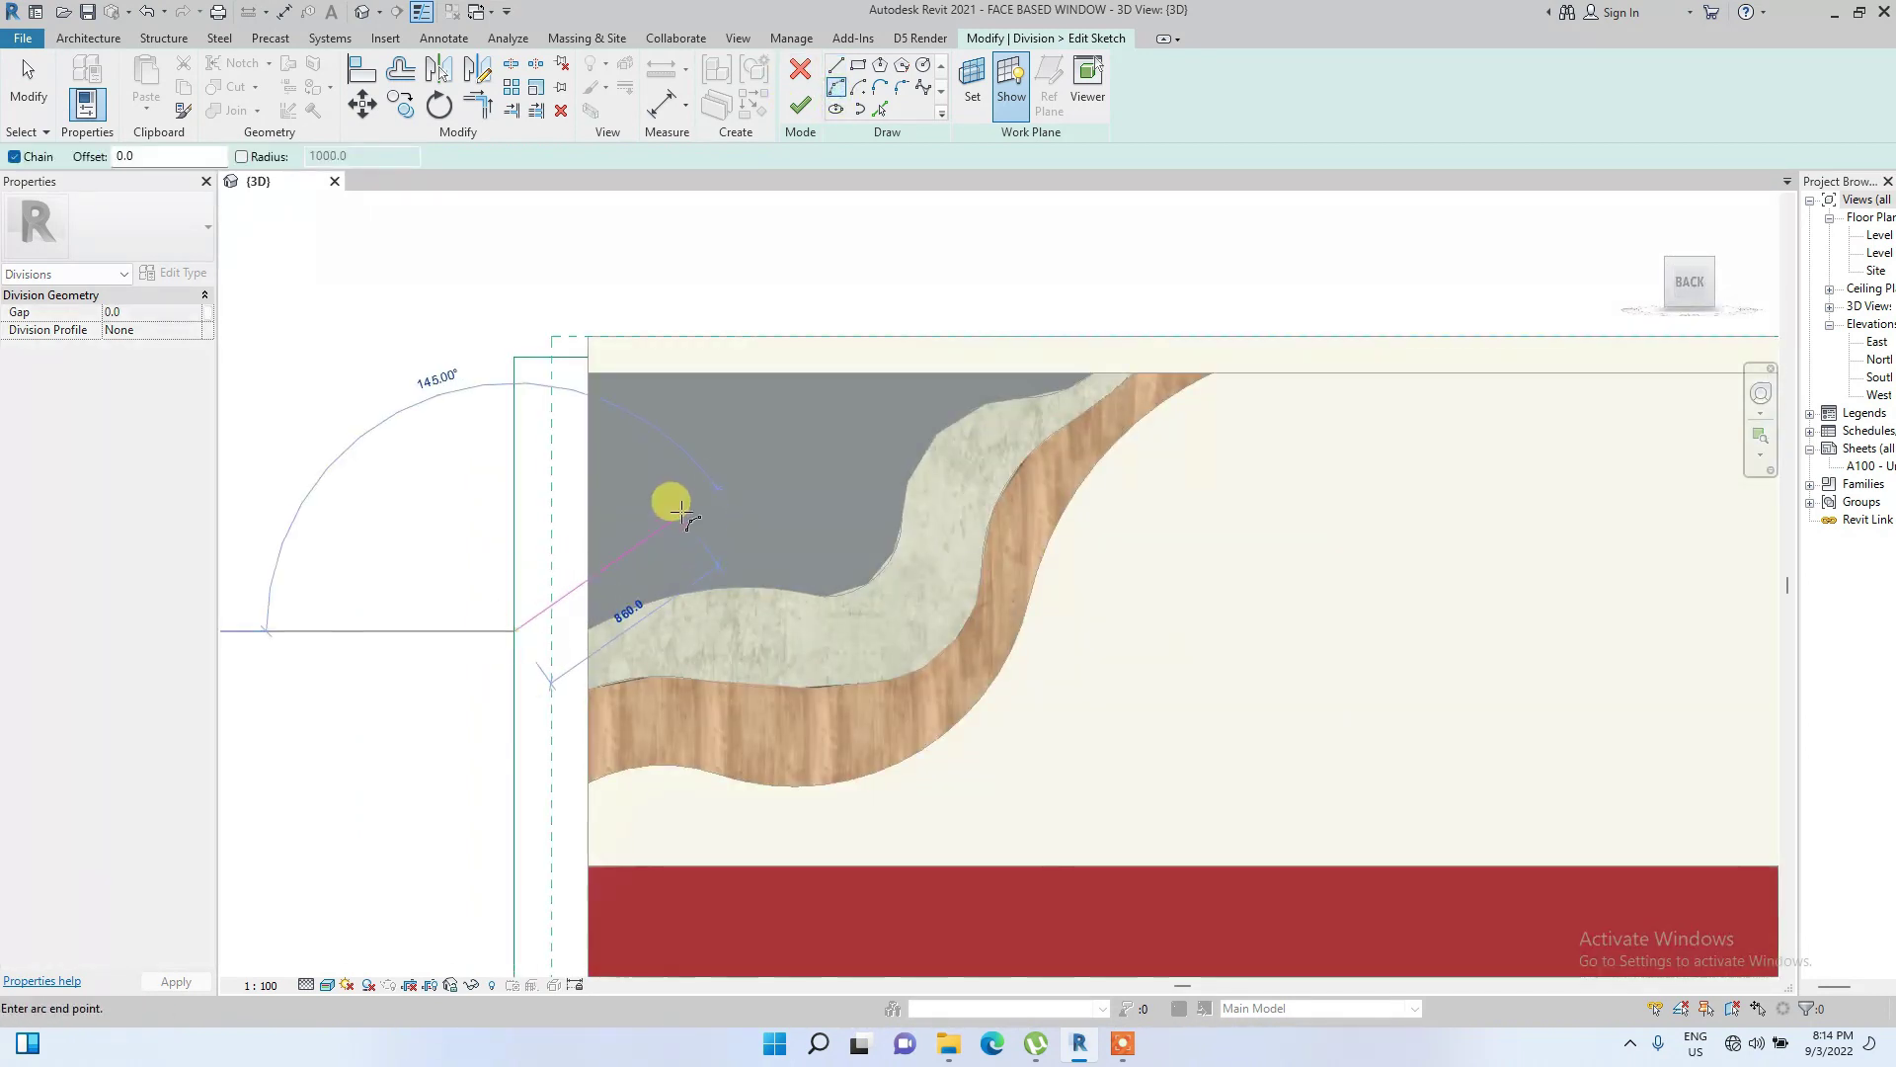
{"action": "left_click", "coordinate": [610, 534]}
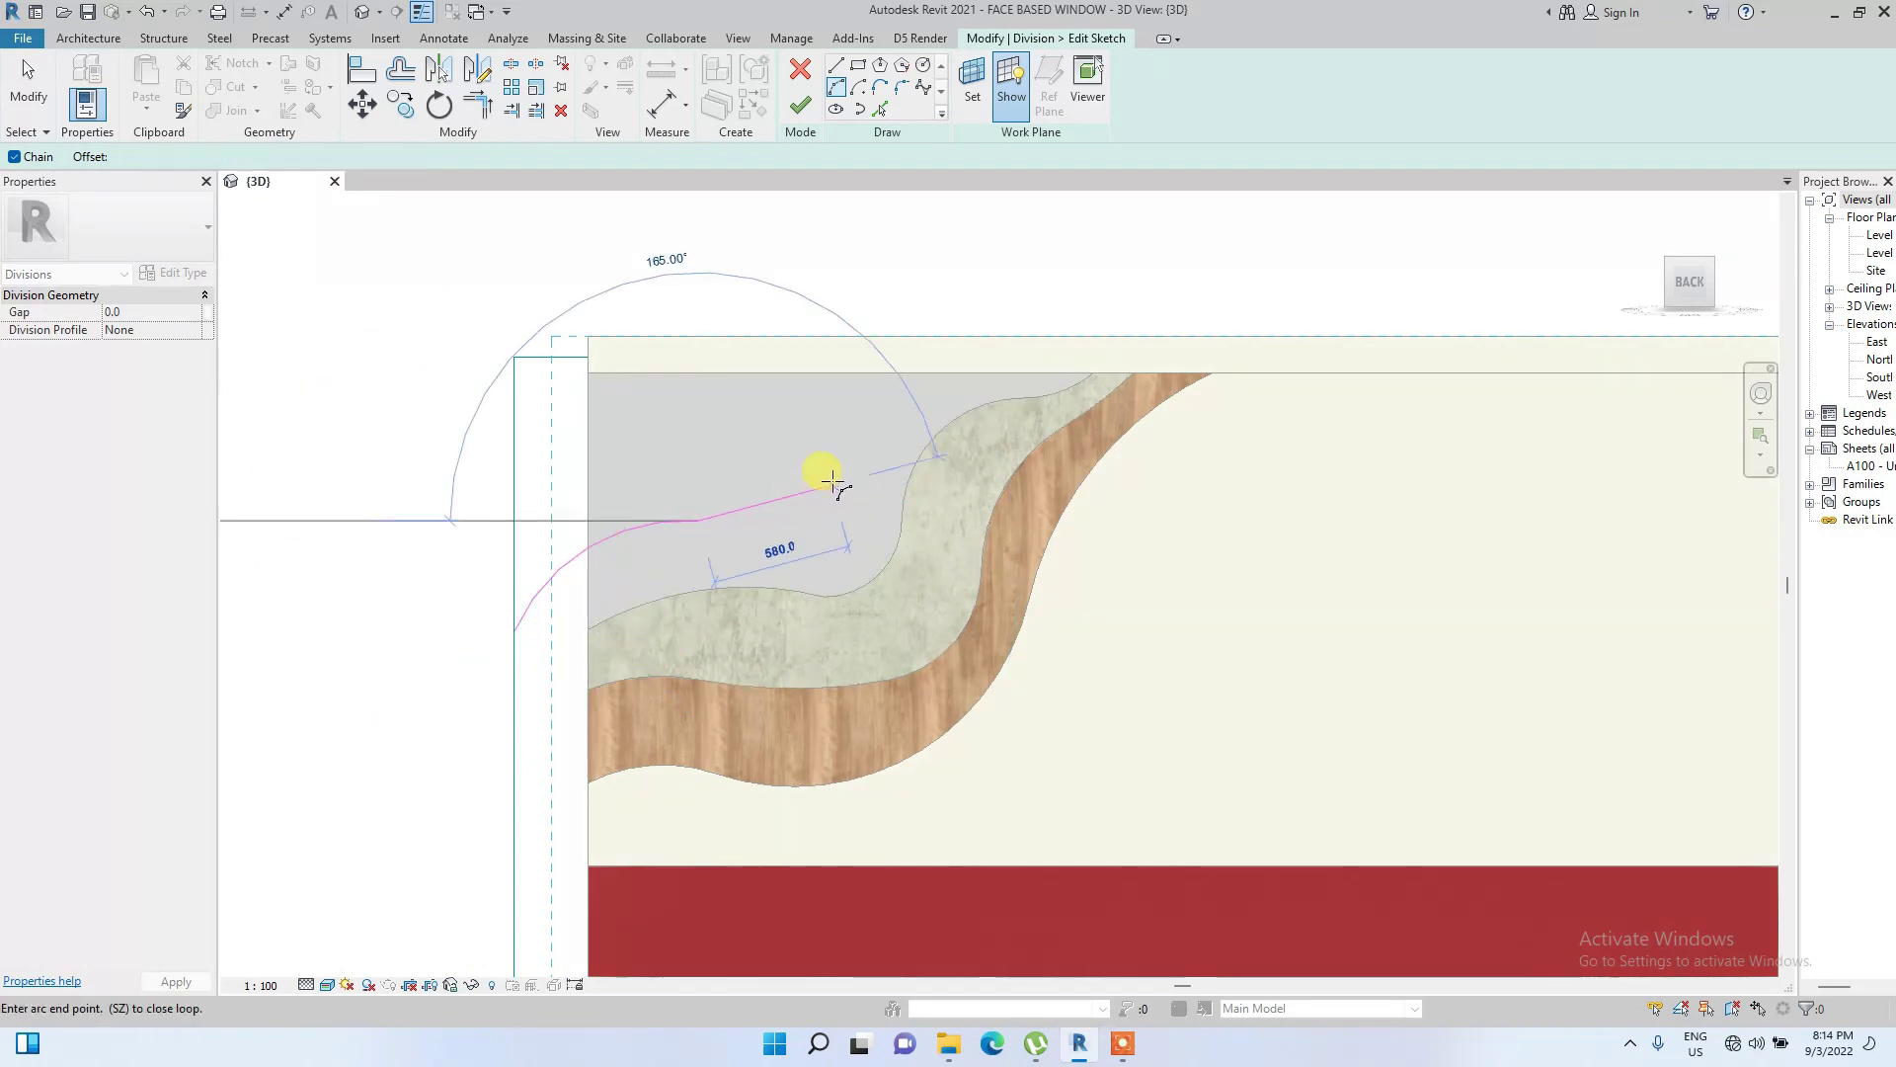
{"action": "left_click", "coordinate": [832, 485]}
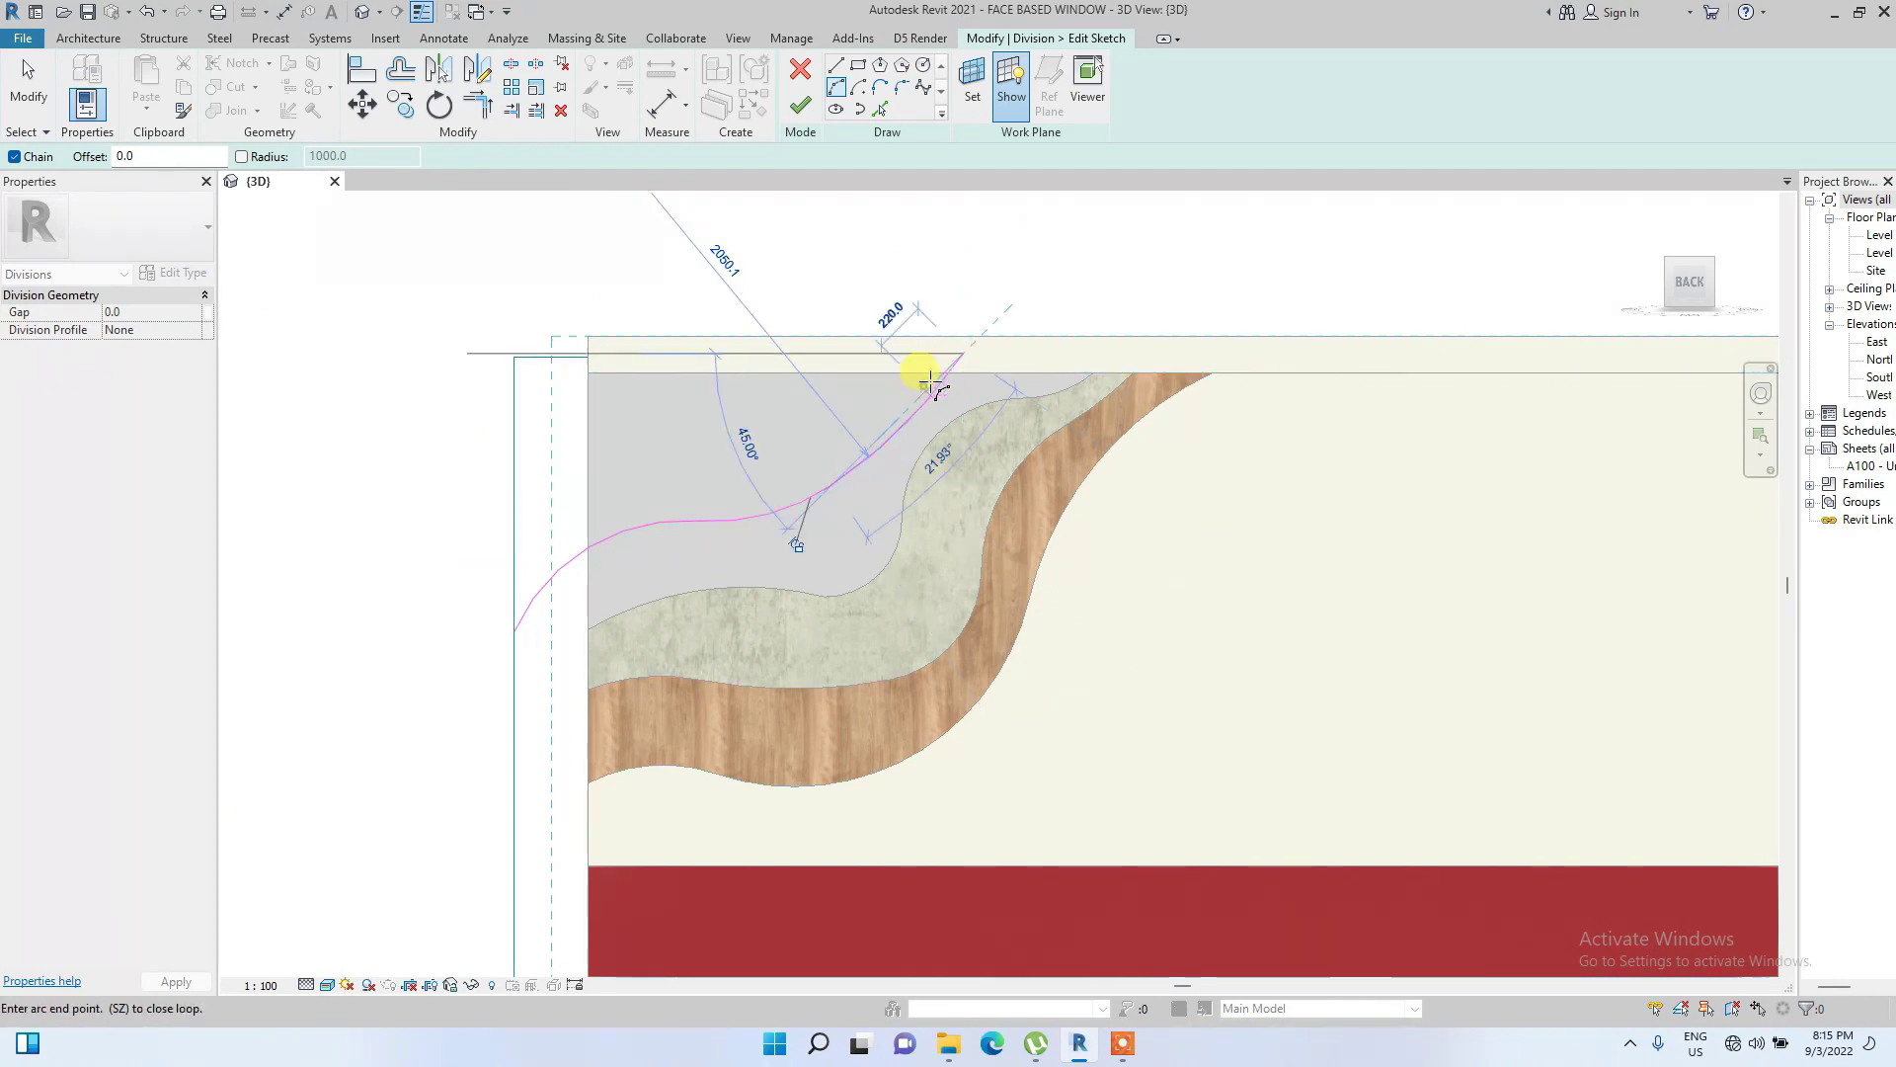
{"action": "left_click", "coordinate": [964, 352]}
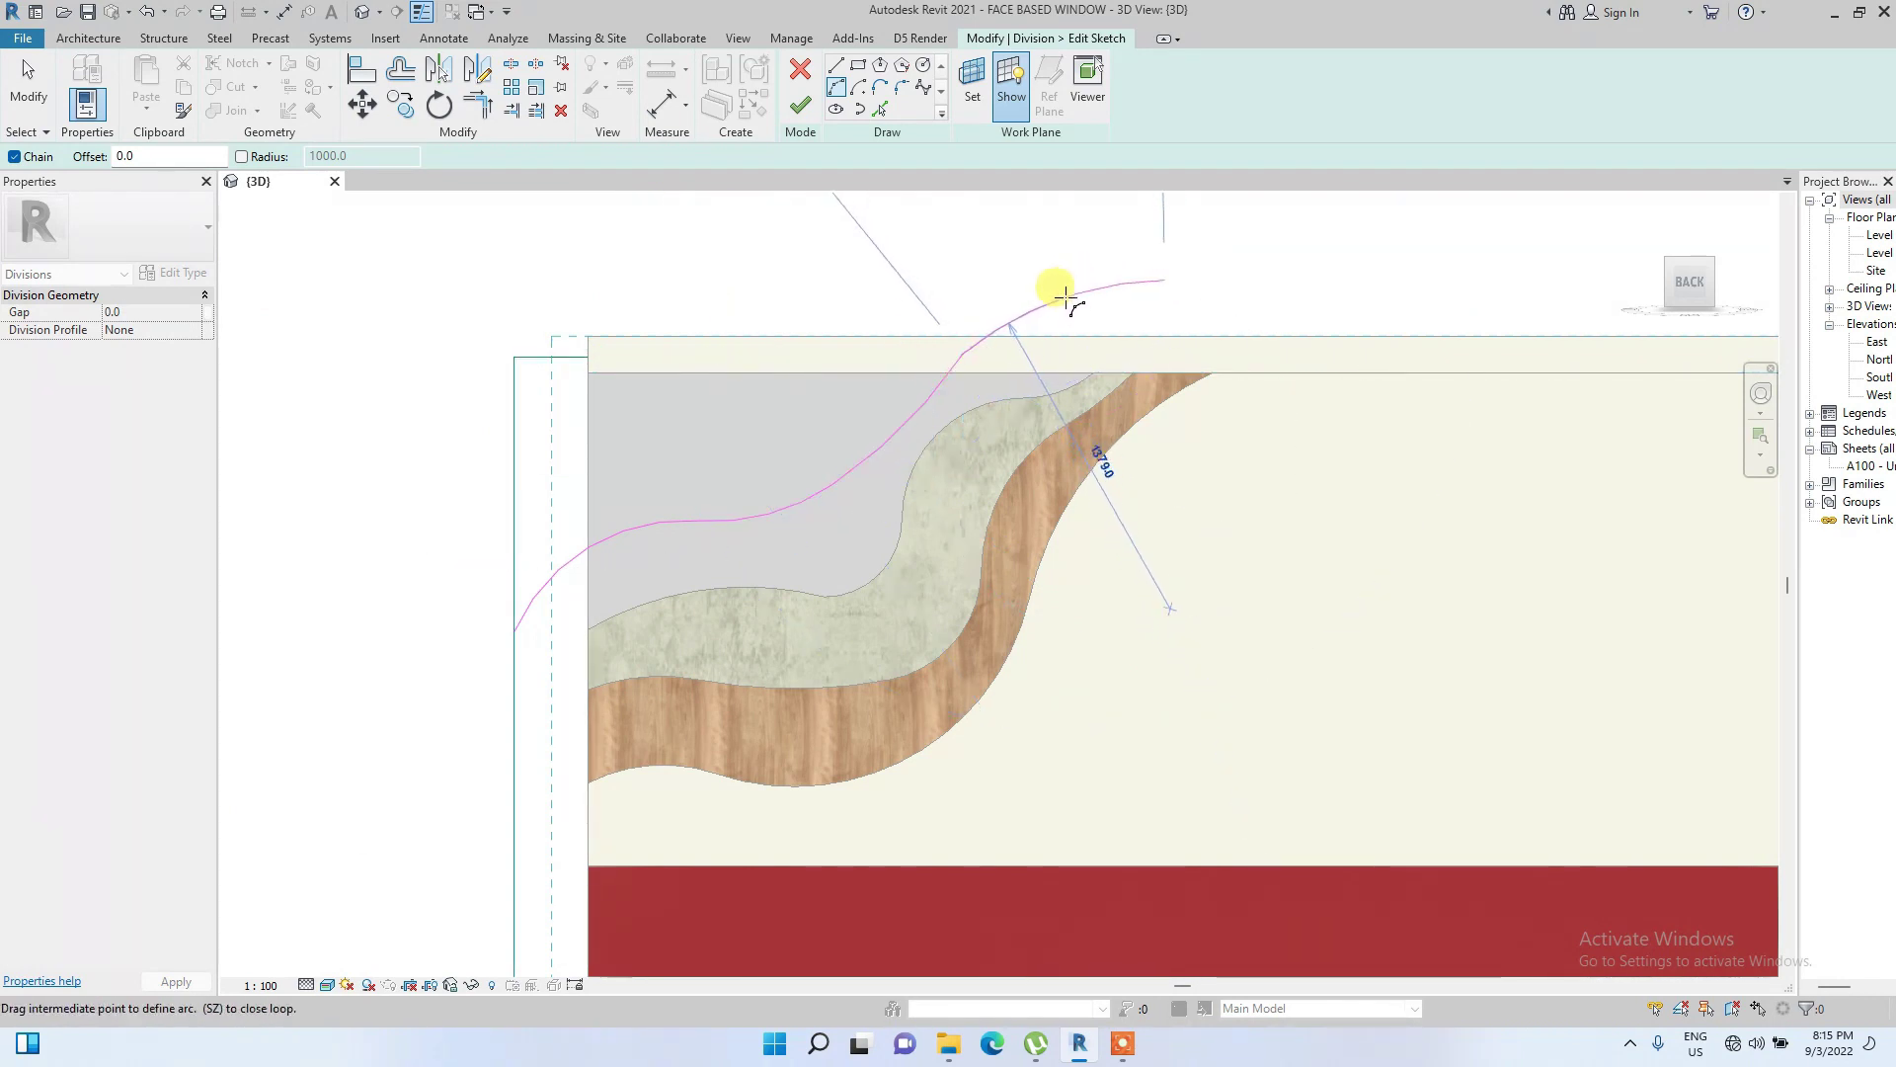
{"action": "left_click", "coordinate": [1020, 292]}
{"action": "key", "text": "Escape"}
{"action": "key", "text": "Escape"}
{"action": "left_click", "coordinate": [800, 106]}
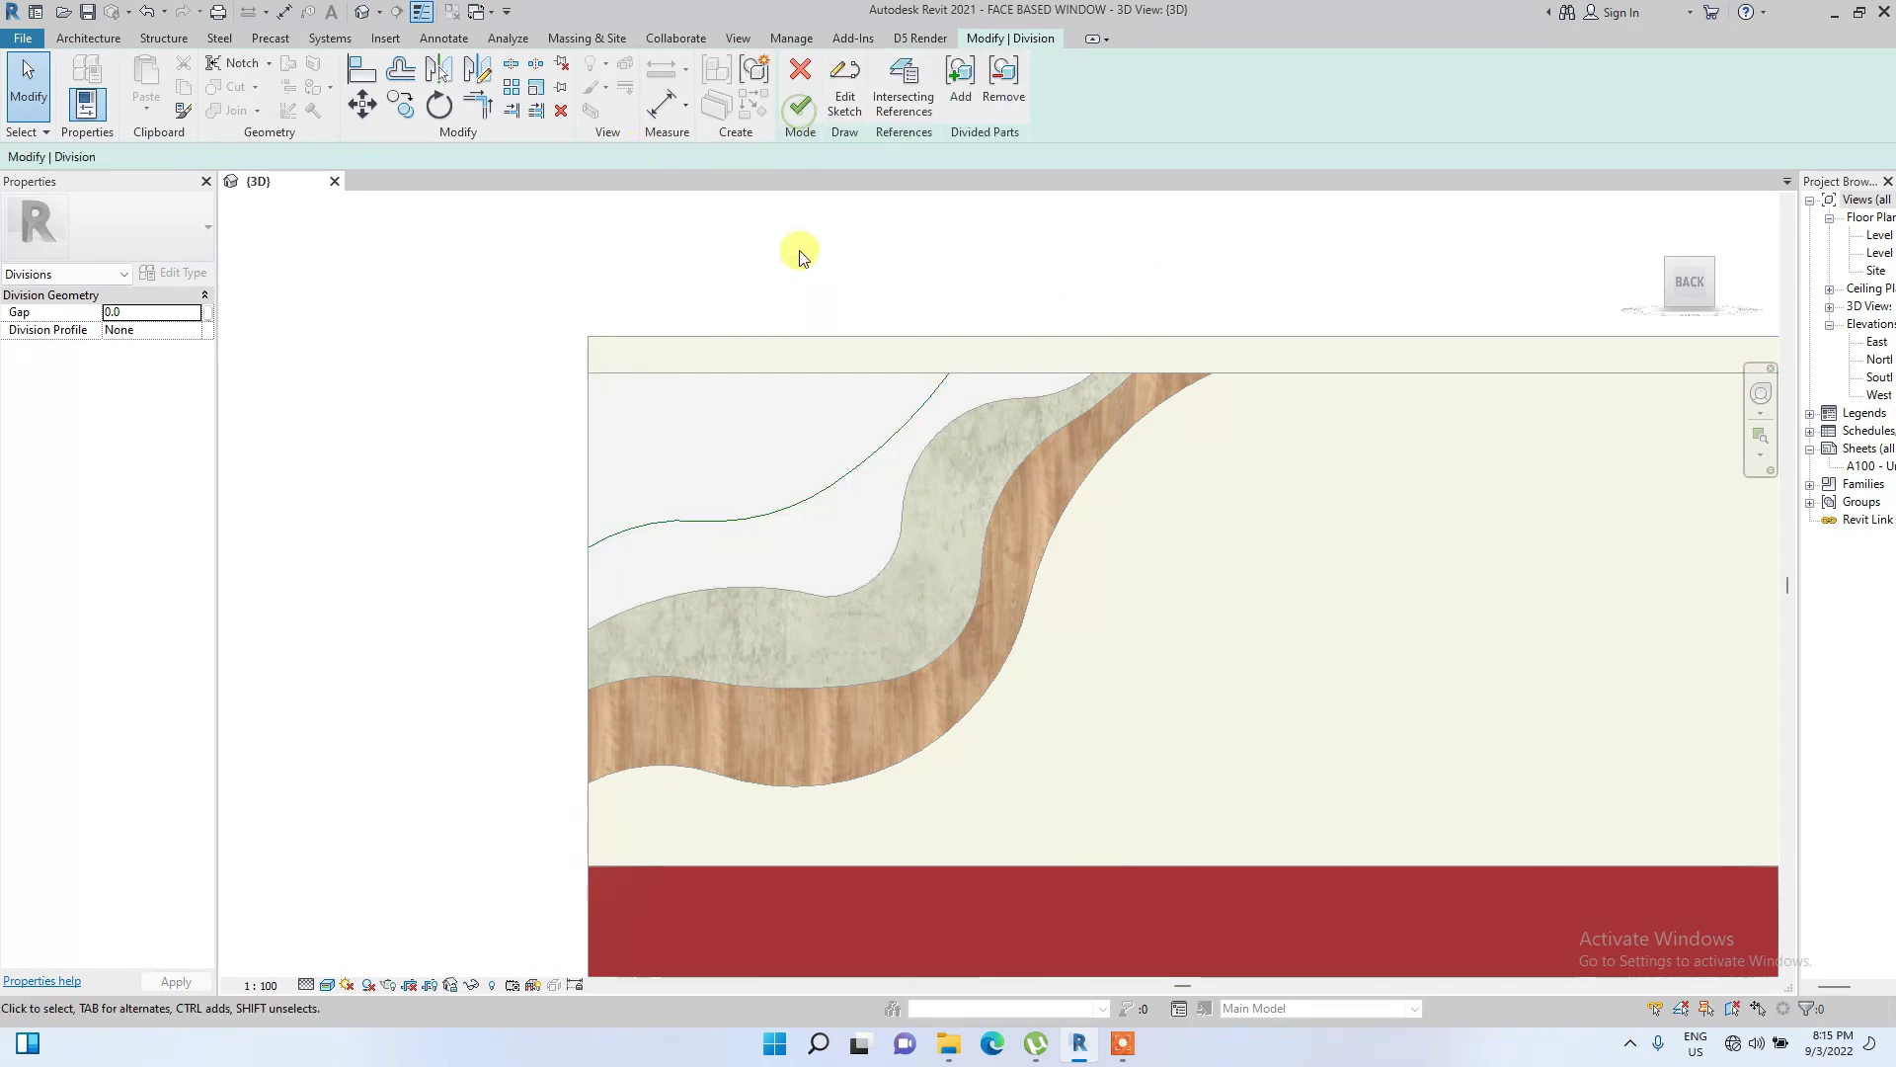
{"action": "left_click", "coordinate": [800, 105]}
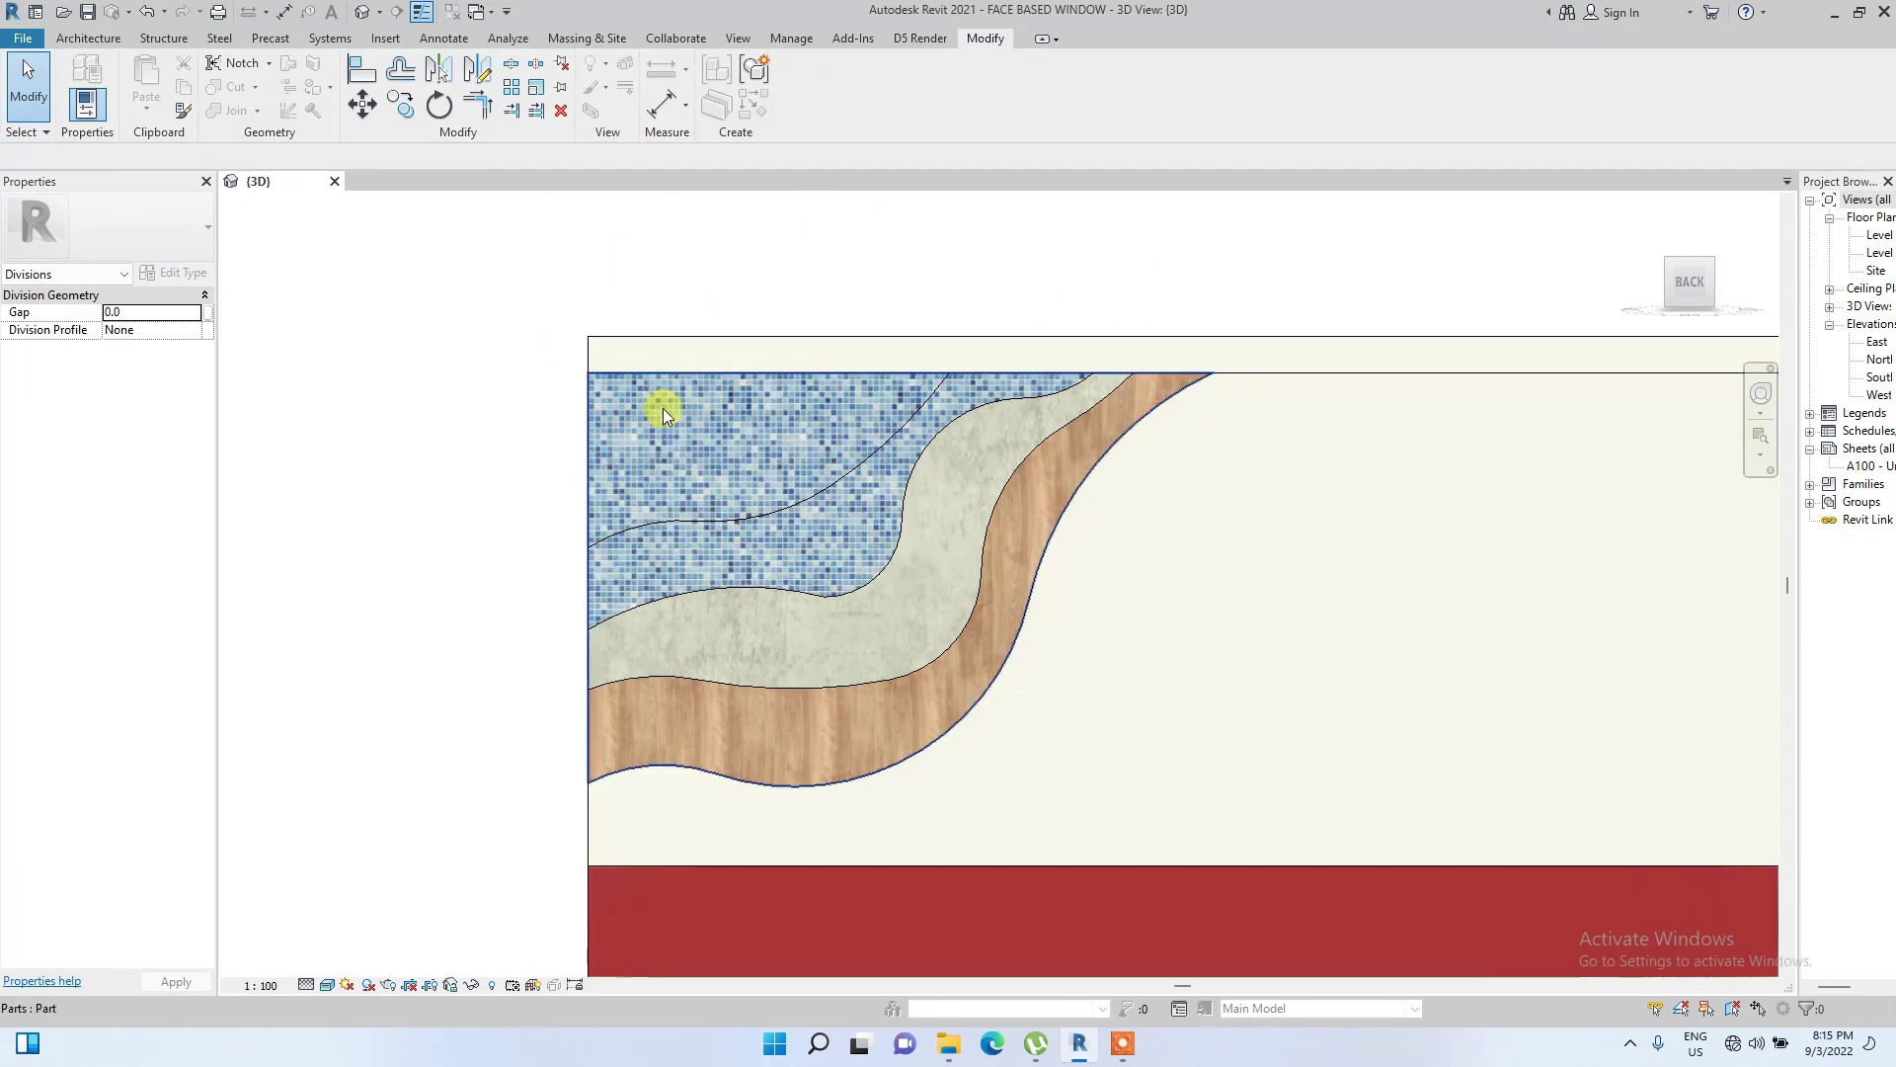
Select the upper-left tile piece in an oblique corner view
{"action": "left_click", "coordinate": [1706, 288]}
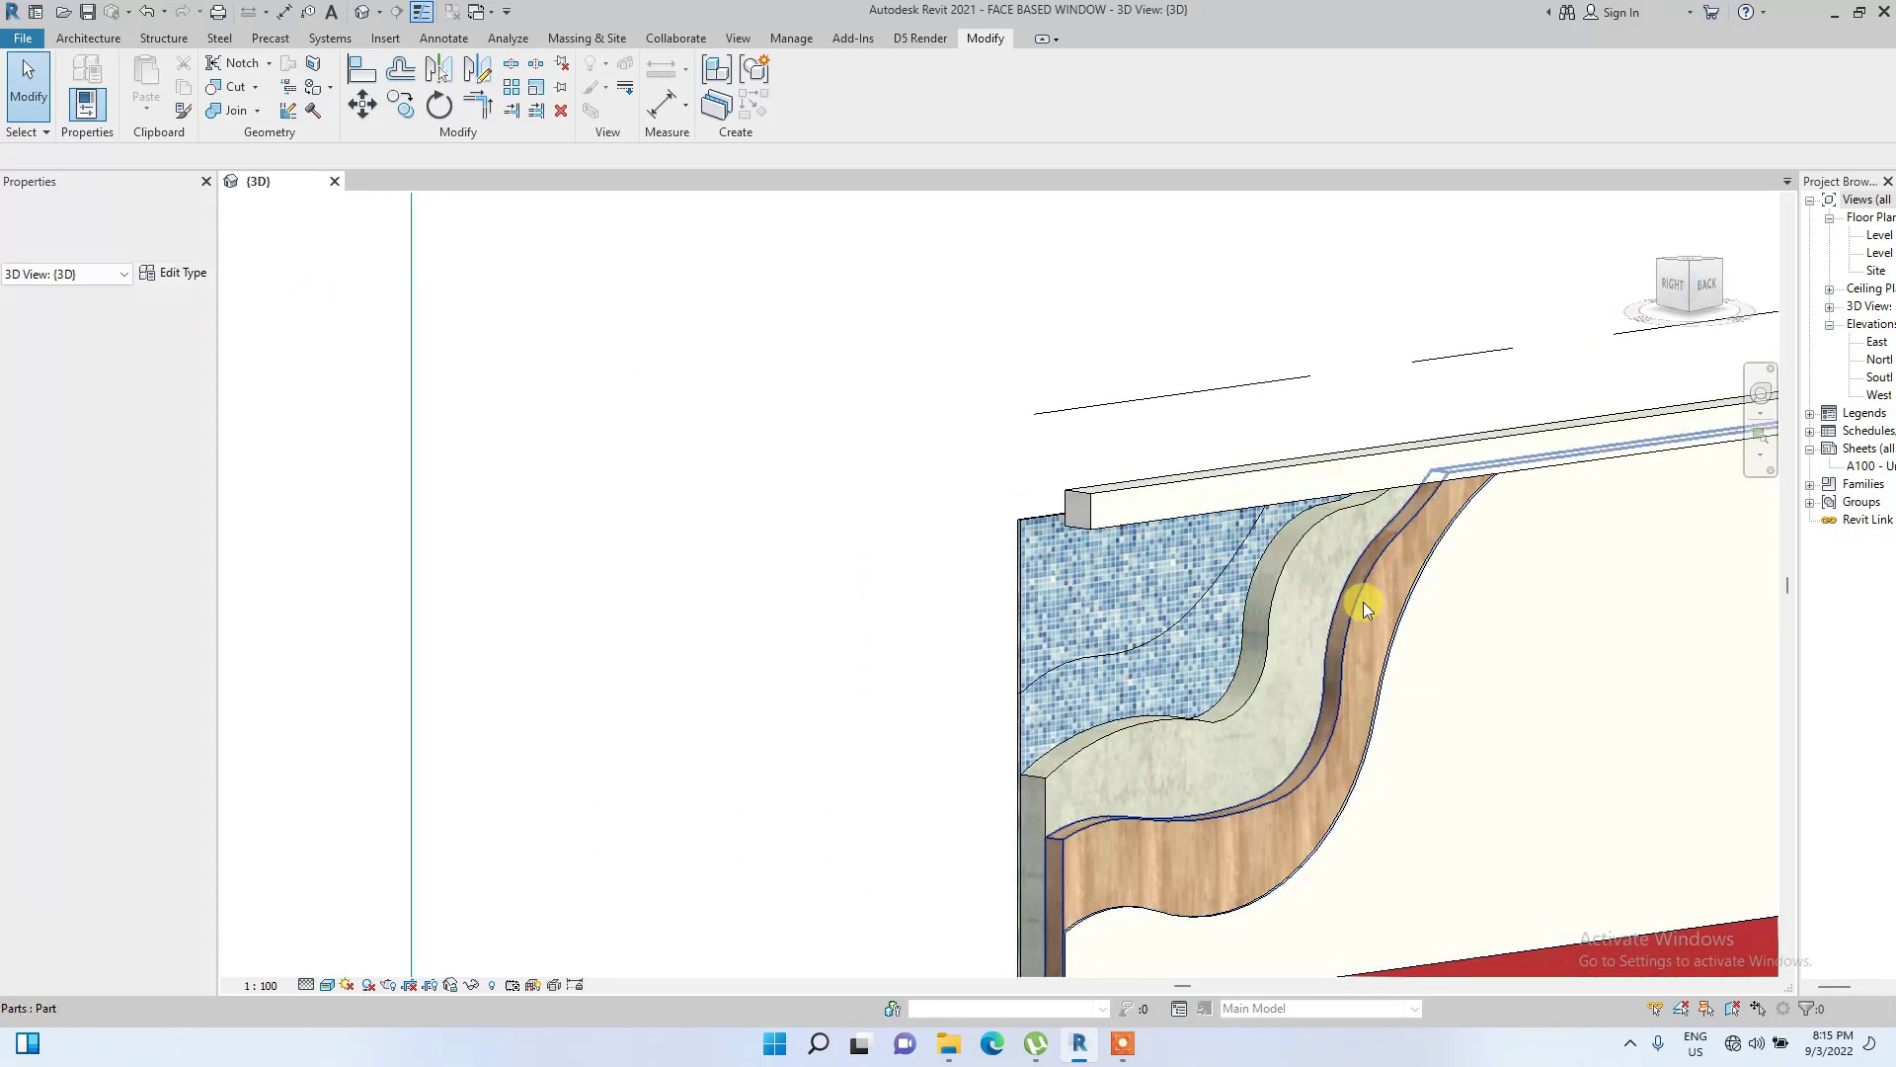
{"action": "left_click", "coordinate": [1037, 612]}
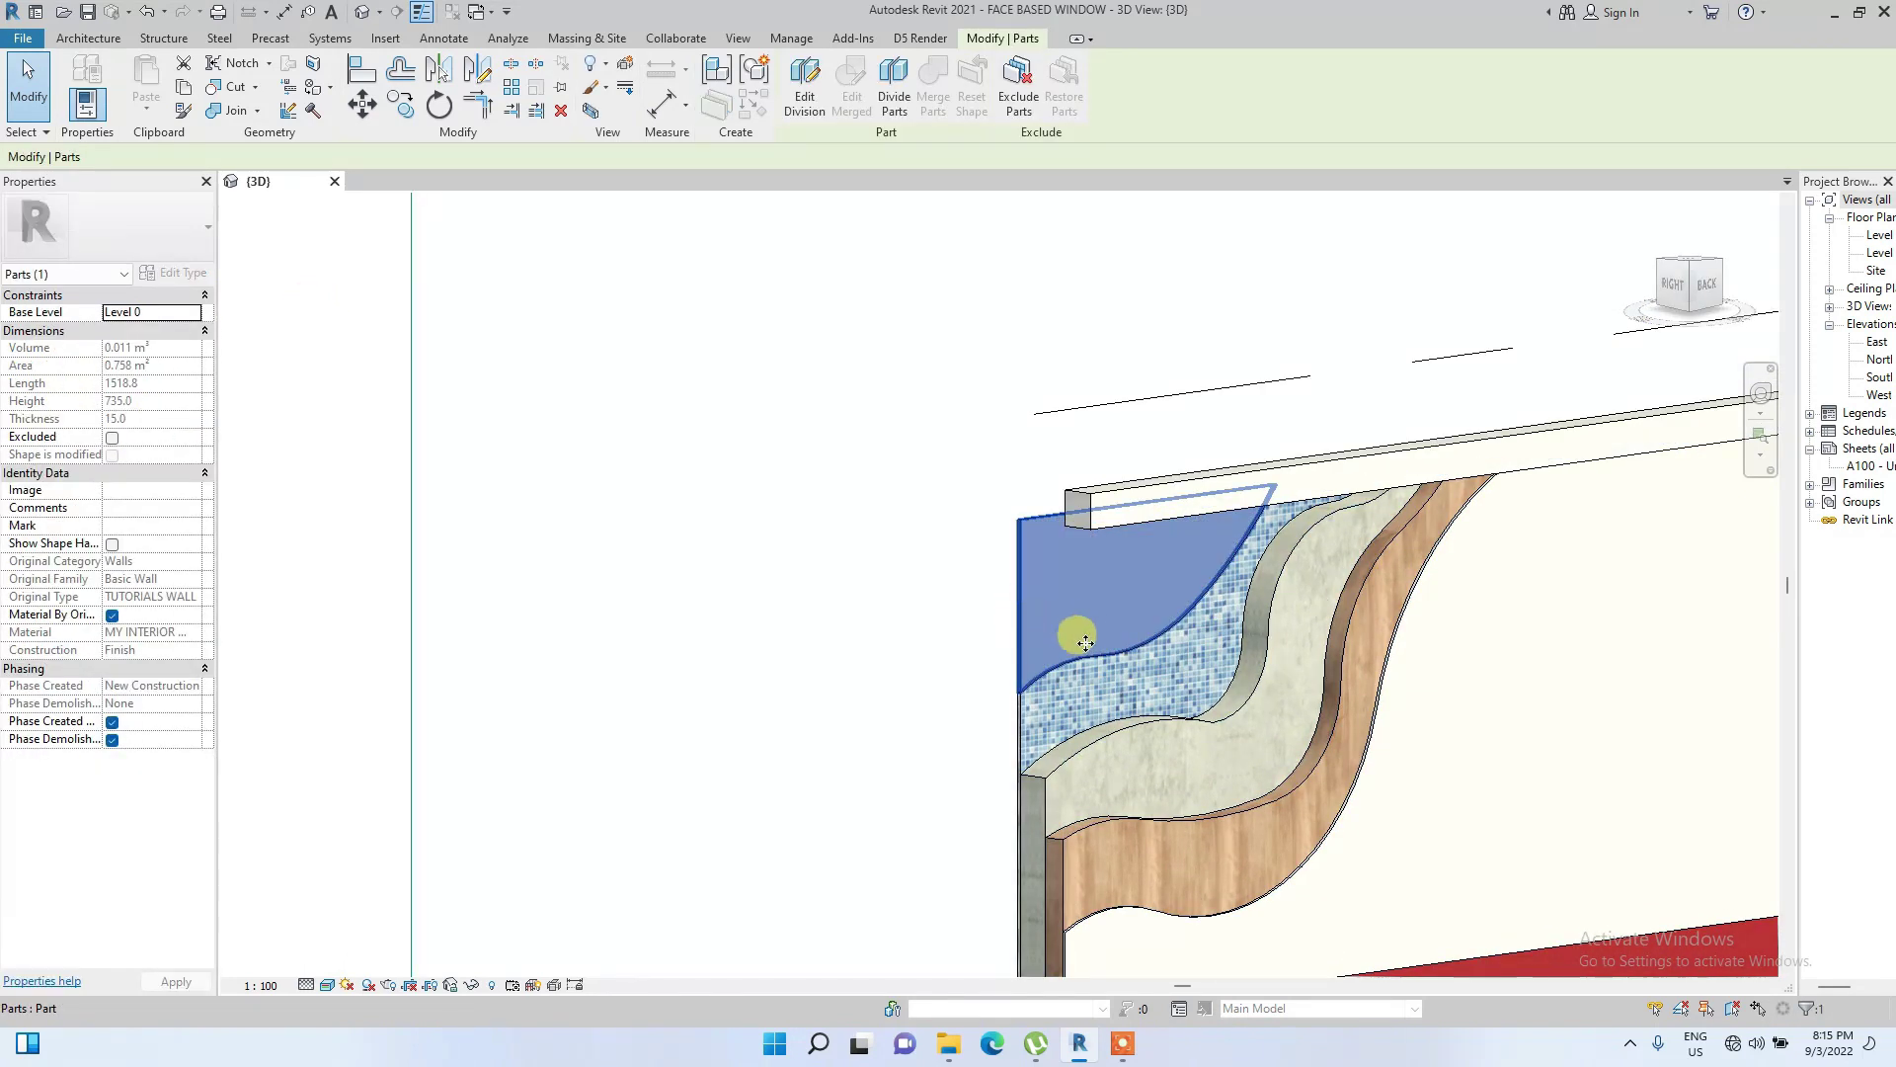
{"action": "middle_click_drag", "start_coordinate": [1066, 632], "coordinate": [632, 523]}
Exclude the upper-left tile piece and bring the wall top into view
{"action": "left_click", "coordinate": [1017, 99]}
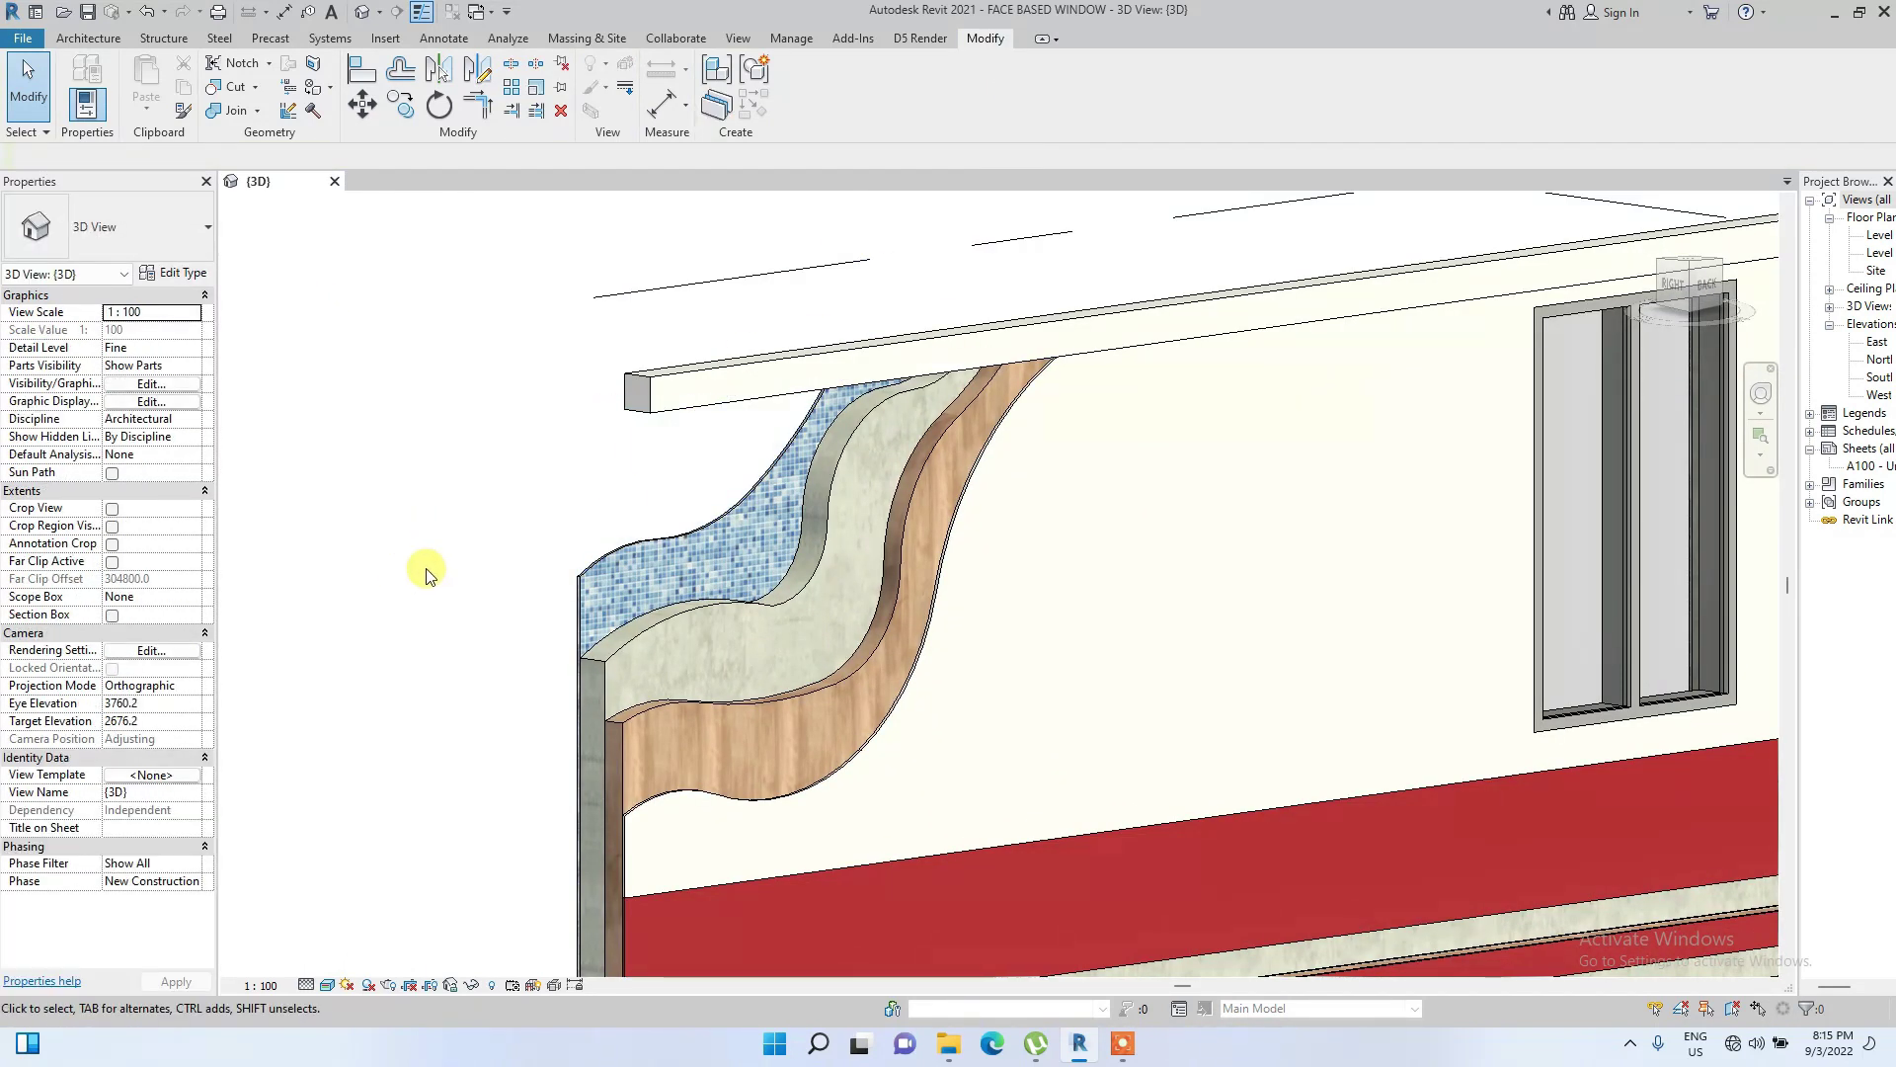
{"action": "scroll", "coordinate": [563, 428], "scroll_direction": "down", "scroll_amount": 3}
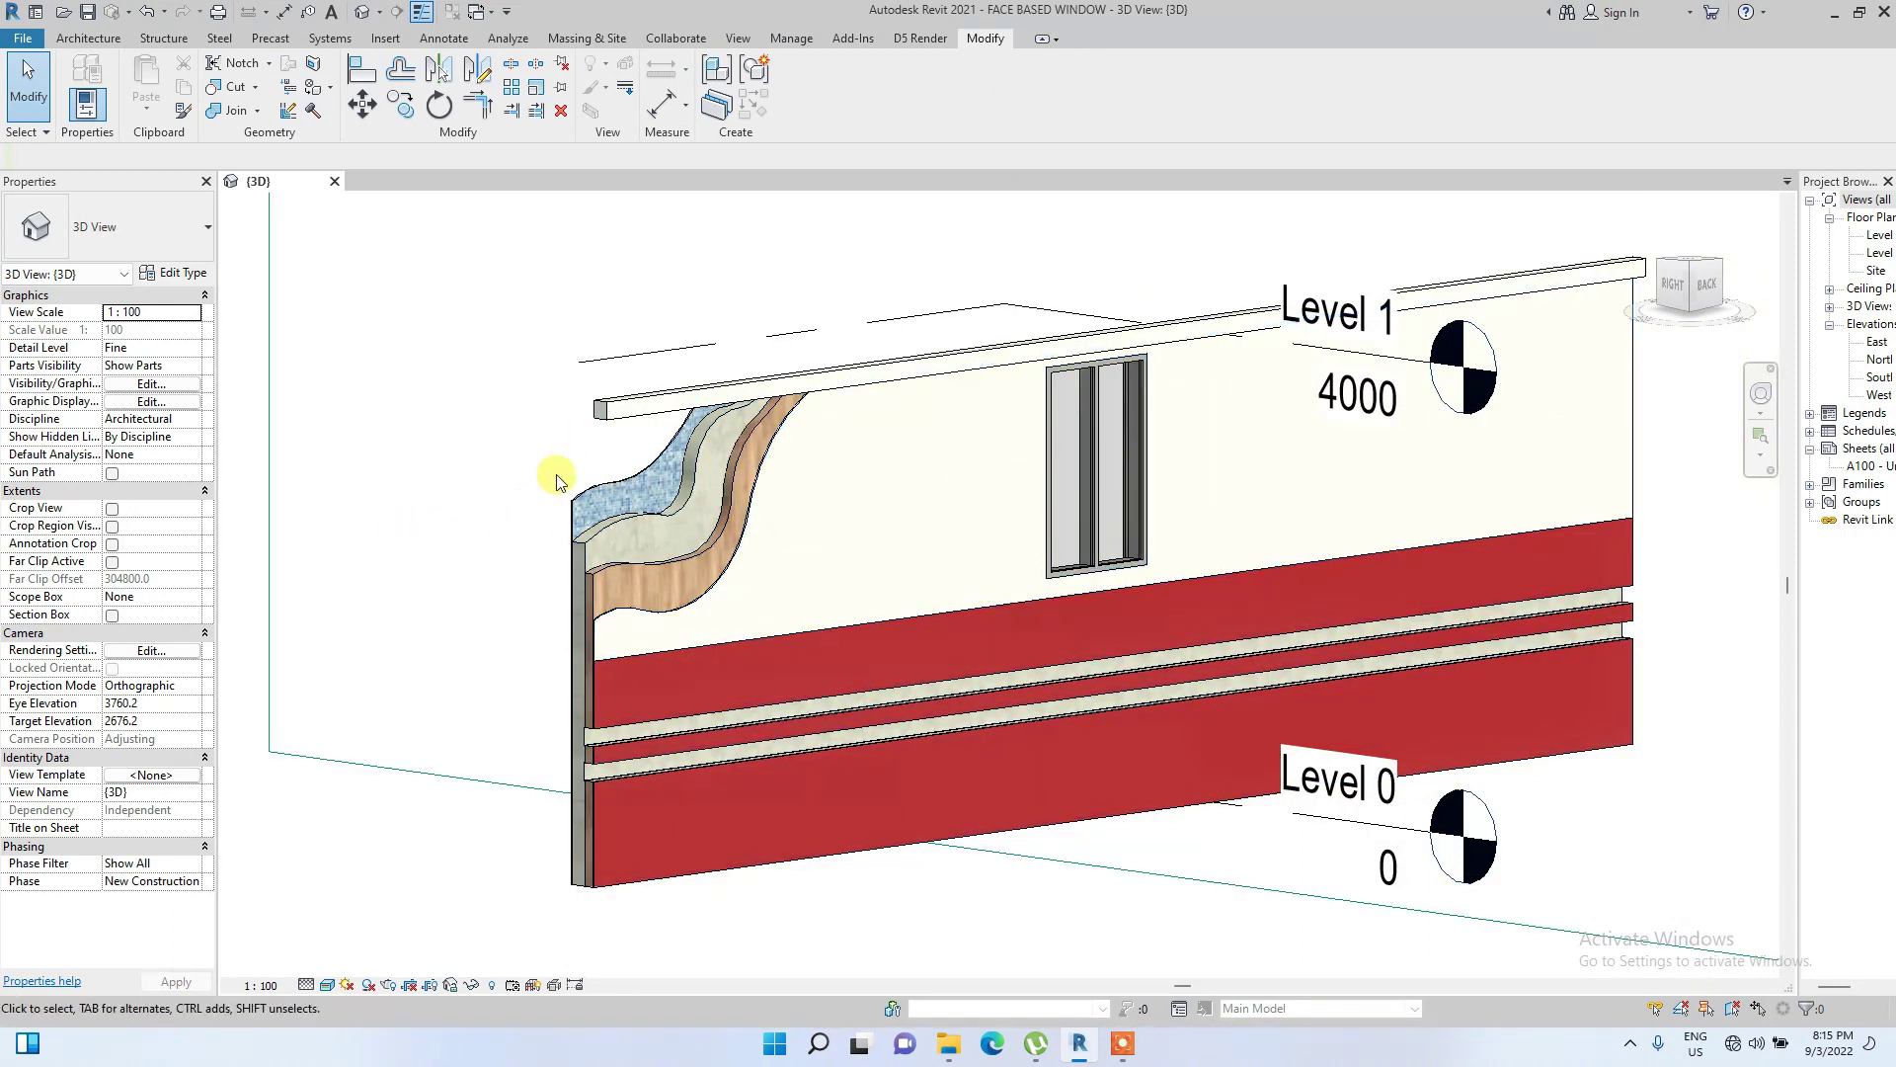
{"action": "scroll", "coordinate": [635, 457], "scroll_direction": "up", "scroll_amount": 5}
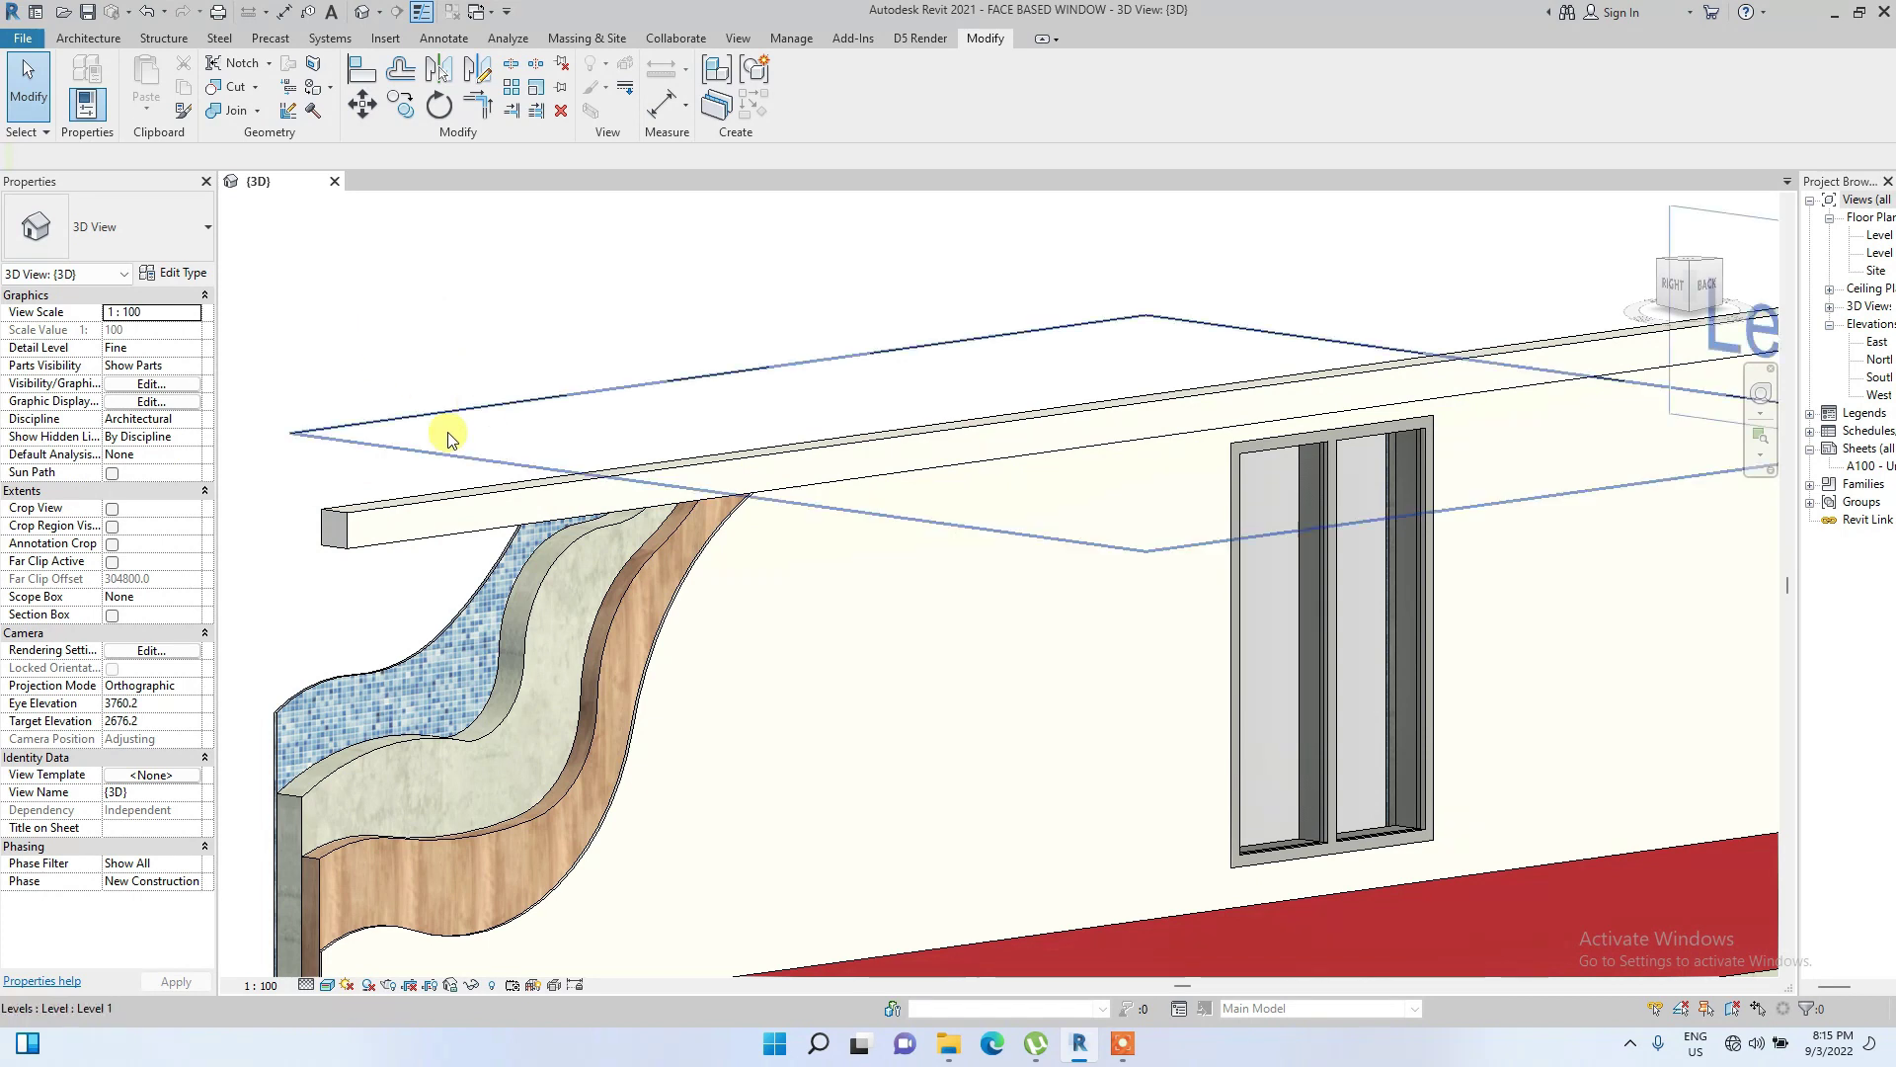
{"action": "scroll", "coordinate": [427, 454], "scroll_direction": "down", "scroll_amount": 2}
{"action": "middle_click_drag", "start_coordinate": [427, 455], "coordinate": [563, 381]}
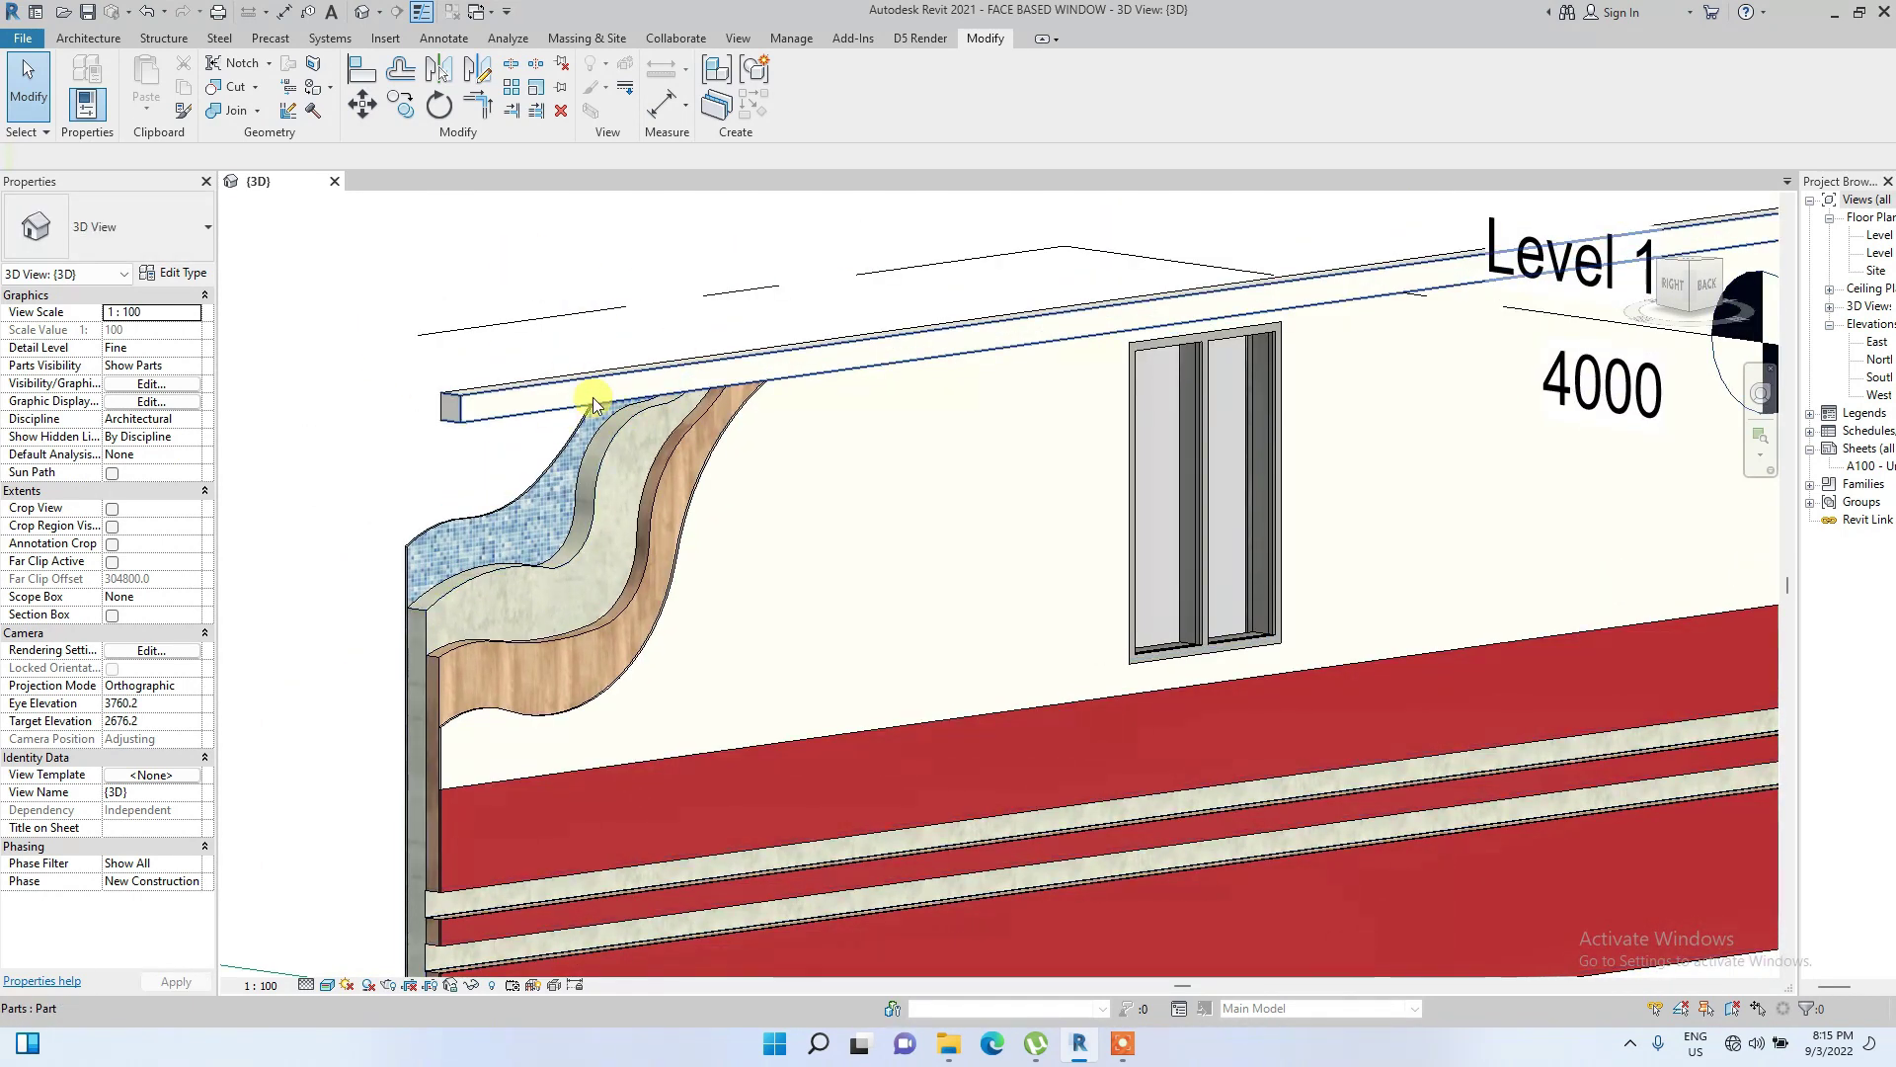
Divide the top trim and sketch its cut line on the wall face
{"action": "left_click", "coordinate": [518, 402]}
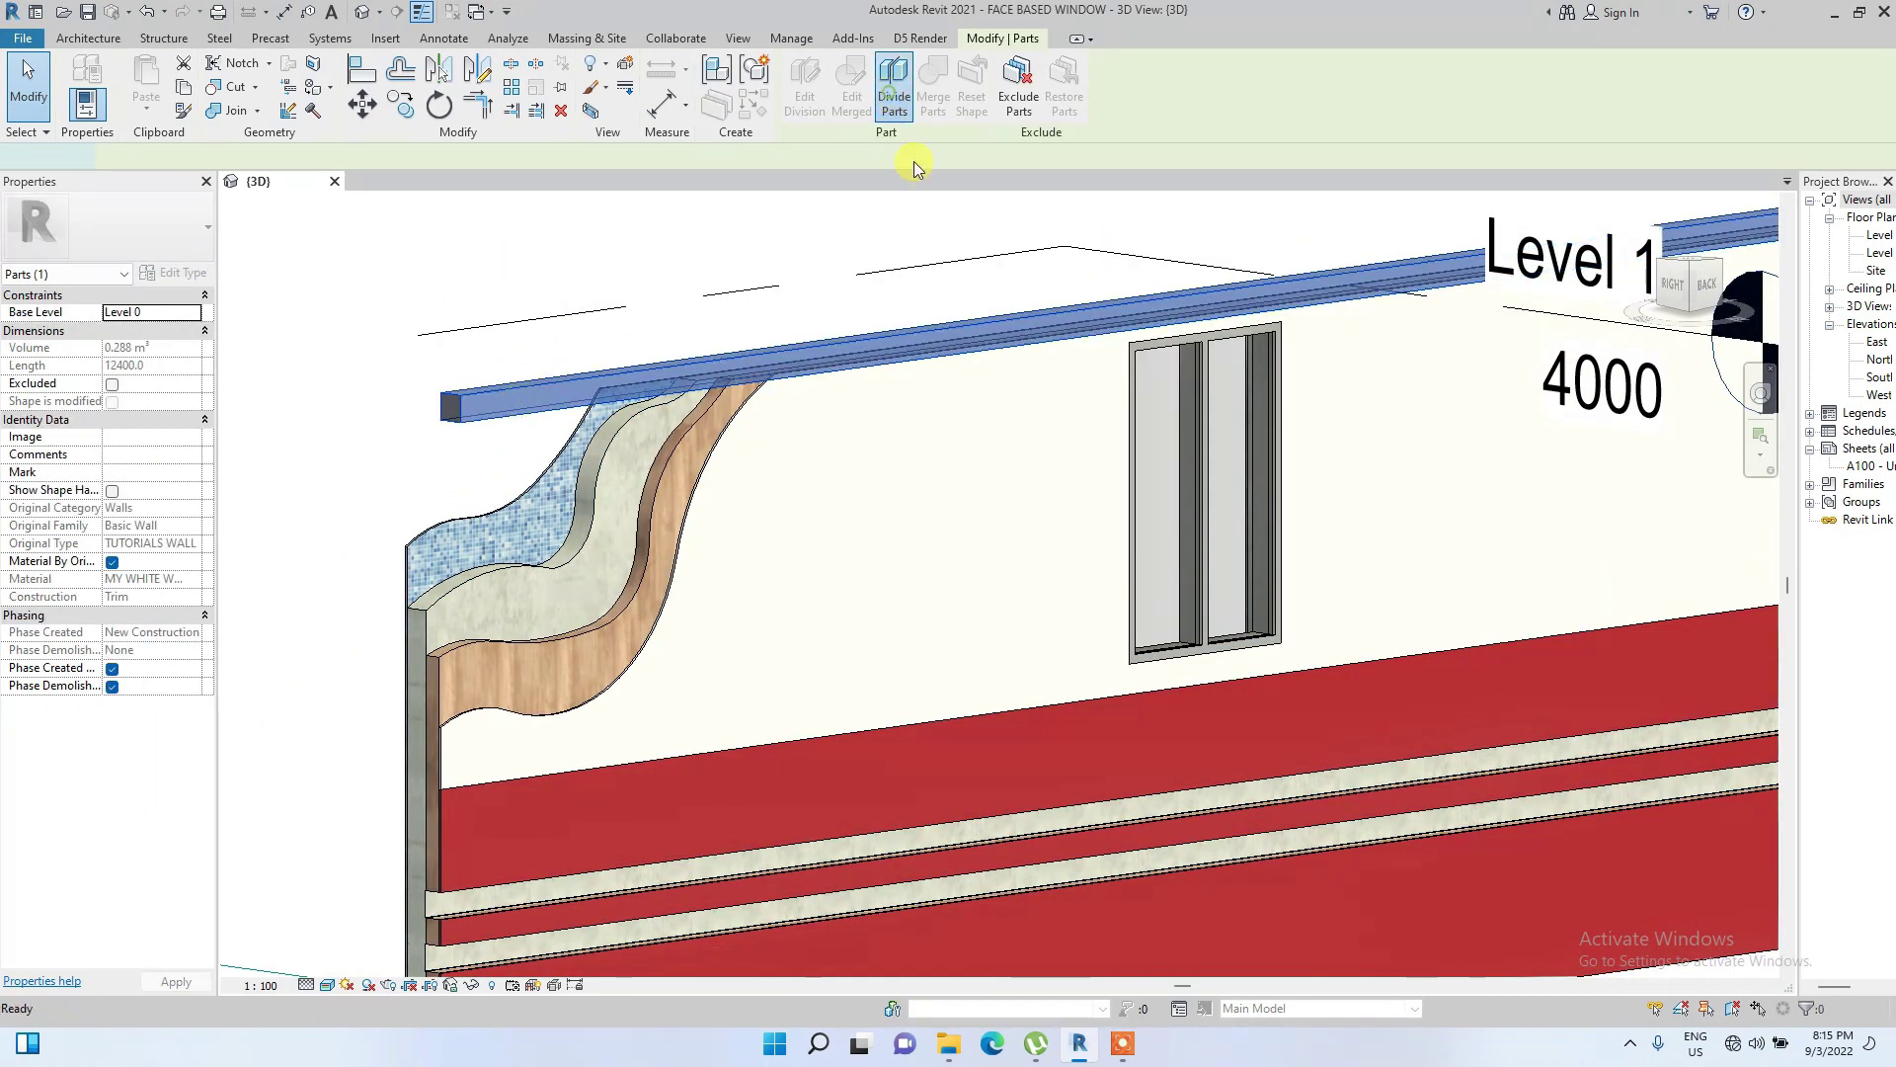
{"action": "left_click", "coordinate": [892, 102]}
{"action": "left_click", "coordinate": [1710, 286]}
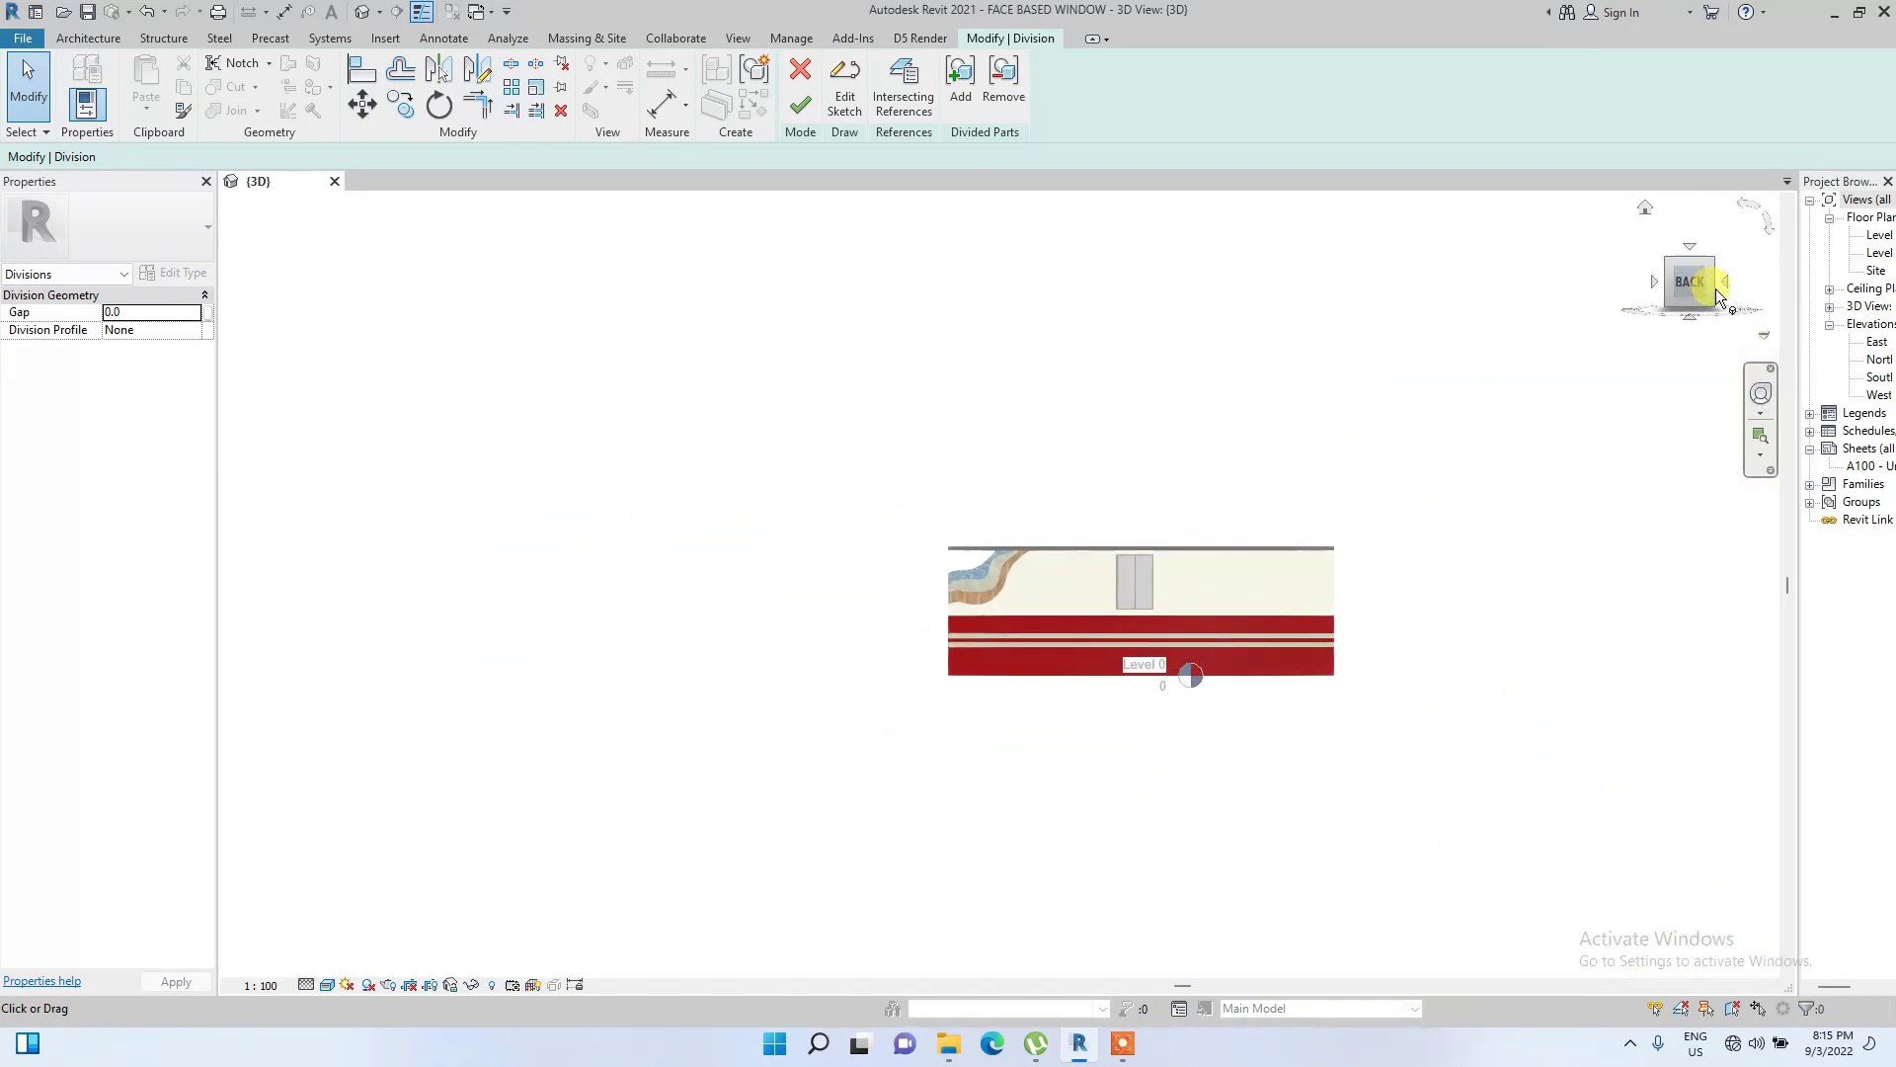
{"action": "left_click", "coordinate": [843, 91]}
{"action": "left_click", "coordinate": [976, 96]}
{"action": "left_click", "coordinate": [893, 635]}
{"action": "left_click", "coordinate": [610, 607]}
Draw two start-end-radius arcs across the trim and finish the division
{"action": "scroll", "coordinate": [1037, 627], "scroll_direction": "up", "scroll_amount": 3}
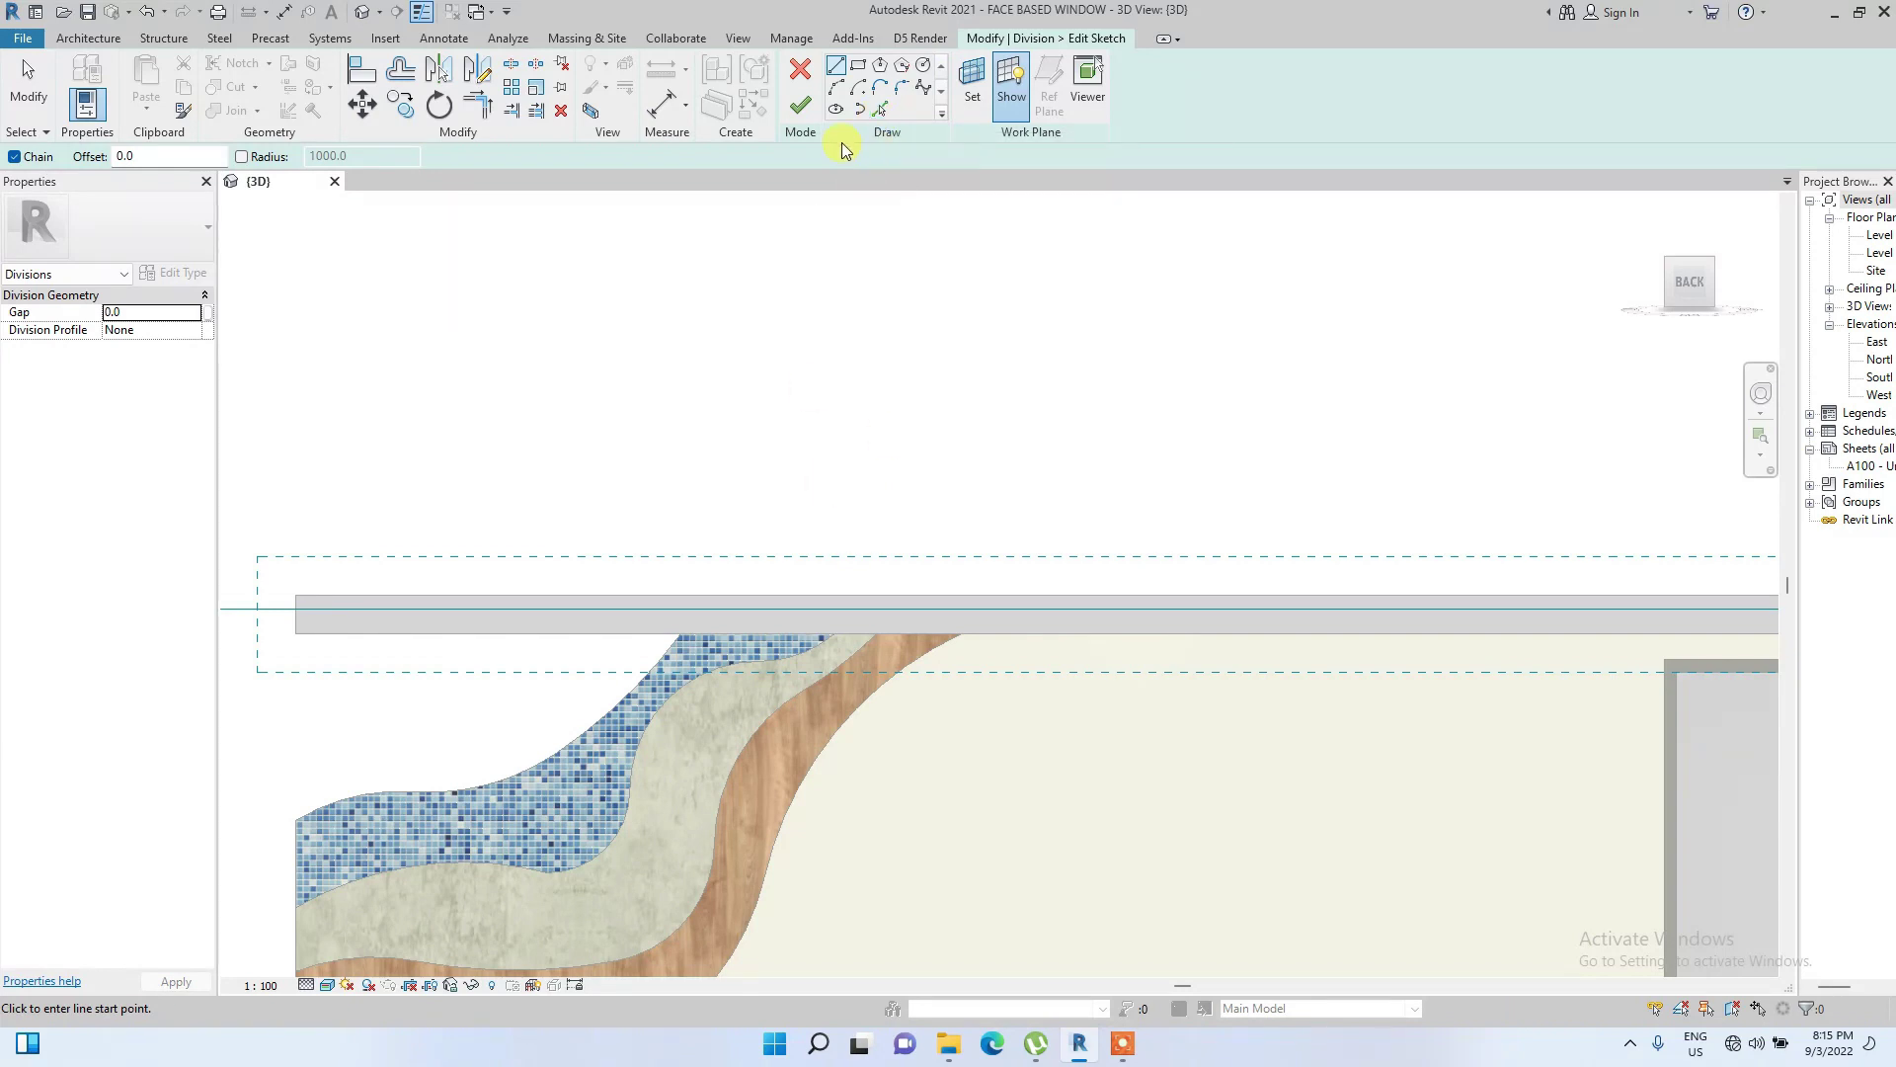
{"action": "left_click", "coordinate": [836, 91]}
{"action": "scroll", "coordinate": [888, 394], "scroll_direction": "down", "scroll_amount": 3}
{"action": "scroll", "coordinate": [783, 648], "scroll_direction": "up", "scroll_amount": 3}
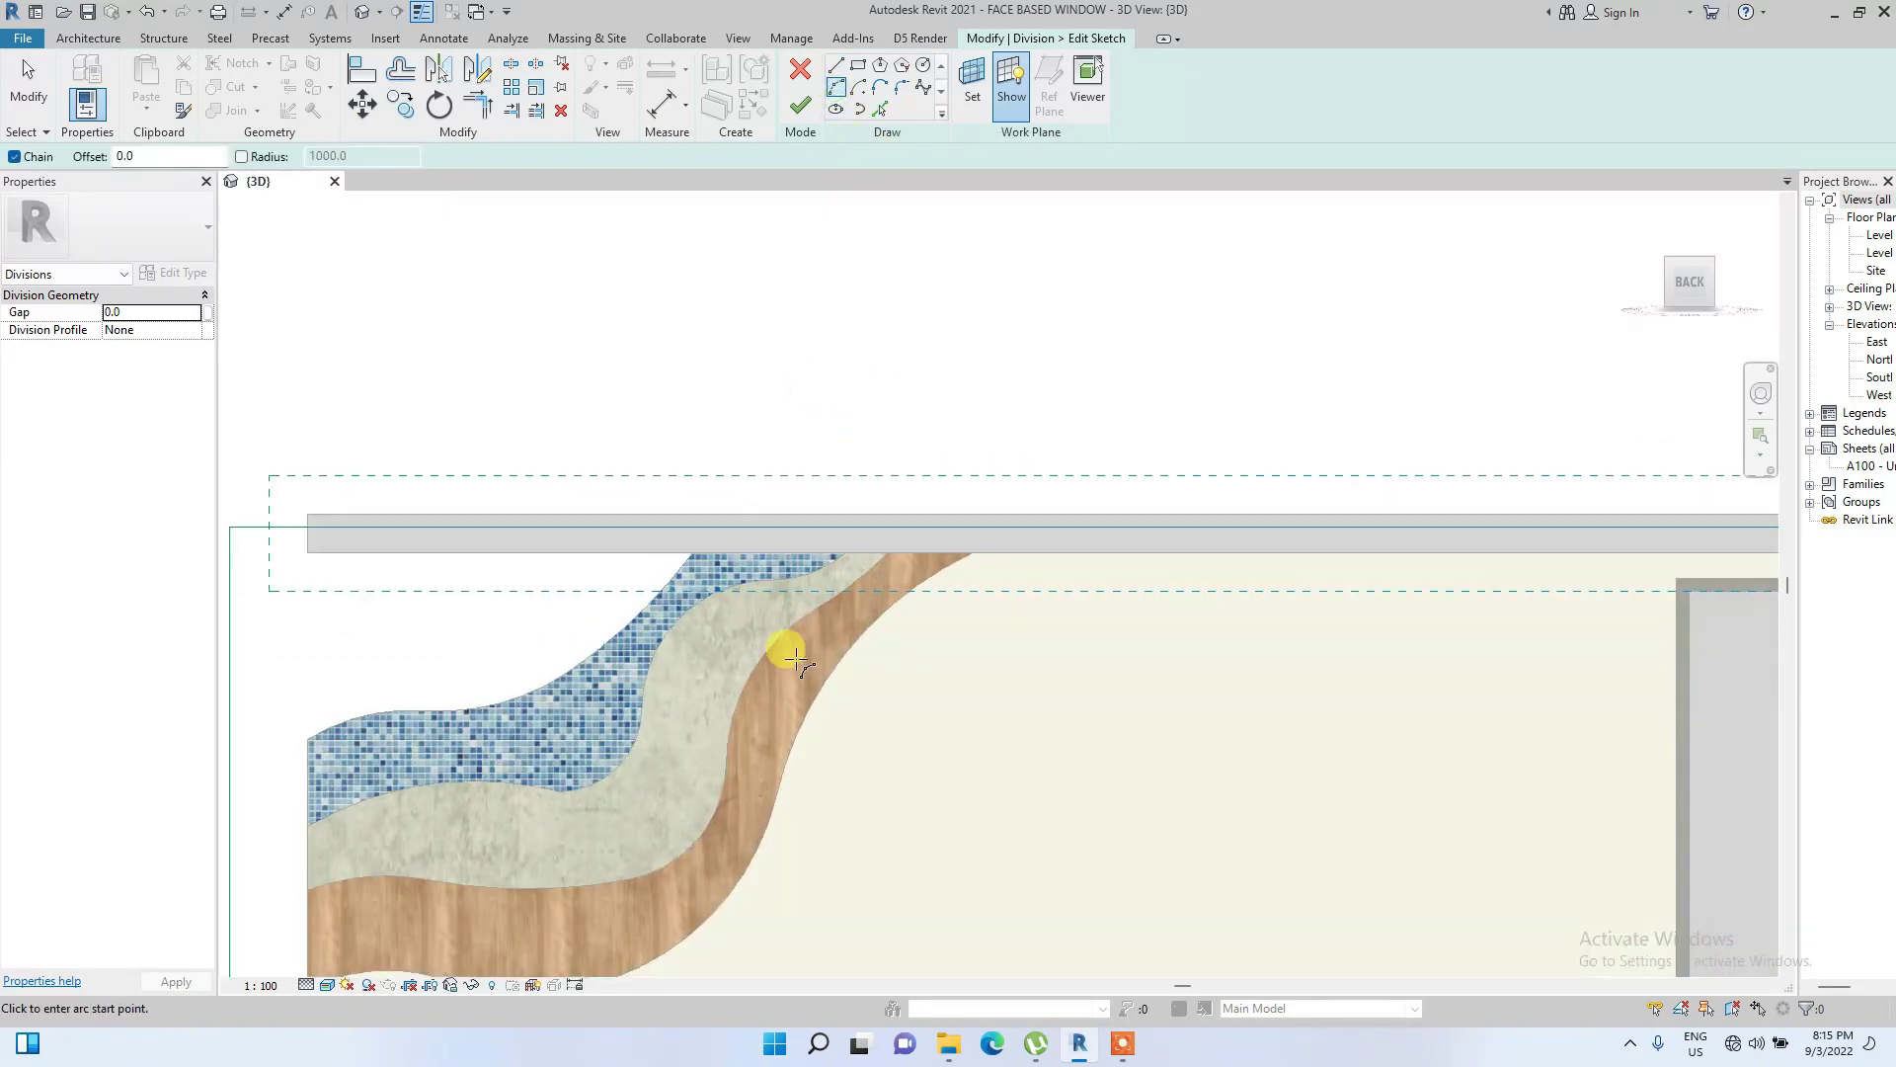
{"action": "left_click", "coordinate": [795, 657]}
{"action": "left_click", "coordinate": [956, 508]}
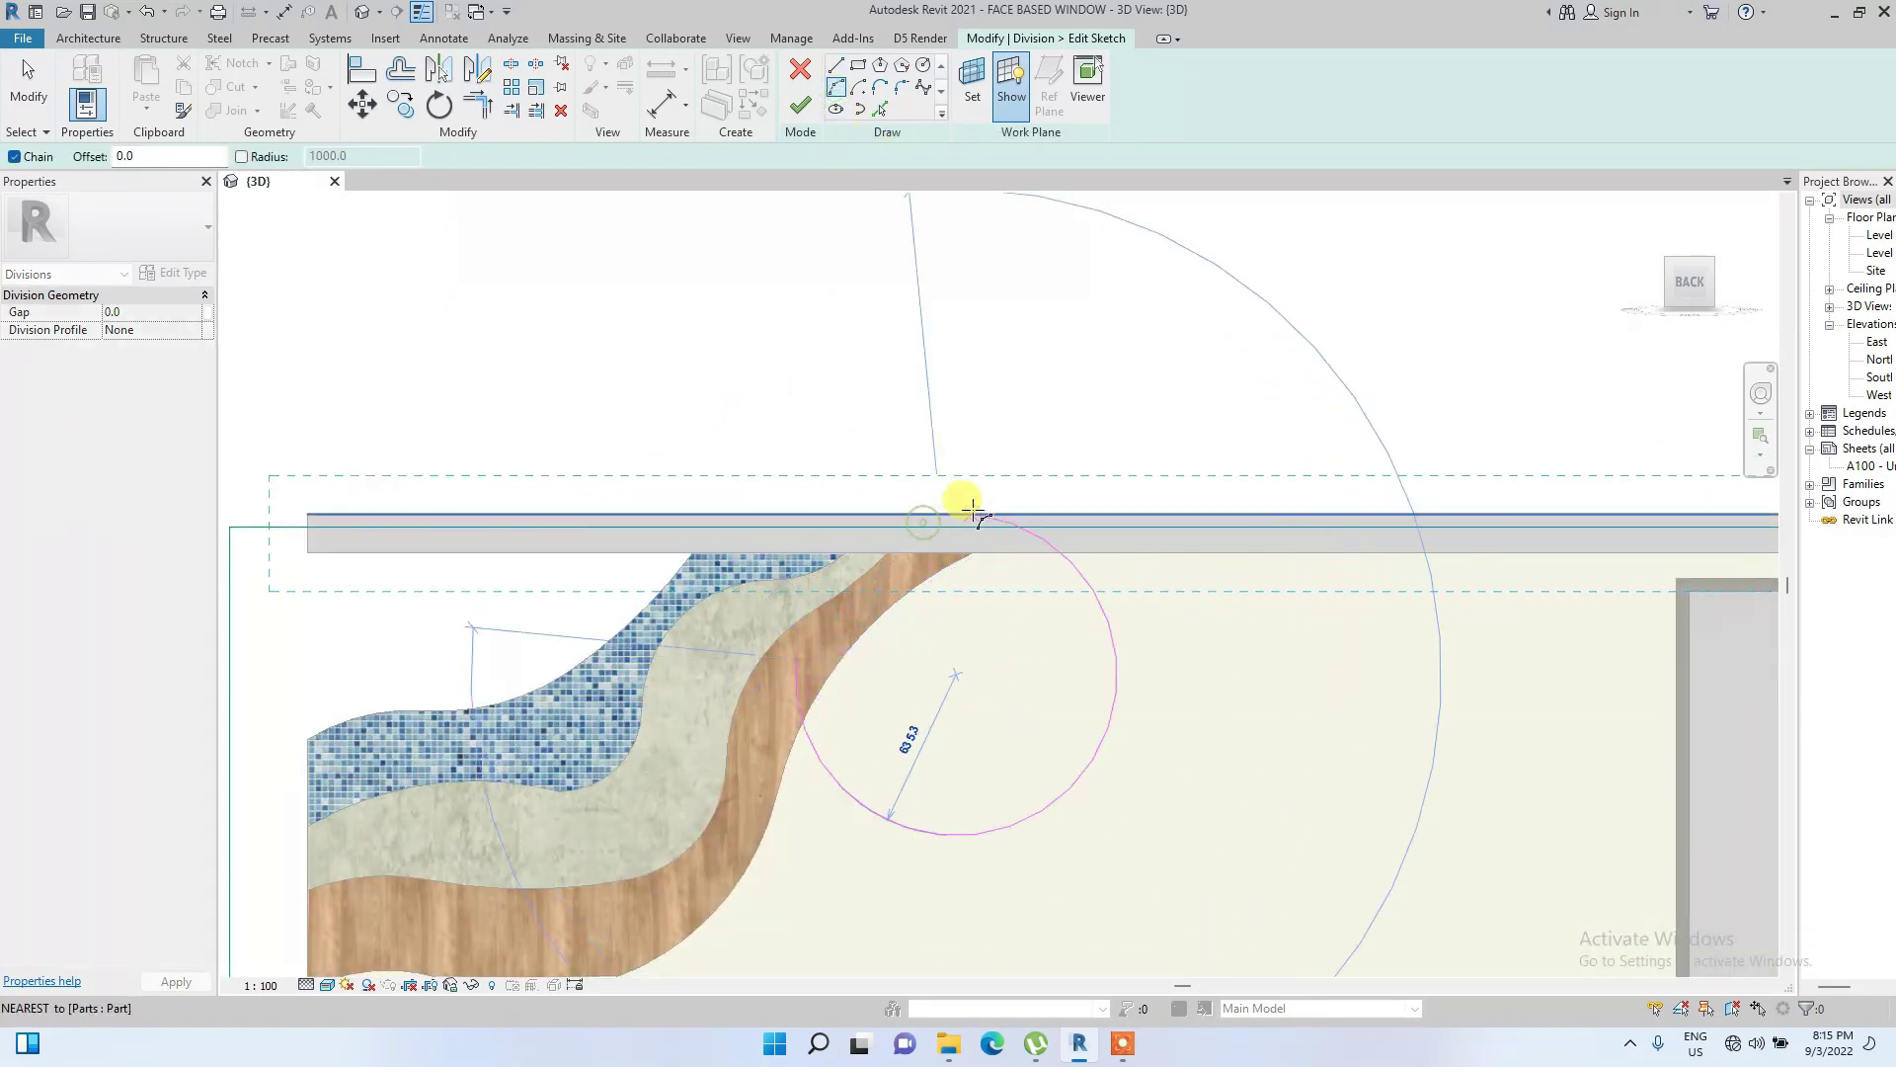
{"action": "left_click", "coordinate": [893, 540]}
{"action": "left_click", "coordinate": [1020, 375]}
{"action": "left_click", "coordinate": [1017, 425]}
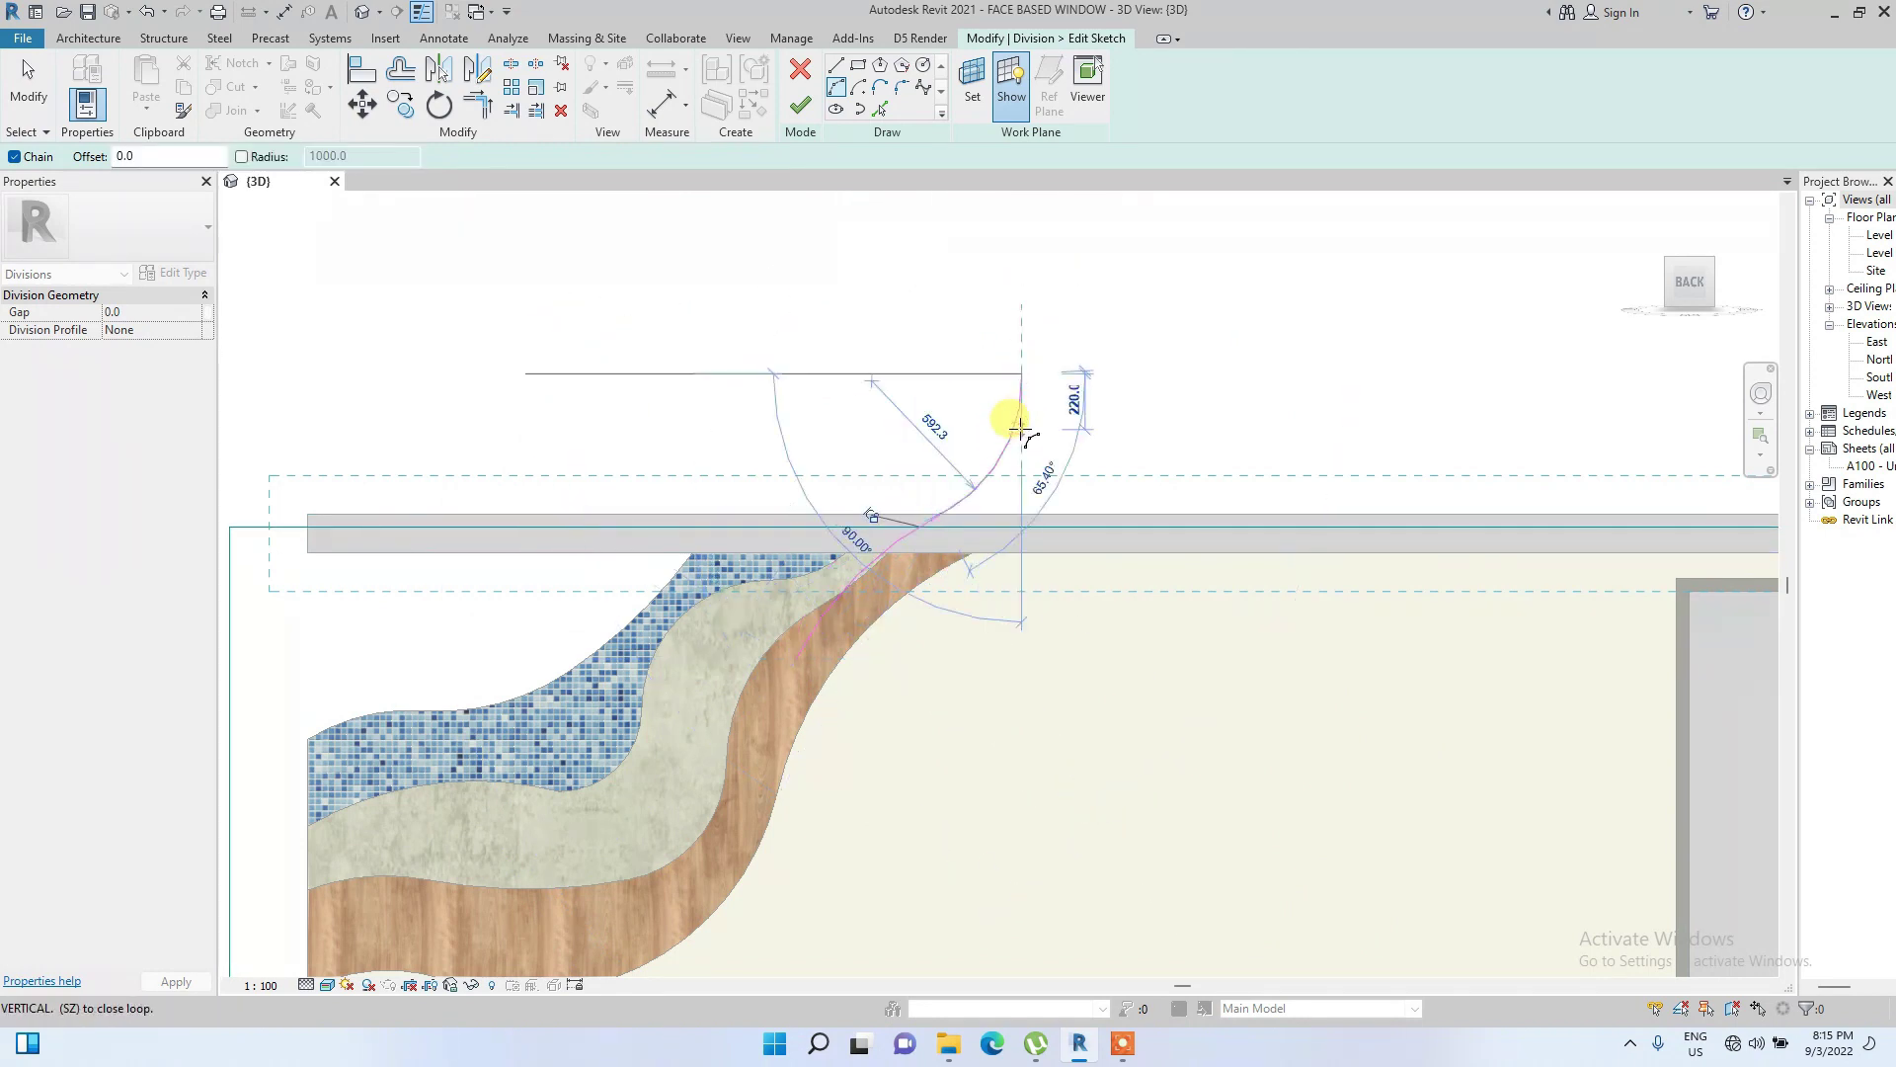
{"action": "left_click", "coordinate": [801, 102]}
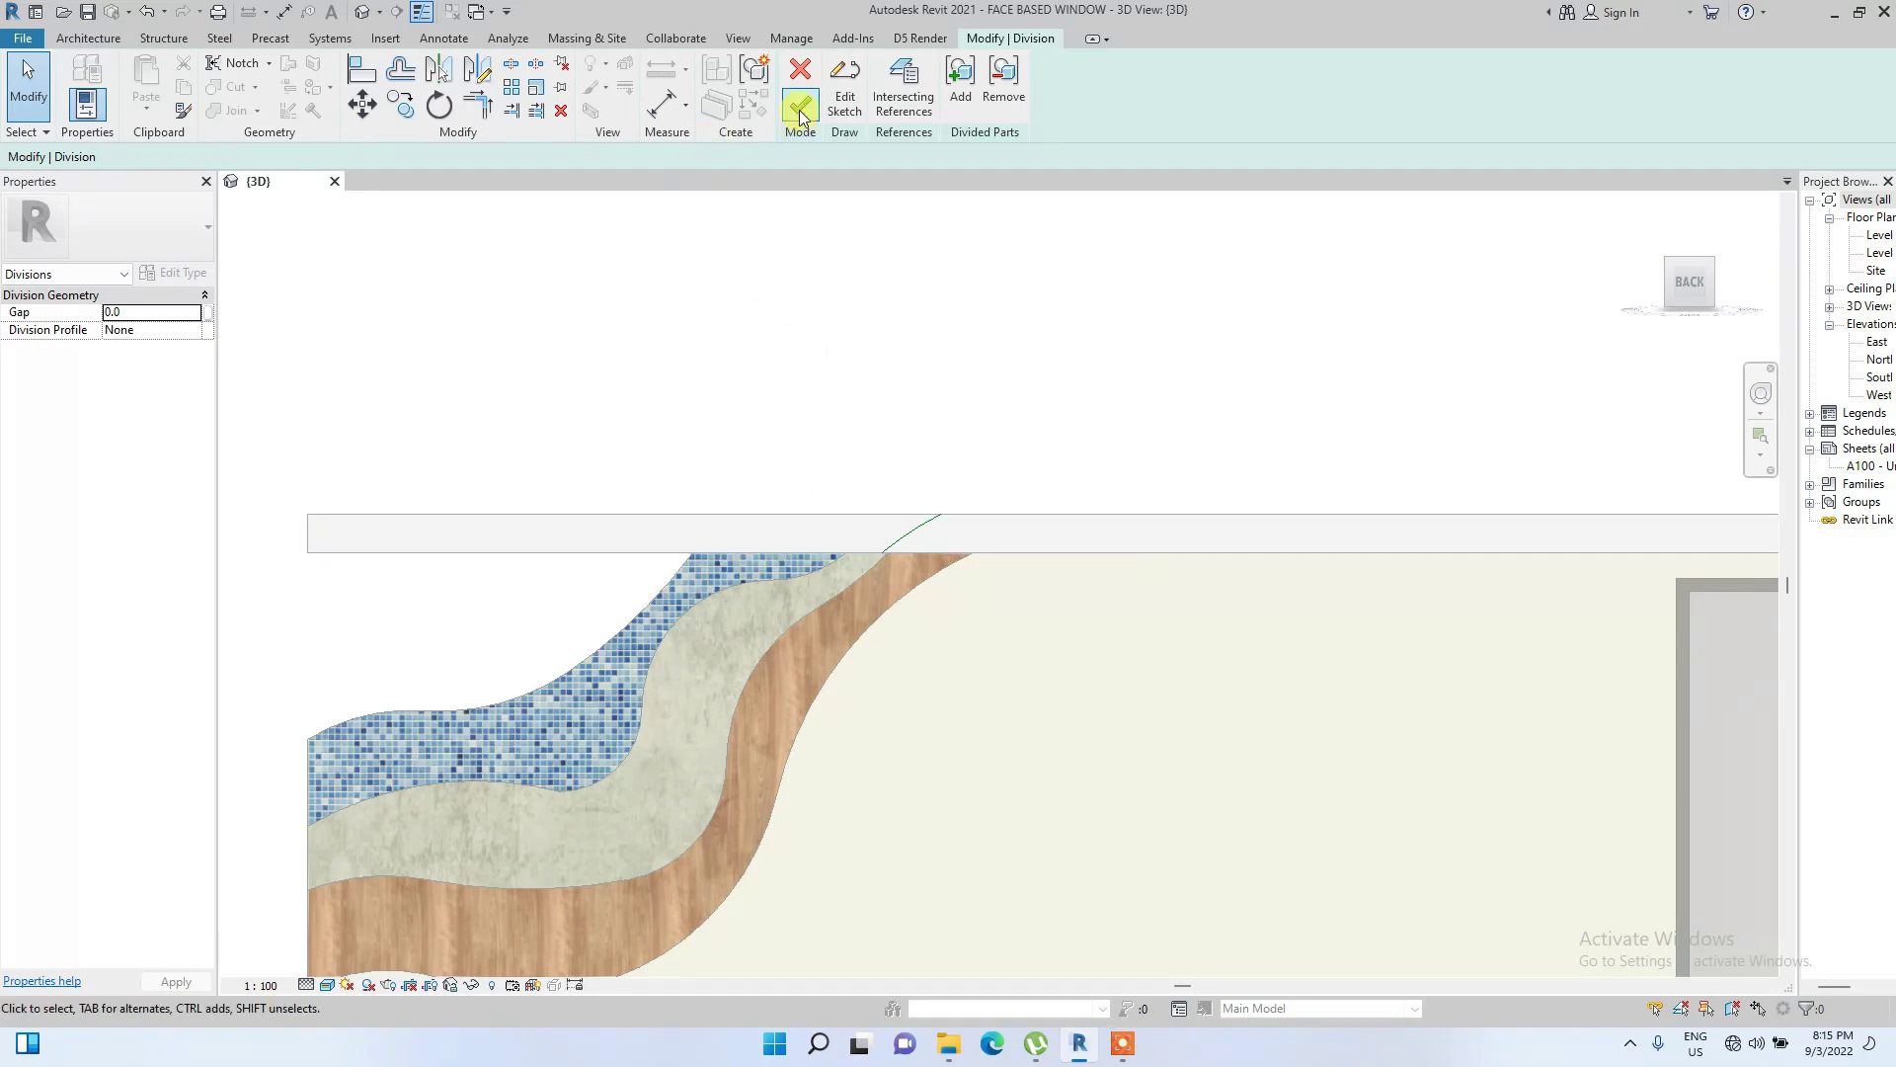
{"action": "left_click", "coordinate": [800, 107]}
Exclude the left piece of the top trim
{"action": "left_click", "coordinate": [643, 535]}
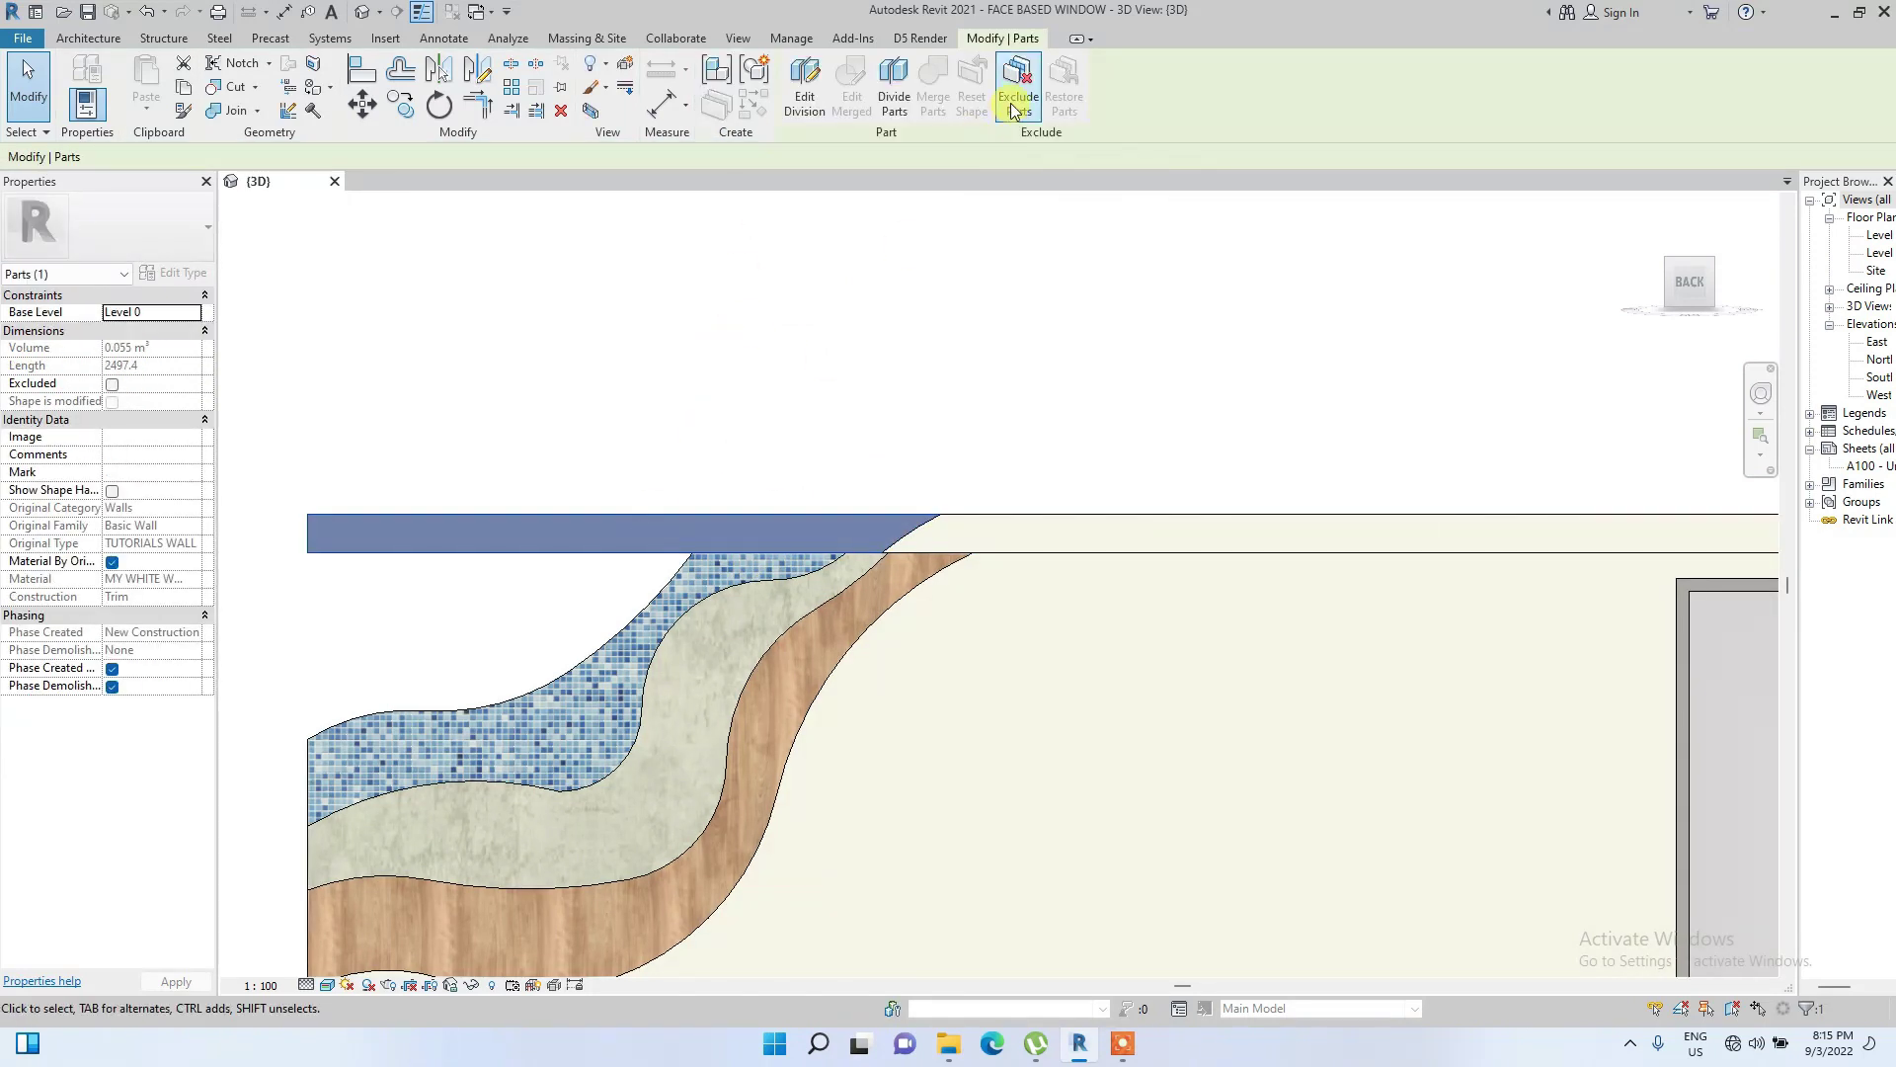
{"action": "left_click", "coordinate": [1014, 105]}
{"action": "left_click", "coordinate": [1667, 270]}
Displace the cream finish layer outward in front of the wall
{"action": "scroll", "coordinate": [1011, 755], "scroll_direction": "up", "scroll_amount": 3}
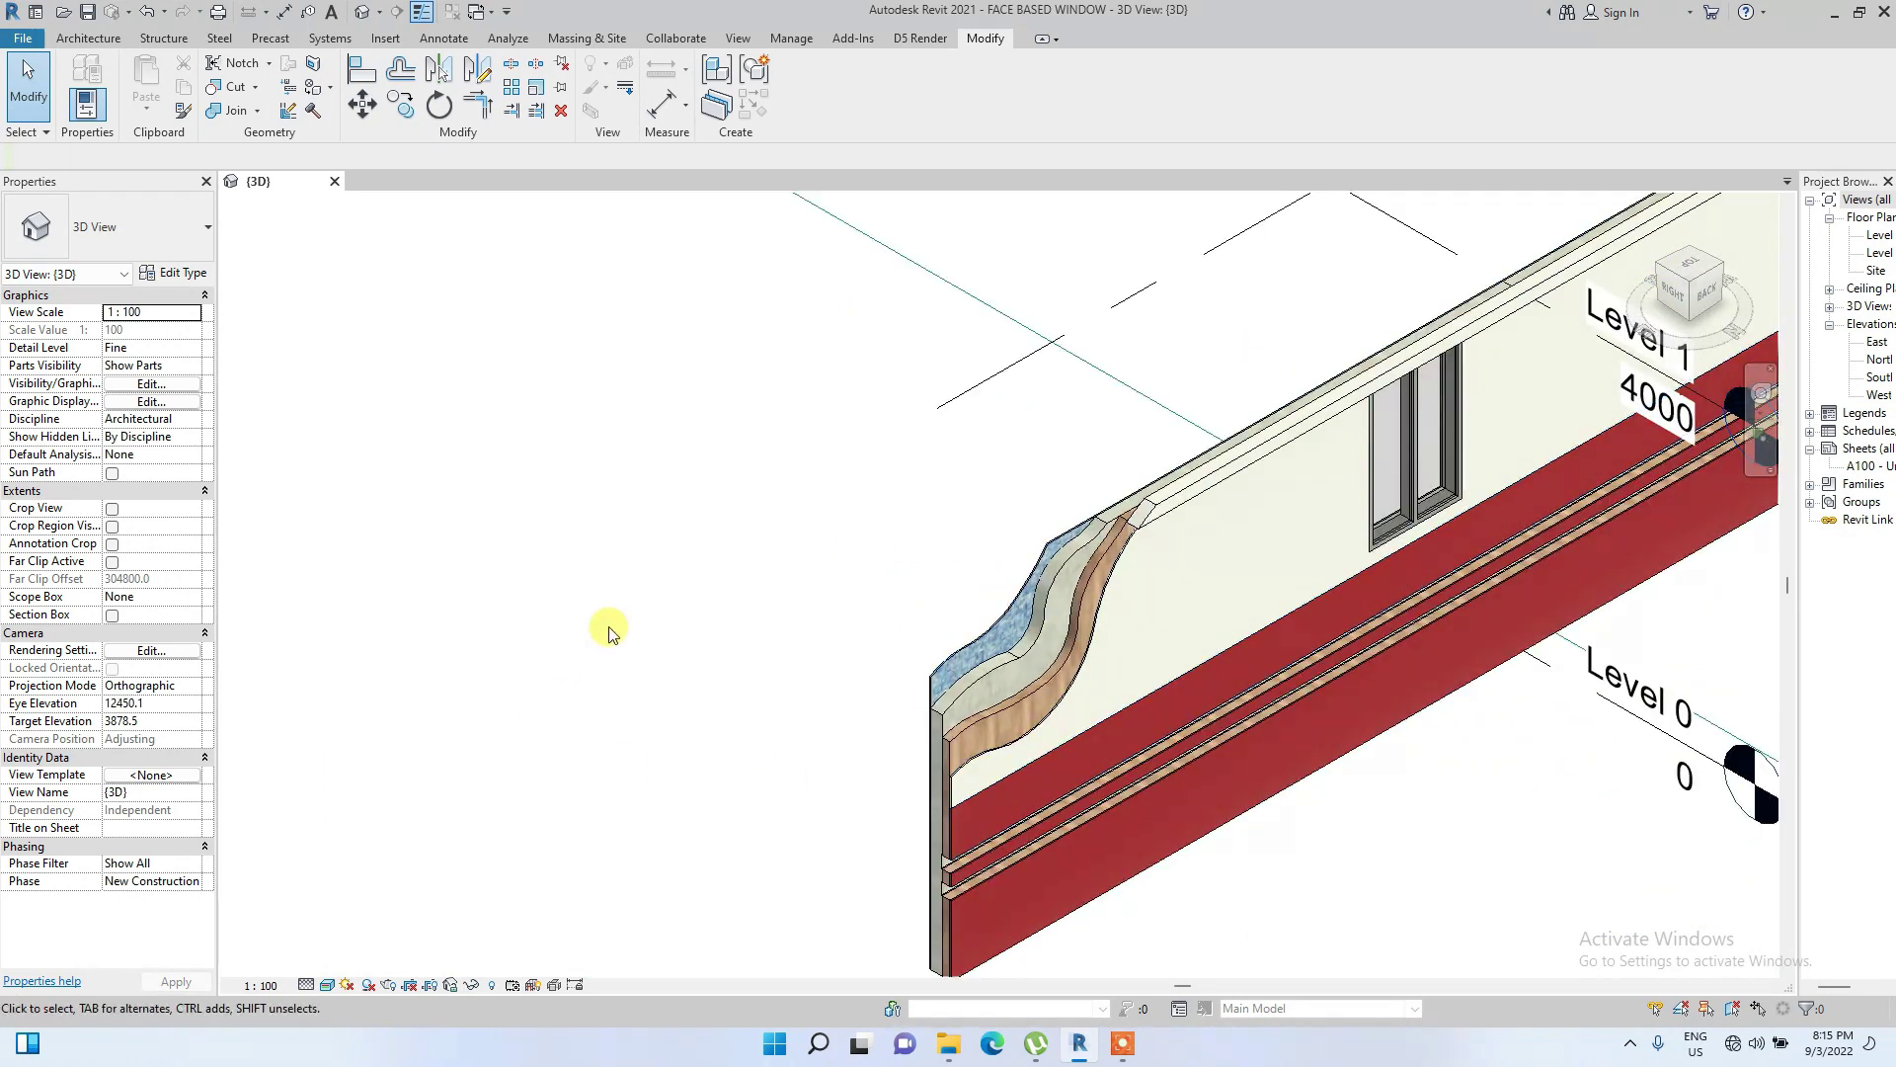
{"action": "middle_click_drag", "start_coordinate": [1037, 728], "coordinate": [869, 669]}
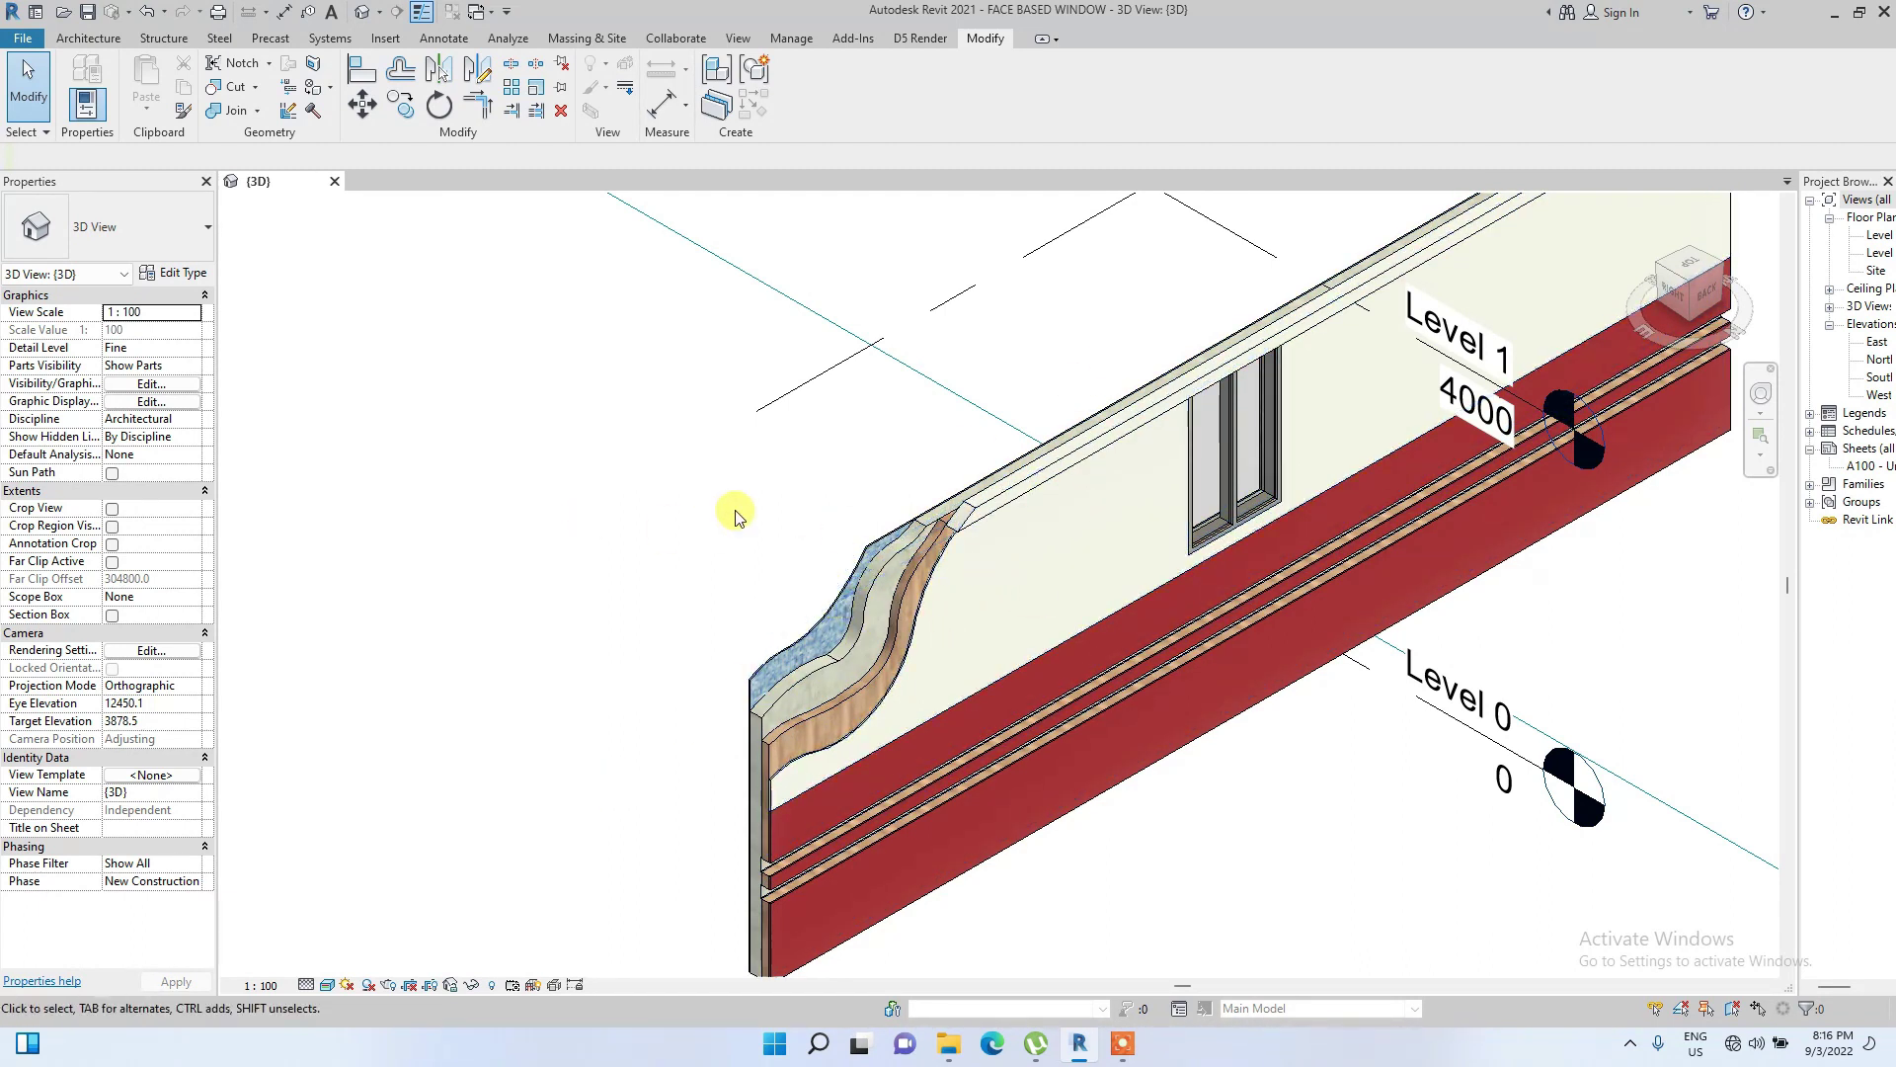
{"action": "scroll", "coordinate": [899, 464], "scroll_direction": "down", "scroll_amount": 2}
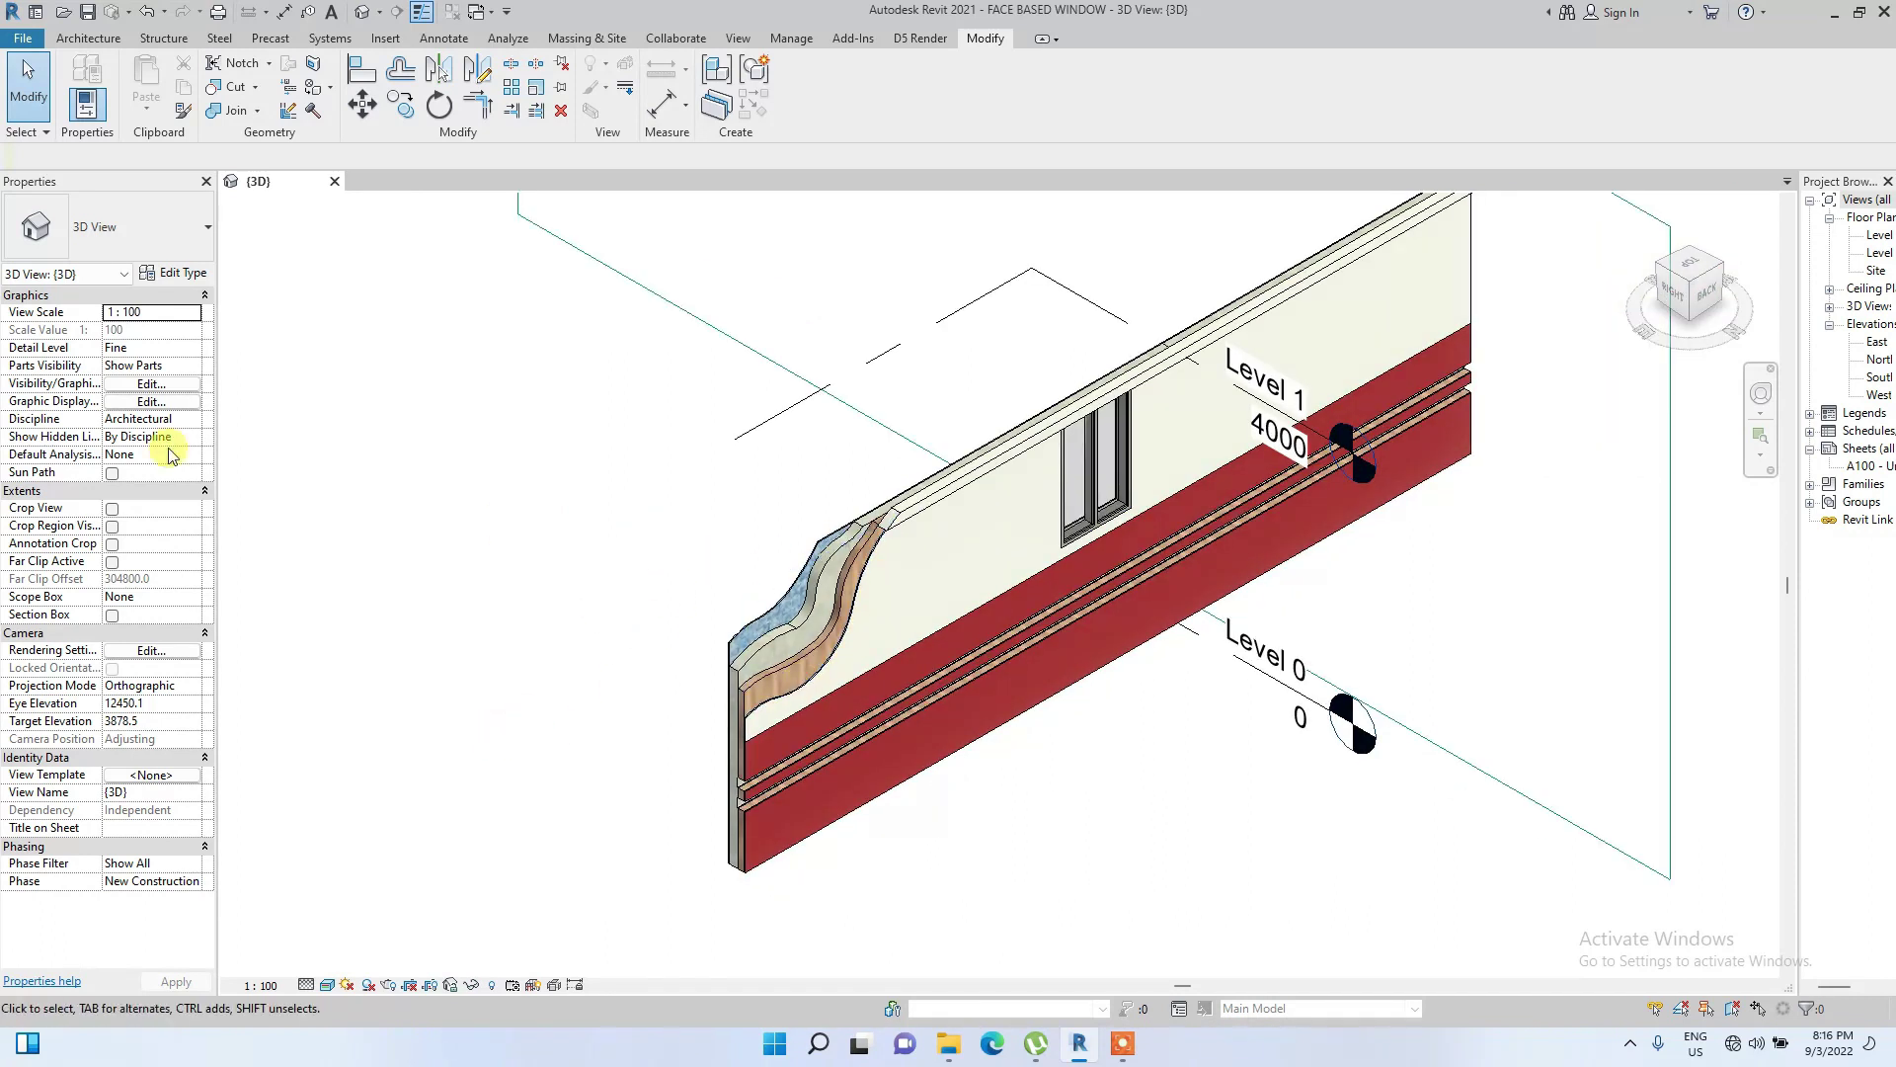
{"action": "scroll", "coordinate": [876, 563], "scroll_direction": "up", "scroll_amount": 3}
{"action": "left_click", "coordinate": [869, 595]}
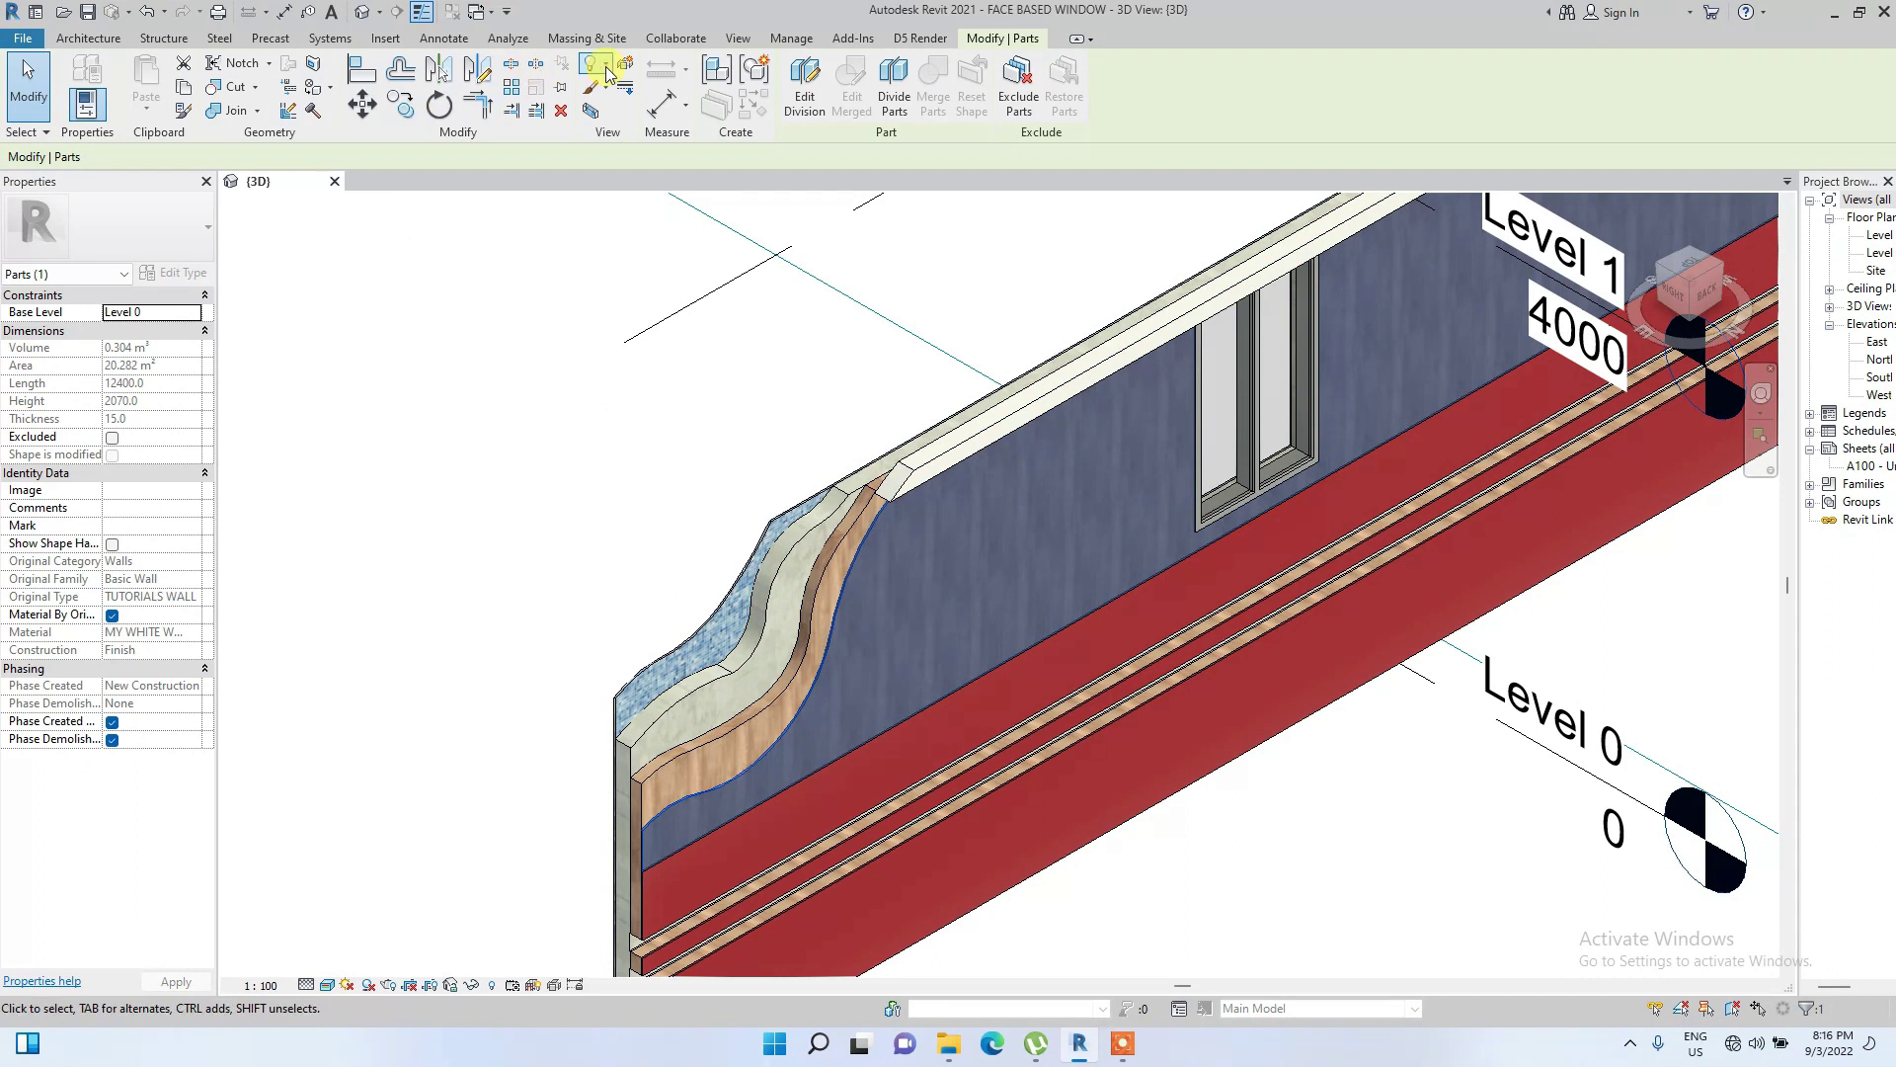
{"action": "left_click", "coordinate": [622, 69]}
{"action": "scroll", "coordinate": [981, 533], "scroll_direction": "down", "scroll_amount": 2}
{"action": "left_click_drag", "start_coordinate": [1254, 445], "coordinate": [1300, 487]}
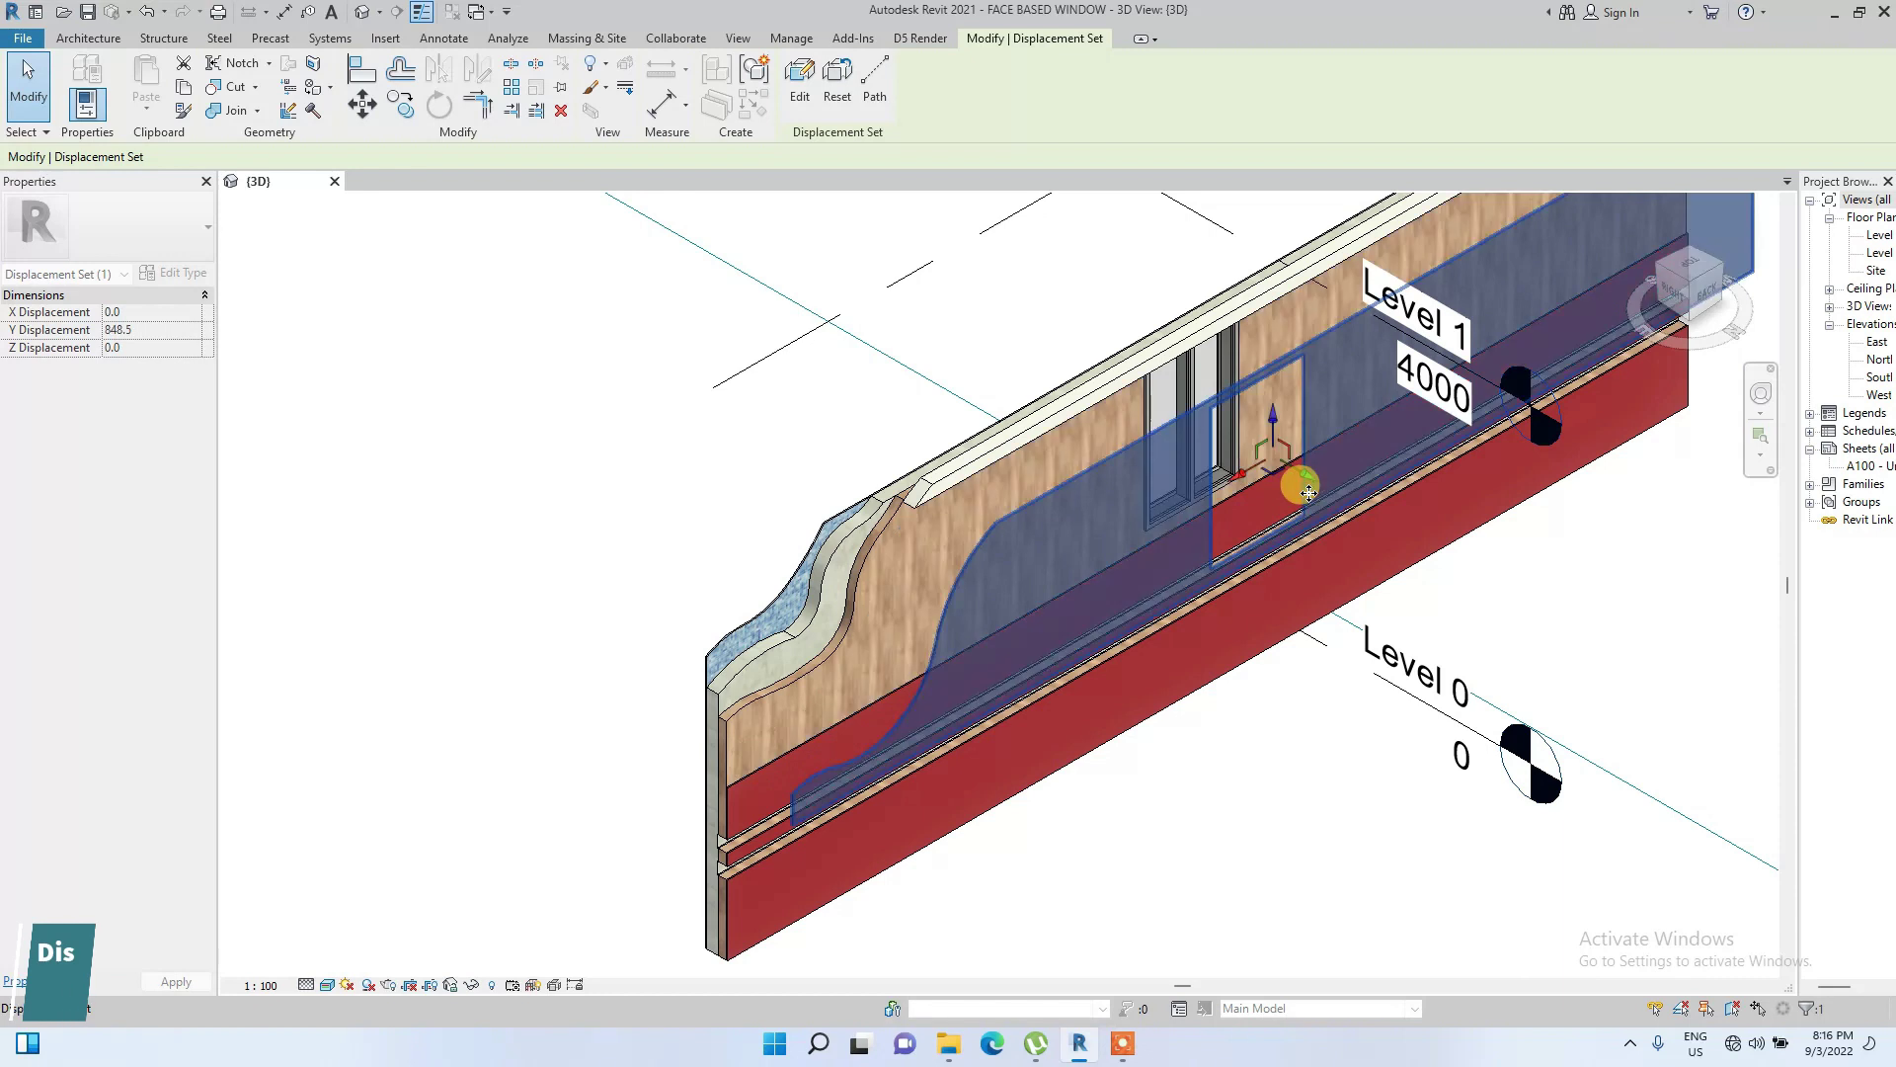
{"action": "left_click", "coordinate": [768, 775]}
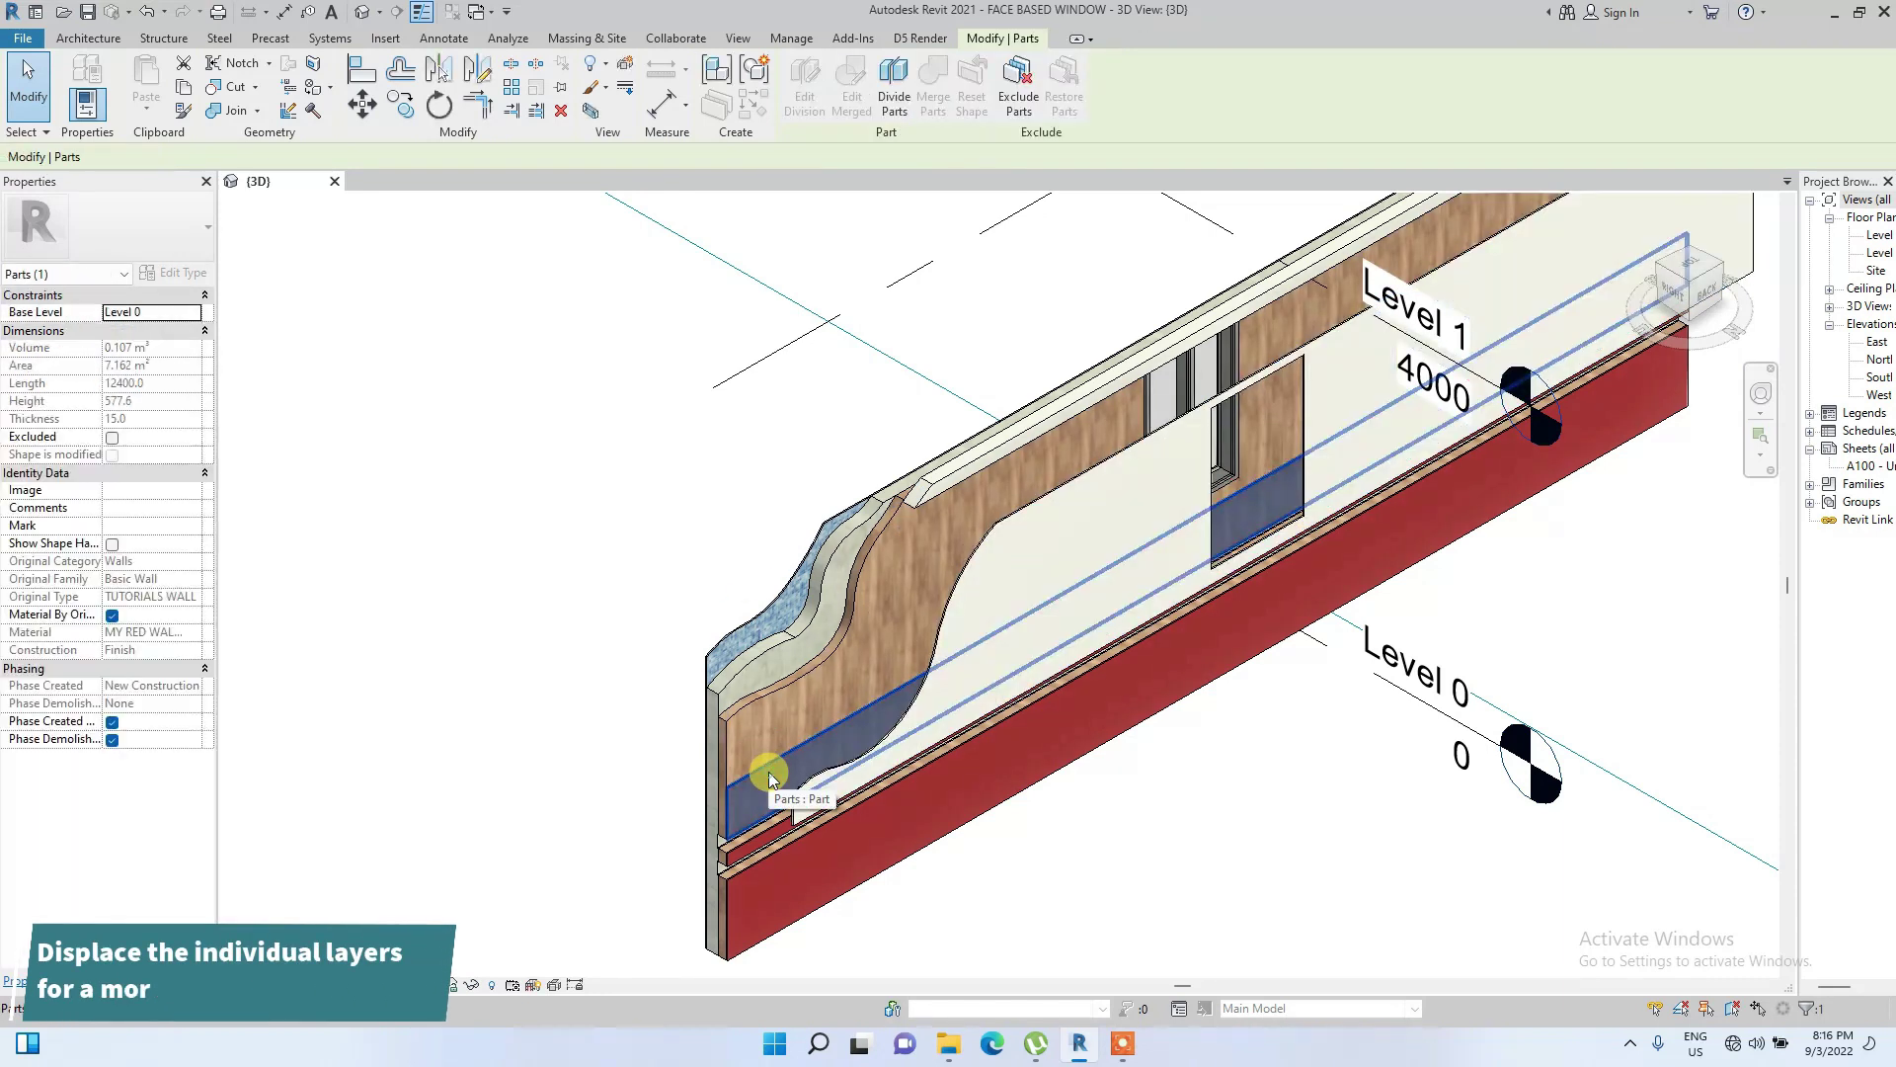
Displace the tile layer backward behind the wall
{"action": "left_click", "coordinate": [711, 663]}
{"action": "scroll", "coordinate": [698, 678], "scroll_direction": "down", "scroll_amount": 2}
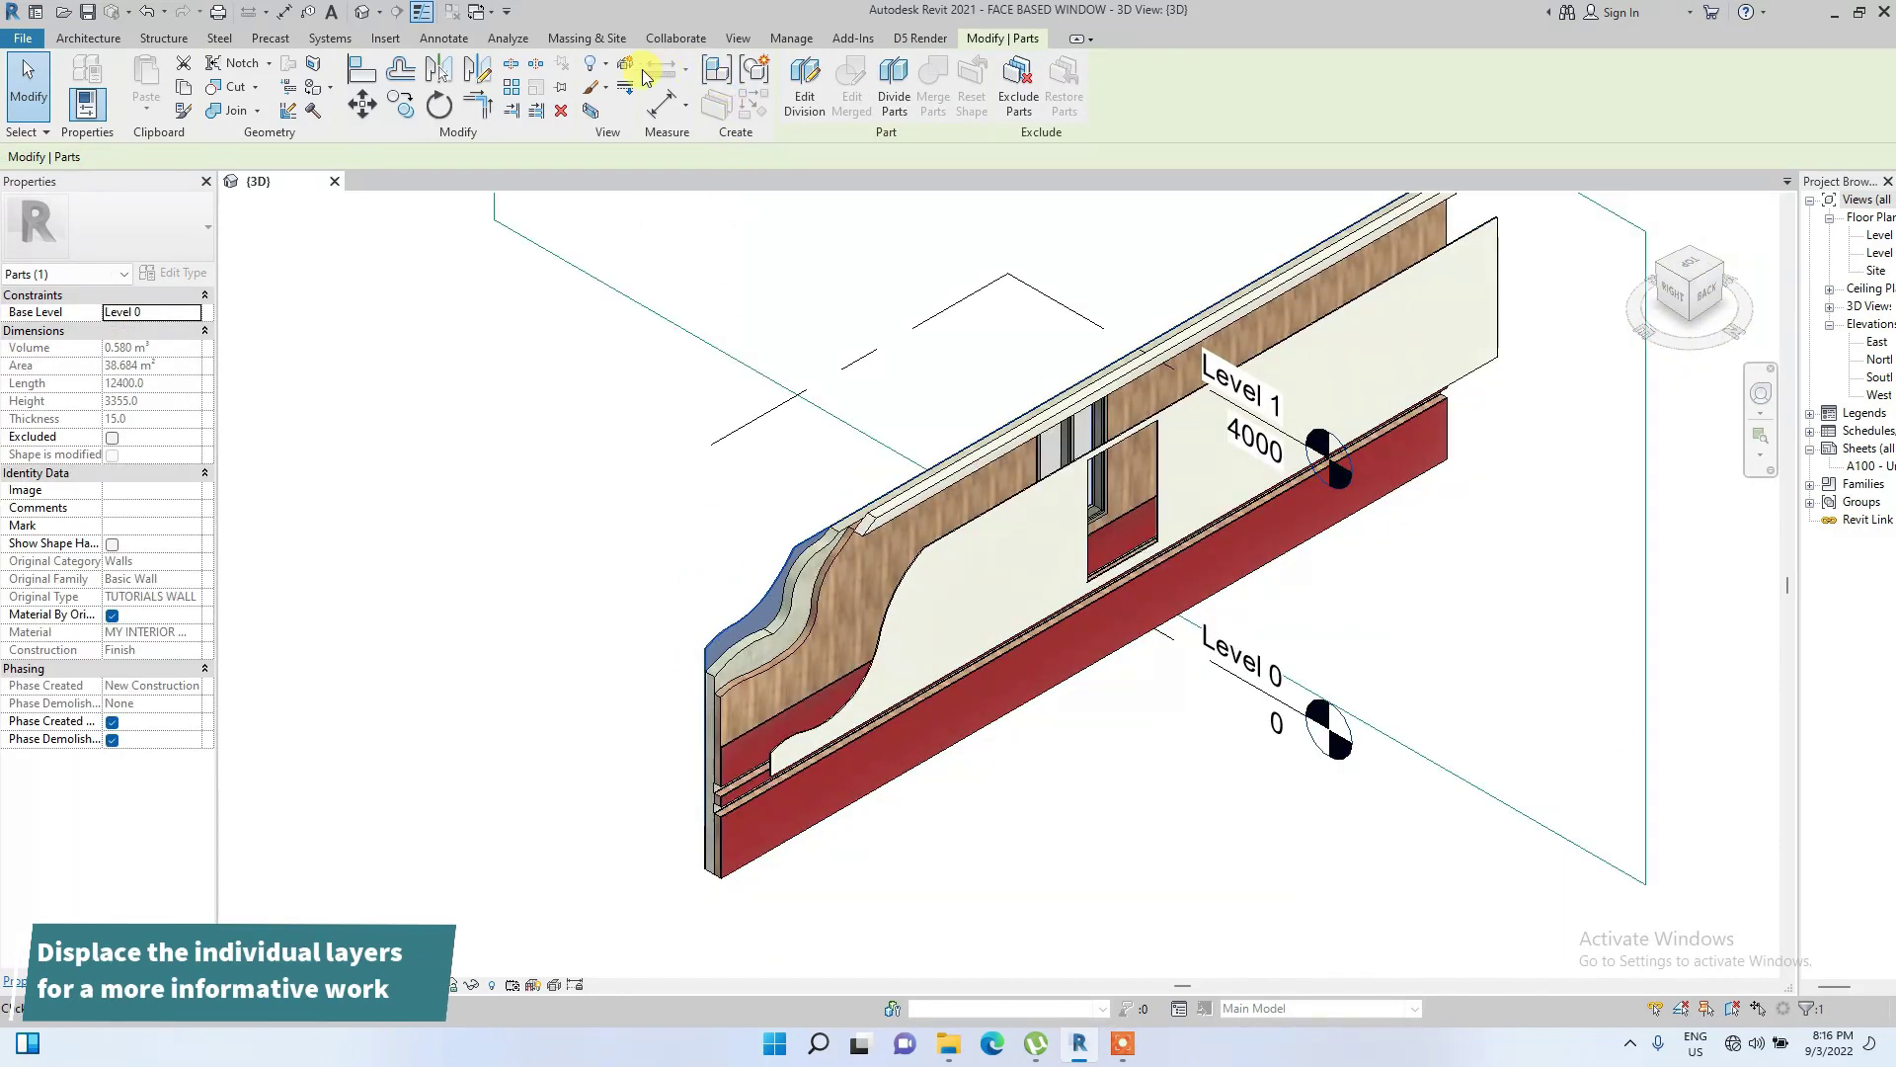
{"action": "left_click", "coordinate": [628, 66]}
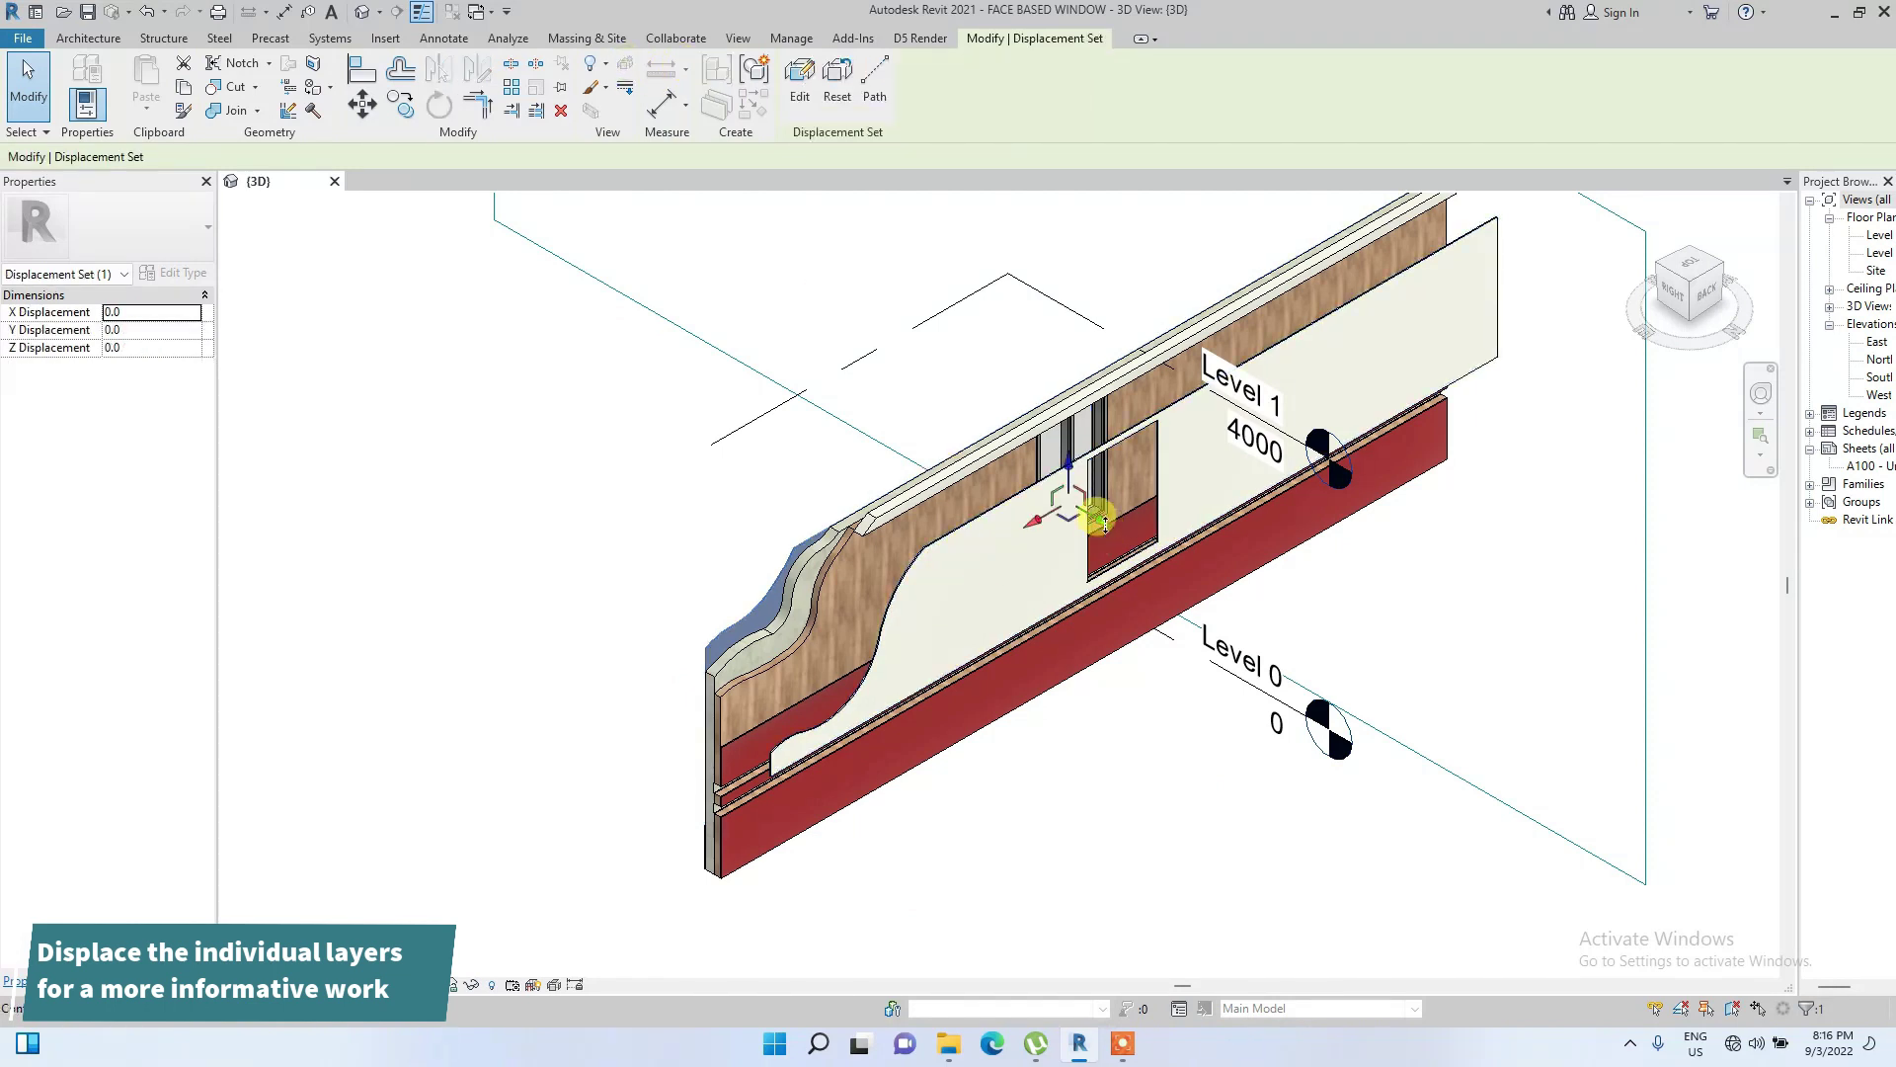
{"action": "left_click_drag", "start_coordinate": [1032, 487], "coordinate": [1017, 495]}
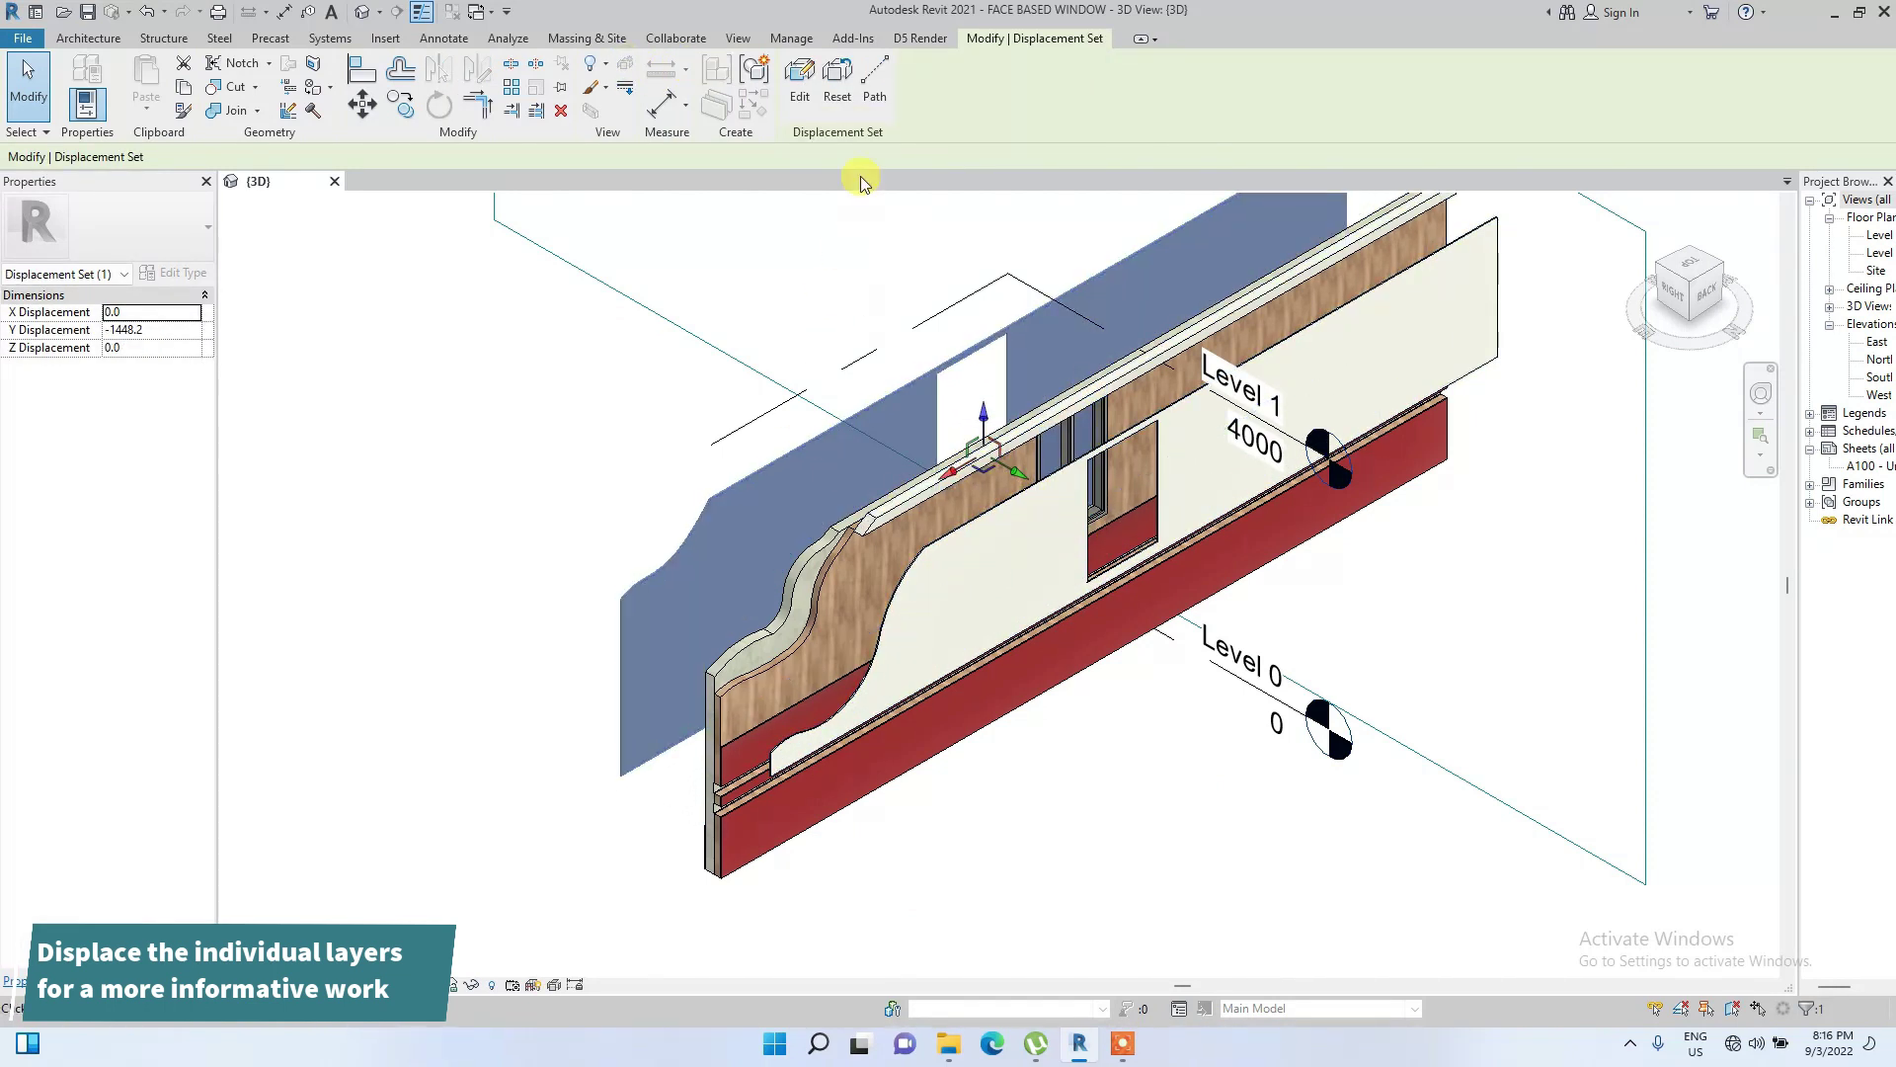
Draw a displacement path from the wall edge to the notch and finish it
{"action": "left_click", "coordinate": [870, 96]}
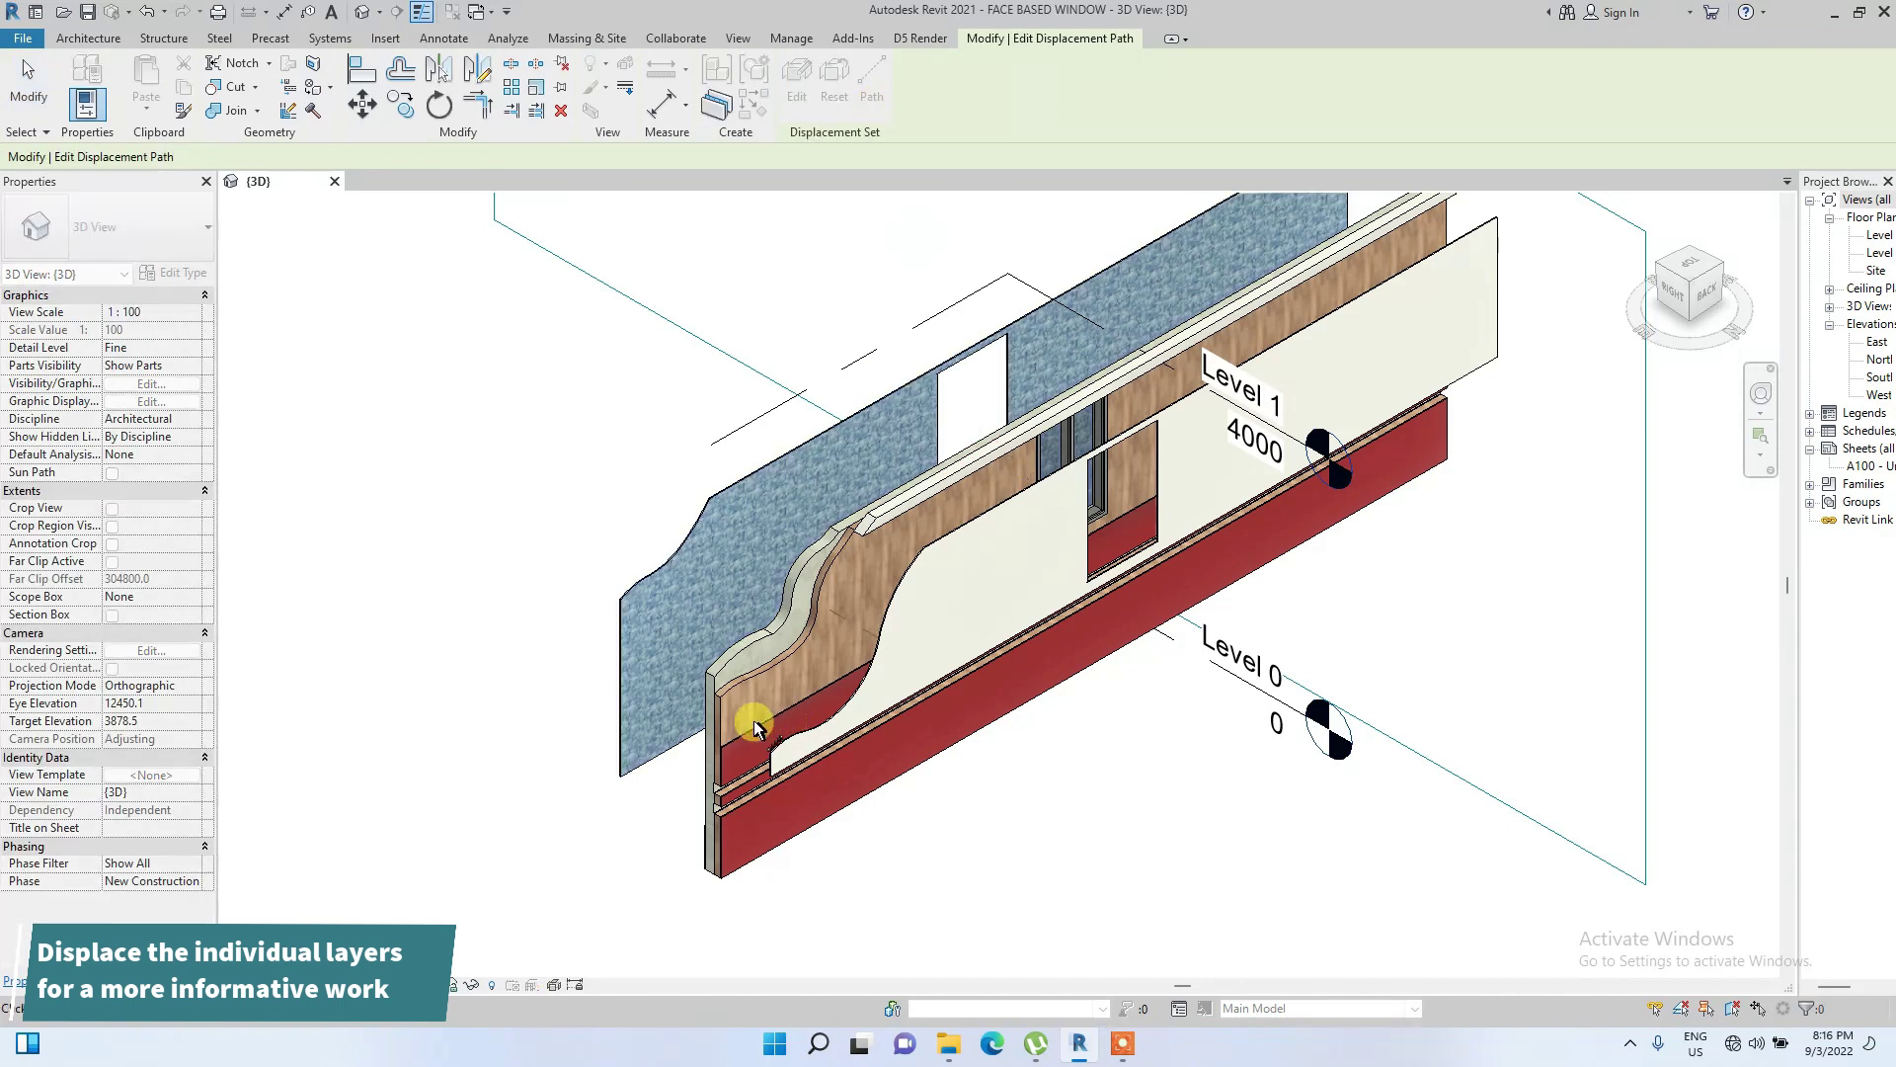
{"action": "left_click", "coordinate": [711, 497]}
{"action": "left_click", "coordinate": [611, 609]}
{"action": "middle_click_drag", "start_coordinate": [642, 780], "coordinate": [1170, 479]}
{"action": "scroll", "coordinate": [1096, 751], "scroll_direction": "down", "scroll_amount": 3}
{"action": "scroll", "coordinate": [869, 731], "scroll_direction": "up", "scroll_amount": 6}
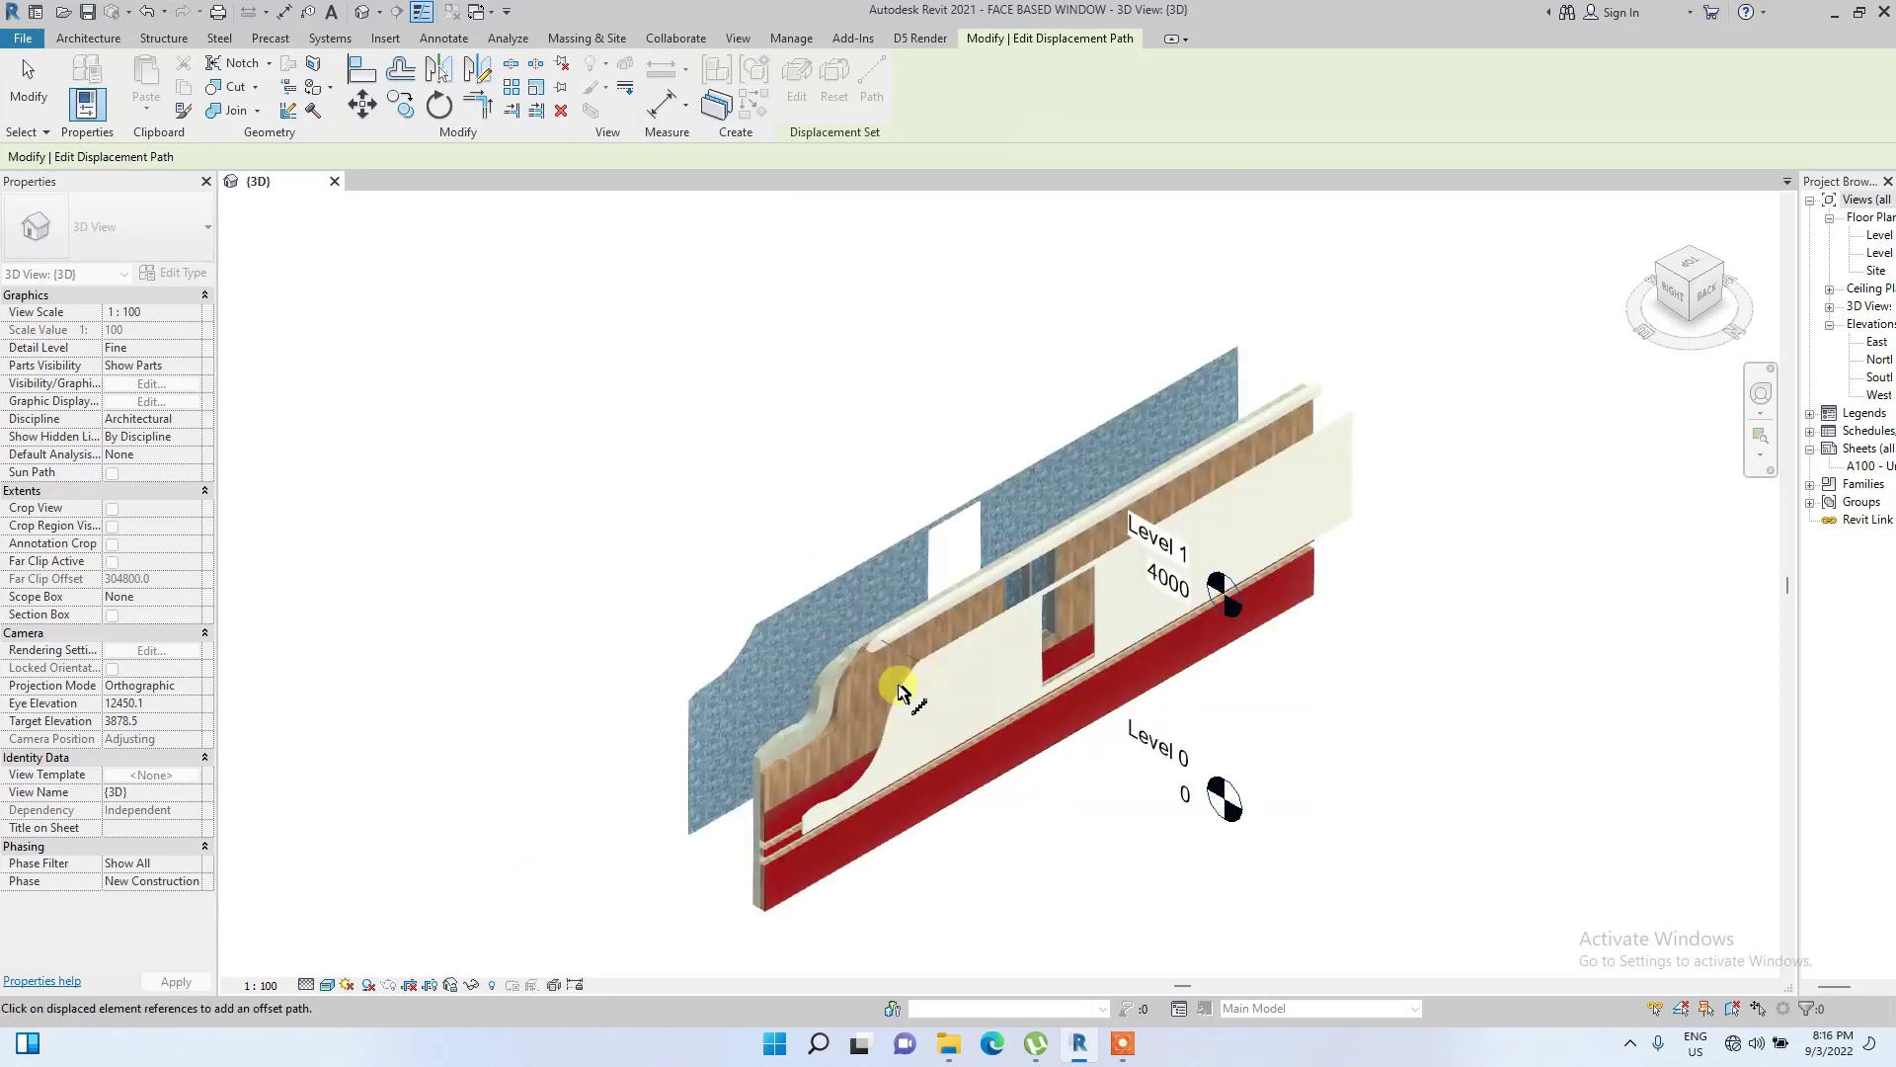
{"action": "left_click", "coordinate": [775, 832]}
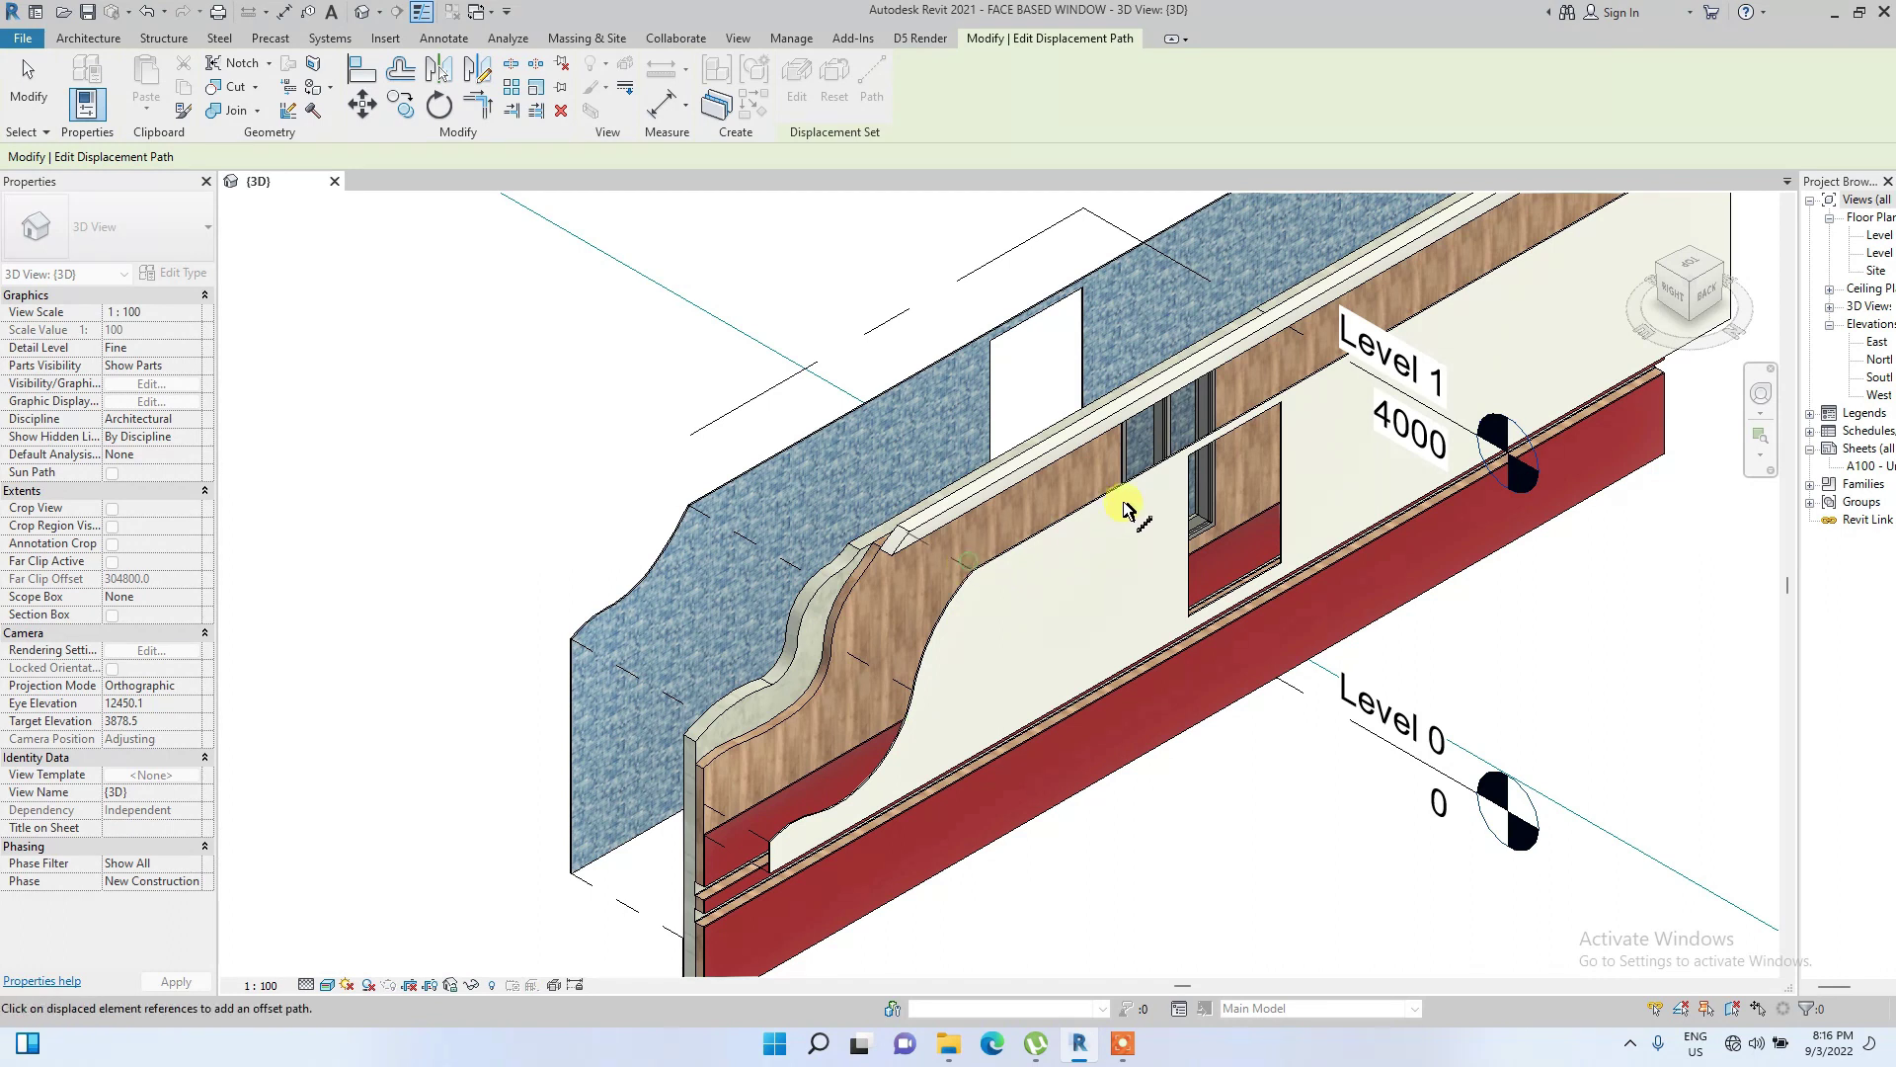
{"action": "middle_click_drag", "start_coordinate": [1139, 517], "coordinate": [1017, 509]}
{"action": "scroll", "coordinate": [529, 846], "scroll_direction": "down", "scroll_amount": 4}
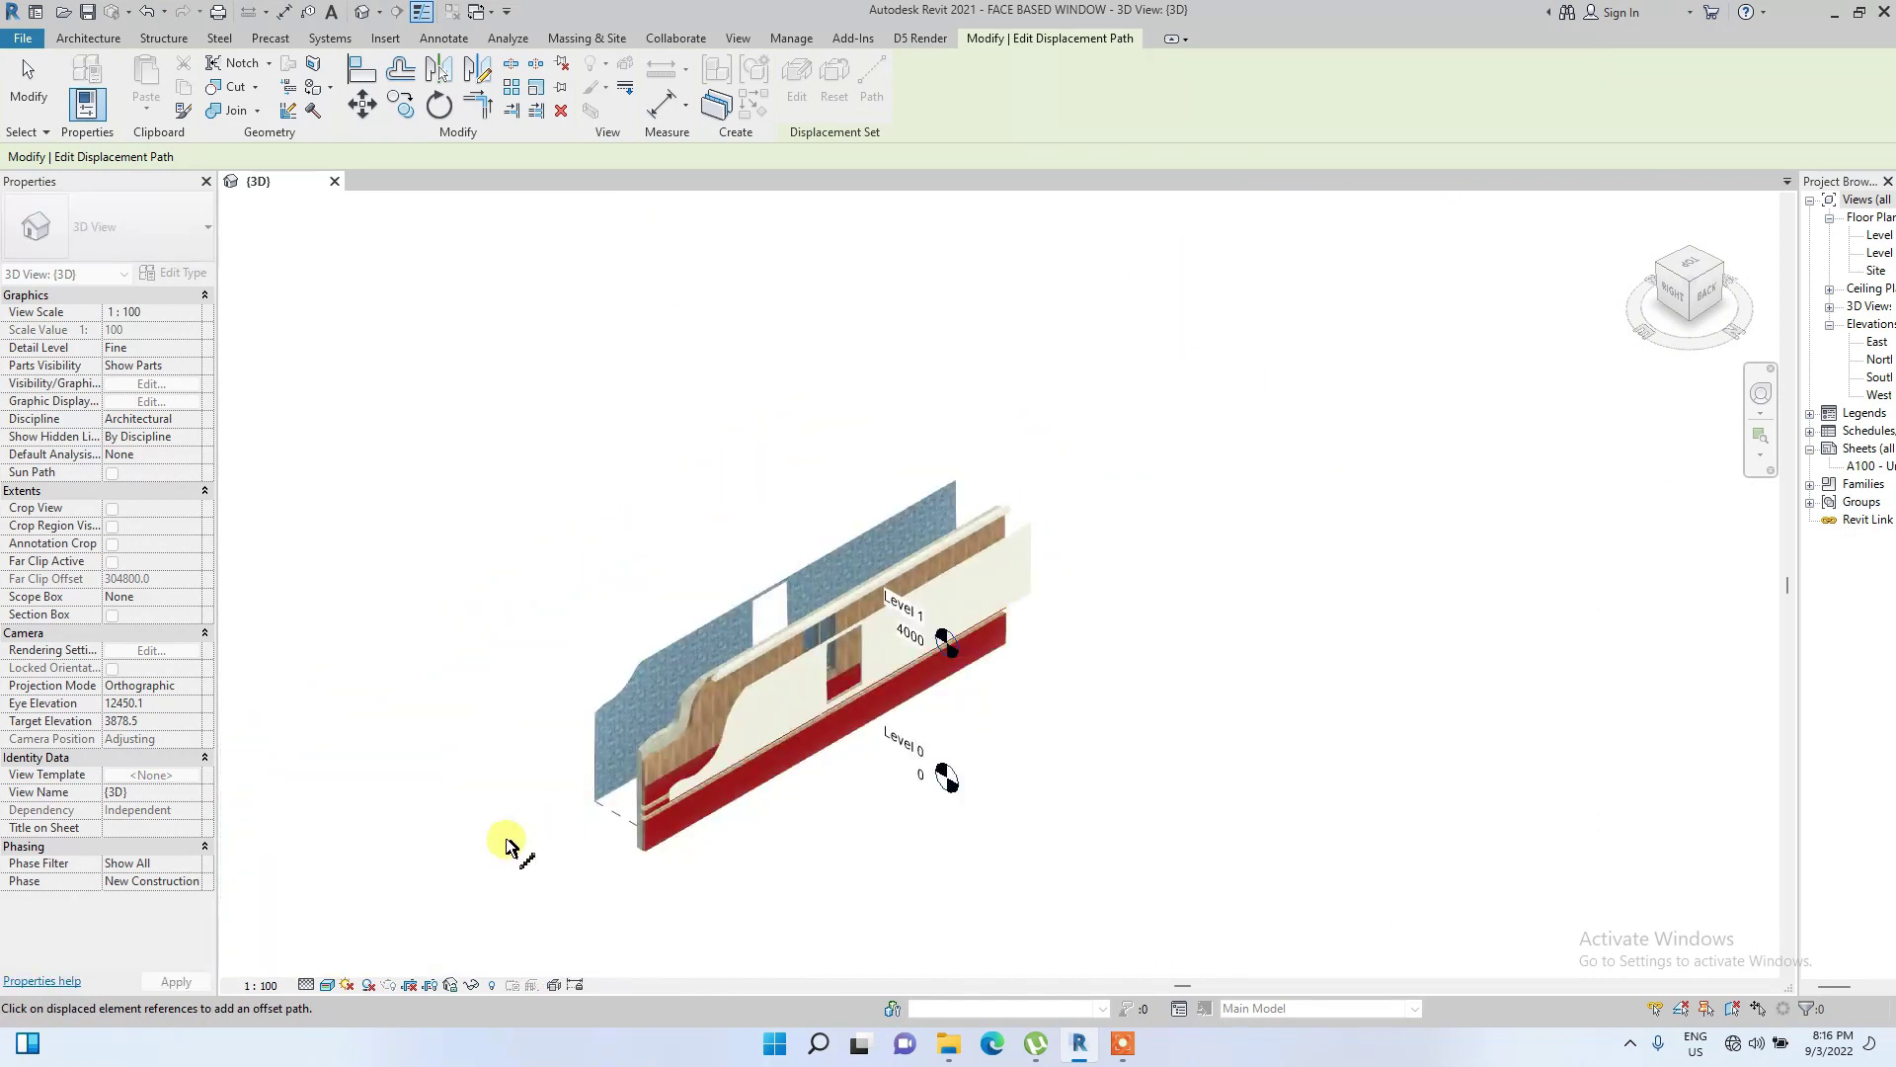
{"action": "scroll", "coordinate": [580, 766], "scroll_direction": "up", "scroll_amount": 3}
{"action": "key", "text": "Escape"}
{"action": "scroll", "coordinate": [647, 778], "scroll_direction": "up", "scroll_amount": 3}
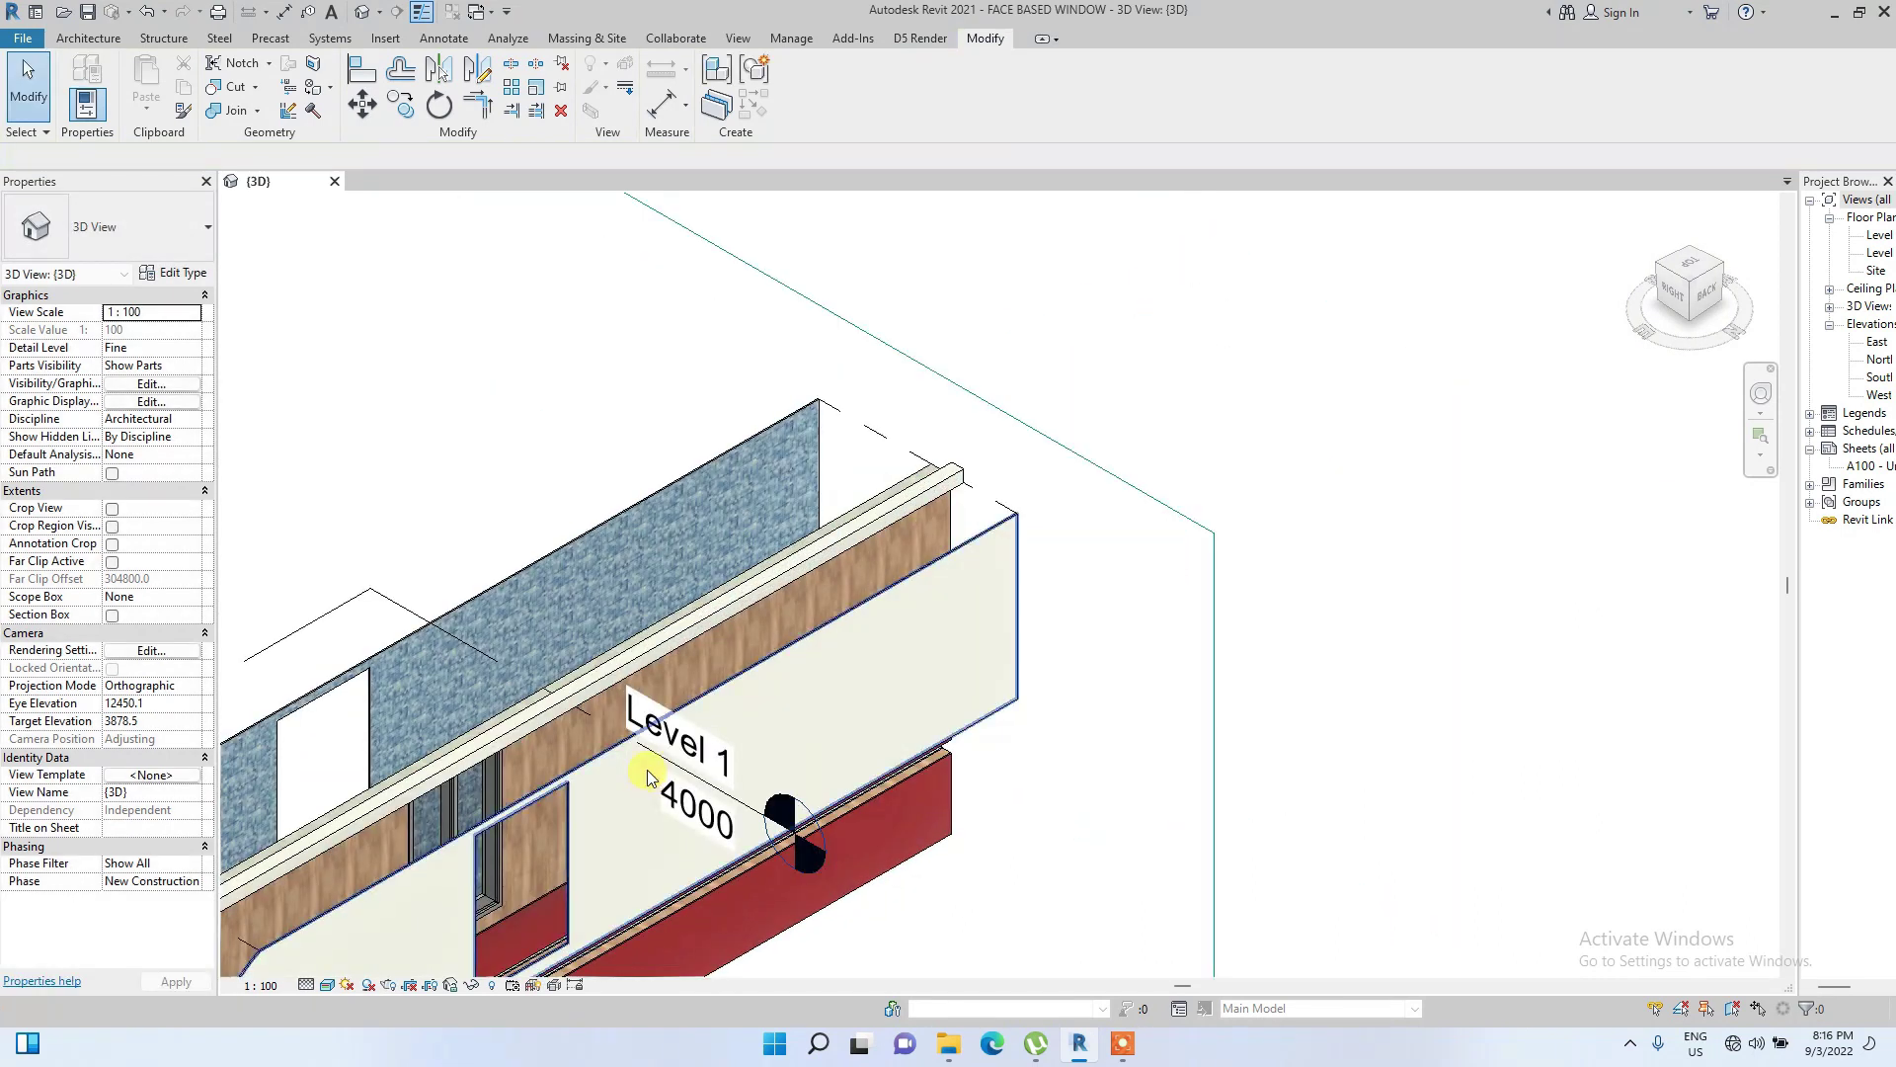
{"action": "scroll", "coordinate": [507, 774], "scroll_direction": "down", "scroll_amount": 2}
Displace the grey concrete core part about 411 mm out from the wall
{"action": "left_click", "coordinate": [671, 787]}
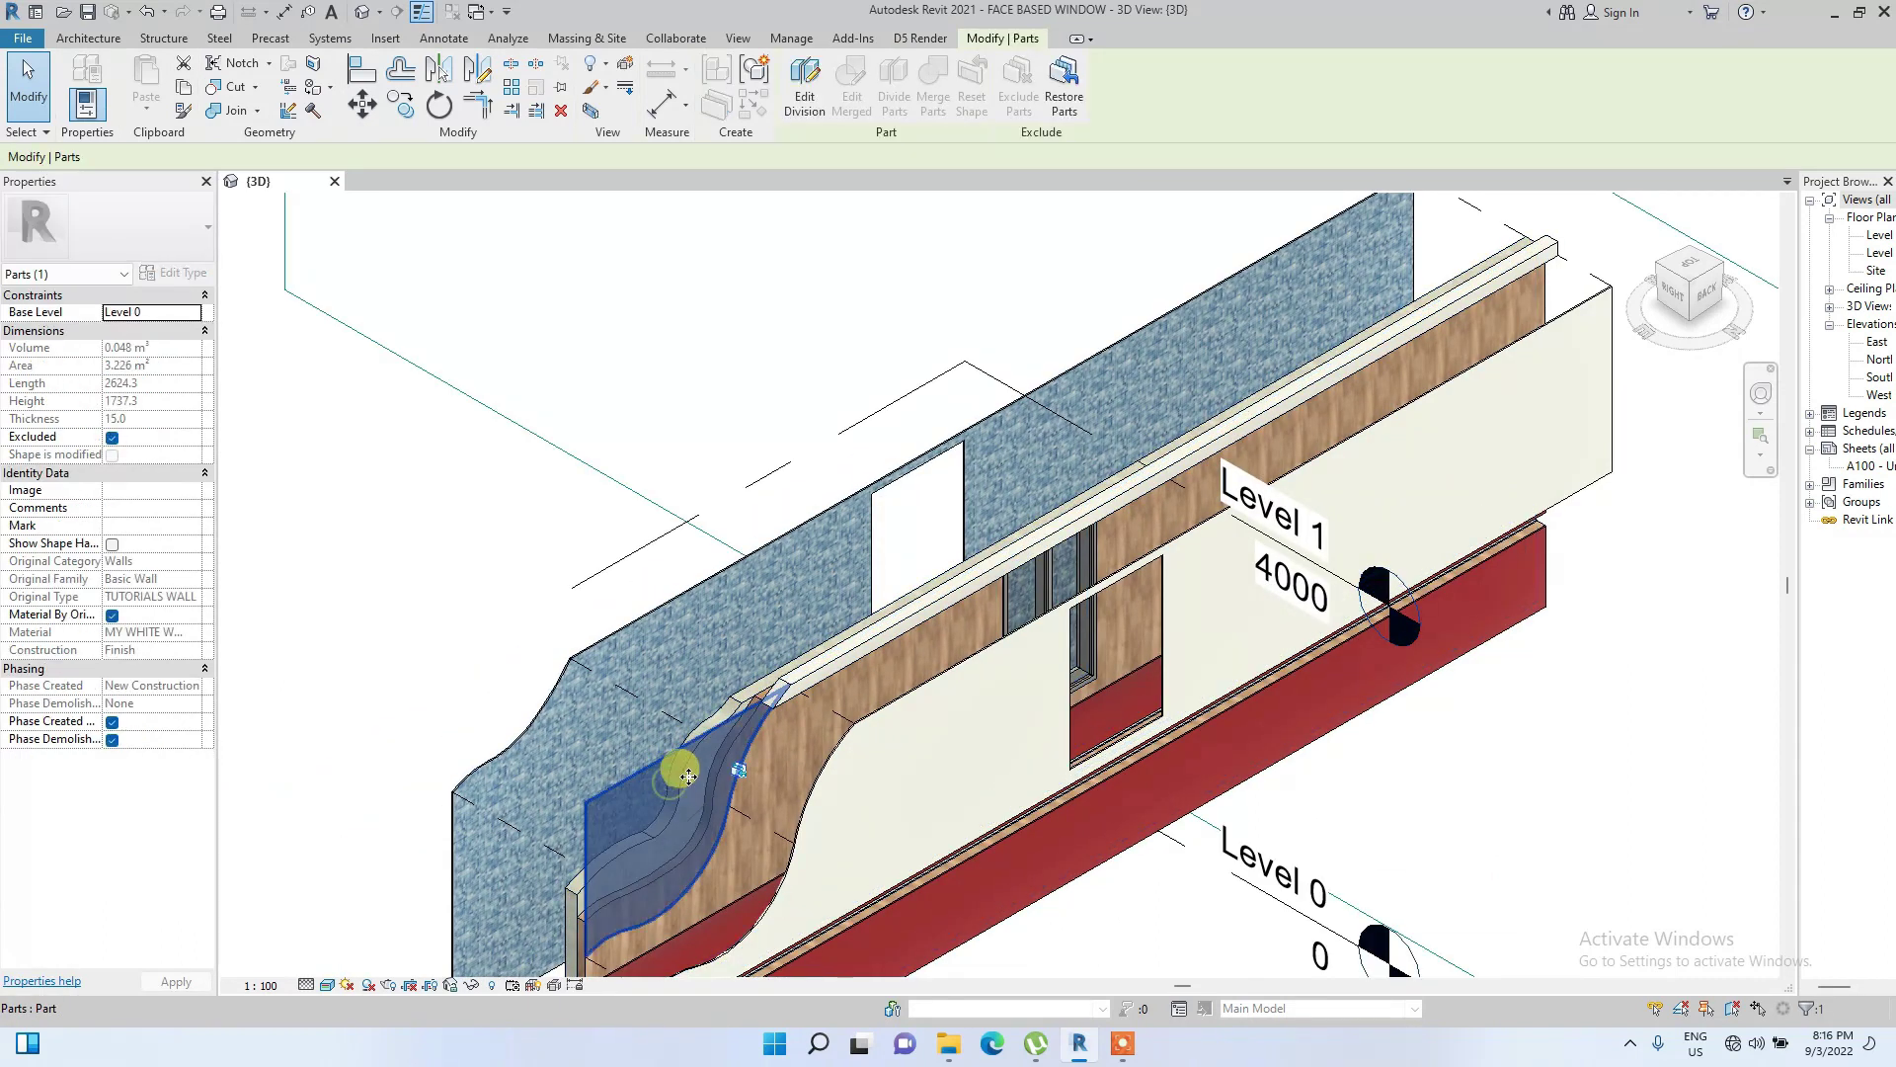
{"action": "scroll", "coordinate": [756, 662], "scroll_direction": "down", "scroll_amount": 5}
{"action": "scroll", "coordinate": [665, 822], "scroll_direction": "up", "scroll_amount": 3}
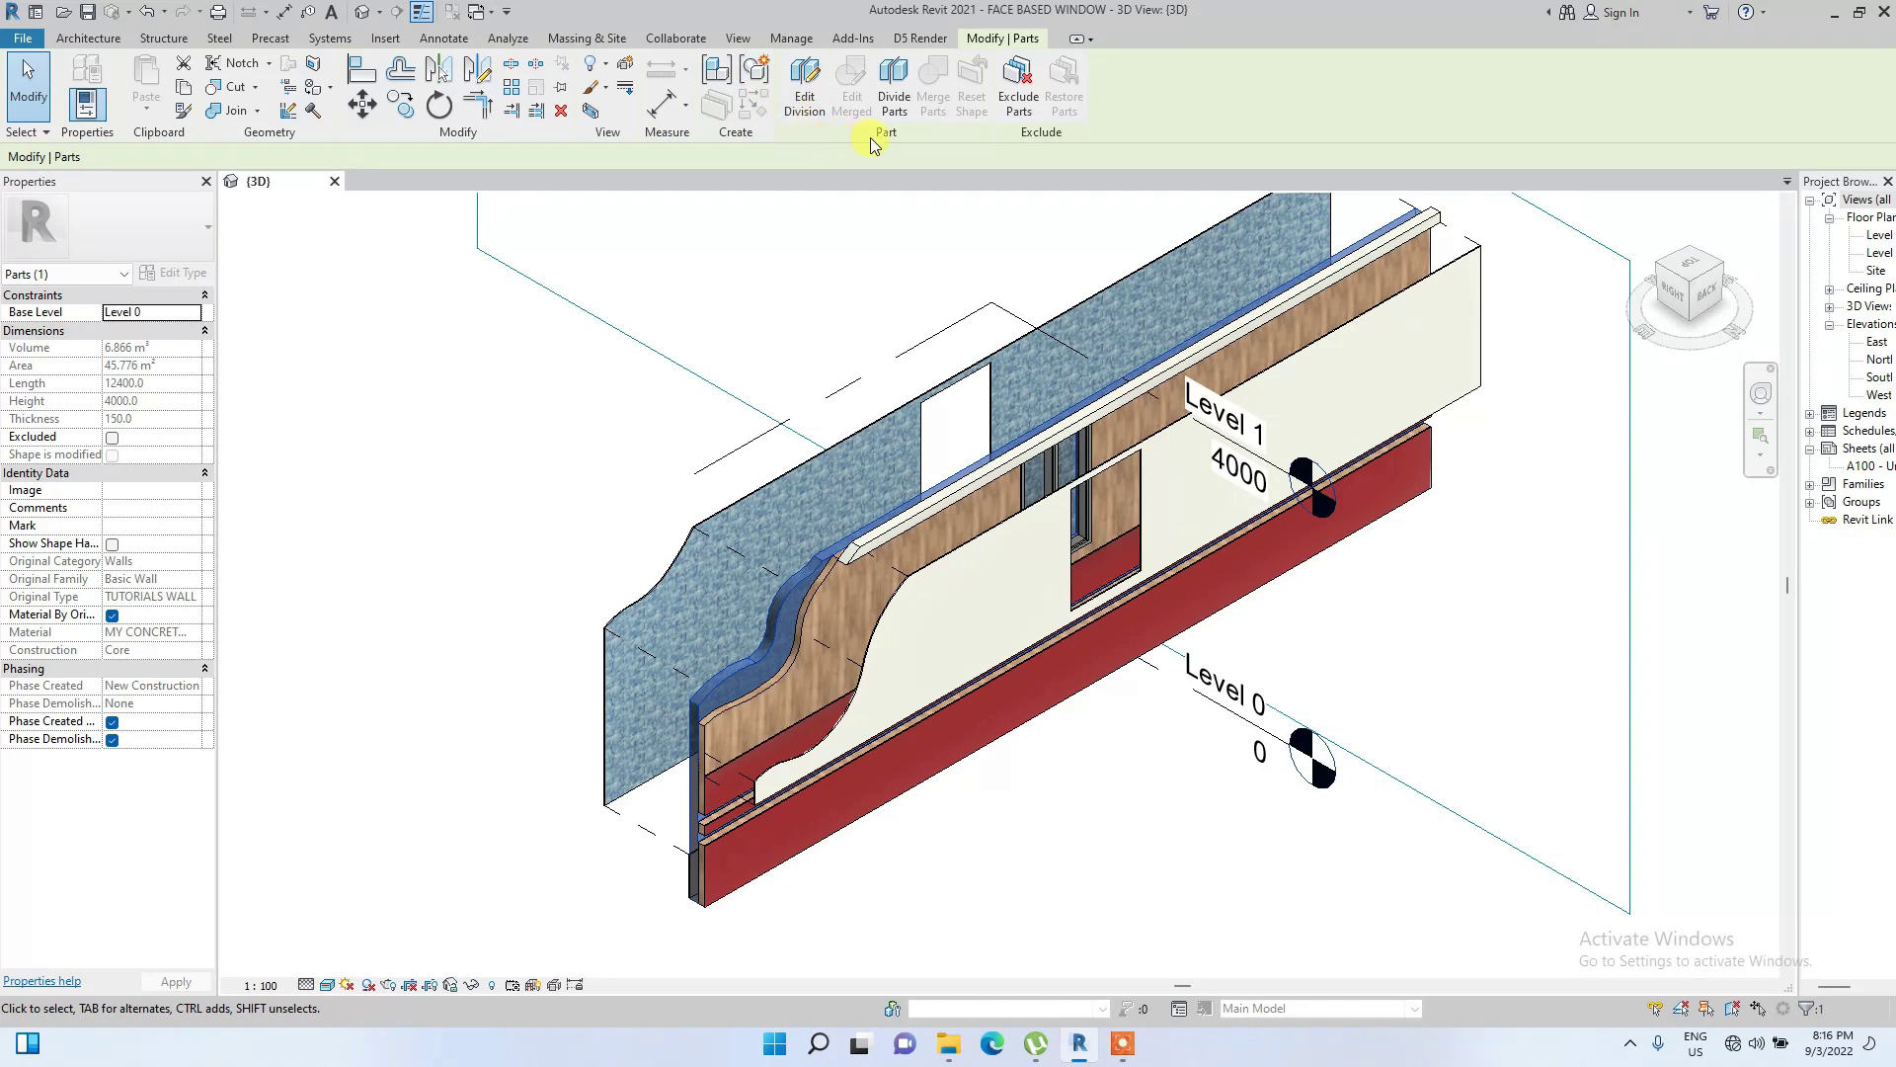
{"action": "left_click", "coordinate": [624, 69]}
{"action": "left_click_drag", "start_coordinate": [1094, 574], "coordinate": [1053, 556]}
{"action": "left_click", "coordinate": [1090, 772]}
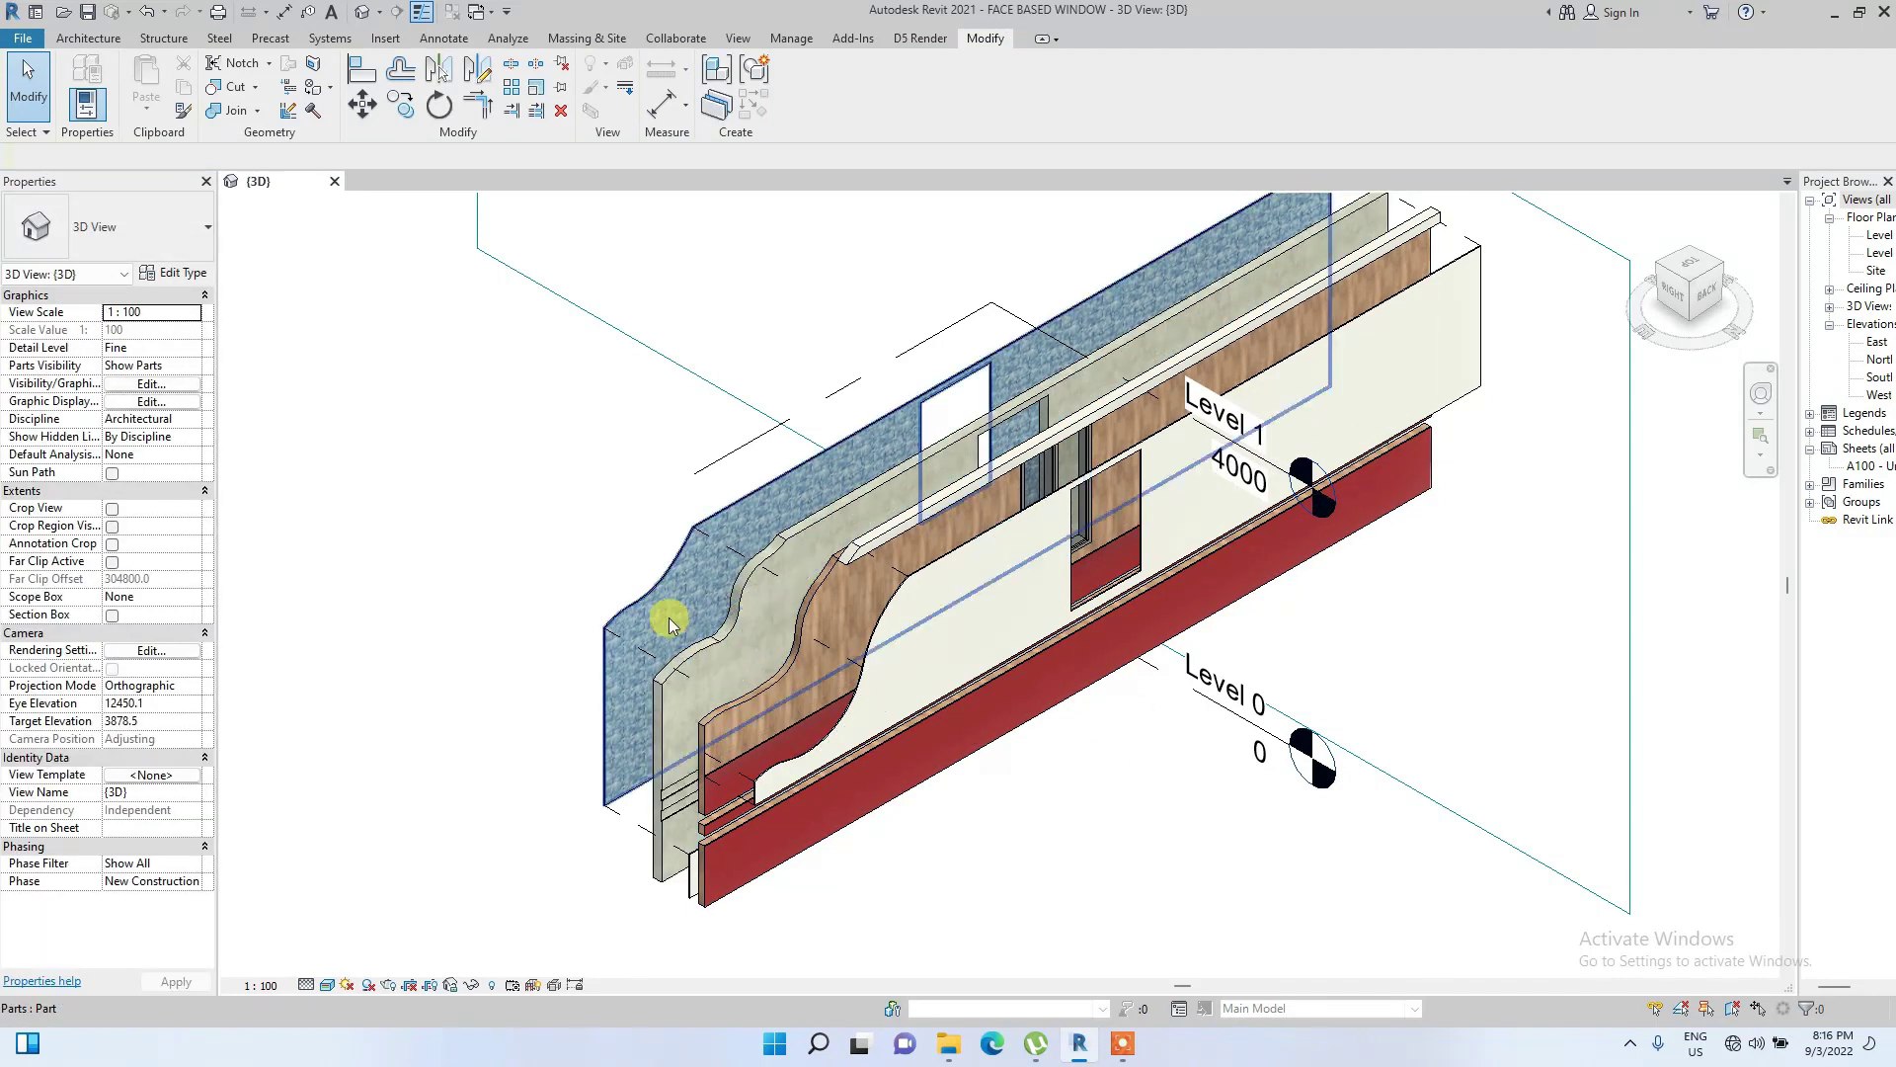
{"action": "scroll", "coordinate": [842, 464], "scroll_direction": "down", "scroll_amount": 1}
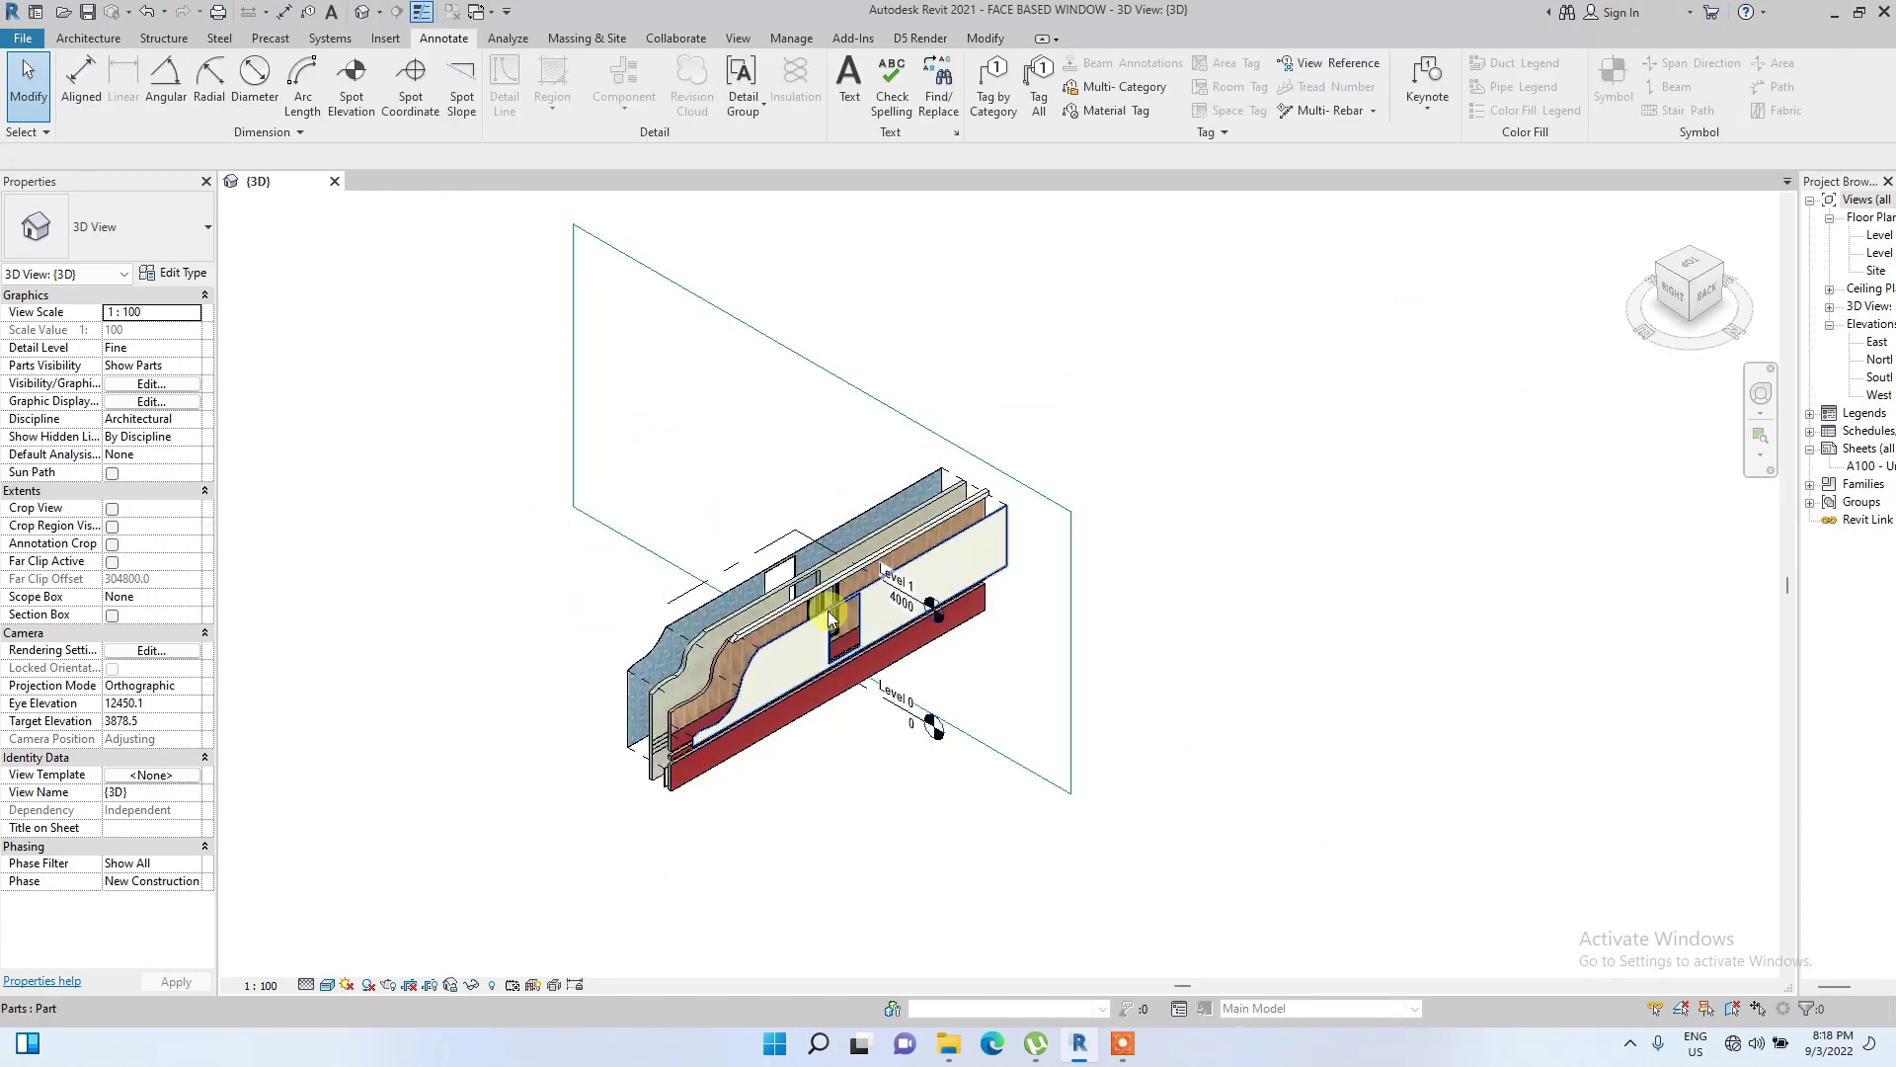
Try Material Tag and dismiss the Lock 3D View For Tagging warning
{"action": "left_click", "coordinate": [1118, 111]}
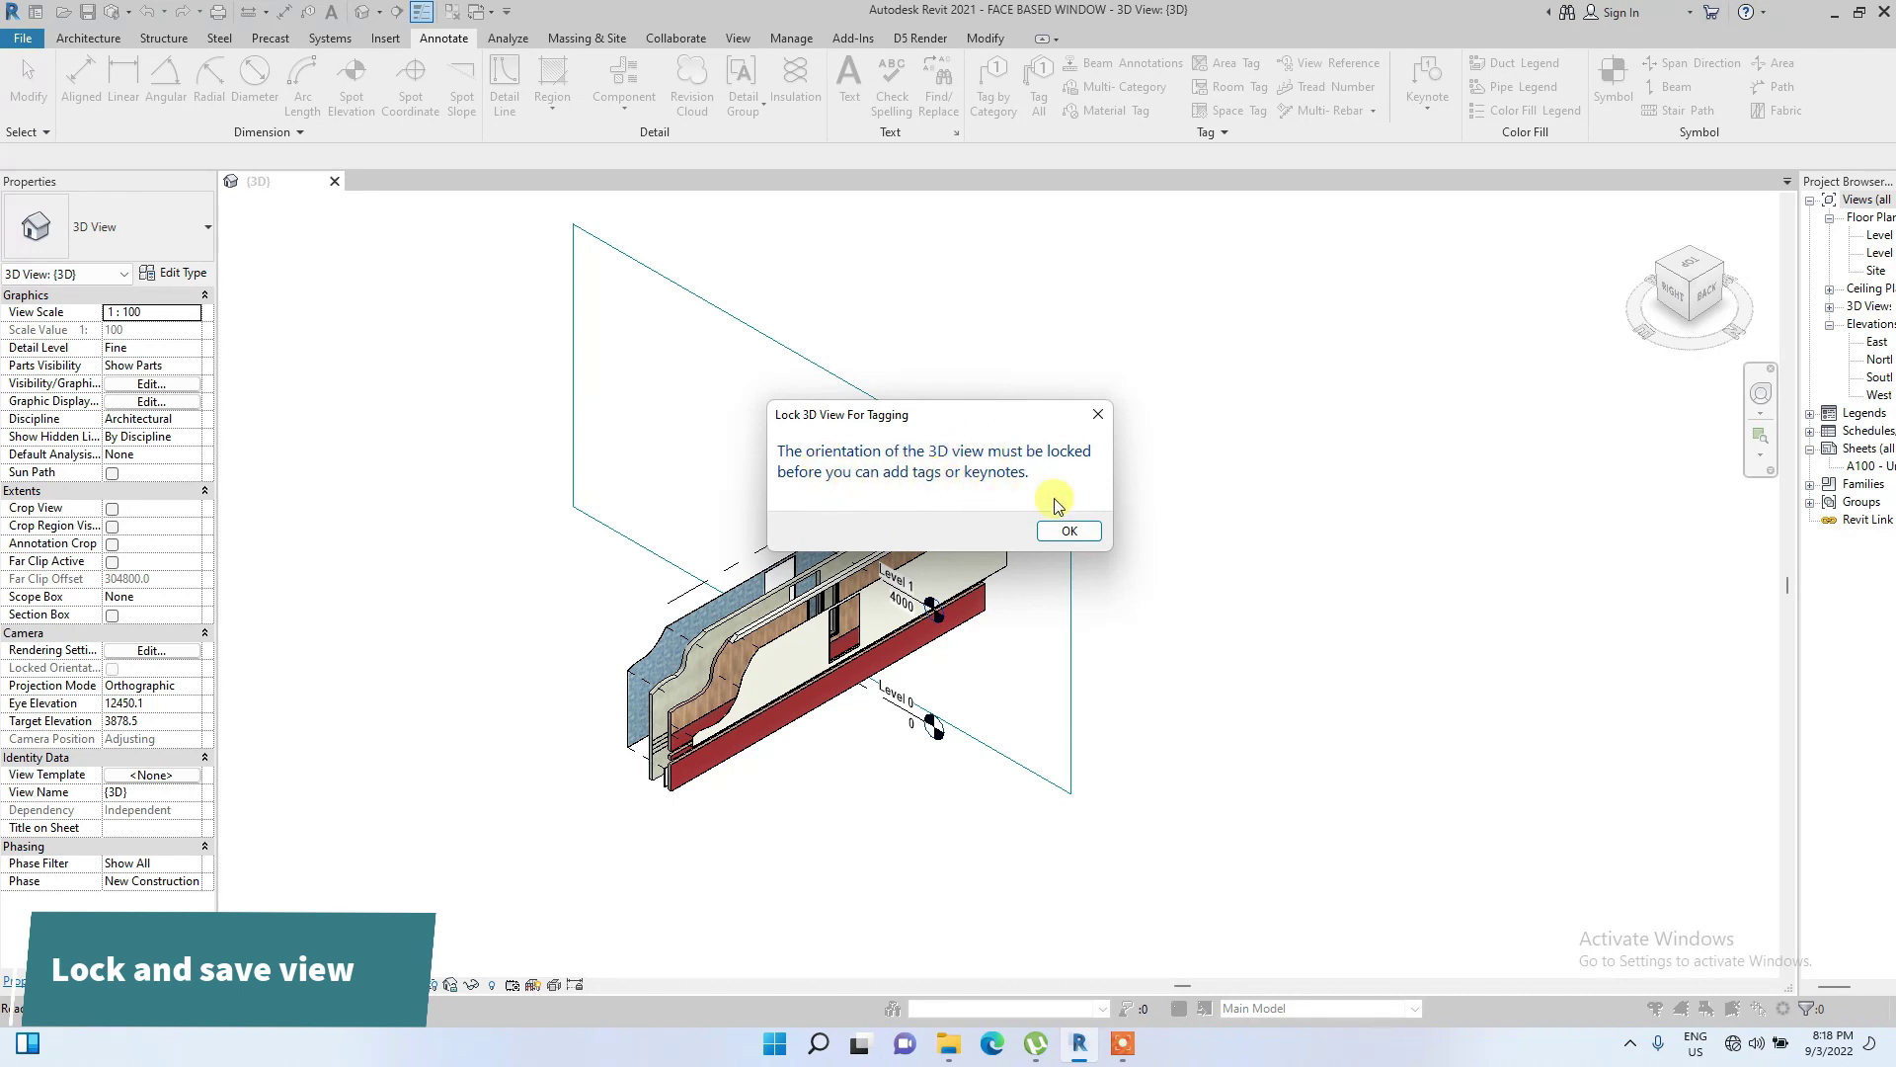
{"action": "left_click", "coordinate": [1068, 532]}
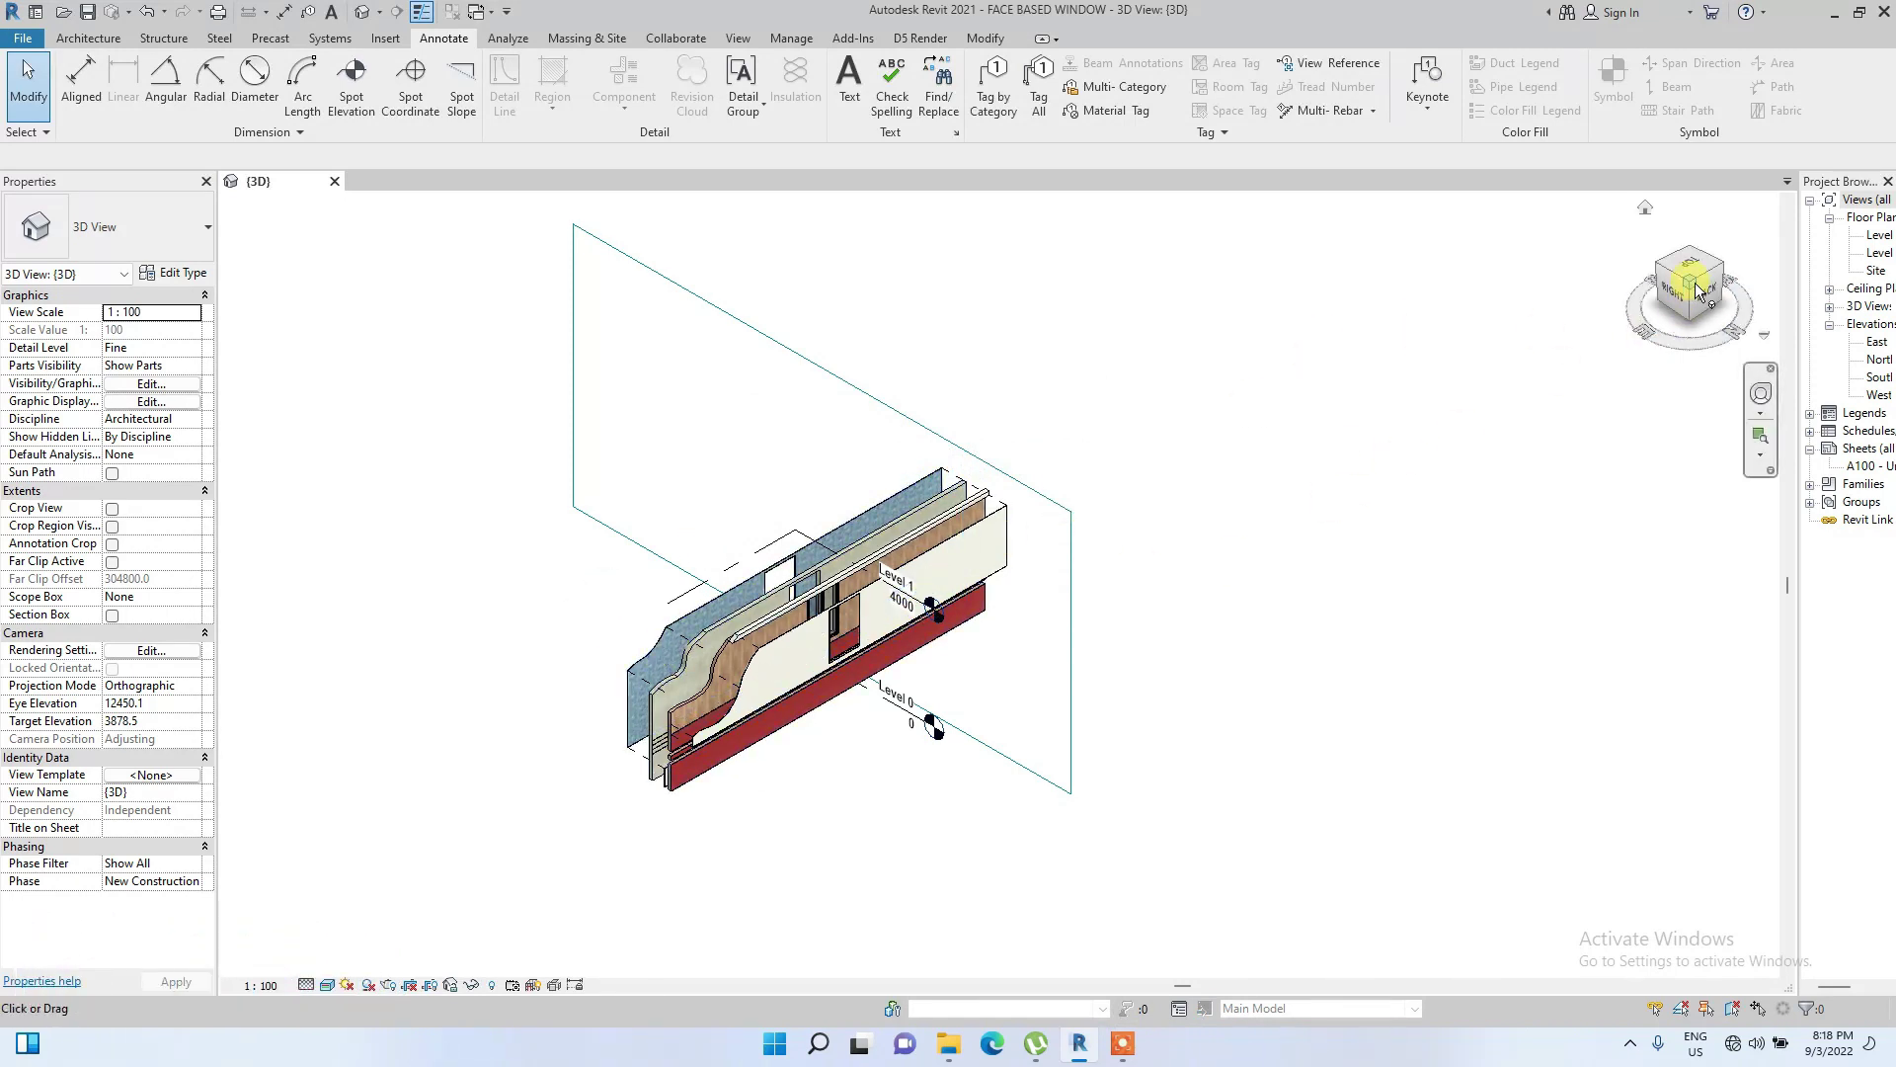
Hide the work plane grid in this view
{"action": "mouse_move", "coordinate": [1696, 289]}
{"action": "left_mouse_down"}
{"action": "mouse_move", "coordinate": [1679, 293]}
{"action": "mouse_move", "coordinate": [1714, 287]}
{"action": "mouse_move", "coordinate": [1697, 289]}
{"action": "left_mouse_up"}
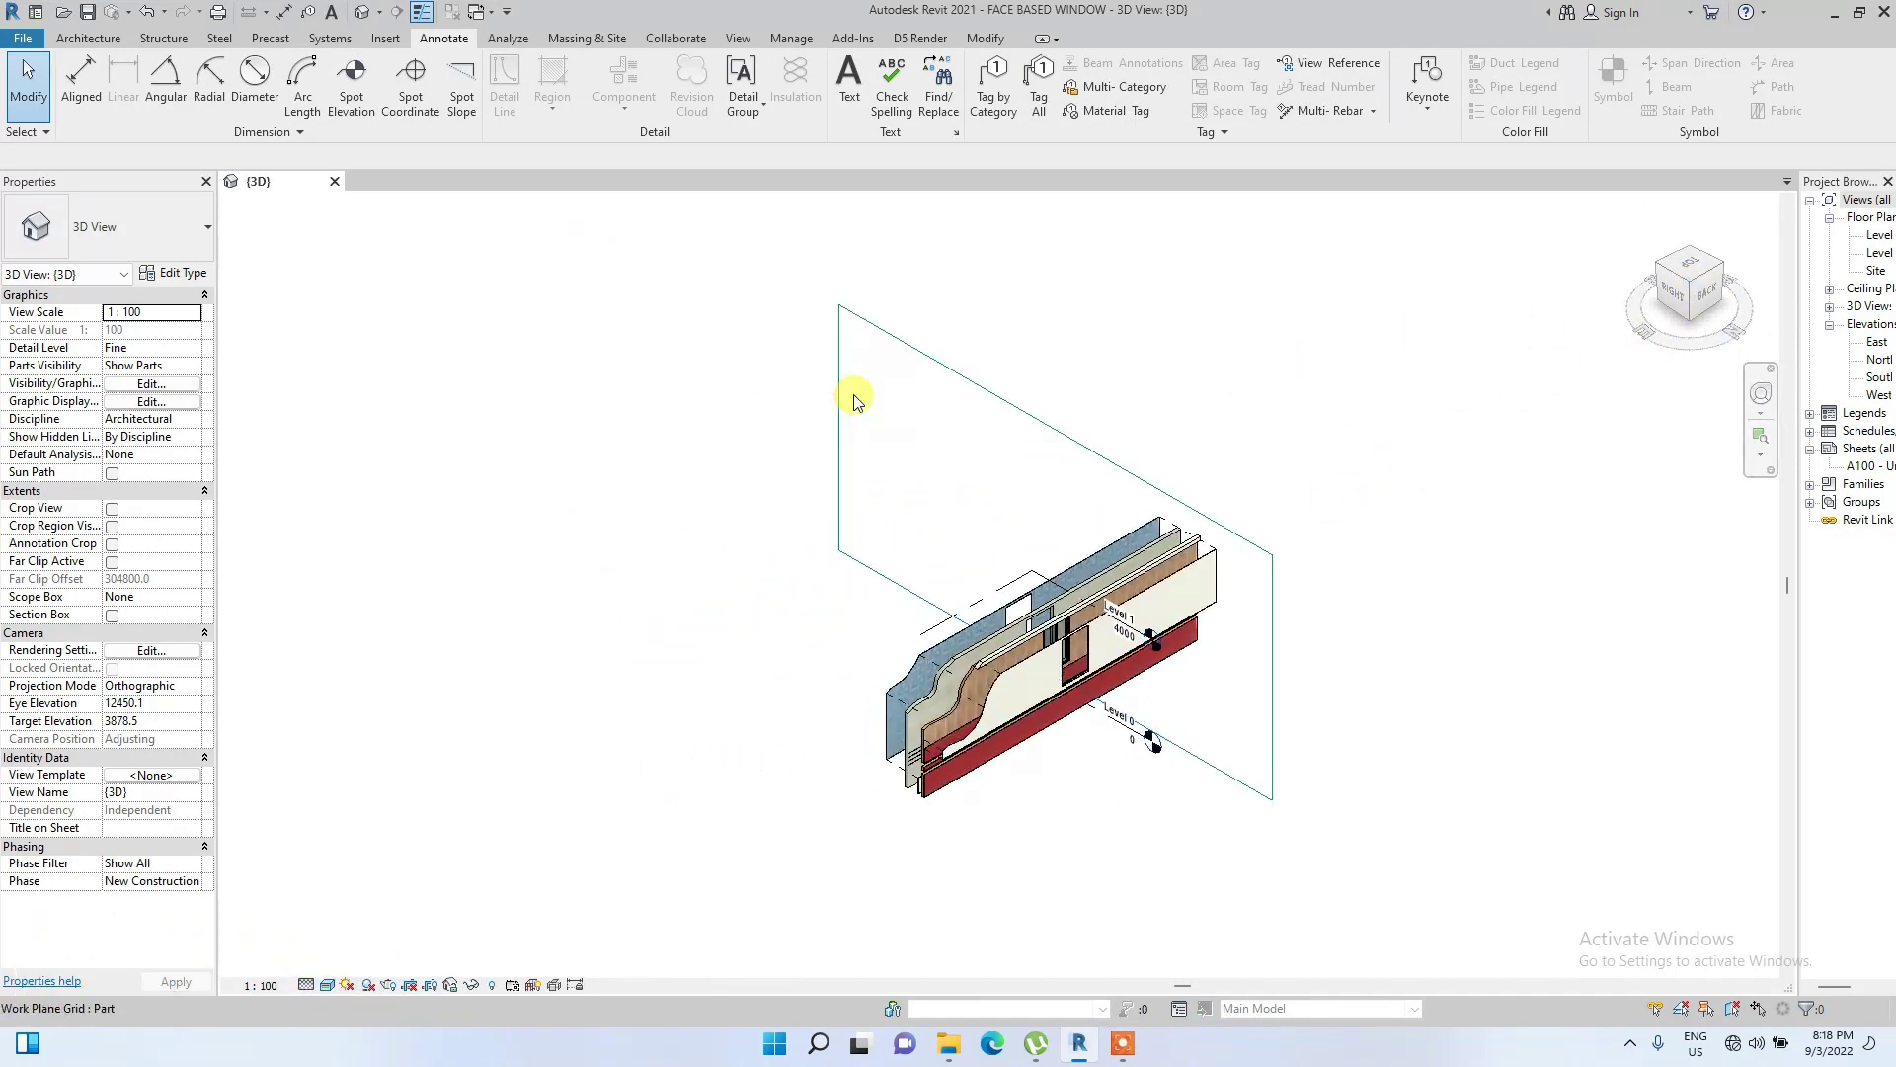
{"action": "left_click", "coordinate": [904, 343]}
{"action": "right_click", "coordinate": [923, 348]}
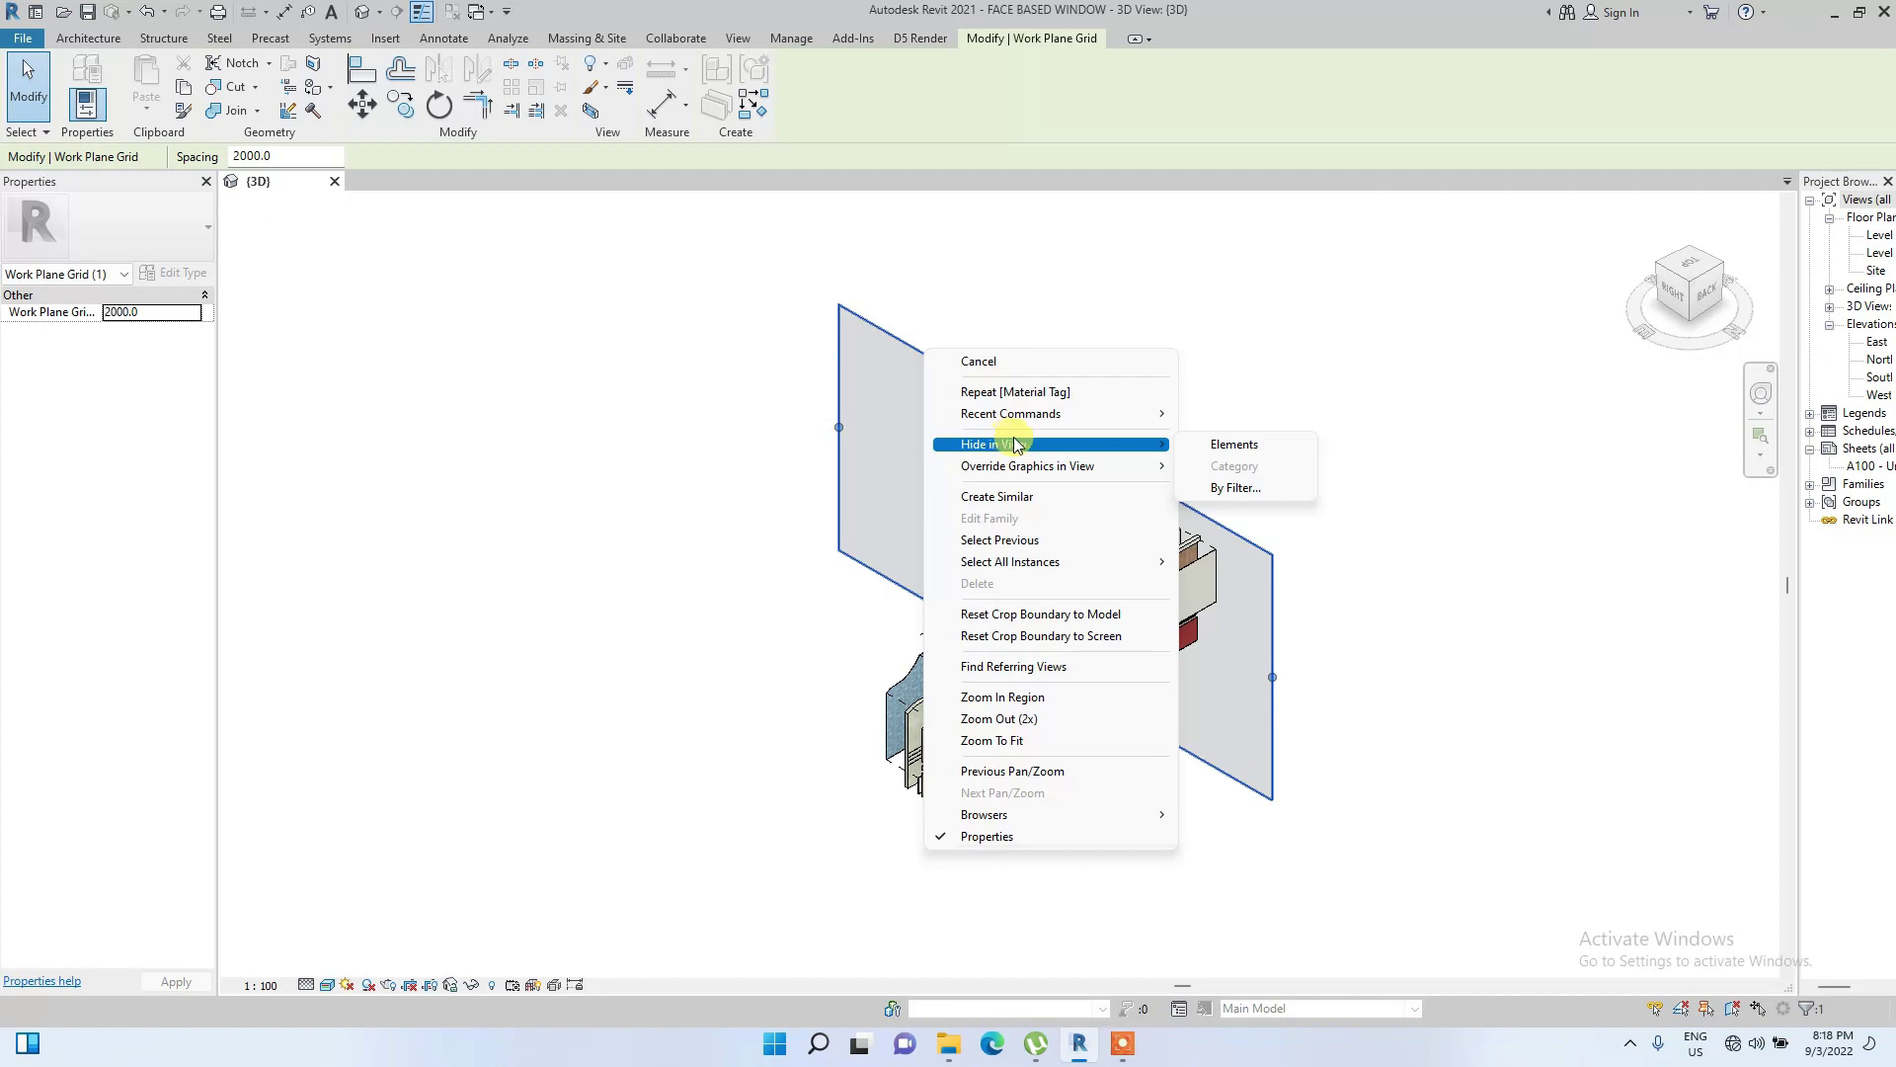
{"action": "left_click", "coordinate": [1234, 444]}
{"action": "scroll", "coordinate": [868, 754], "scroll_direction": "up", "scroll_amount": 5}
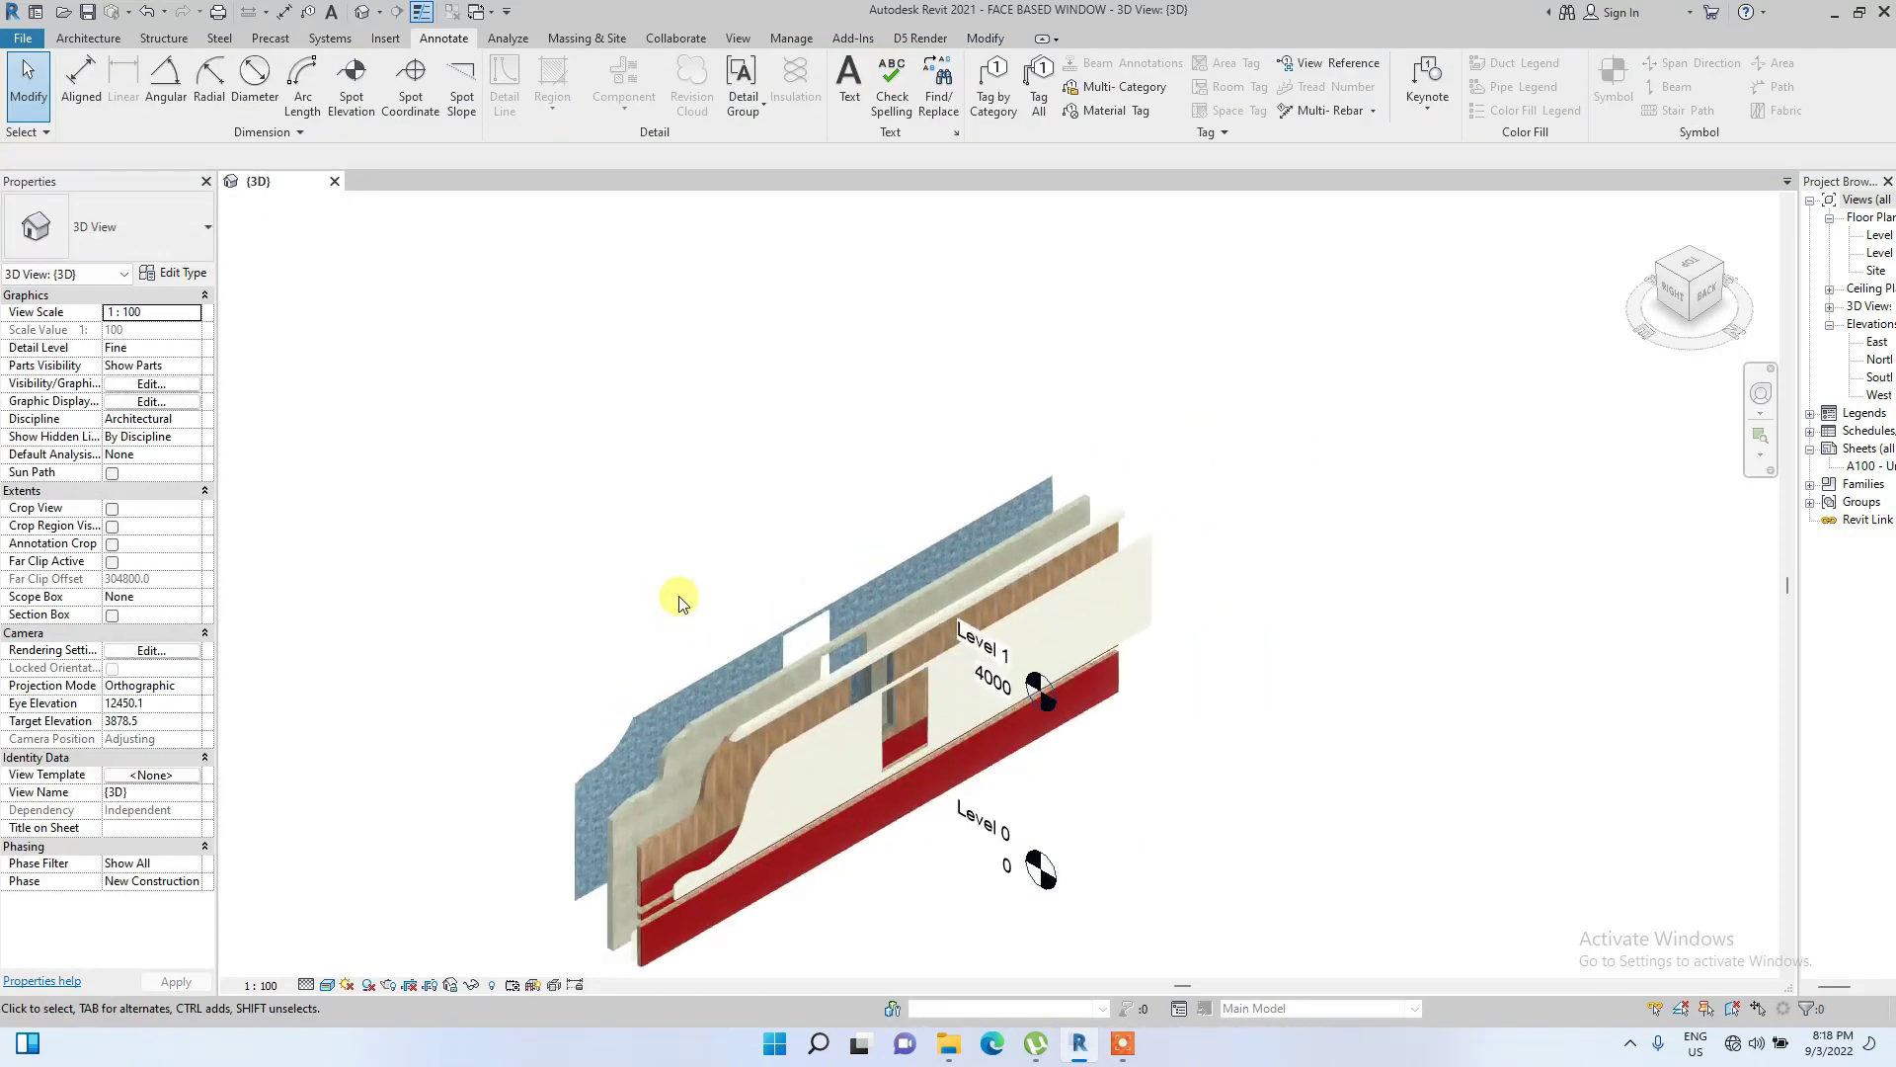
Hide the Levels category in view, then choose Save Orientation and Lock View
{"action": "left_click", "coordinate": [976, 823]}
{"action": "right_click", "coordinate": [976, 823]}
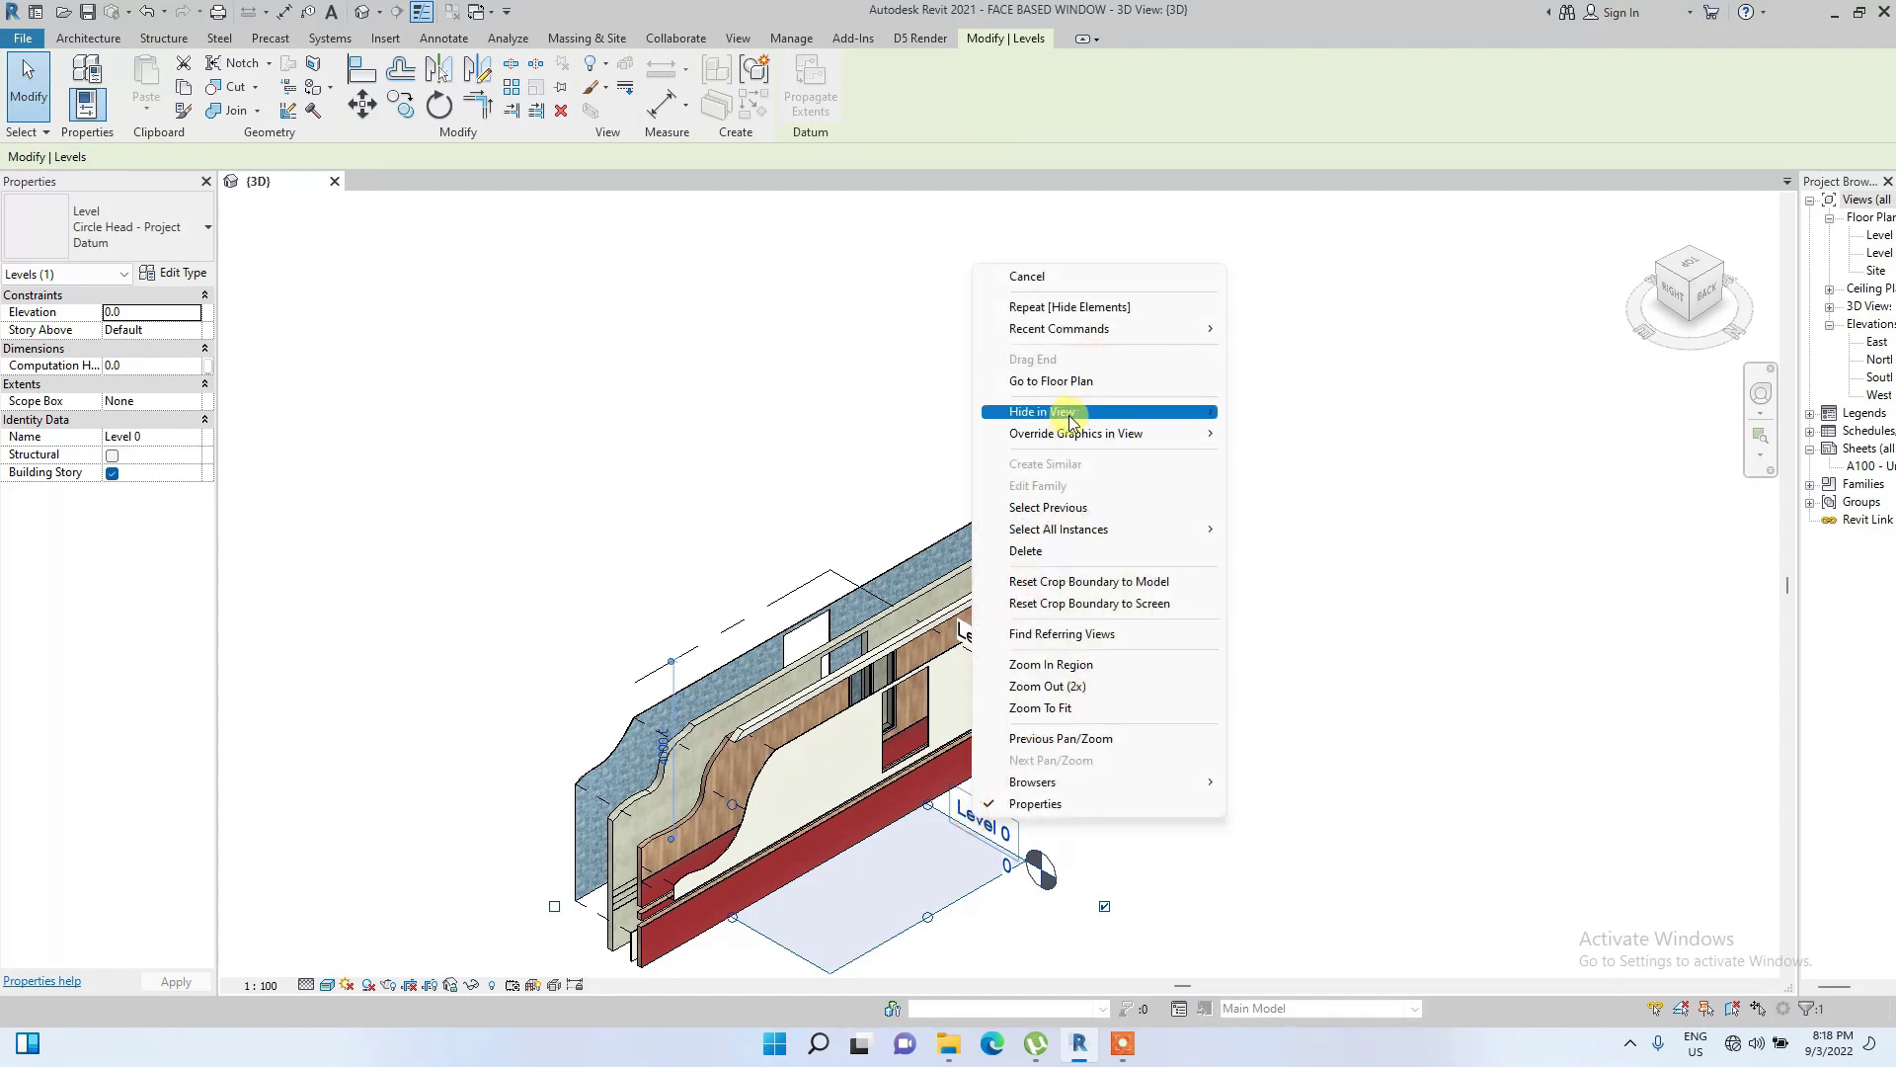
{"action": "mouse_move", "coordinate": [1062, 412]}
{"action": "left_click", "coordinate": [1267, 434]}
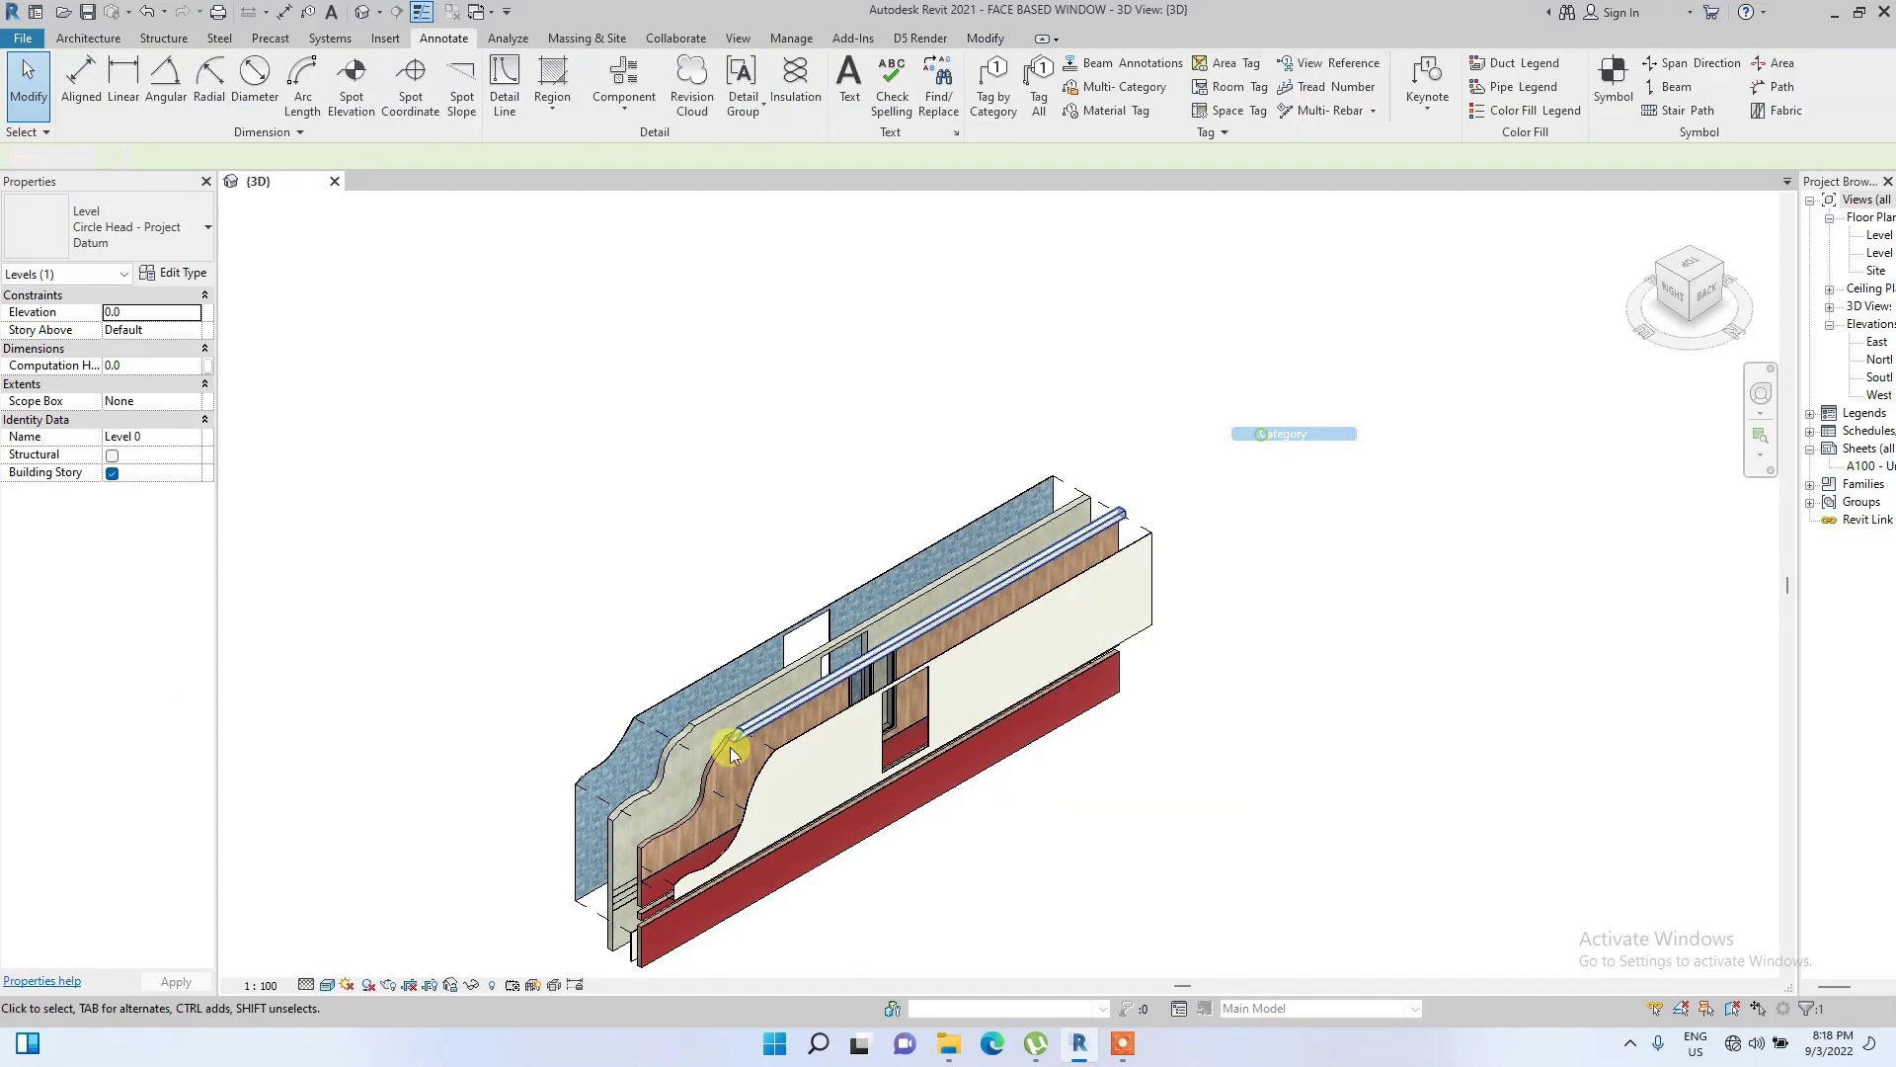
{"action": "left_click", "coordinate": [449, 986]}
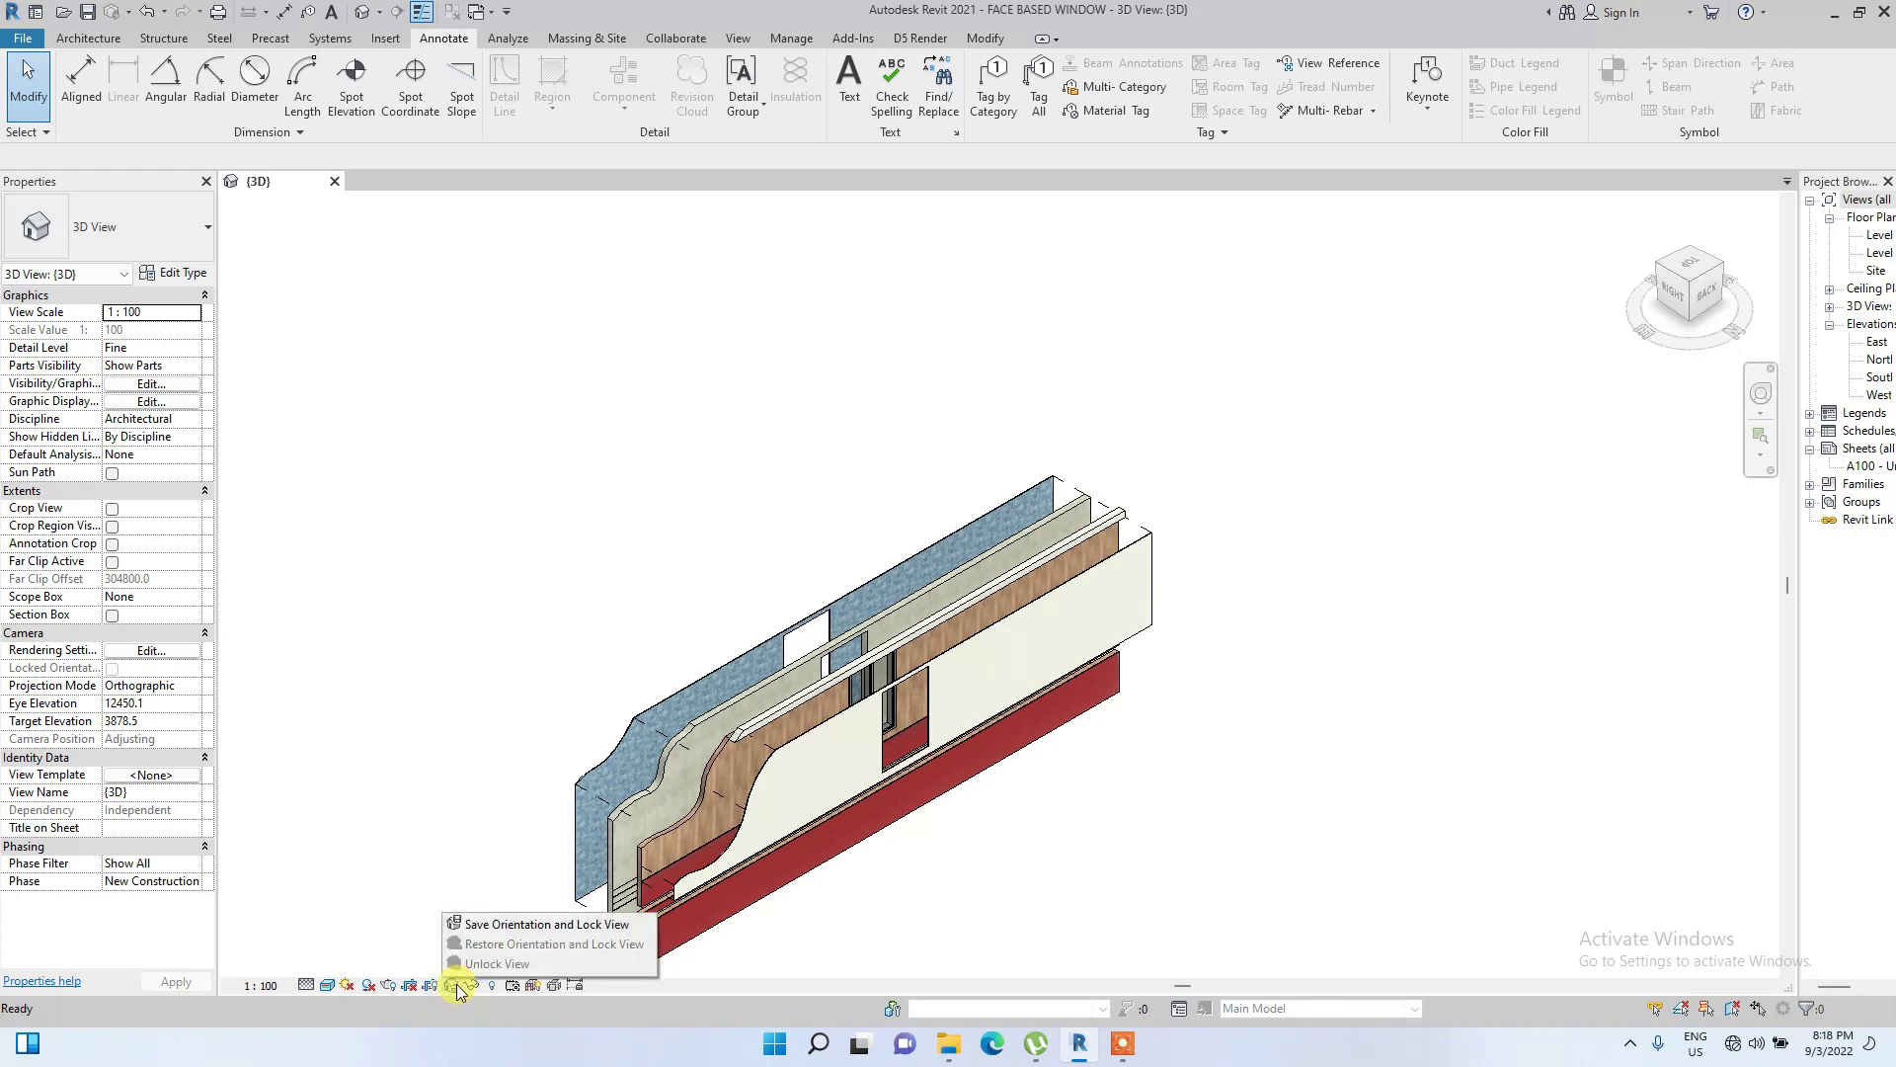
{"action": "left_click", "coordinate": [508, 926]}
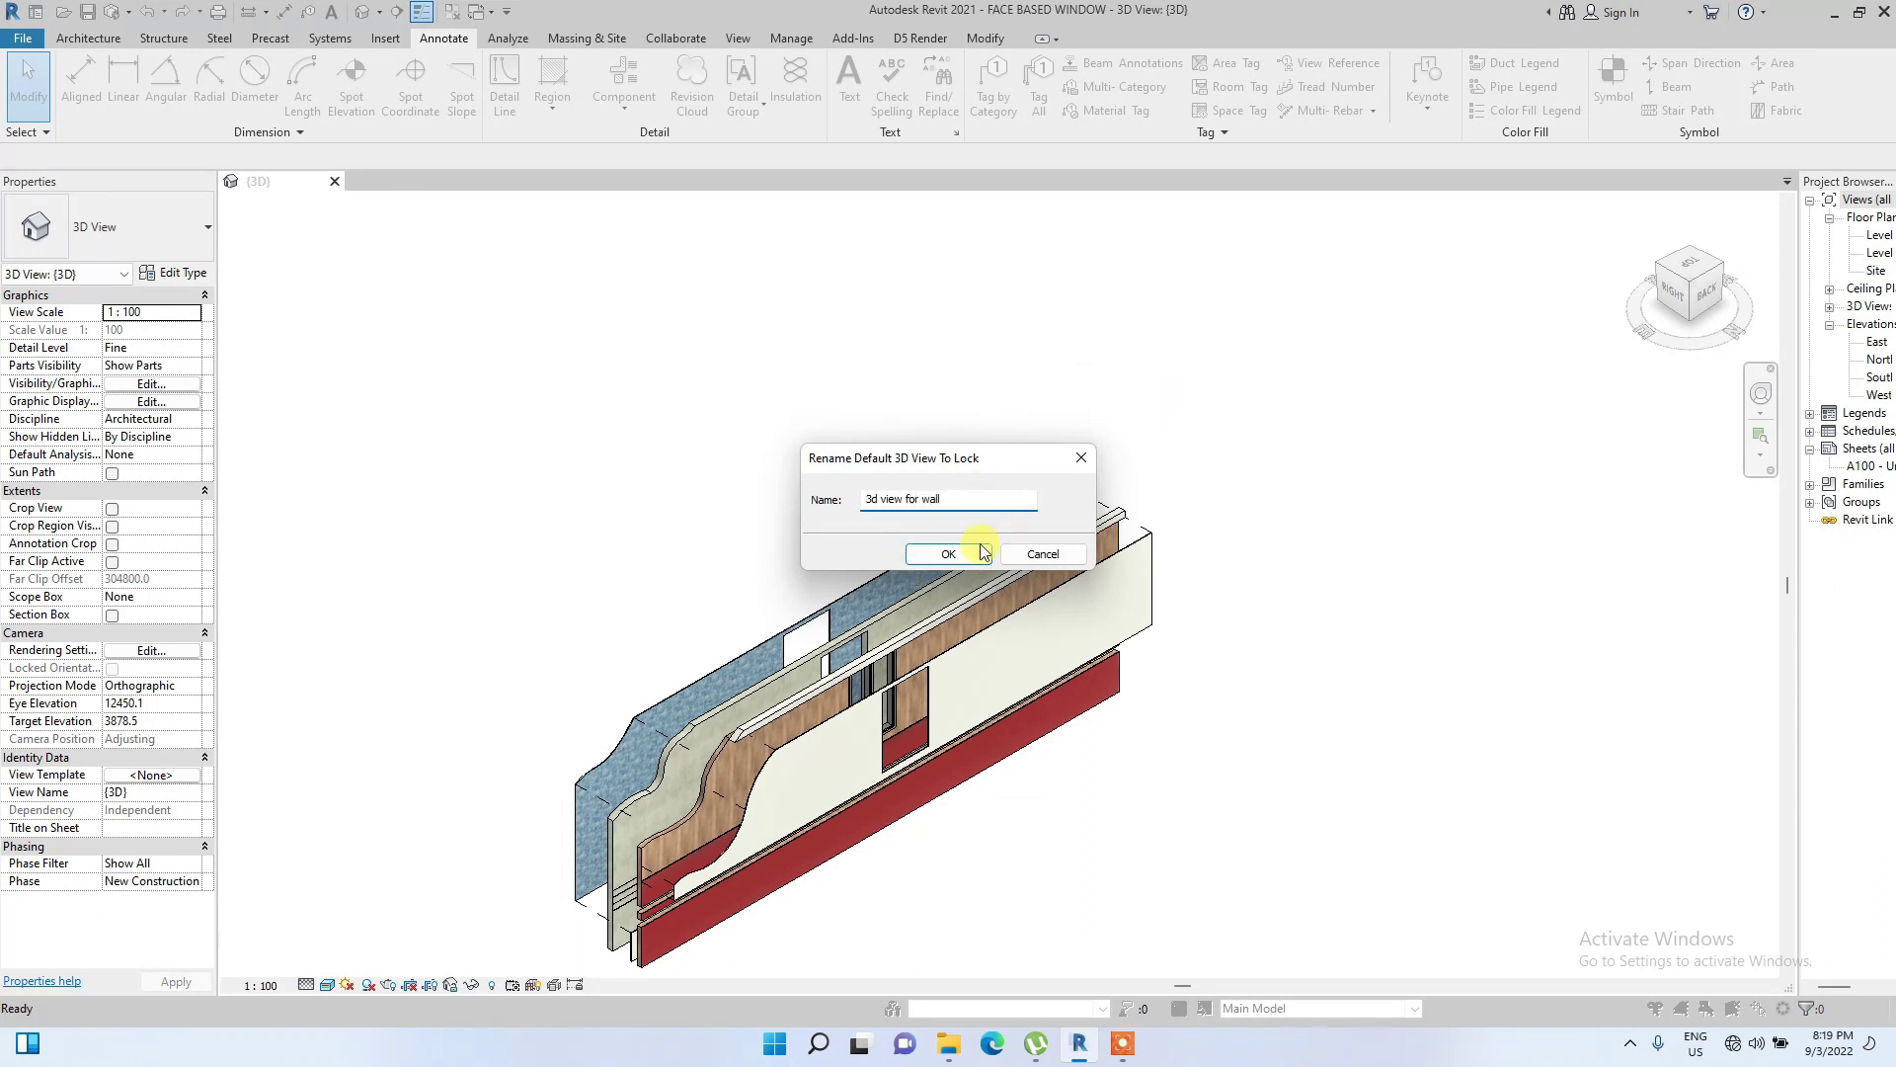
Confirm the locked view name '3d view for wall' and reorient to the corner view
{"action": "left_click", "coordinate": [948, 553]}
{"action": "scroll", "coordinate": [561, 692], "scroll_direction": "down", "scroll_amount": 3}
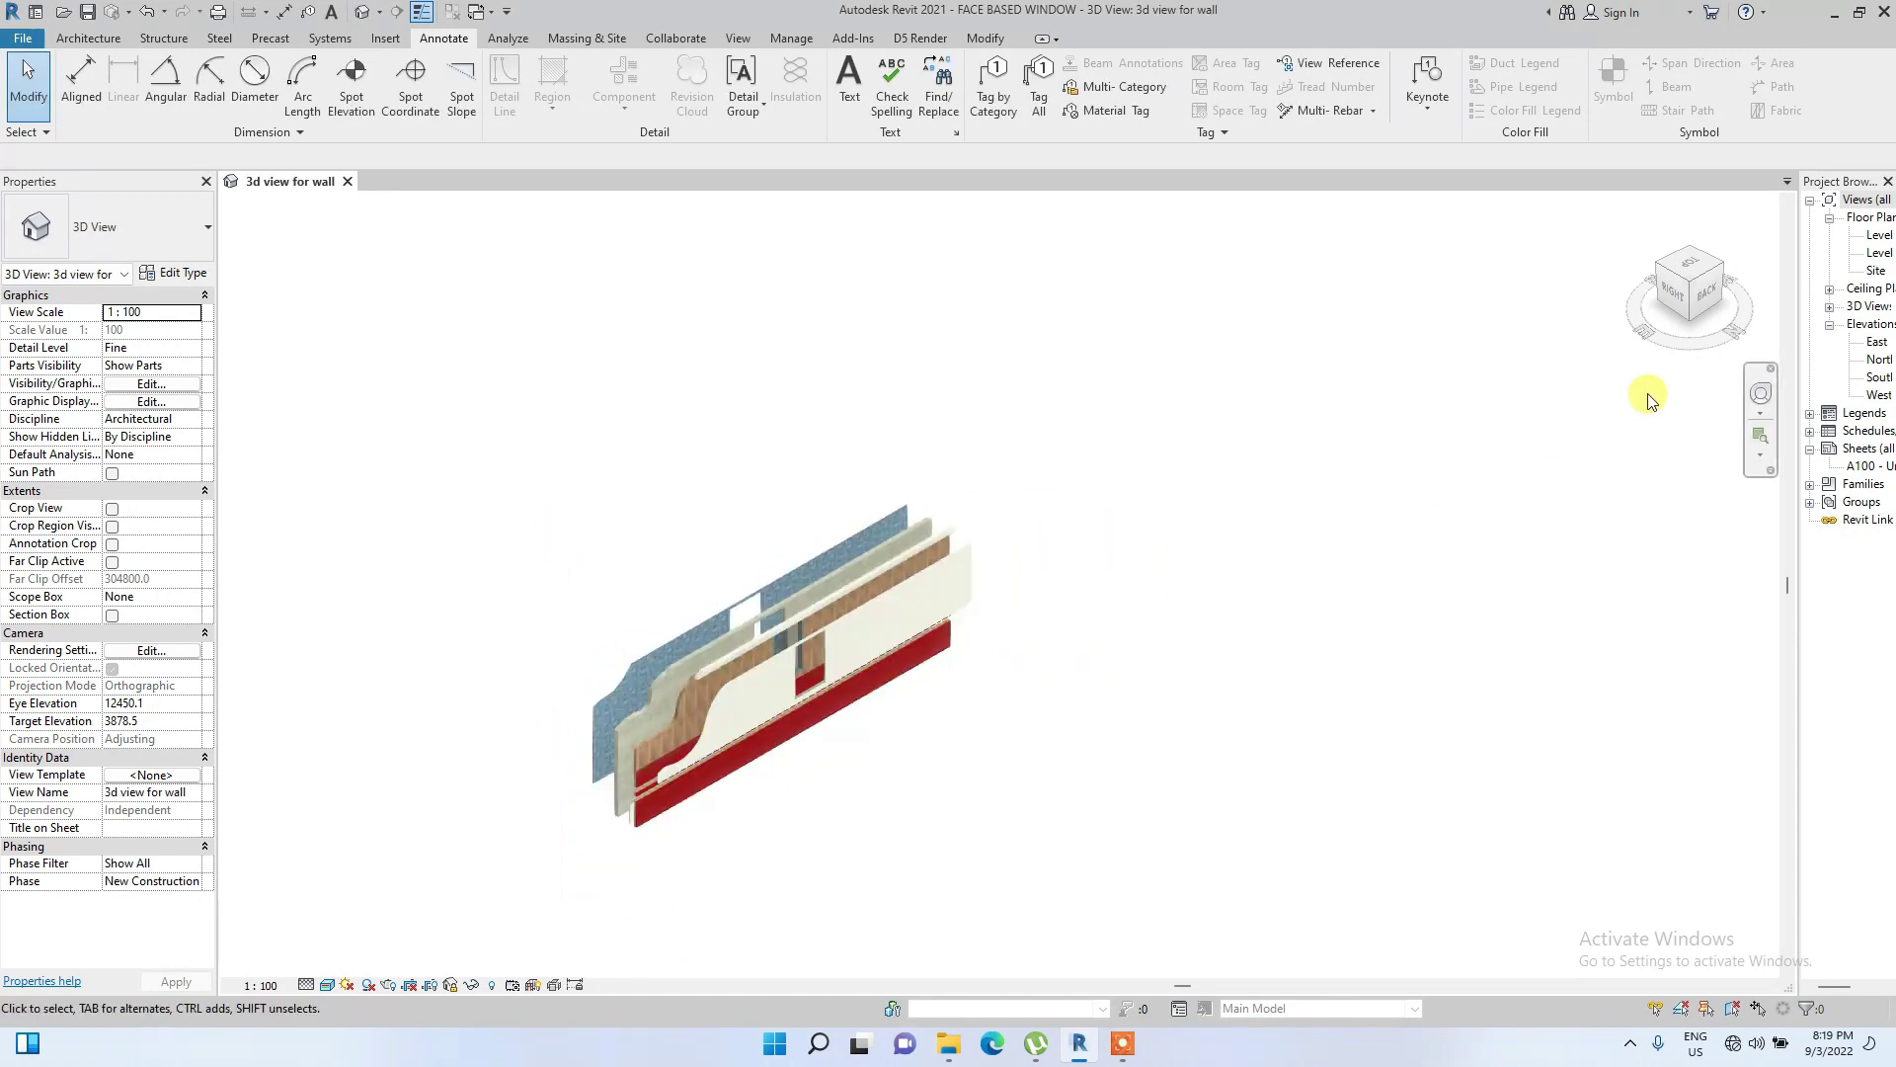
{"action": "left_click_drag", "start_coordinate": [1693, 285], "coordinate": [1462, 370]}
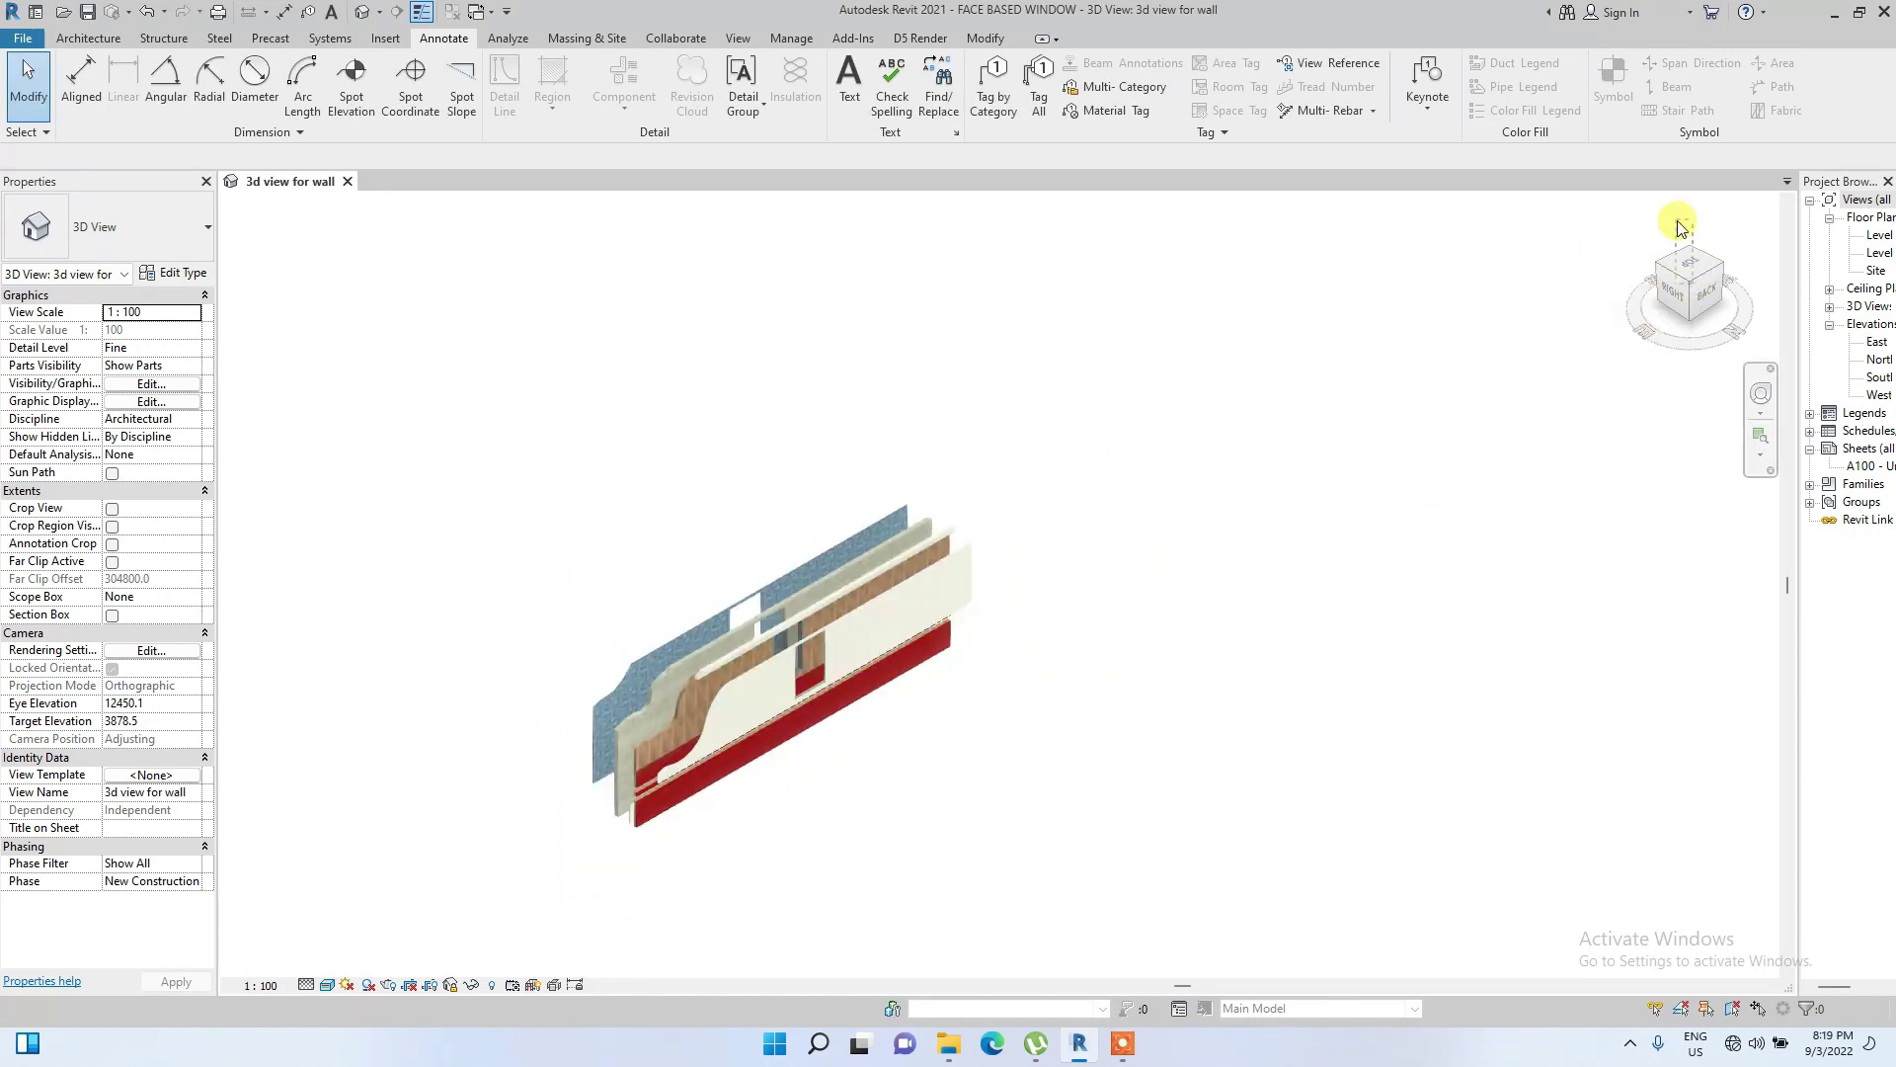
{"action": "left_click", "coordinate": [1708, 278]}
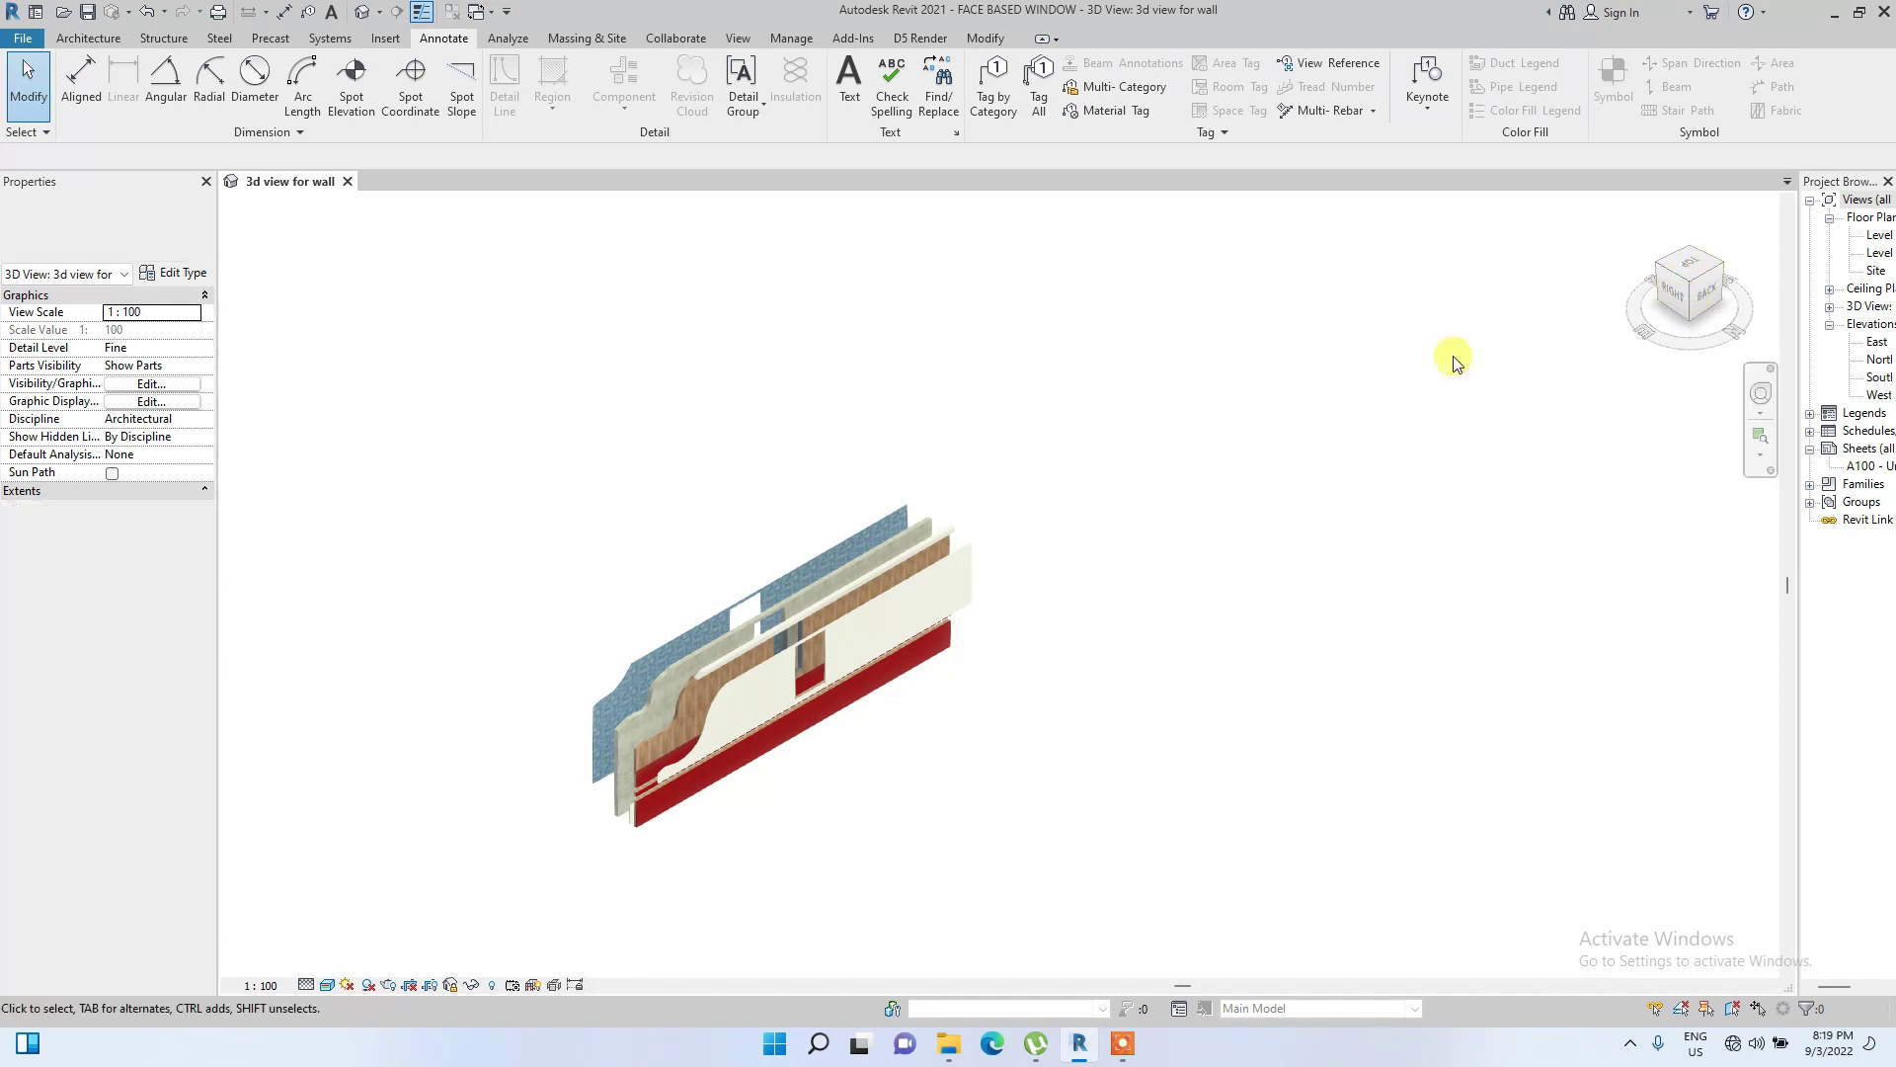
Load M_Material Tag.rfa from Annotations > Architectural for material tagging
{"action": "left_click", "coordinate": [1090, 112]}
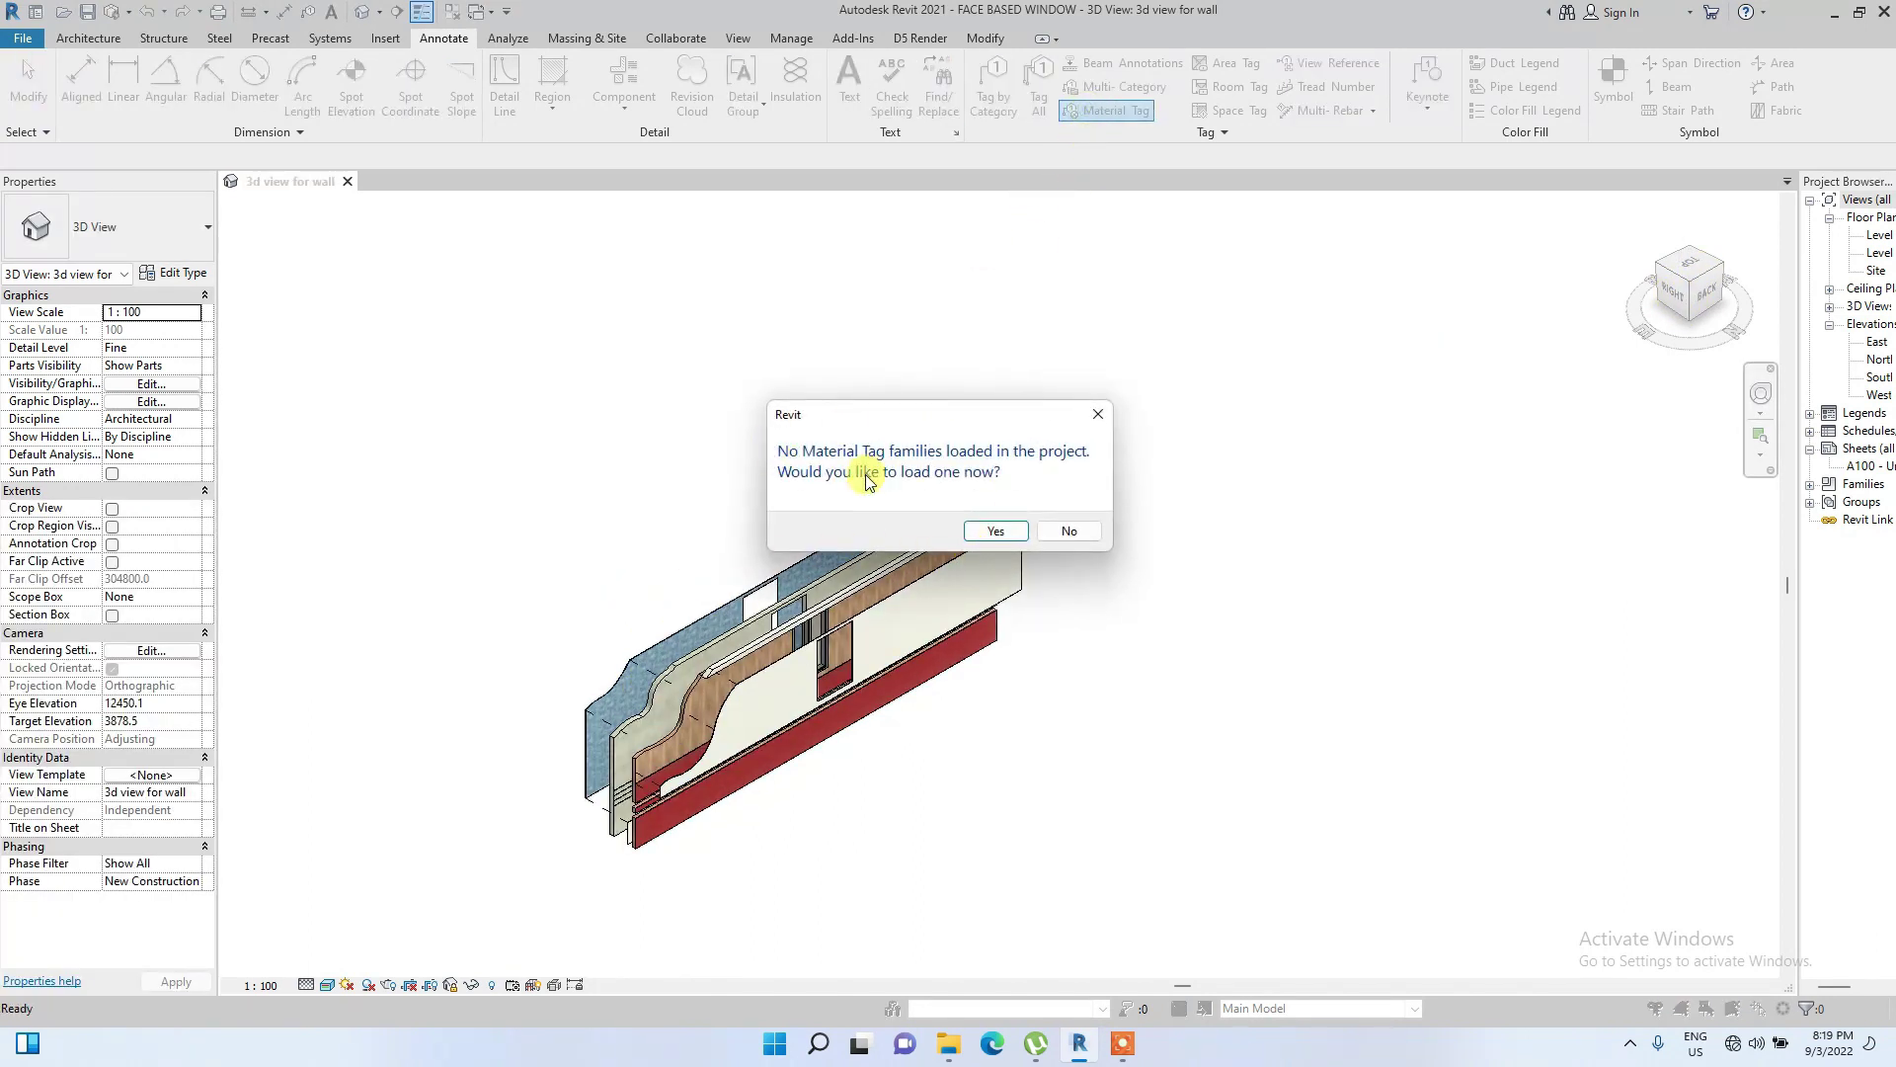
{"action": "left_click", "coordinate": [997, 531]}
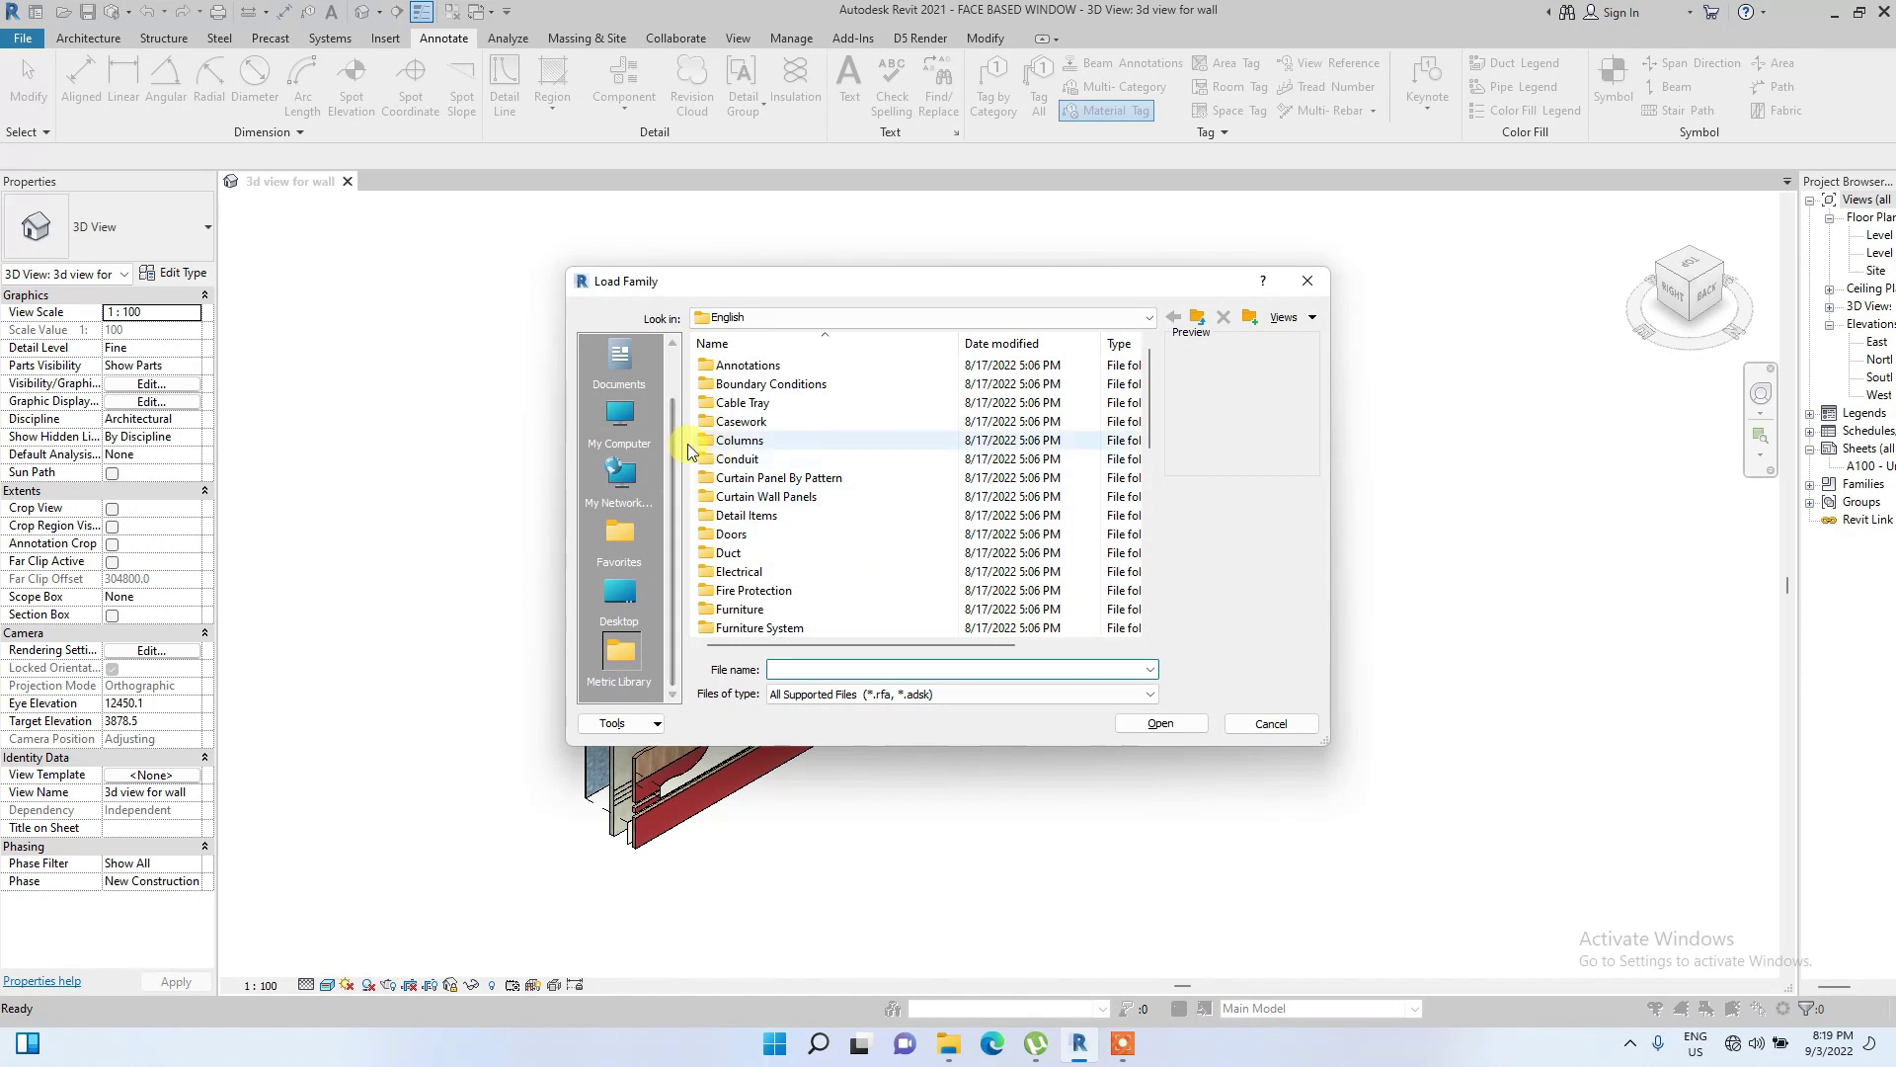
{"action": "left_click", "coordinate": [750, 369]}
{"action": "double_click", "coordinate": [749, 369]}
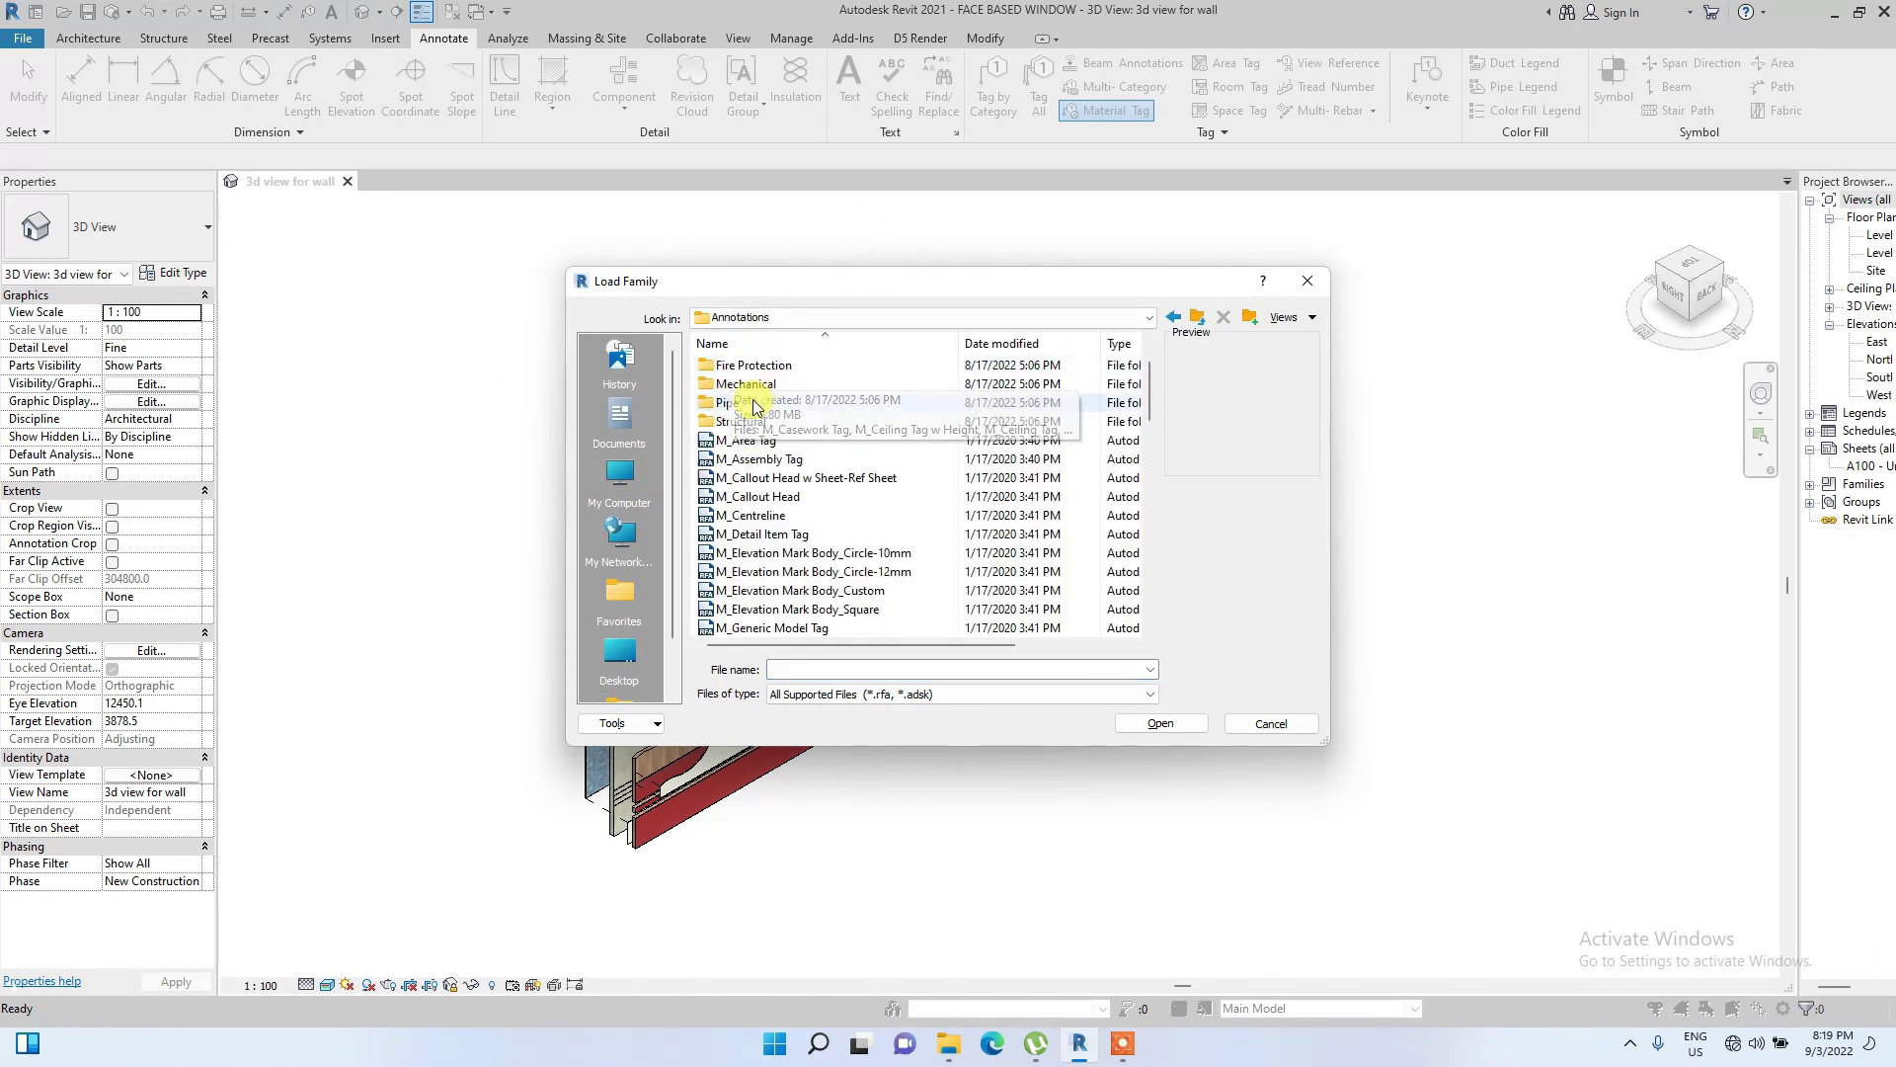
{"action": "scroll", "coordinate": [750, 414], "scroll_direction": "up", "scroll_amount": 1}
{"action": "double_click", "coordinate": [770, 365]}
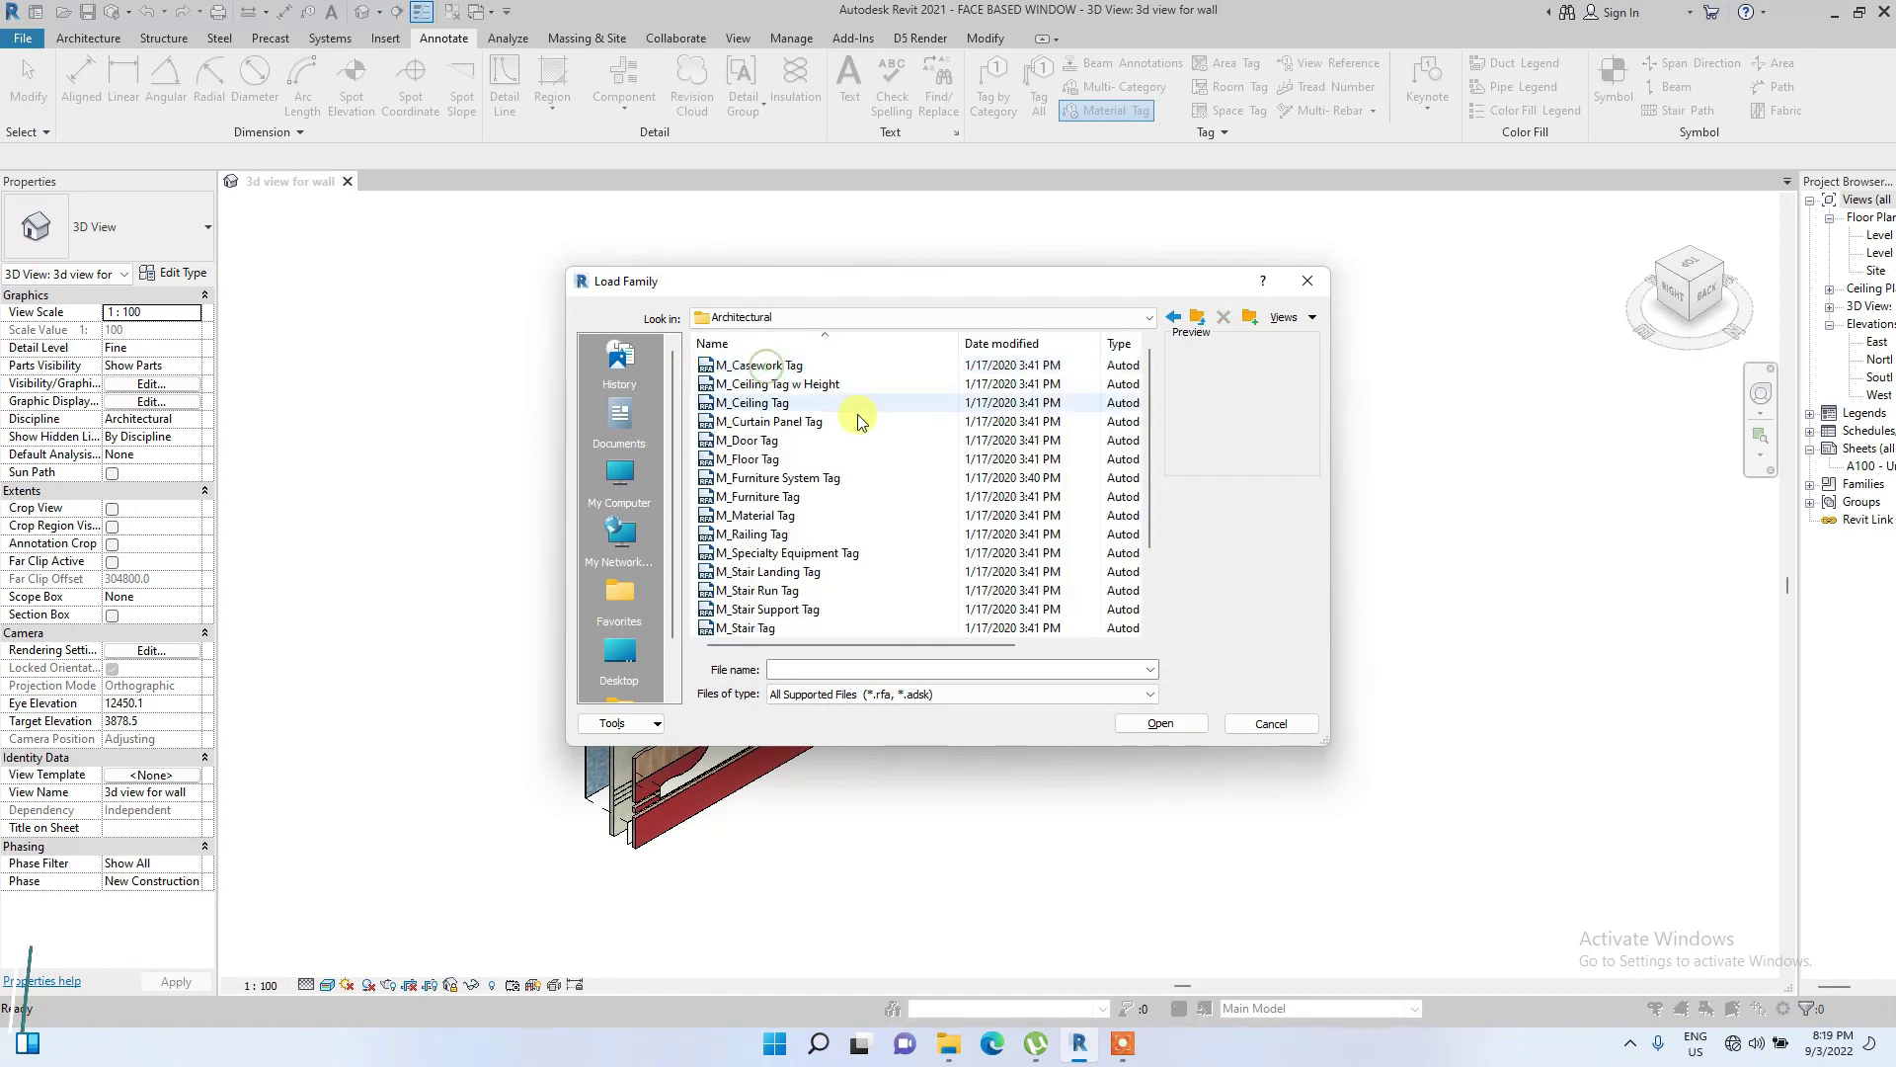
{"action": "scroll", "coordinate": [781, 474], "scroll_direction": "down", "scroll_amount": 2}
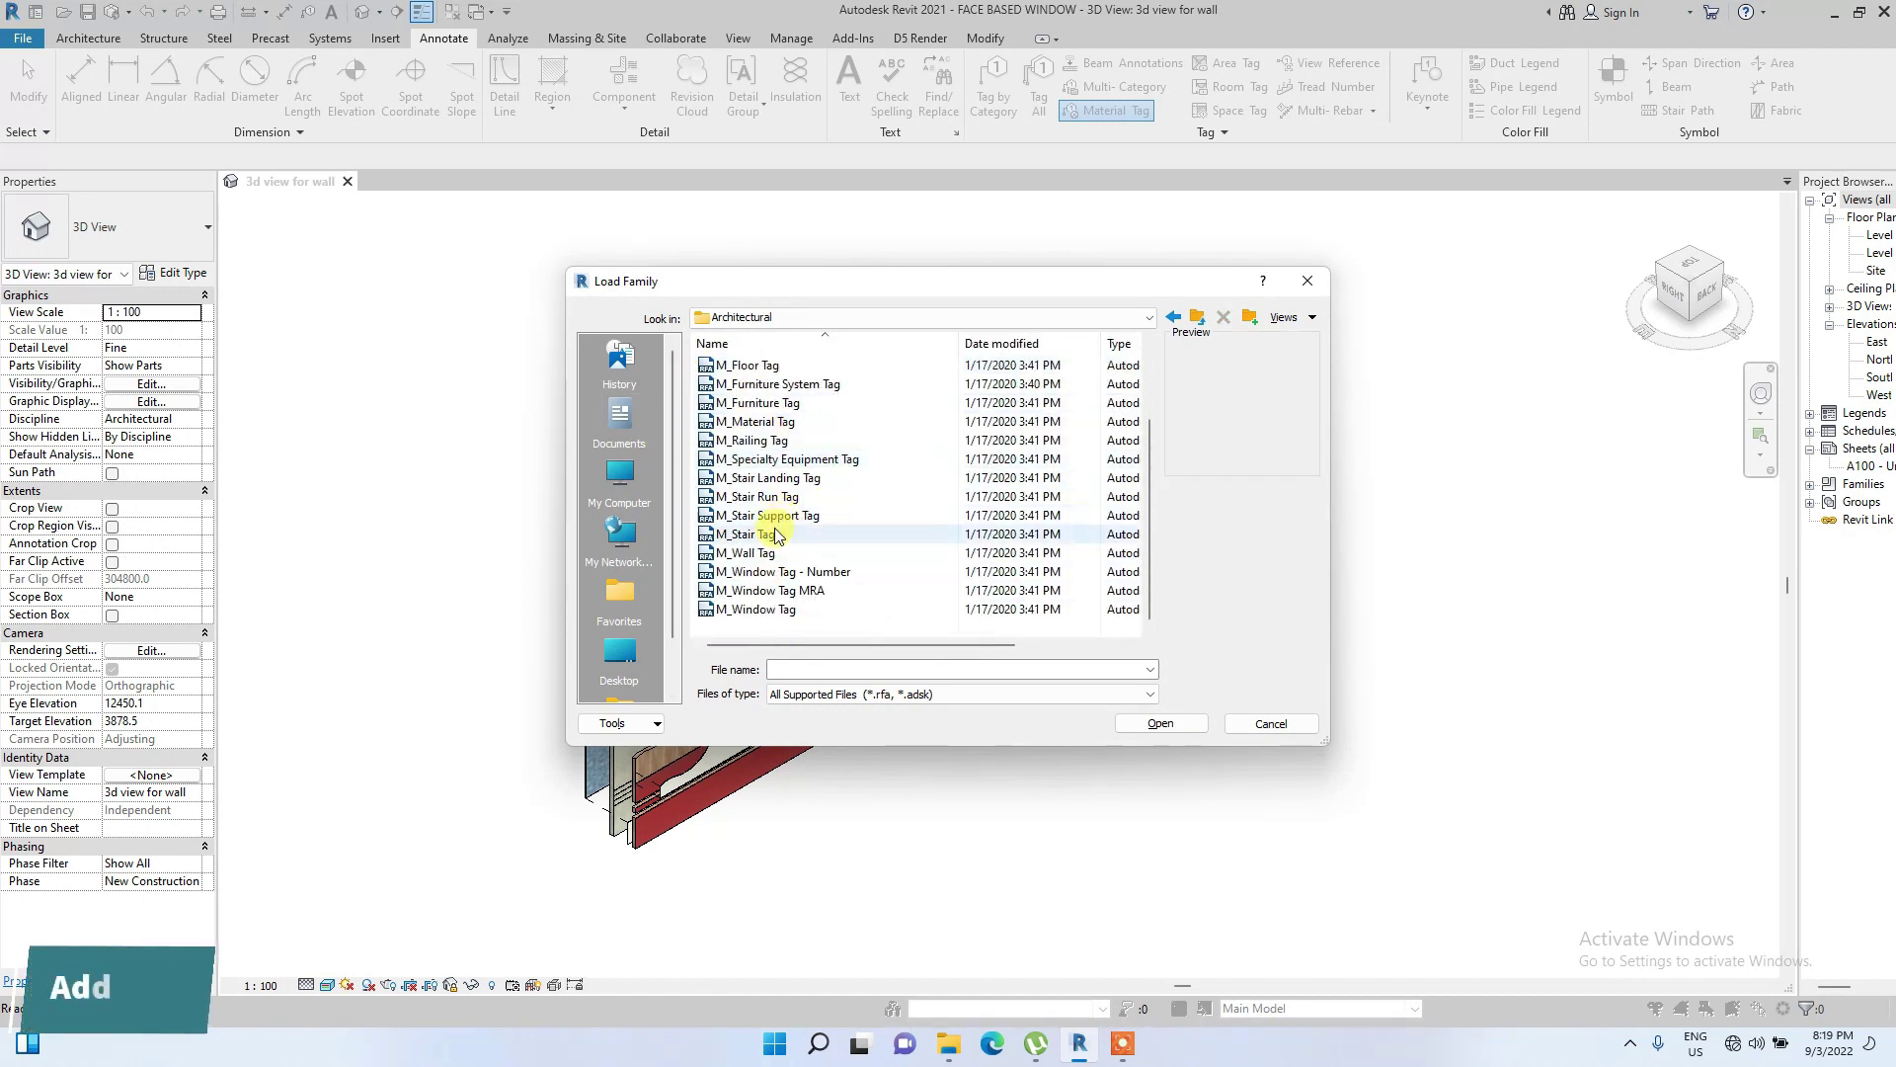
{"action": "scroll", "coordinate": [773, 541], "scroll_direction": "up", "scroll_amount": 3}
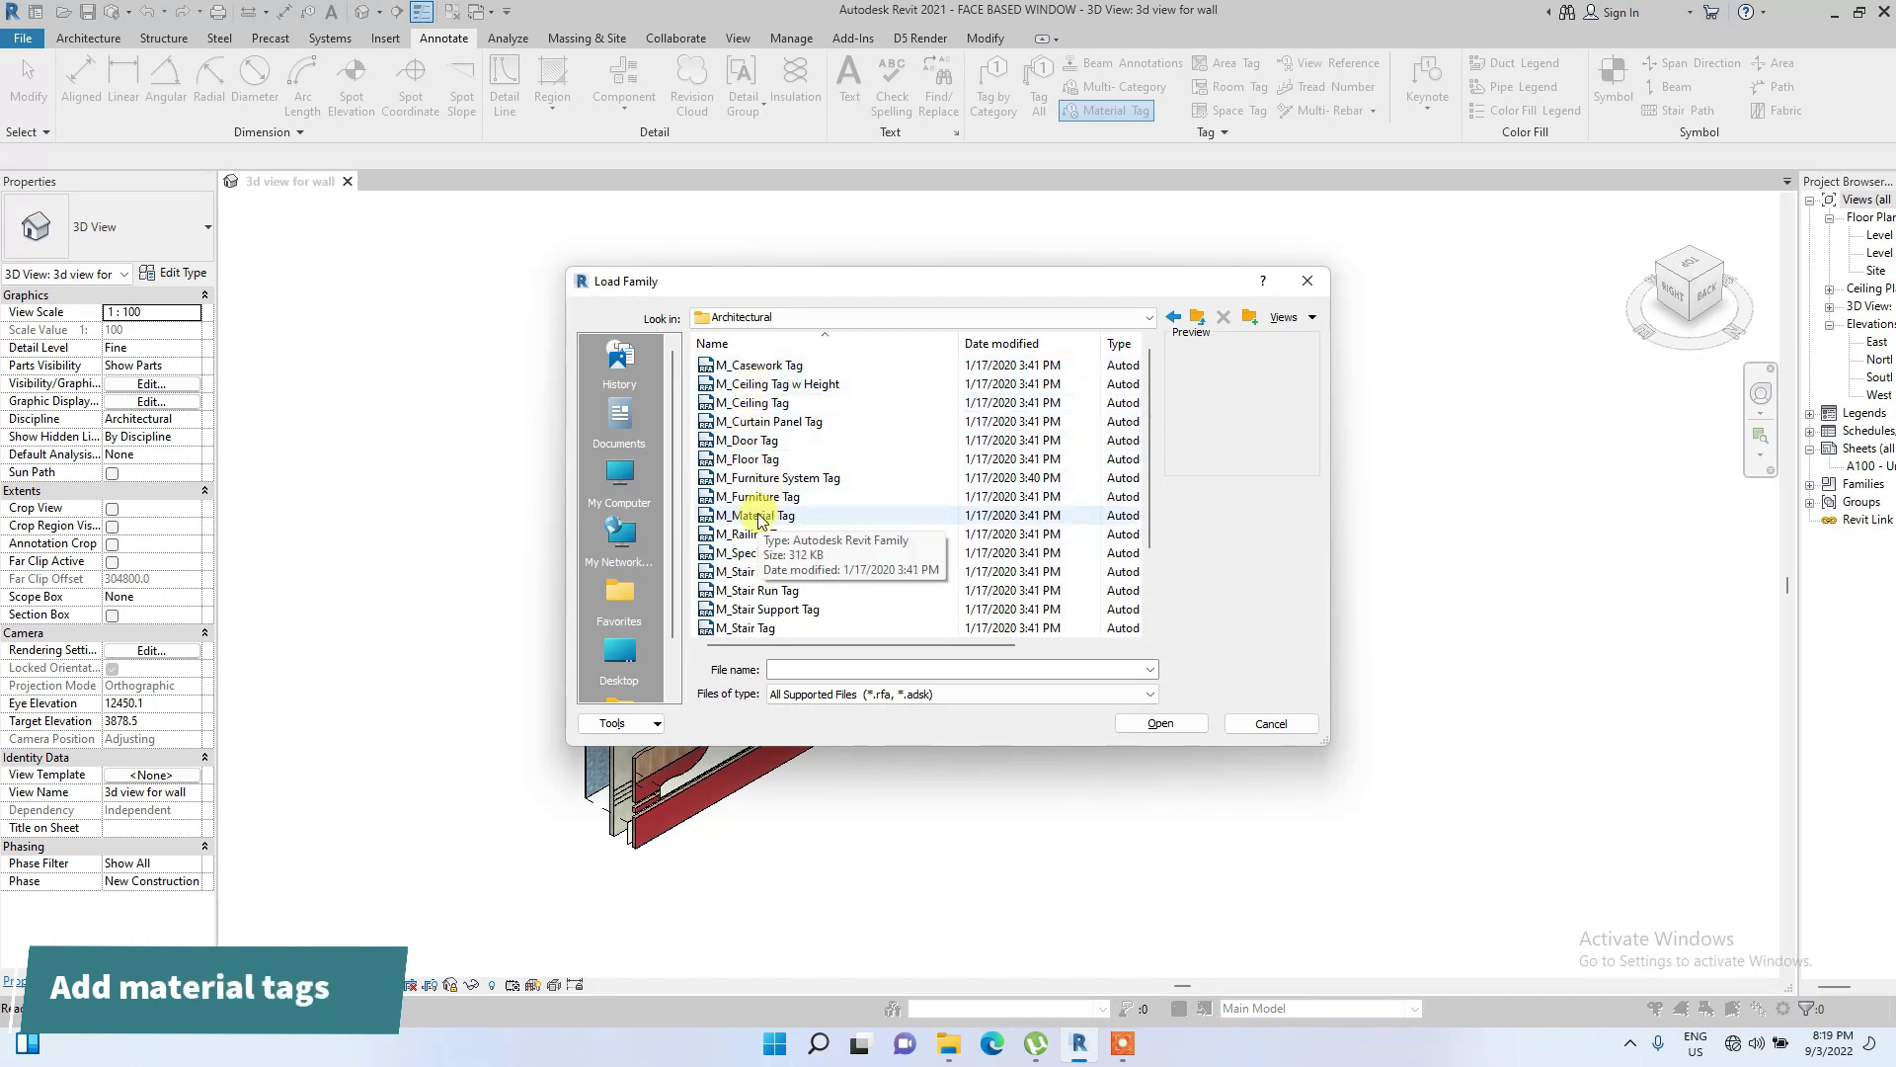
{"action": "left_click", "coordinate": [761, 520]}
{"action": "left_click", "coordinate": [1184, 725]}
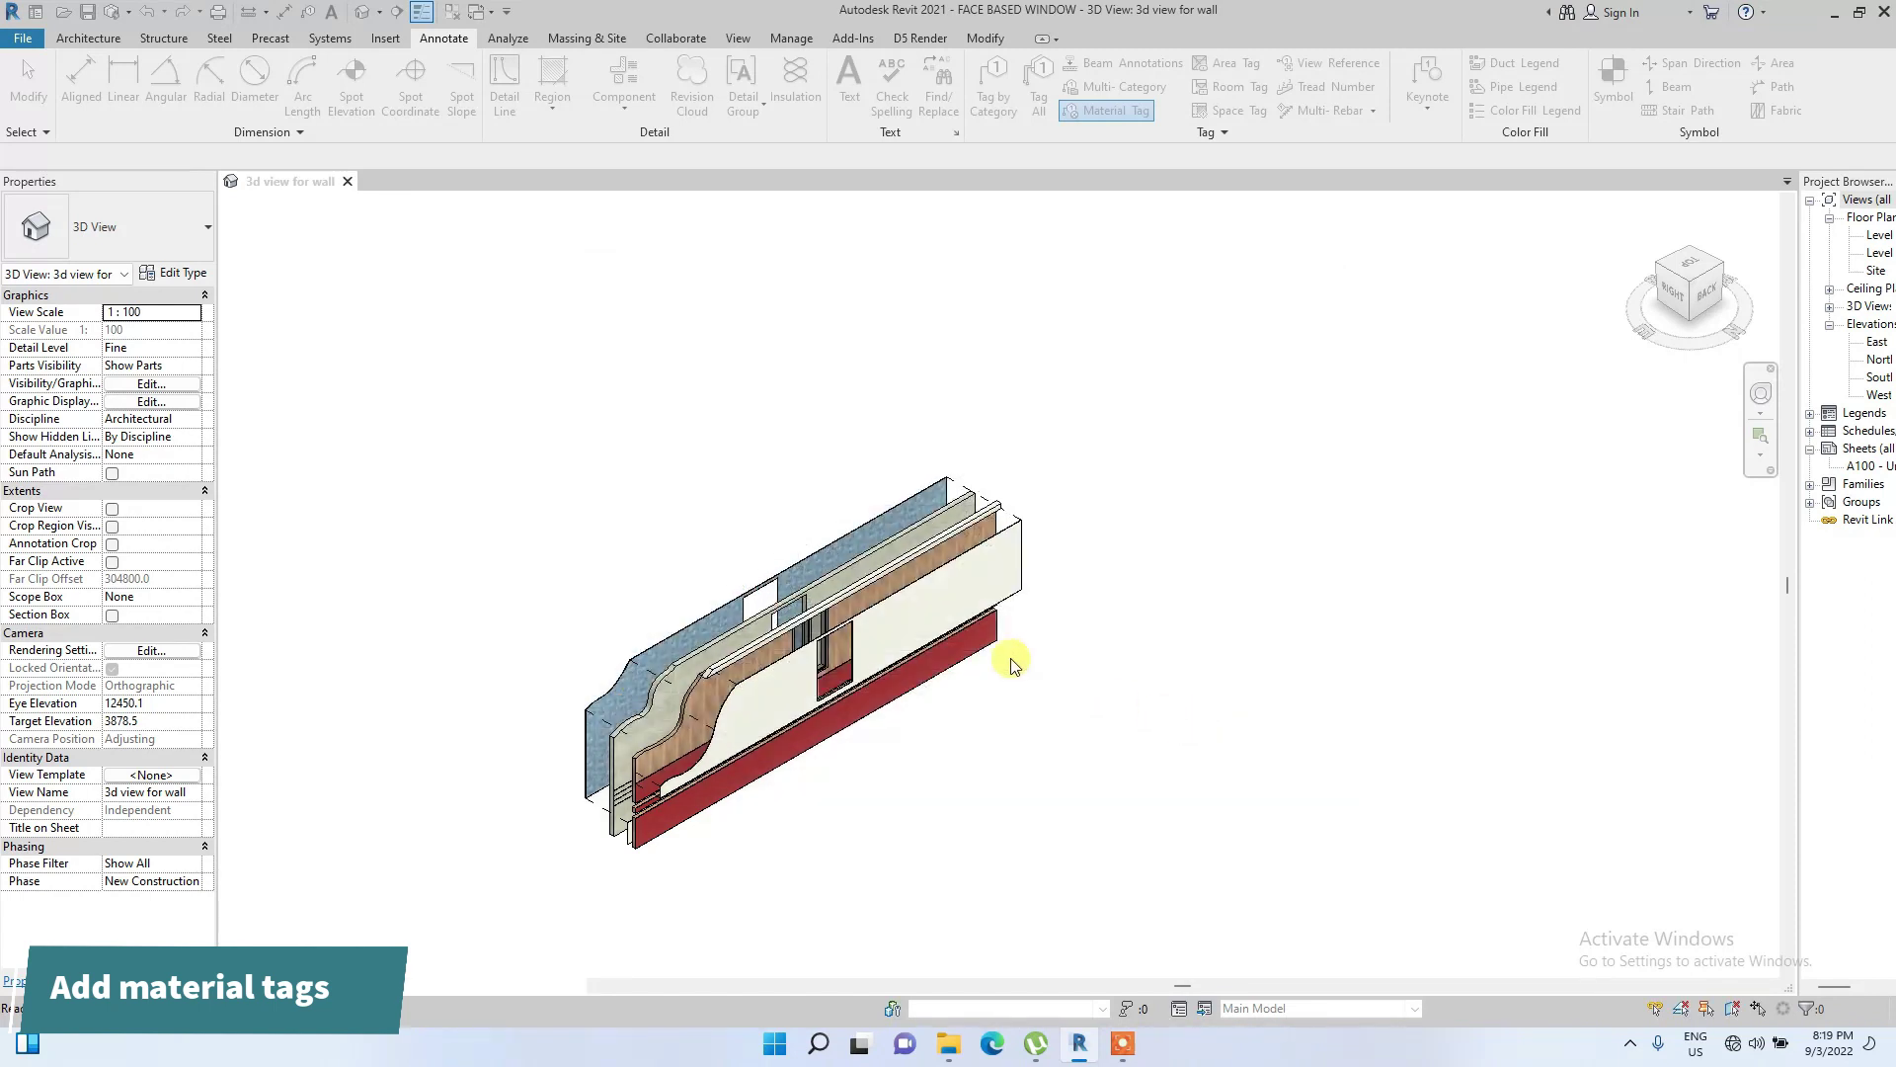
Tag two wall layers with material tags on elbowed leaders, placed left of the wall
{"action": "left_click", "coordinate": [818, 556]}
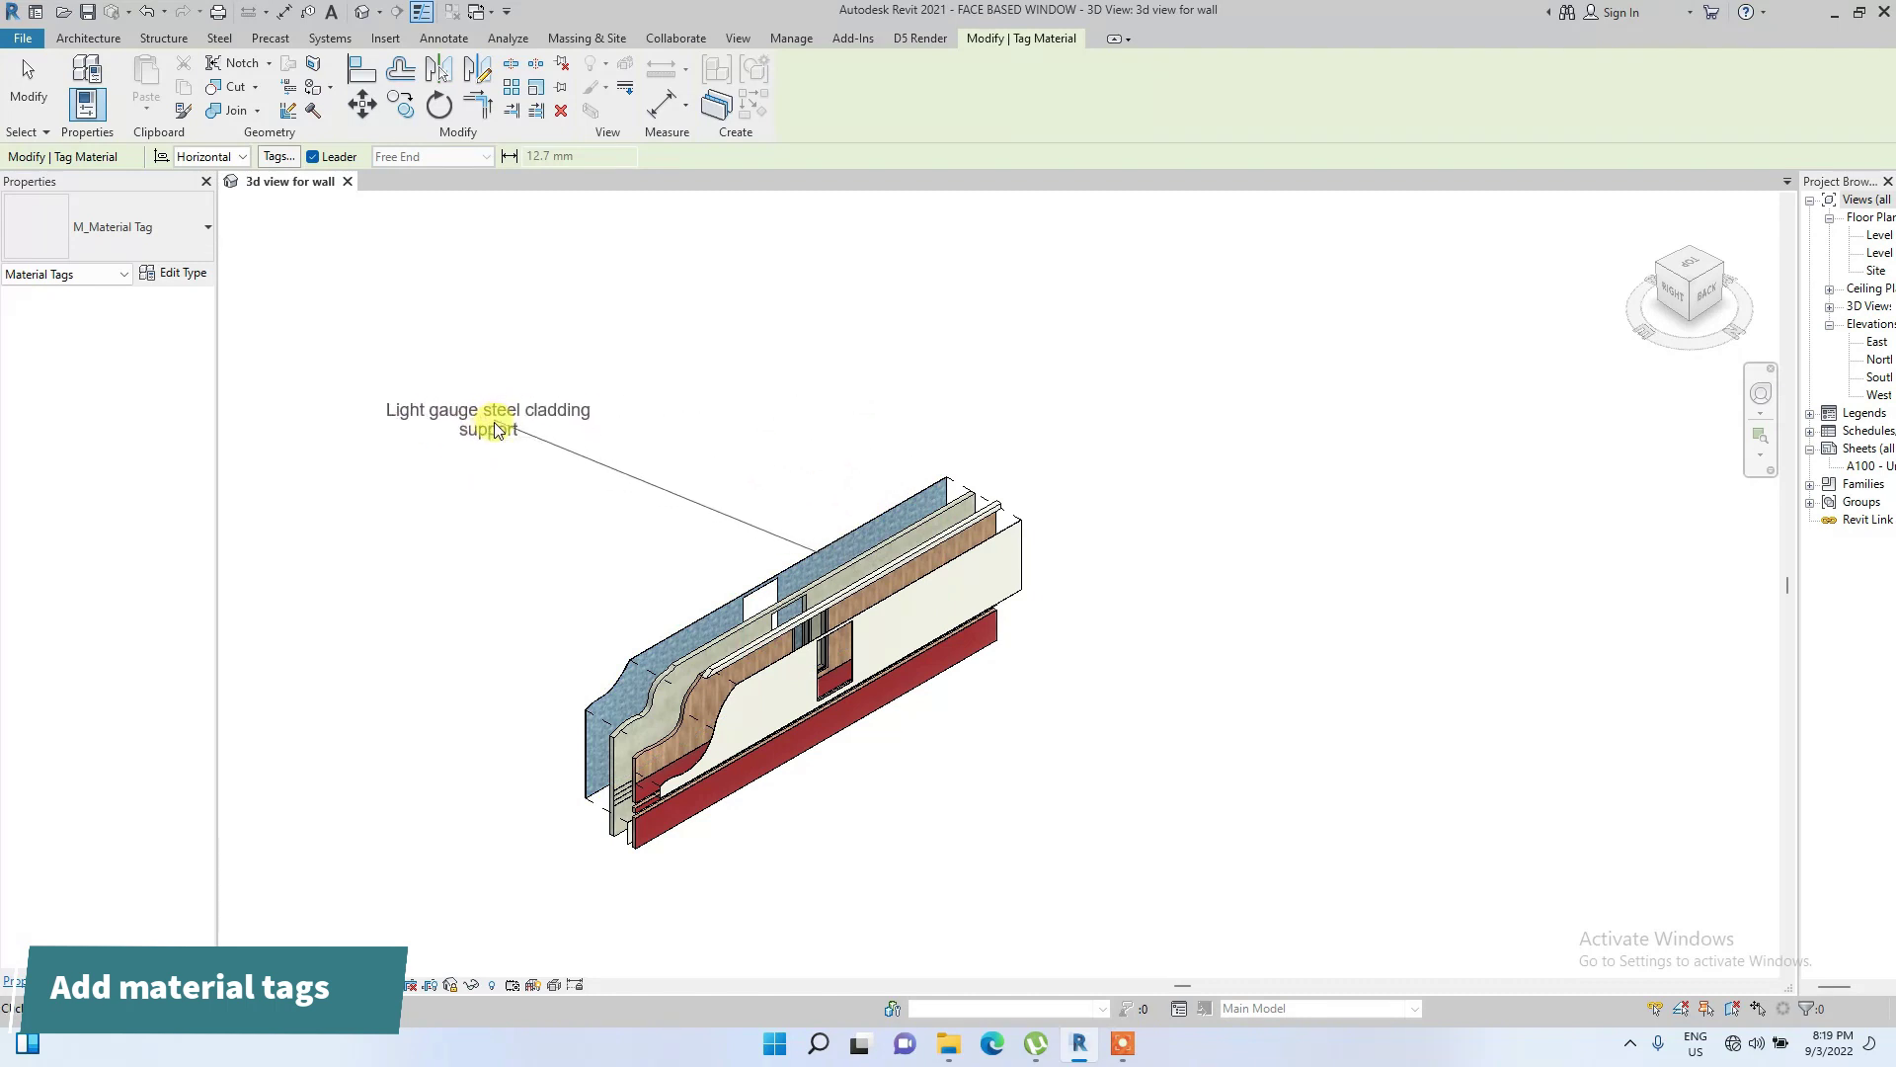
{"action": "left_click", "coordinate": [494, 423]}
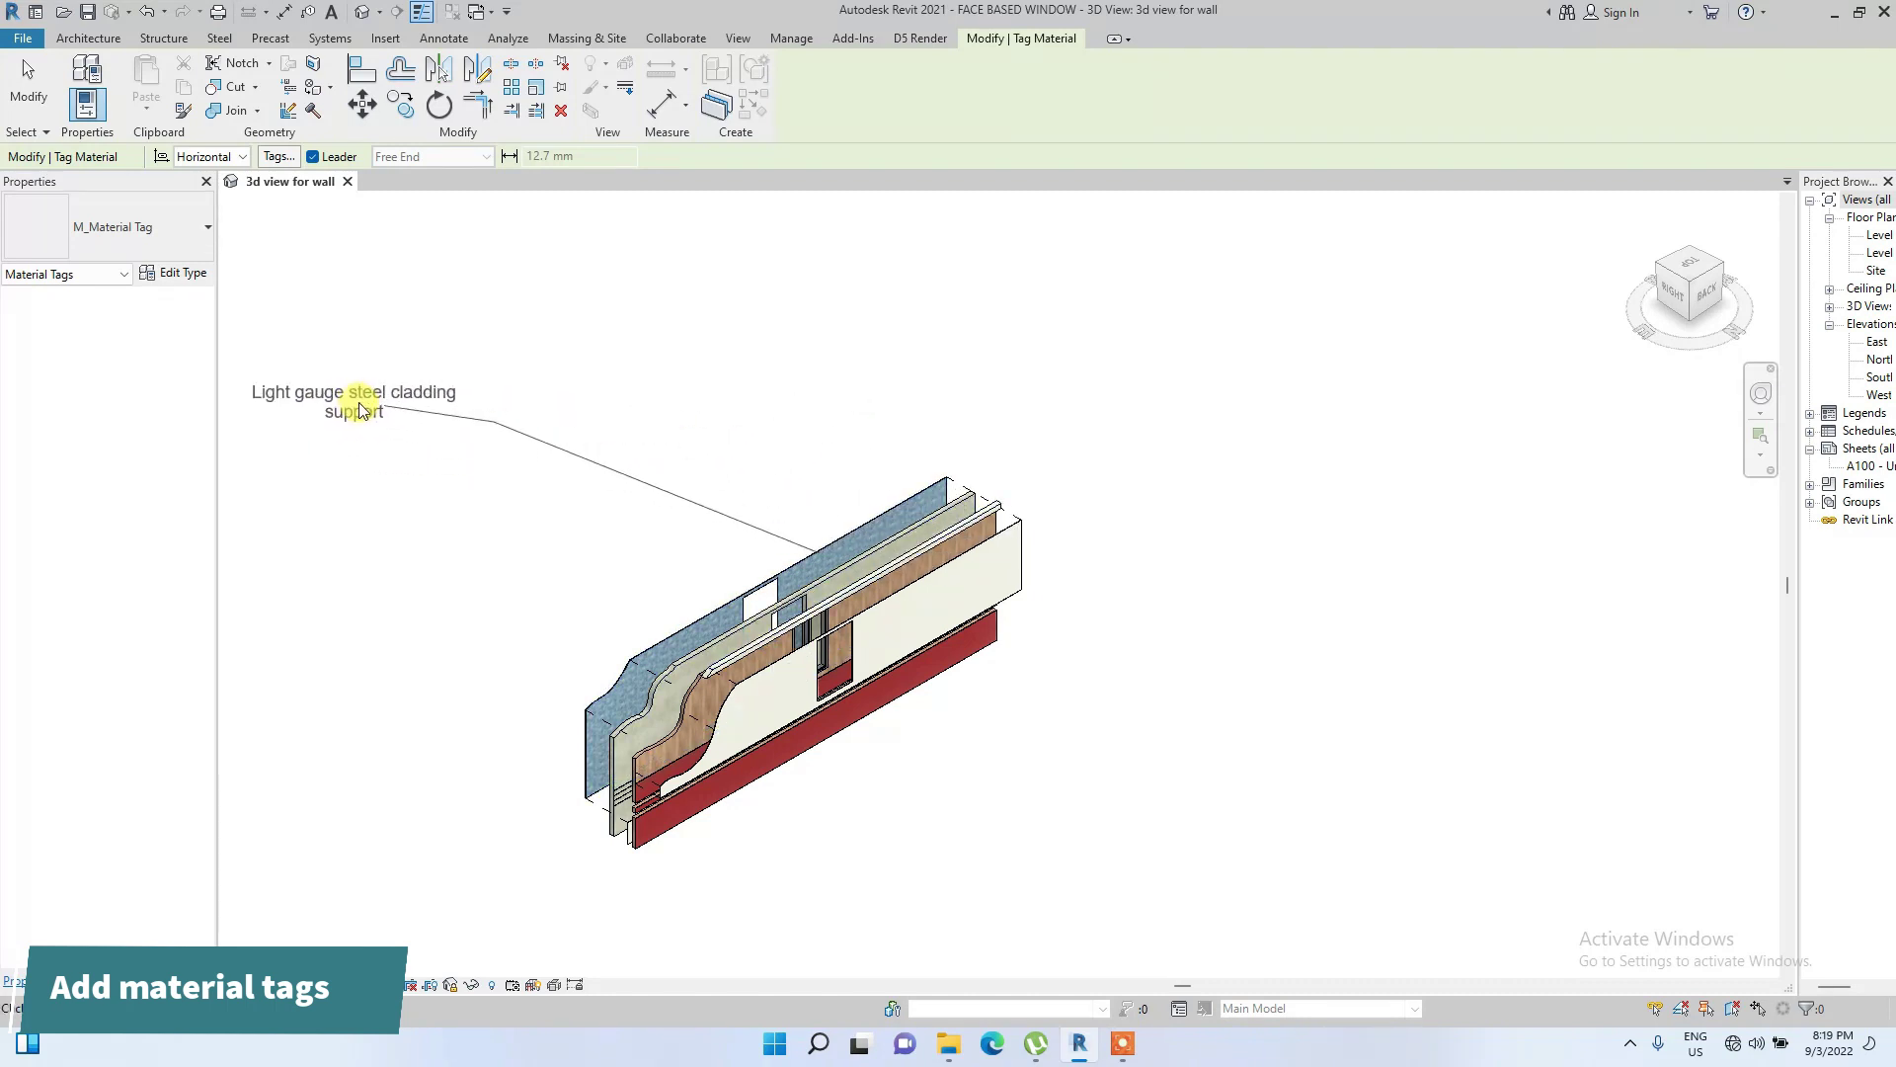
{"action": "left_click", "coordinate": [425, 415]}
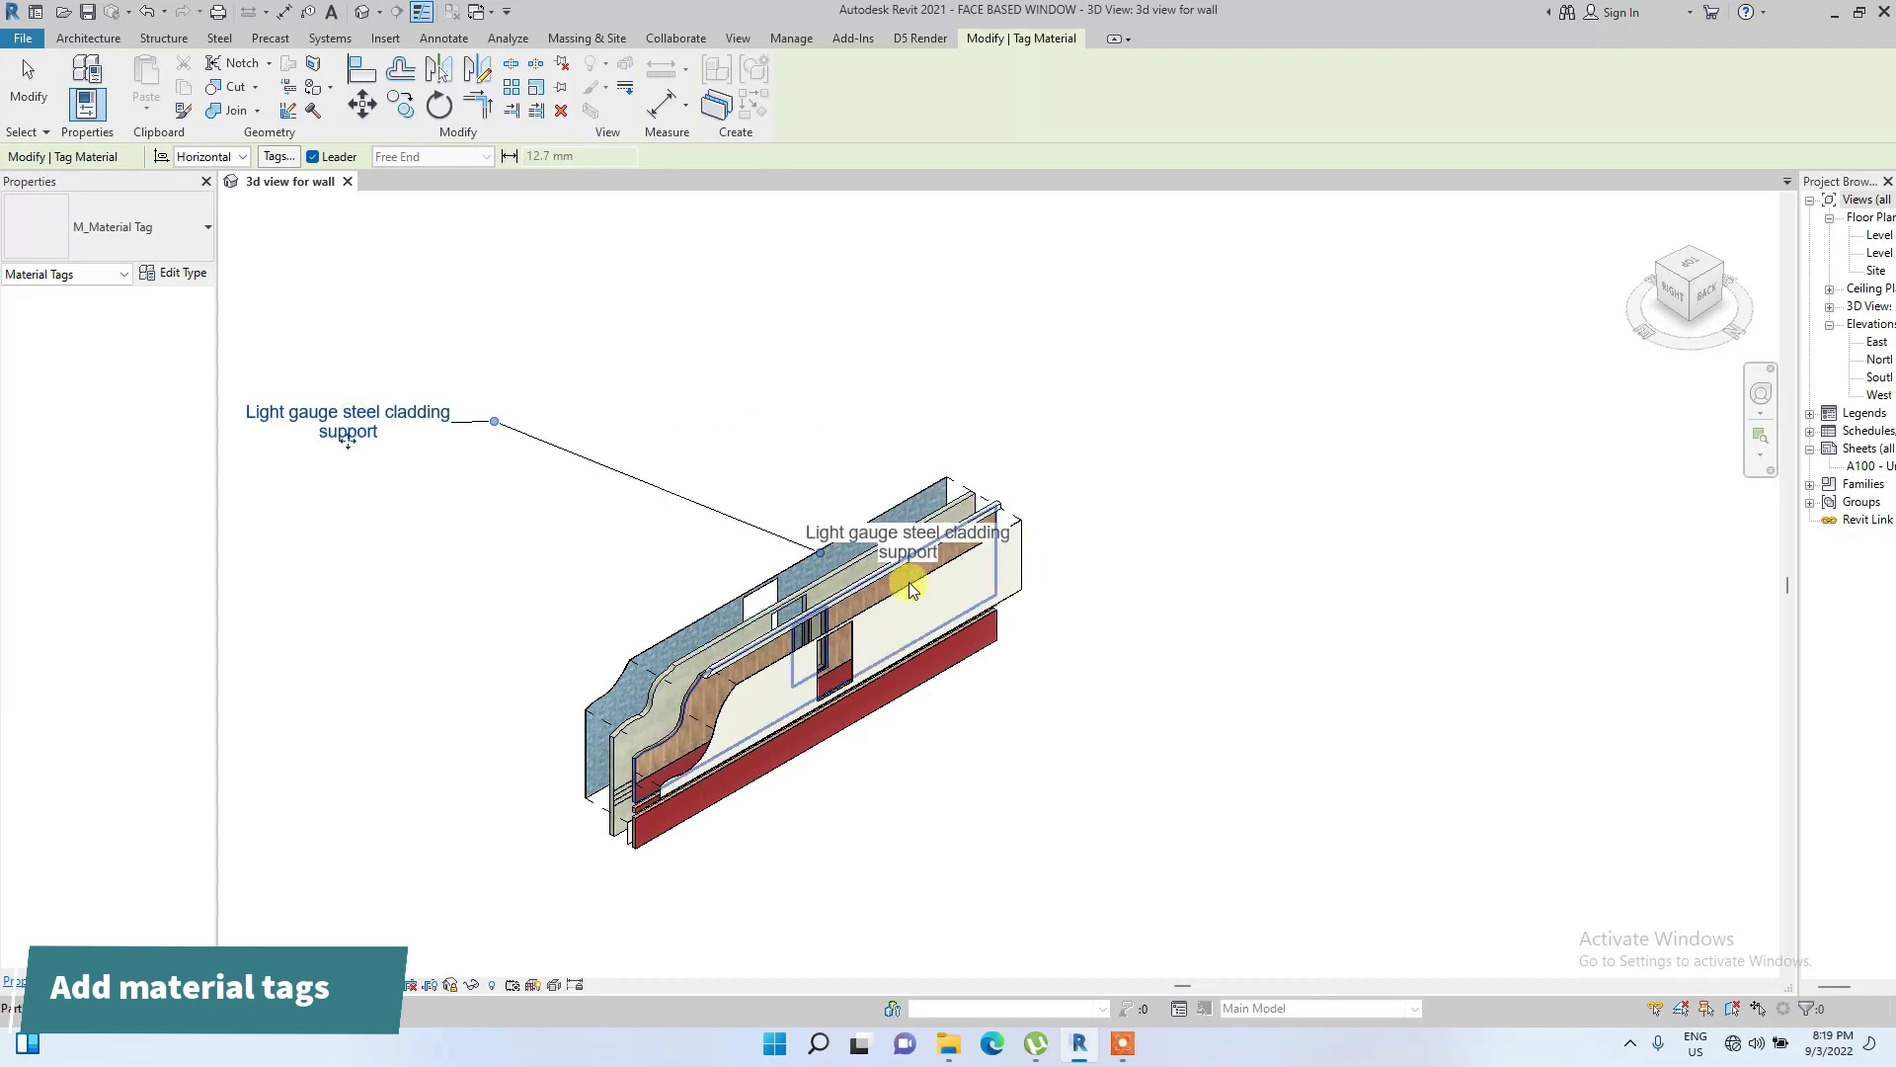
{"action": "left_click", "coordinate": [852, 558]}
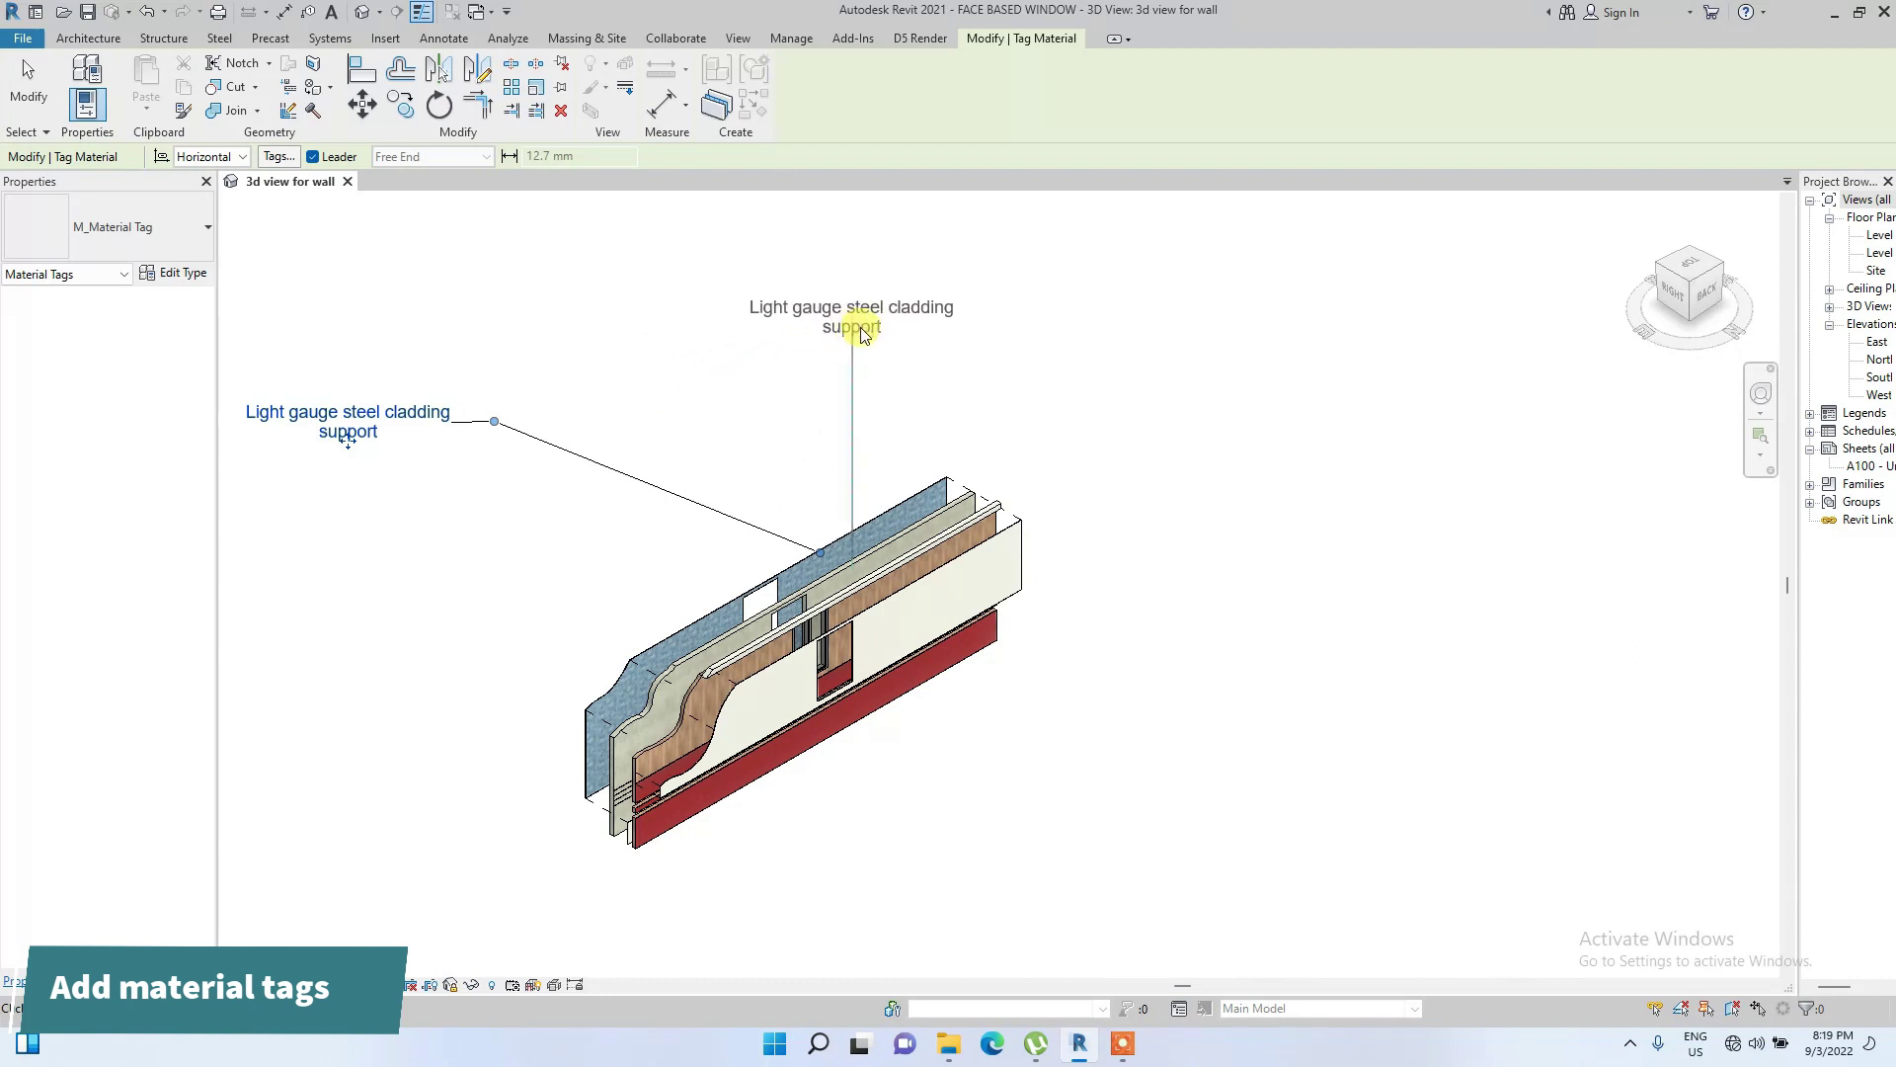
{"action": "left_click", "coordinate": [859, 330]}
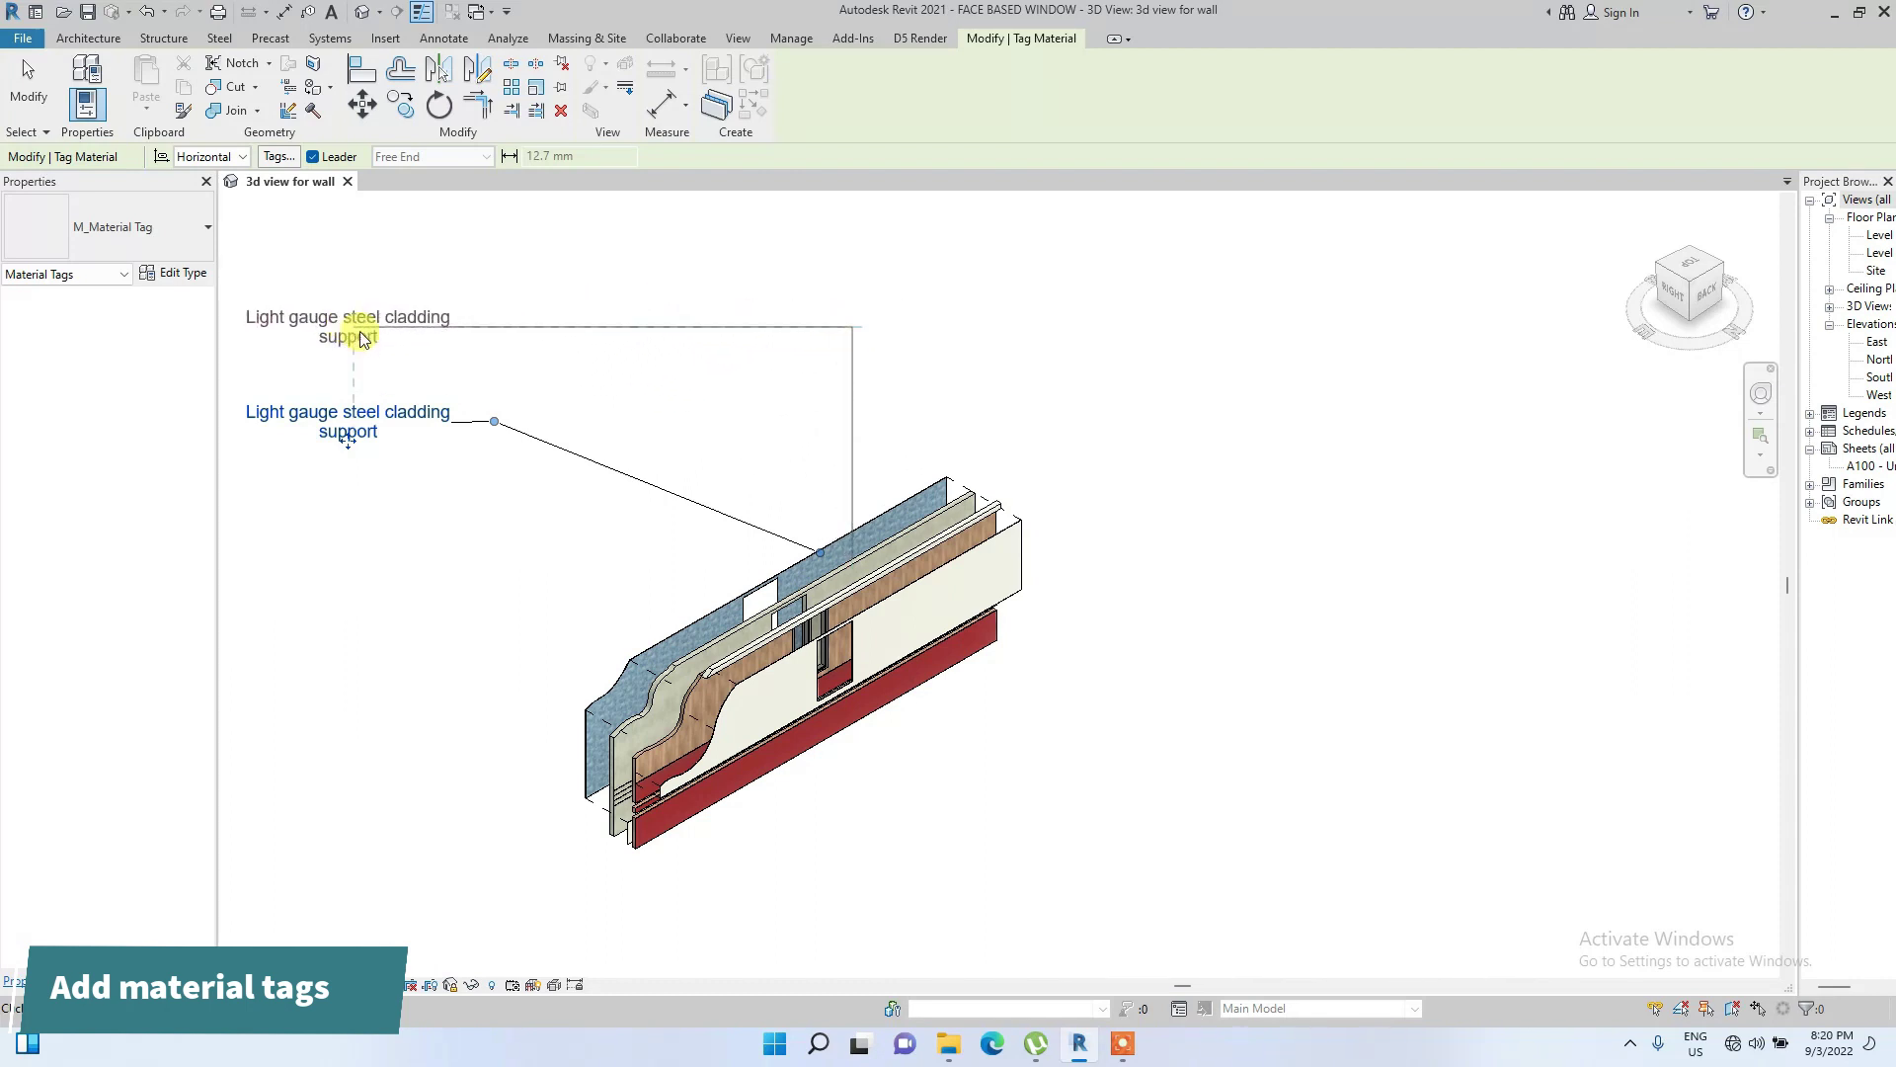
{"action": "left_click", "coordinate": [362, 335]}
Cancel the current Material Tag run and restart it to tag more layers
{"action": "scroll", "coordinate": [895, 543], "scroll_direction": "up", "scroll_amount": 5}
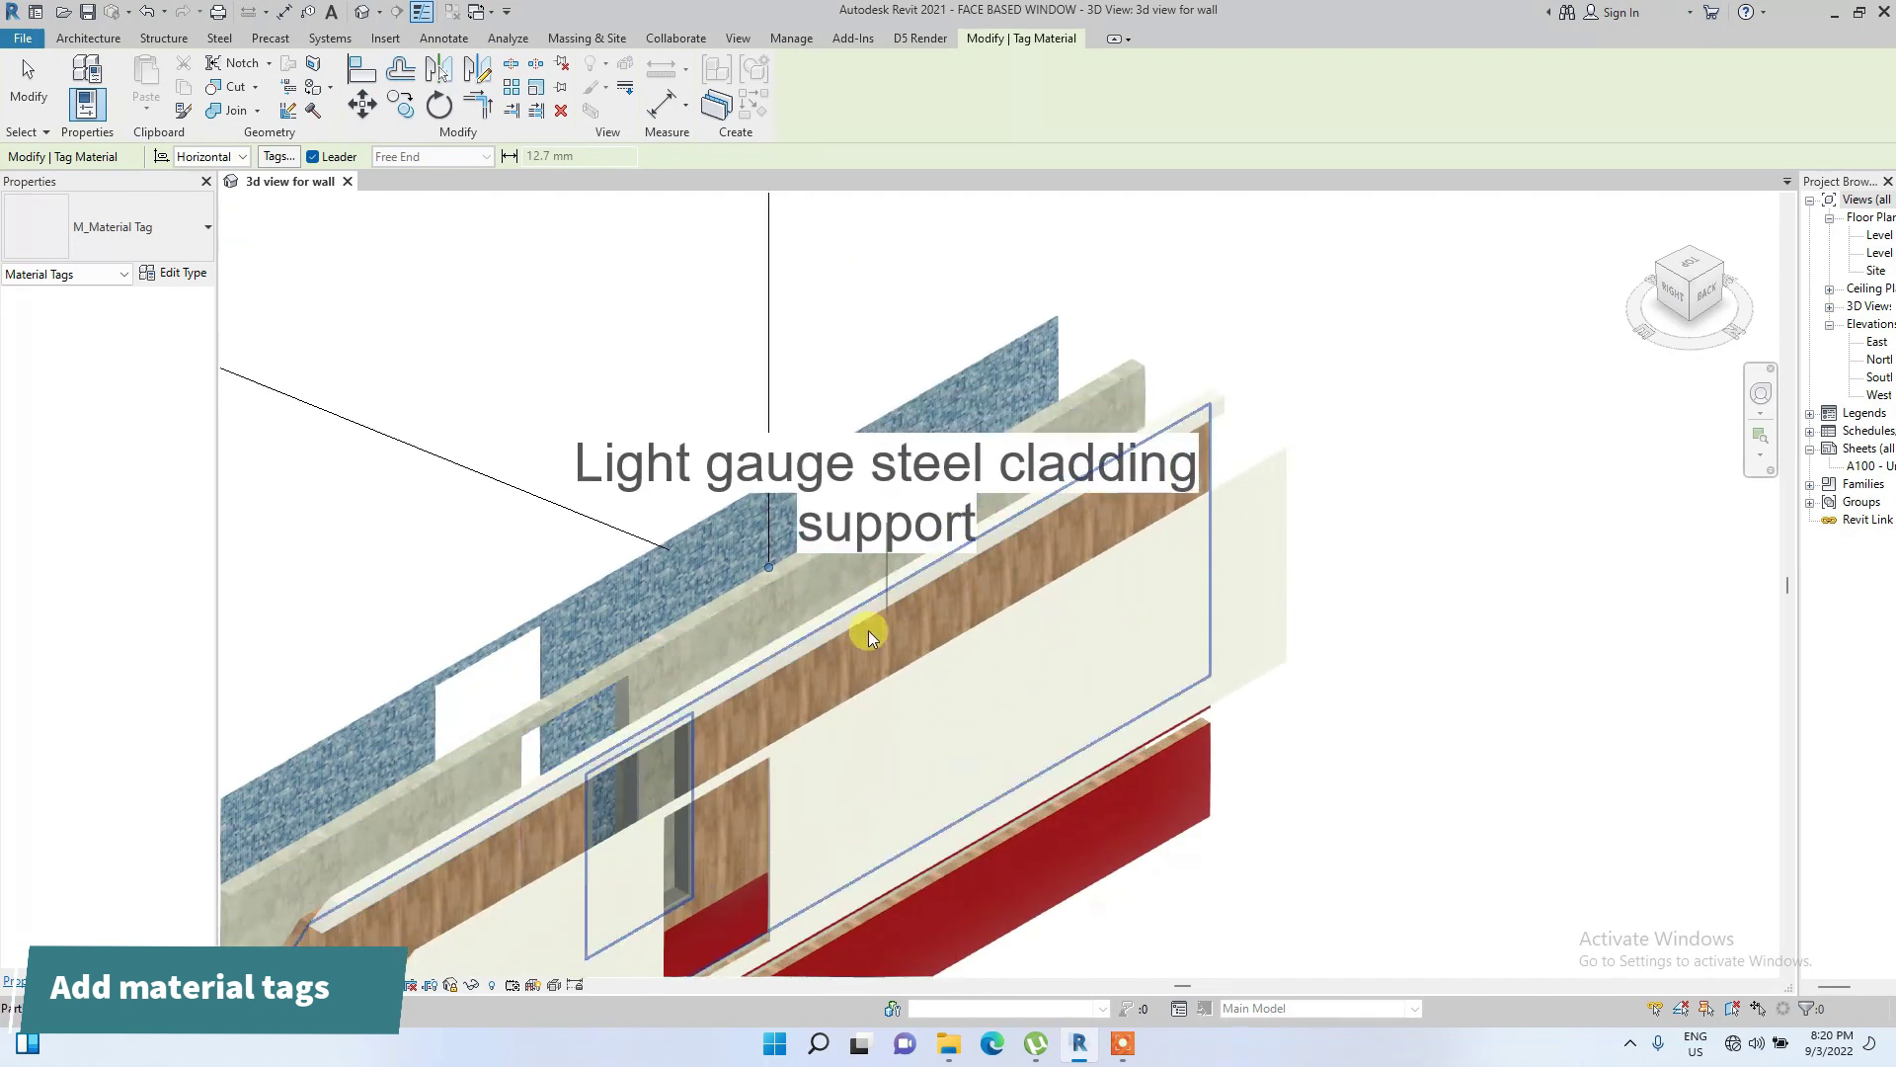
{"action": "scroll", "coordinate": [822, 642], "scroll_direction": "down", "scroll_amount": 2}
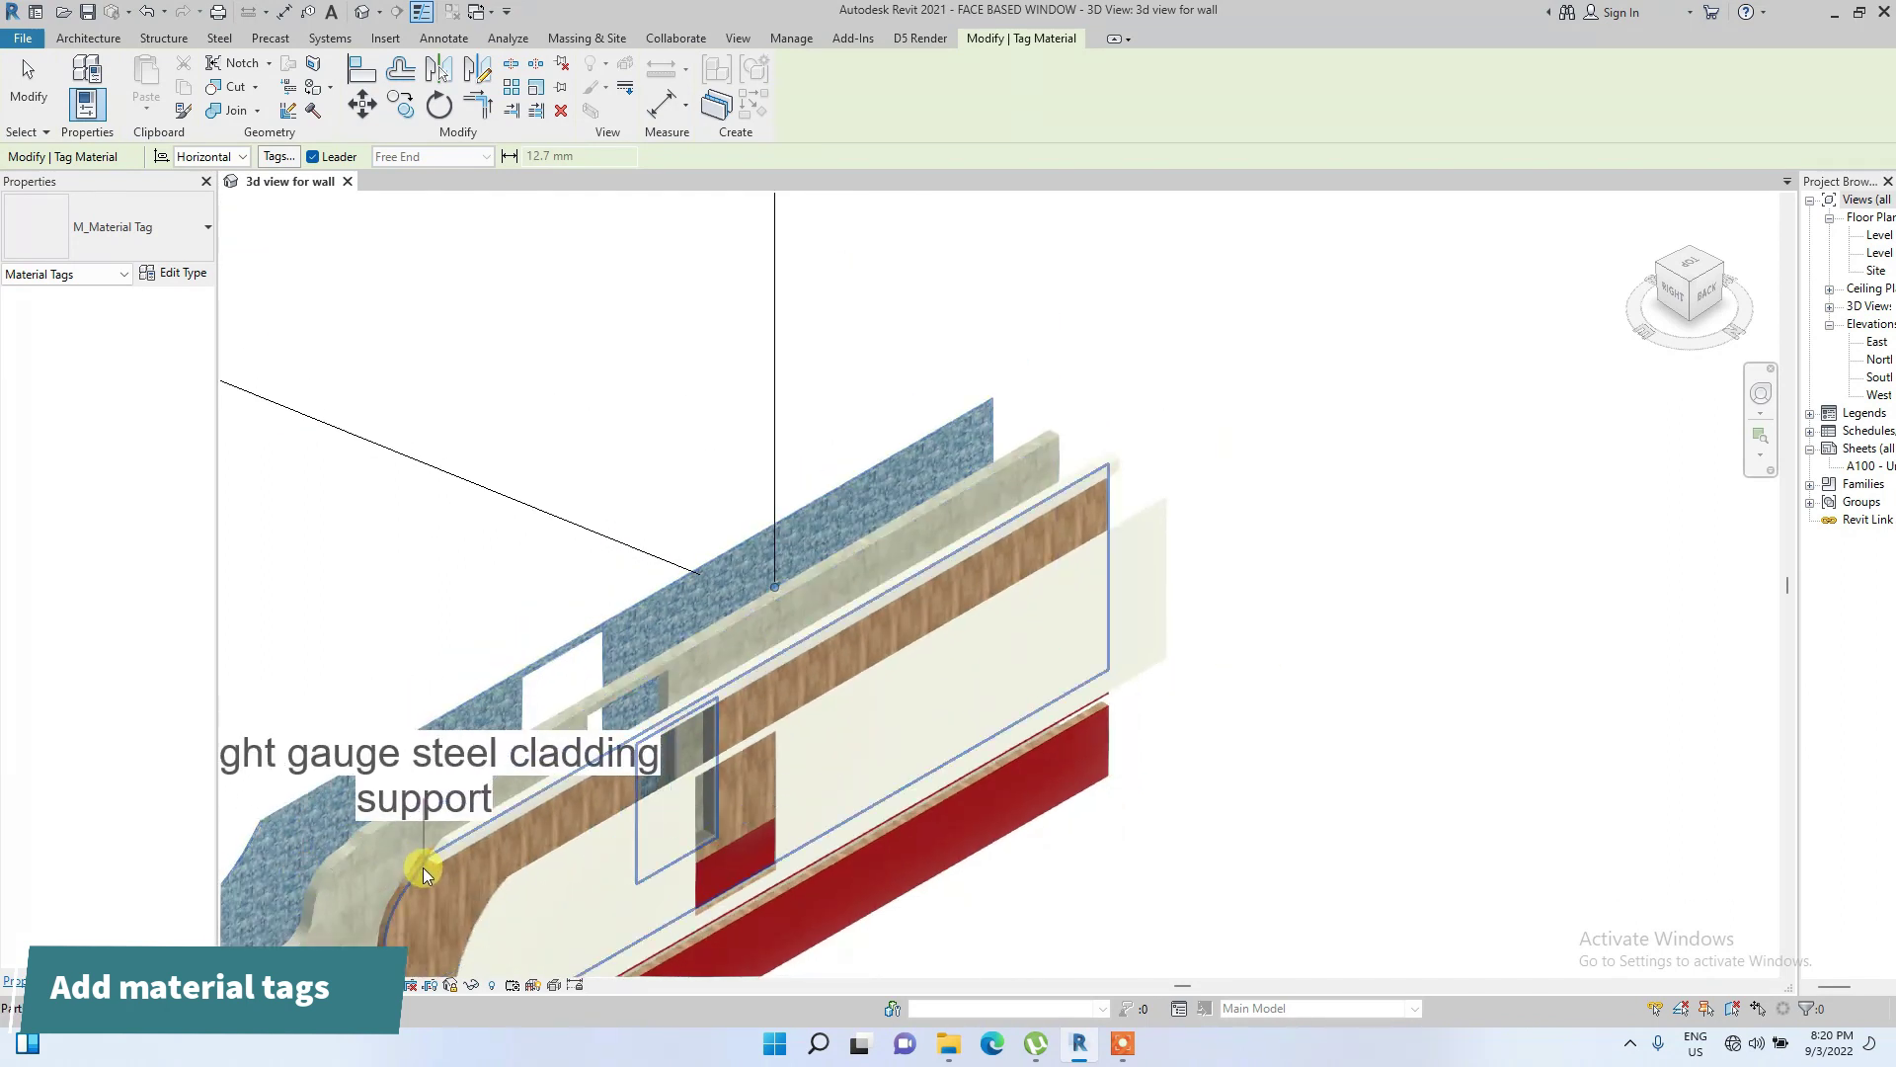
{"action": "scroll", "coordinate": [1182, 530], "scroll_direction": "up", "scroll_amount": 2}
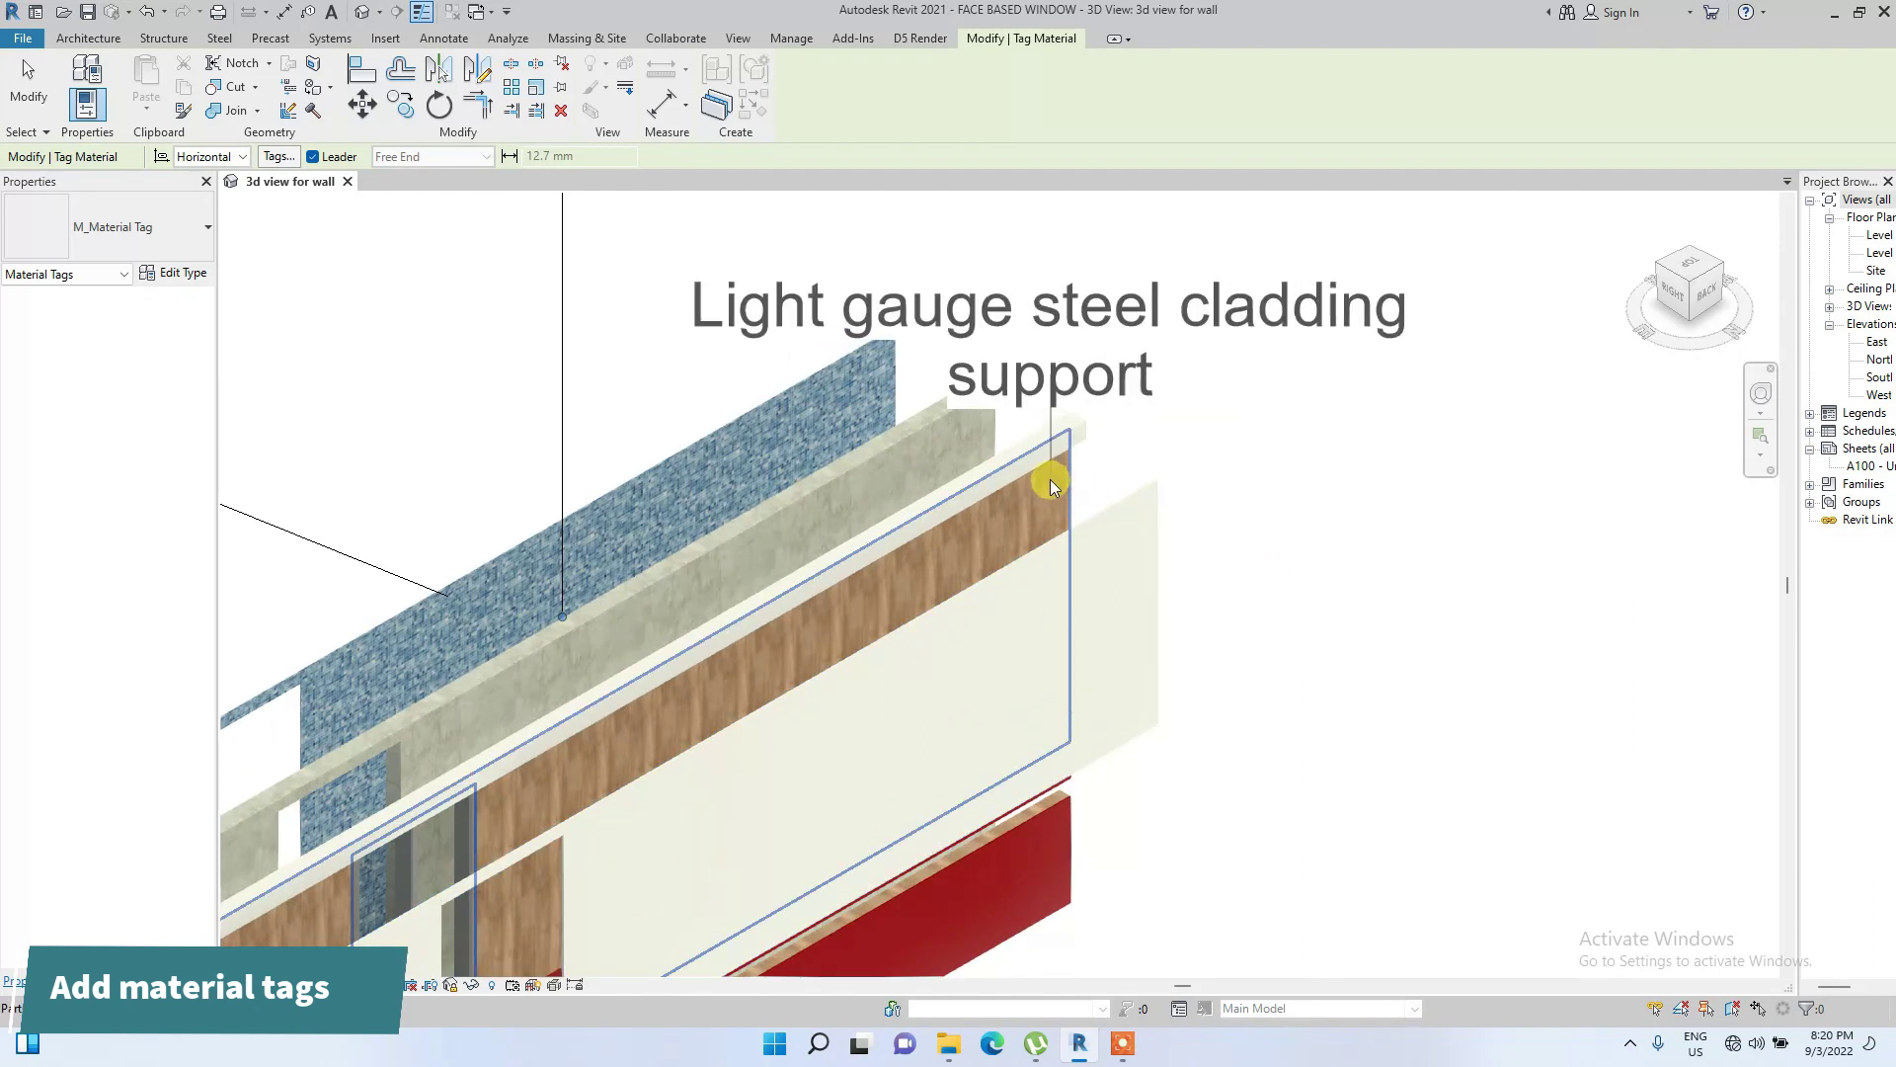
{"action": "scroll", "coordinate": [1022, 435], "scroll_direction": "down", "scroll_amount": 2}
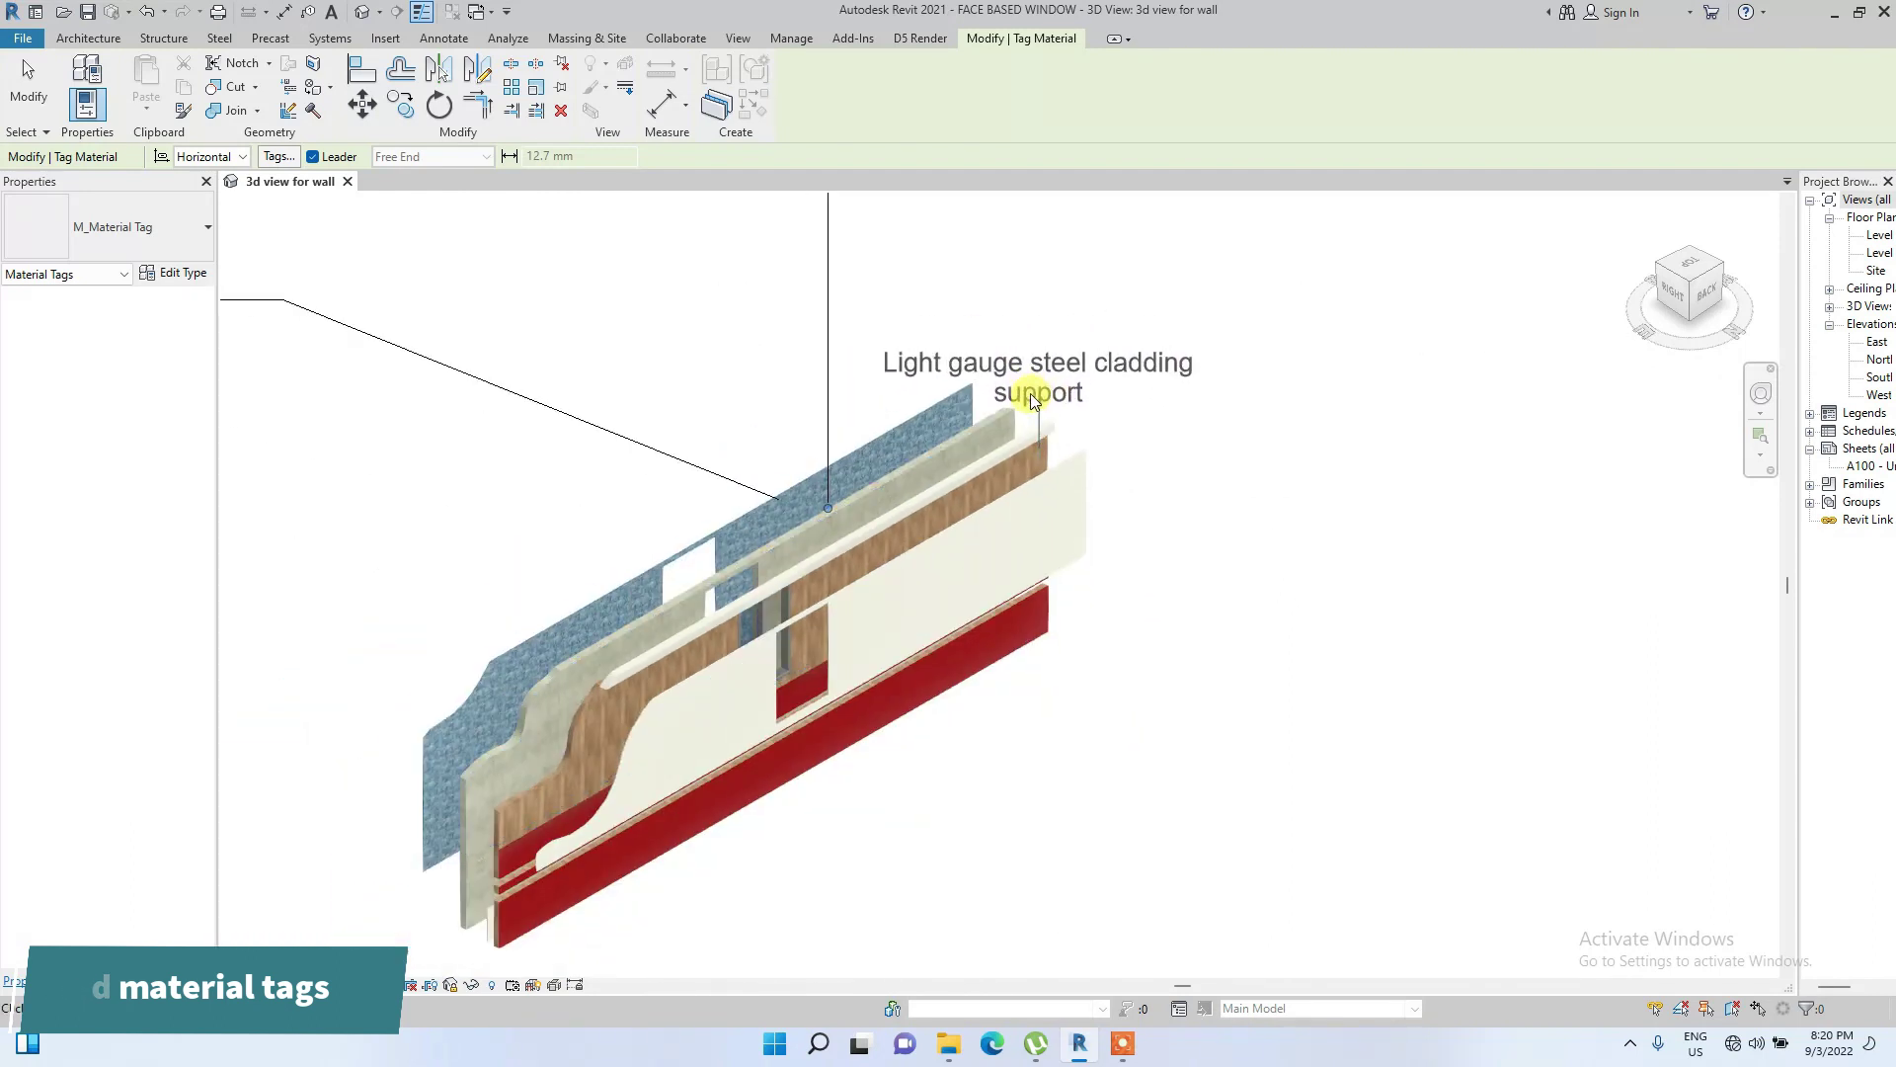
{"action": "key", "text": "Escape"}
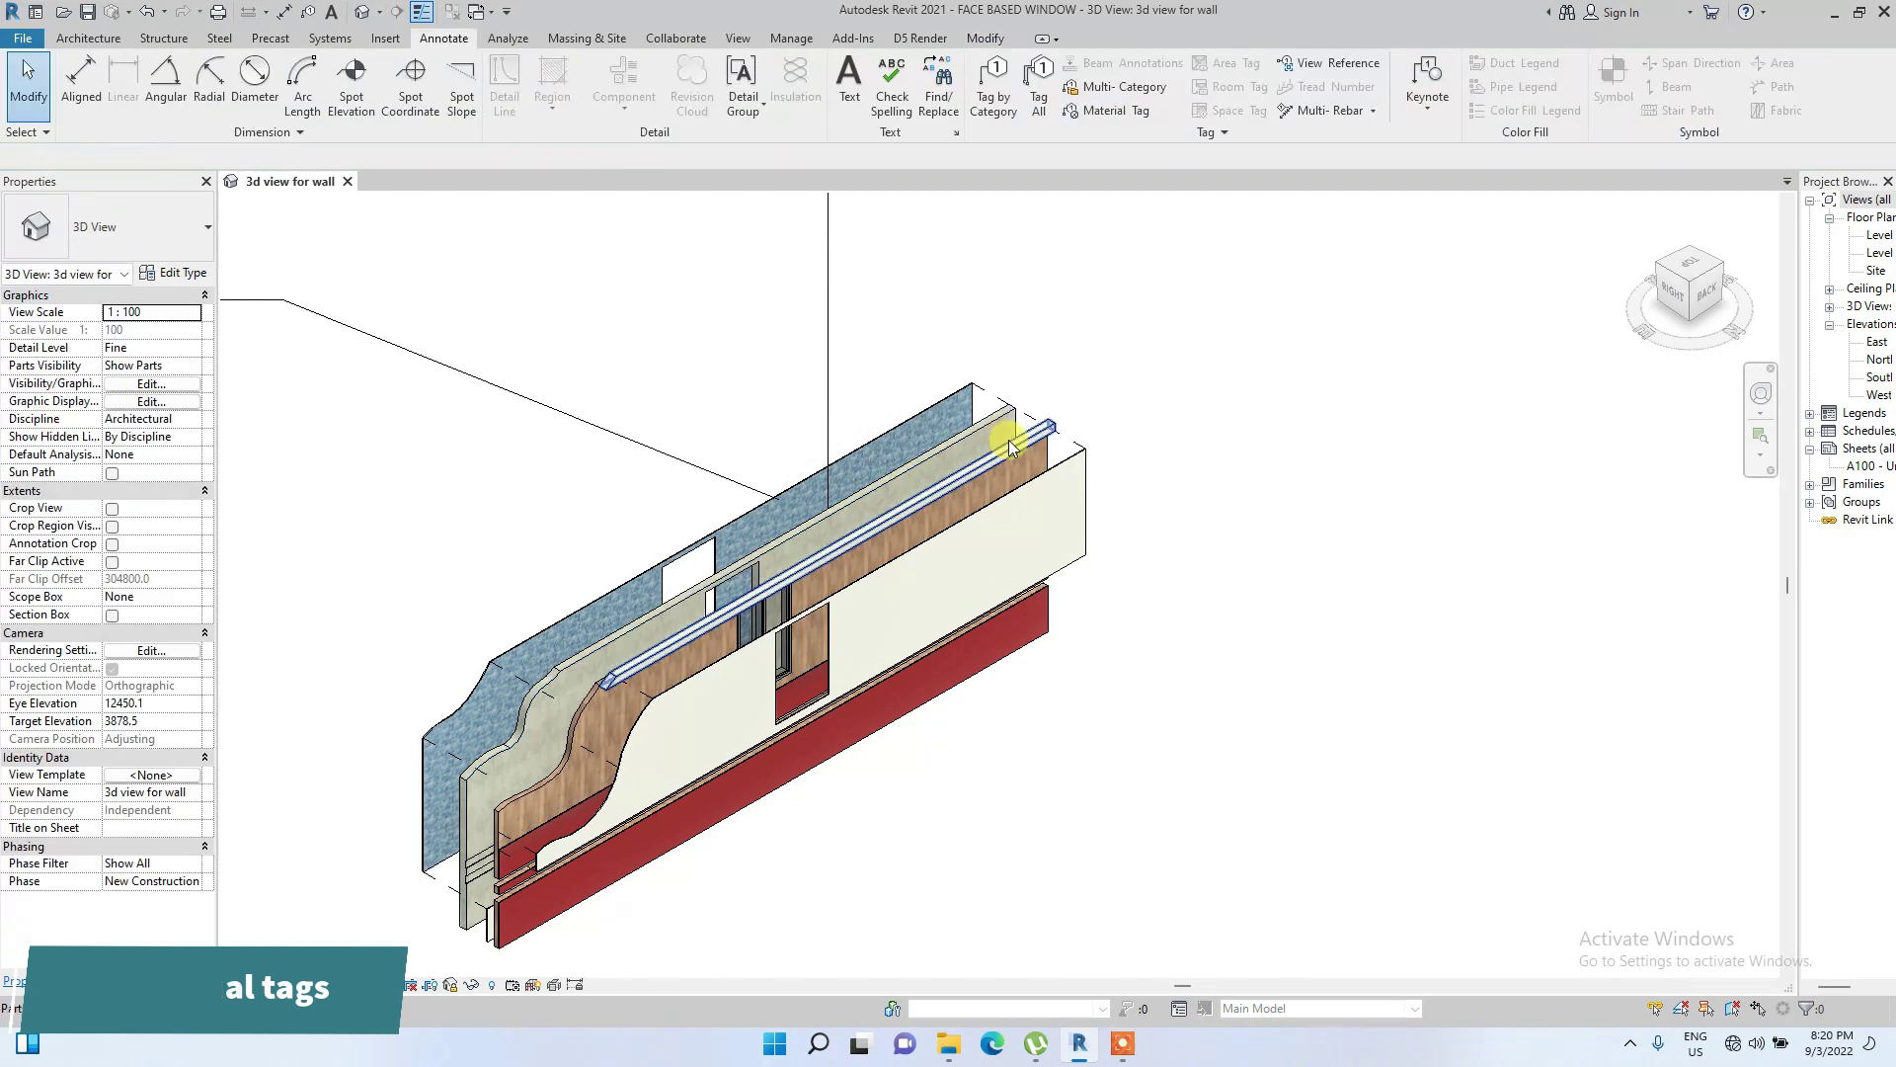
{"action": "left_click", "coordinate": [1104, 110]}
{"action": "scroll", "coordinate": [978, 484], "scroll_direction": "up", "scroll_amount": 3}
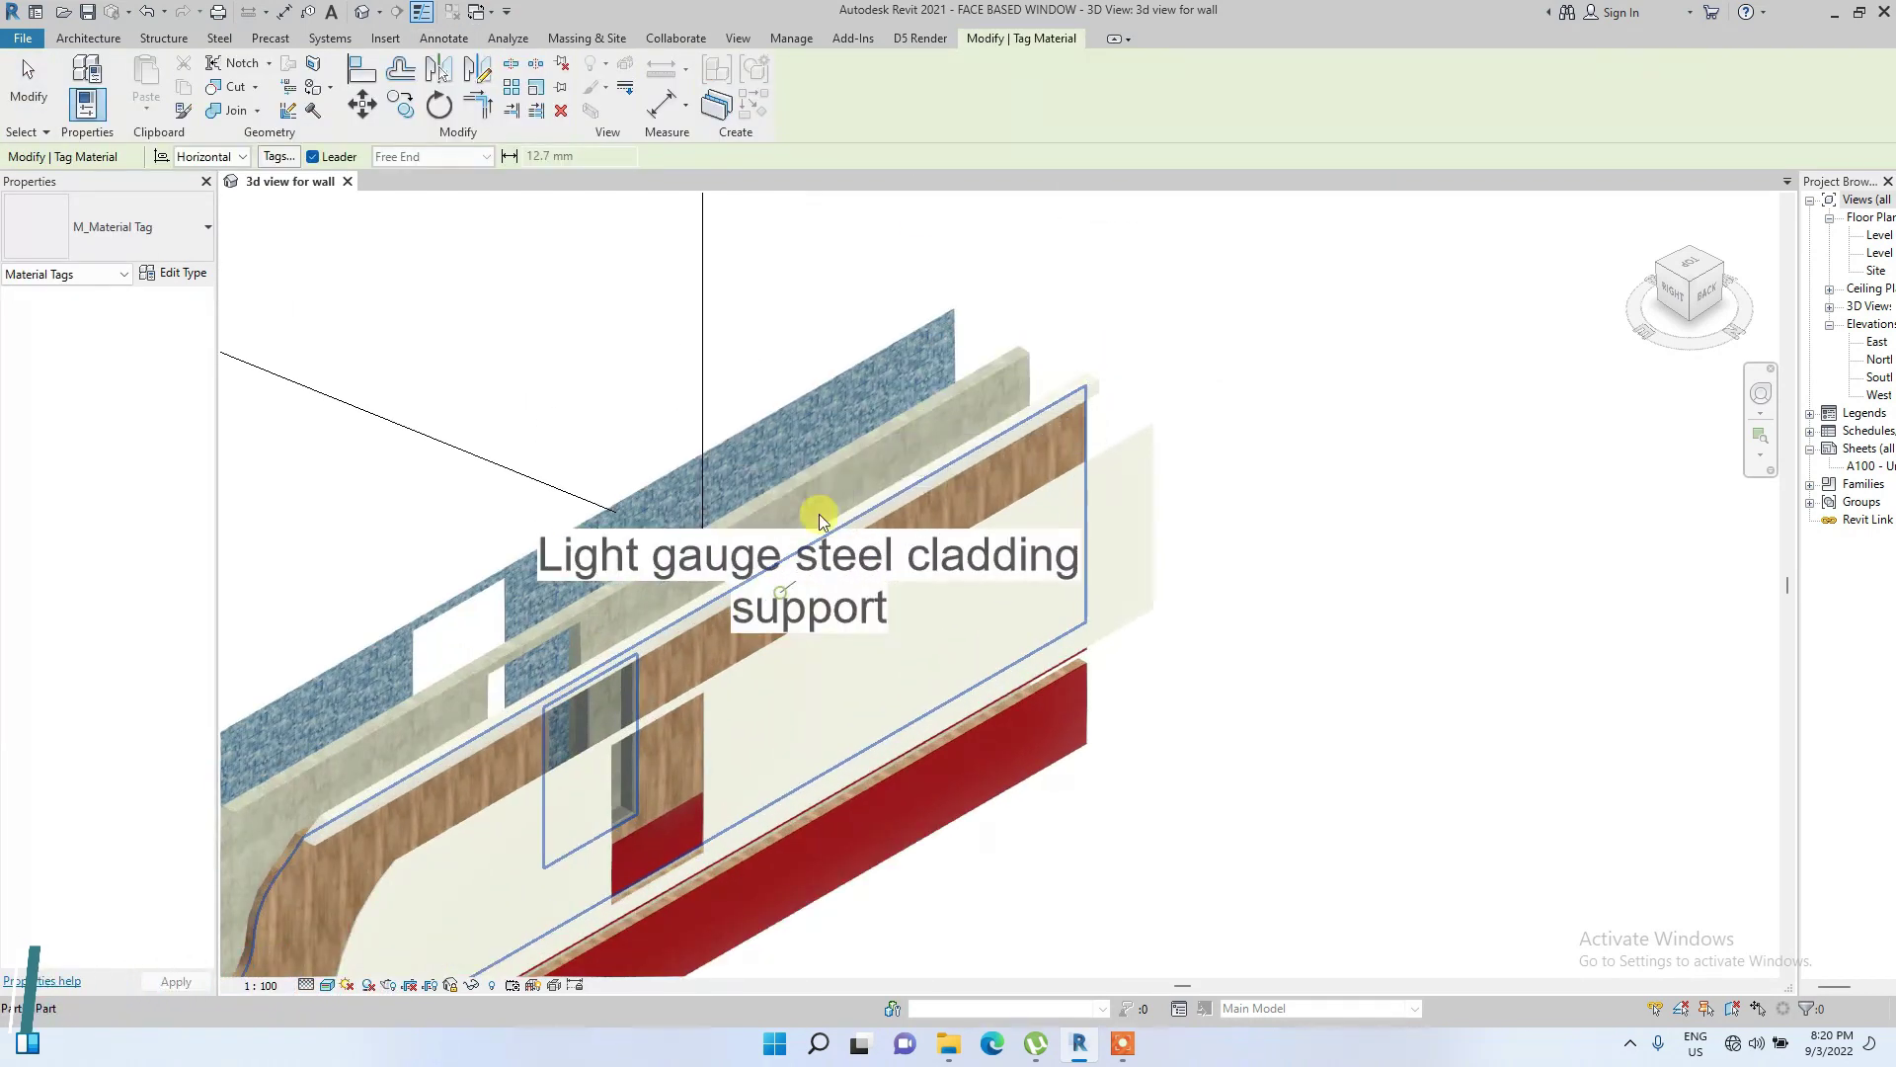
{"action": "scroll", "coordinate": [812, 460], "scroll_direction": "down", "scroll_amount": 4}
{"action": "scroll", "coordinate": [810, 439], "scroll_direction": "down", "scroll_amount": 3}
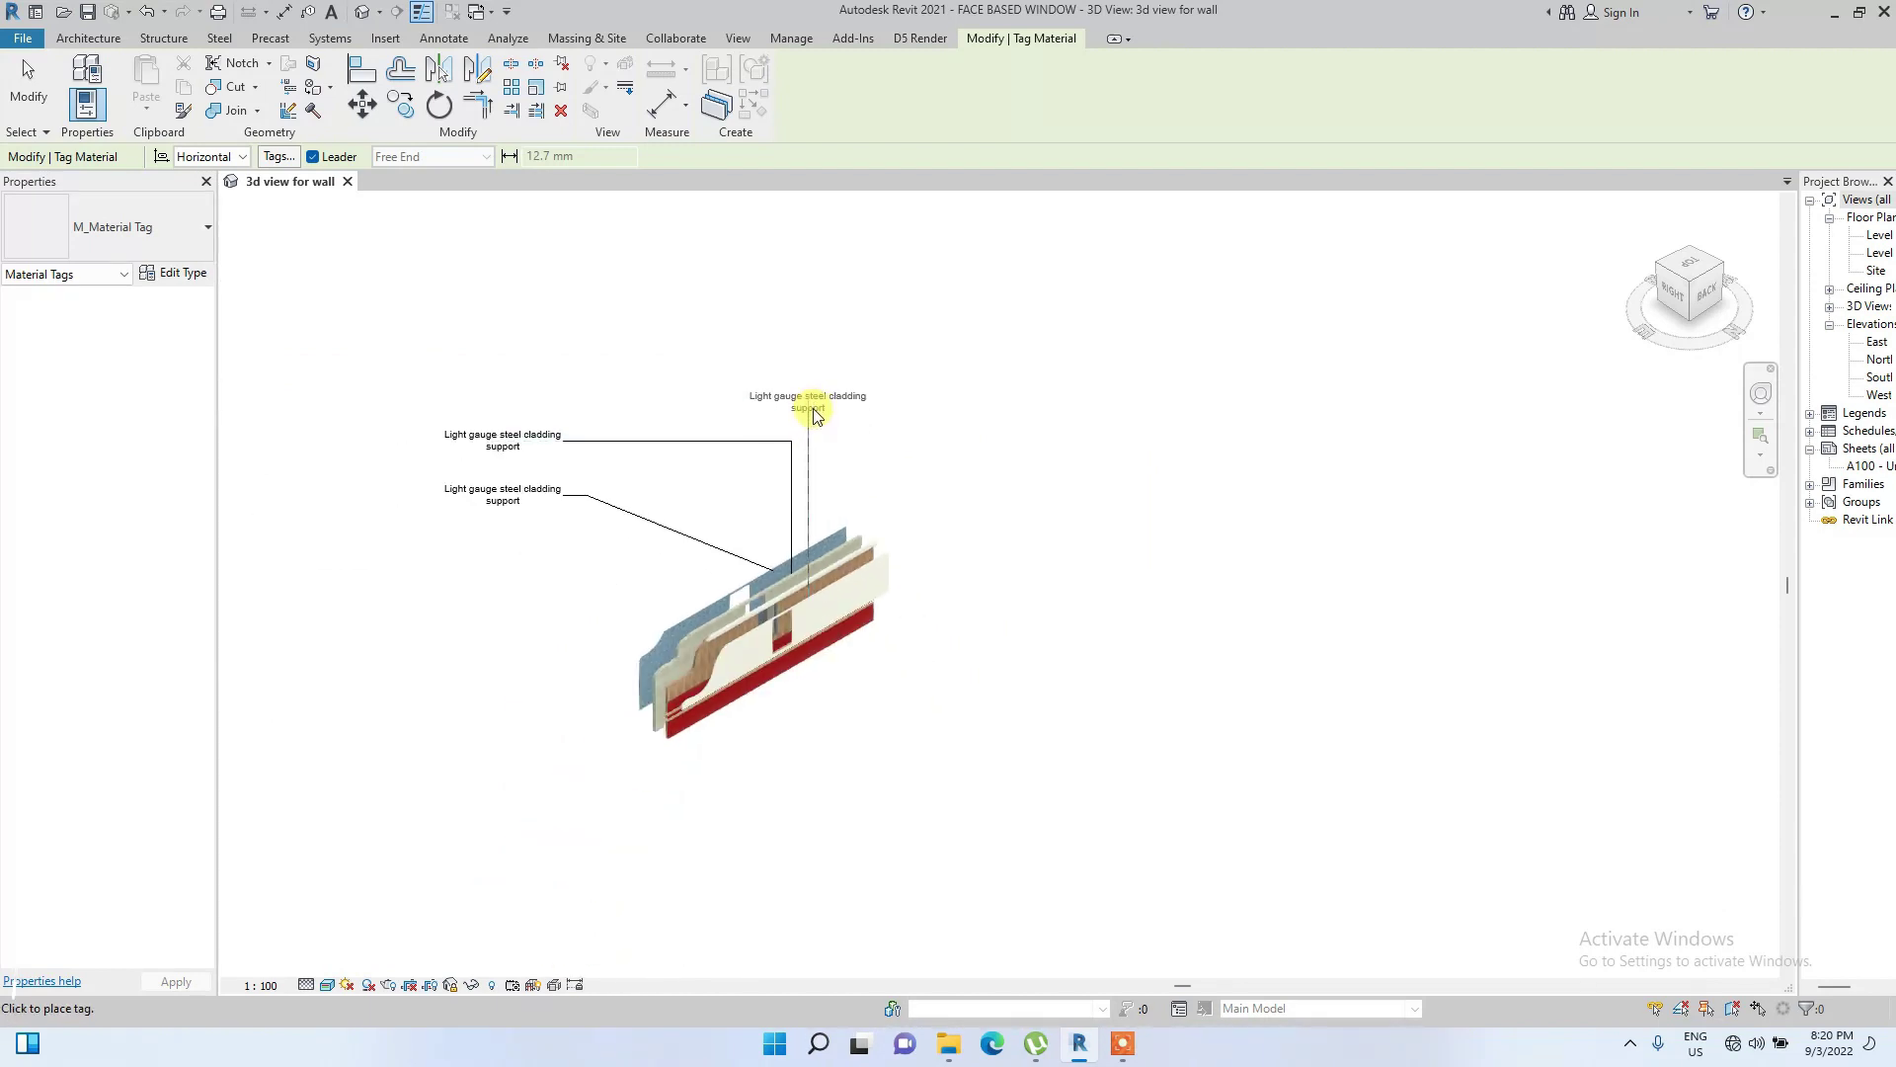
Place another material tag at the upper left, its leader bent above the wall
{"action": "left_click_drag", "start_coordinate": [604, 407], "coordinate": [496, 415]}
{"action": "scroll", "coordinate": [879, 621], "scroll_direction": "up", "scroll_amount": 5}
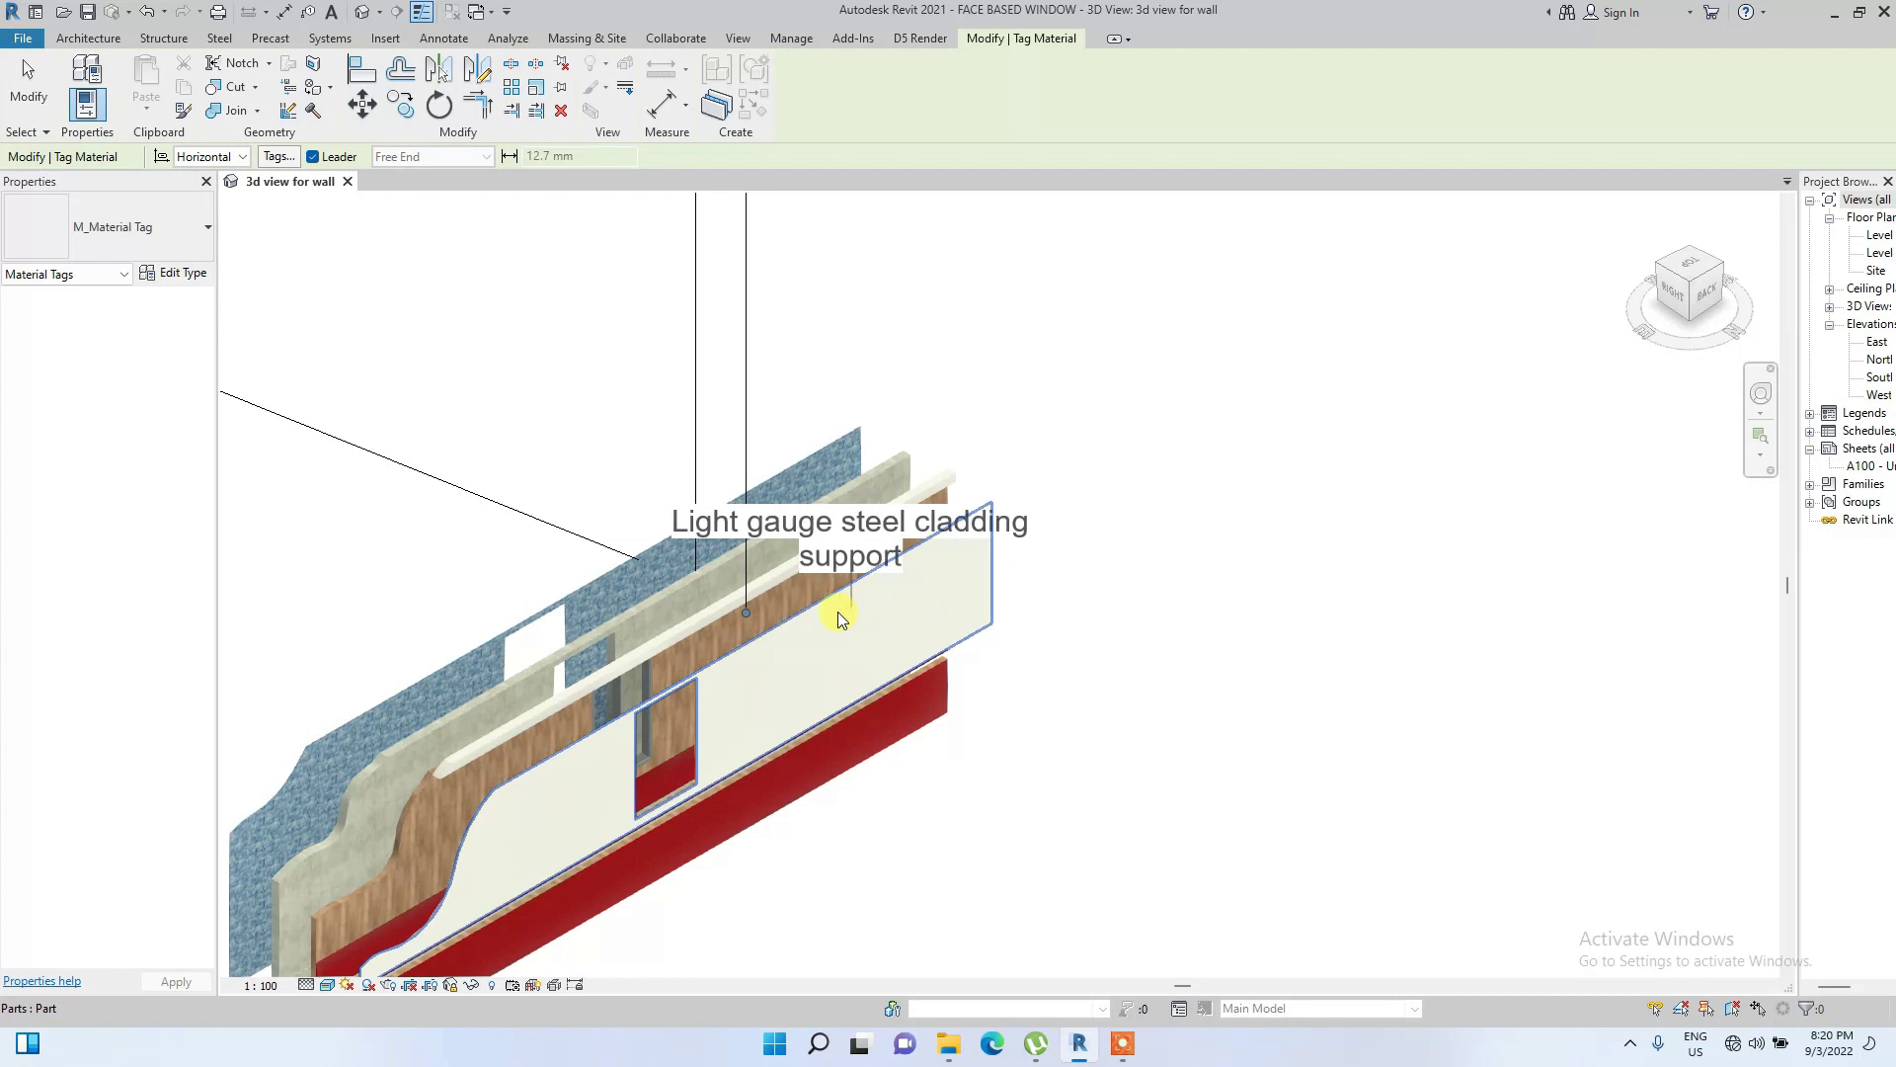
{"action": "scroll", "coordinate": [833, 583], "scroll_direction": "down", "scroll_amount": 4}
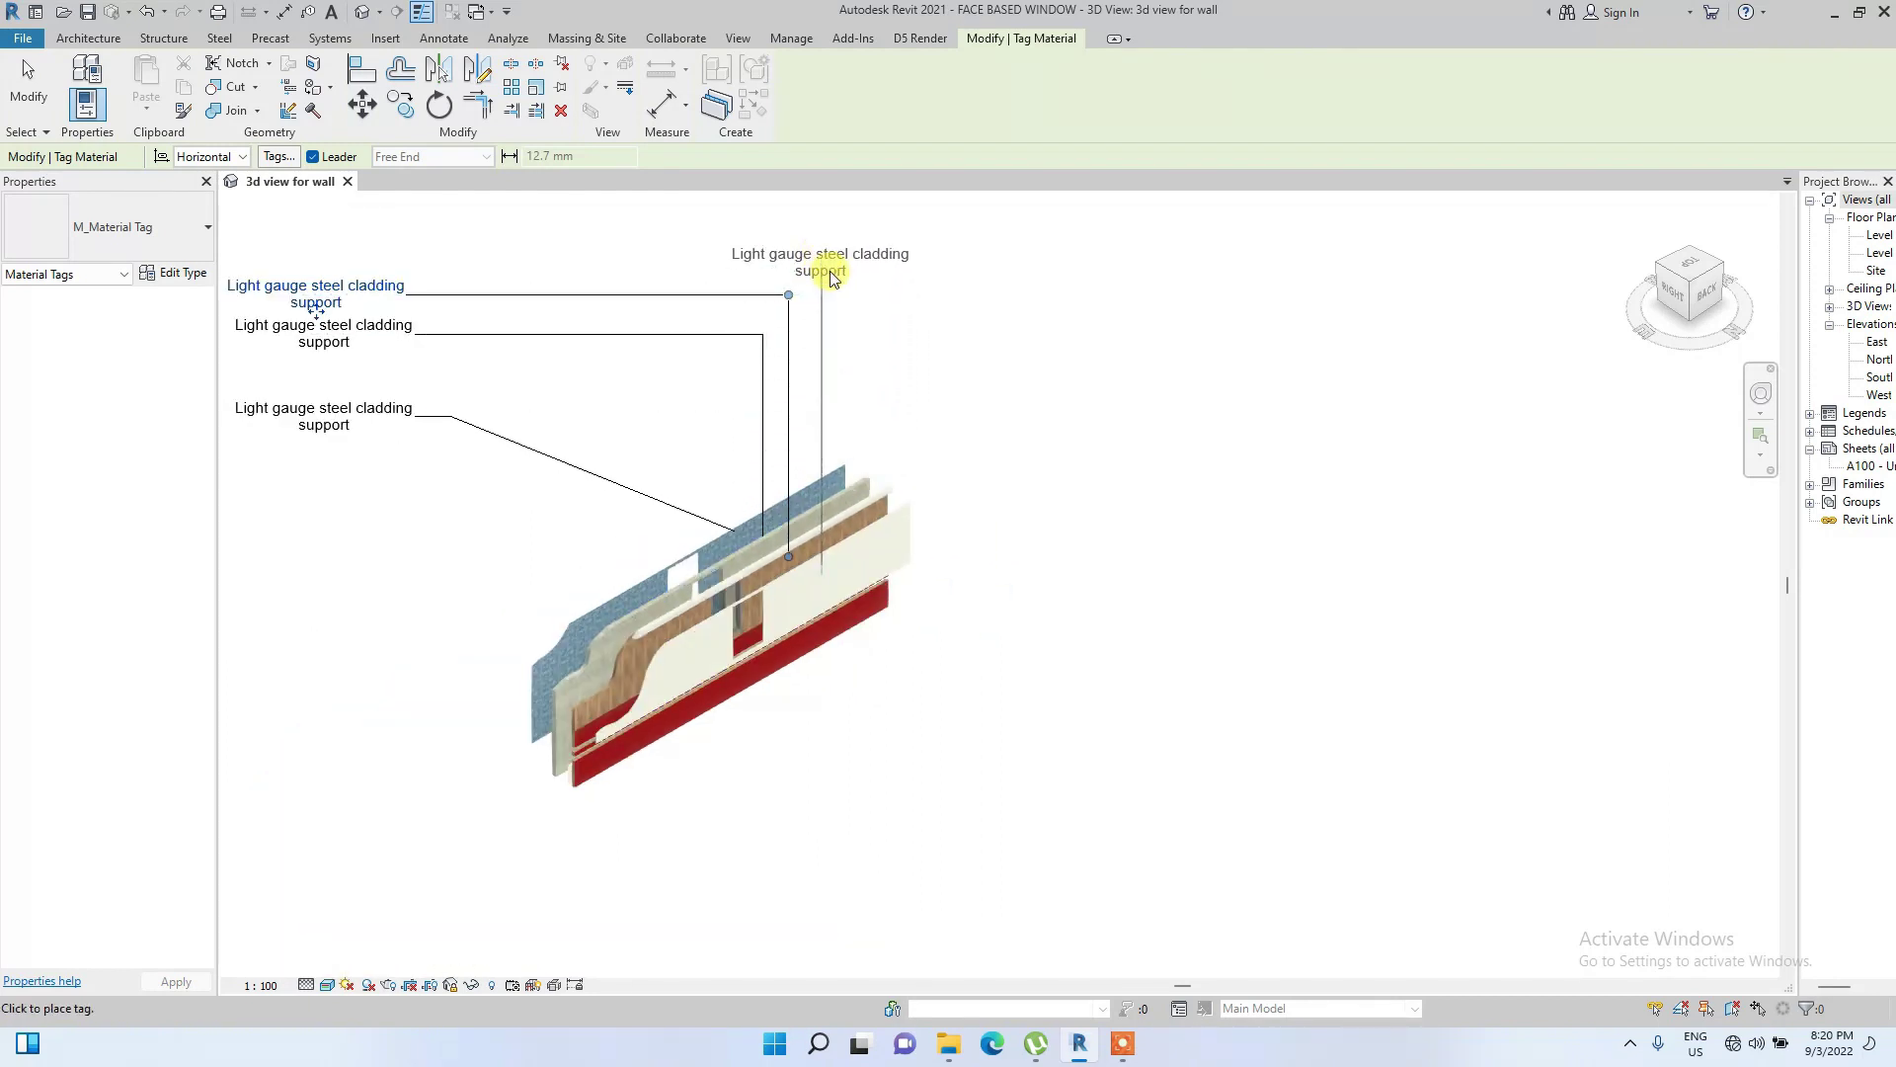
{"action": "left_click", "coordinate": [825, 262]}
{"action": "left_click", "coordinate": [330, 256]}
{"action": "scroll", "coordinate": [699, 561], "scroll_direction": "up", "scroll_amount": 3}
{"action": "middle_click_drag", "start_coordinate": [677, 613], "coordinate": [1135, 720]}
{"action": "scroll", "coordinate": [1135, 720], "scroll_direction": "down", "scroll_amount": 2}
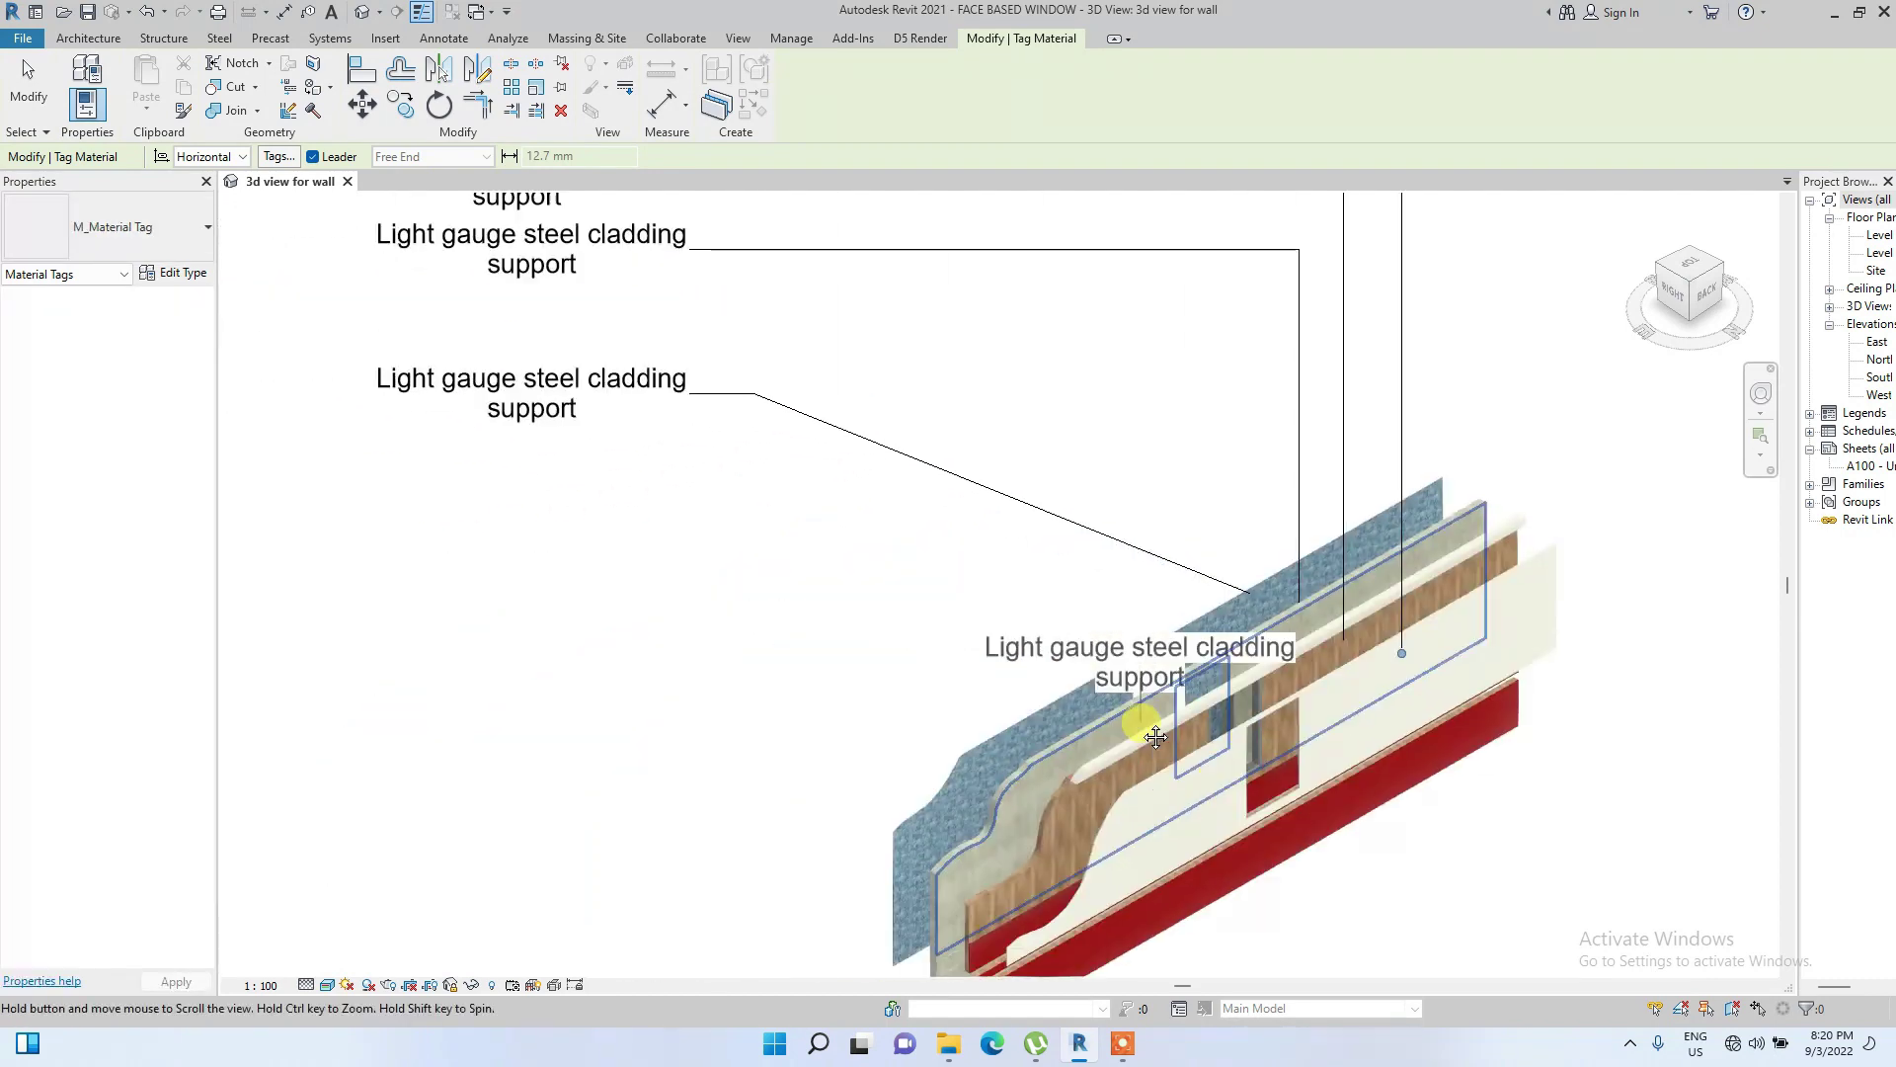
{"action": "scroll", "coordinate": [822, 717], "scroll_direction": "up", "scroll_amount": 2}
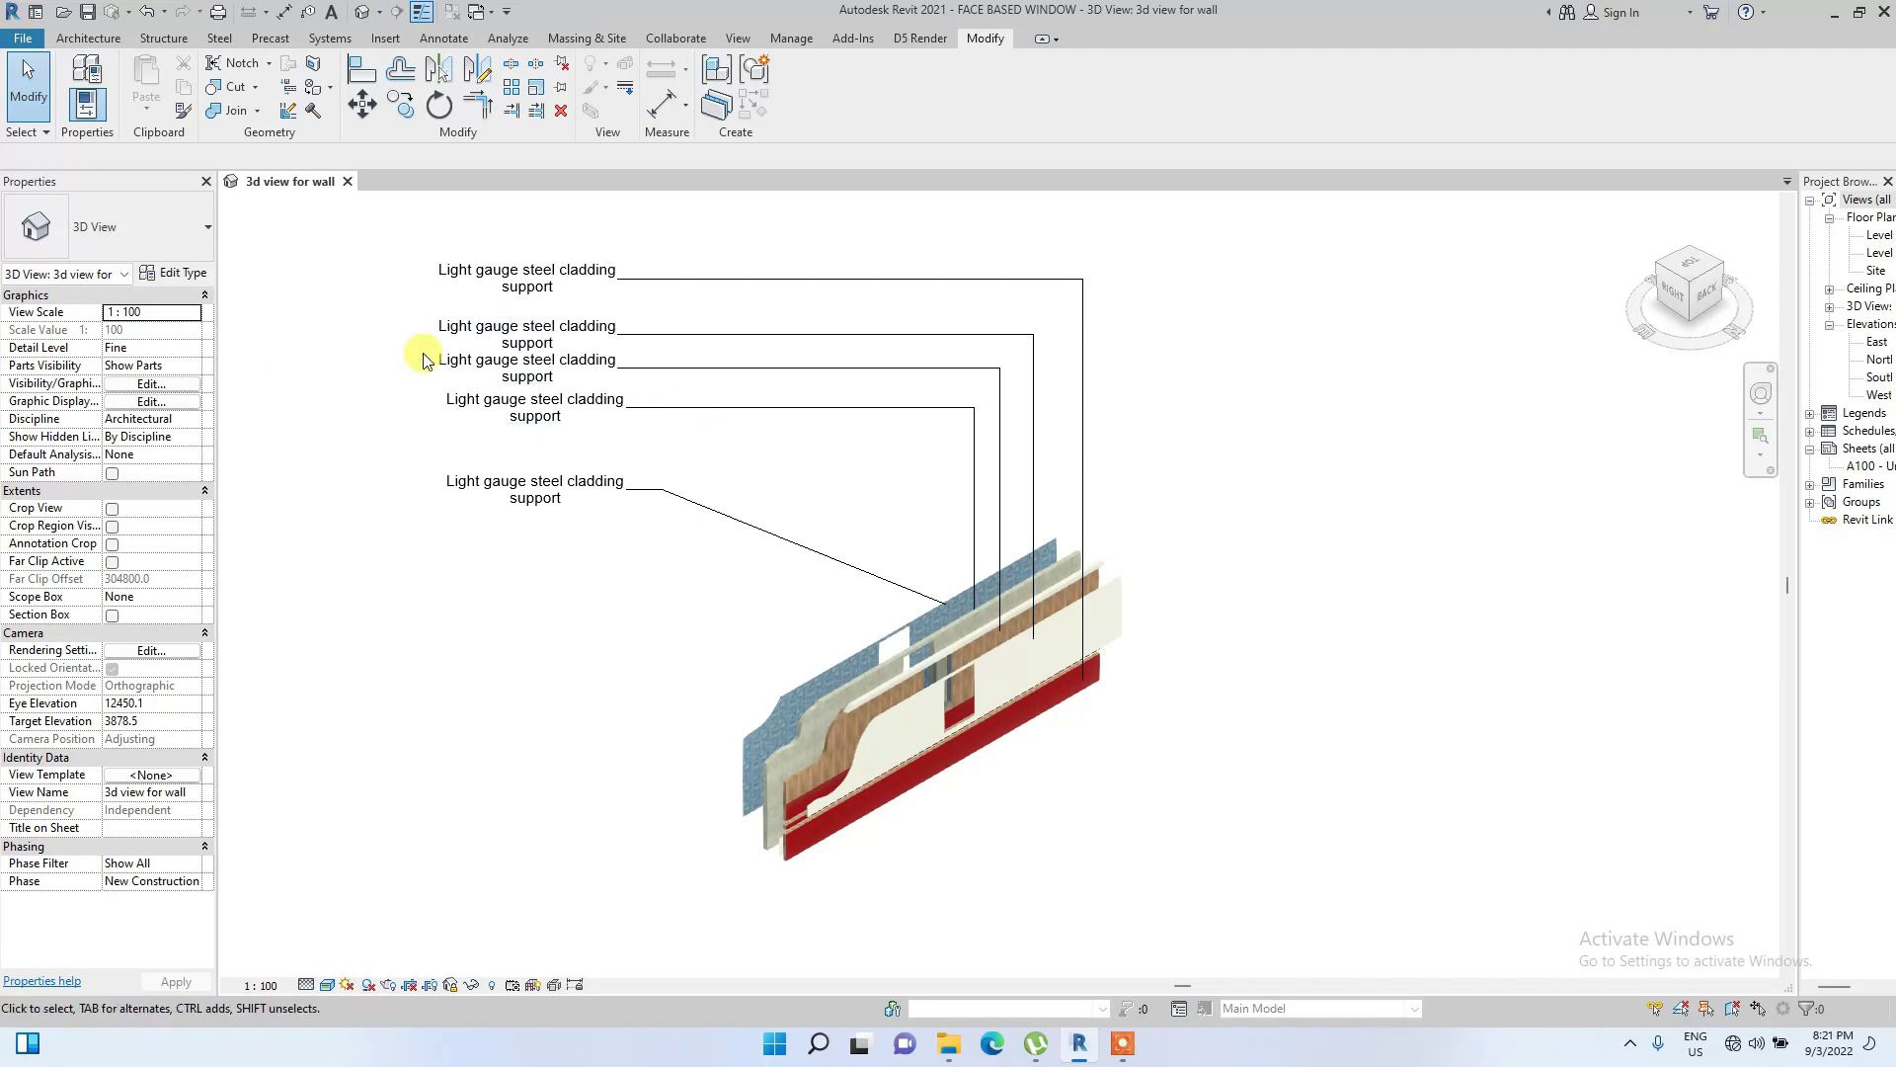
Give the lowest material tag a right-angle leader using its elbow grip
{"action": "middle_click_drag", "start_coordinate": [511, 408], "coordinate": [523, 520]}
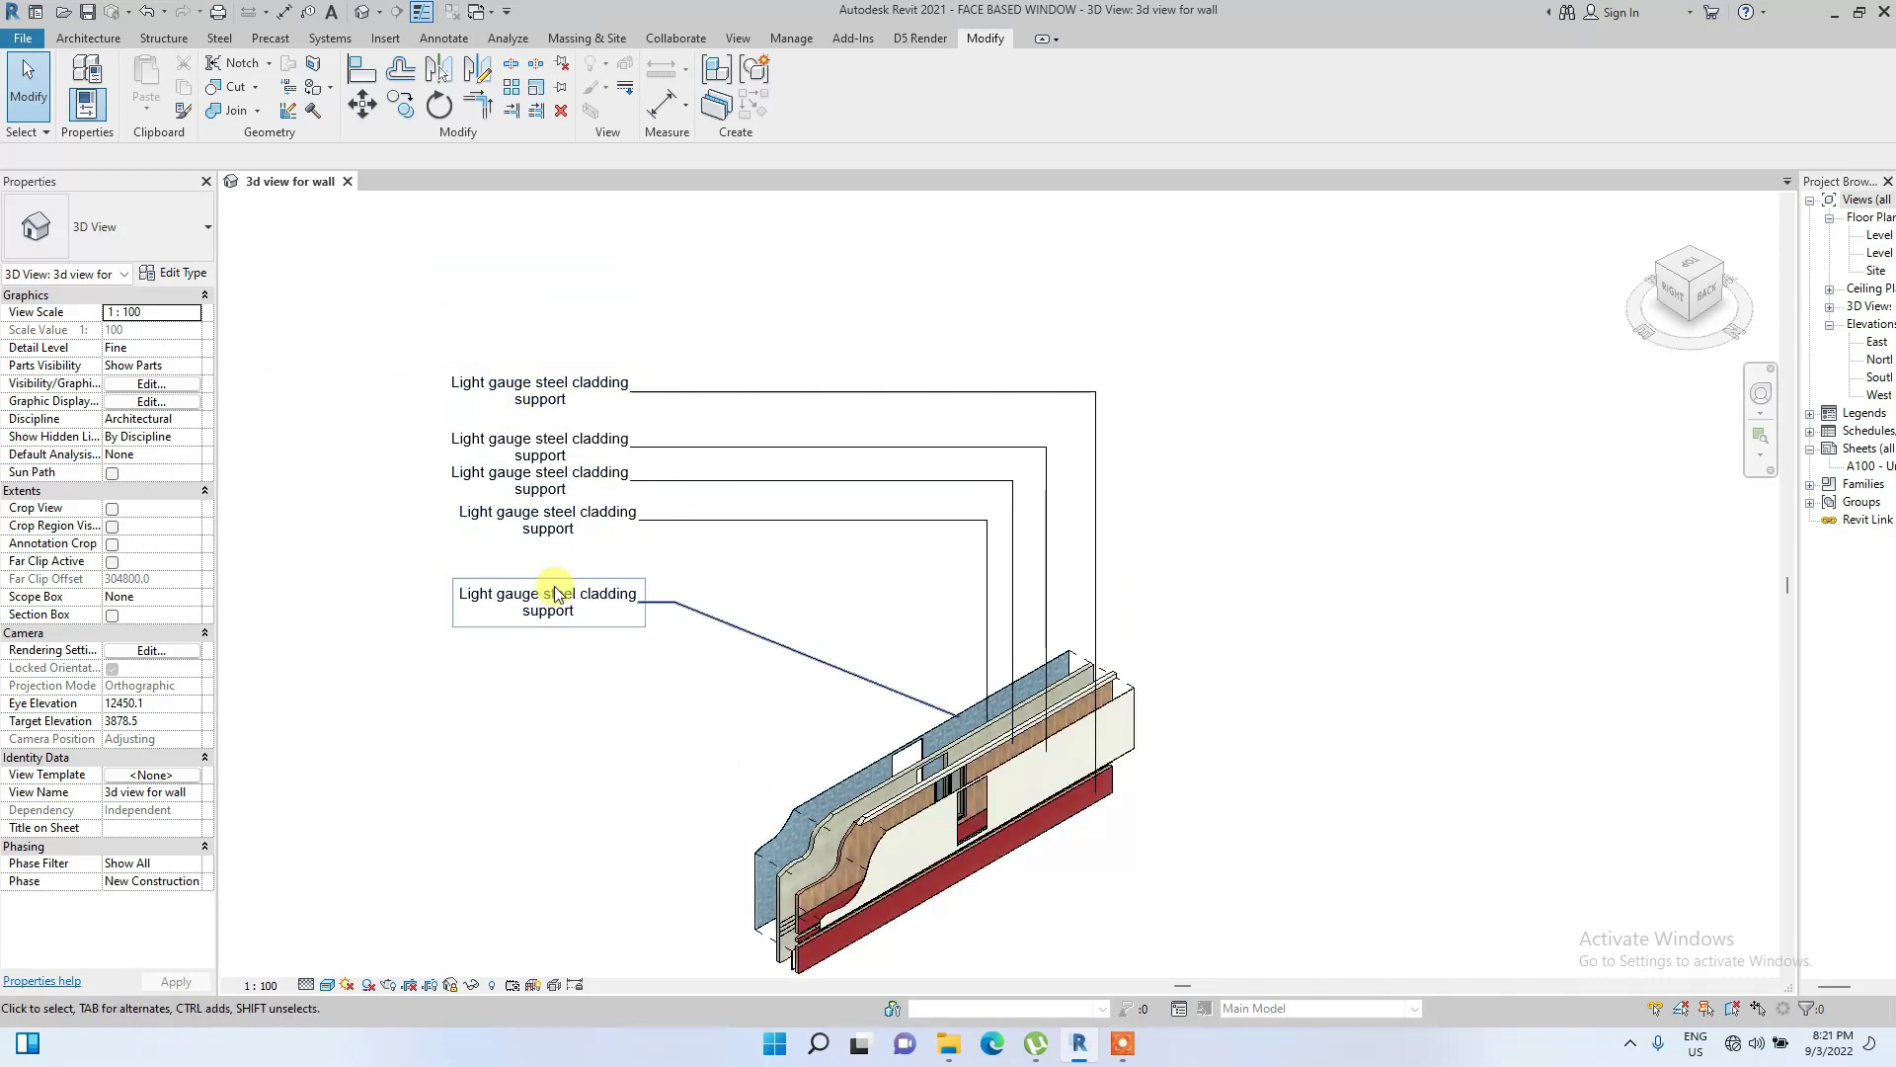
{"action": "left_click", "coordinate": [685, 608]}
{"action": "left_click_drag", "start_coordinate": [685, 608], "coordinate": [851, 607]}
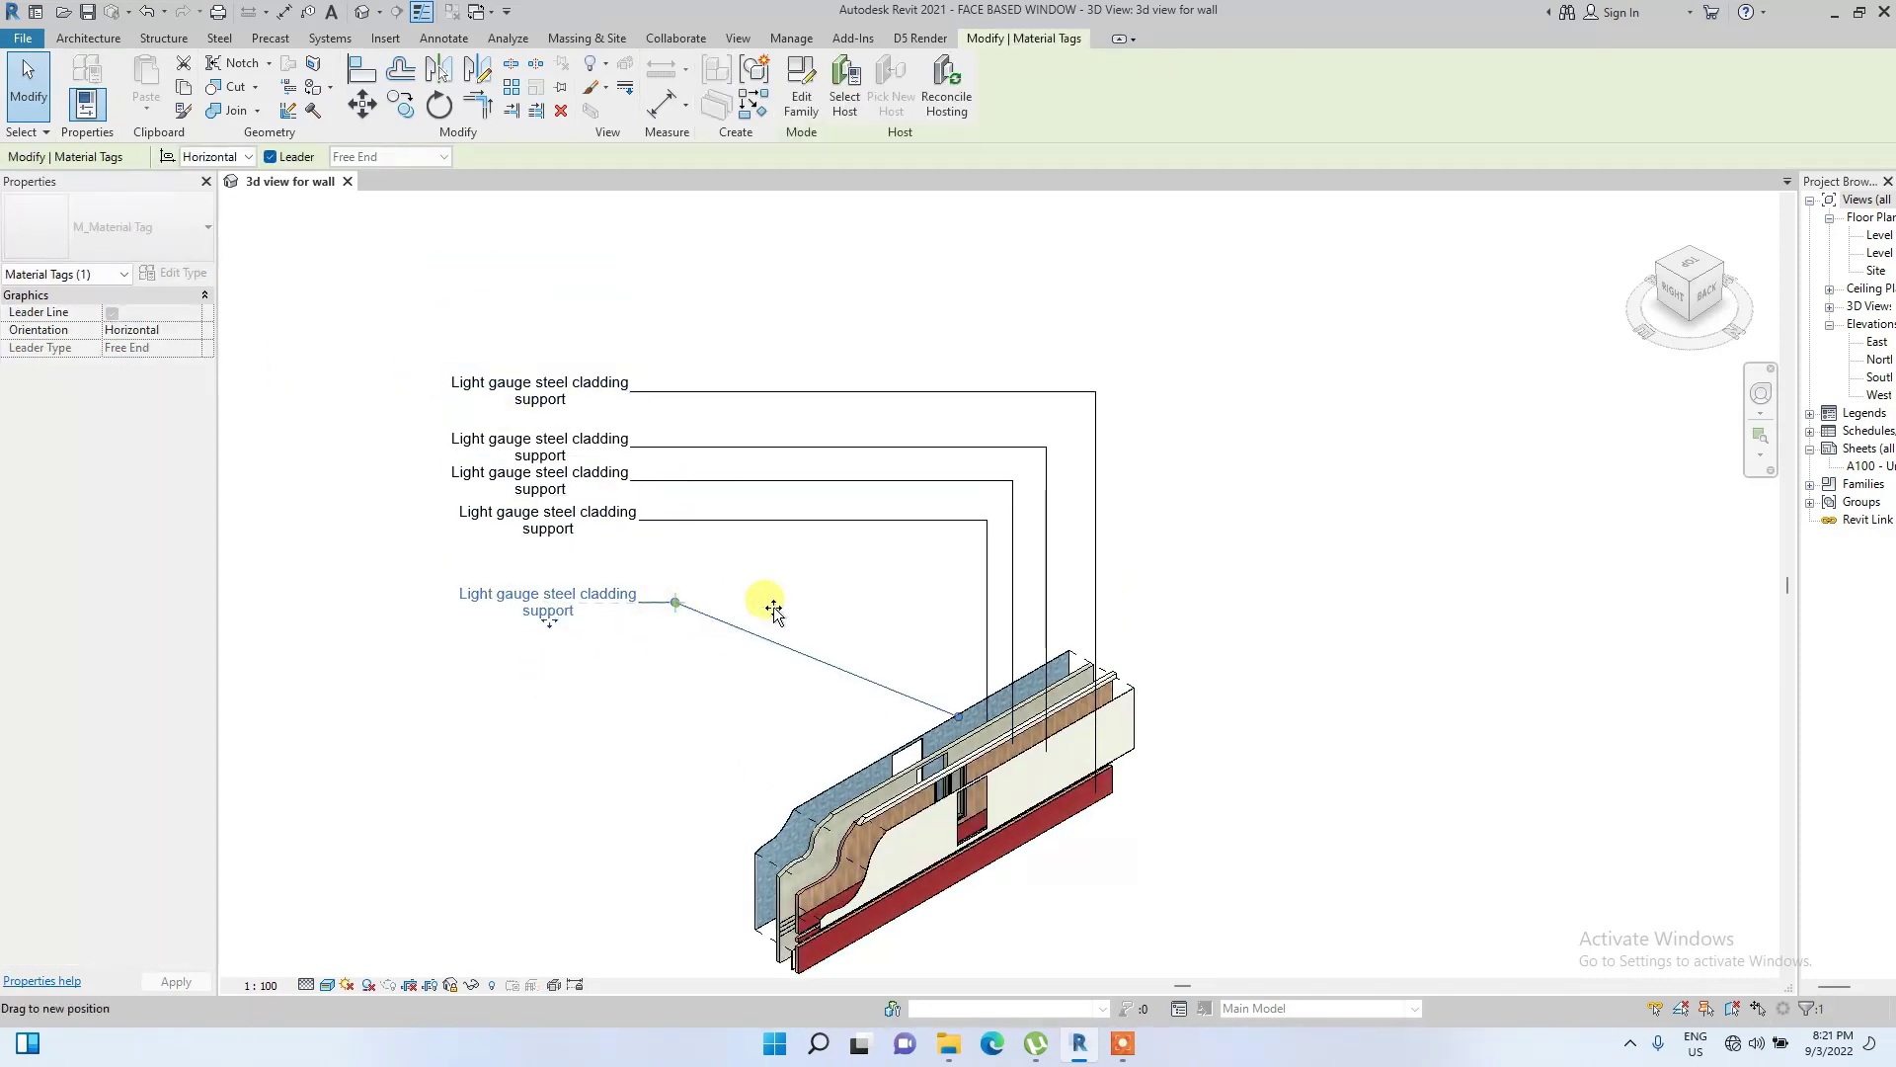
{"action": "left_click_drag", "start_coordinate": [966, 606], "coordinate": [965, 601]}
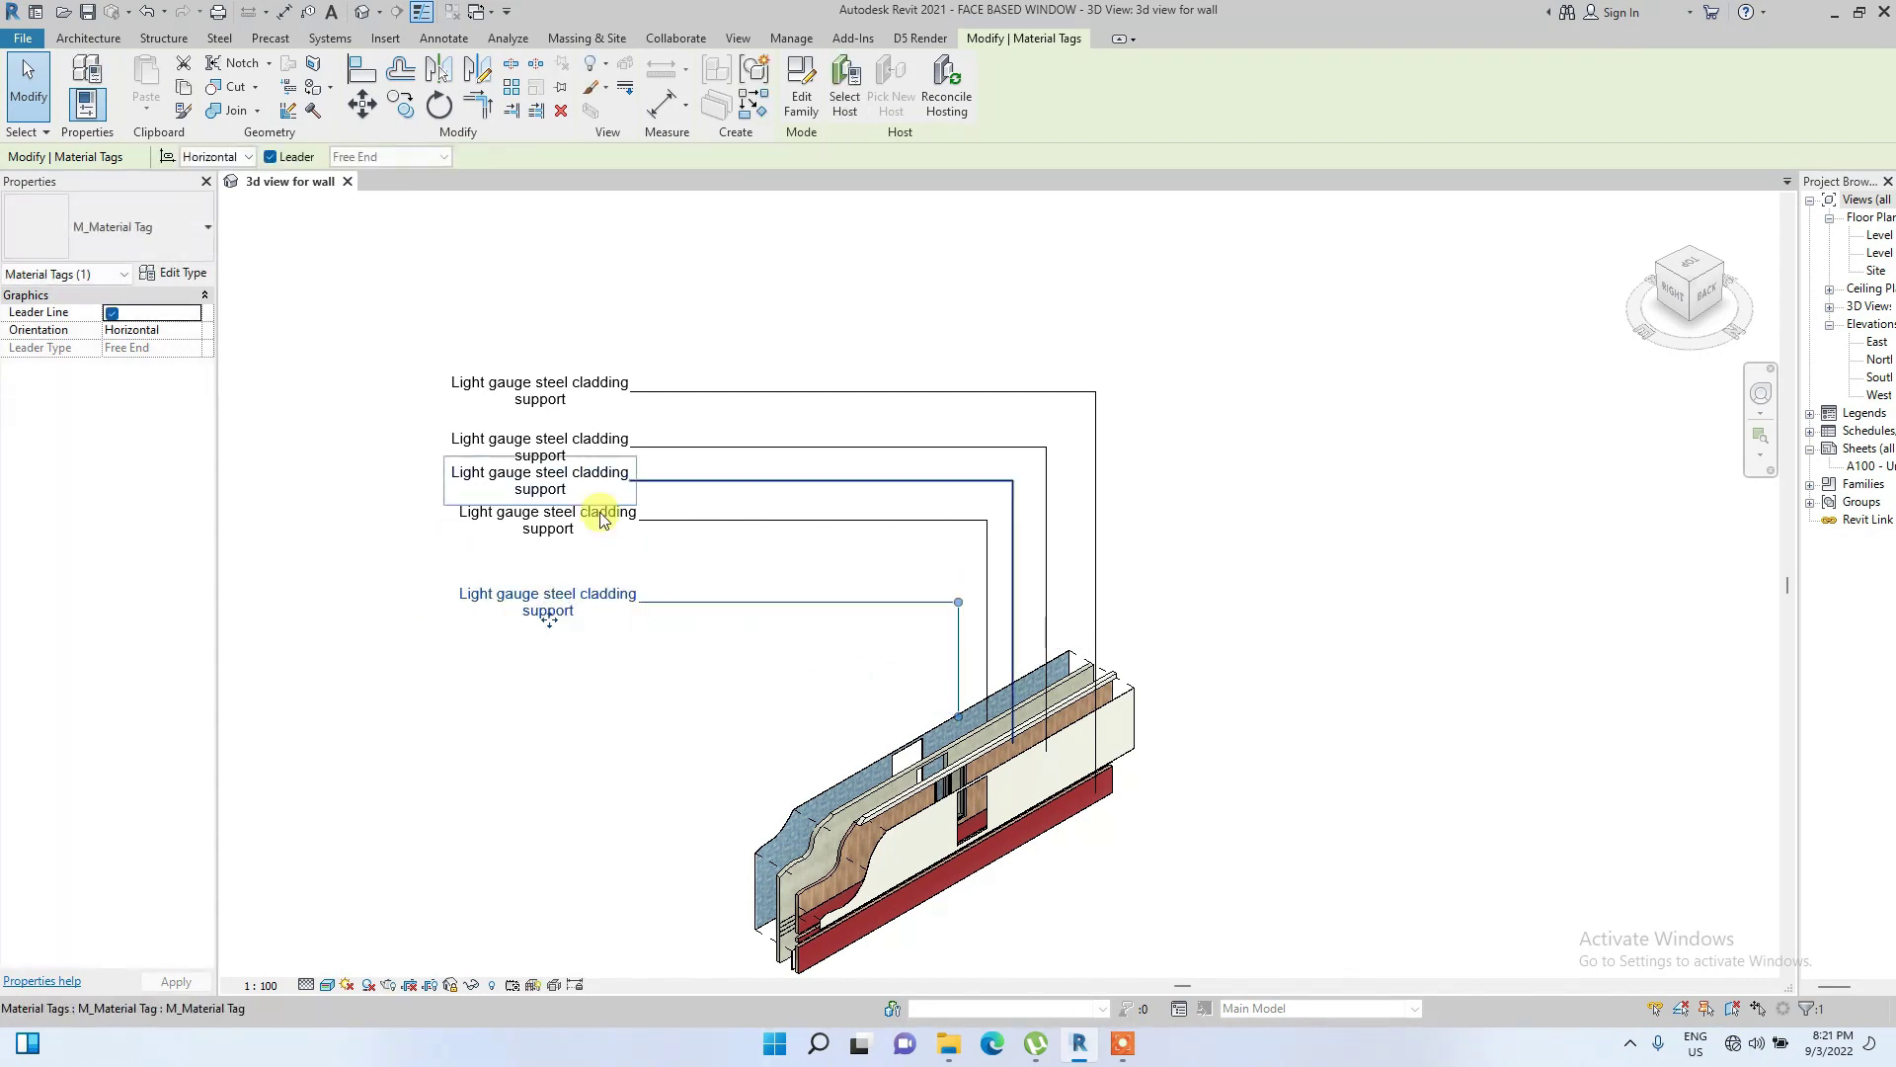
{"action": "left_click", "coordinate": [393, 632]}
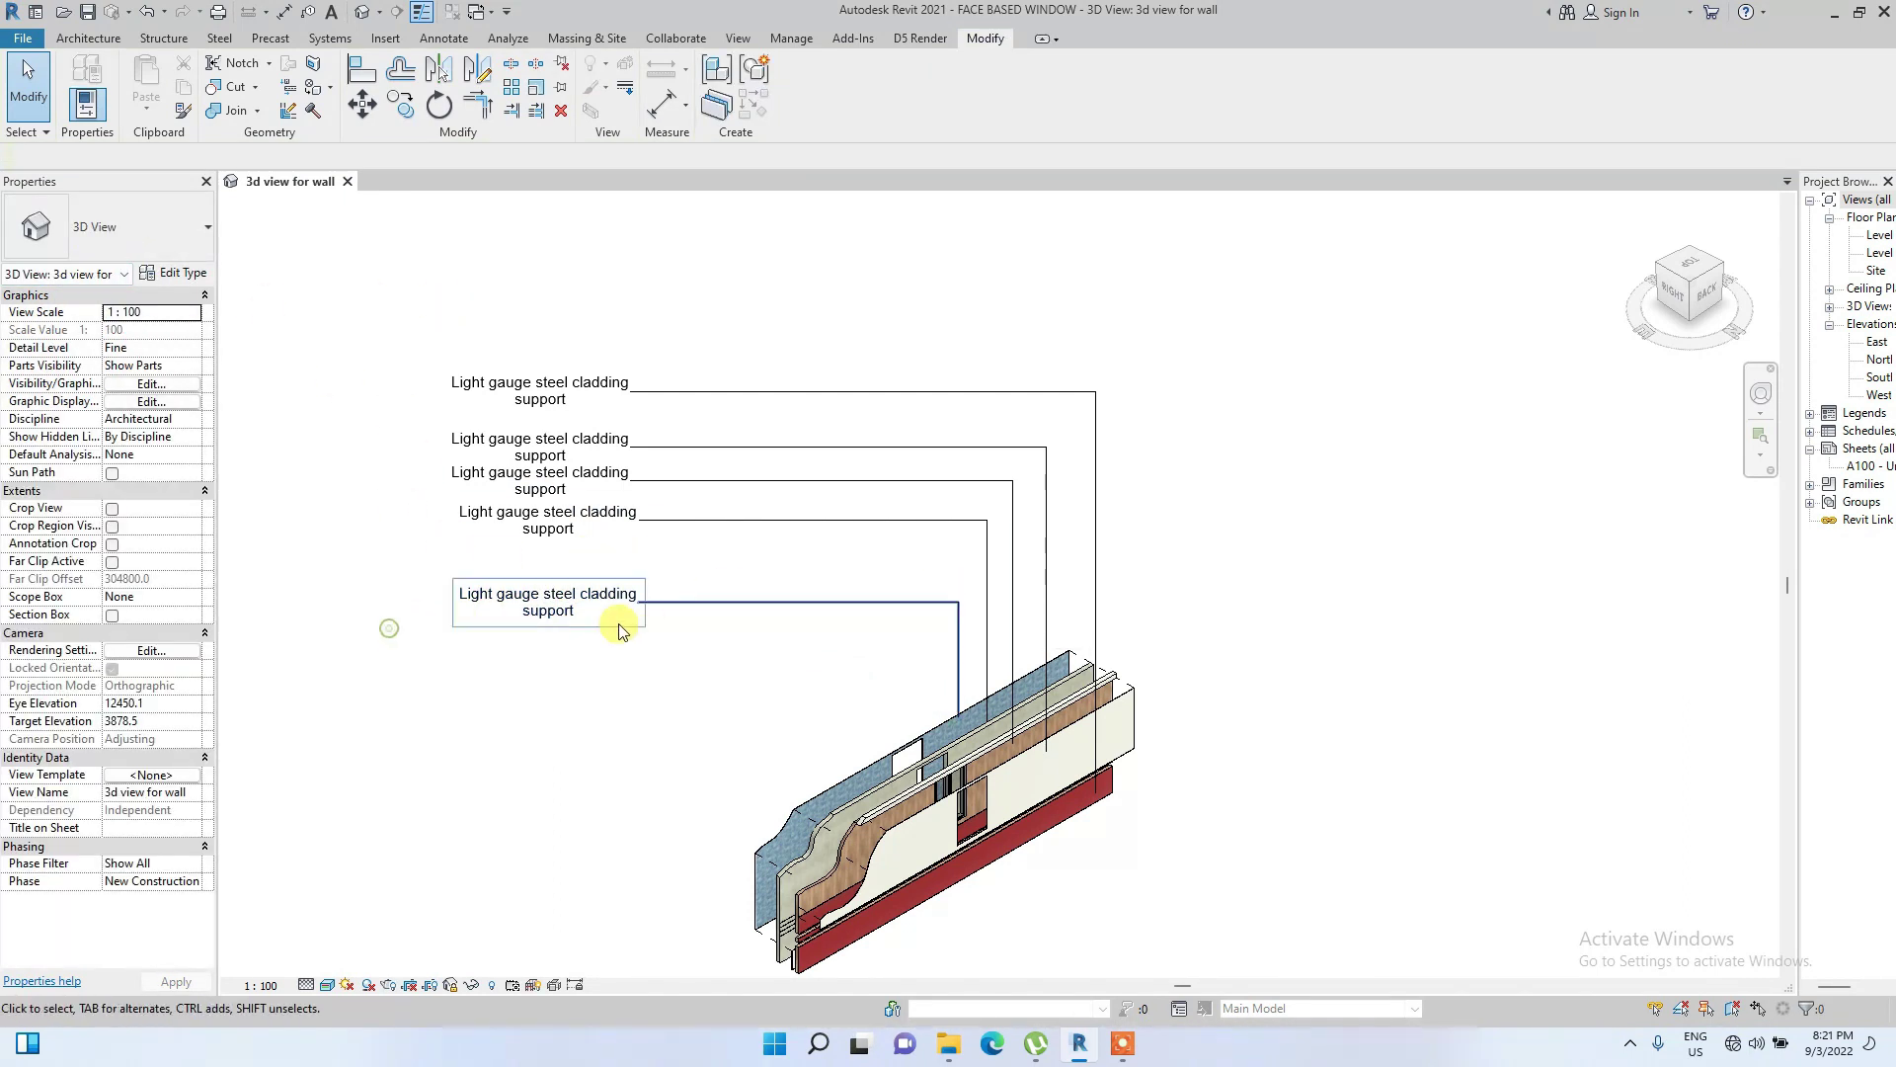
Move the lowest tag up to sit just under the other four tags
{"action": "left_click", "coordinate": [612, 599]}
{"action": "mouse_move", "coordinate": [555, 627]}
{"action": "left_mouse_down"}
{"action": "mouse_move", "coordinate": [550, 573]}
{"action": "mouse_move", "coordinate": [578, 640]}
{"action": "left_mouse_up"}
{"action": "left_click", "coordinate": [580, 741]}
{"action": "left_click", "coordinate": [545, 393]}
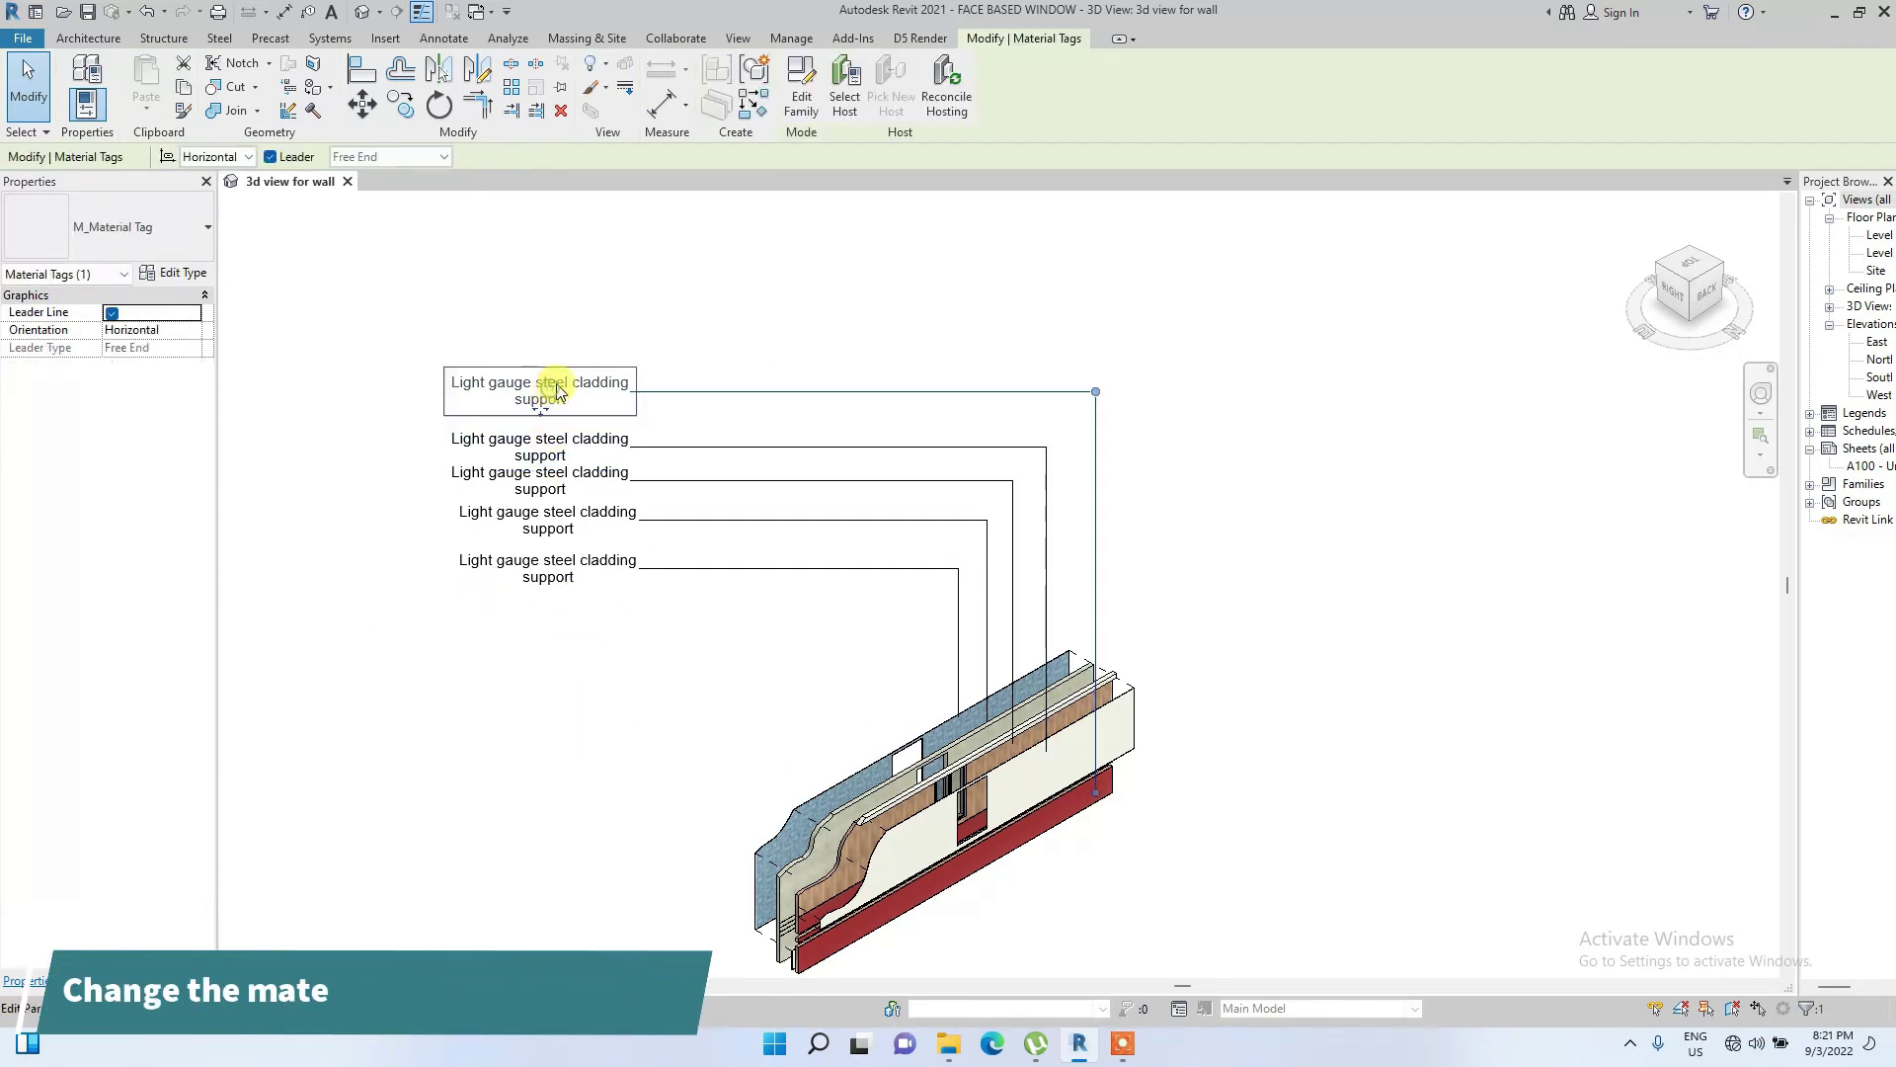
In the material tag family, replace the label's Description parameter with Name
{"action": "left_click", "coordinate": [802, 79]}
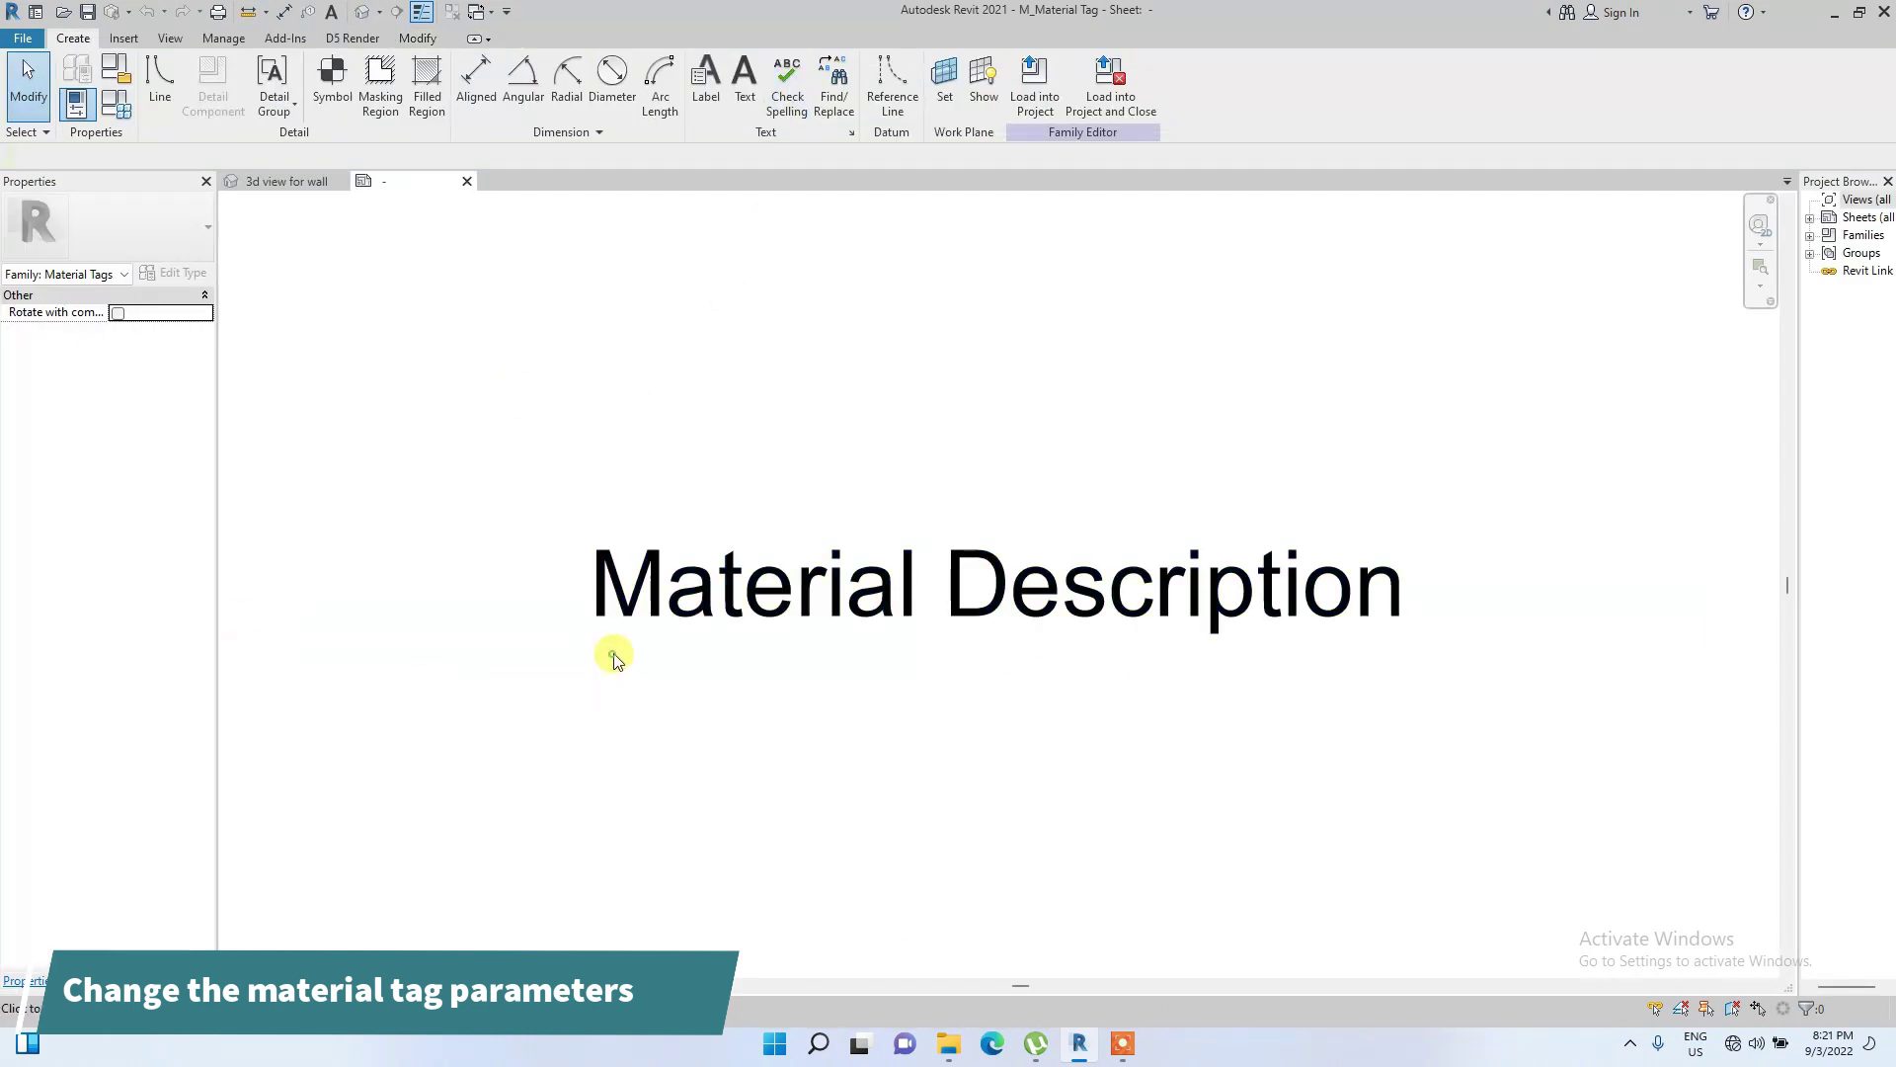
{"action": "left_click", "coordinate": [614, 656]}
{"action": "left_click", "coordinate": [150, 331]}
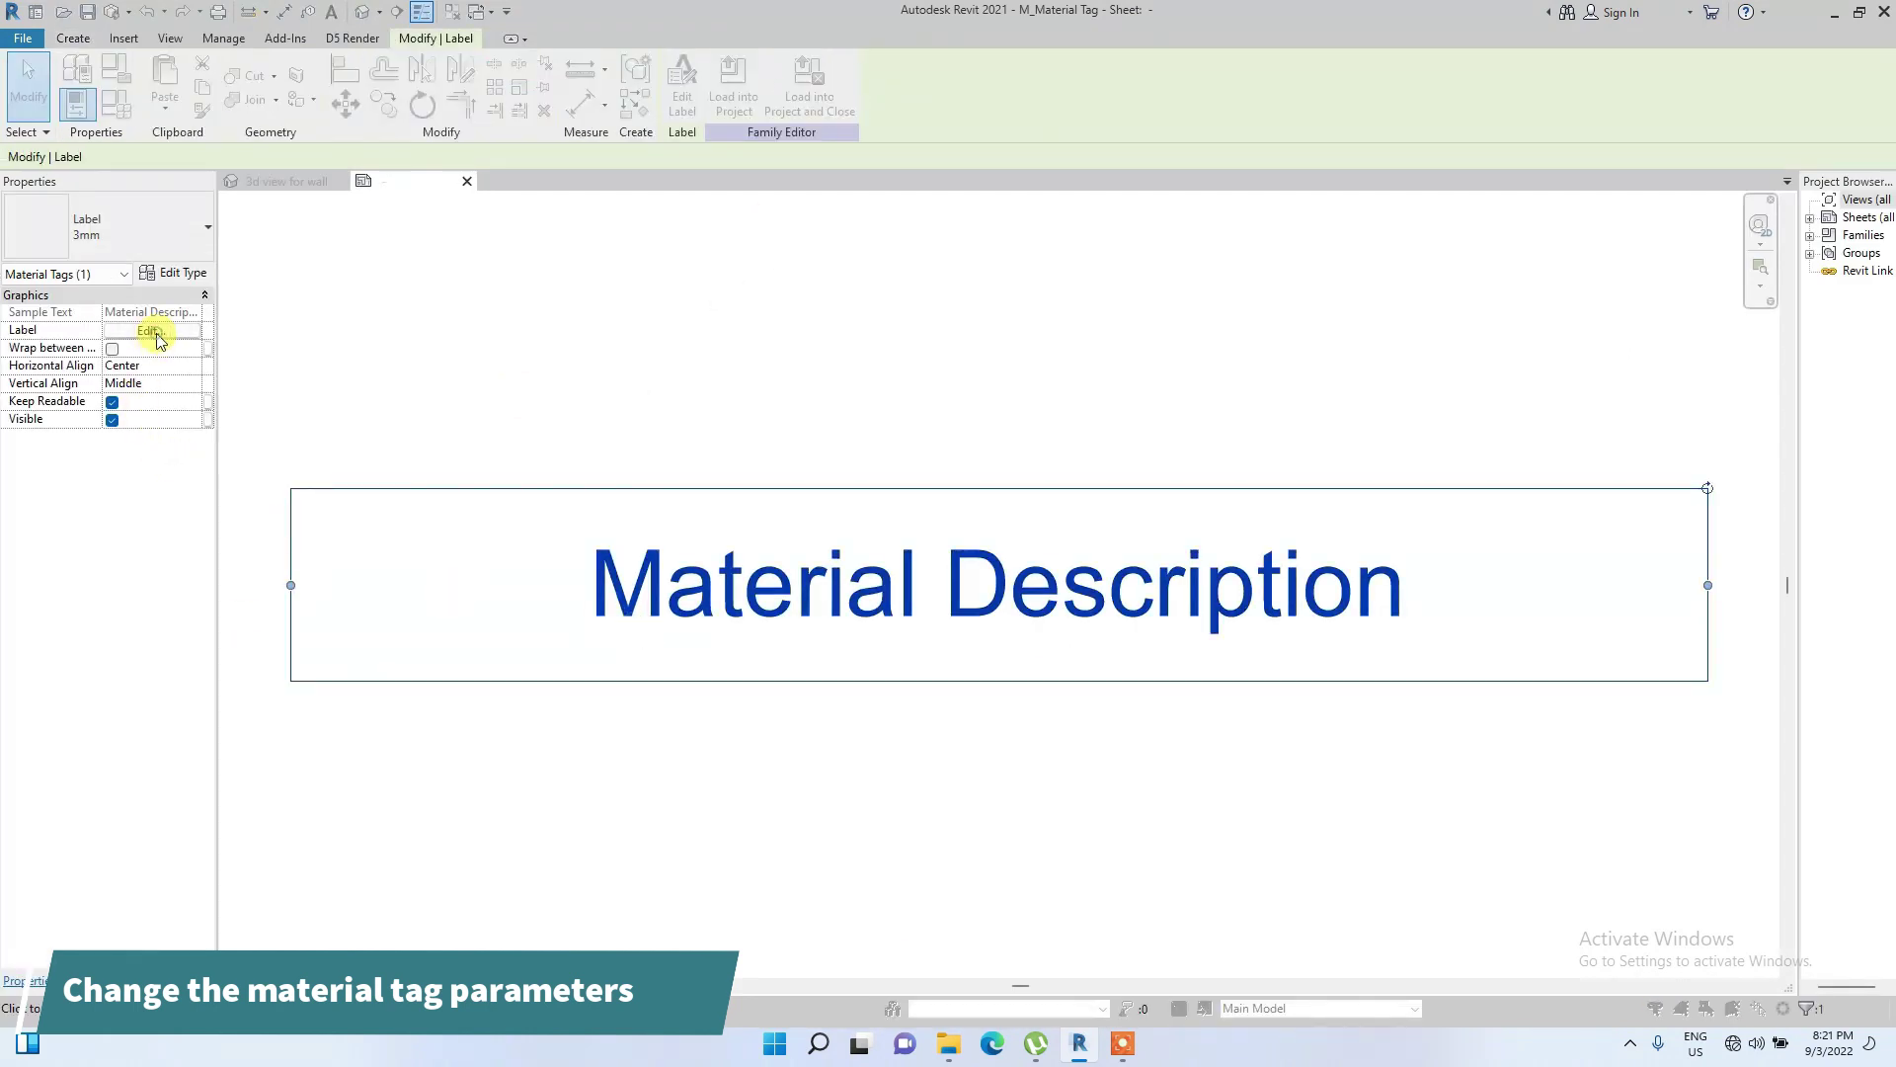
{"action": "left_click", "coordinate": [869, 435]}
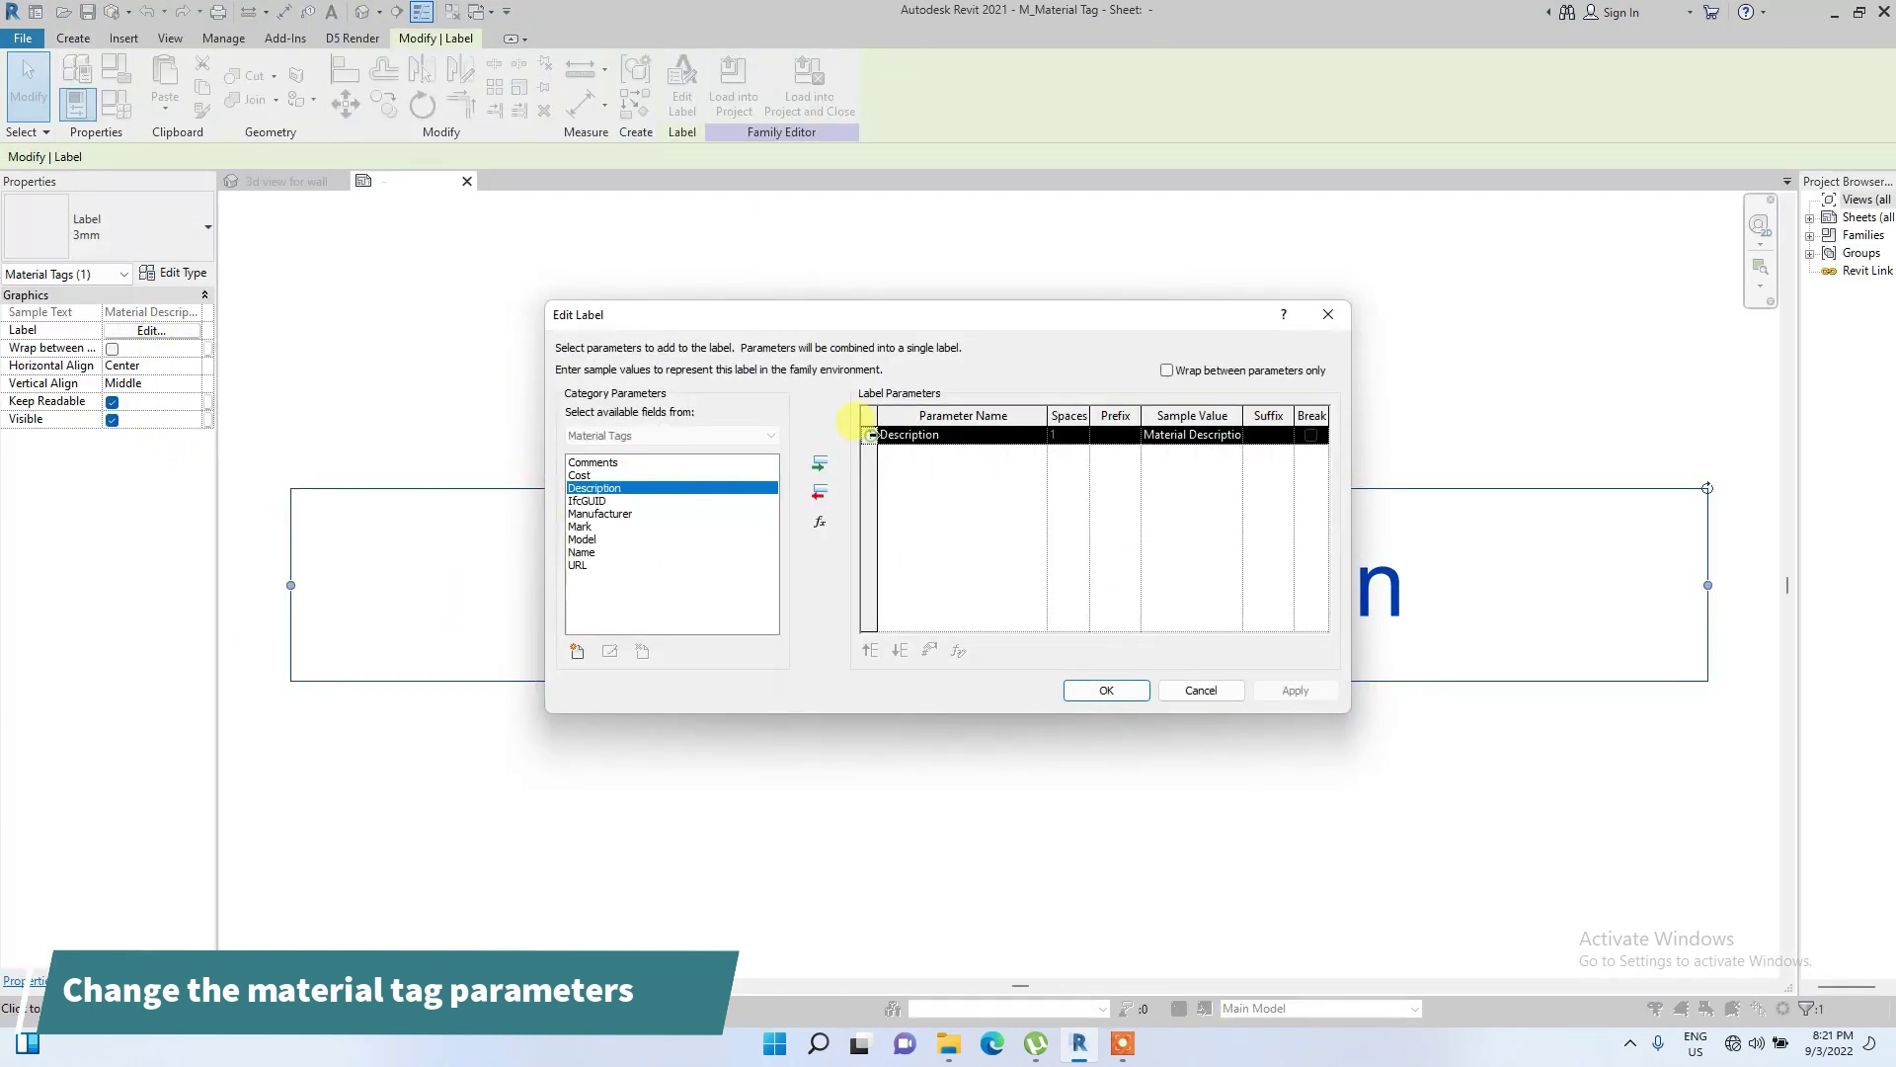
{"action": "left_click", "coordinate": [815, 470]}
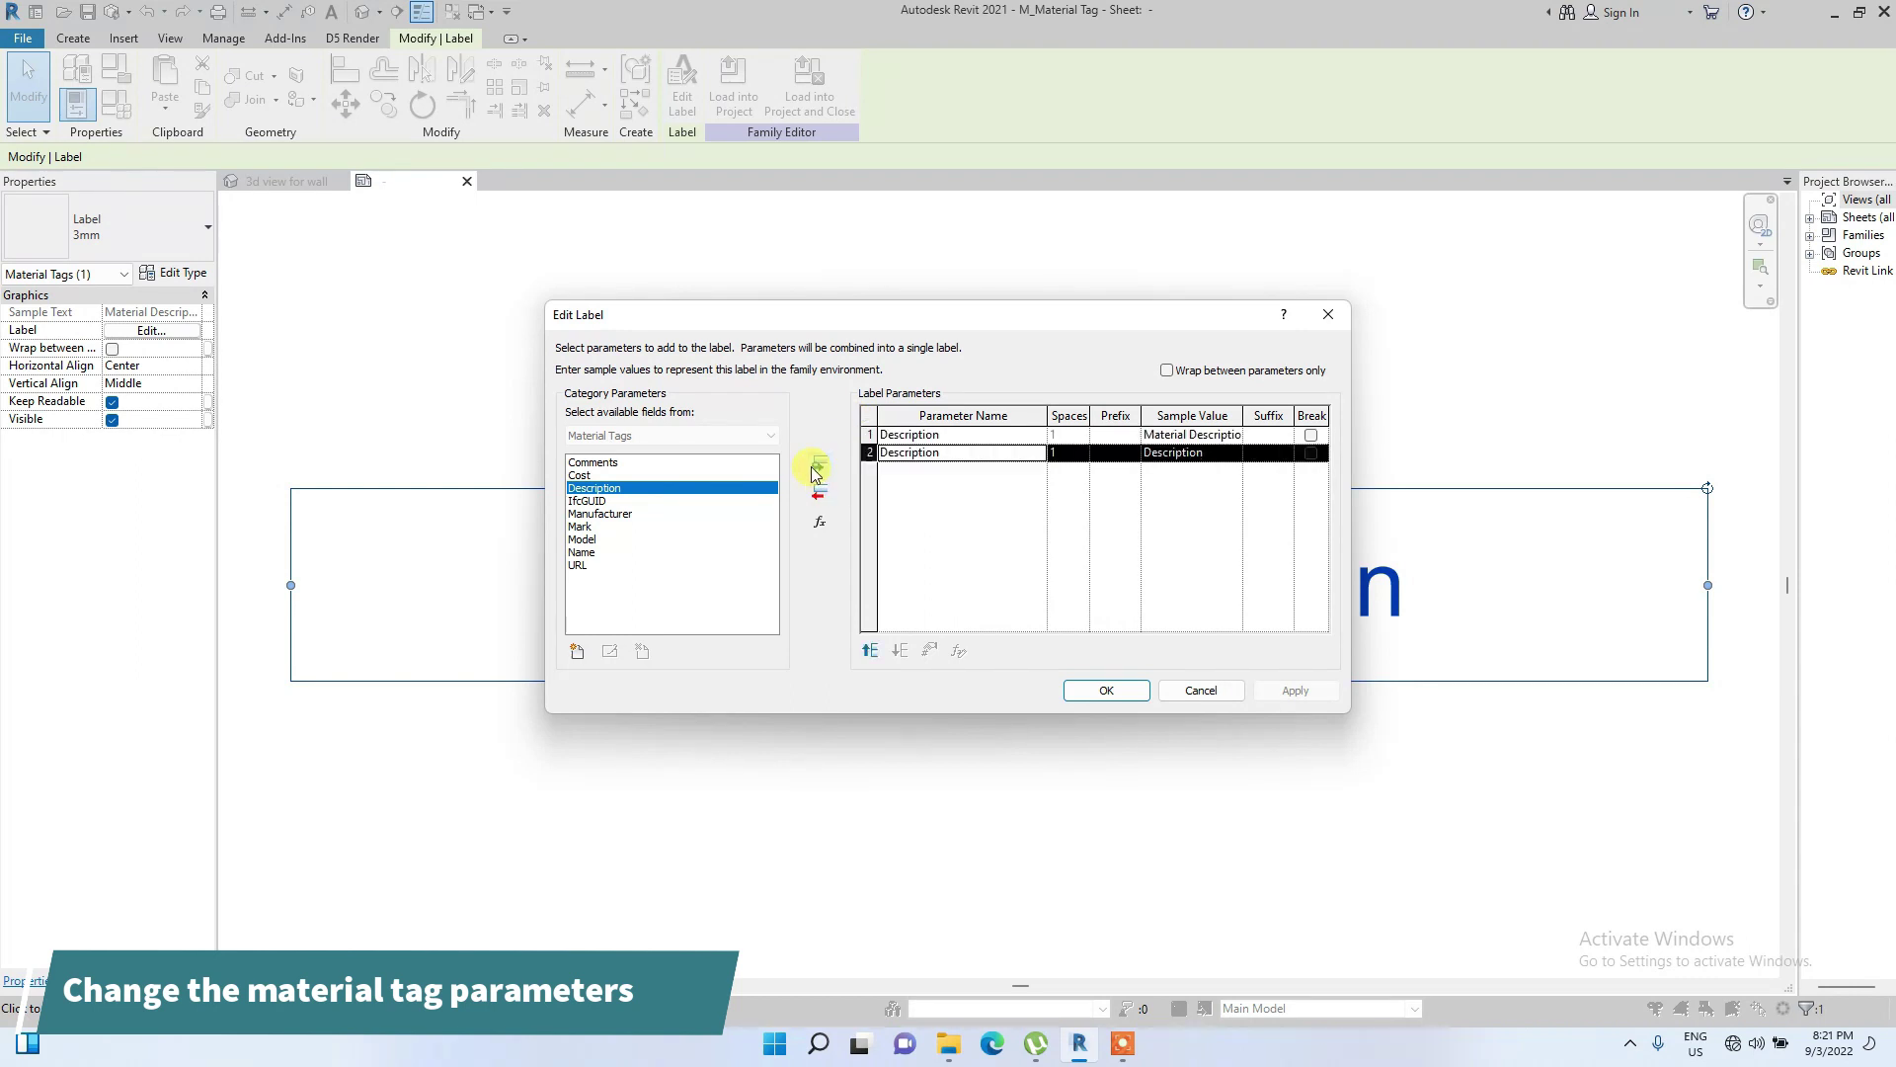
{"action": "left_click", "coordinate": [582, 553]}
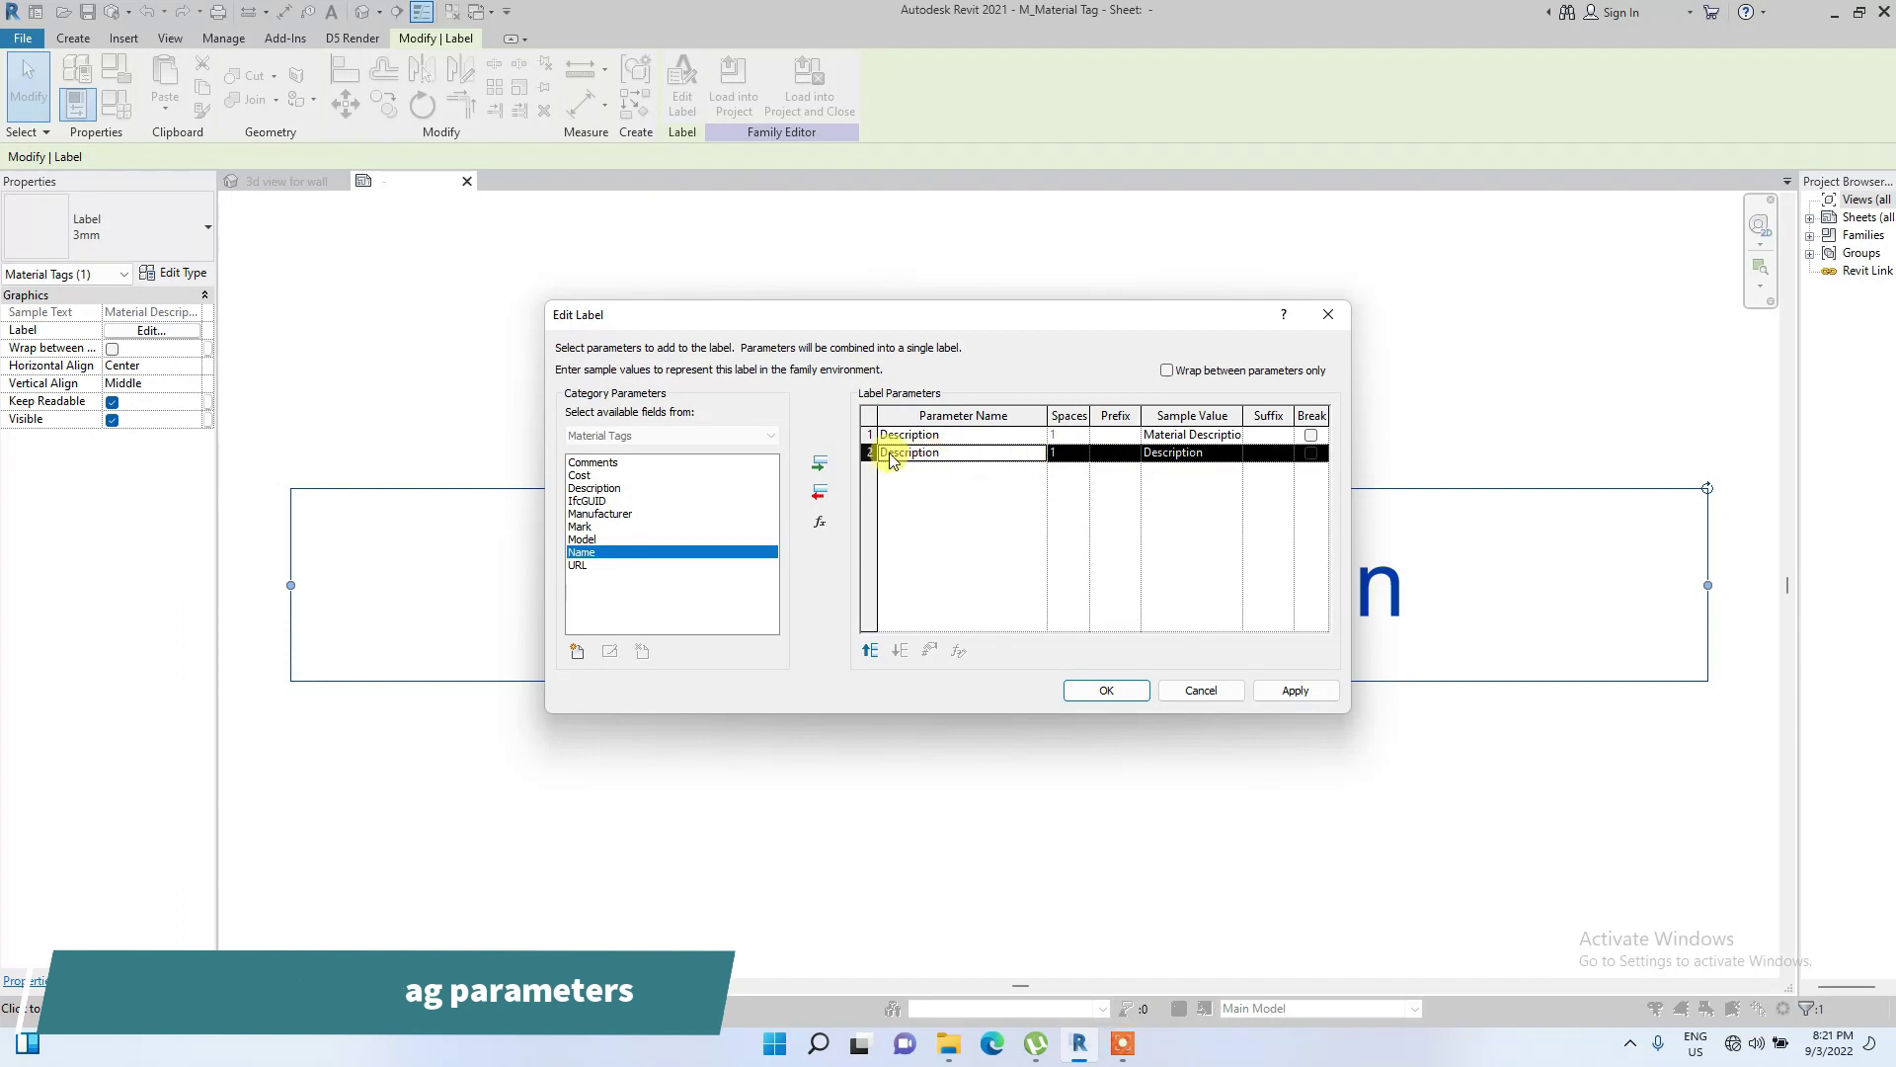
{"action": "left_click", "coordinate": [819, 492]}
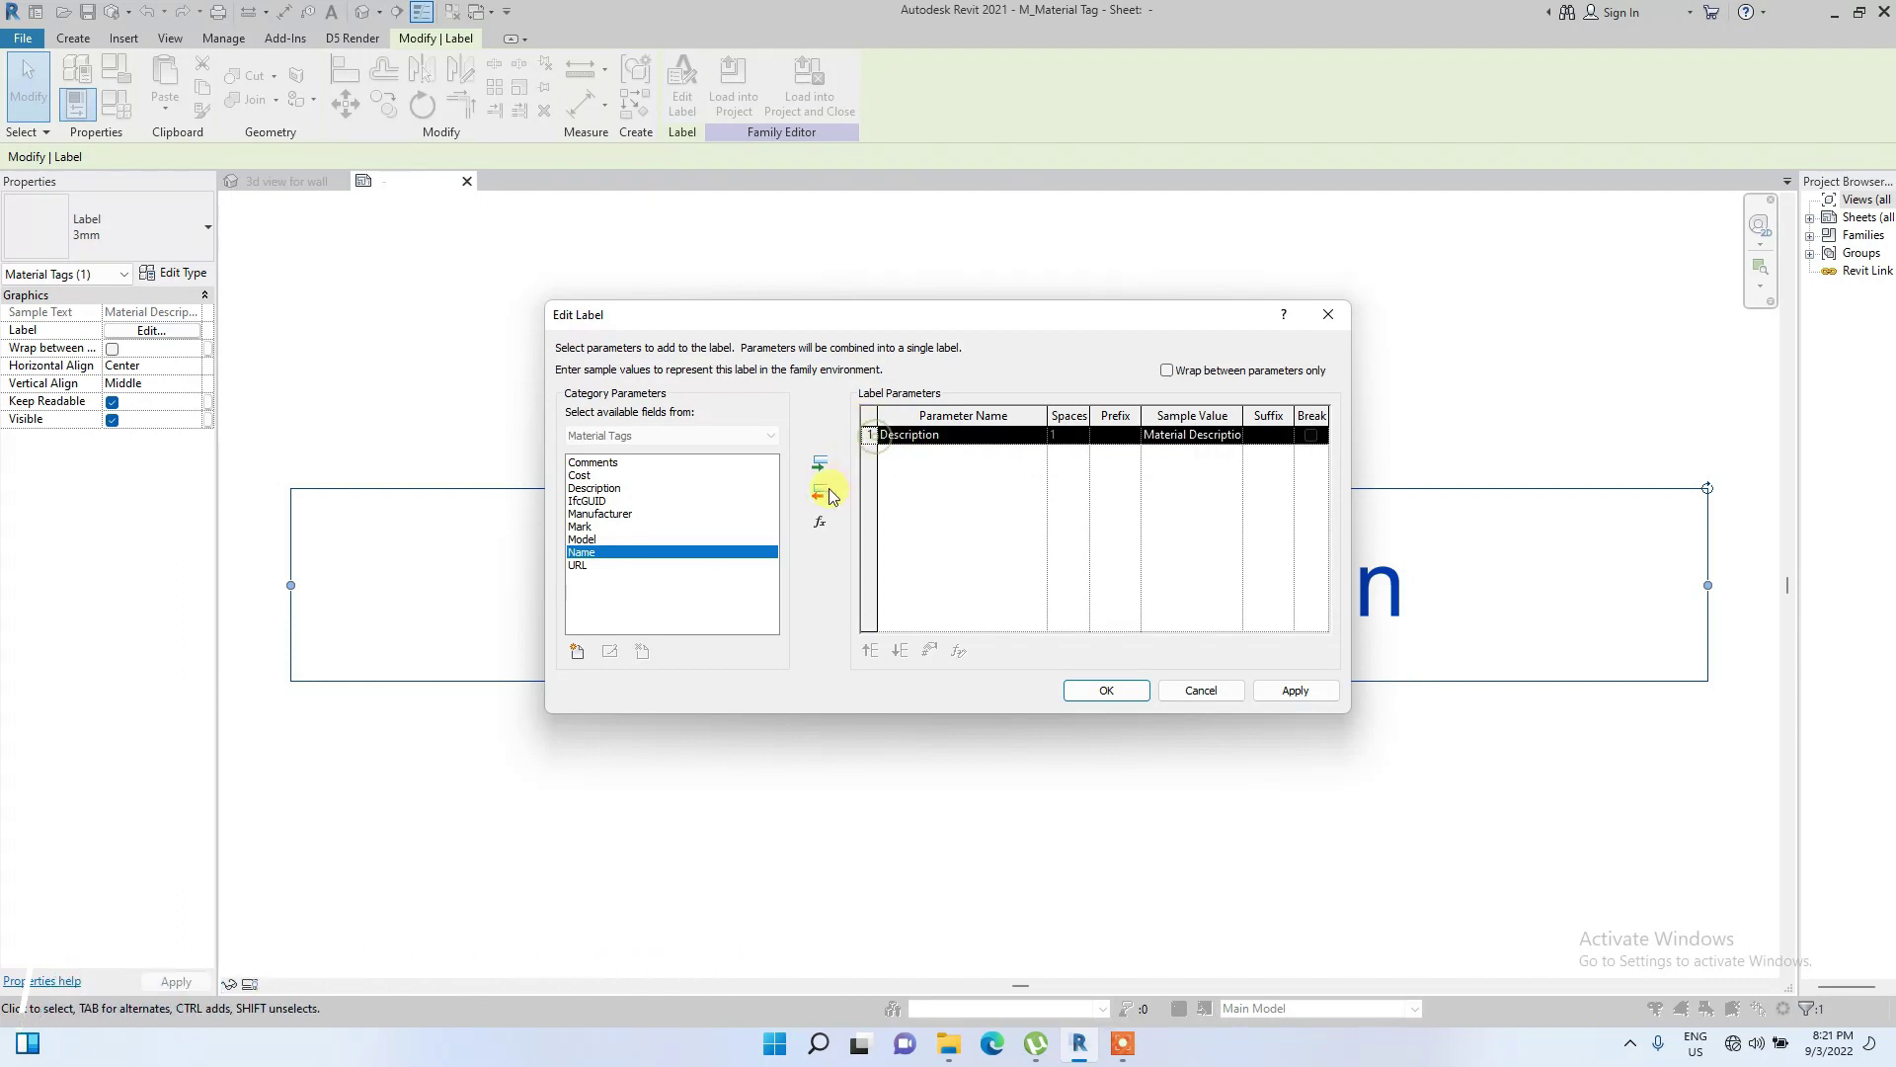
{"action": "left_click", "coordinate": [821, 493]}
{"action": "left_click", "coordinate": [818, 464]}
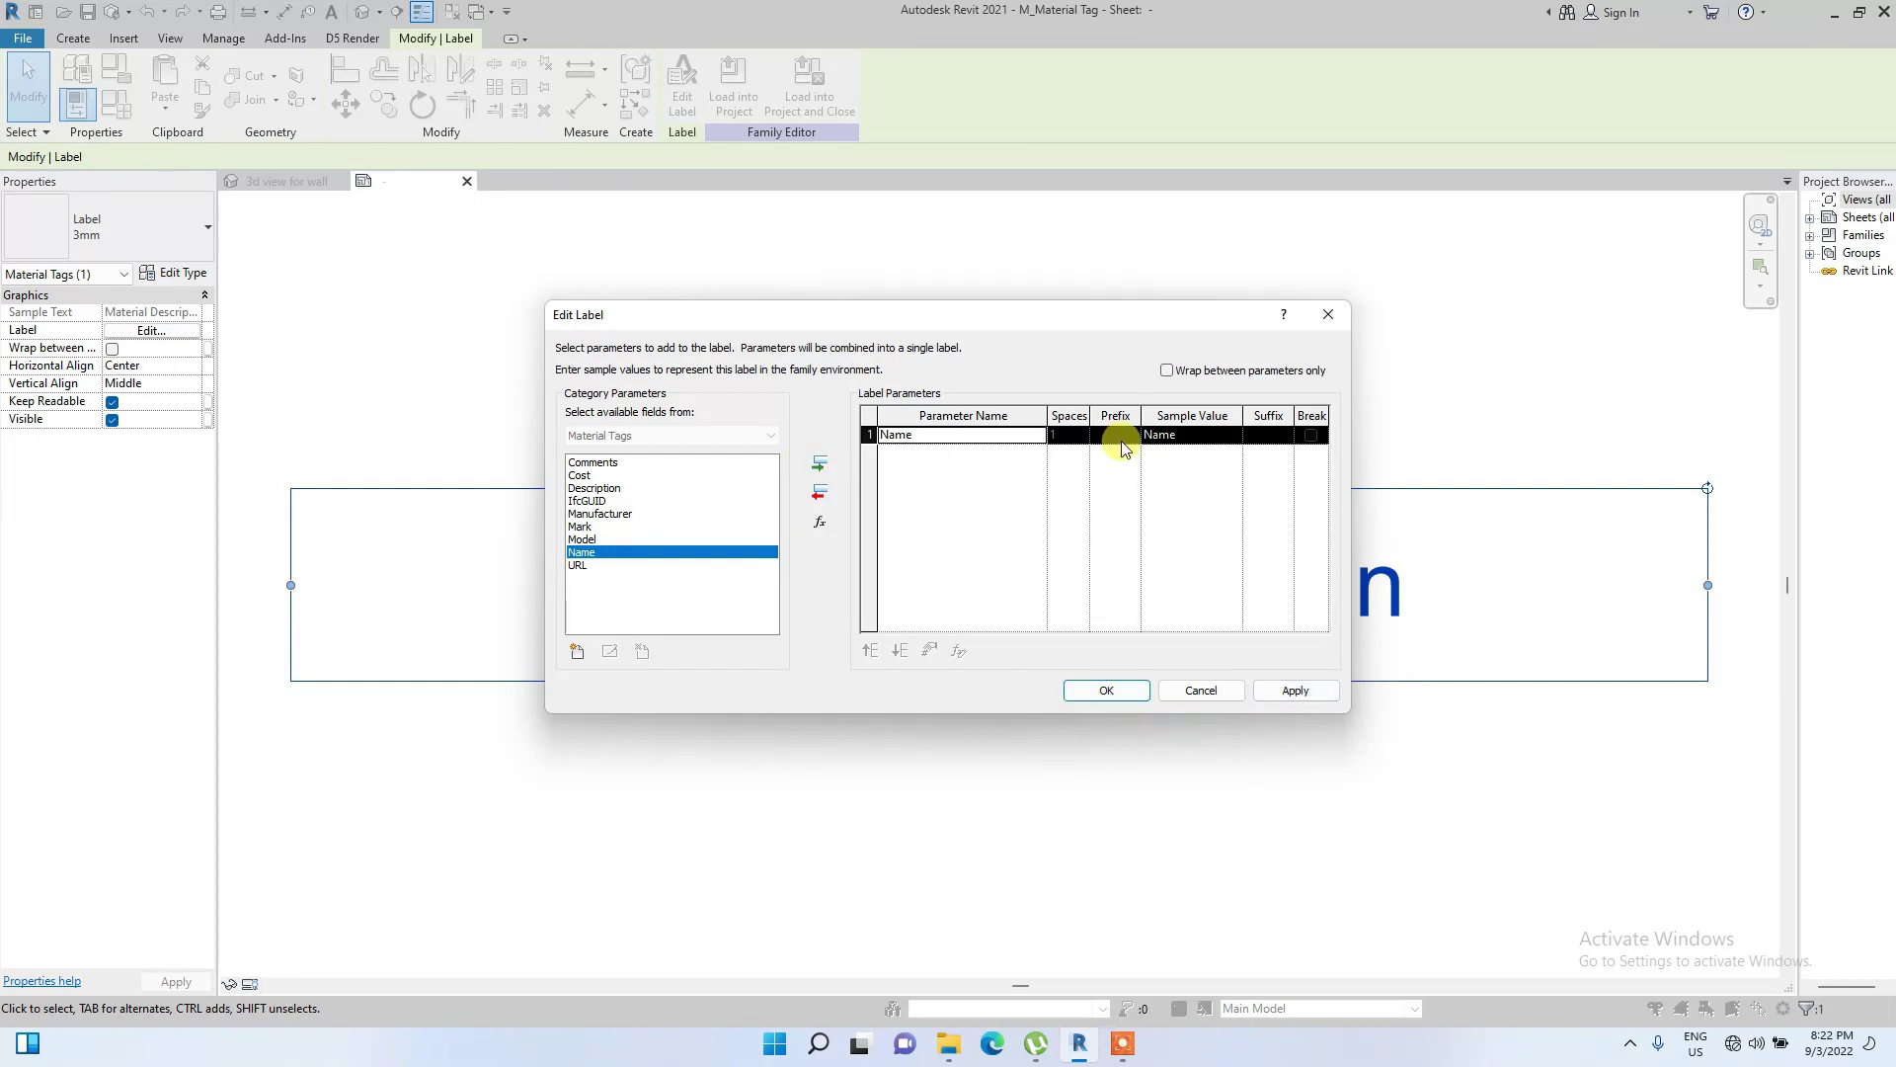
{"action": "left_click", "coordinate": [1110, 690]}
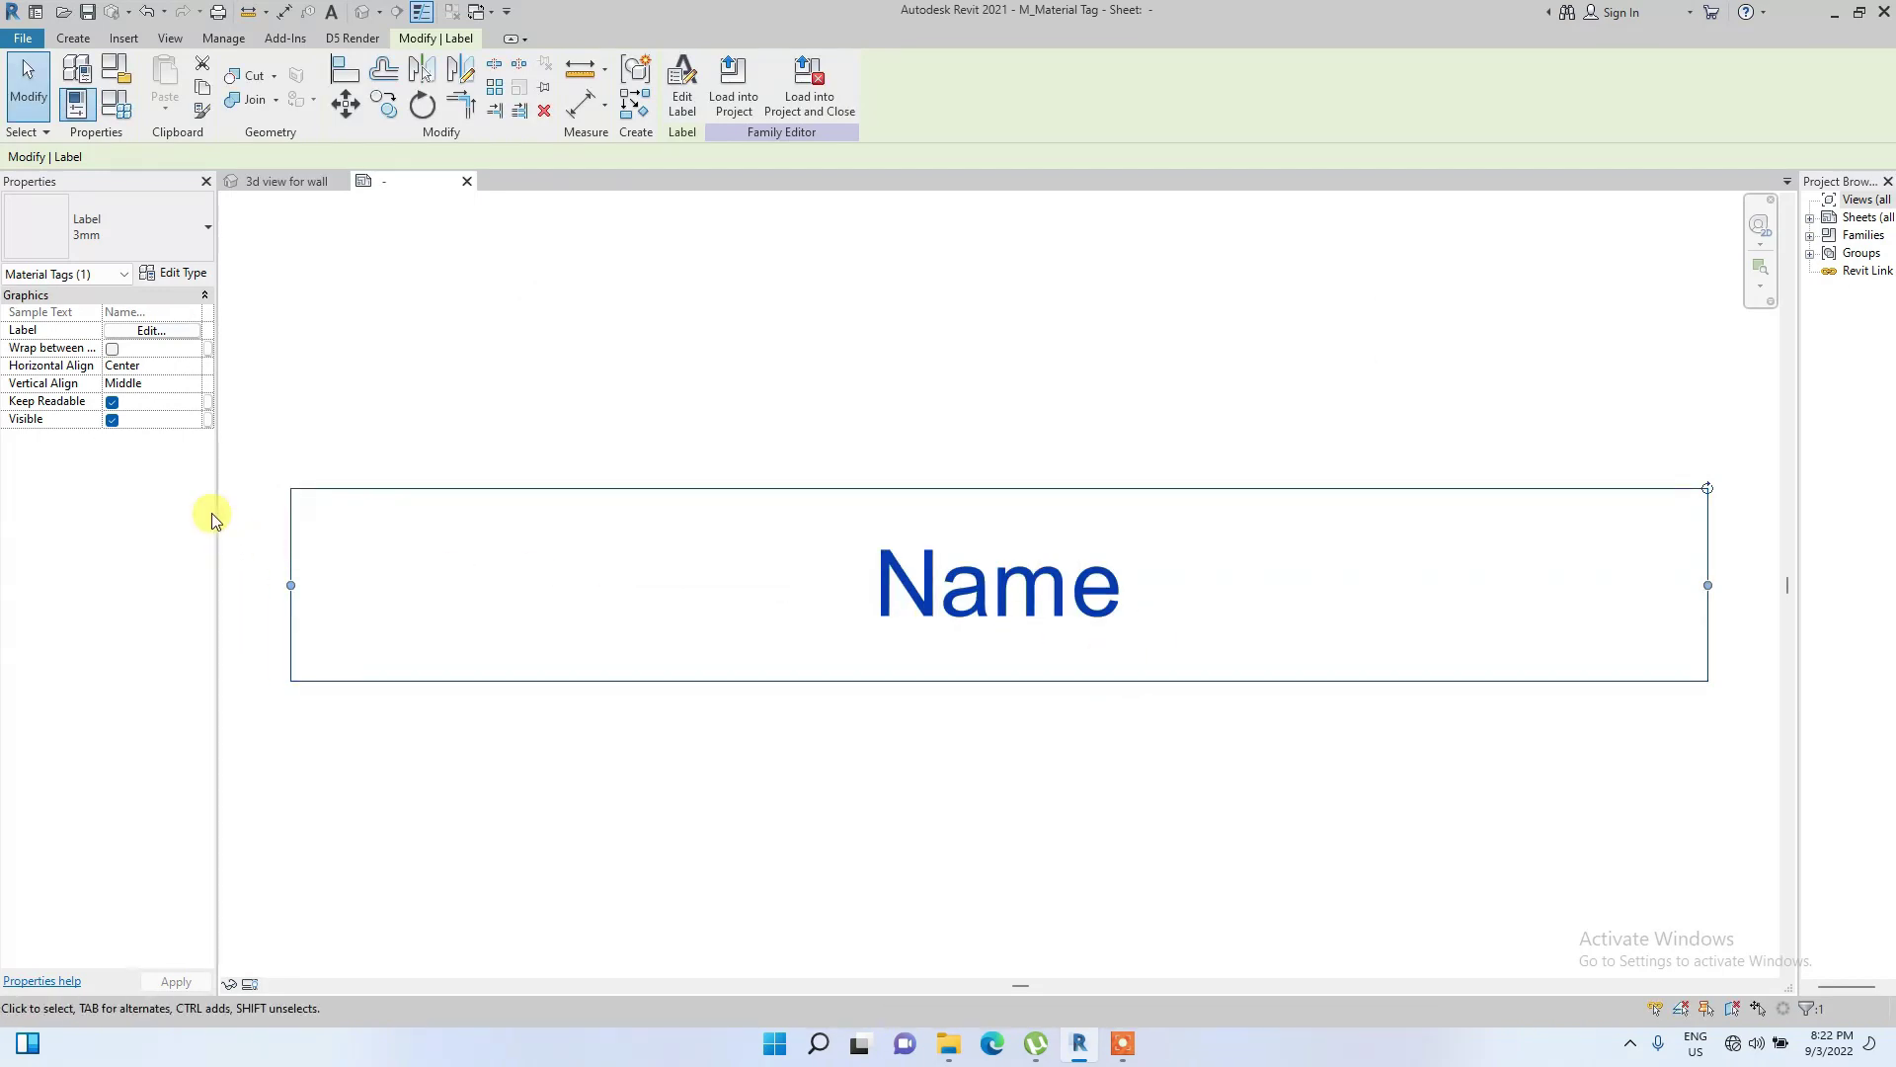
Set the label type's Text Size to 2 mm
{"action": "left_click", "coordinate": [178, 275]}
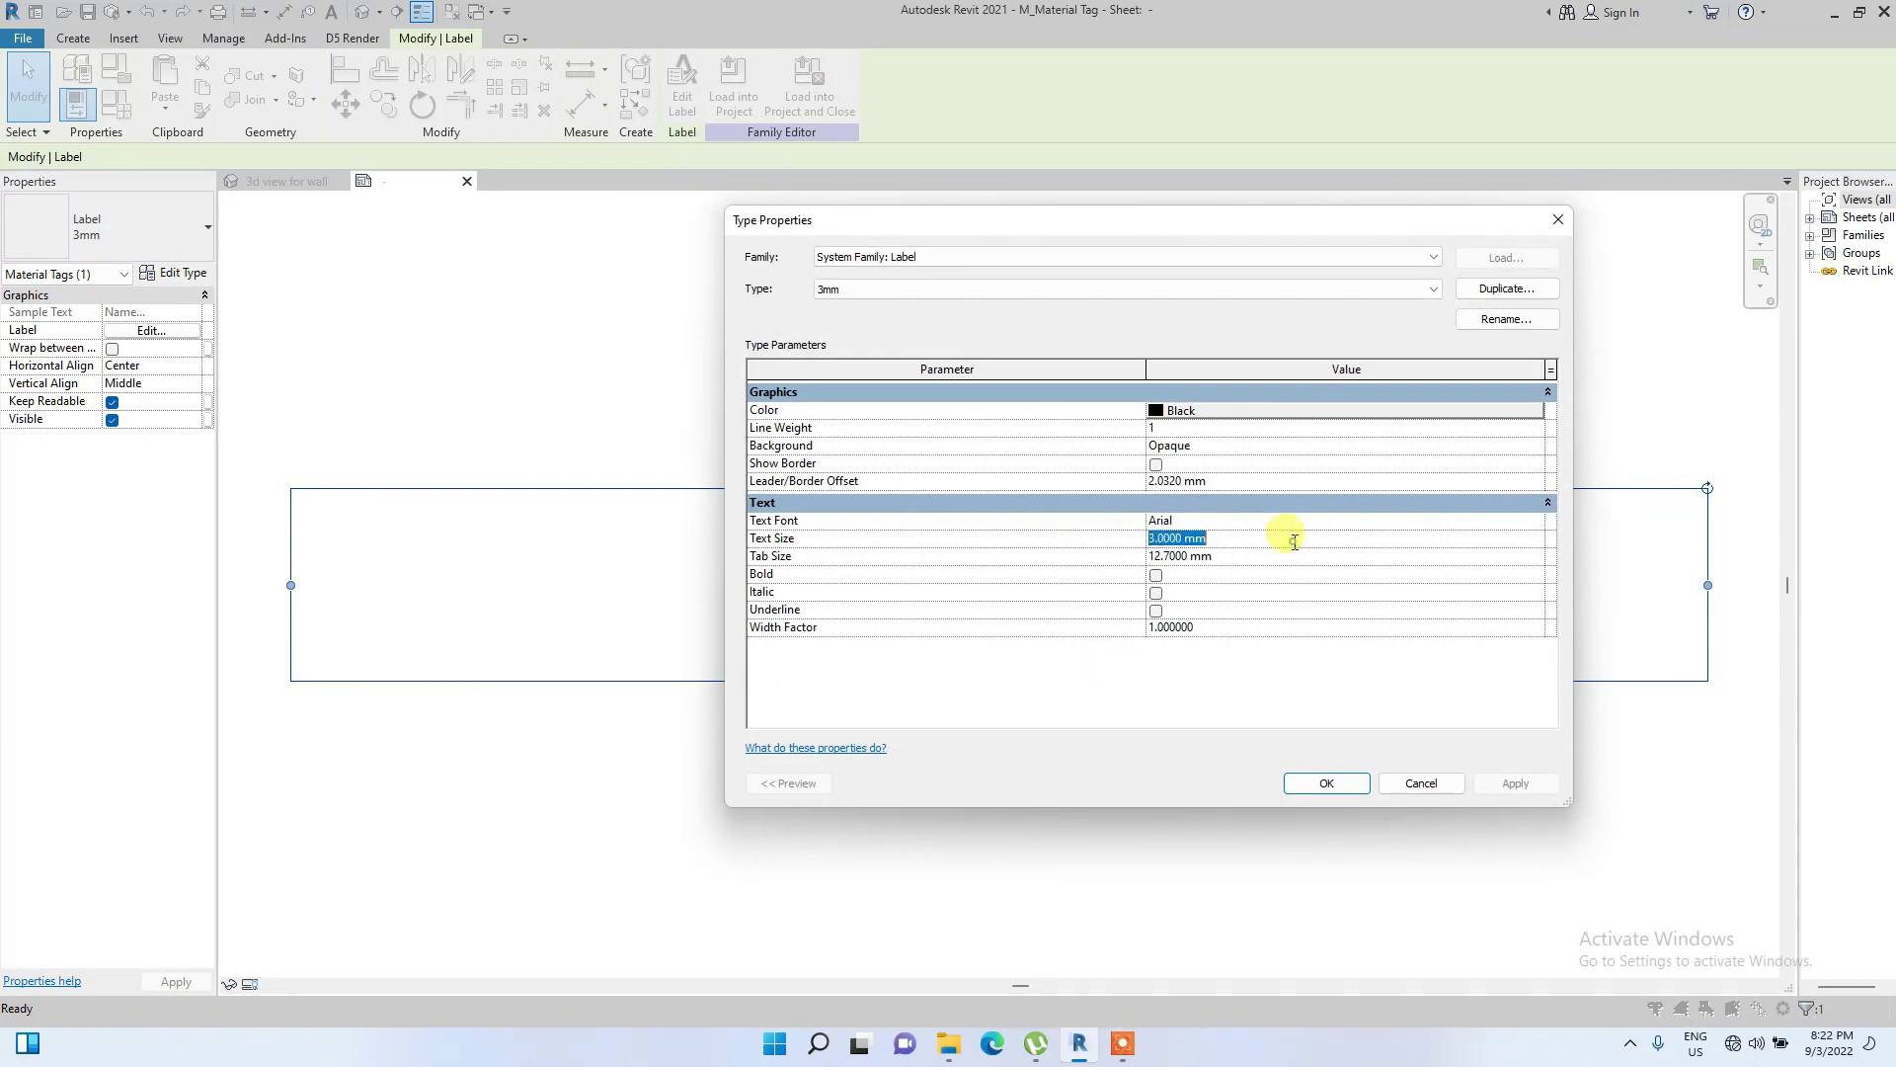
{"action": "type", "text": "2"}
{"action": "left_click", "coordinate": [1333, 787]}
Change the label font to Elegant Lux Mager and load the family into the project
{"action": "left_click", "coordinate": [178, 272]}
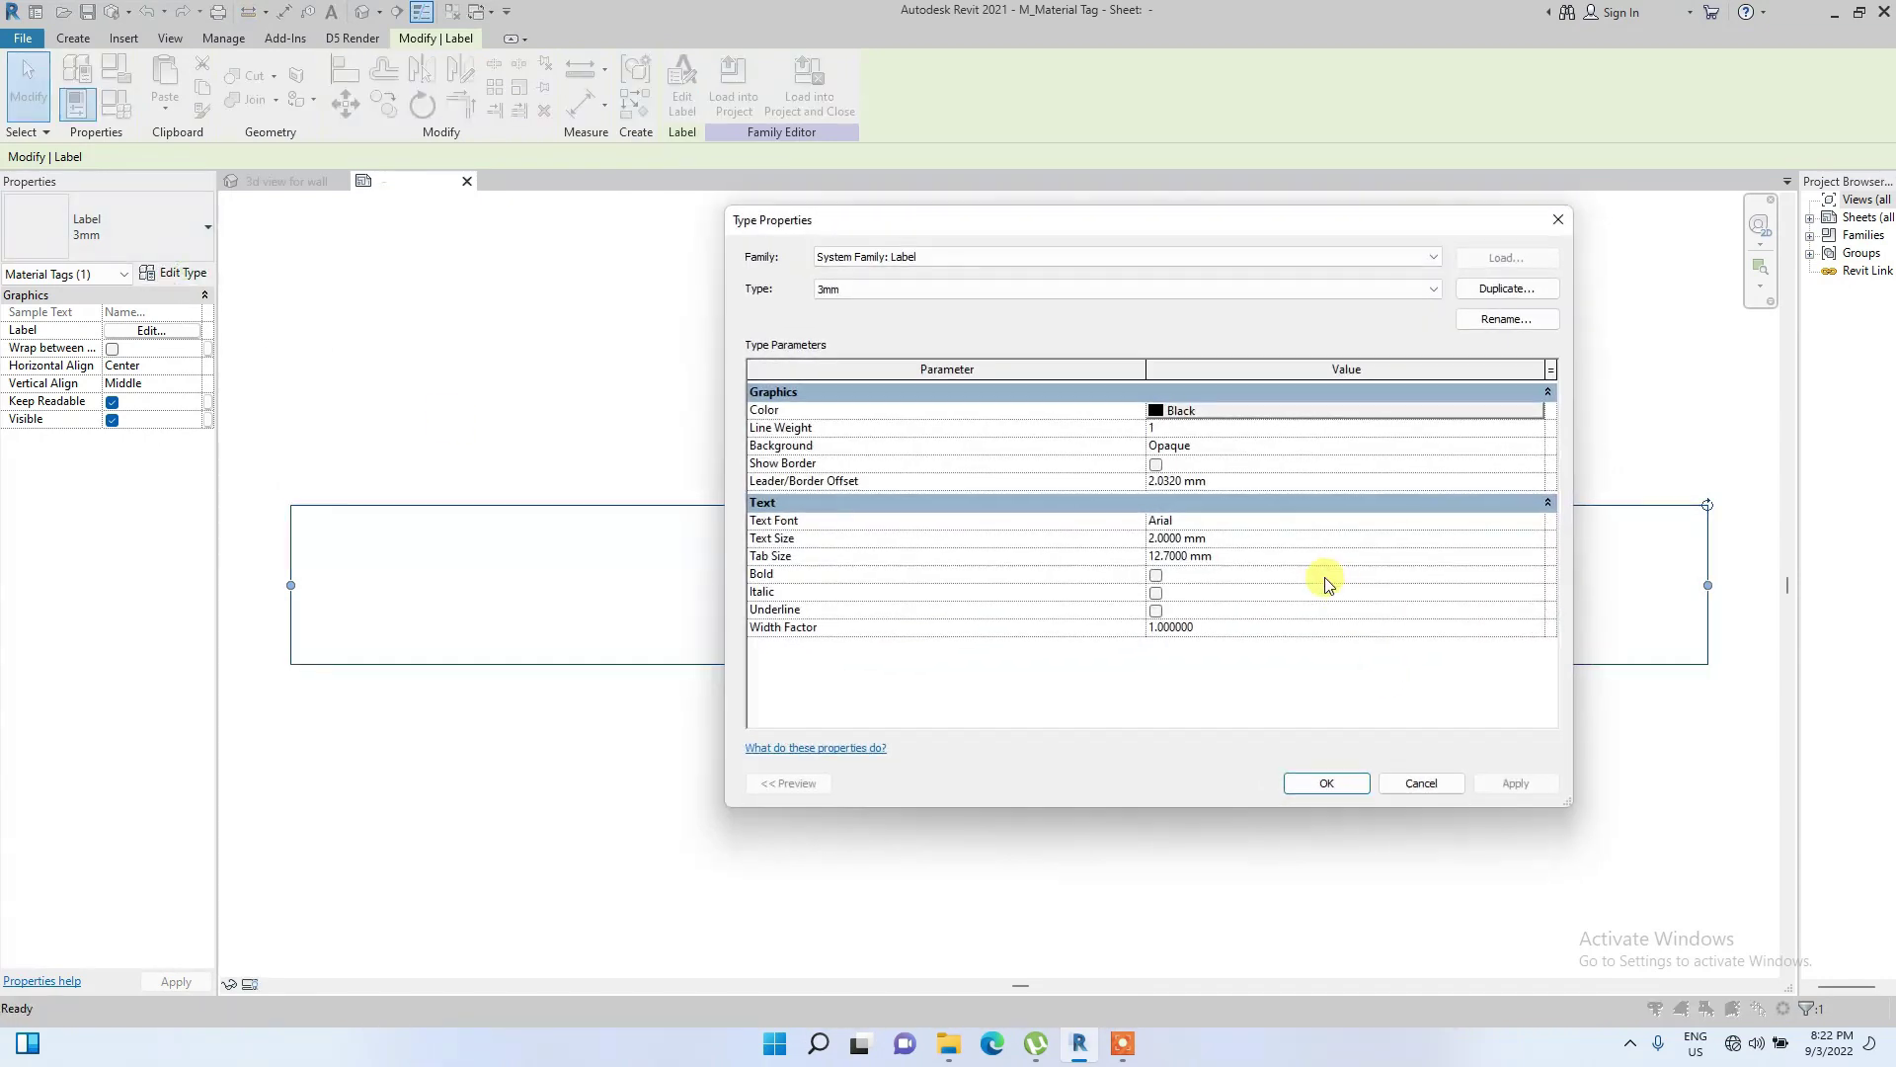
{"action": "left_click", "coordinate": [1284, 520]}
{"action": "type", "text": "Elegant Lux Mager"}
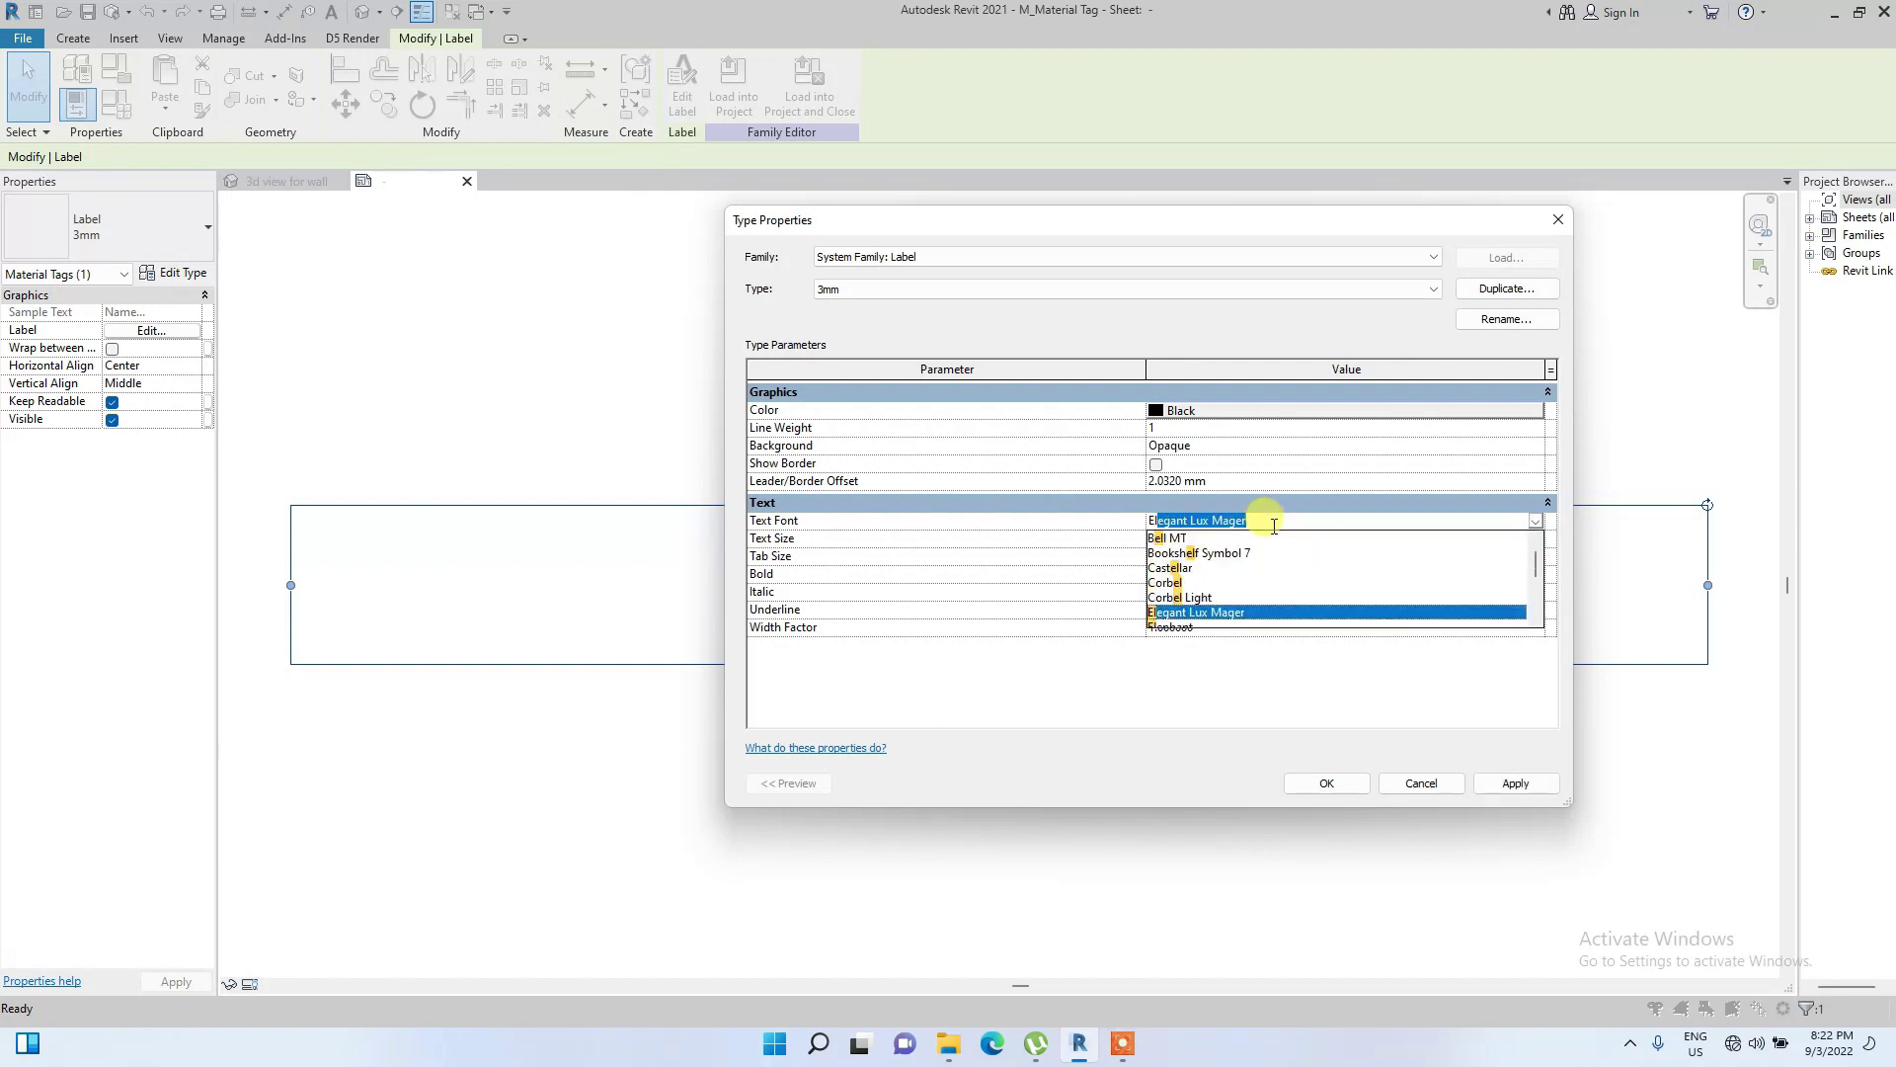
{"action": "key", "text": "Return"}
{"action": "left_click", "coordinate": [1516, 783]}
{"action": "left_click", "coordinate": [1326, 783]}
{"action": "left_click", "coordinate": [809, 87]}
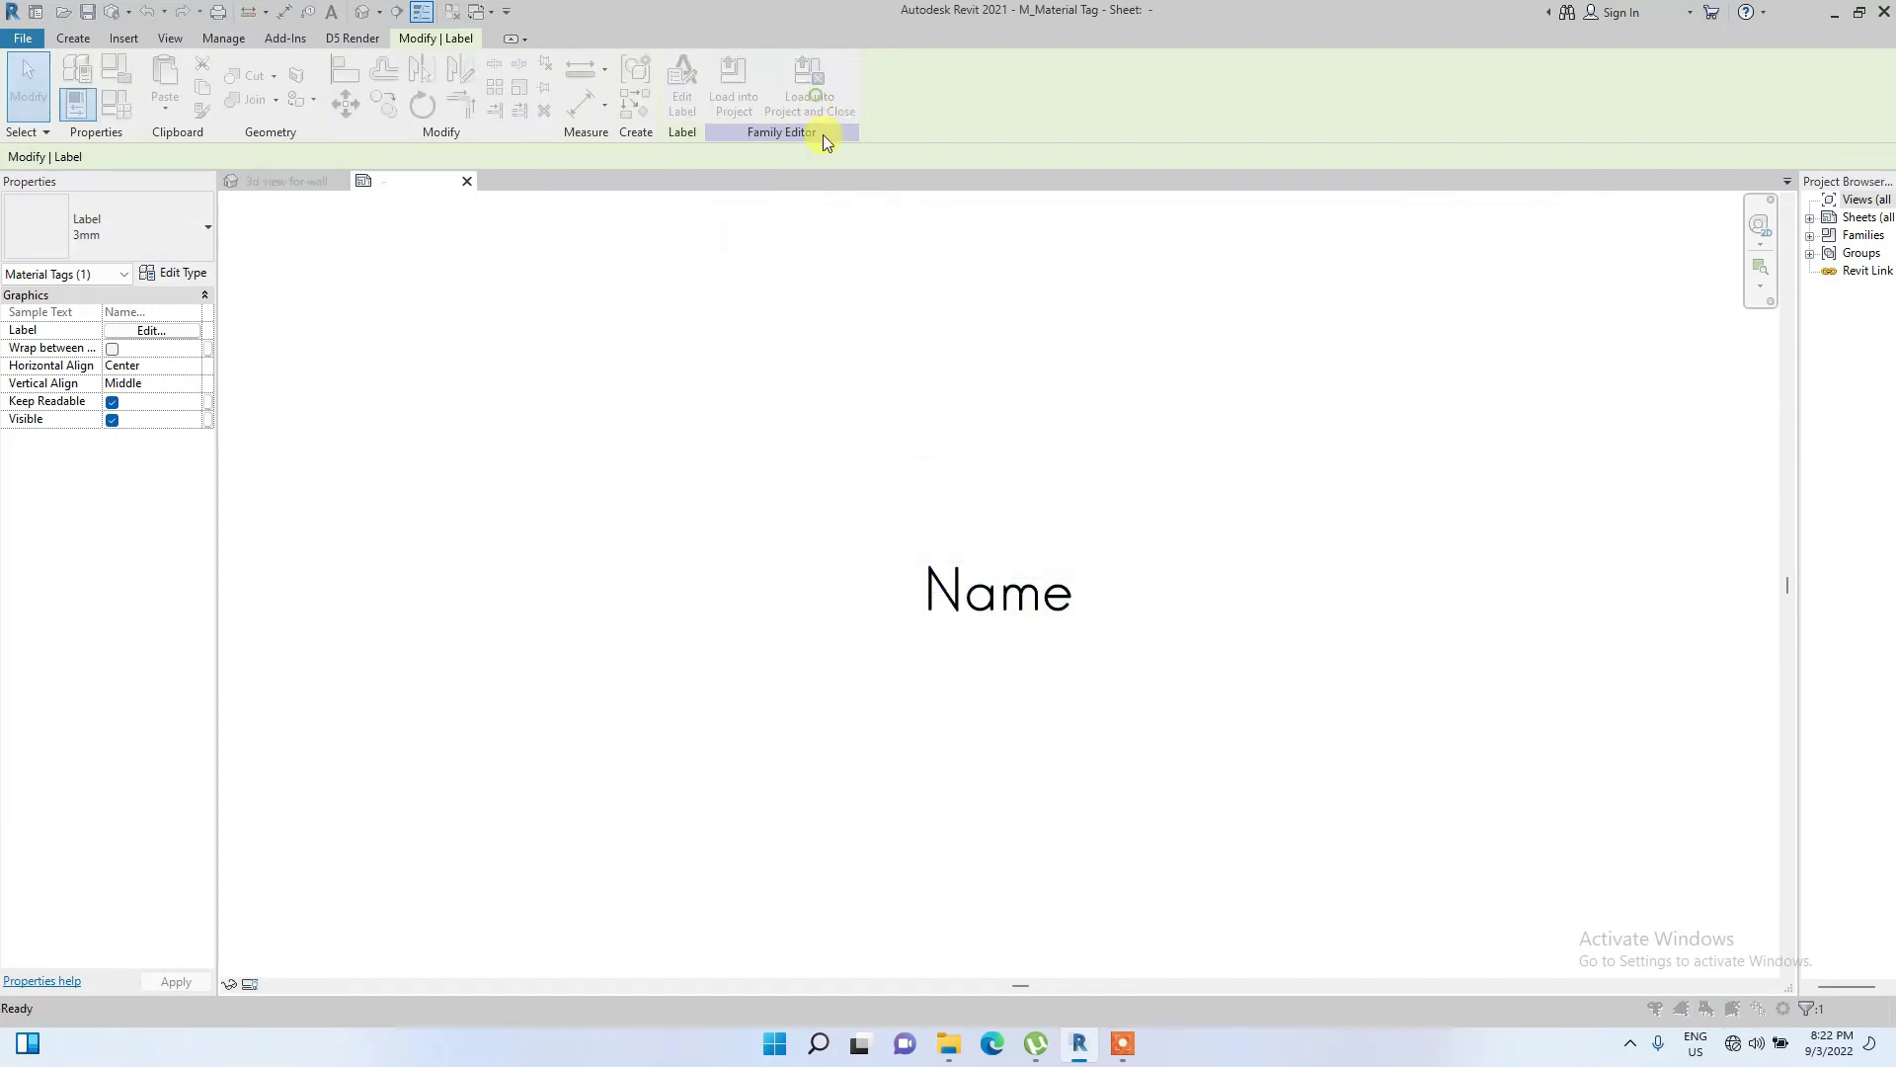
Decline saving the family and overwrite the existing tag version and its parameter values
{"action": "left_click", "coordinate": [1010, 527]}
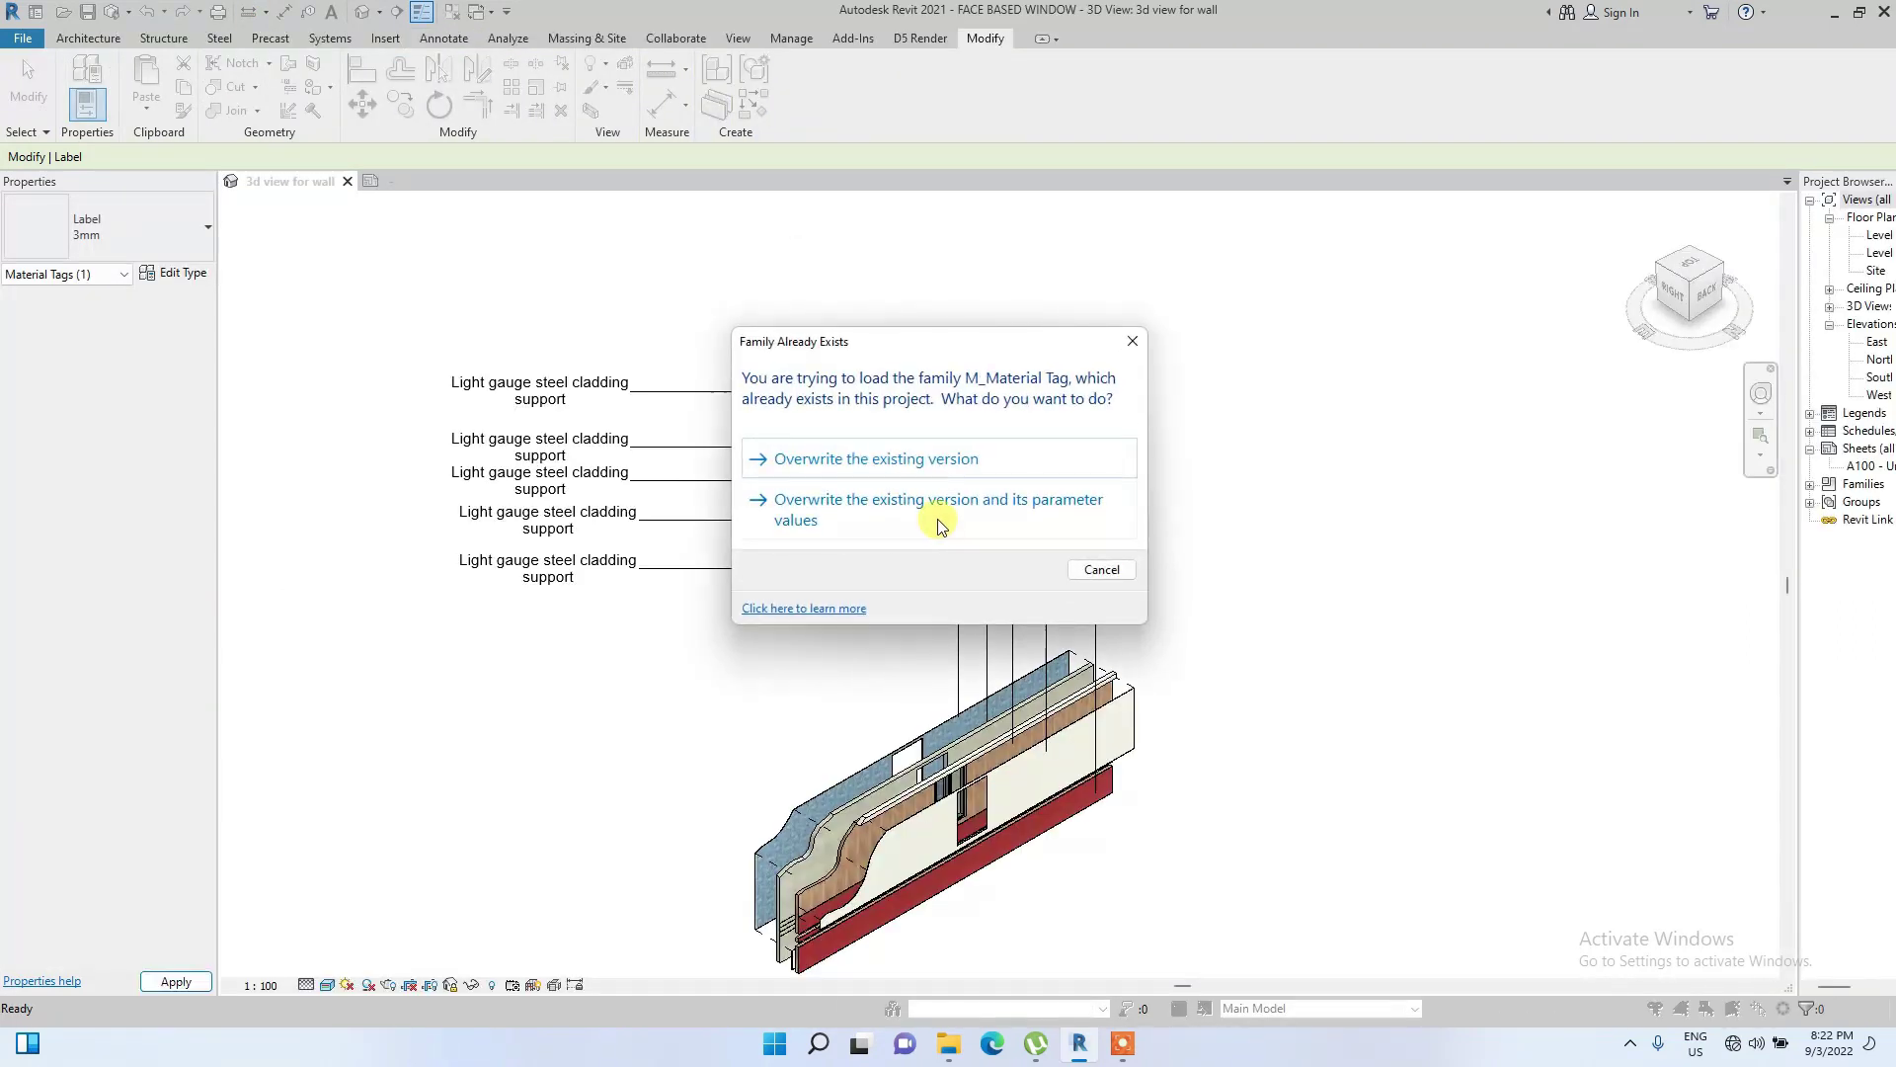
{"action": "left_click", "coordinate": [939, 522]}
{"action": "scroll", "coordinate": [592, 642], "scroll_direction": "up", "scroll_amount": 3}
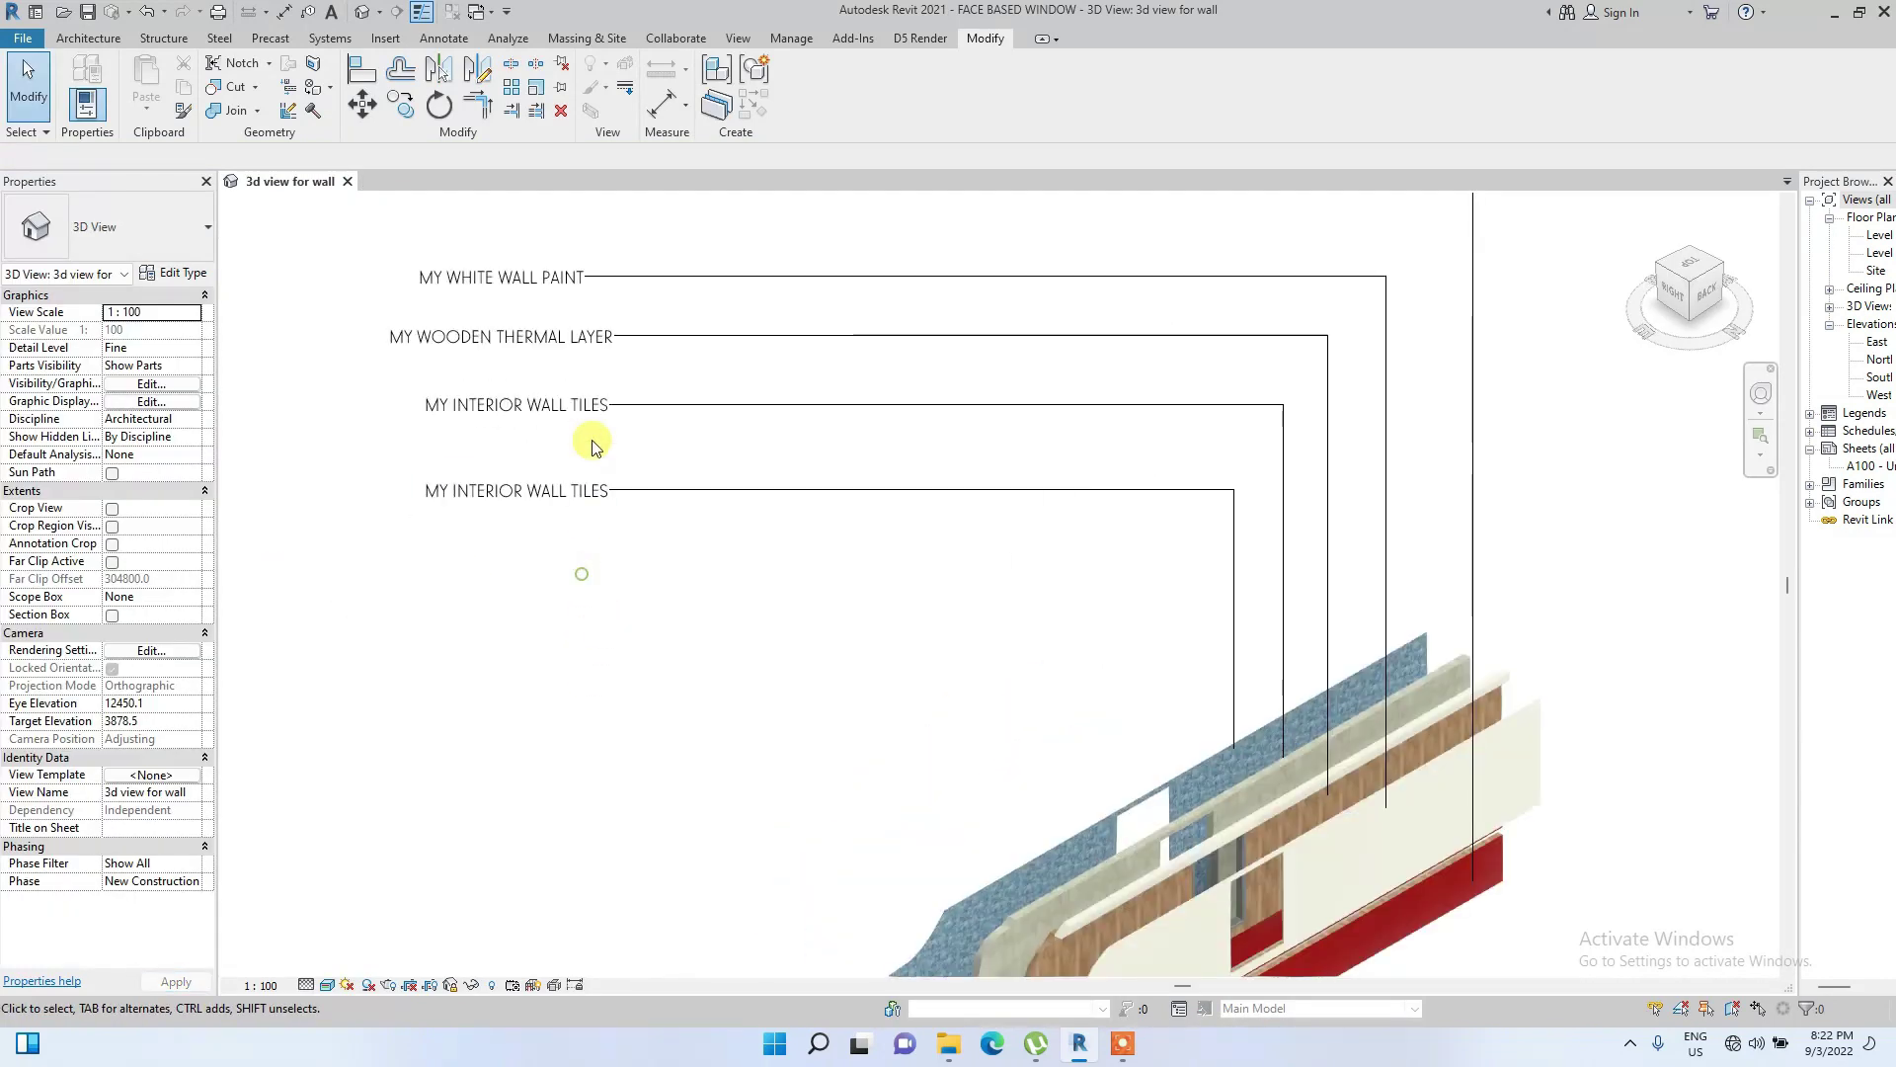
{"action": "scroll", "coordinate": [589, 578], "scroll_direction": "down", "scroll_amount": 2}
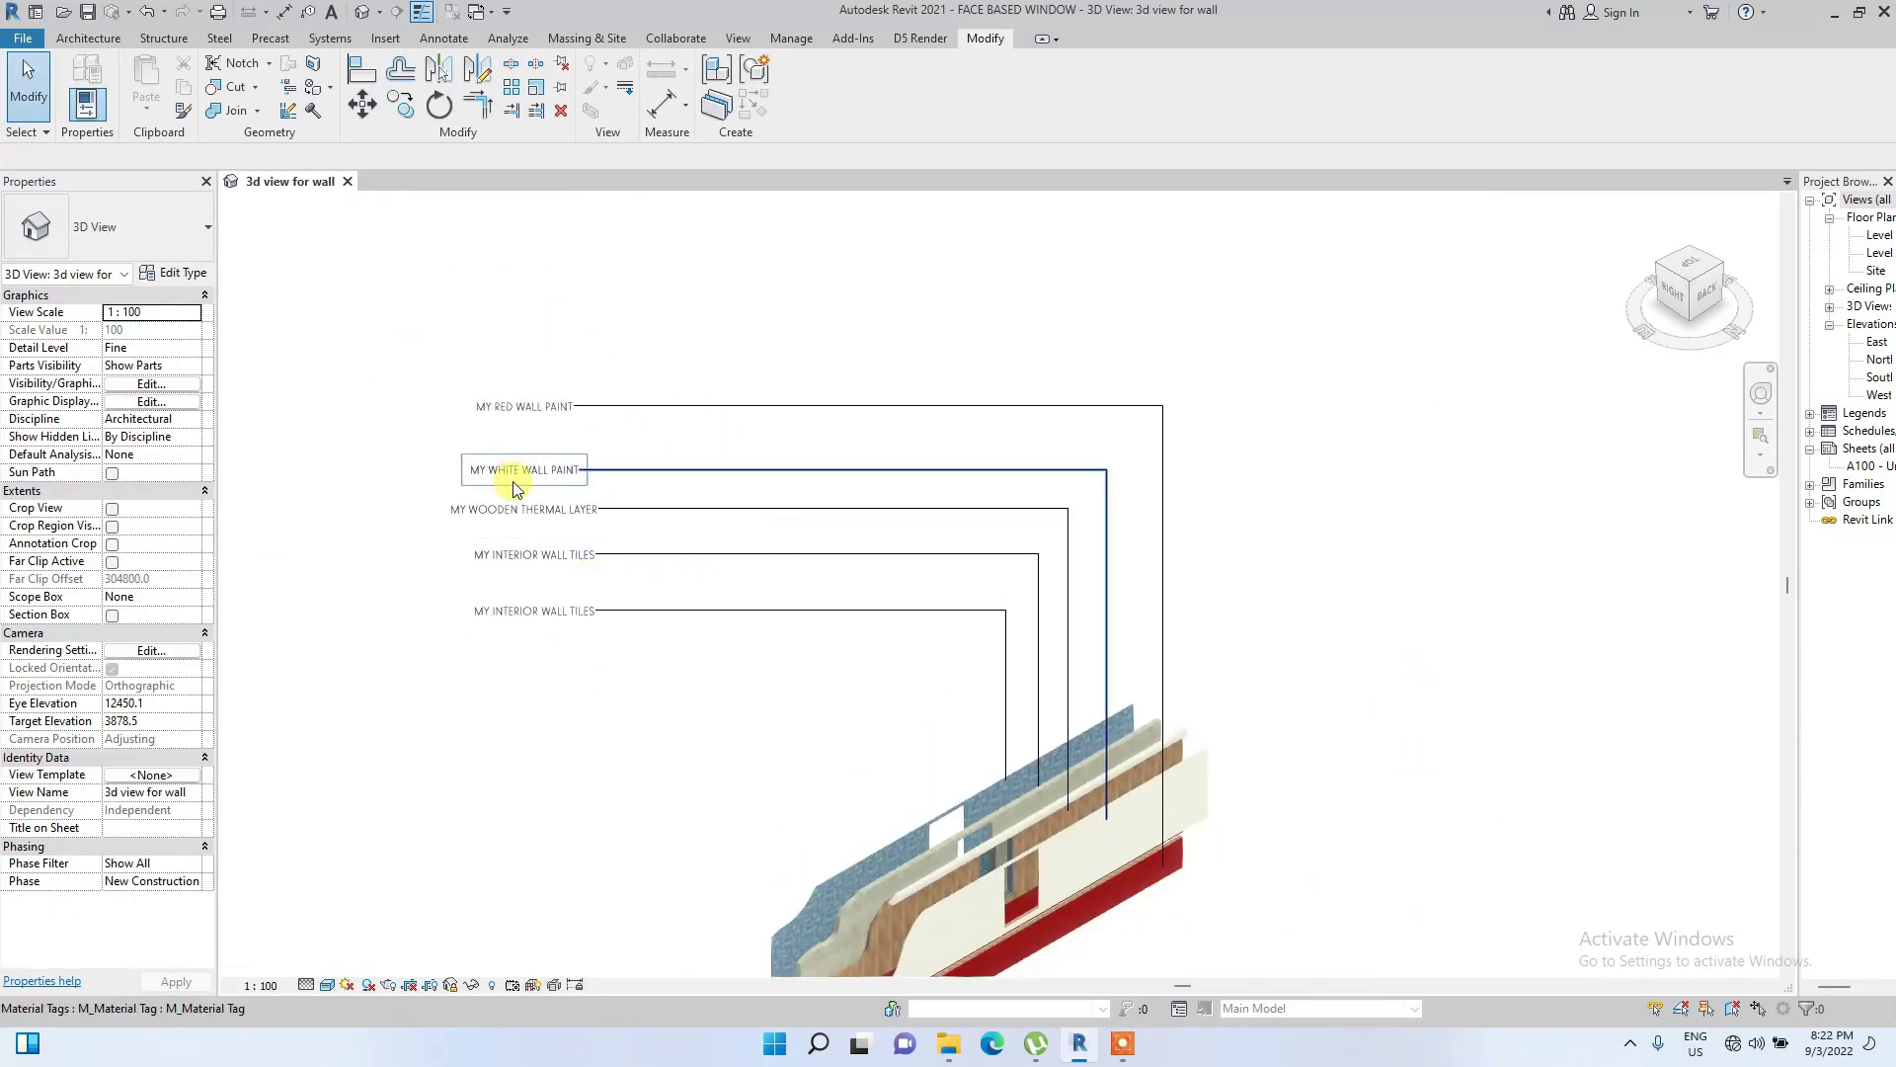
{"action": "scroll", "coordinate": [534, 489], "scroll_direction": "up", "scroll_amount": 4}
{"action": "scroll", "coordinate": [592, 385], "scroll_direction": "down", "scroll_amount": 3}
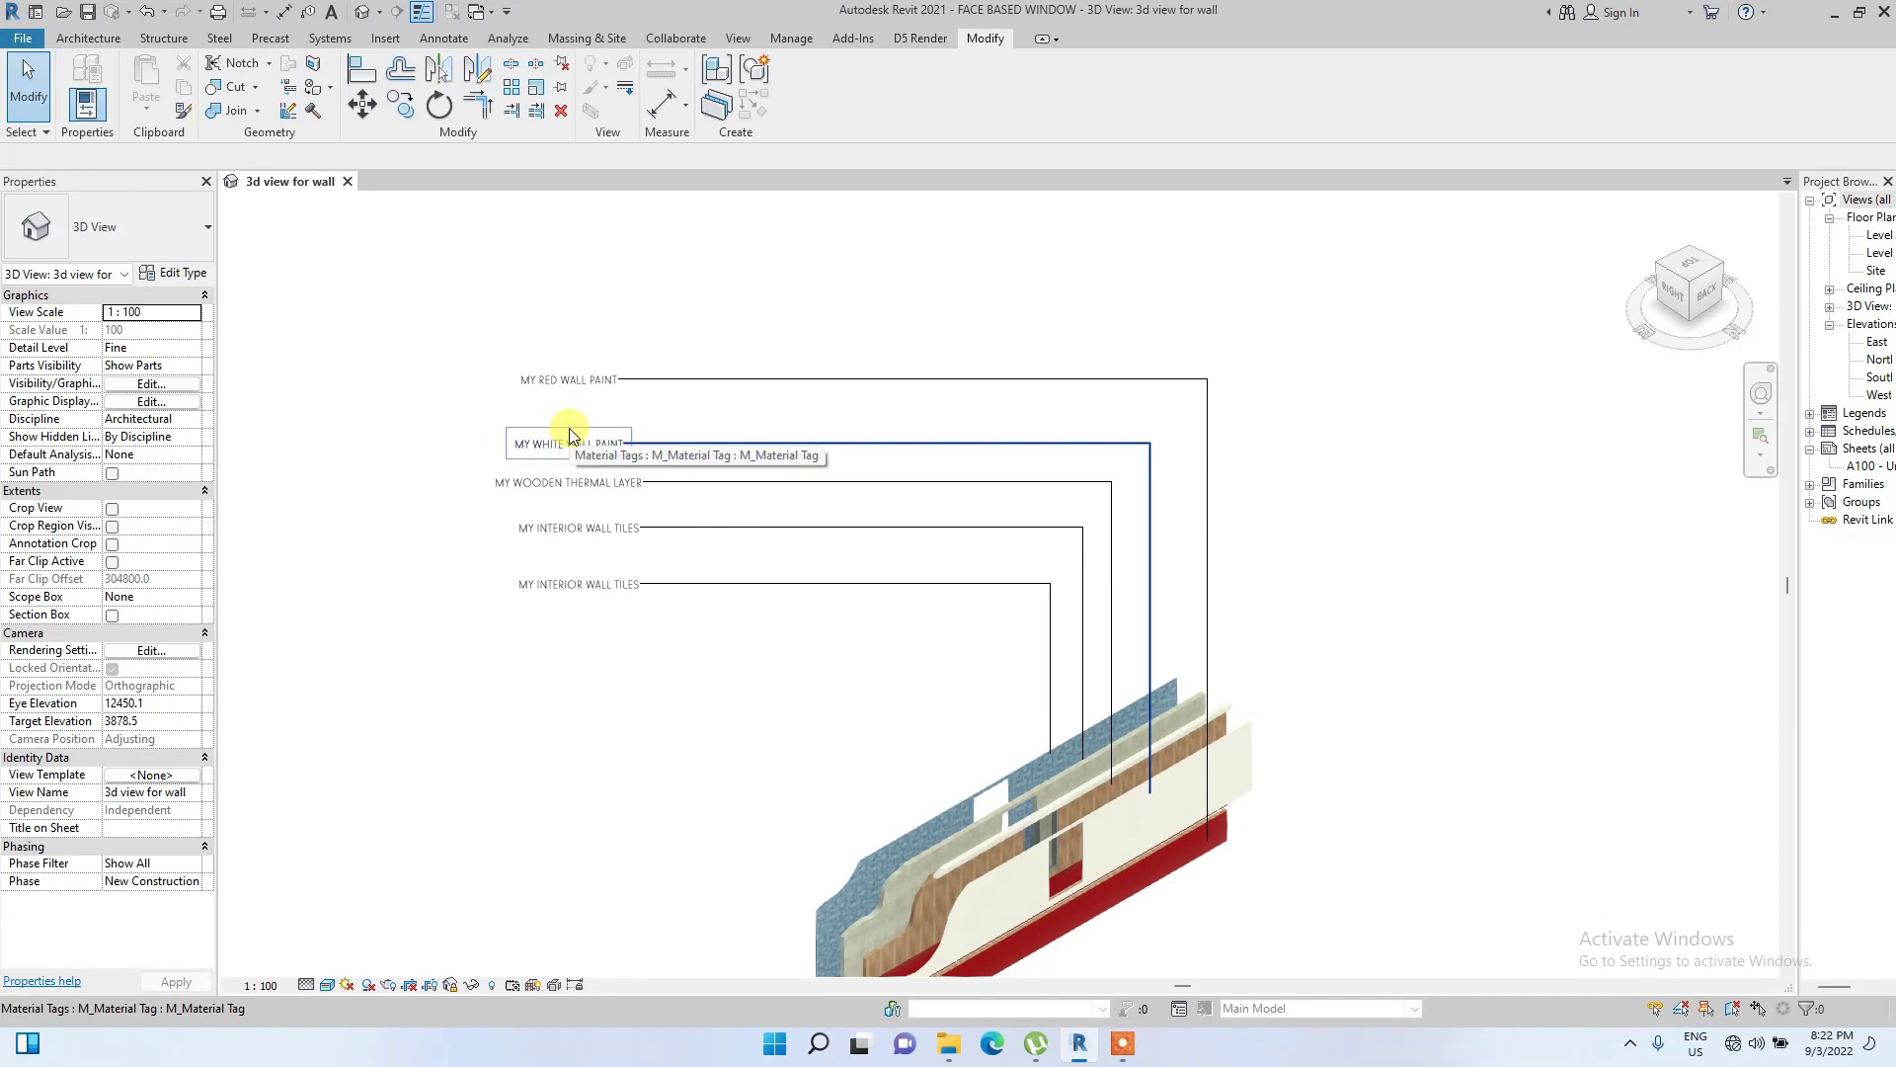